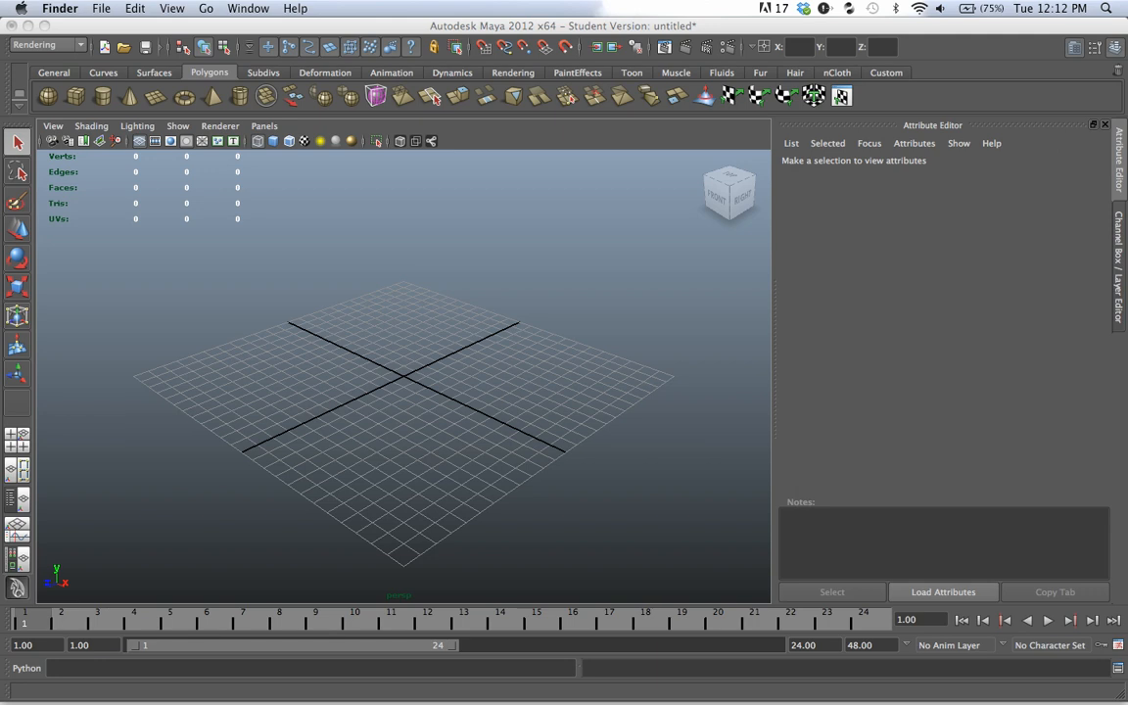
- Switch to Maya and set the current project to the Ne_BA_S05 folder
key("super+Tab")
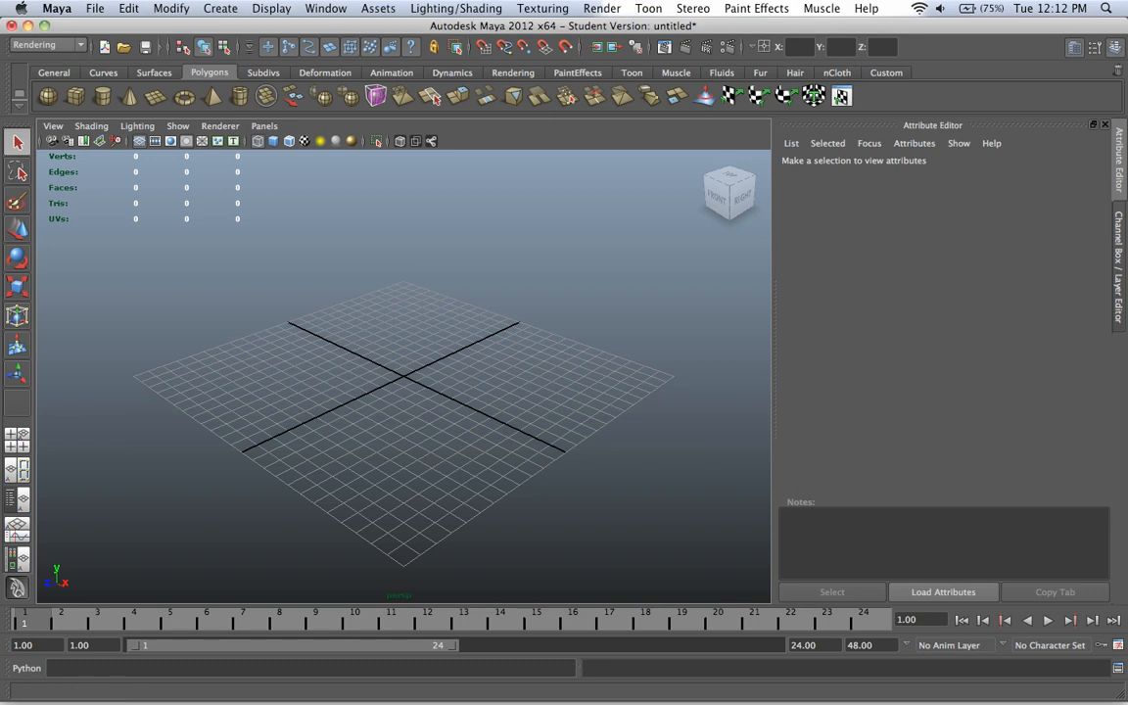
left_click(95, 7)
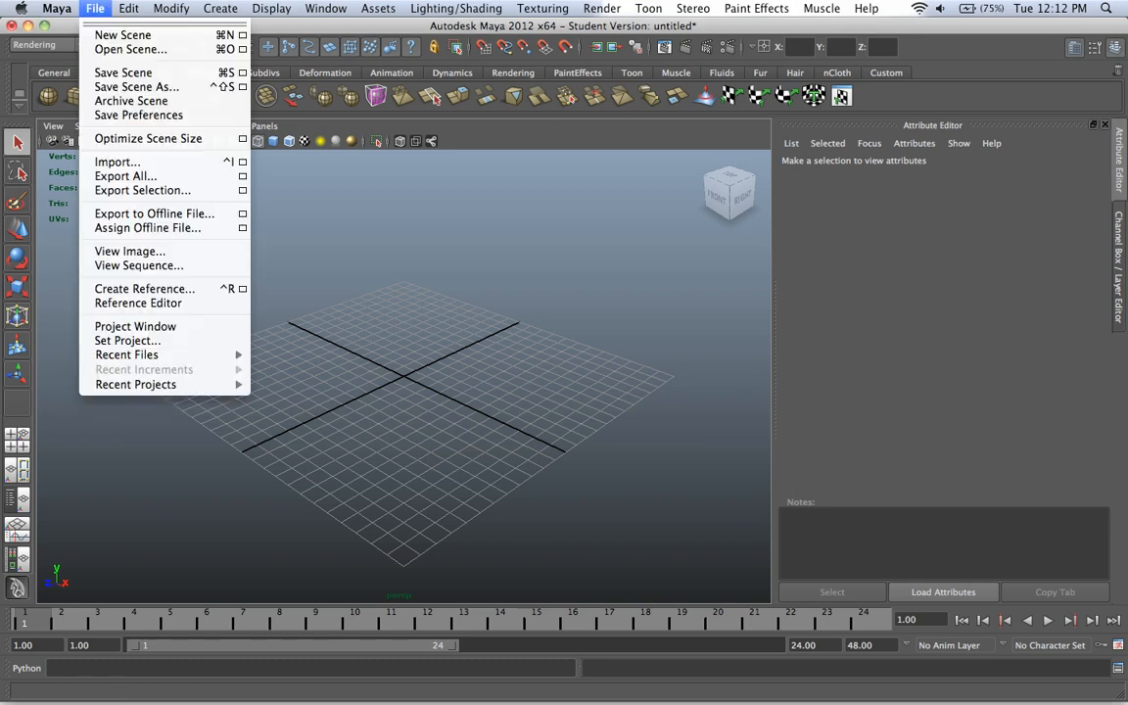
left_click(127, 338)
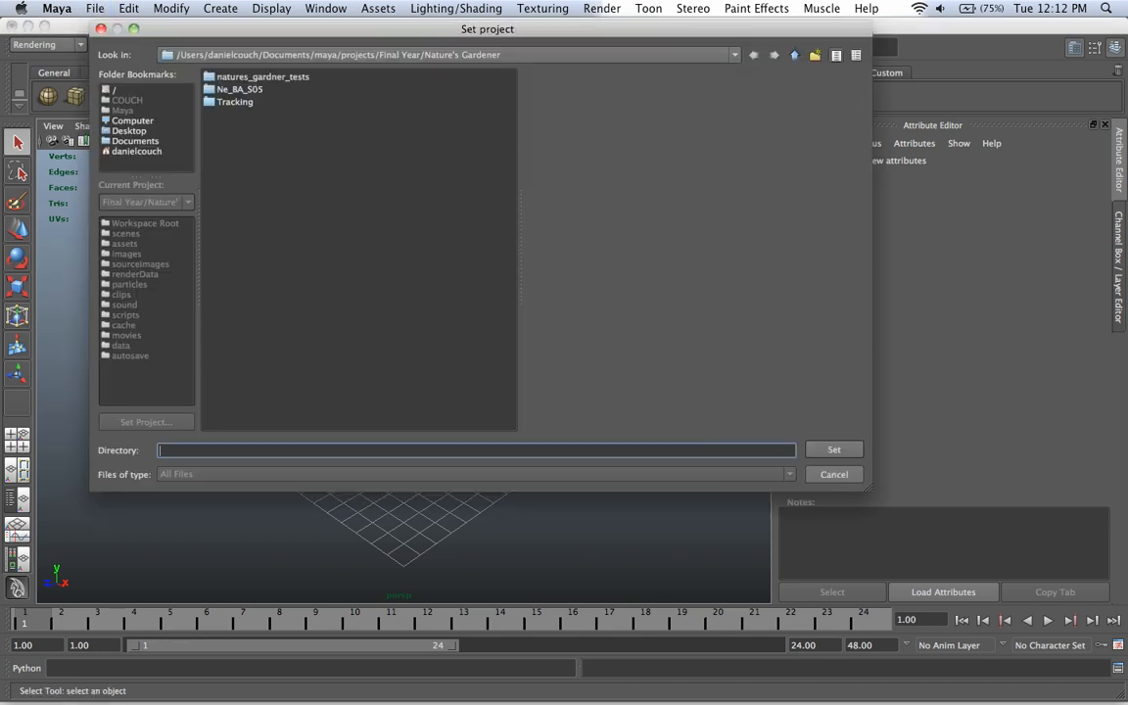
left_click(240, 89)
left_click(834, 450)
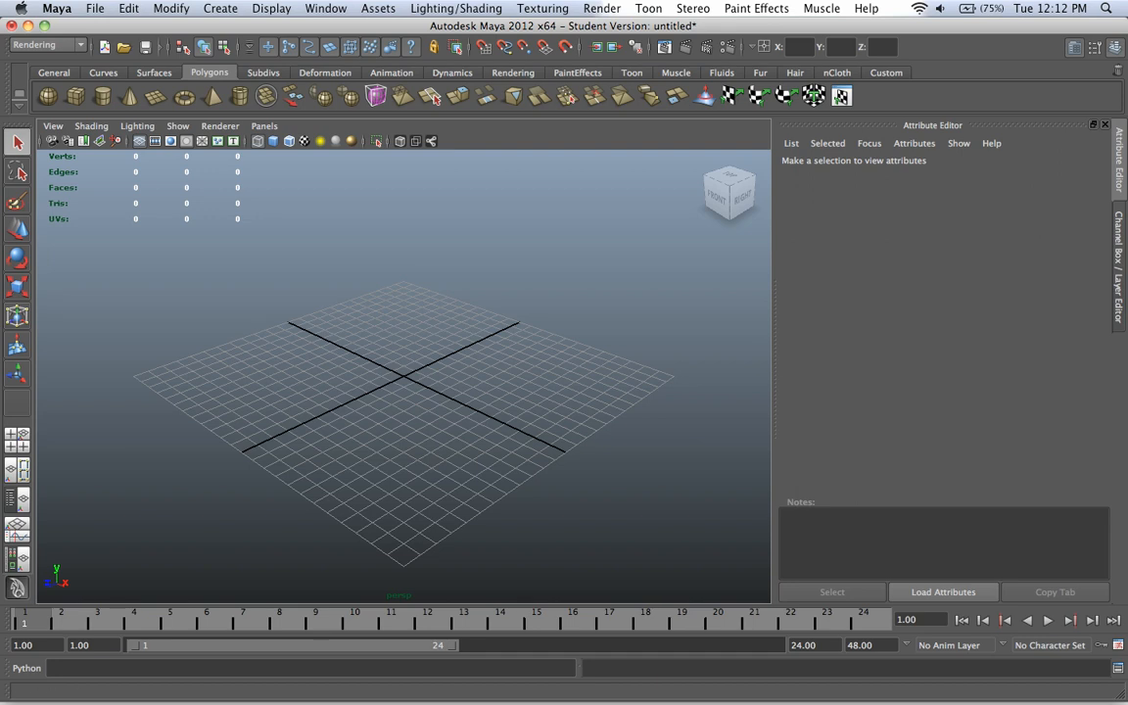
- Open the slowpan_track.mb scene and view it from an overview angle through the persp camera
left_click(124, 46)
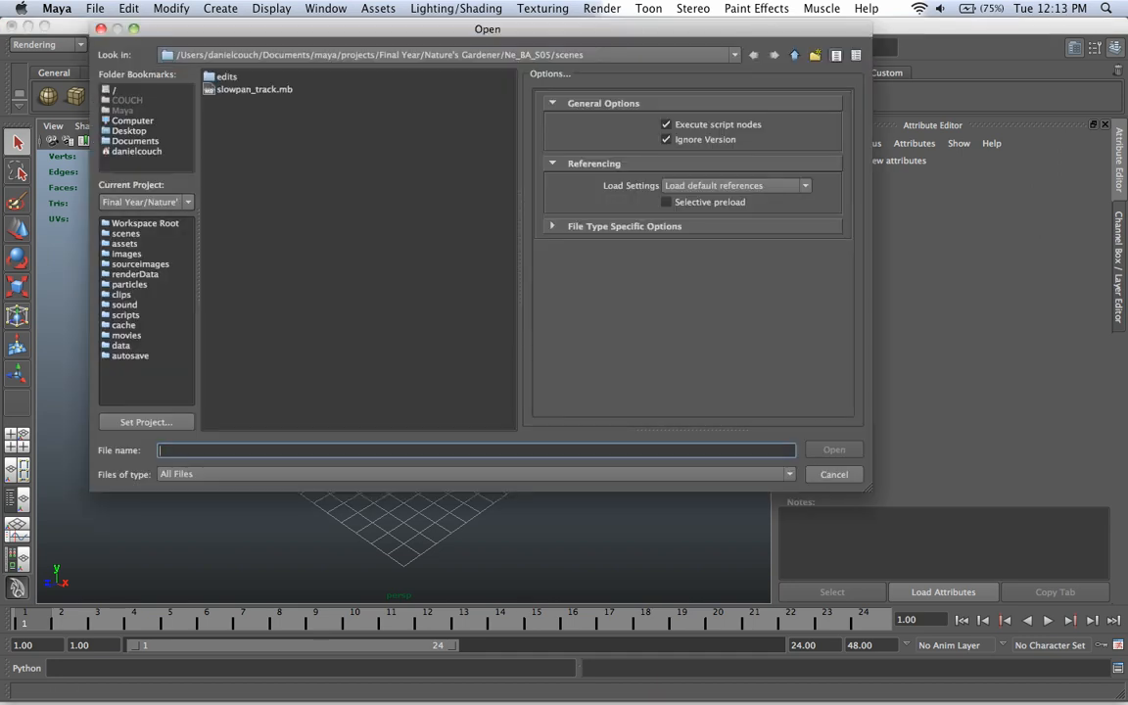
double_click(254, 89)
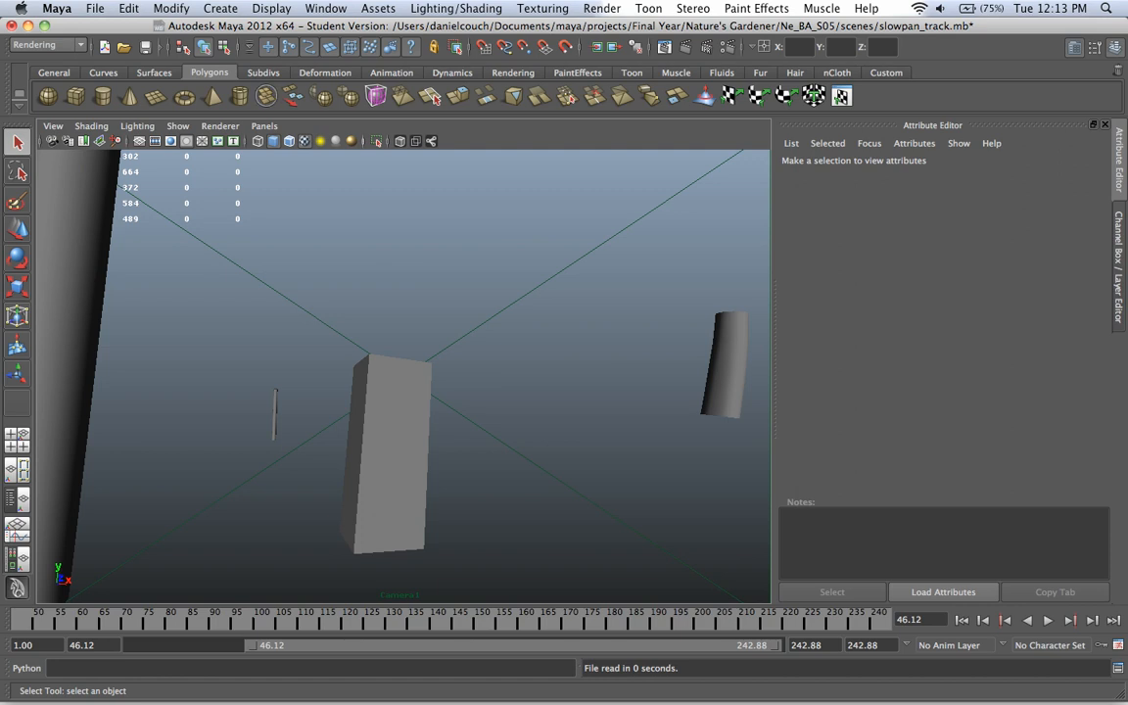
left_click(264, 126)
mouse_move(290, 141)
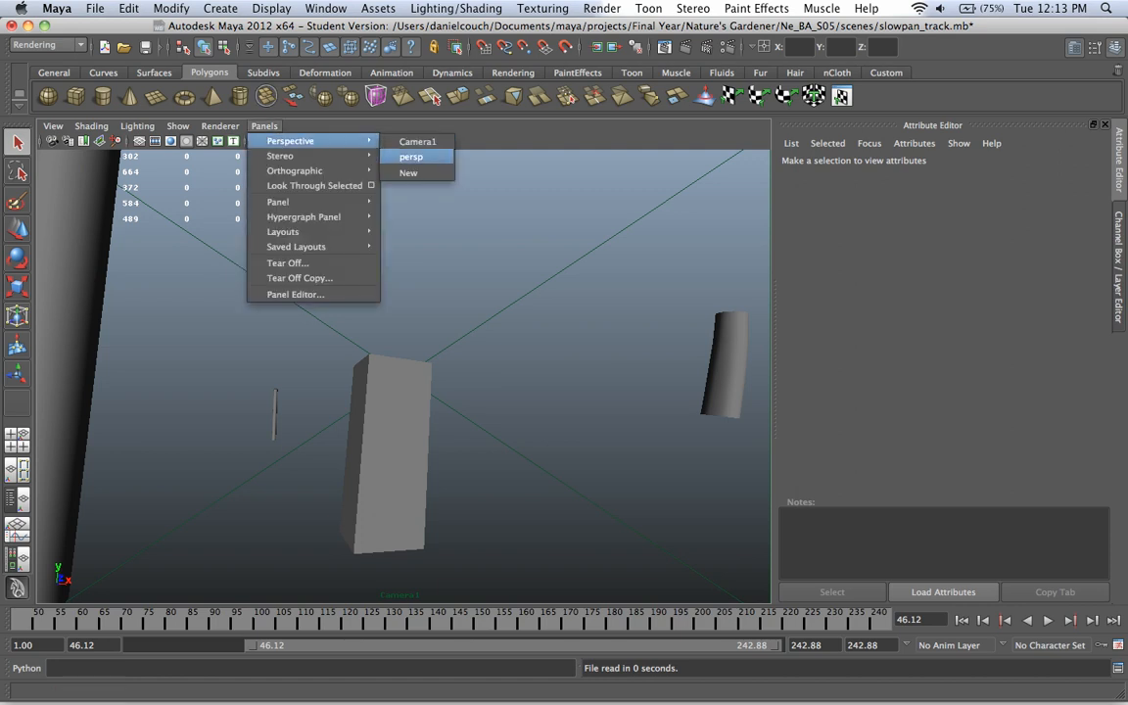
left_click(410, 157)
left_click_drag(401, 342, 460, 360, "alt")
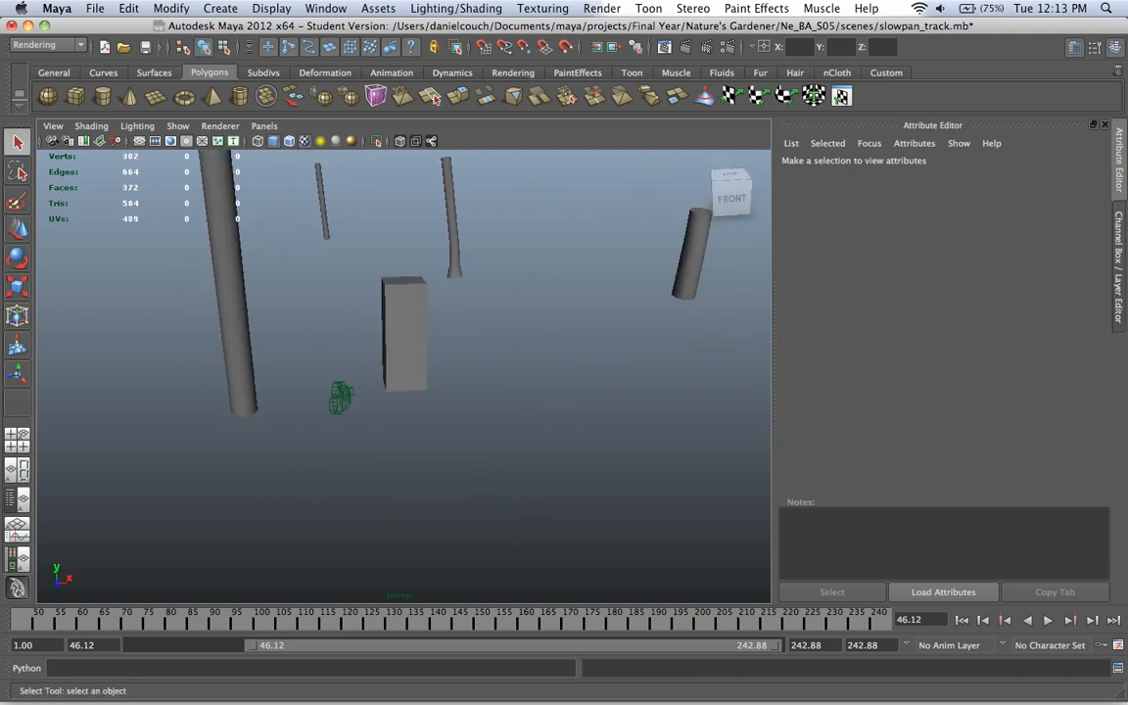
- Select the tracked camera Camera1 and look through it in the viewport
left_click(341, 397)
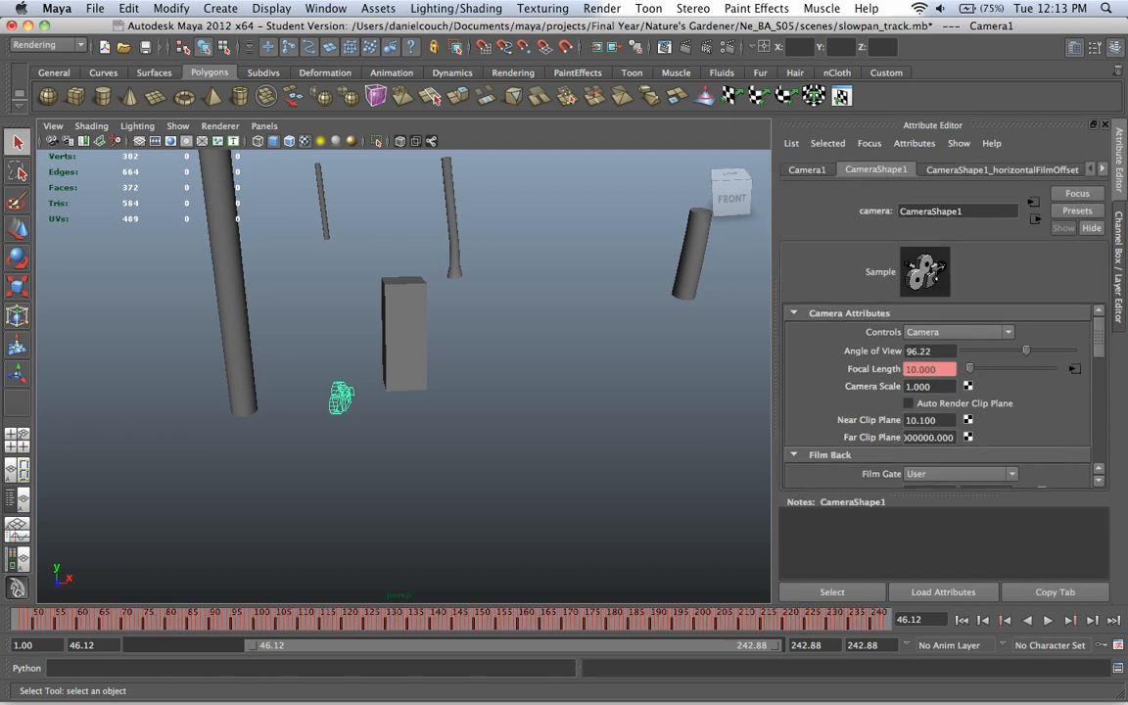
left_click(264, 126)
mouse_move(293, 141)
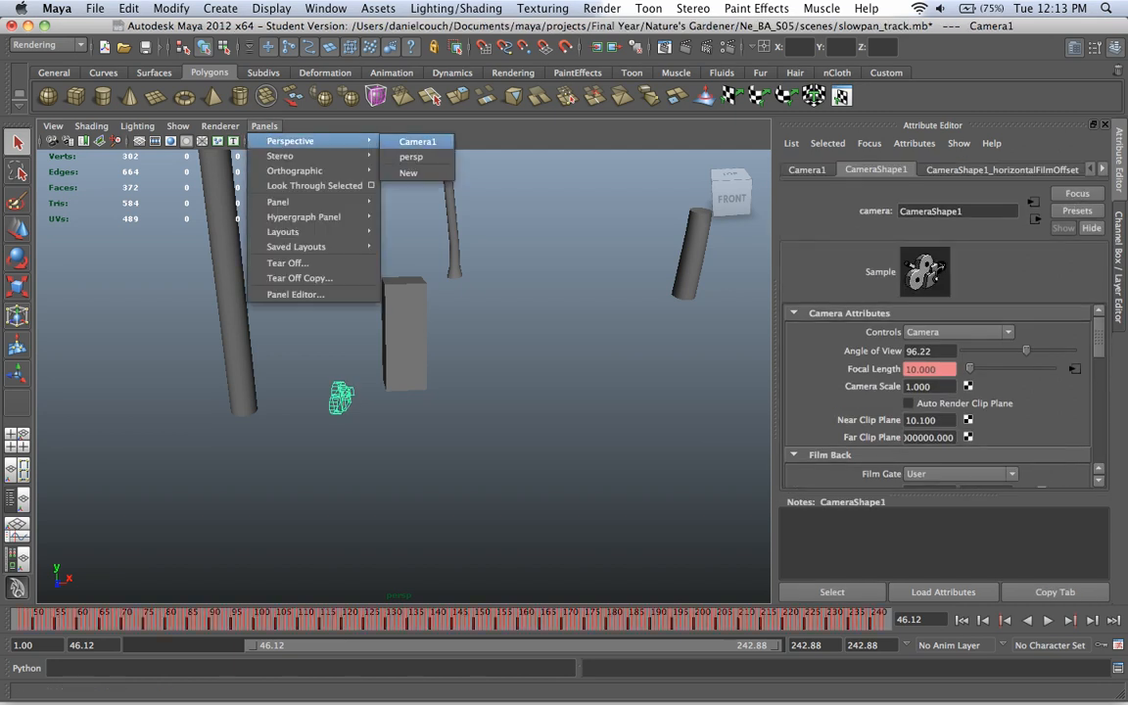
left_click(416, 141)
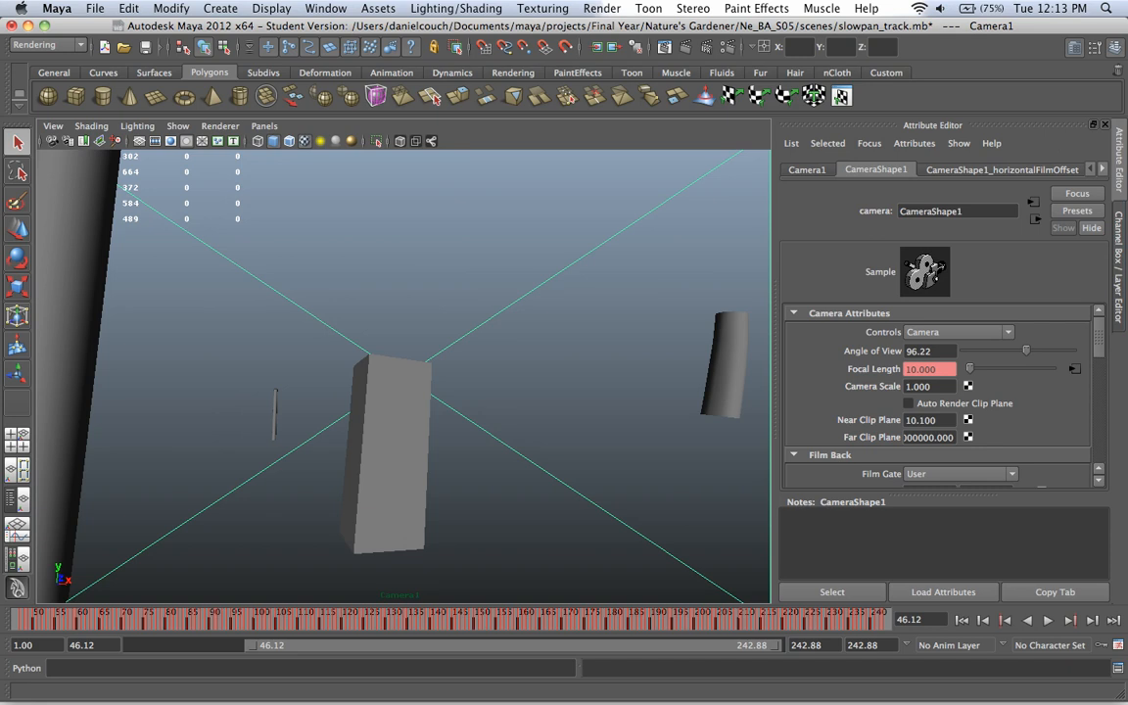
- Set the image of Camera1's imagePlane1 to NeBA_S05.00000.jpg from the project's sourceimages/NeBA_S05 folder
left_click(1102, 169)
left_click(1102, 169)
left_click(1102, 169)
left_click(1102, 170)
left_click(1049, 170)
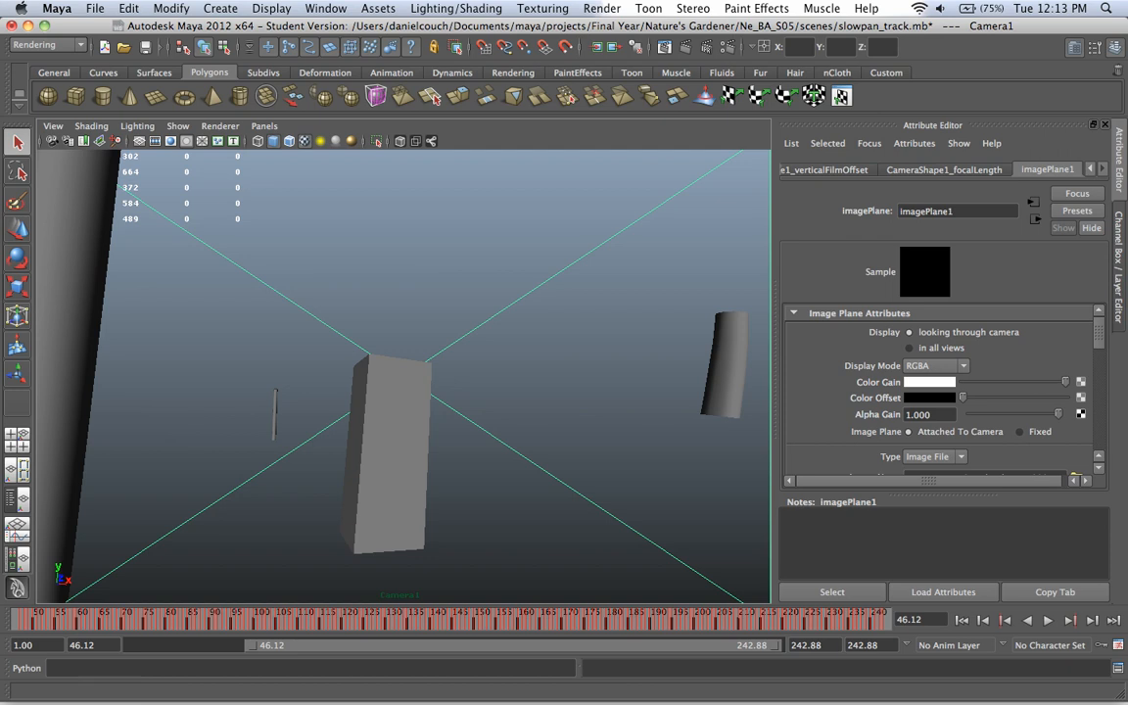
scroll(817, 300, "down", 3)
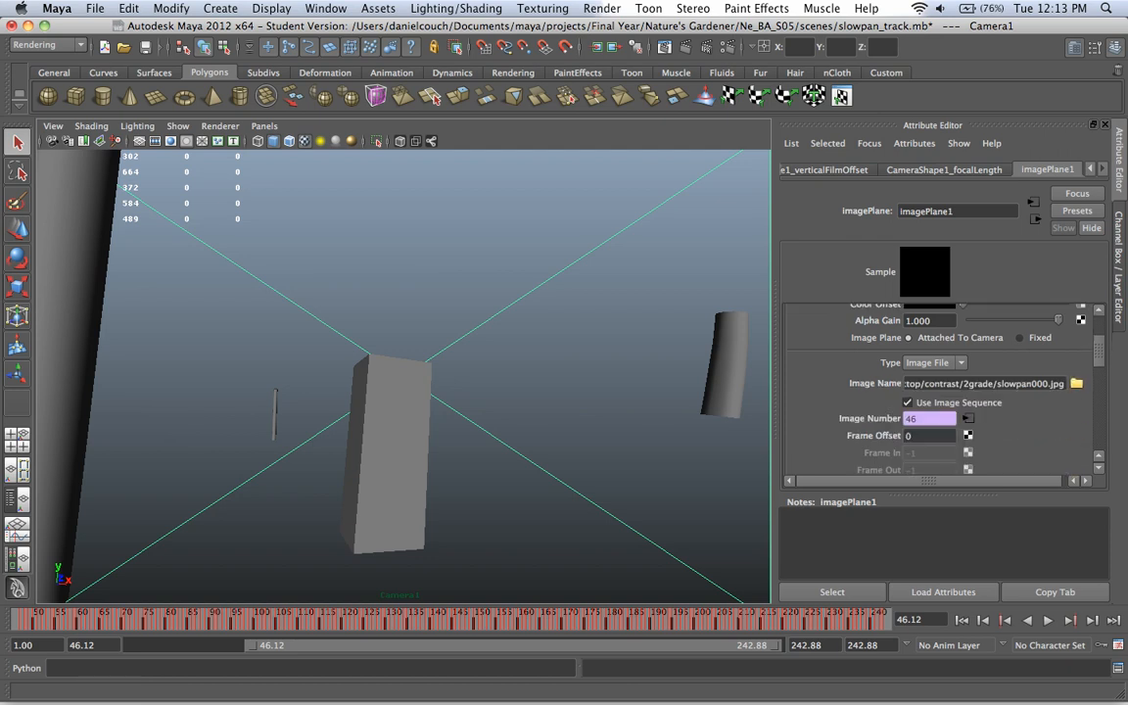
left_click(1077, 384)
double_click(238, 89)
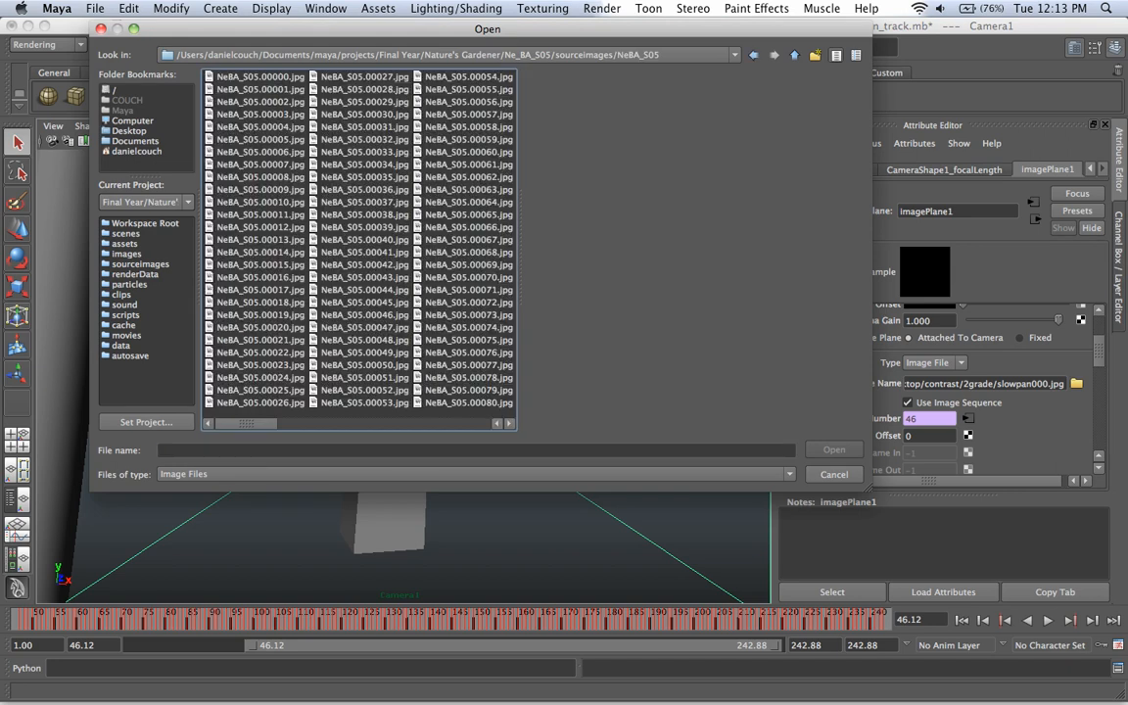
left_click(260, 90)
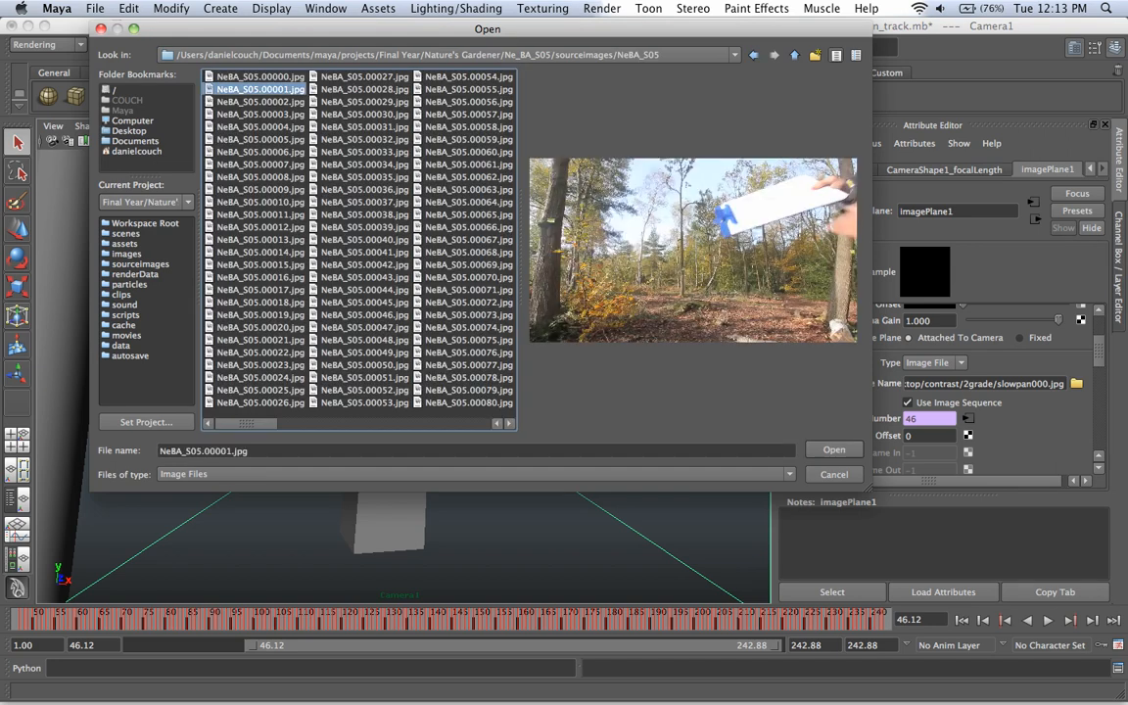
left_click(260, 76)
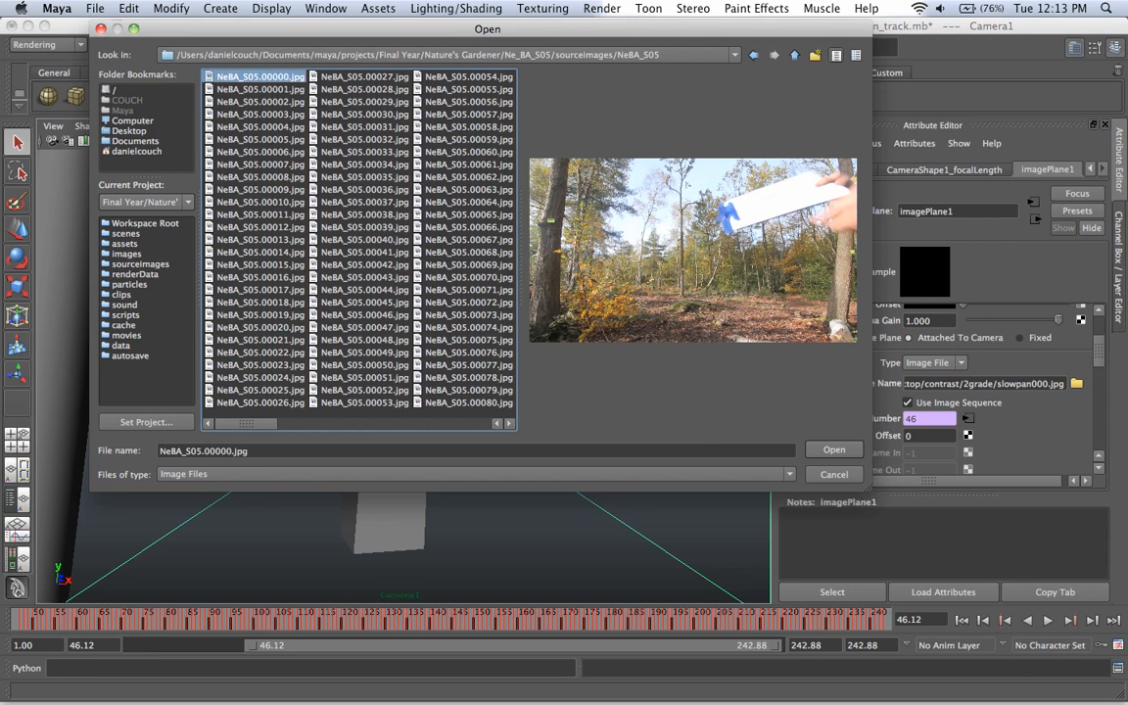
key("Return")
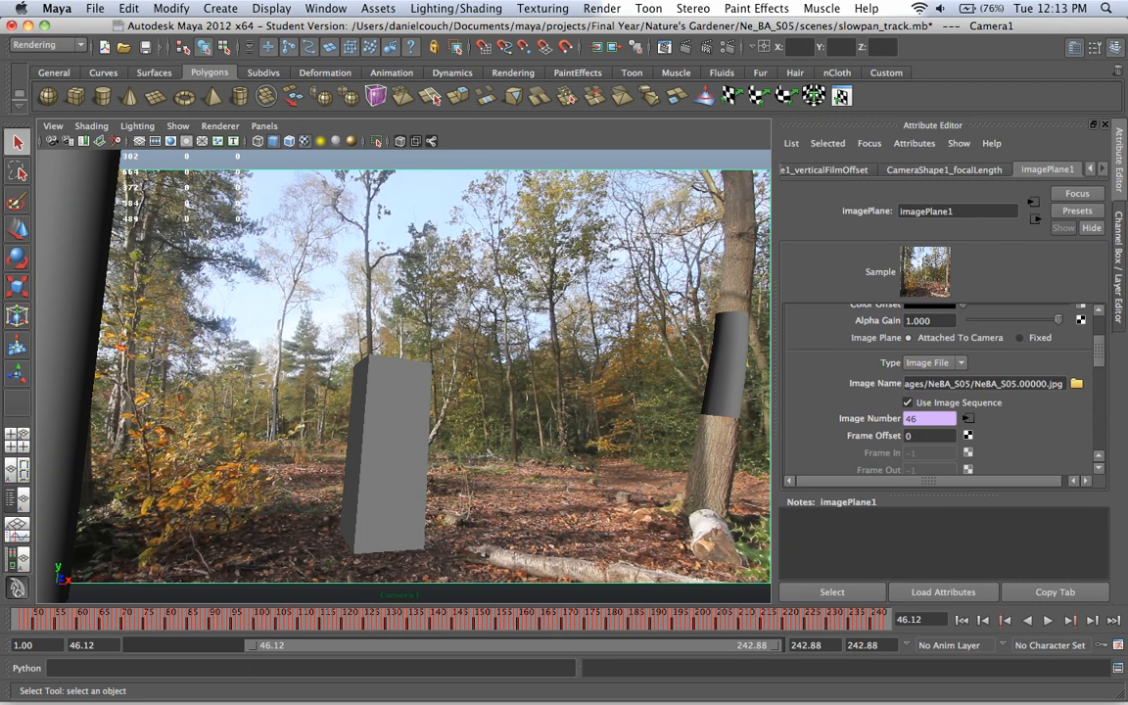
- Play and scrub the animation up to frame 131 to check how the geometry follows the footage
key("alt+v")
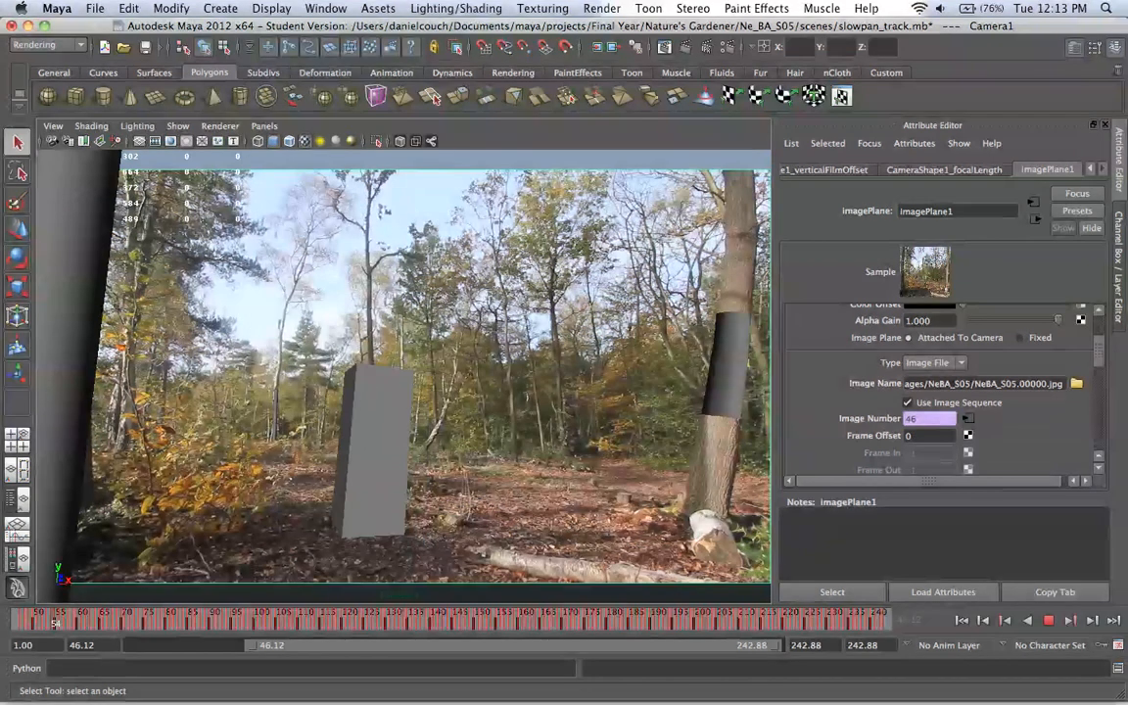
key("alt+v")
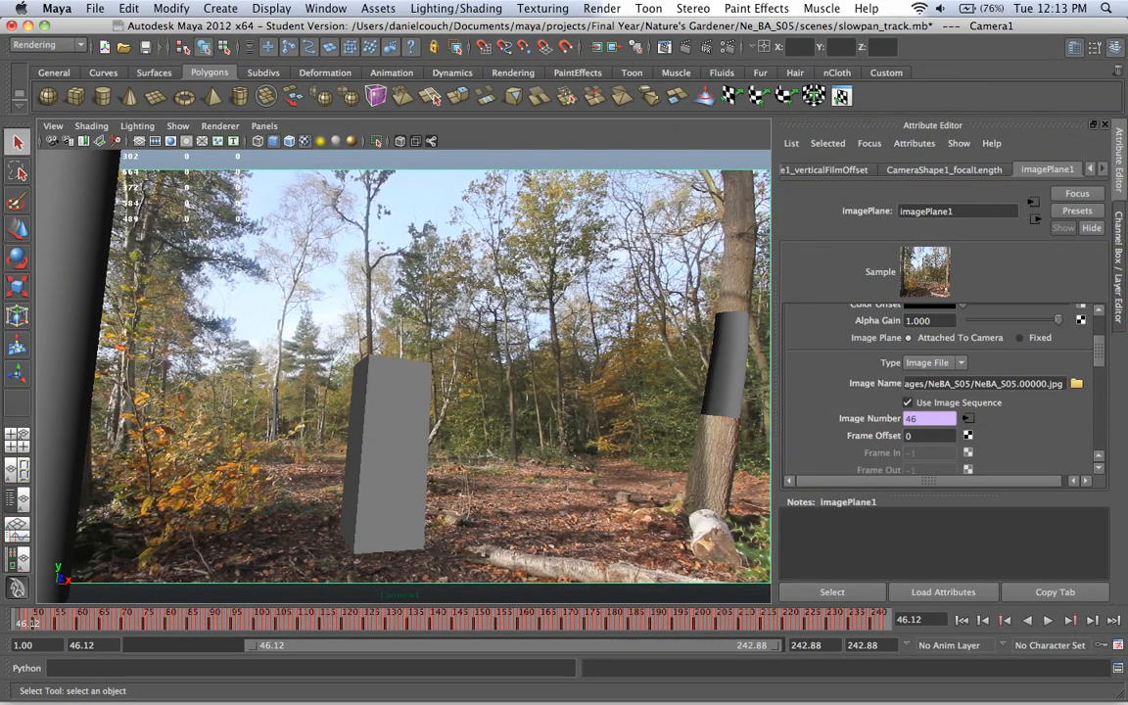
left_click(276, 620)
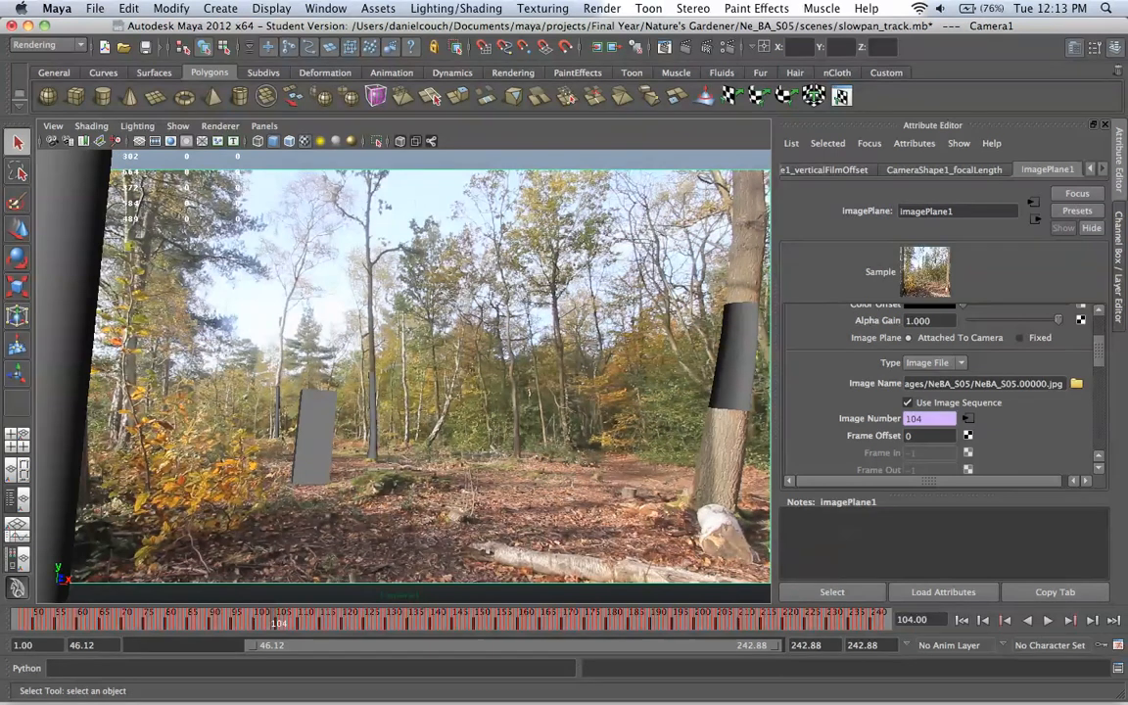
left_click_drag(279, 621, 22, 621)
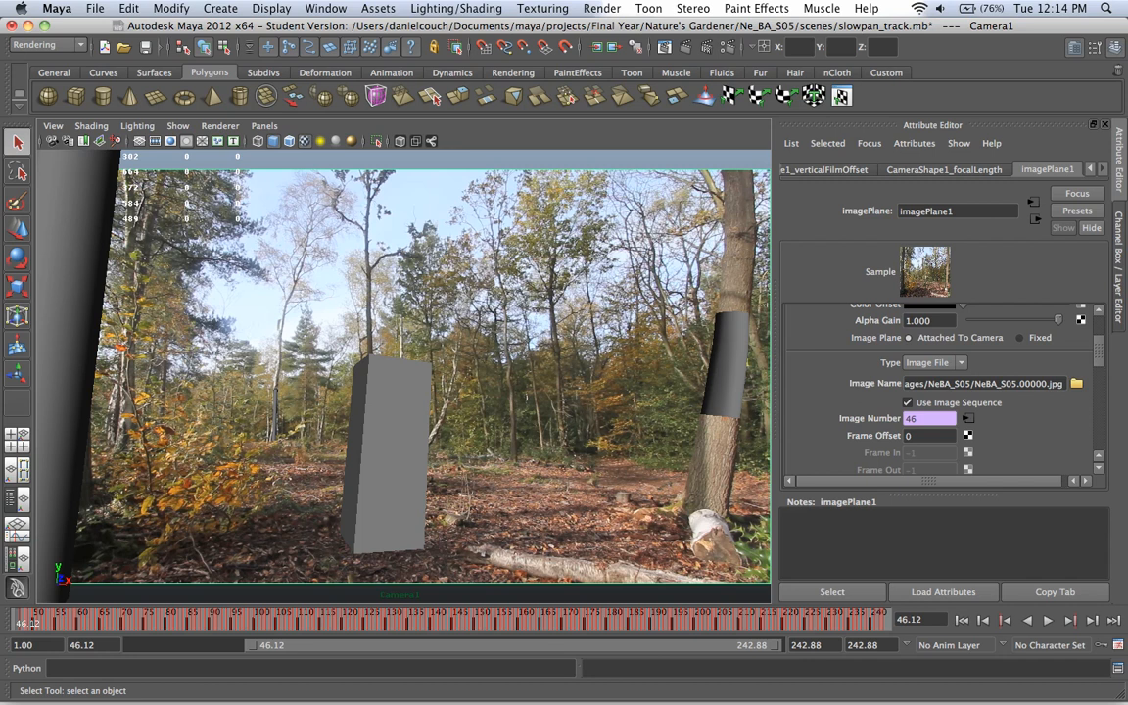
left_click(397, 617)
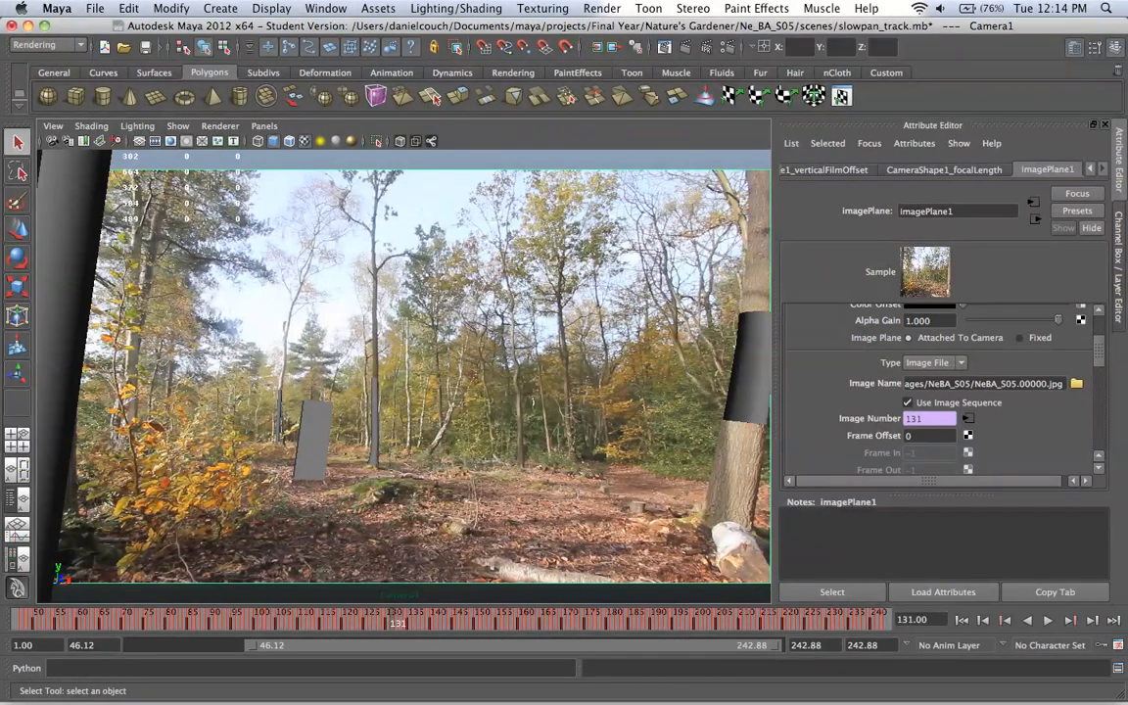
- Select the grey placeholder box pCube1, play back its motion and hide it
left_click(313, 442)
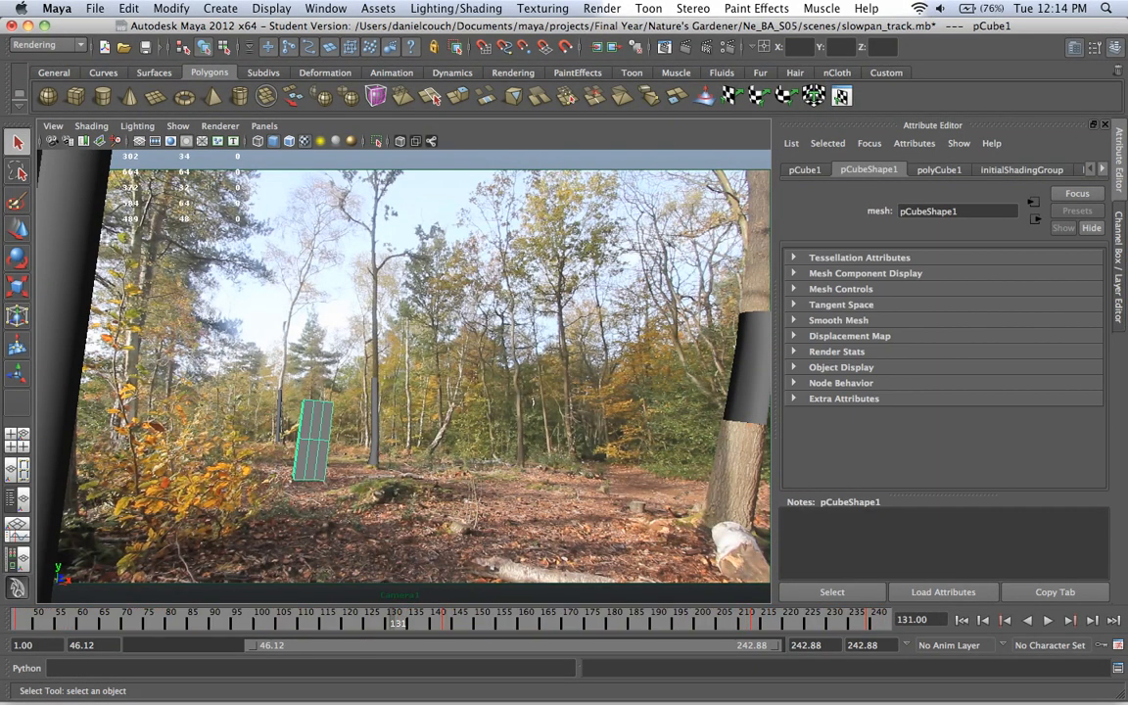
left_click(1047, 620)
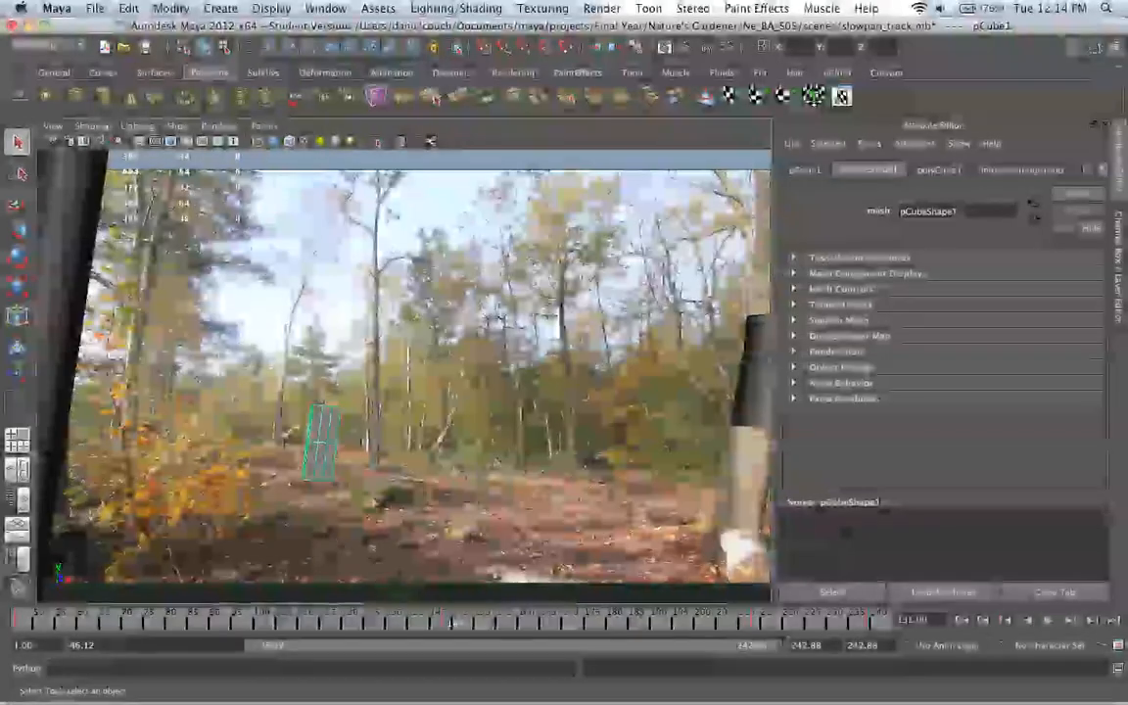
left_click(1048, 619)
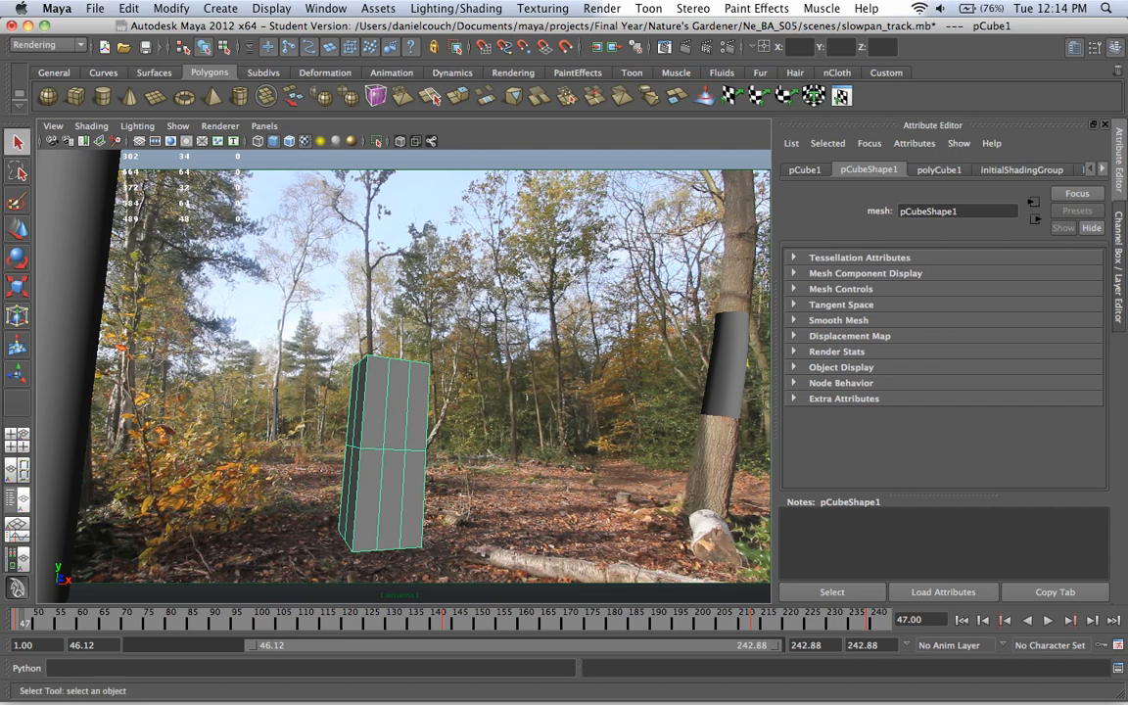
key("Delete")
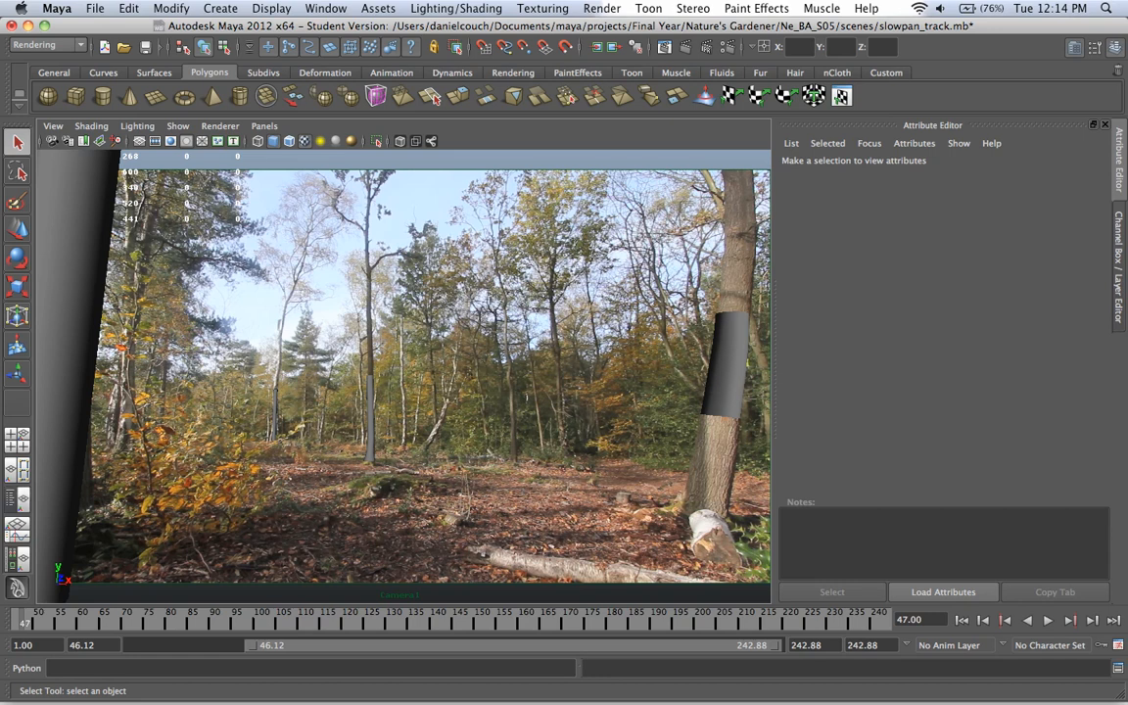
- Import 21_texture_complete.mb from the troll_texture folder on the Desktop into the scene
left_click(95, 8)
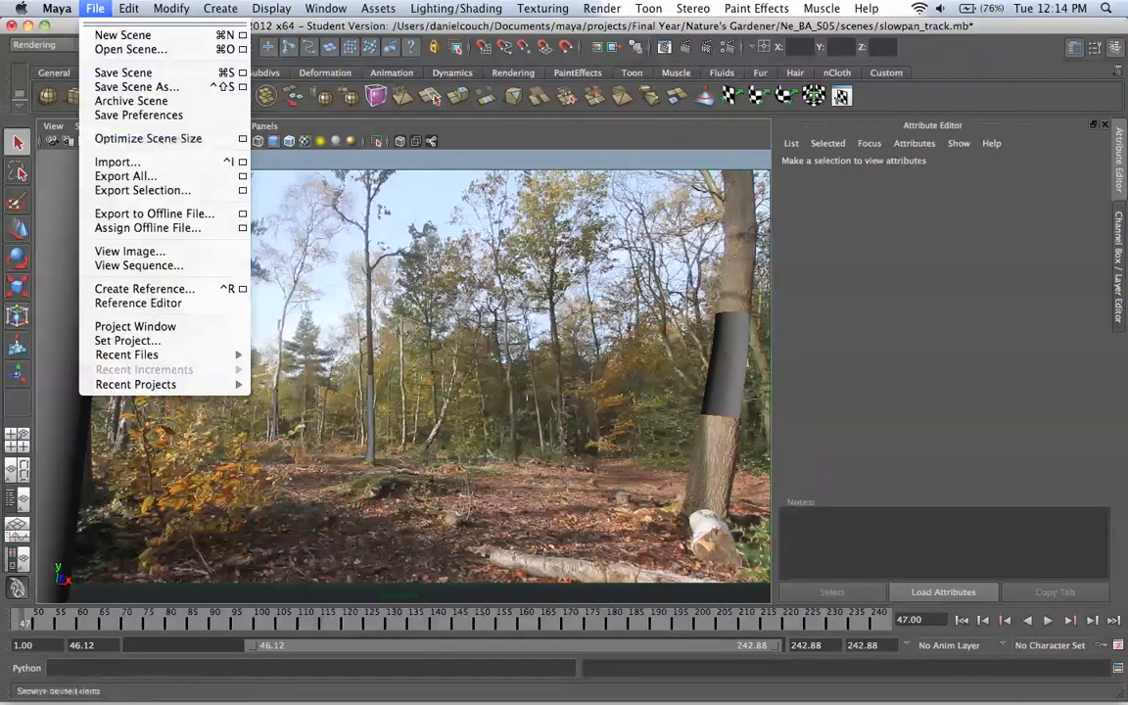
left_click(117, 162)
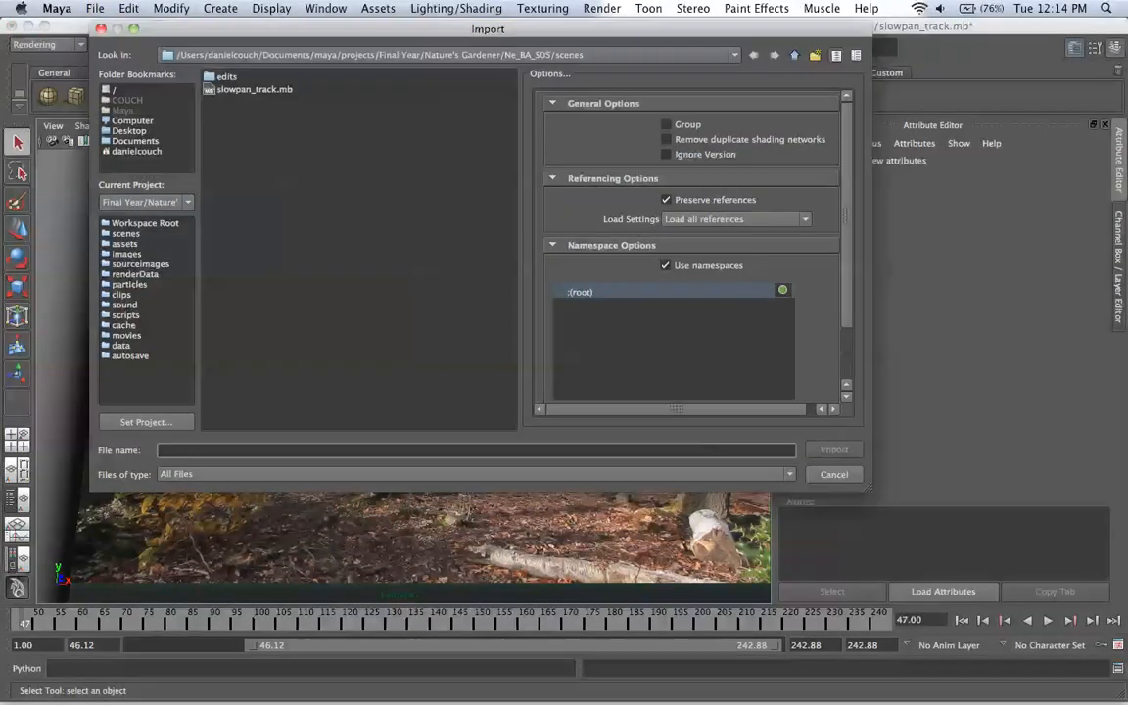
left_click(130, 132)
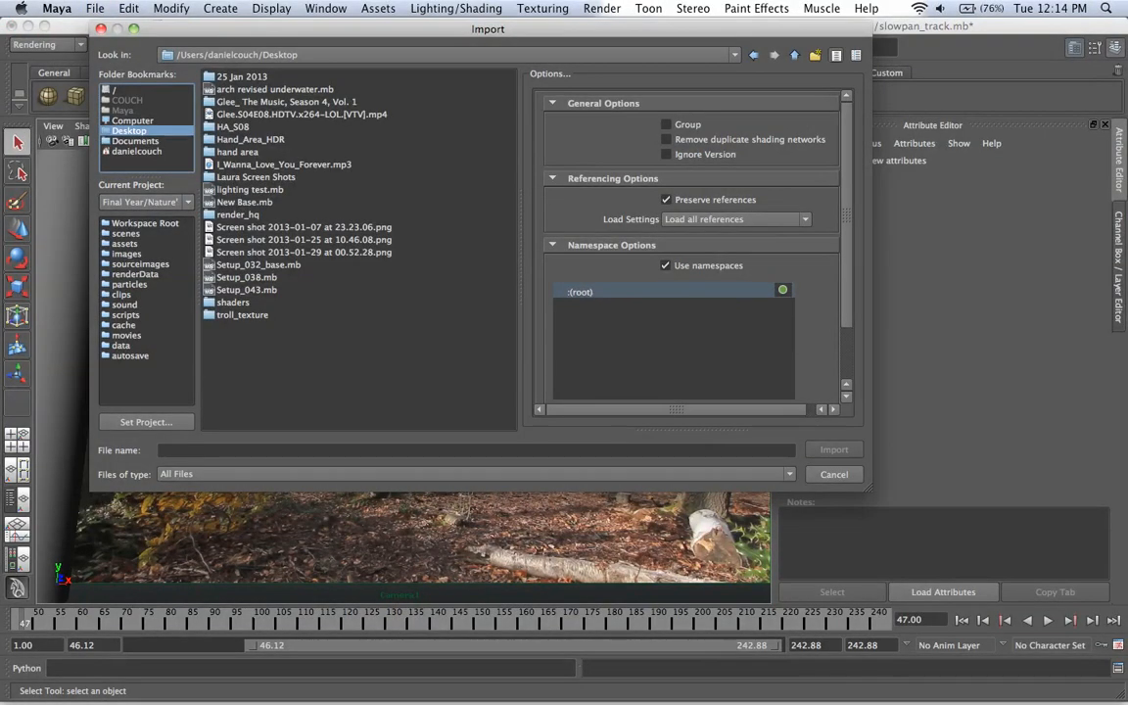
double_click(242, 315)
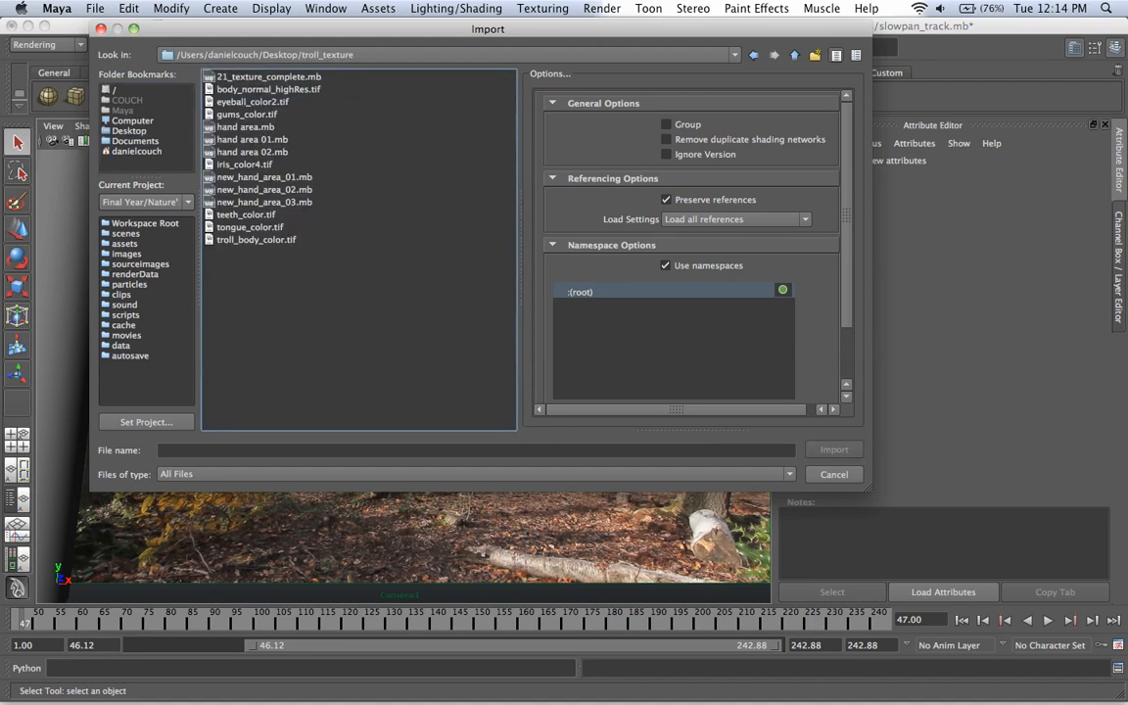
left_click(268, 76)
key("Return")
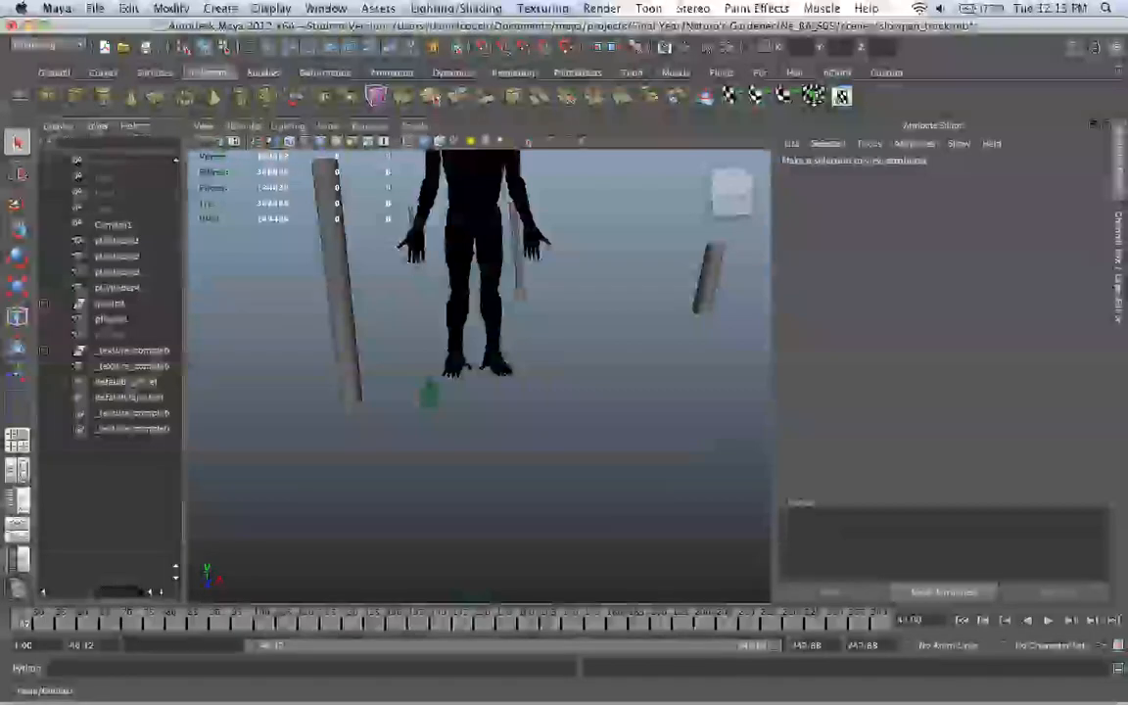
- Look through Camera1 to see the imported character against the forest footage
left_click(414, 126)
mouse_move(509, 141)
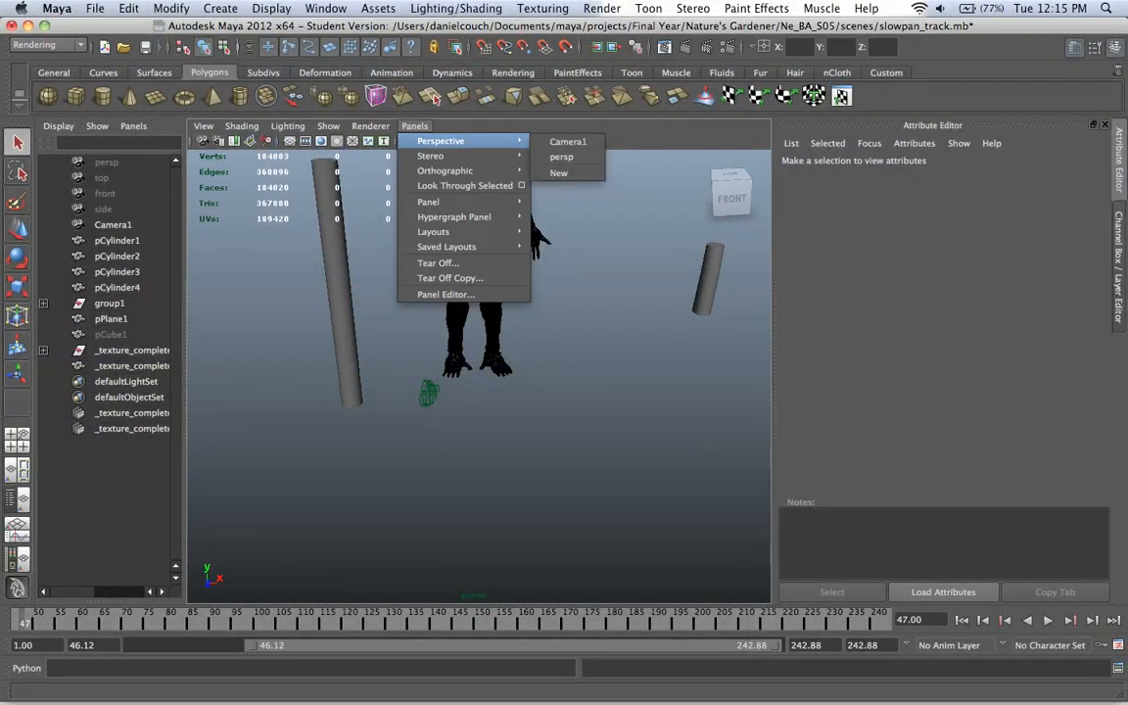
left_click(569, 141)
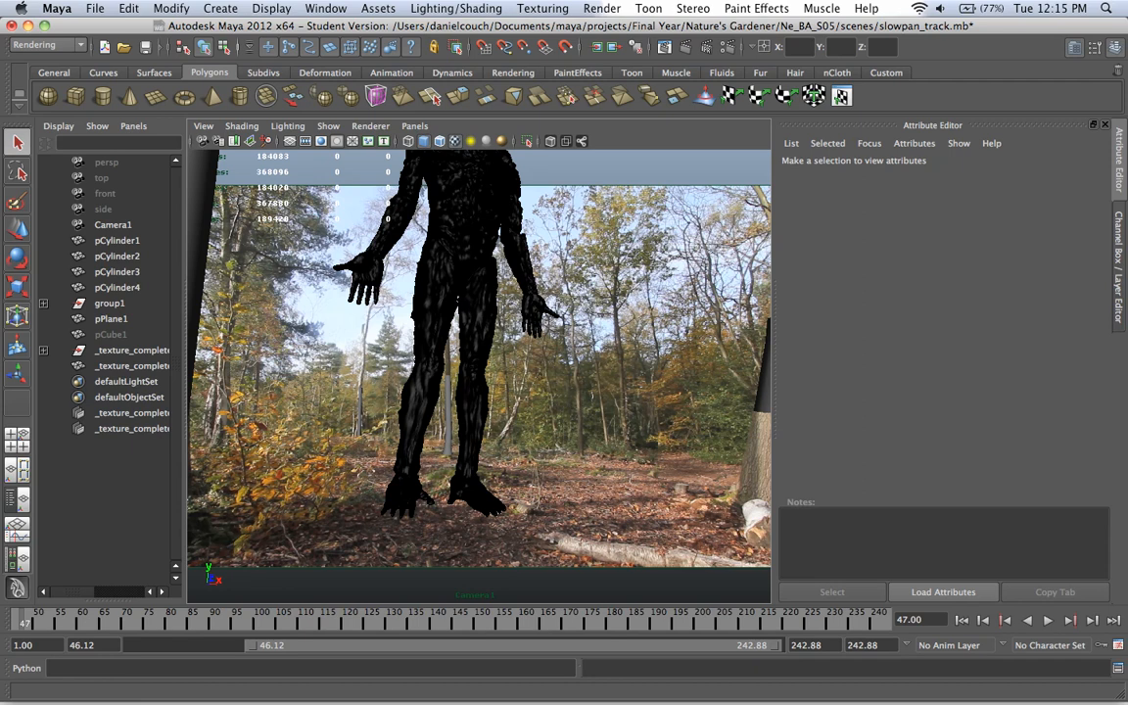
- Select group1 and turn on the visibility of display layer layer1
left_click(109, 304)
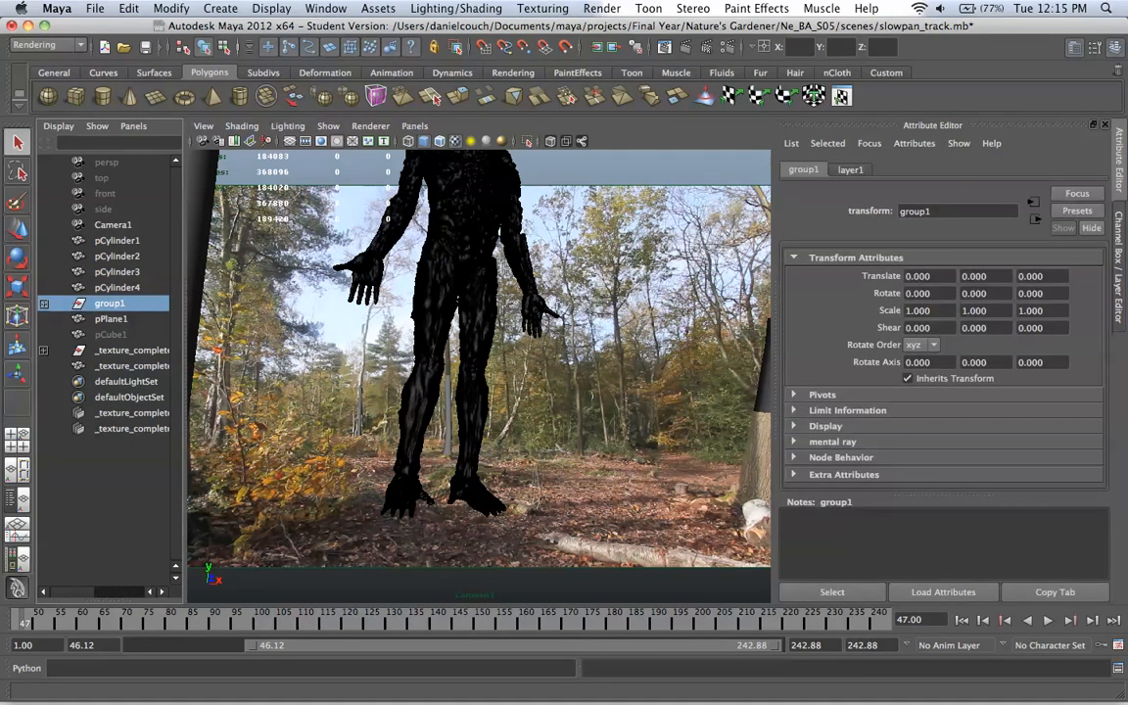
left_click(1118, 266)
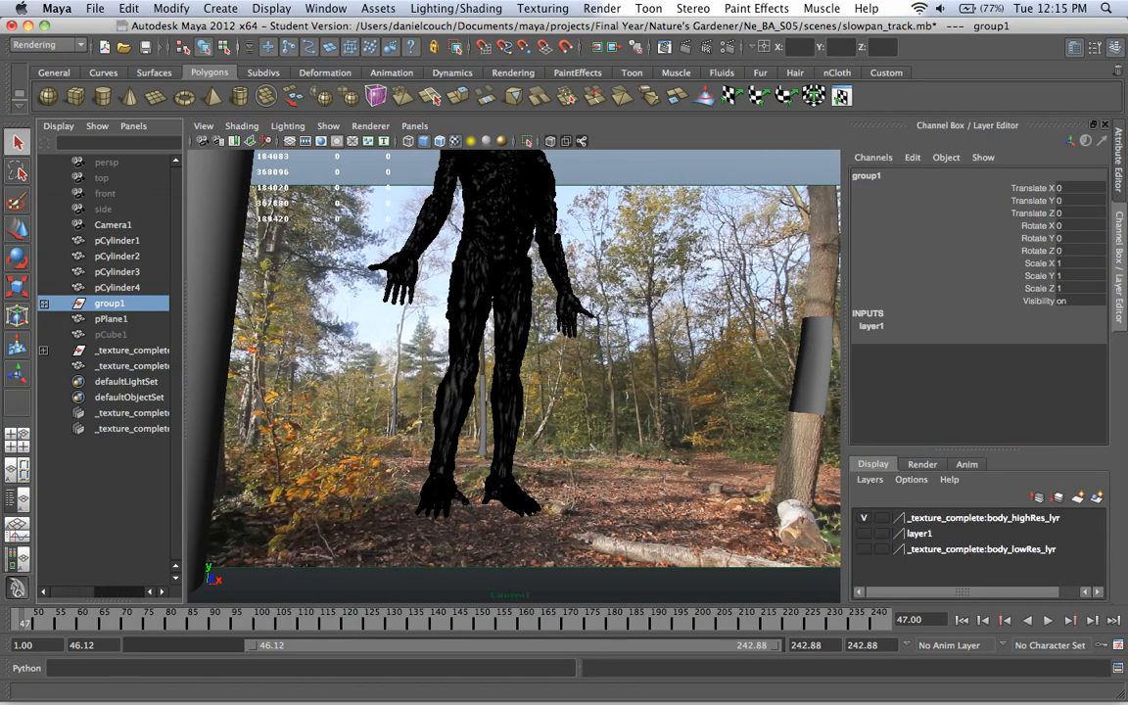
left_click(864, 534)
left_click(863, 534)
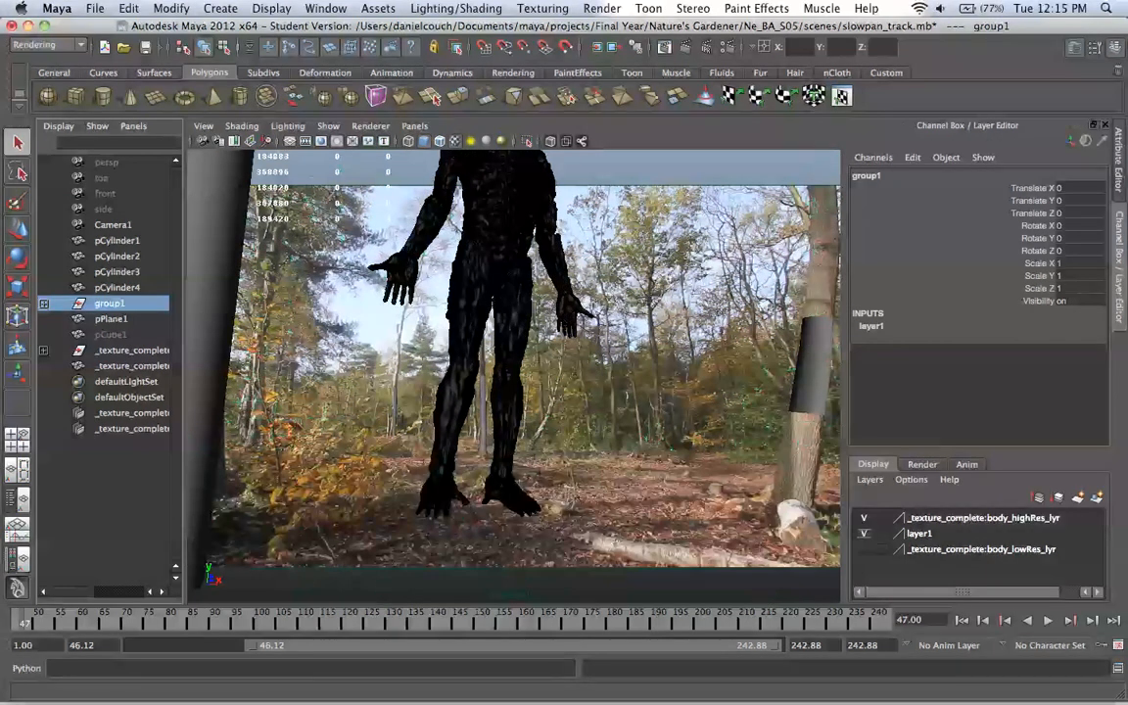
left_click(864, 533)
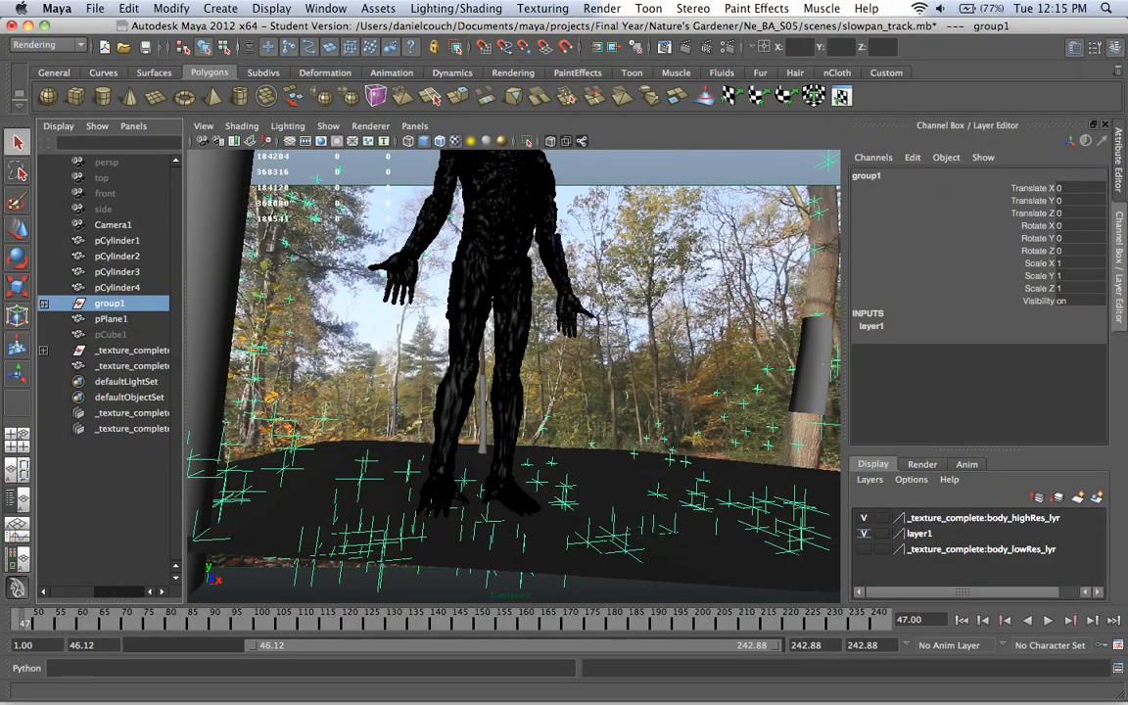
- Select the ground plane pPlane1, toggle the body_highRes_lyr layer off and on, and remove the plane from layer1
left_click(666, 504)
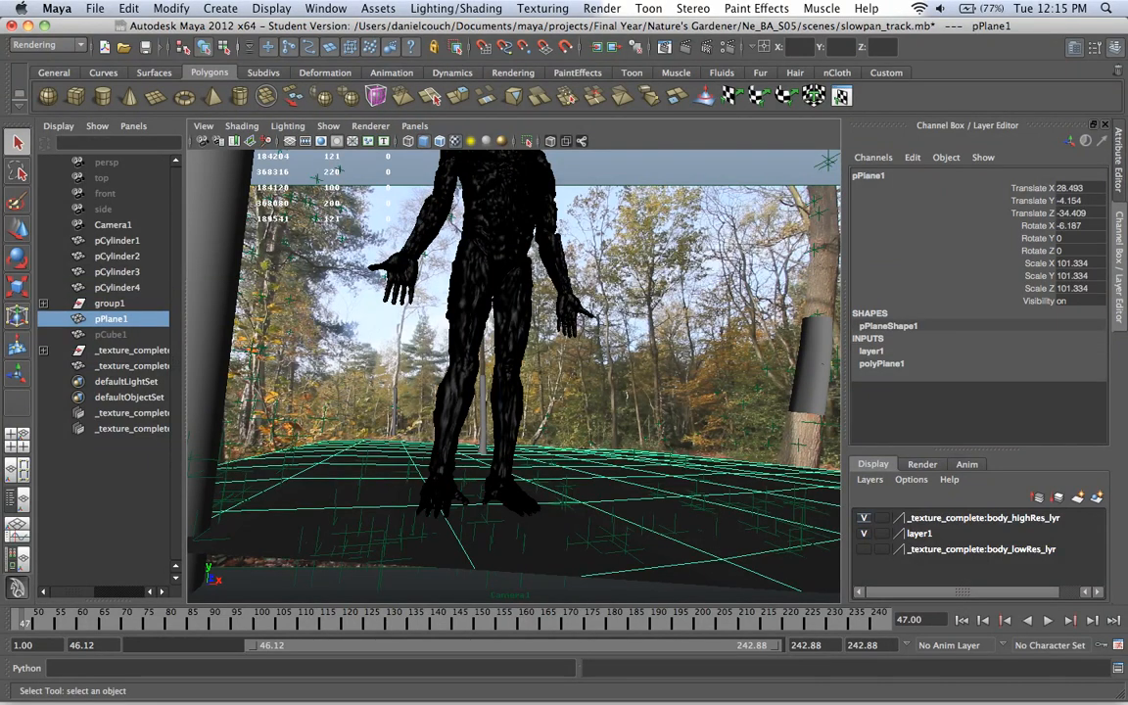
left_click(864, 518)
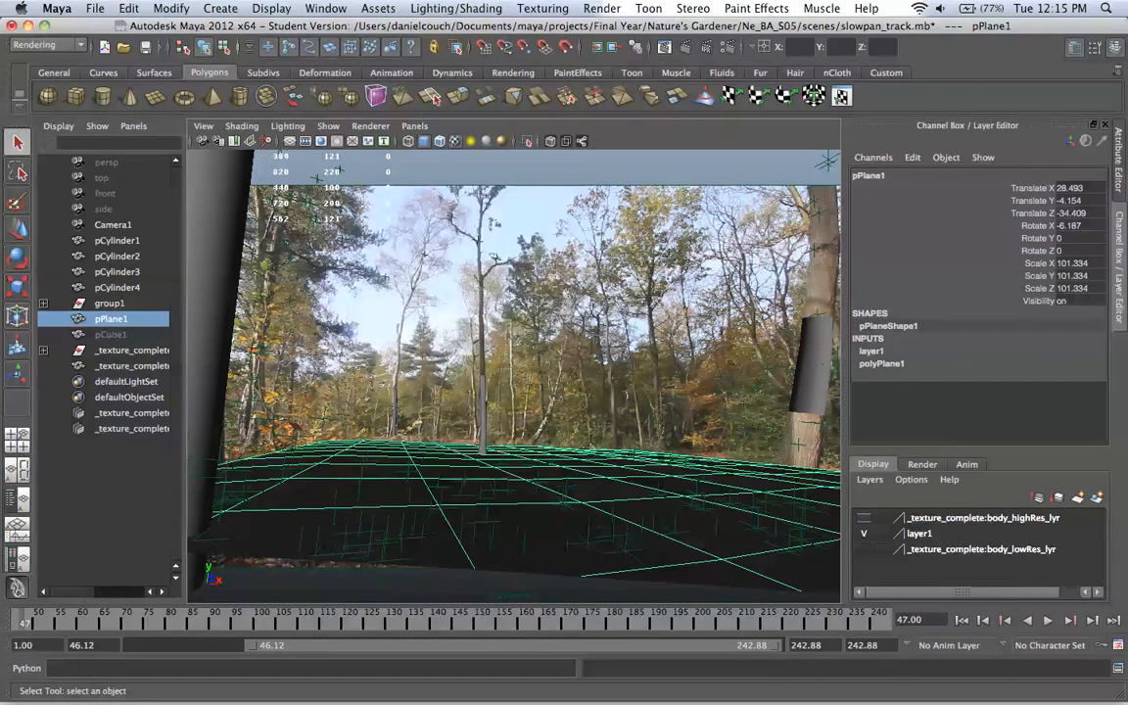
left_click(864, 518)
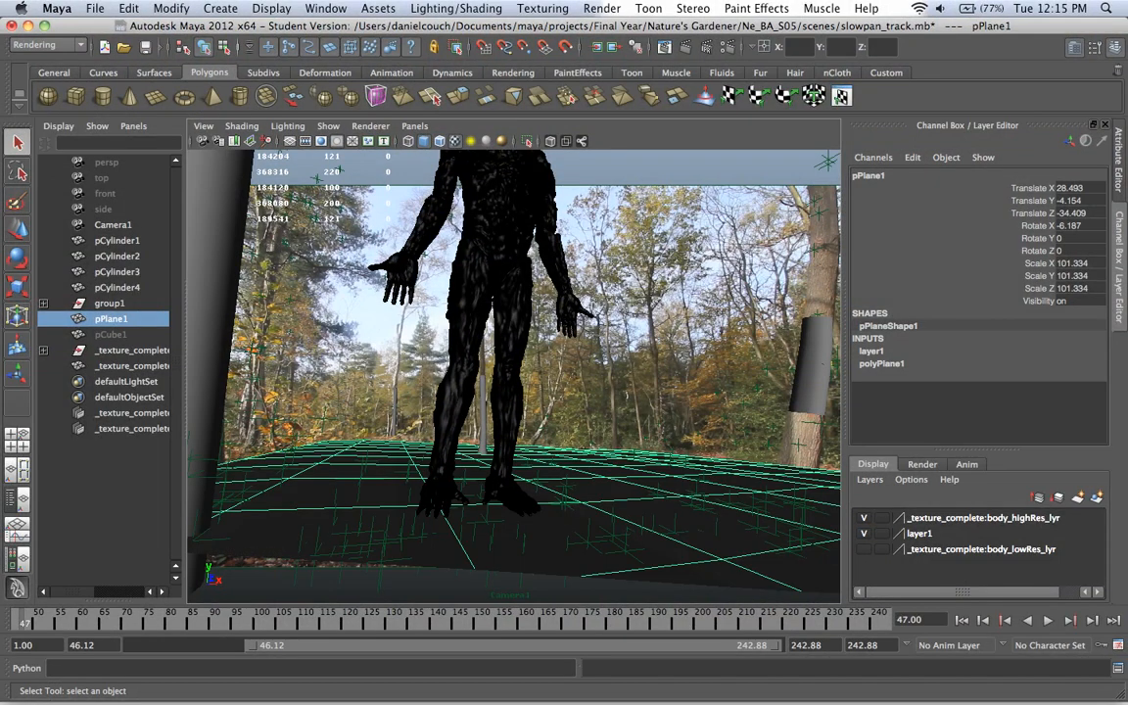
right_click(925, 532)
left_click(1006, 402)
- Rename pPlane1 as ground
double_click(108, 319)
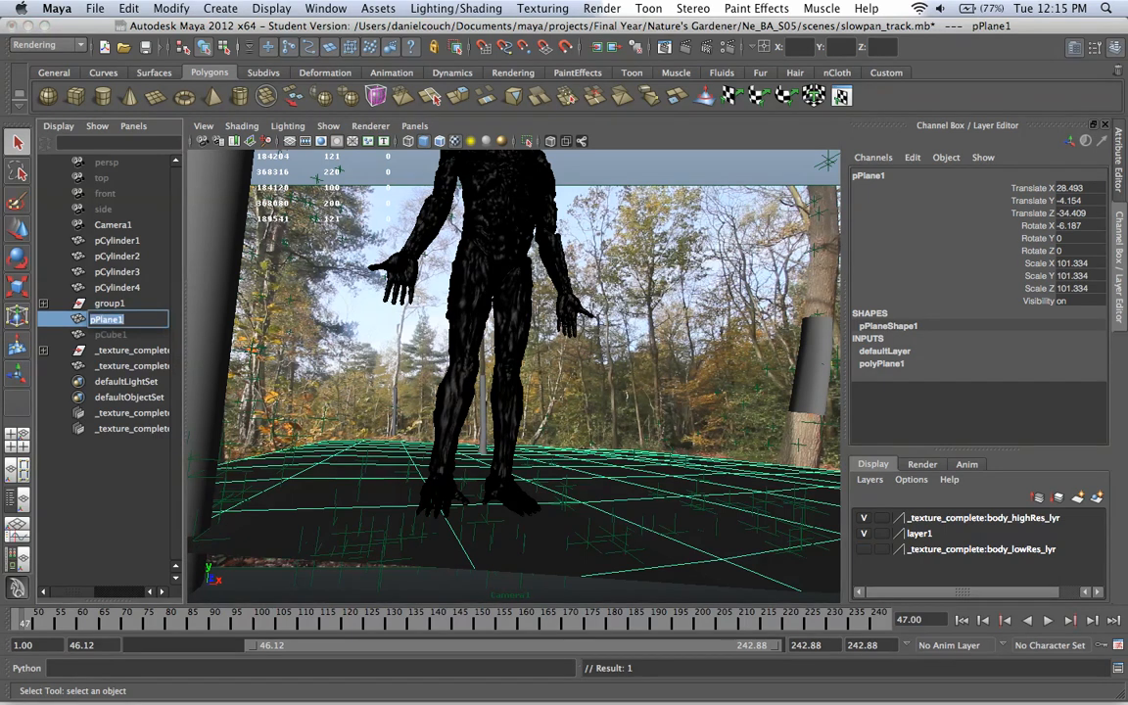
type("ground")
key("Return")
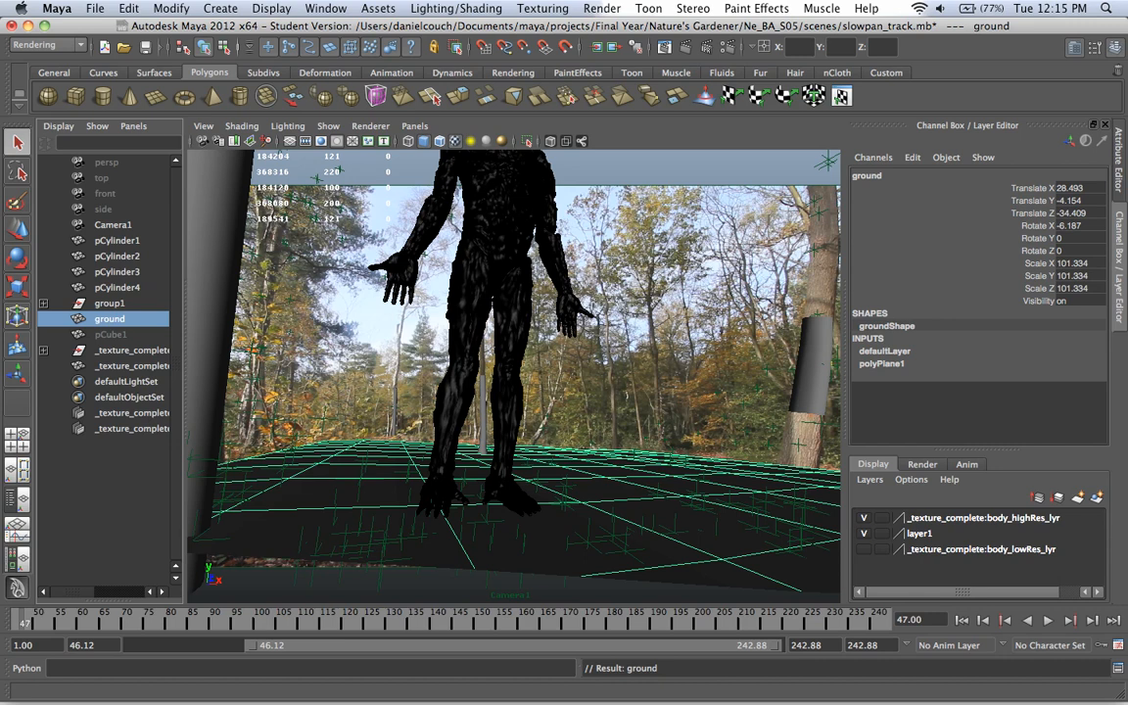
- Select the imported troll nodes in the outliner and open the Hypershade
left_click(131, 349)
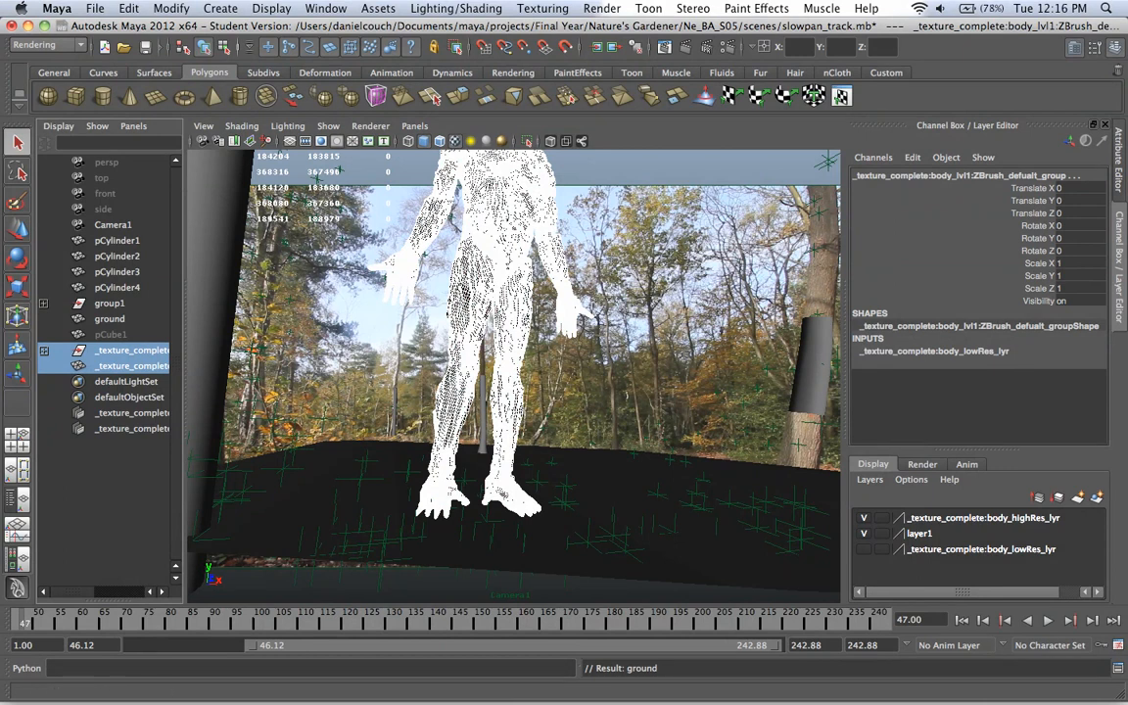
left_click(131, 350)
left_click(131, 366)
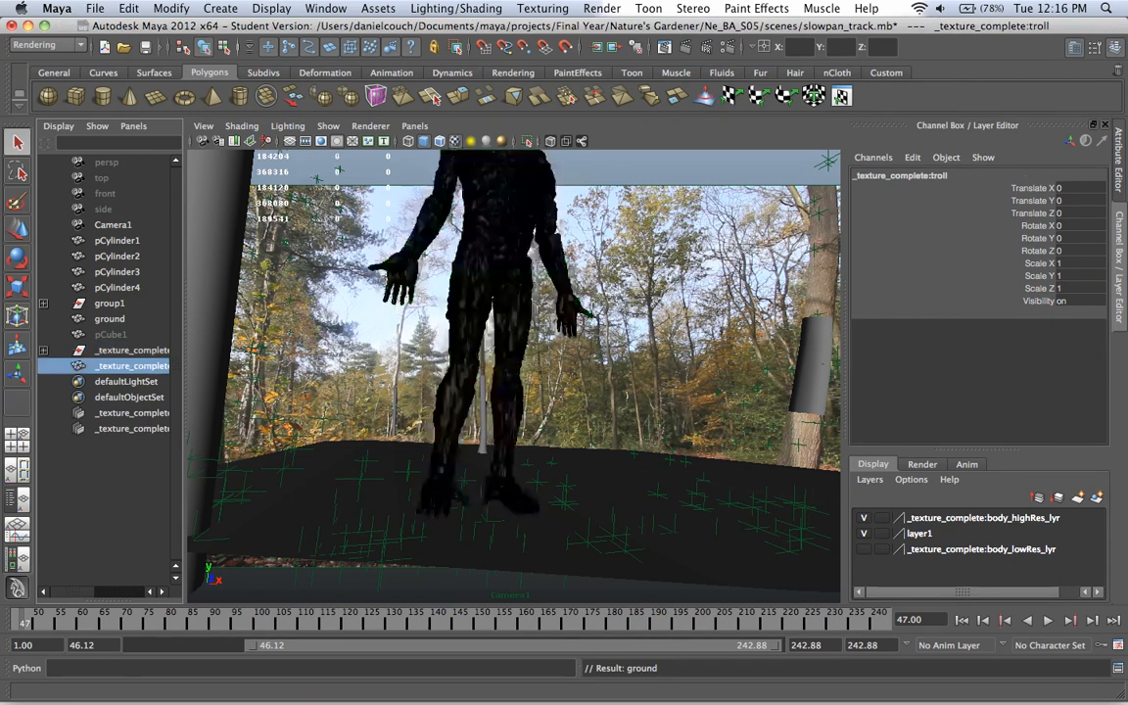
left_click(325, 8)
mouse_move(362, 50)
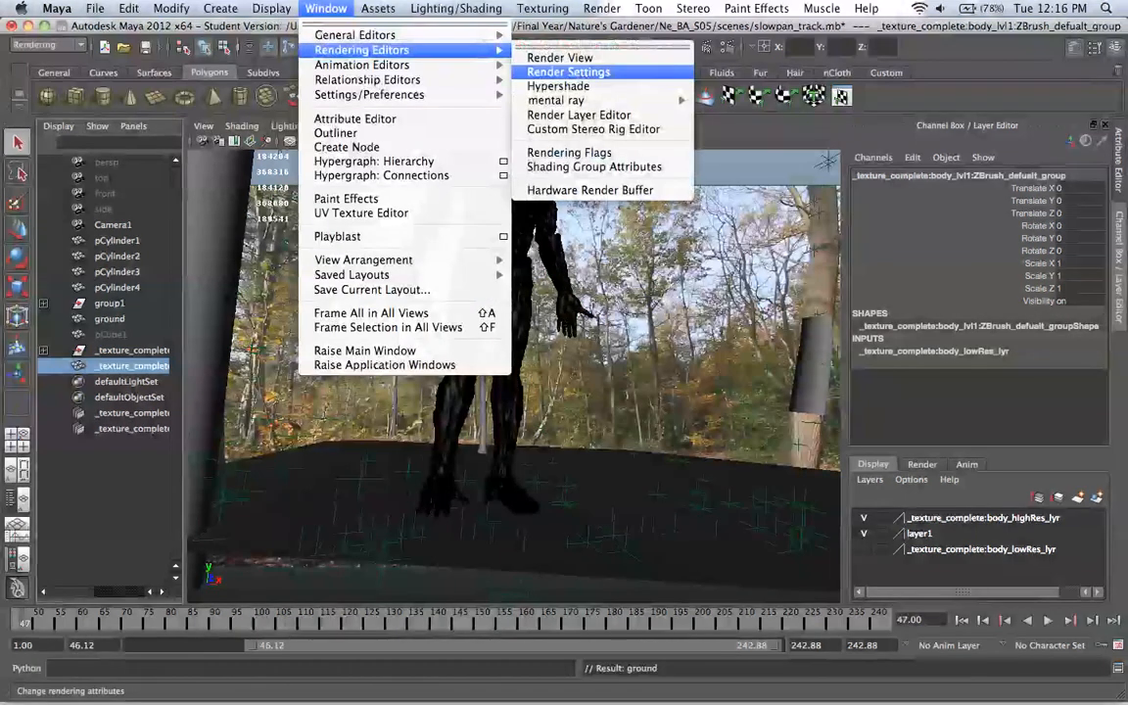
left_click(558, 86)
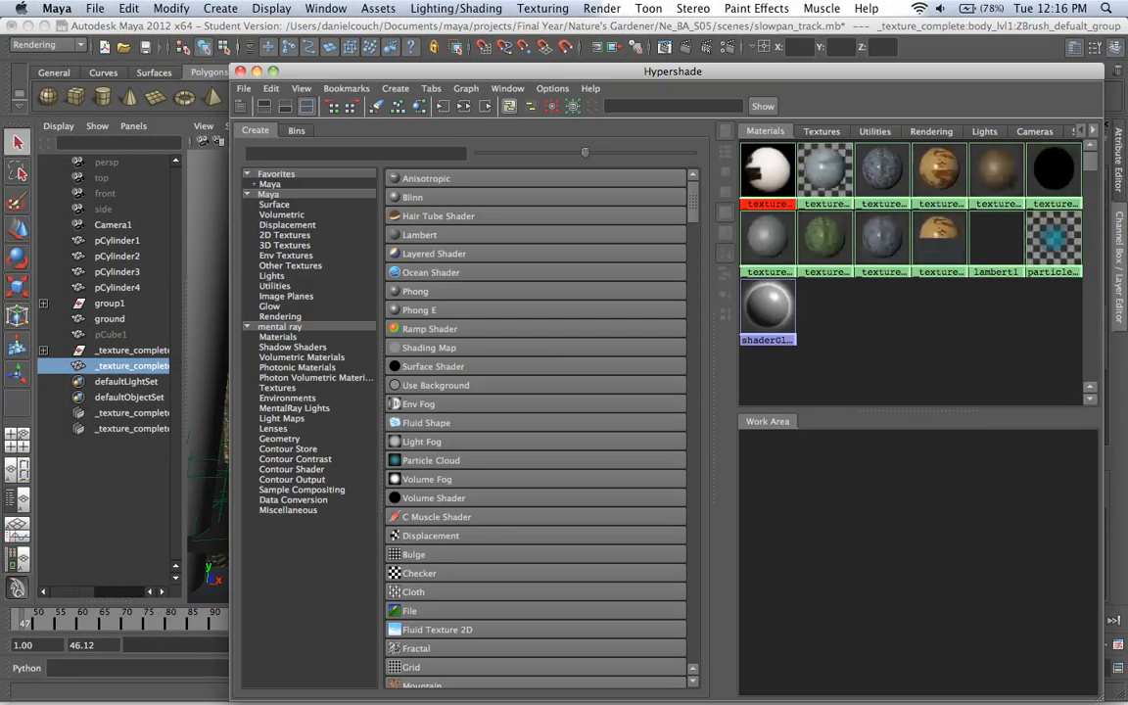
- Select the troll's body_sss material and open the file texture connected to its bump shader
left_click(769, 170)
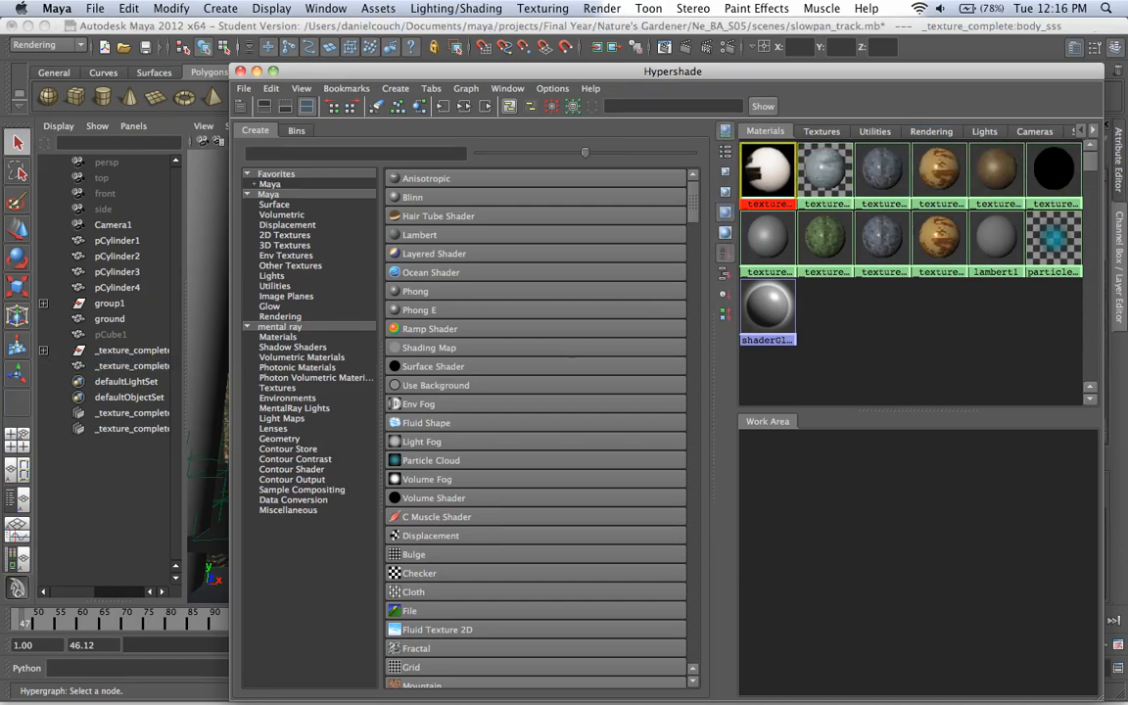
left_click_drag(672, 72, 406, 48)
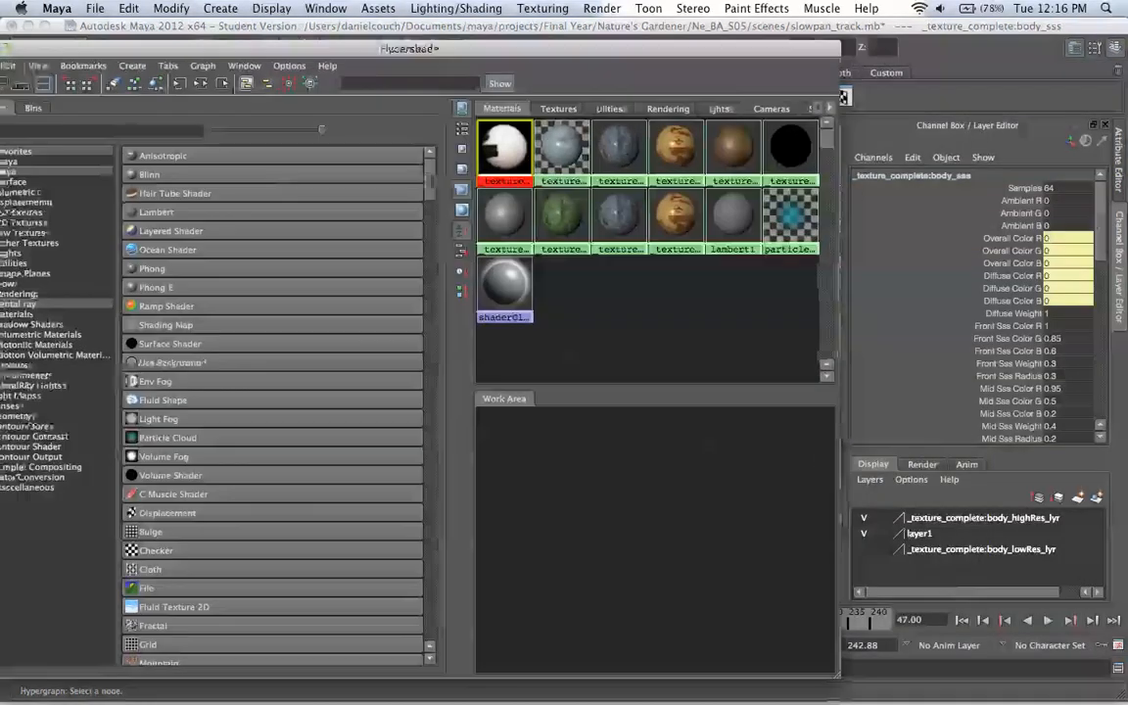
left_click(1119, 161)
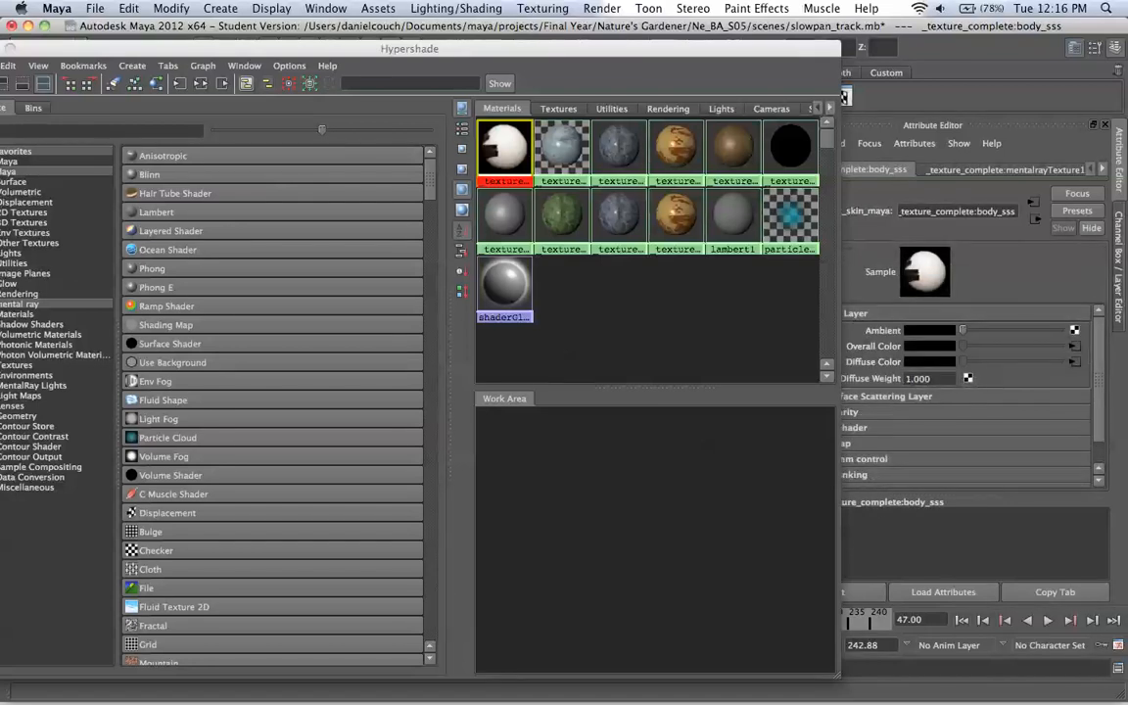
scroll(969, 397, "down", 2)
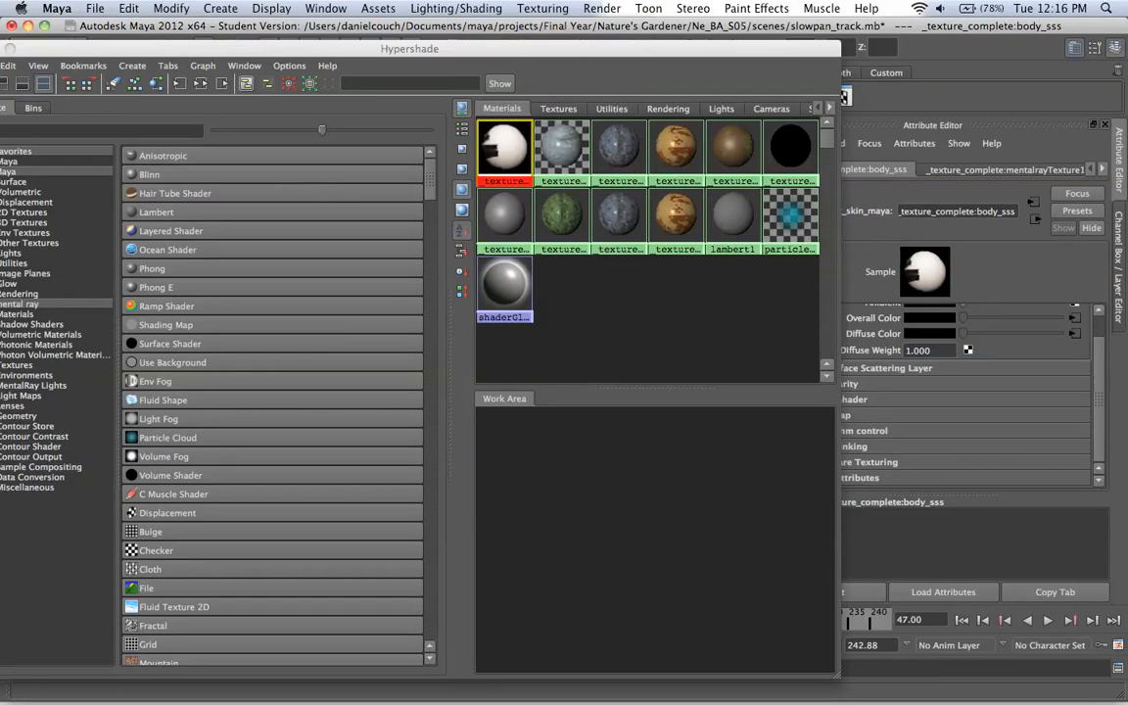
left_click(739, 147)
left_click_drag(686, 48, 624, 32)
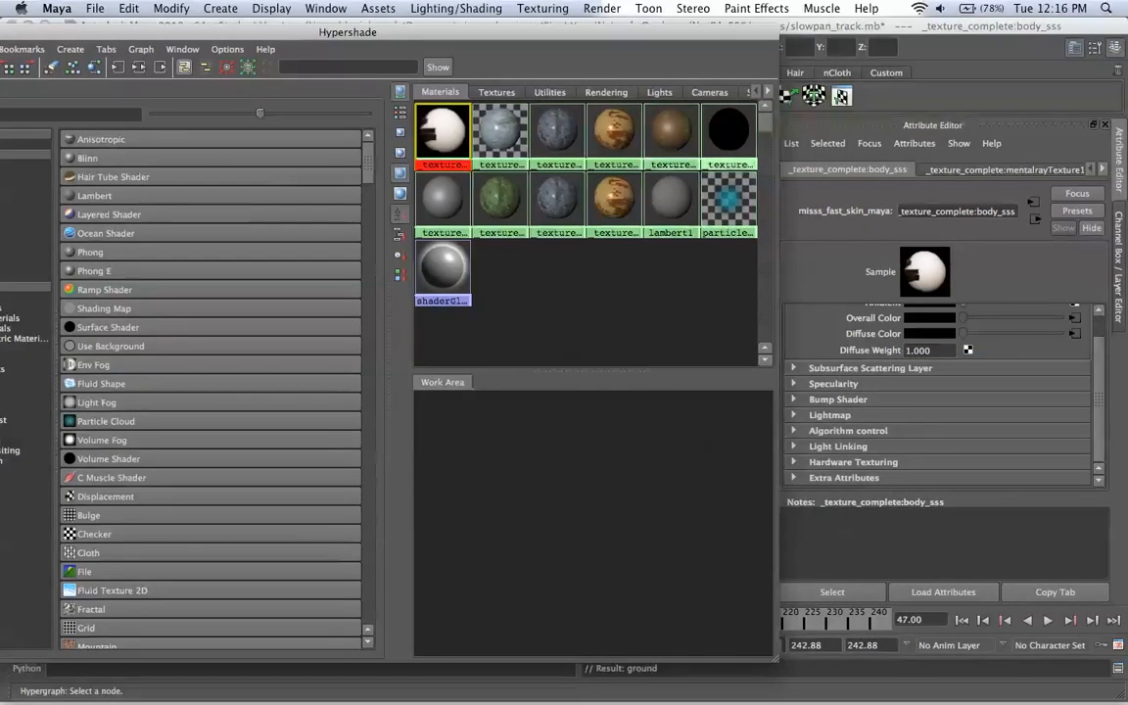
left_click(838, 399)
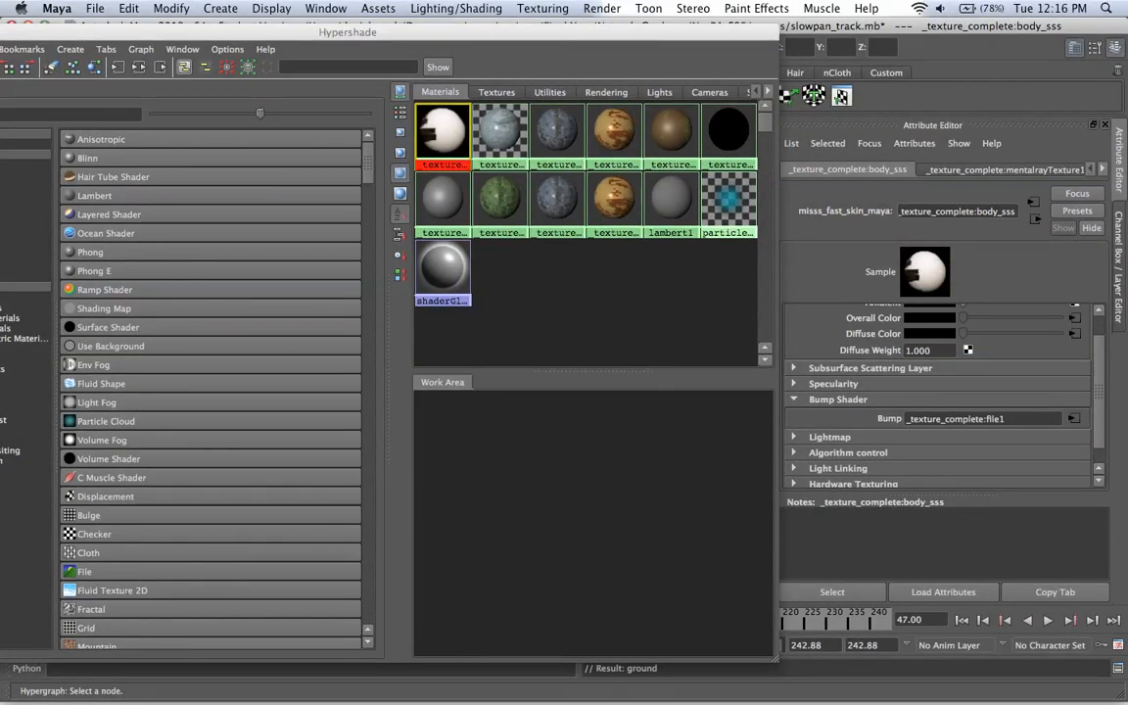
left_click(1074, 418)
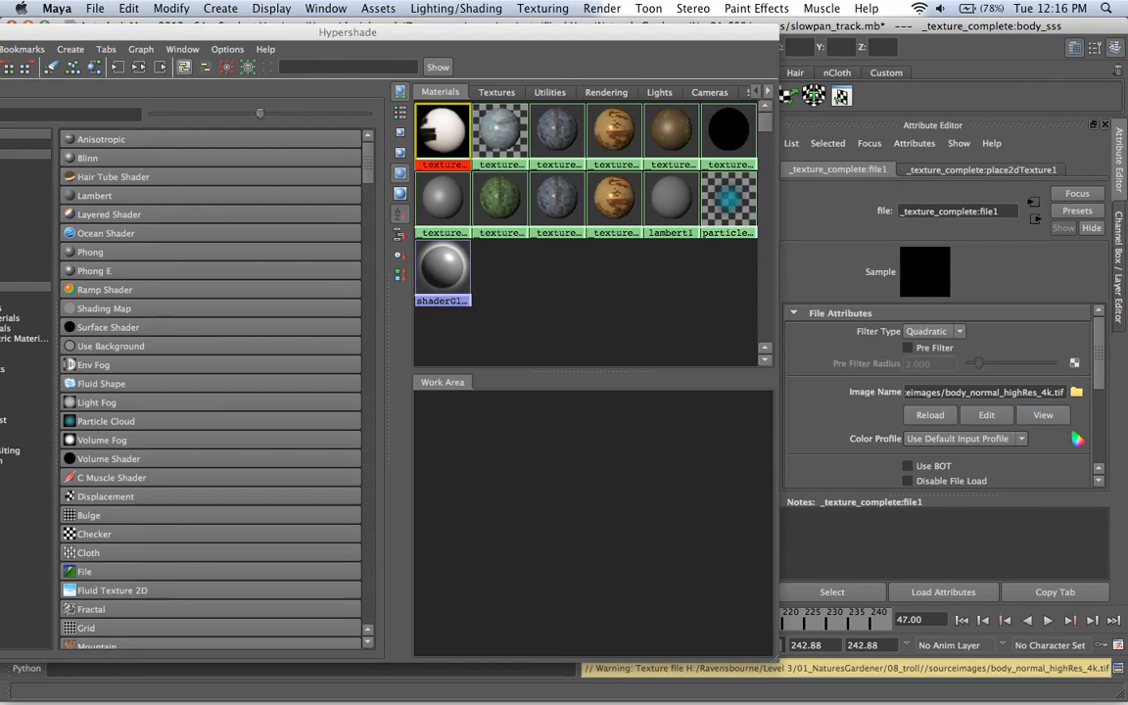
- Relink the bump texture to body_normal_highRes.tif from the Desktop's troll_texture folder and close the Hypershade
left_click(1075, 391)
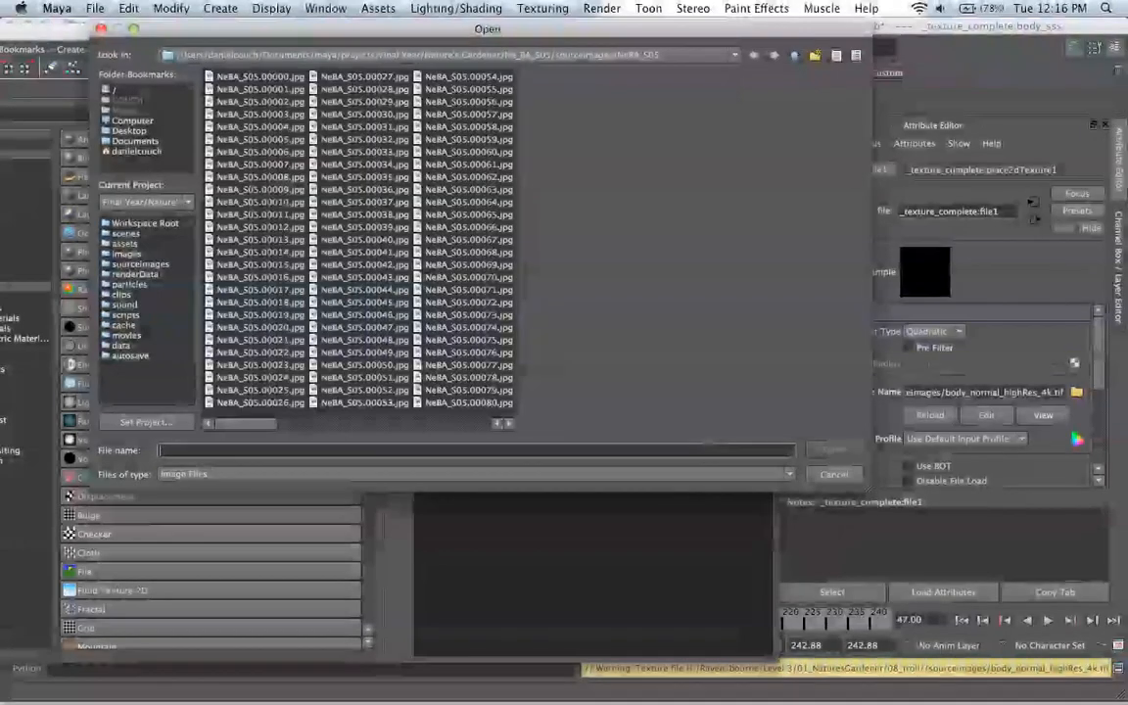
left_click(128, 131)
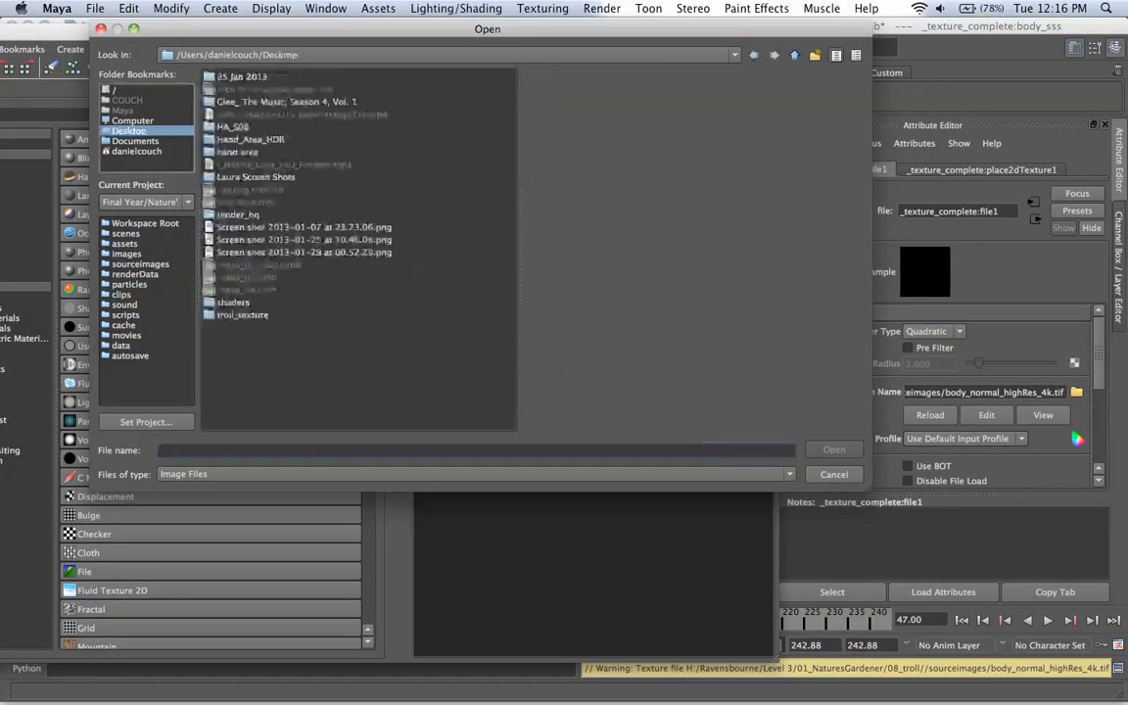
double_click(242, 315)
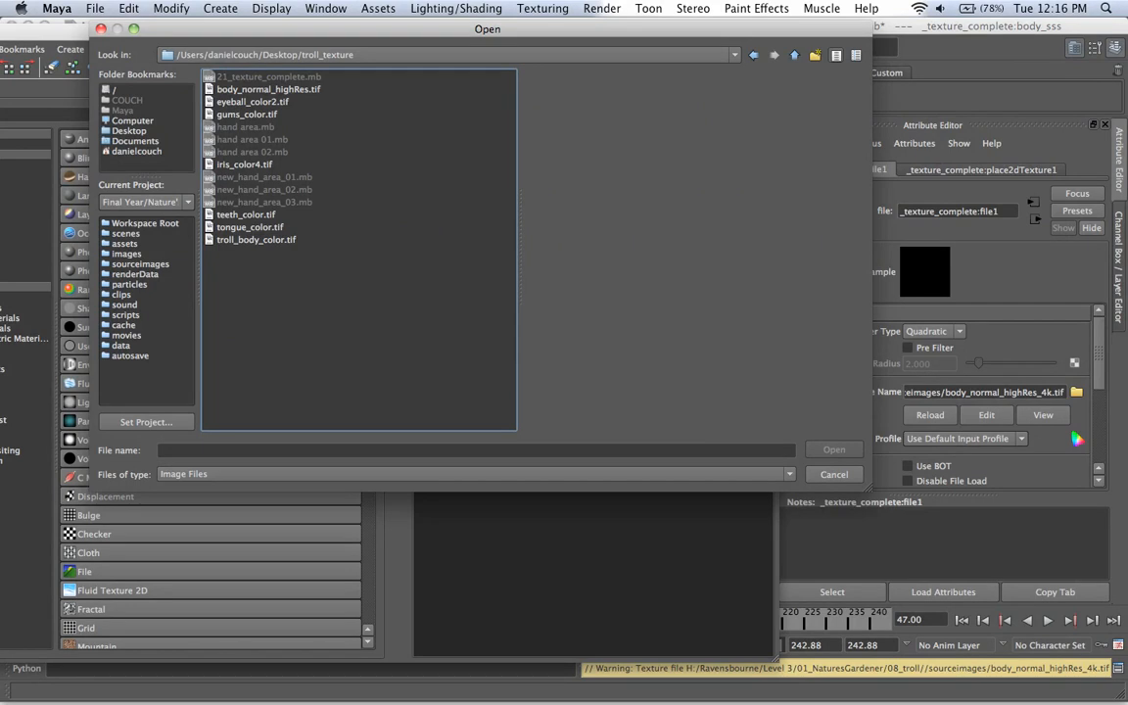
left_click(269, 89)
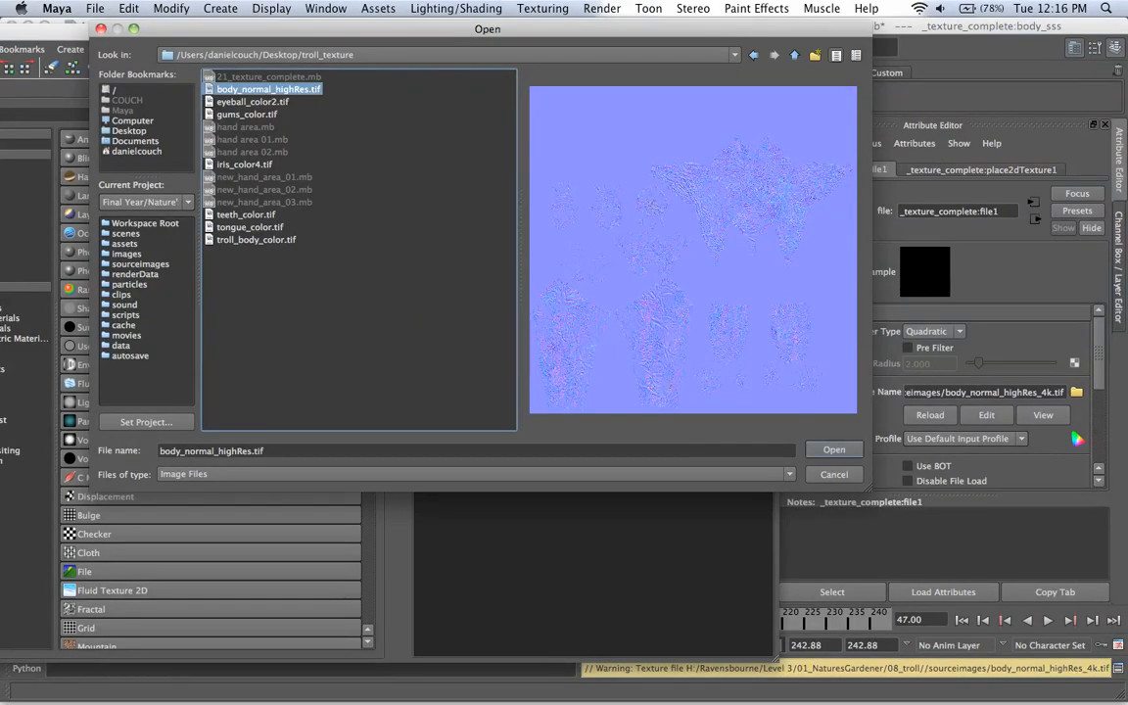
key("Return")
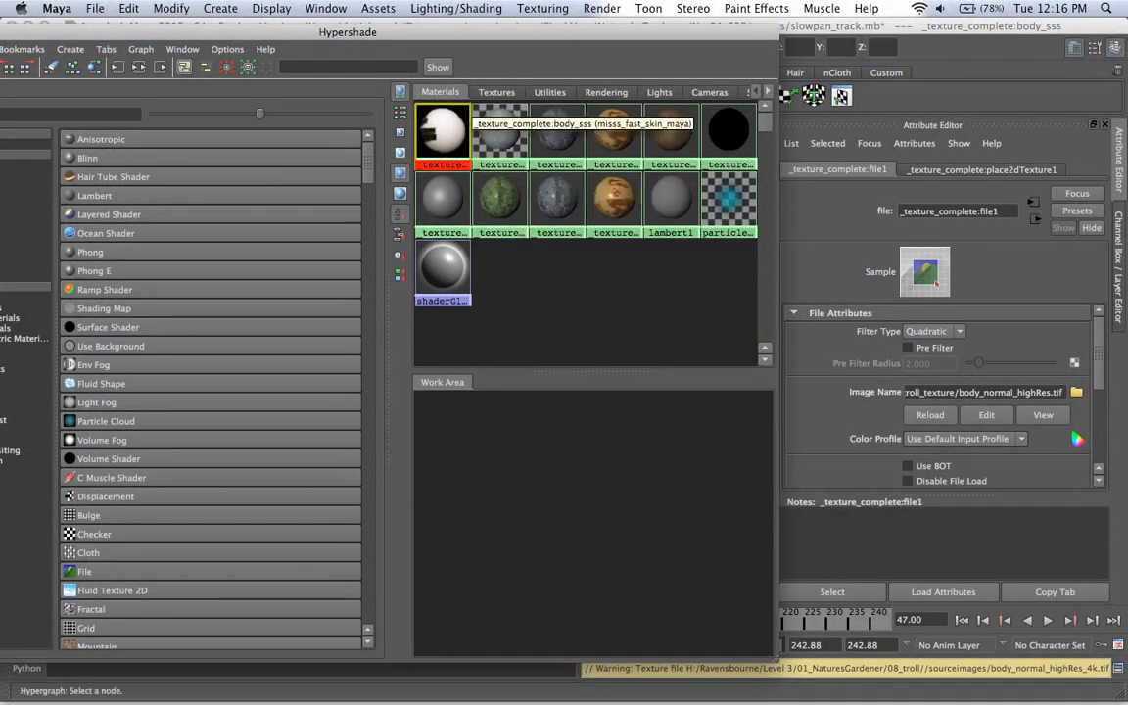
left_click_drag(68, 33, 178, 32)
left_click(554, 131)
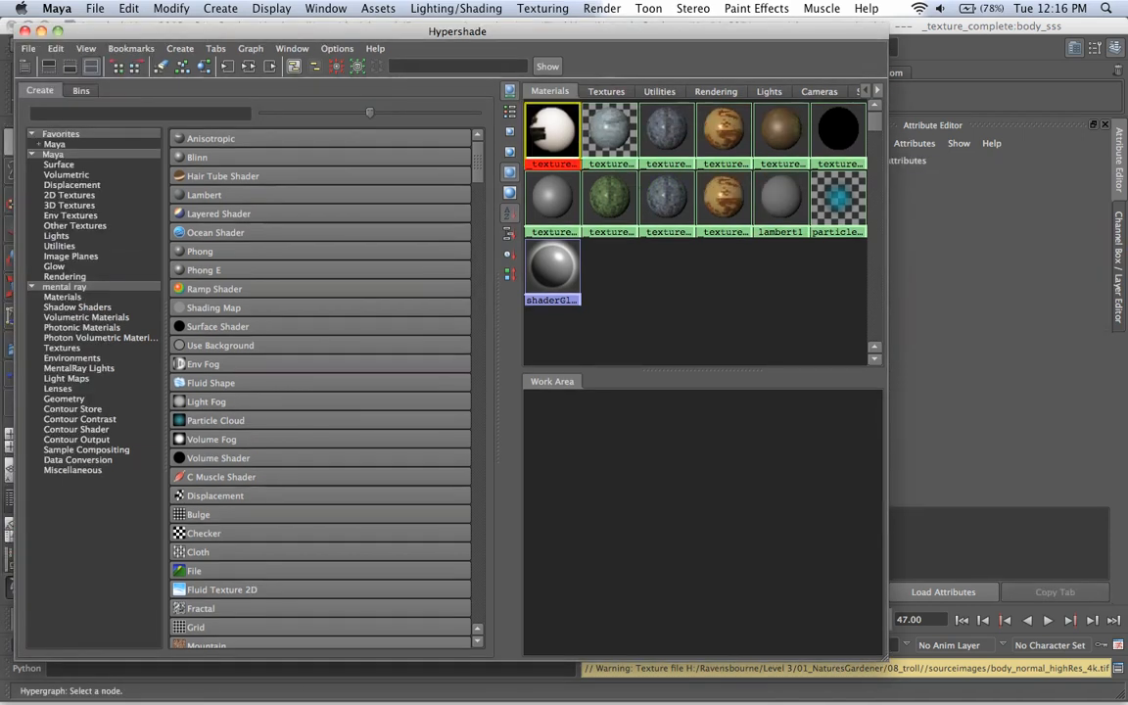
left_click(25, 31)
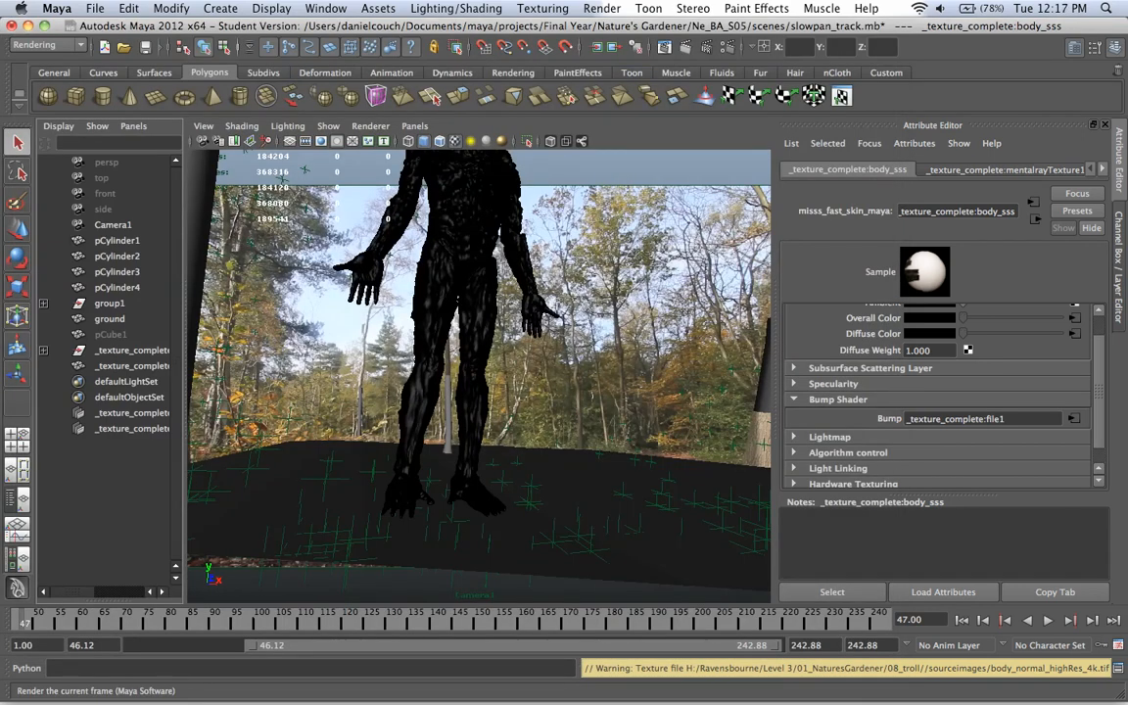
- Test-render the Camera1 frame with Maya Software, switch the renderer to mental ray, and render it again
left_click(617, 43)
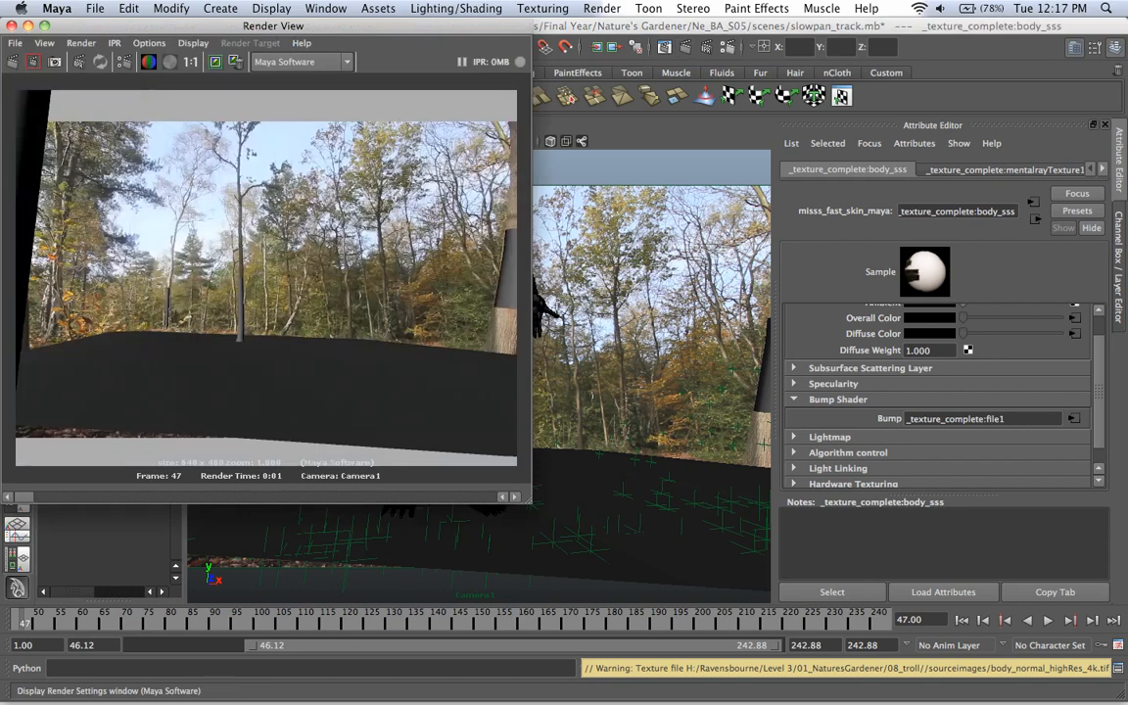
left_click(299, 62)
left_click(279, 107)
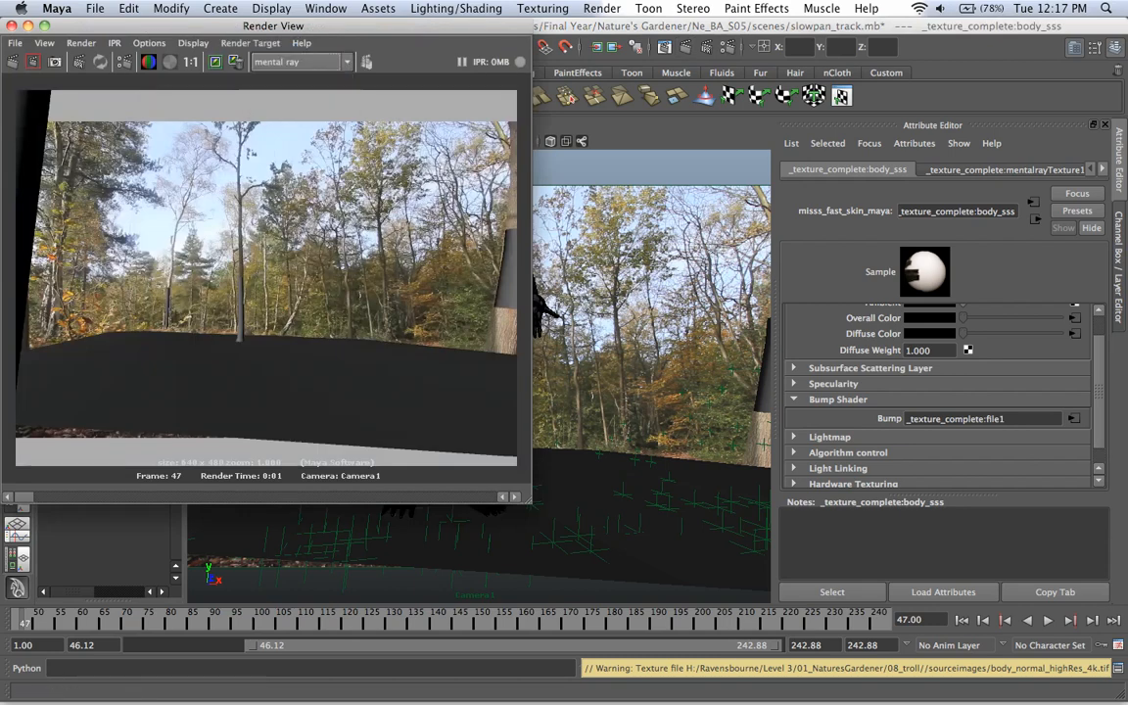
left_click(13, 62)
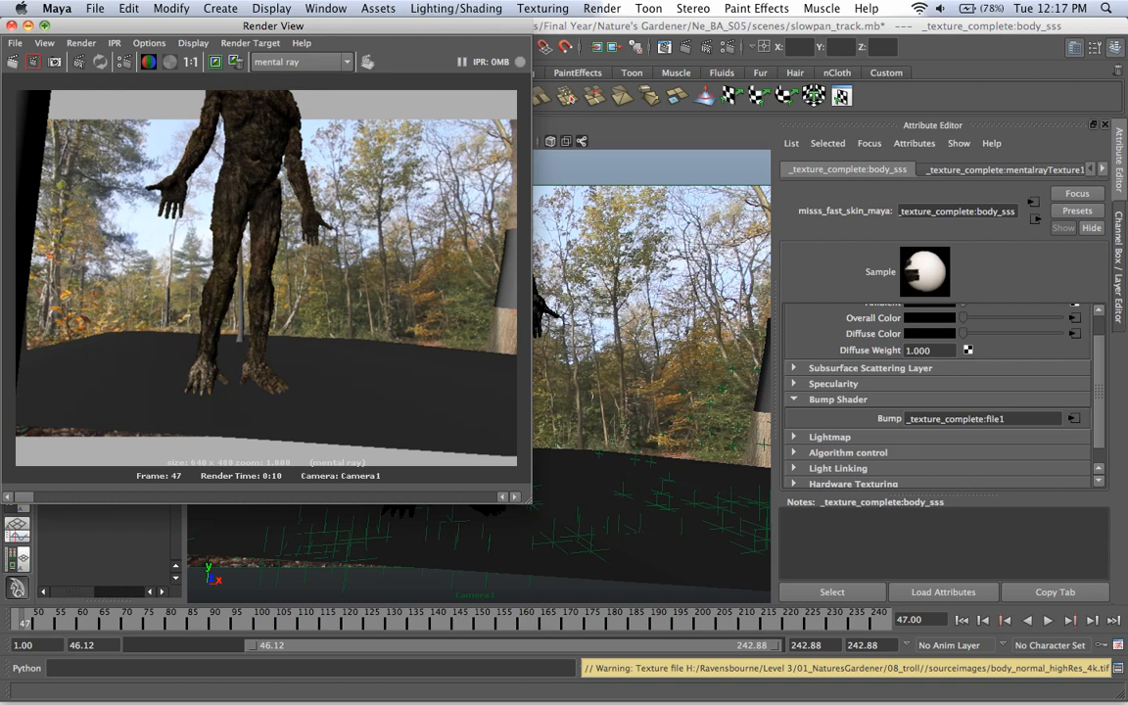
left_click(12, 27)
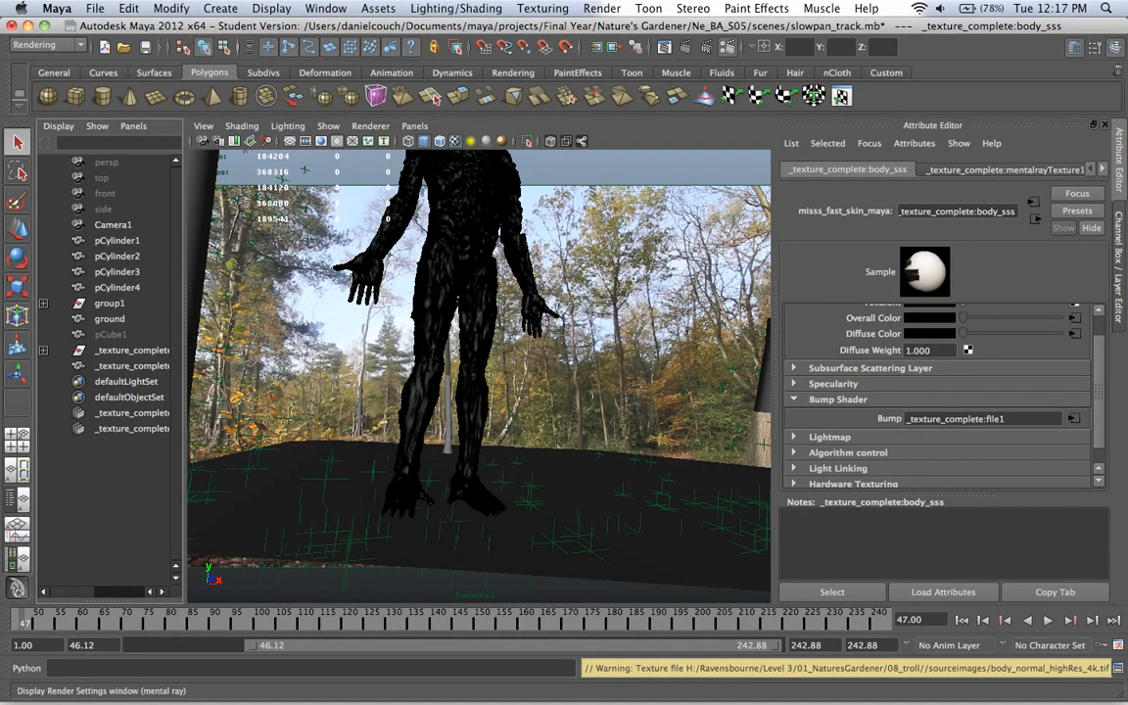
- Open the mental ray render settings and set the output image format to TIFF (tif)
left_click(651, 45)
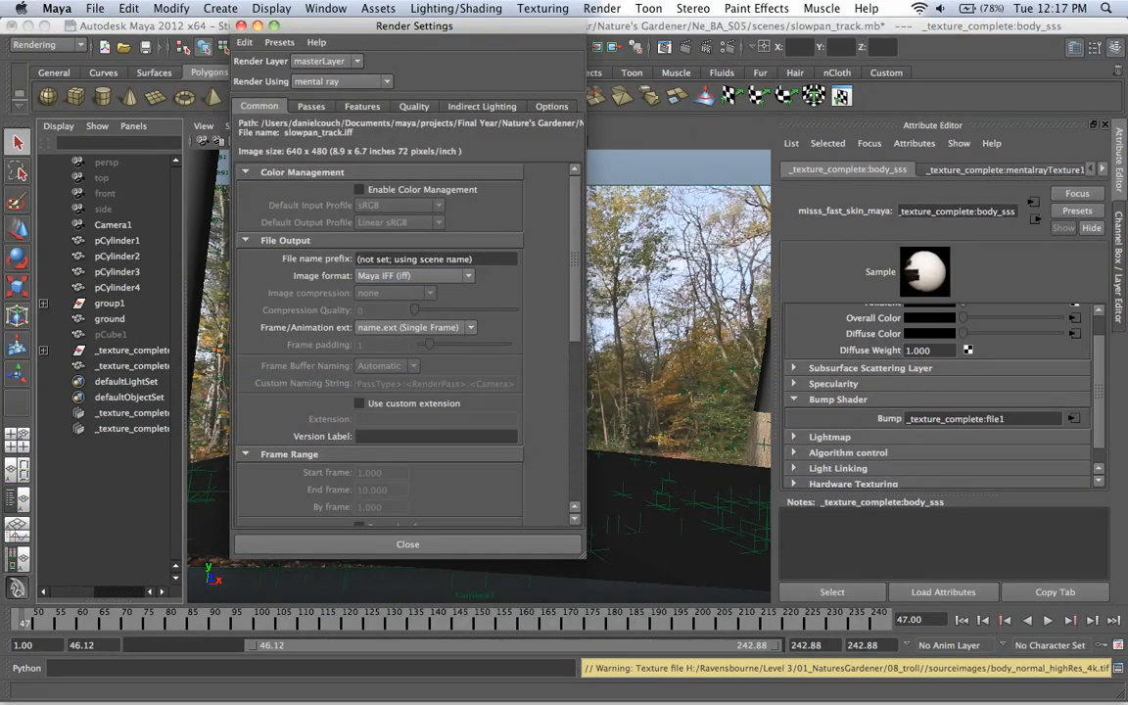
left_click(411, 275)
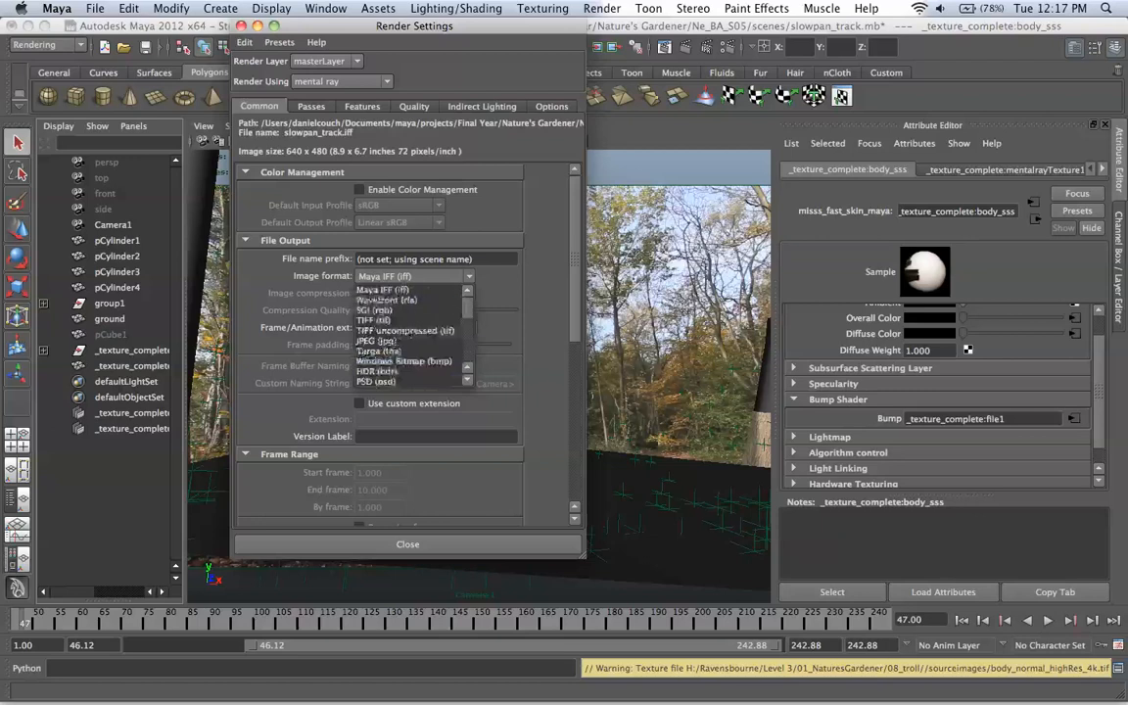
left_click(389, 323)
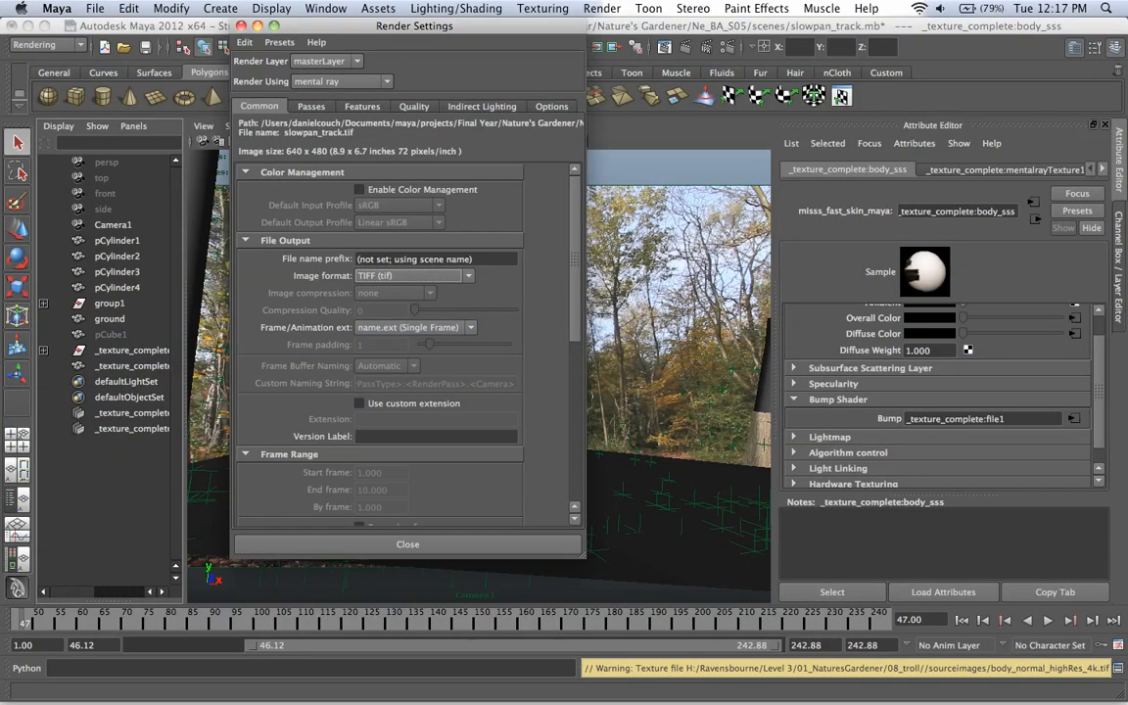
- Set the renderable camera to Camera1, choose the HD 1080 image size preset, and expand the render options
scroll(382, 343, "down", 5)
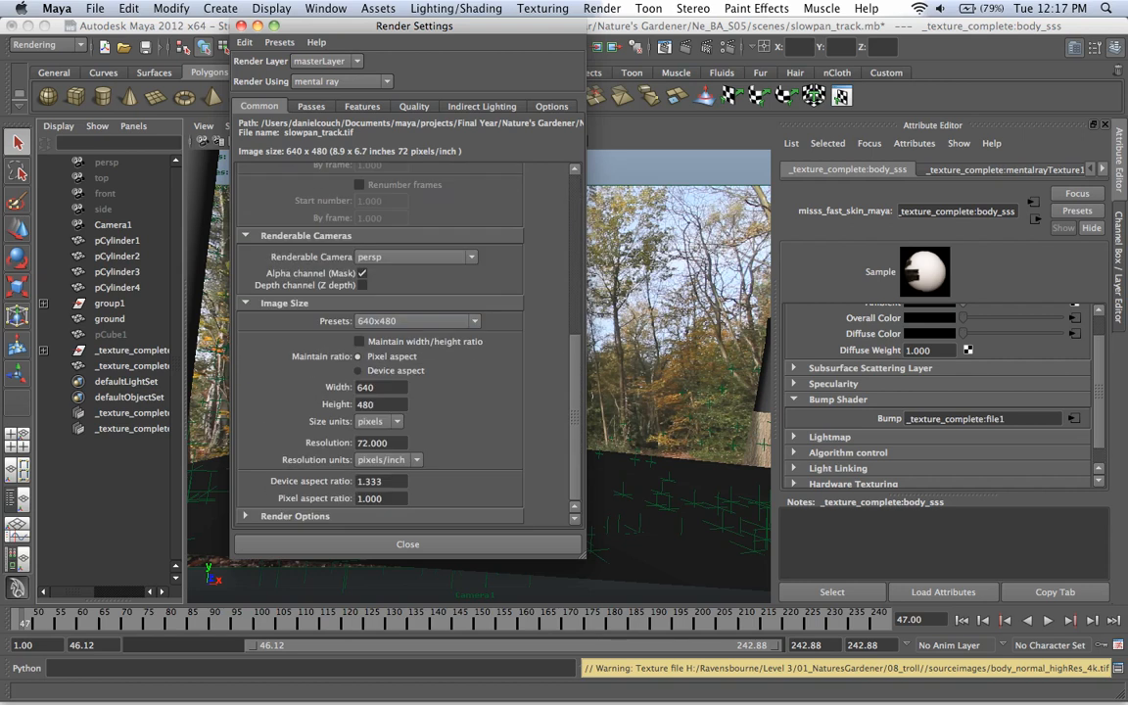
left_click(415, 257)
left_click(383, 294)
left_click(416, 321)
scroll(411, 377, "down", 3)
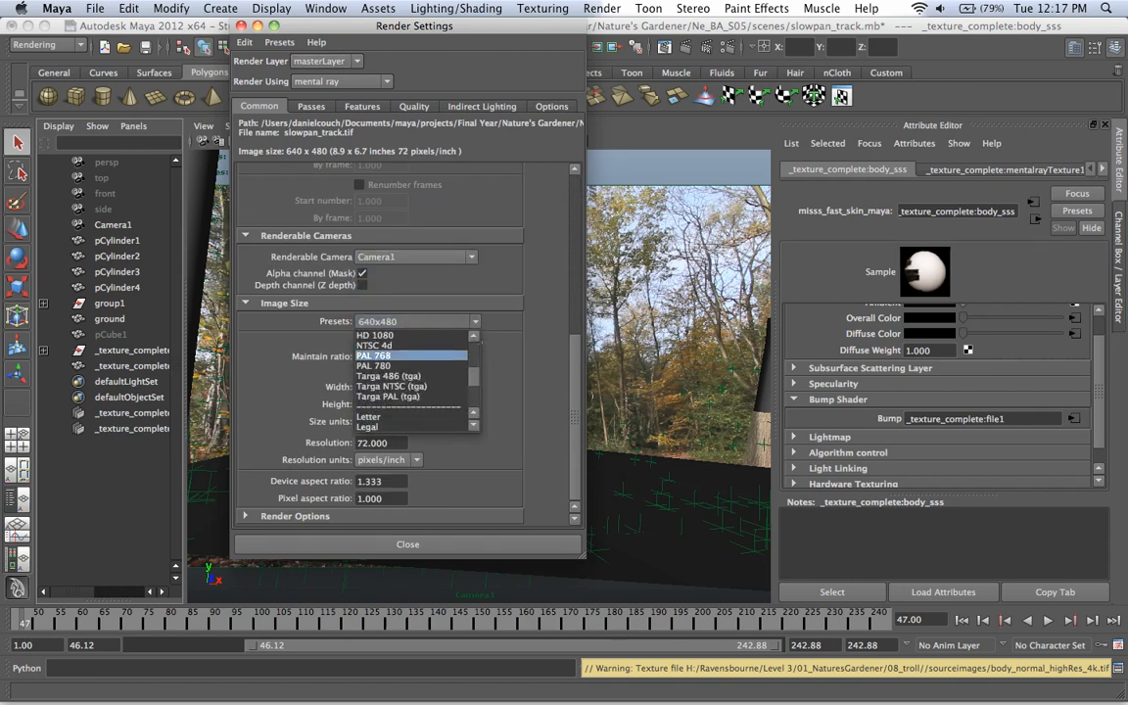
scroll(392, 371, "up", 1)
left_click(381, 365)
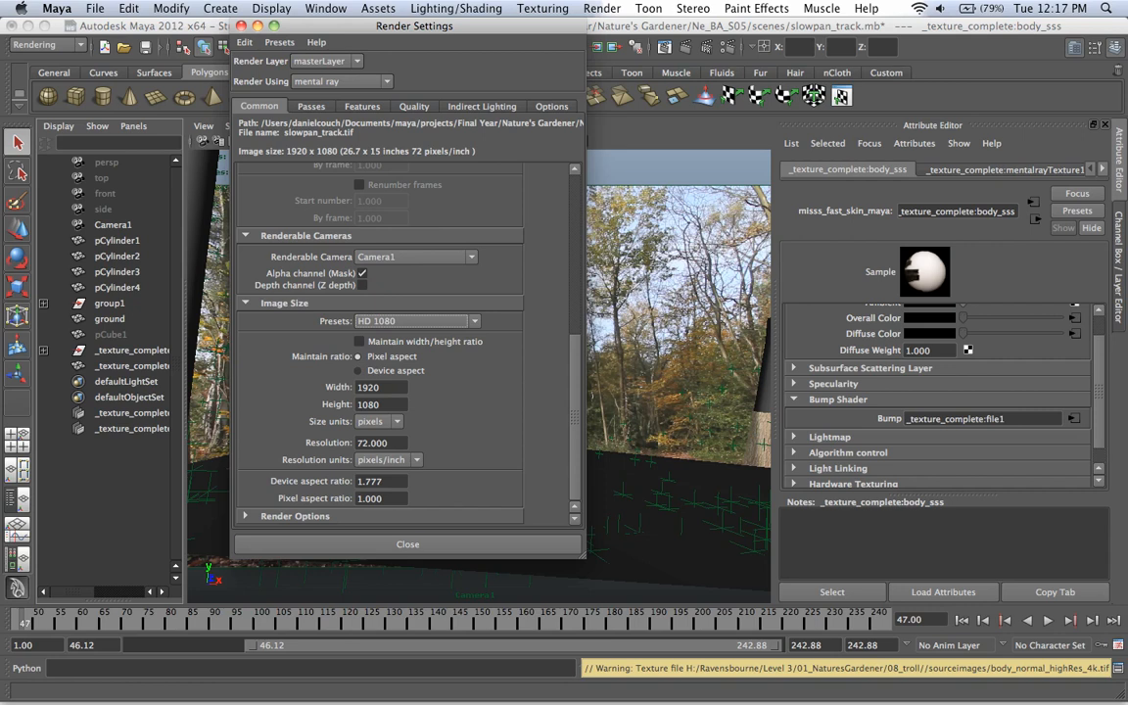
left_click(246, 516)
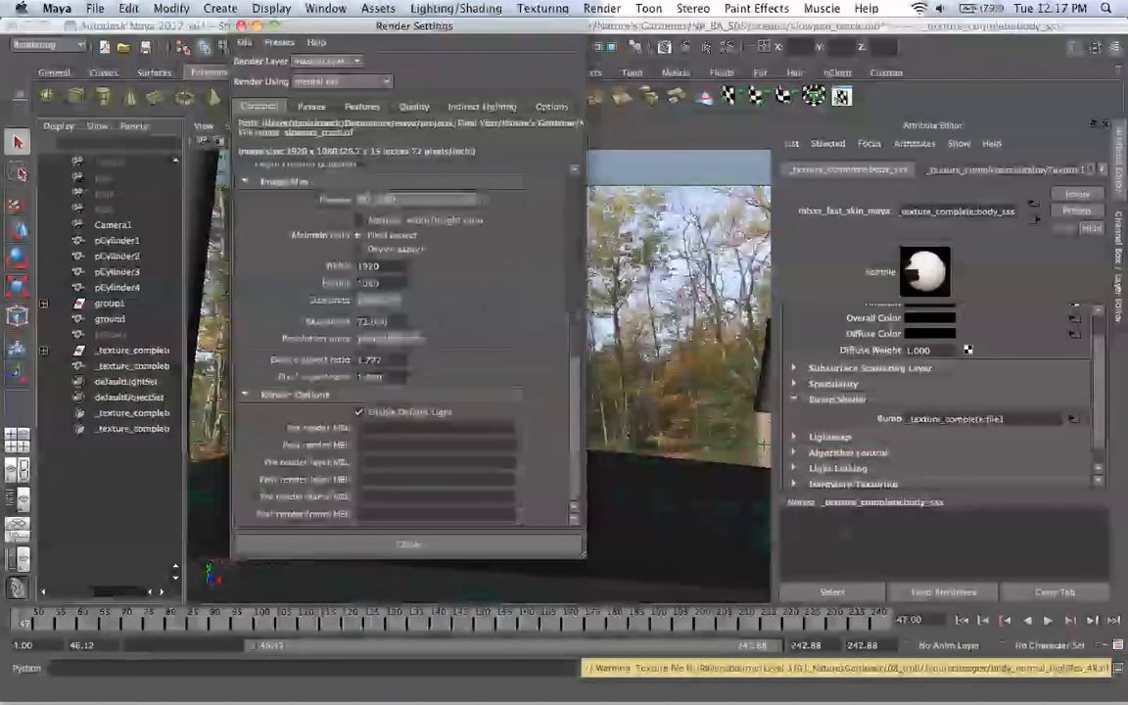
scroll(323, 371, "up", 10)
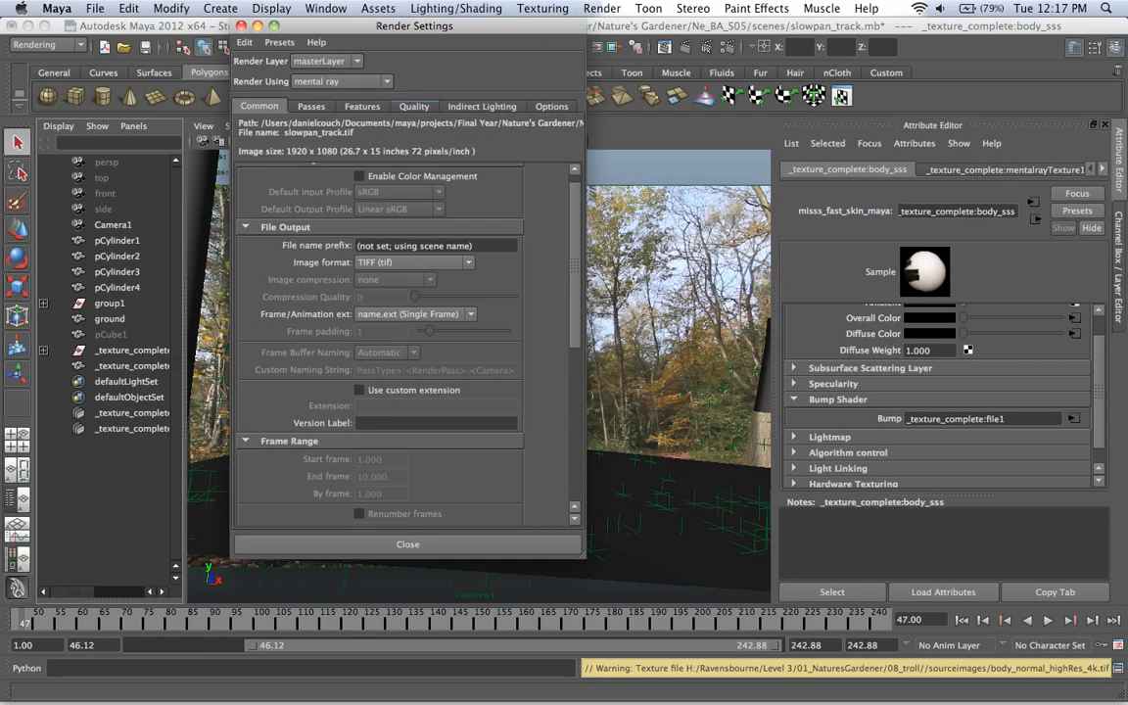
- Raise the anti-aliasing Max Sample Level to 1 in the quality settings and close the render settings
left_click(413, 107)
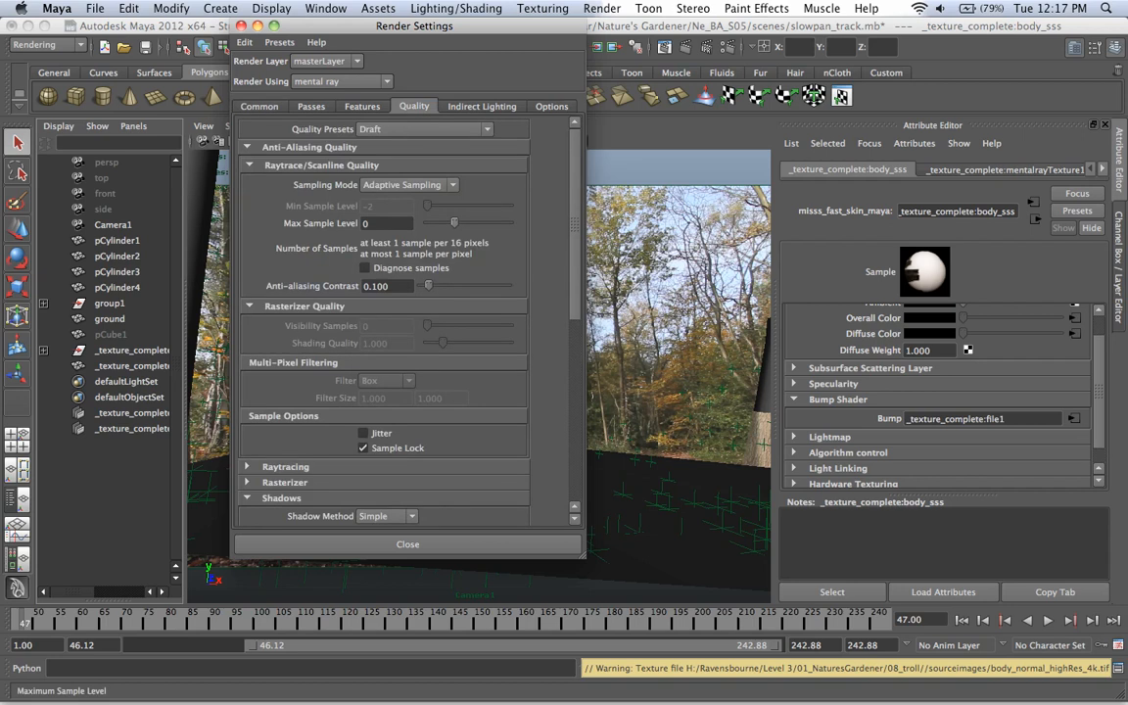
left_click_drag(455, 223, 468, 223)
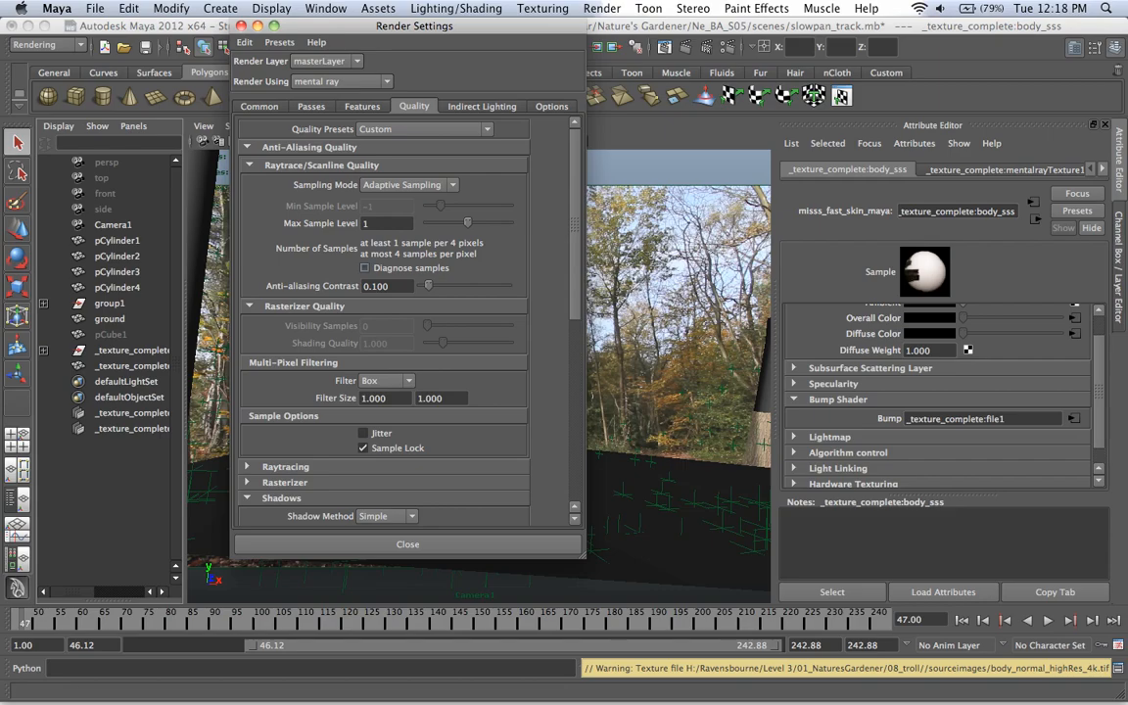
scroll(391, 313, "down", 10)
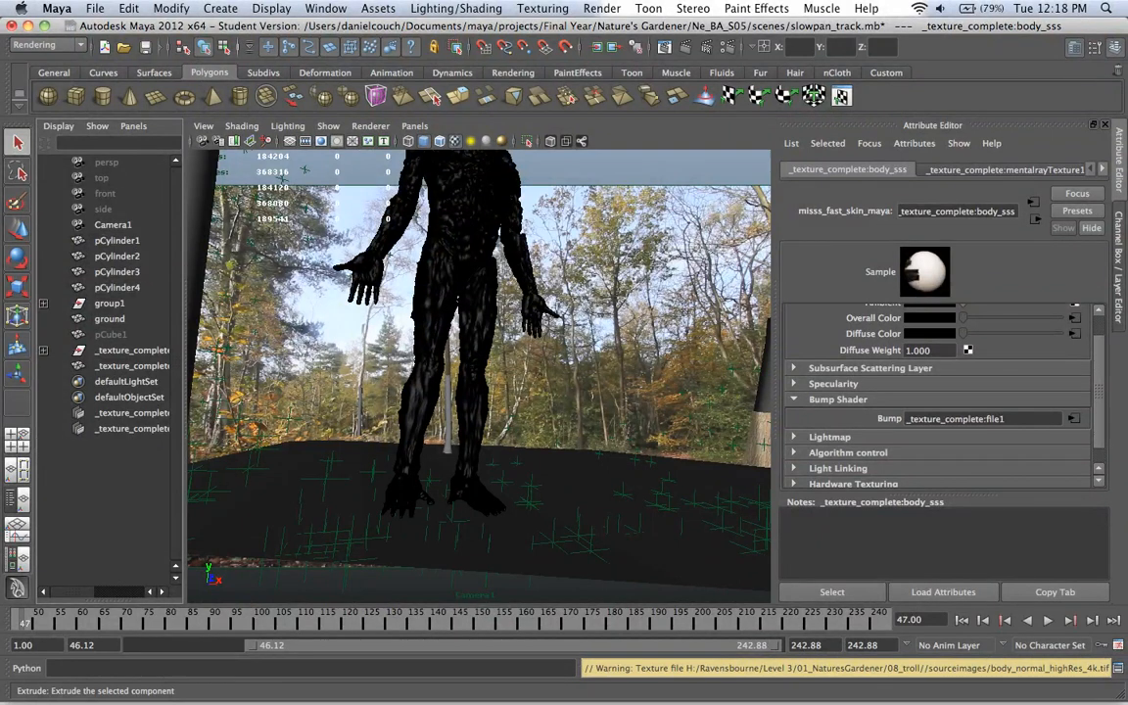
- Select both the troll group and the separate ZBrush body mesh in the outliner
left_click(131, 350)
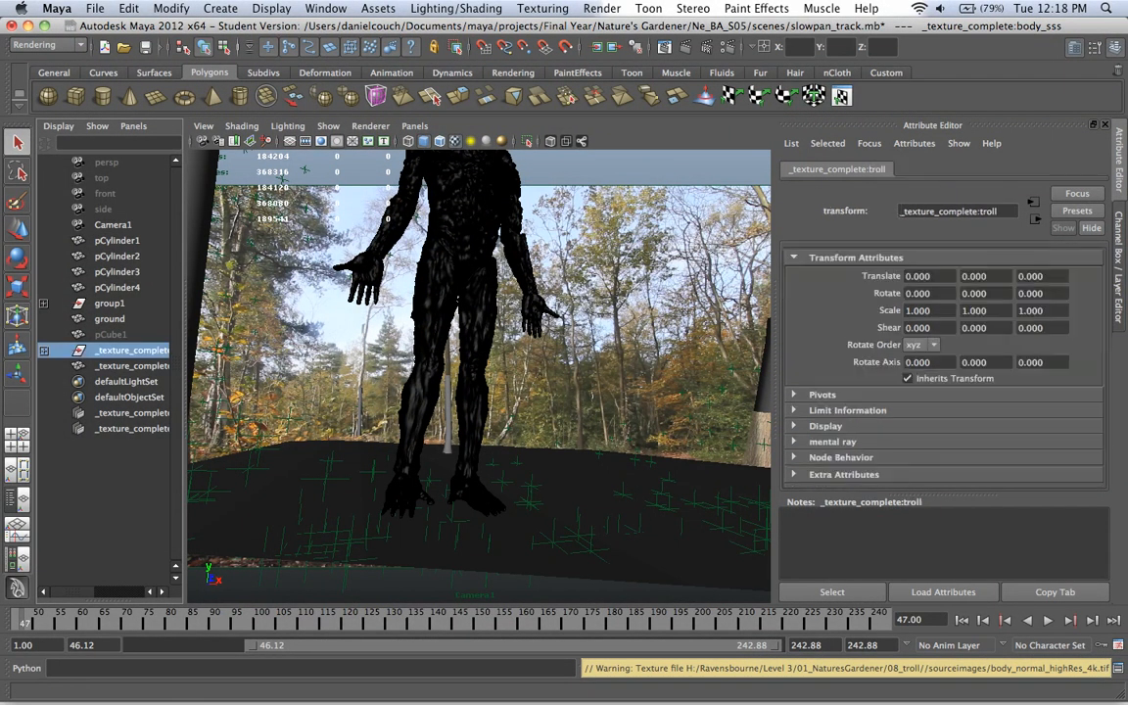
left_click(131, 366, "shift")
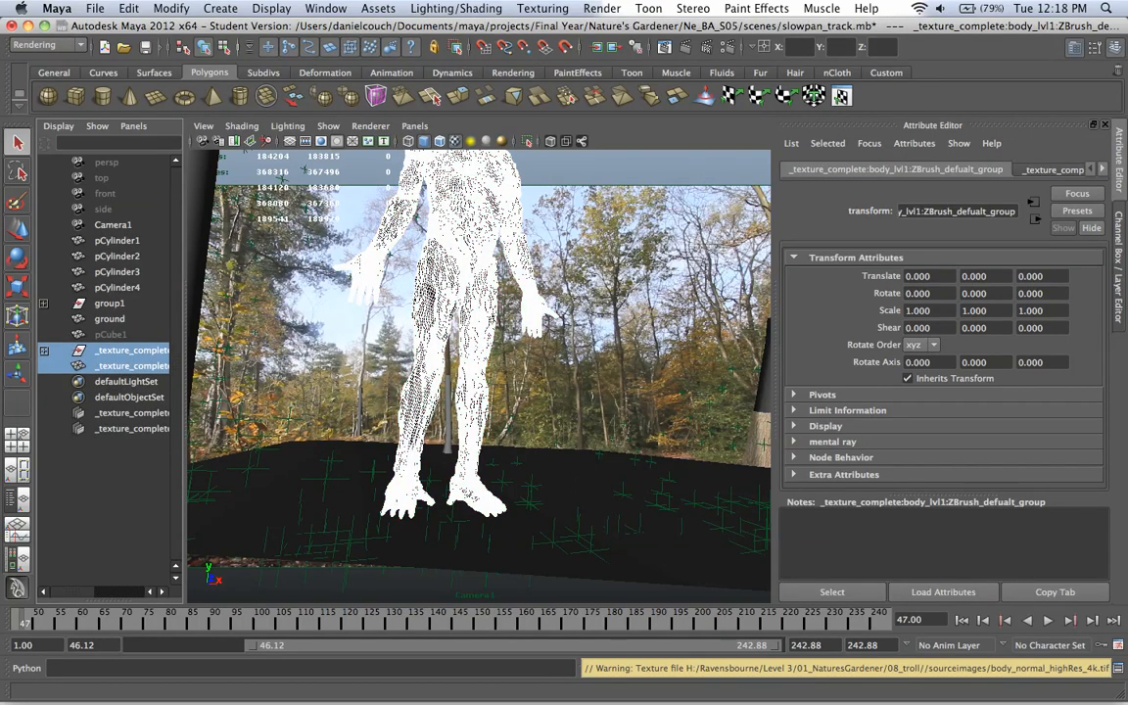
- Try the resolution gate, gate mask and film gate displays on the Camera1 view
left_click(415, 127)
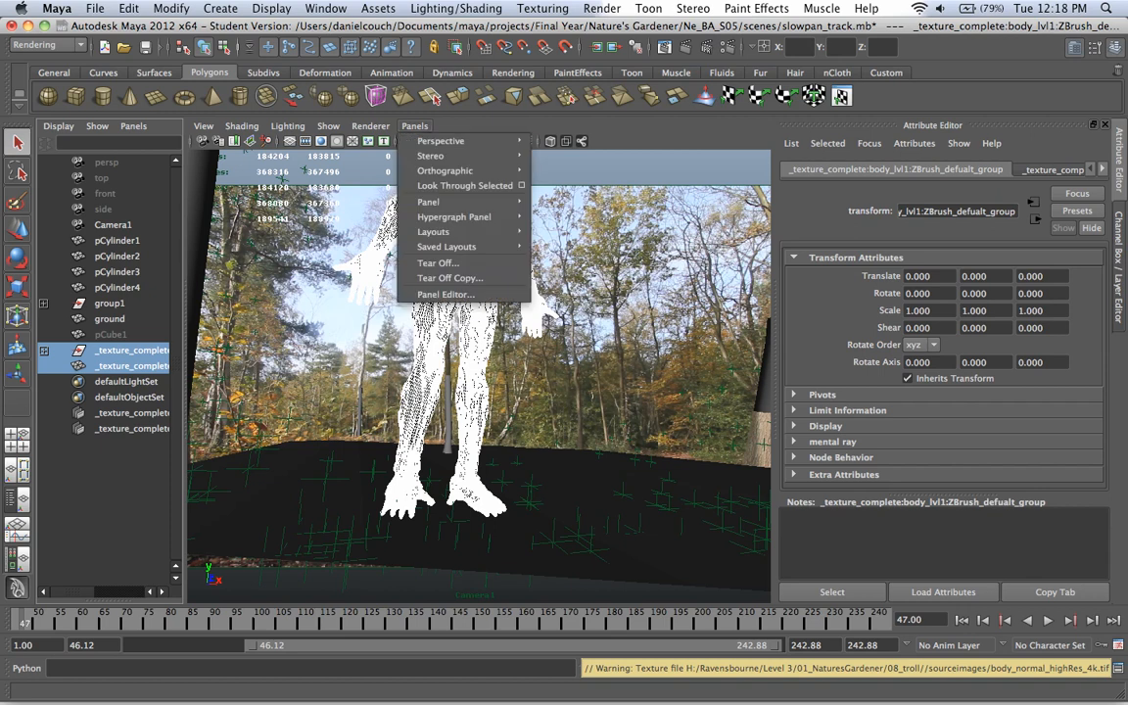
left_click(416, 126)
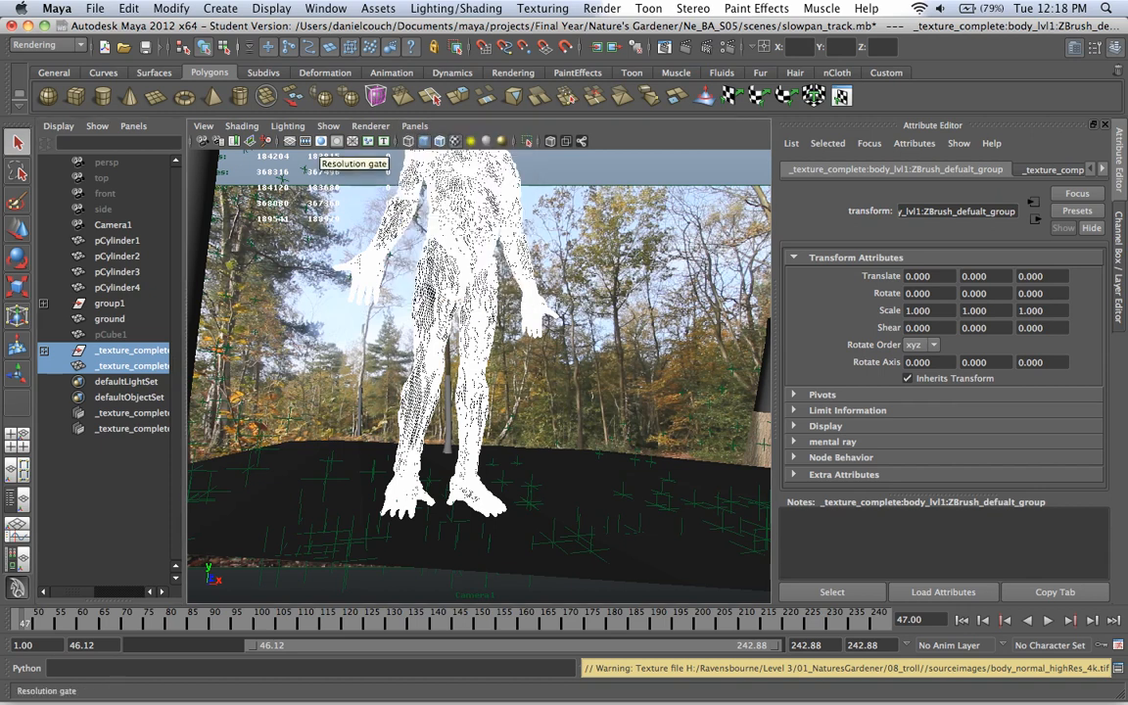
left_click(321, 141)
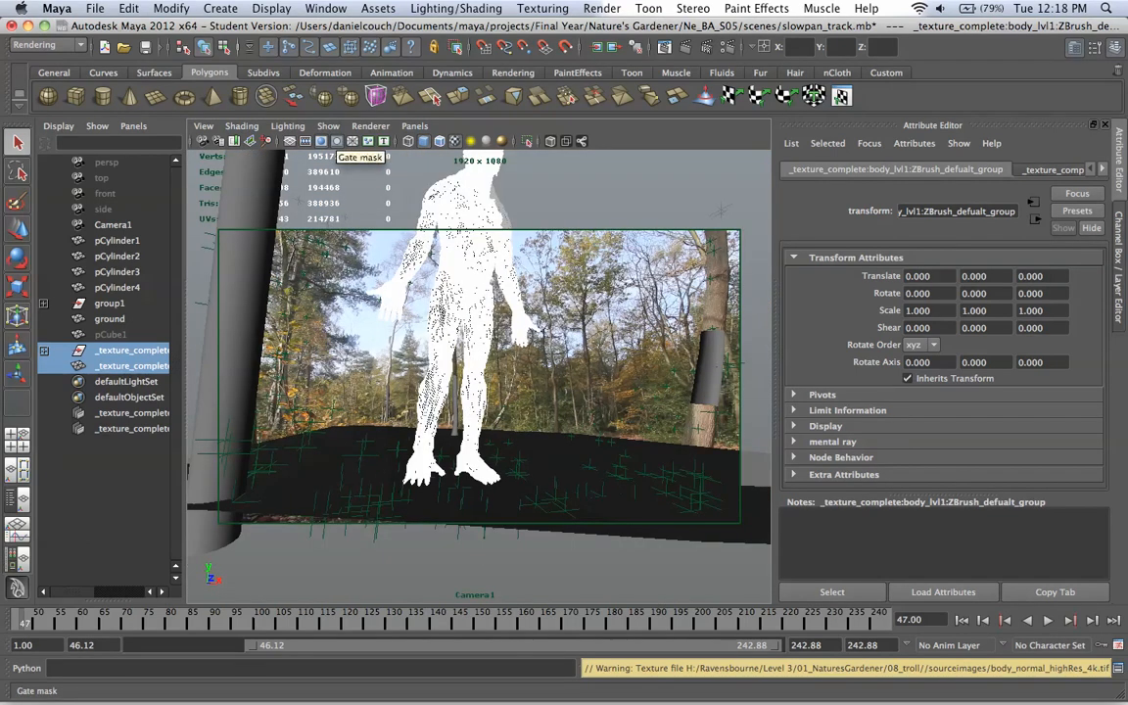
left_click(336, 141)
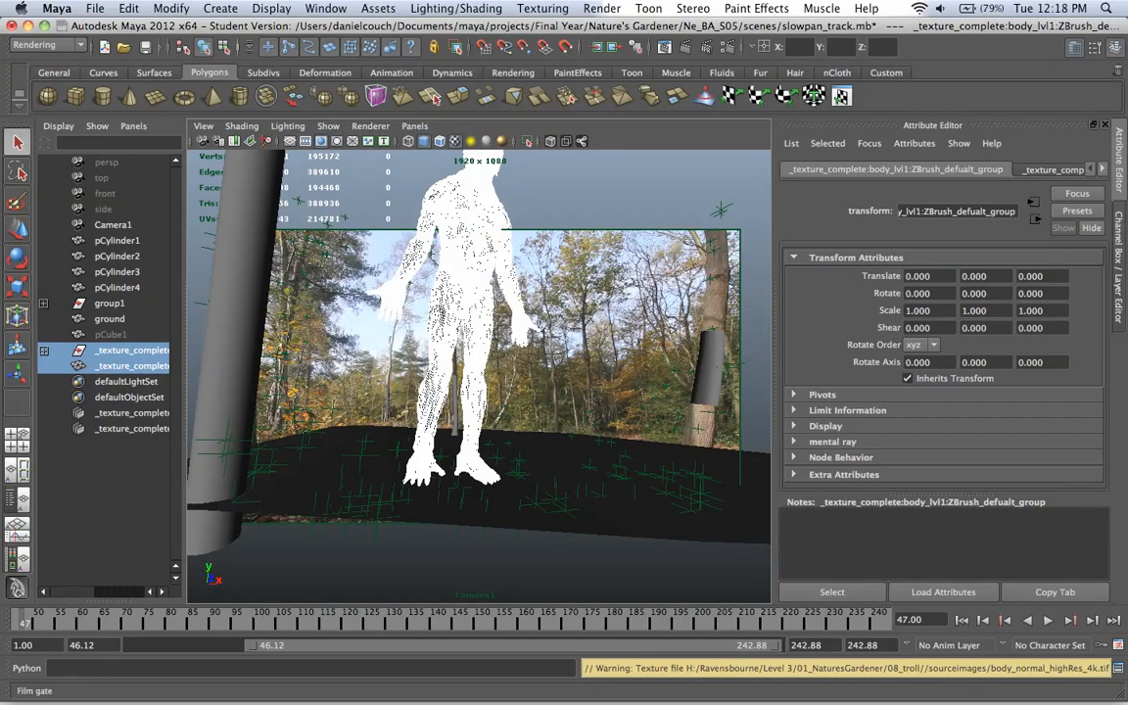
left_click(266, 141)
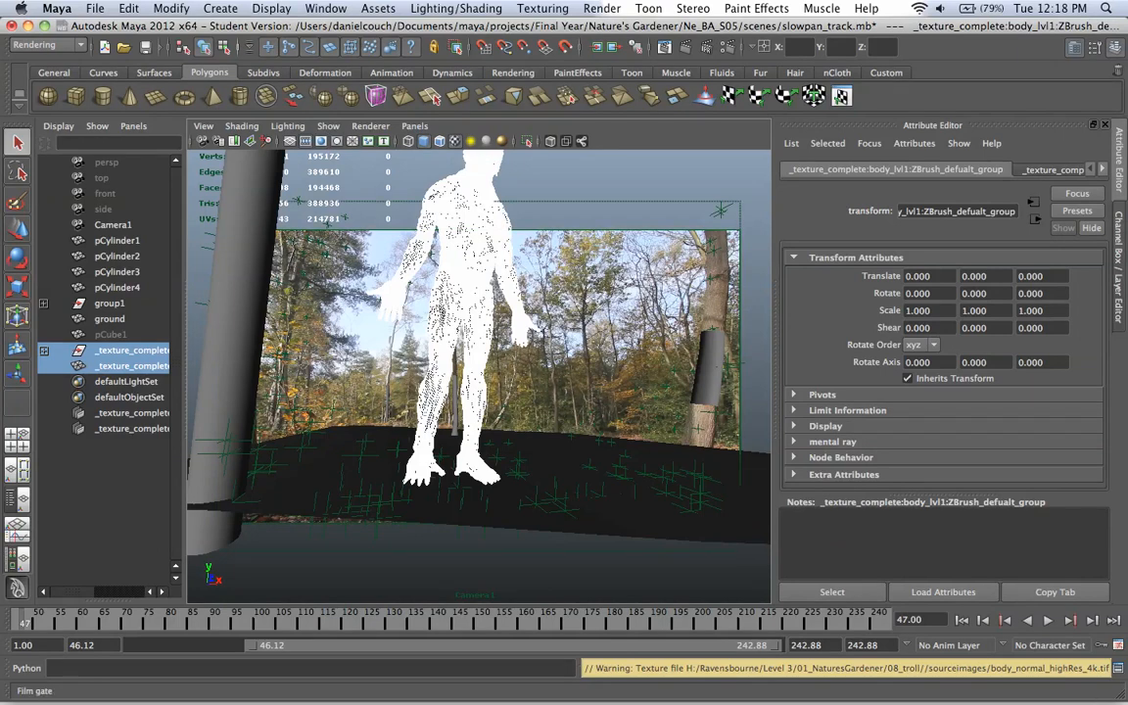
left_click(305, 142)
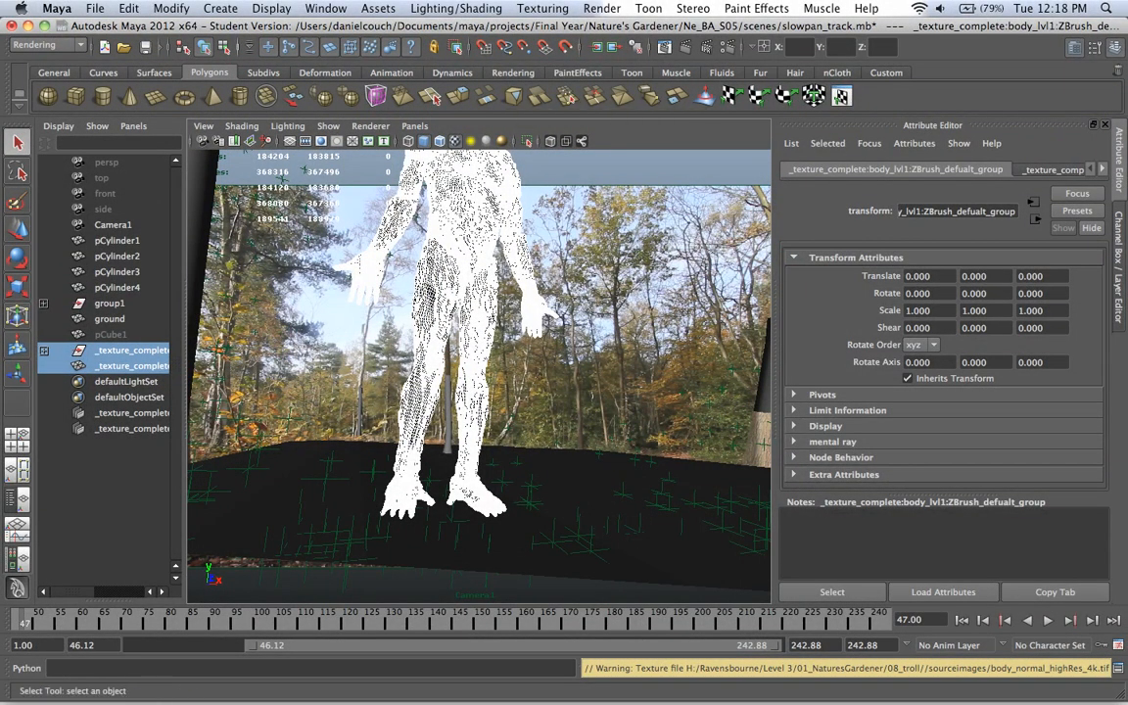
- Scale the selected troll models down uniformly to about 0.694
key("r")
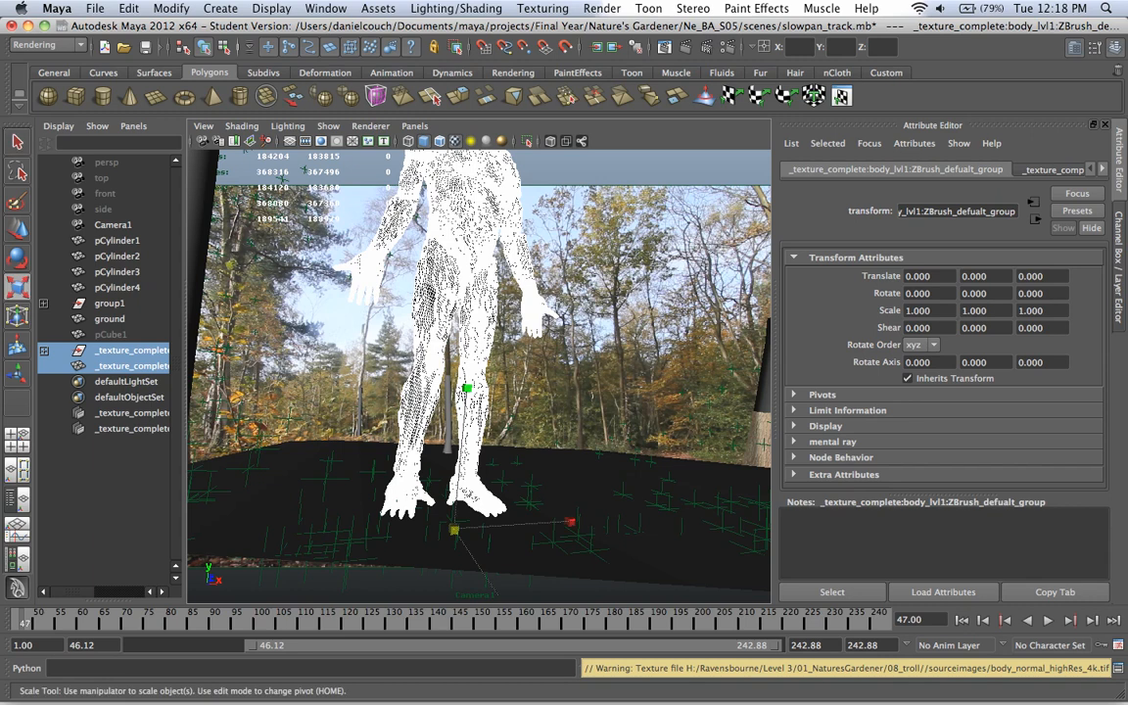
key("w")
key("r")
left_click_drag(455, 530, 437, 530)
- Move the troll models back into the forest scene to about -1.025 in X and -5.478 in Z
key("w")
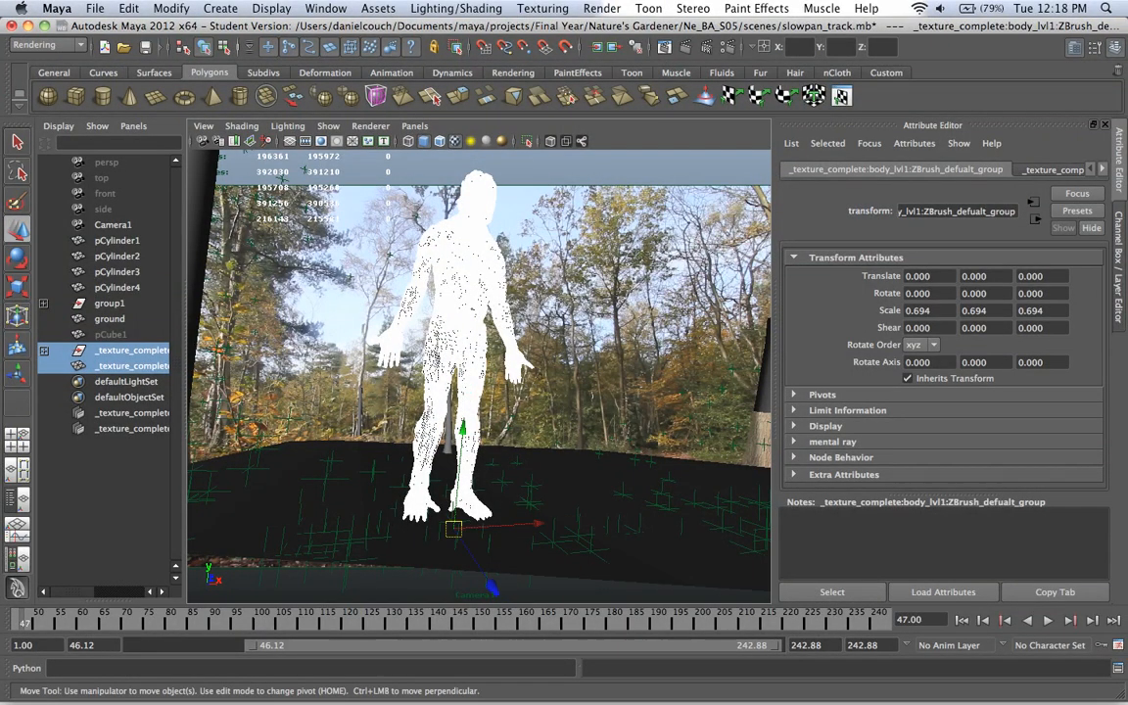
left_click_drag(491, 587, 473, 559)
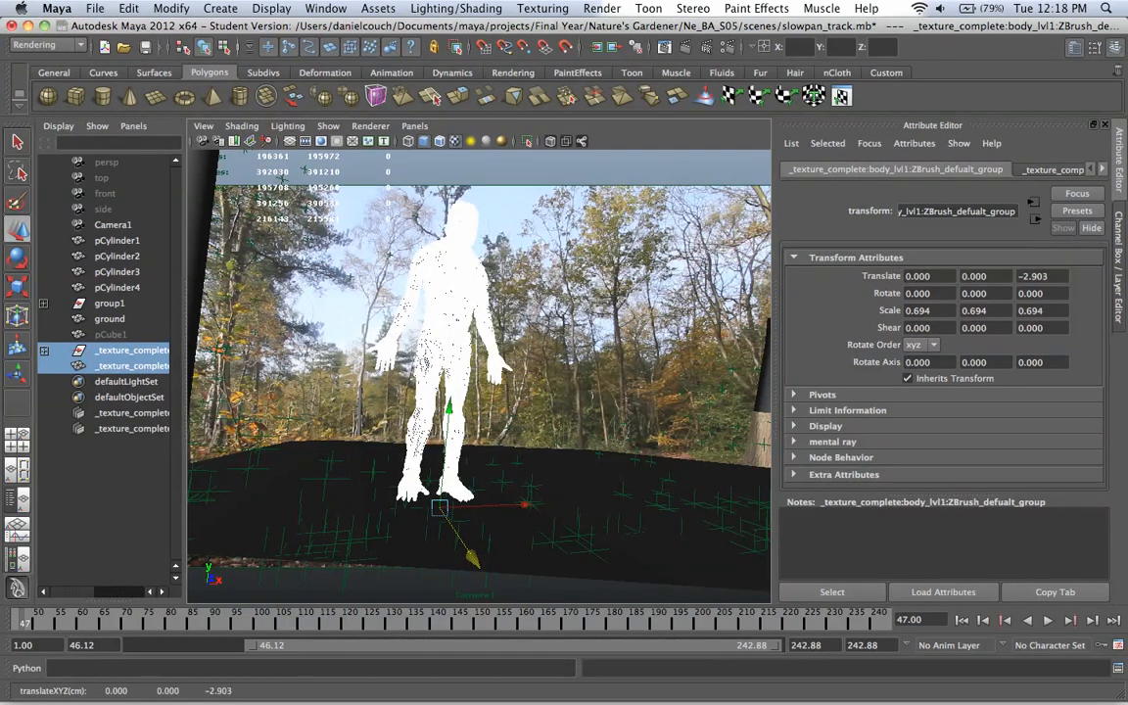
mouse_move(524, 505)
left_mouse_down()
mouse_move(482, 505)
mouse_move(510, 505)
left_mouse_up()
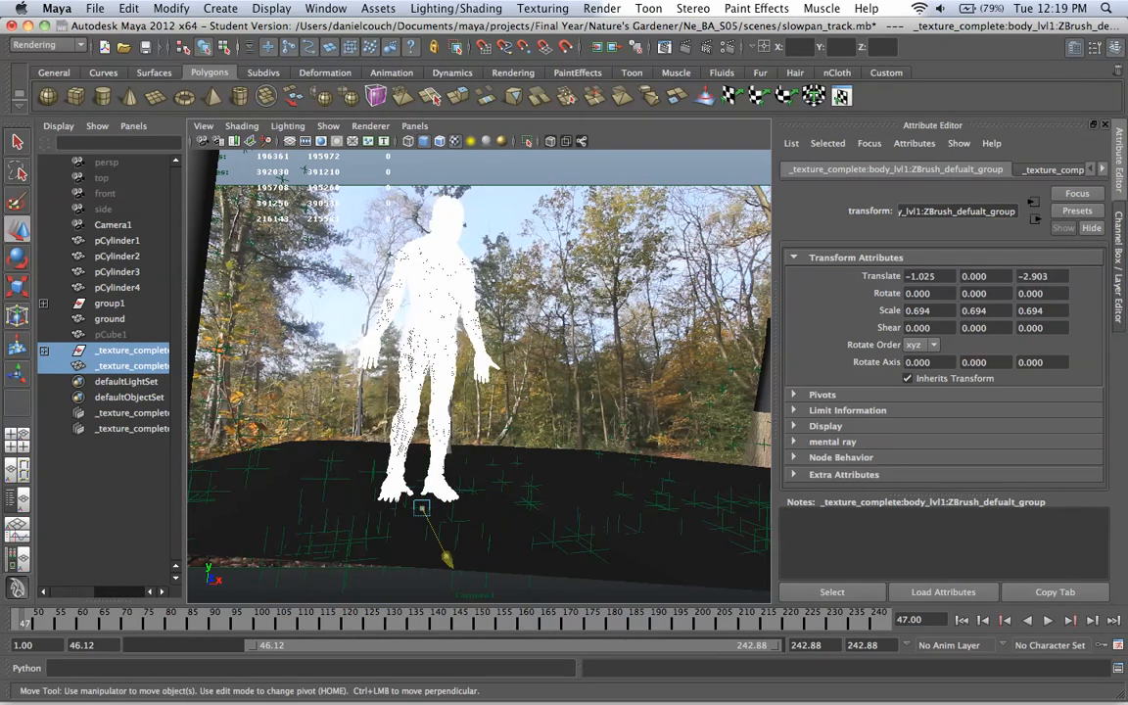
left_click_drag(446, 558, 437, 540)
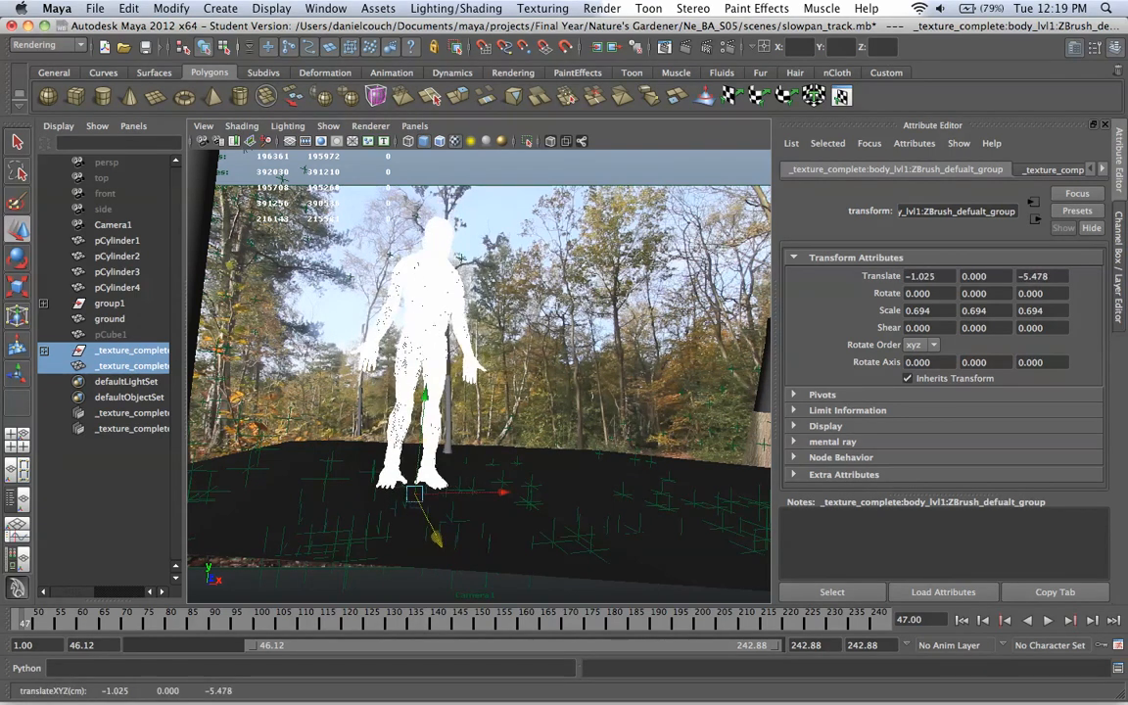
- Switch the viewport to the persp camera at the troll's feet and hide group1's tracking locators through layer1
left_click(414, 126)
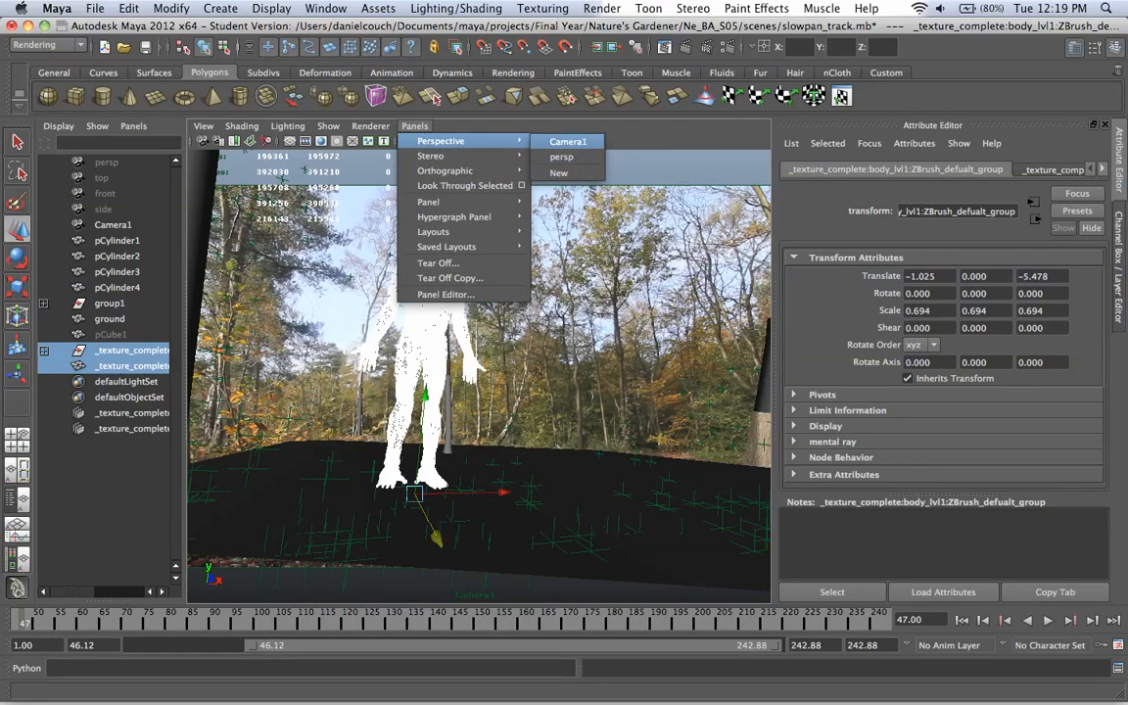
left_click(561, 157)
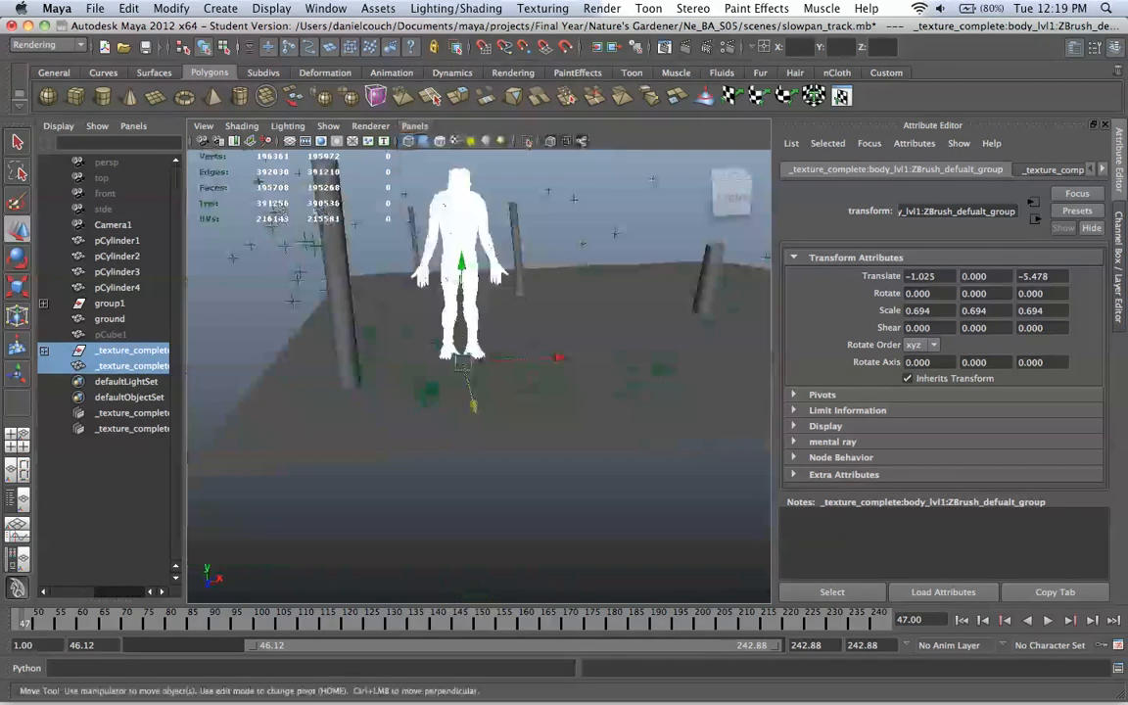
left_click_drag(479, 411, 524, 364, "alt")
scroll(480, 376, "up", 10)
scroll(480, 376, "up", 2)
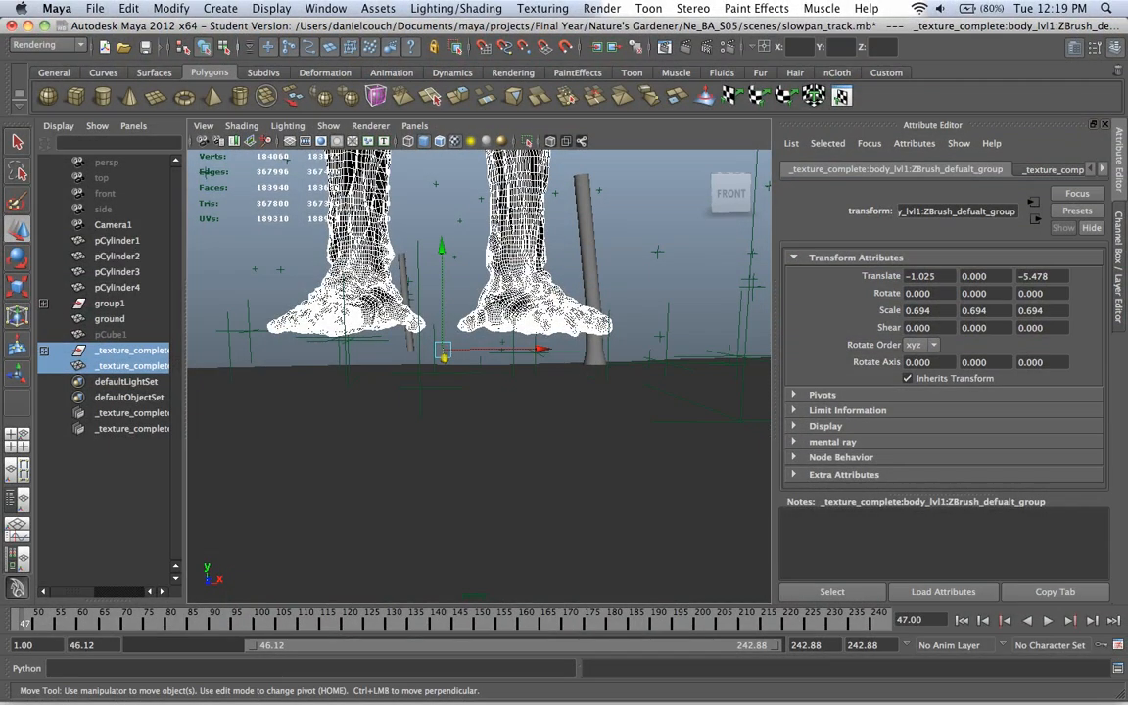
left_click(110, 303)
left_click(1118, 268)
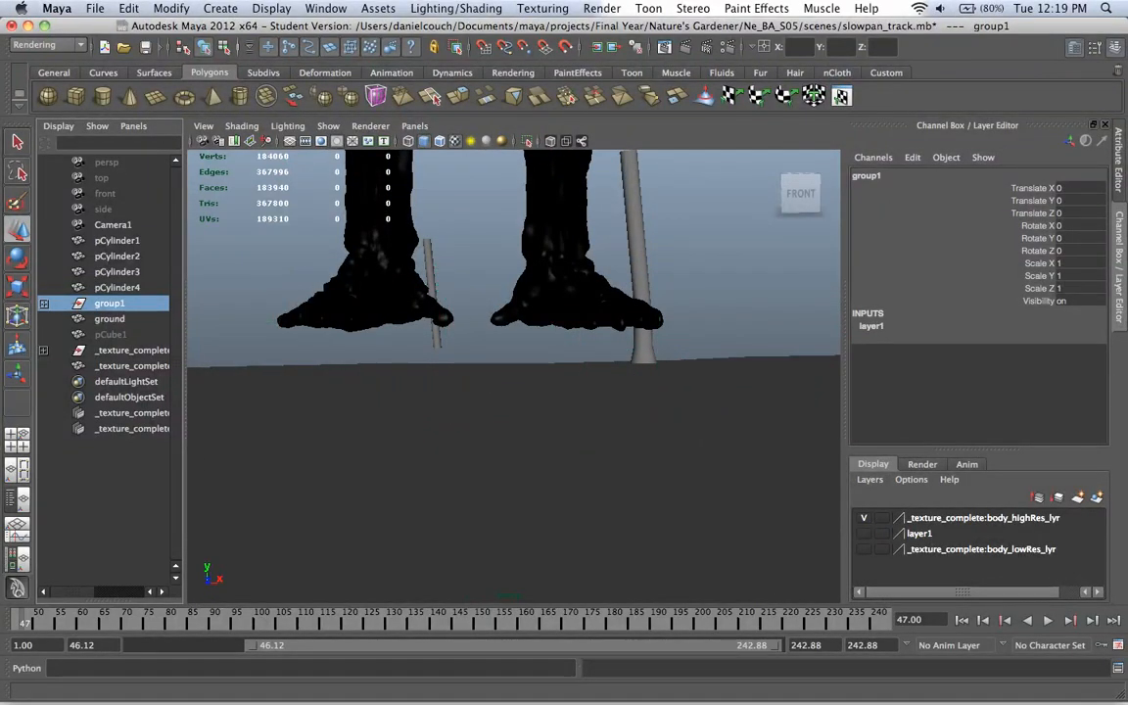
- Reselect both troll models and lower them towards the ground to about -0.64 in Translate Y
left_click(562, 278)
key("Up")
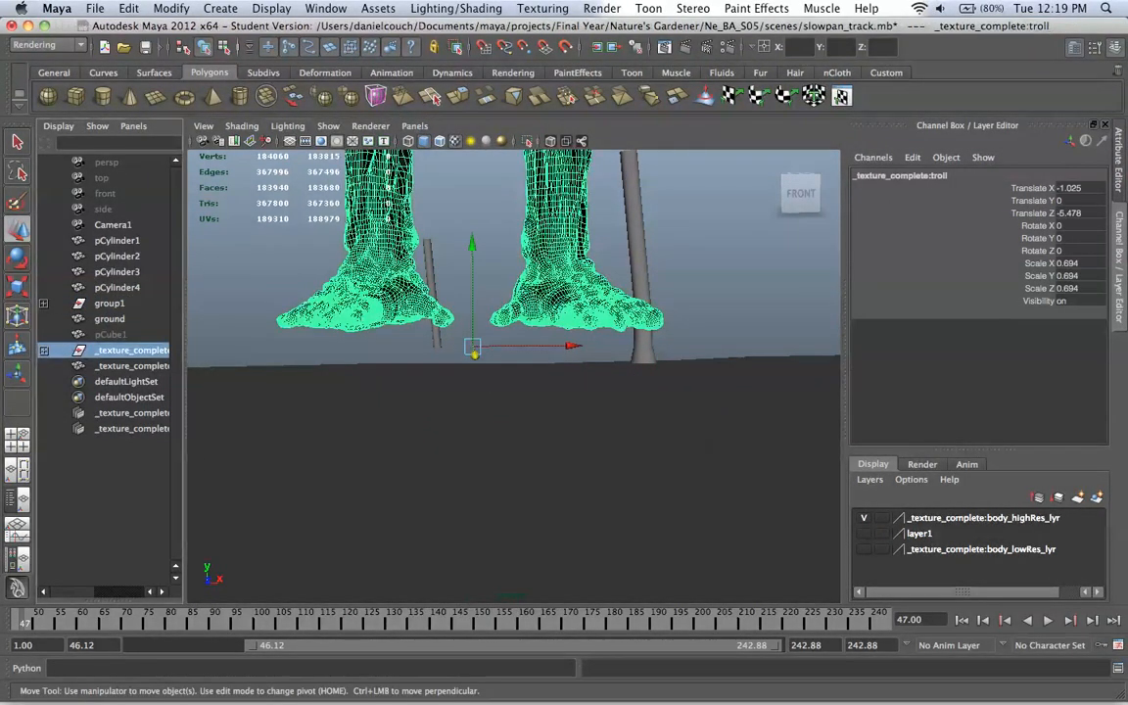
key("Down")
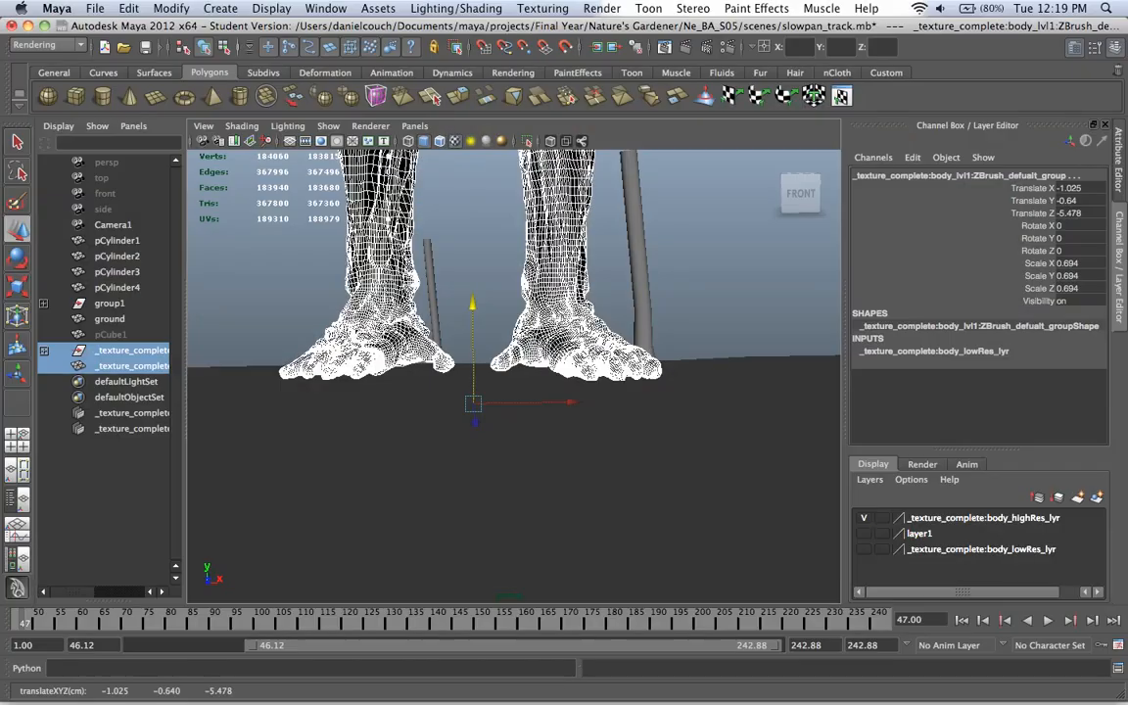
- Tilt the troll models to match the ground, about -5.593 in Rotate X and -0.635 in Rotate Z, and fine-tune their height
key("e")
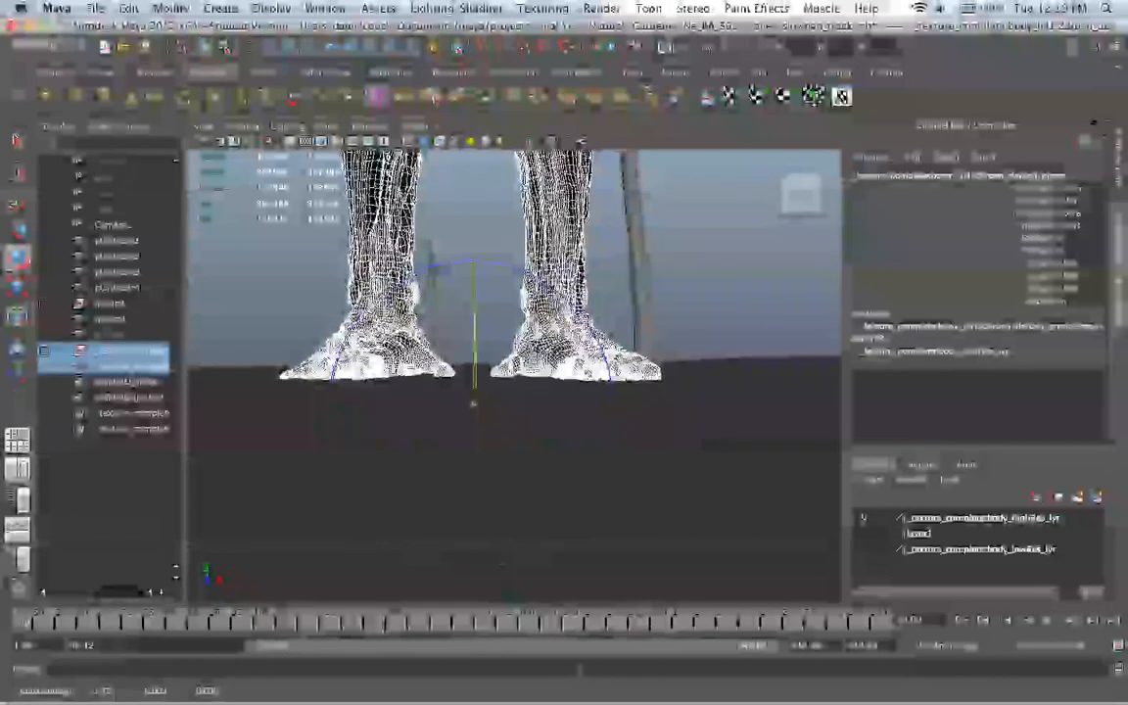
key("w")
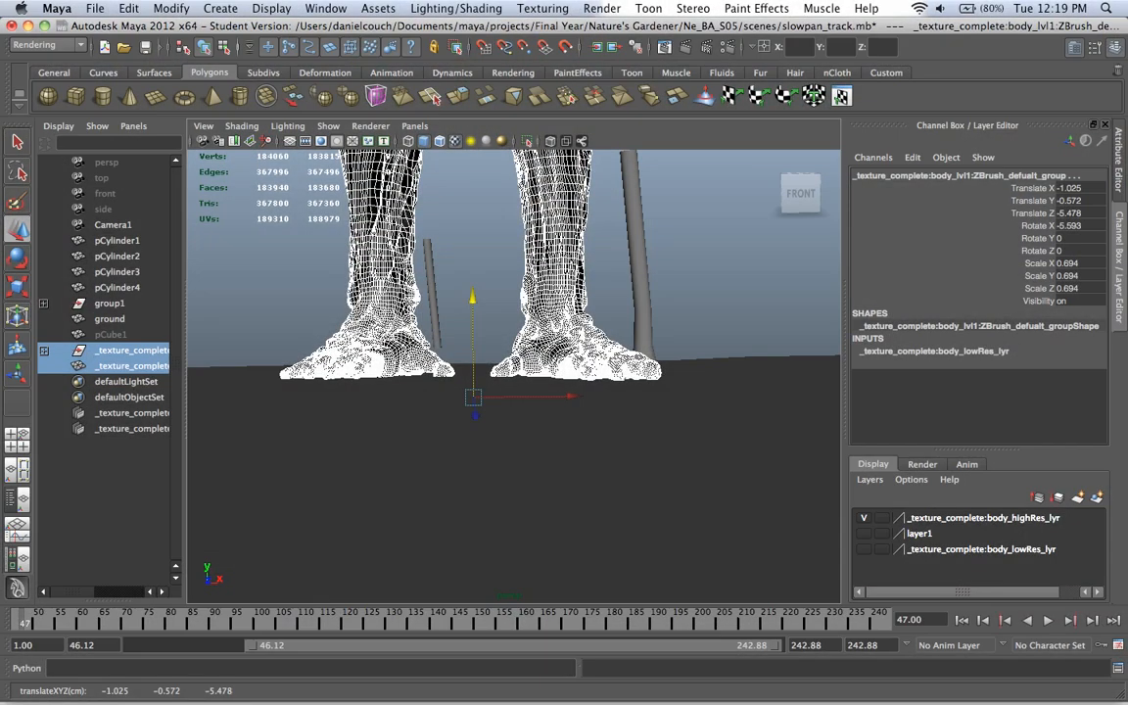
key("e")
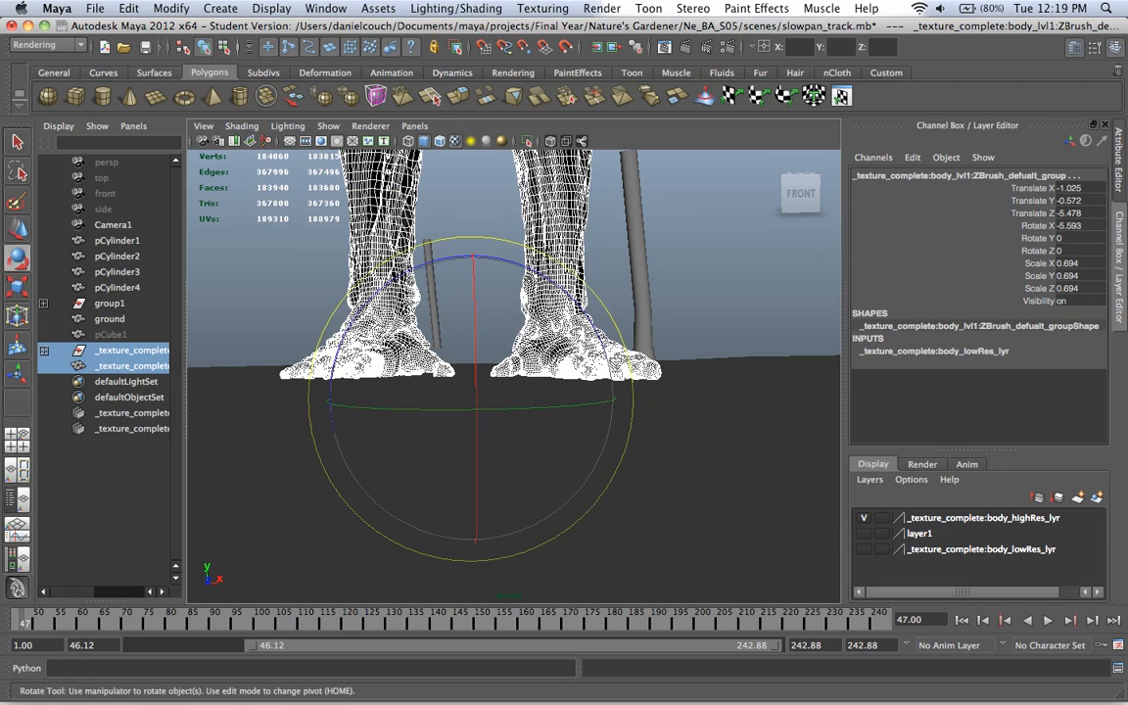
left_click_drag(407, 272, 410, 270)
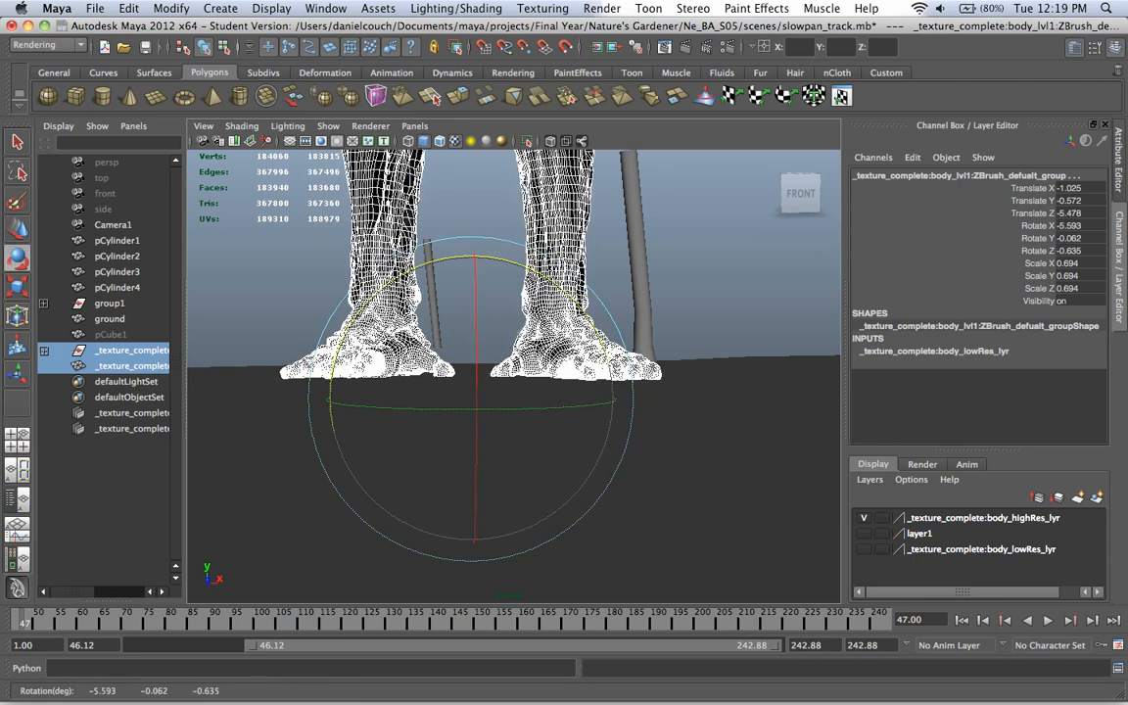
key("w")
left_click_drag(473, 313, 651, 377)
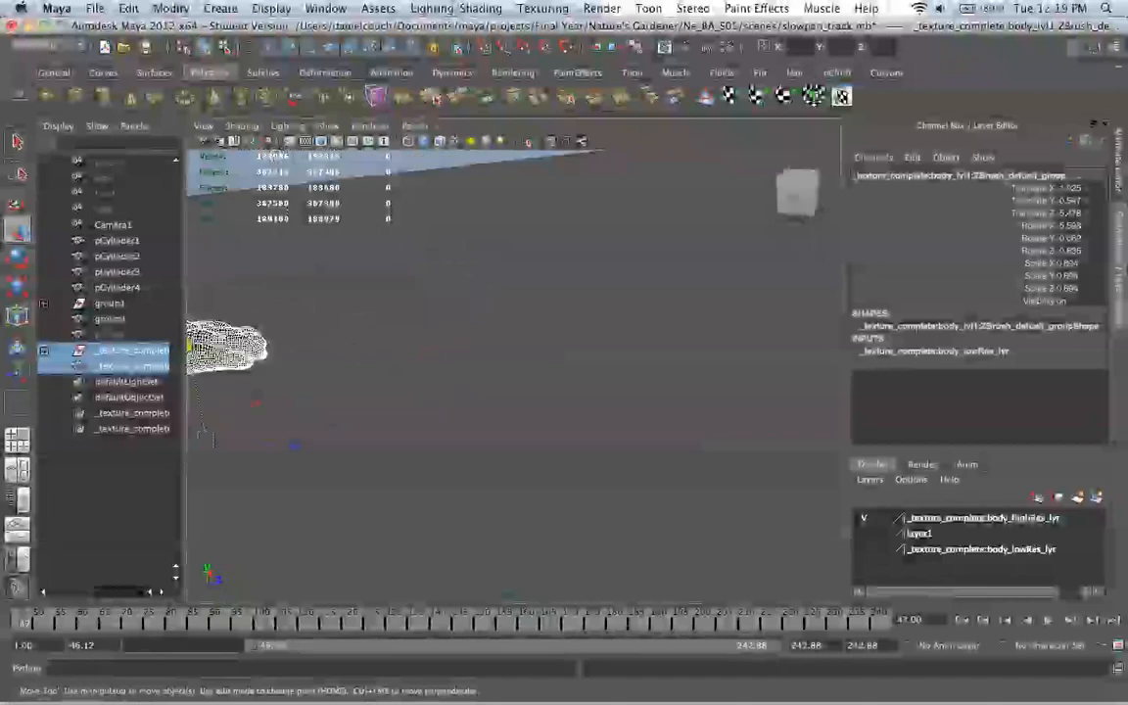
- Check the troll's feet from the side, return the viewport to Camera1 and render frame 47 with mental ray
middle_click_drag(391, 377, 705, 333, "alt")
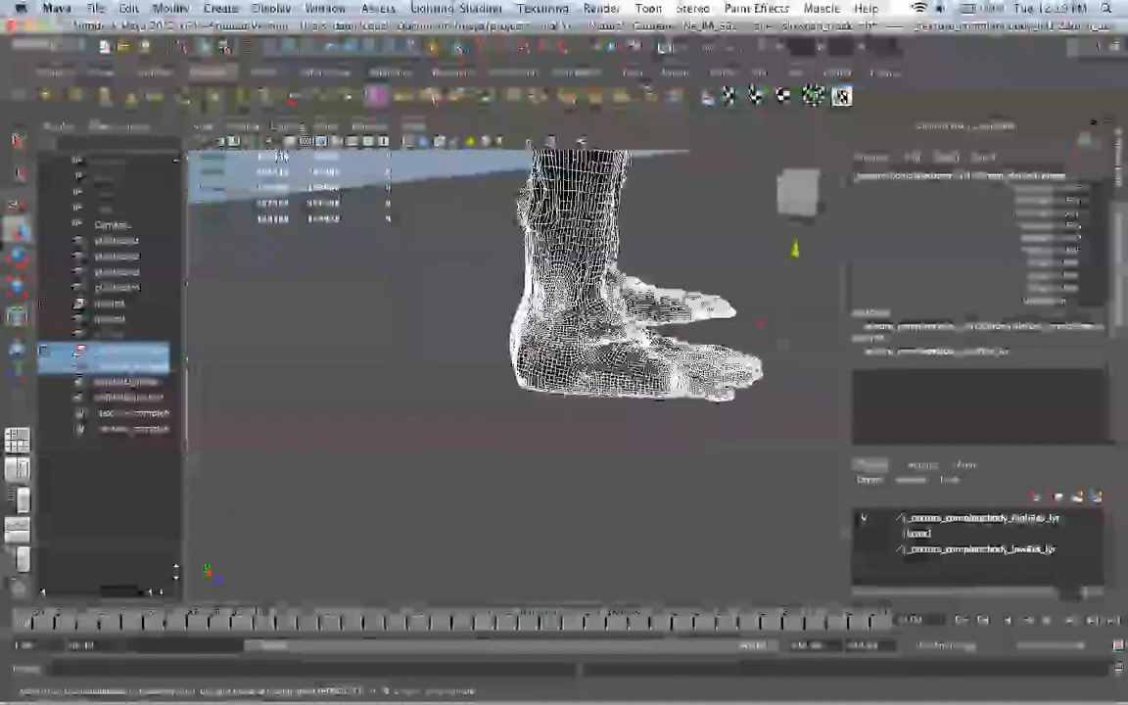
left_click_drag(705, 333, 524, 268, "alt")
scroll(685, 235, "down", 10)
middle_click_drag(524, 268, 514, 296, "alt")
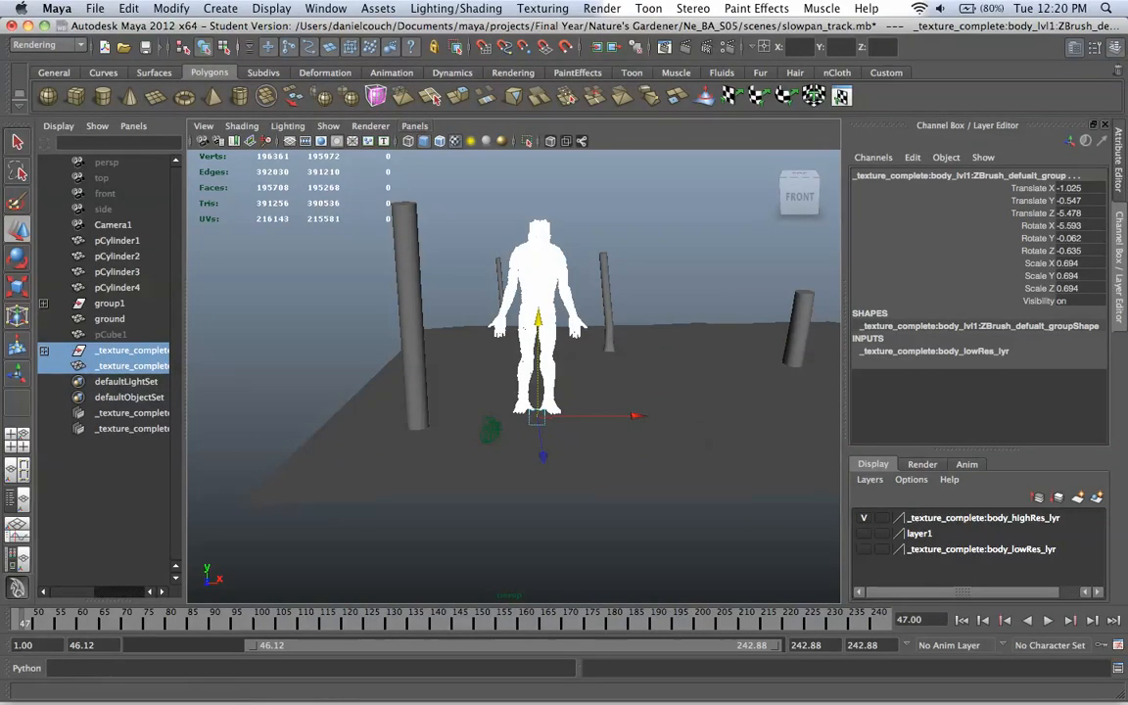
left_click(414, 126)
mouse_move(440, 138)
left_click(572, 139)
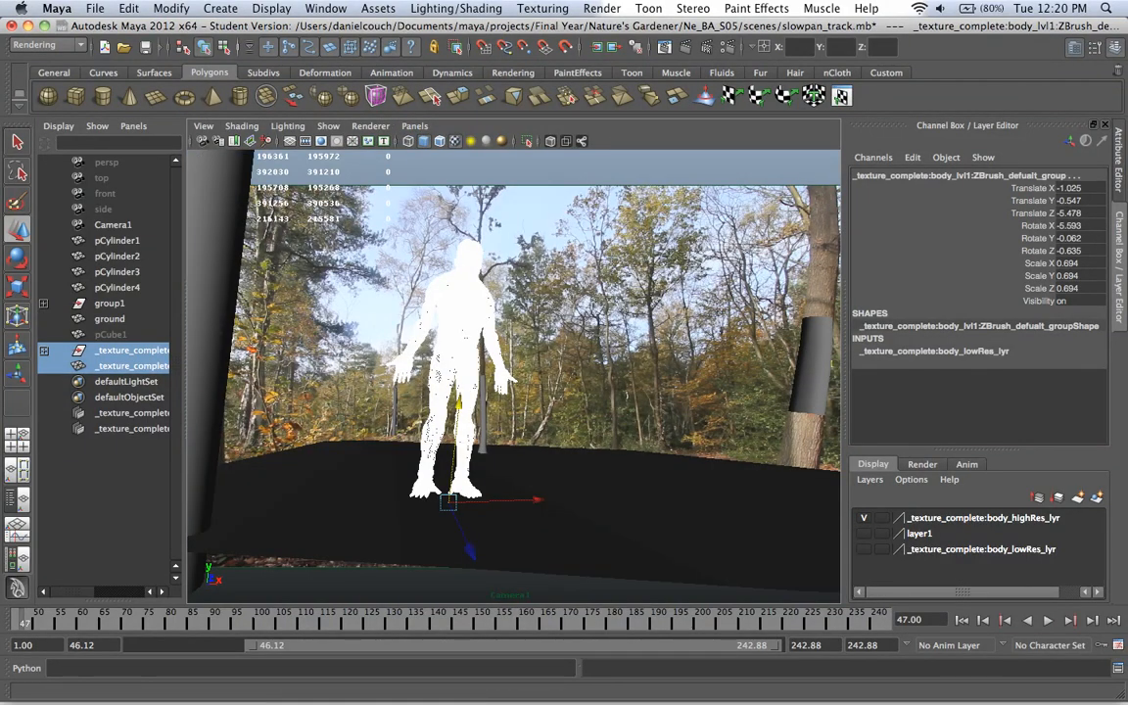
left_click(664, 46)
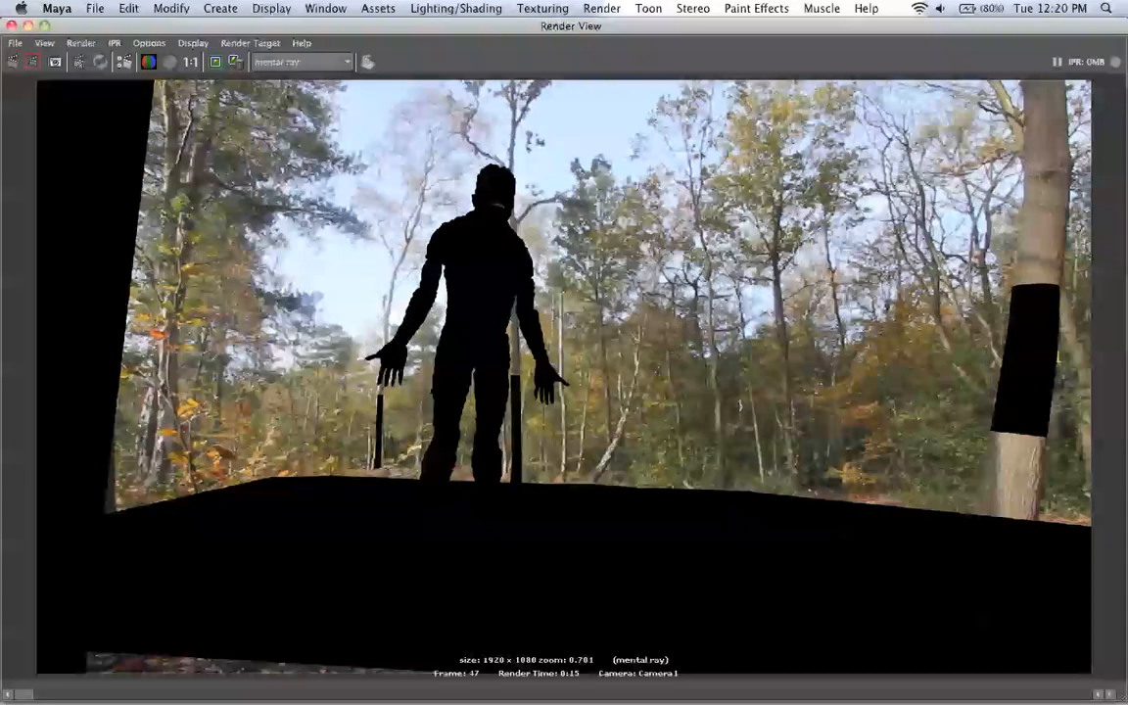
- Enable the default light in the common render settings and render the Camera1 frame again
left_click(124, 62)
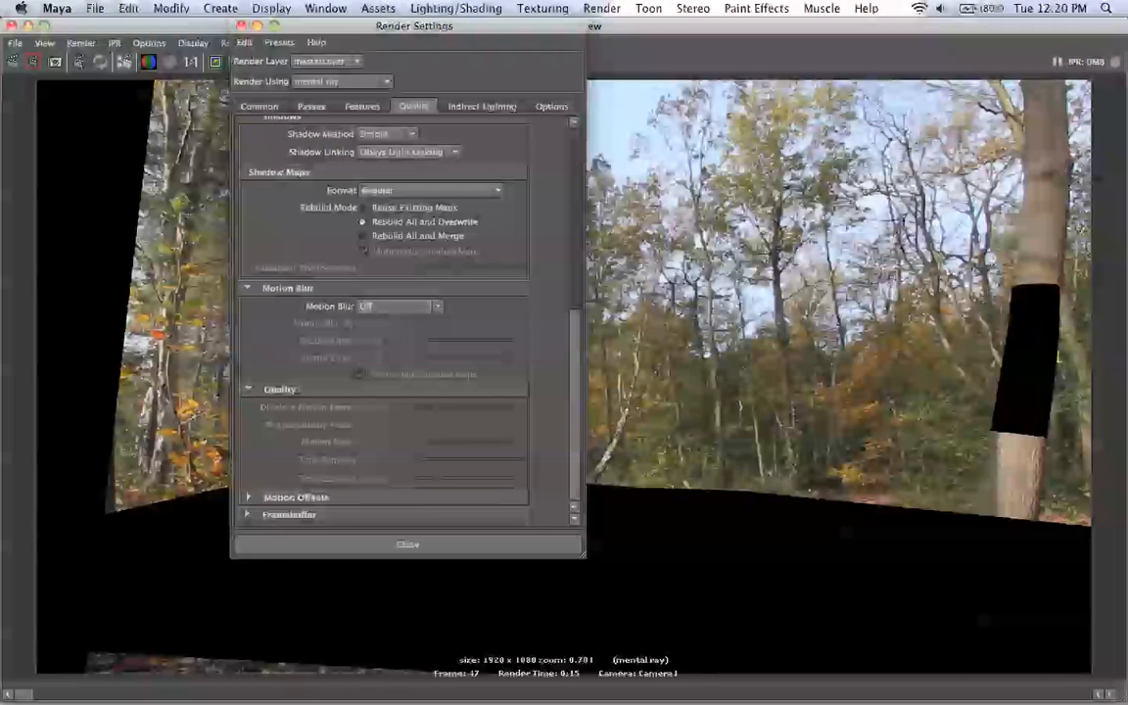
left_click(259, 106)
scroll(382, 343, "down", 2)
scroll(381, 343, "down", 6)
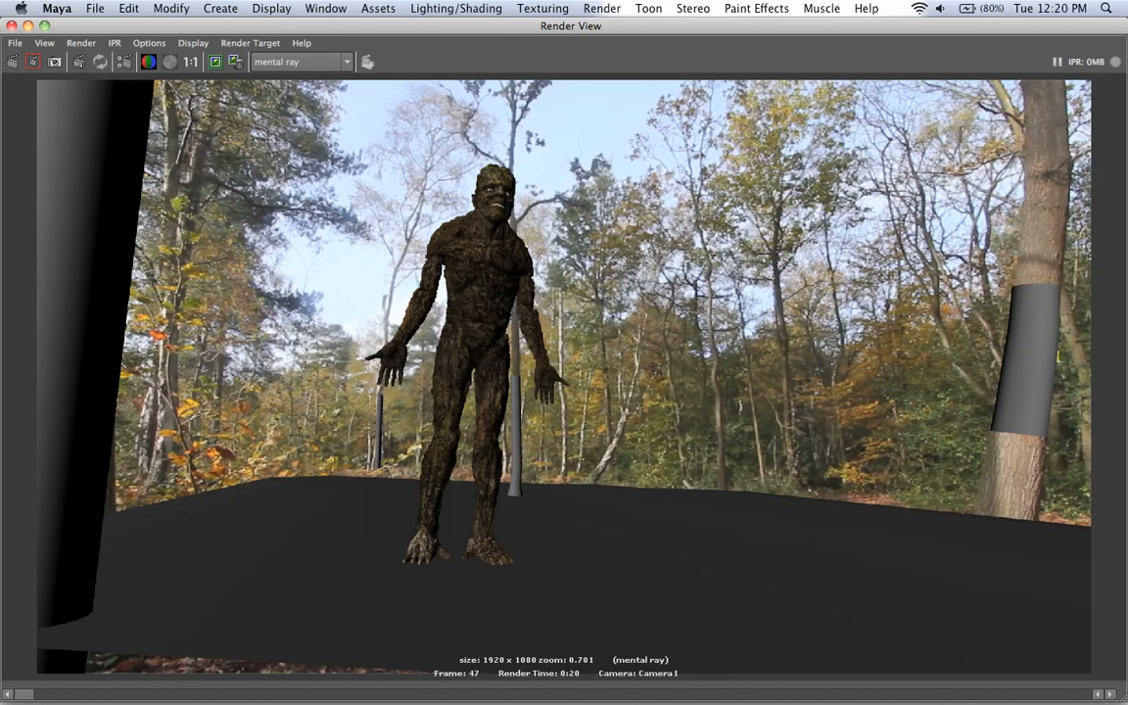
left_click(11, 26)
- Assign a new Use Background material to the ground plane and the four tree cylinders, pCylinder1 to pCylinder4
left_click(110, 319)
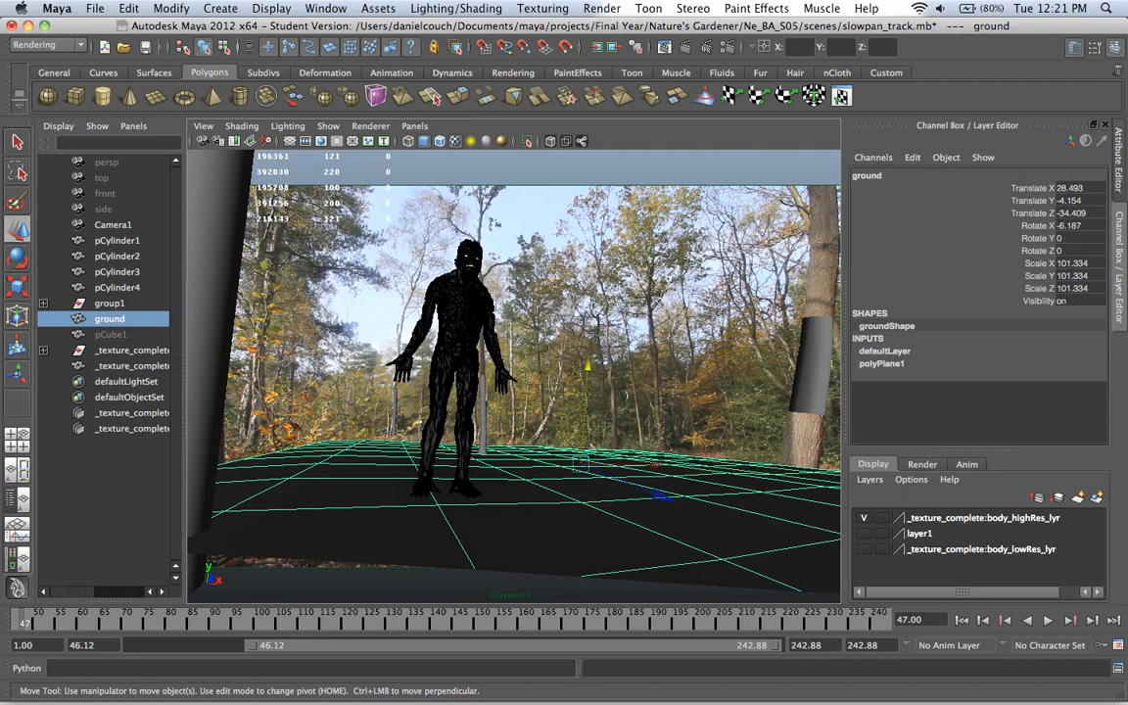
left_click(117, 255, "ctrl")
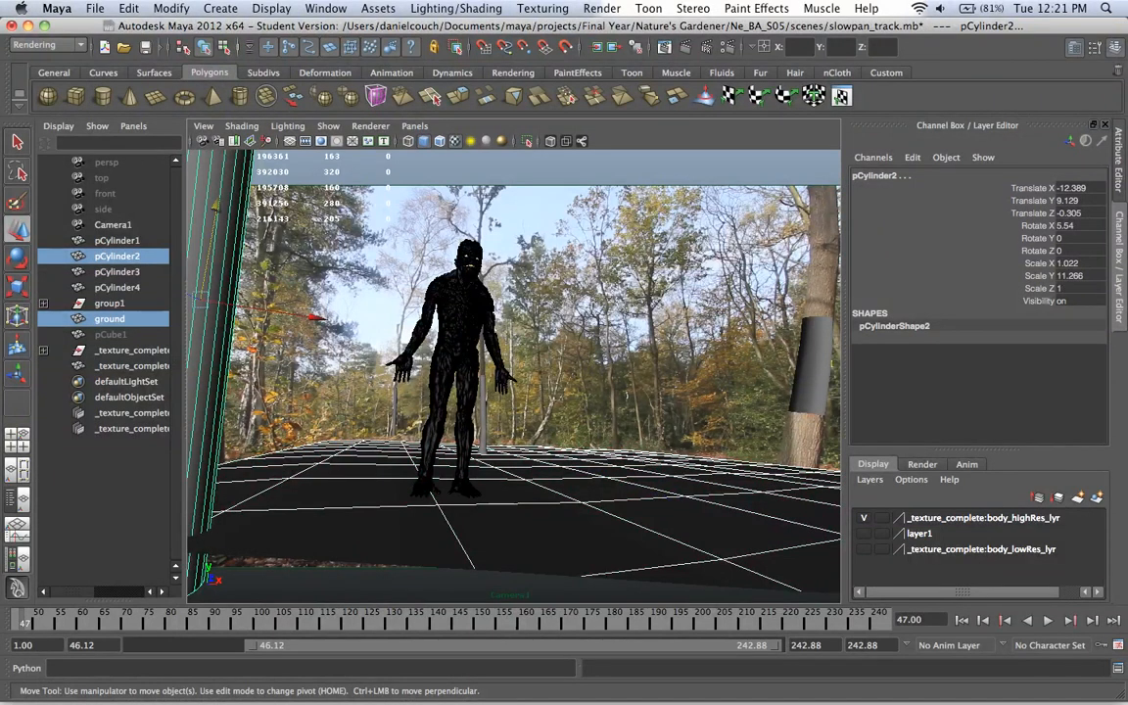
left_click(116, 240, "ctrl")
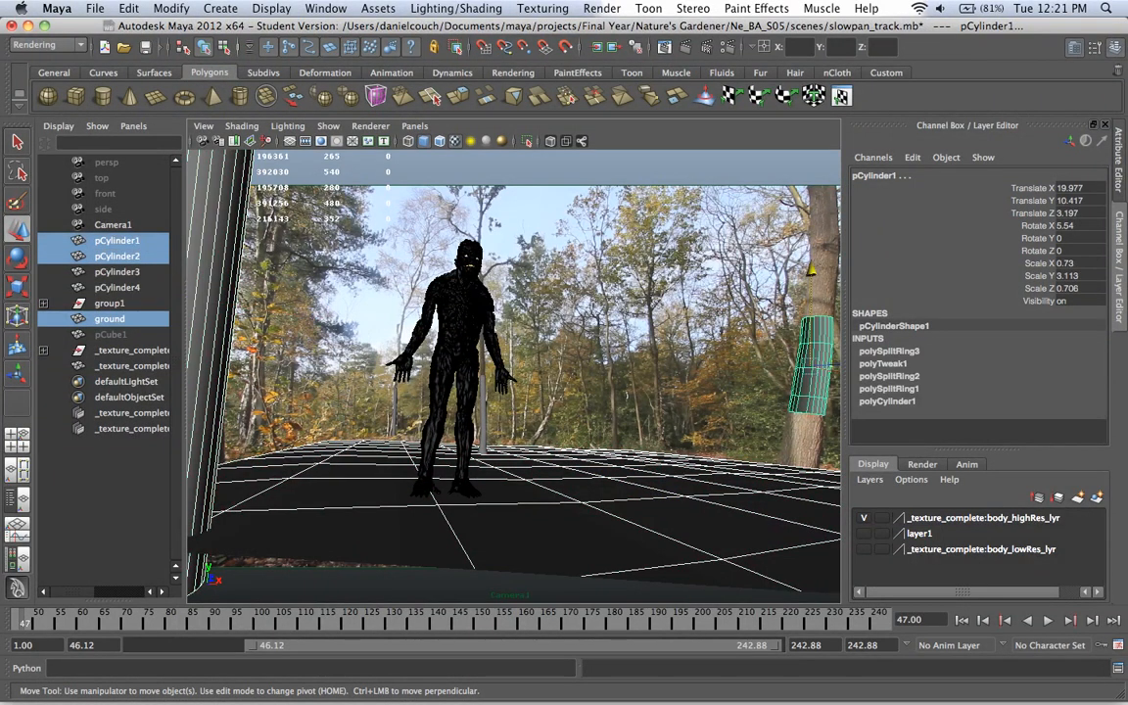
left_click(116, 271, "ctrl")
left_click(117, 287, "ctrl")
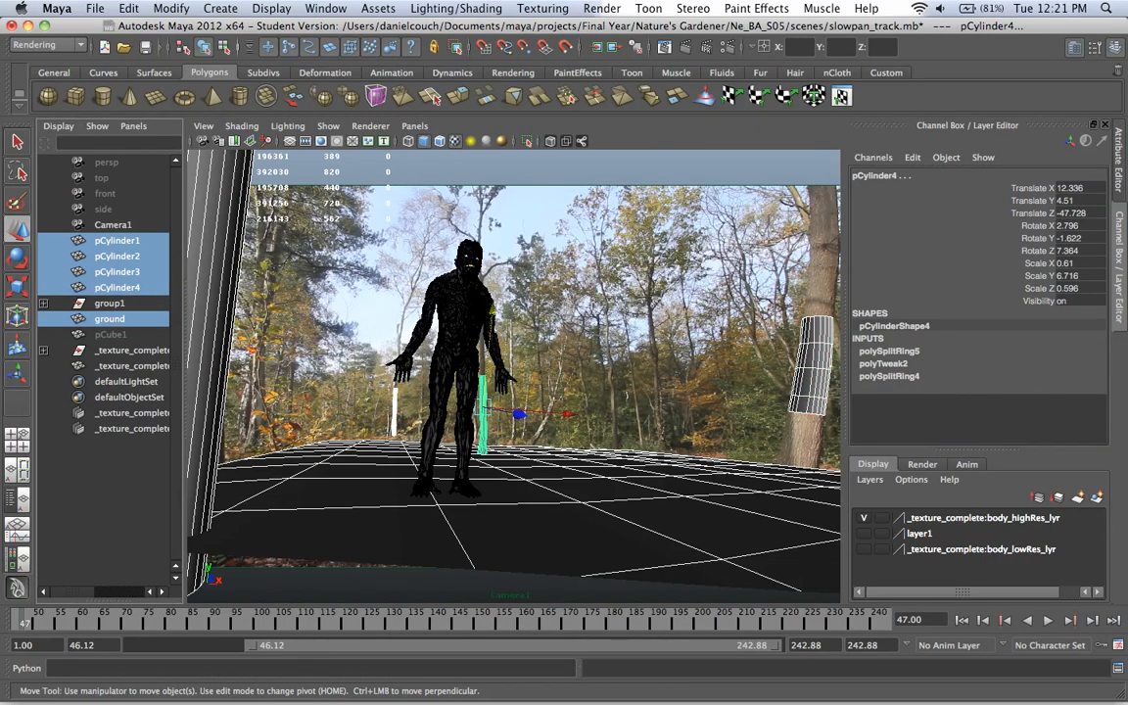
right_click(815, 364)
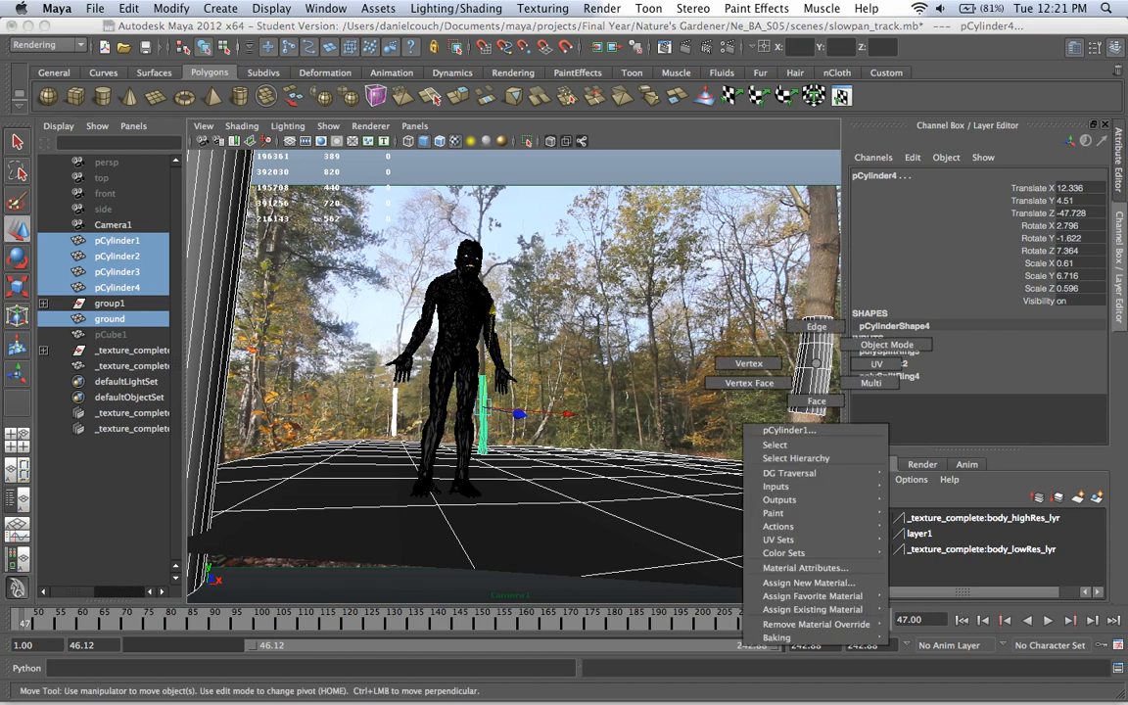
right_click_drag(816, 364, 812, 583)
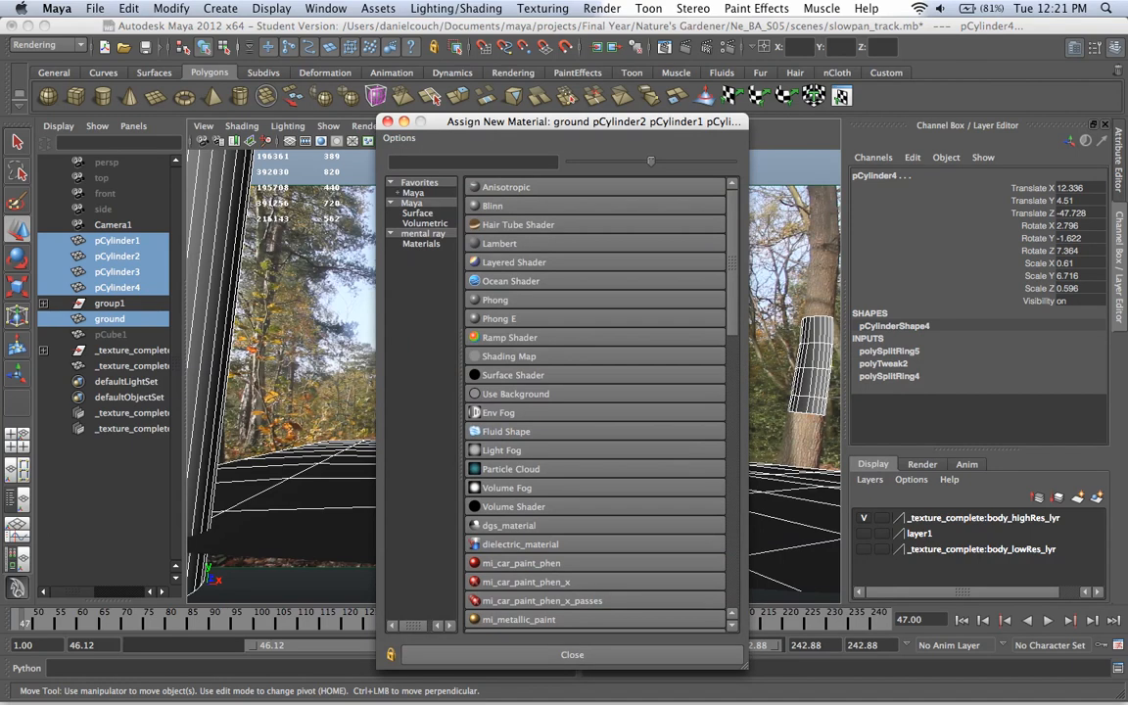
left_click(516, 394)
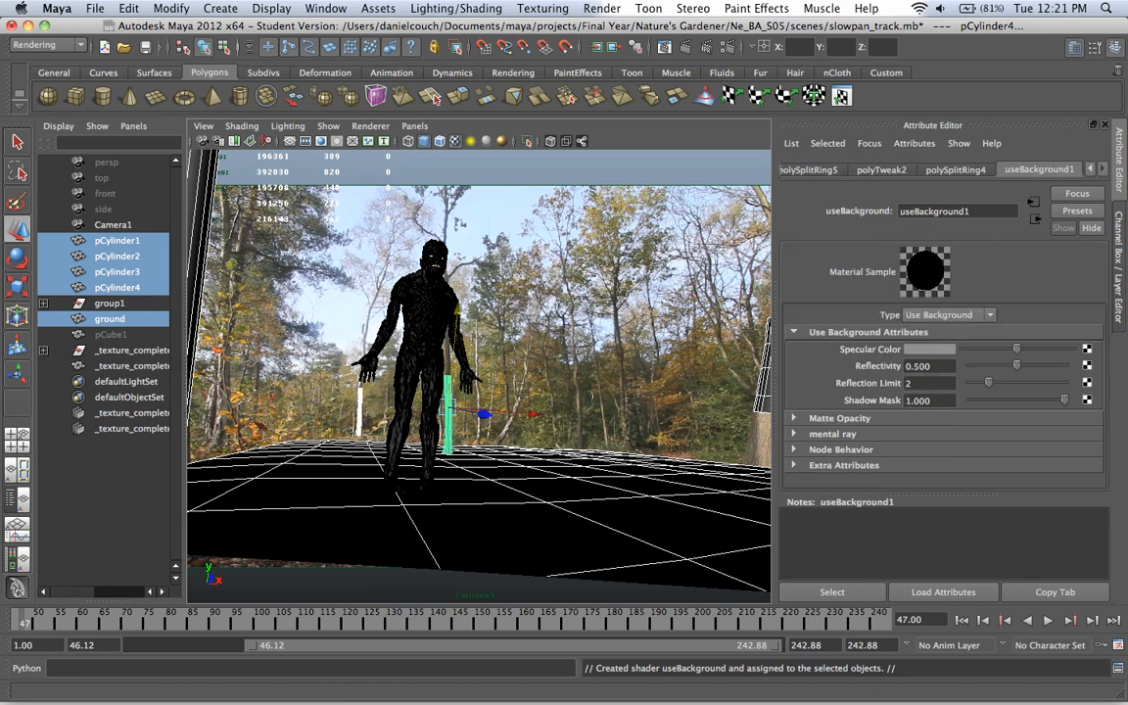
- Set the Use Background material to black specular colour, 0 reflectivity and 0 reflection limit, and render the current frame
left_click_drag(1017, 348, 969, 382)
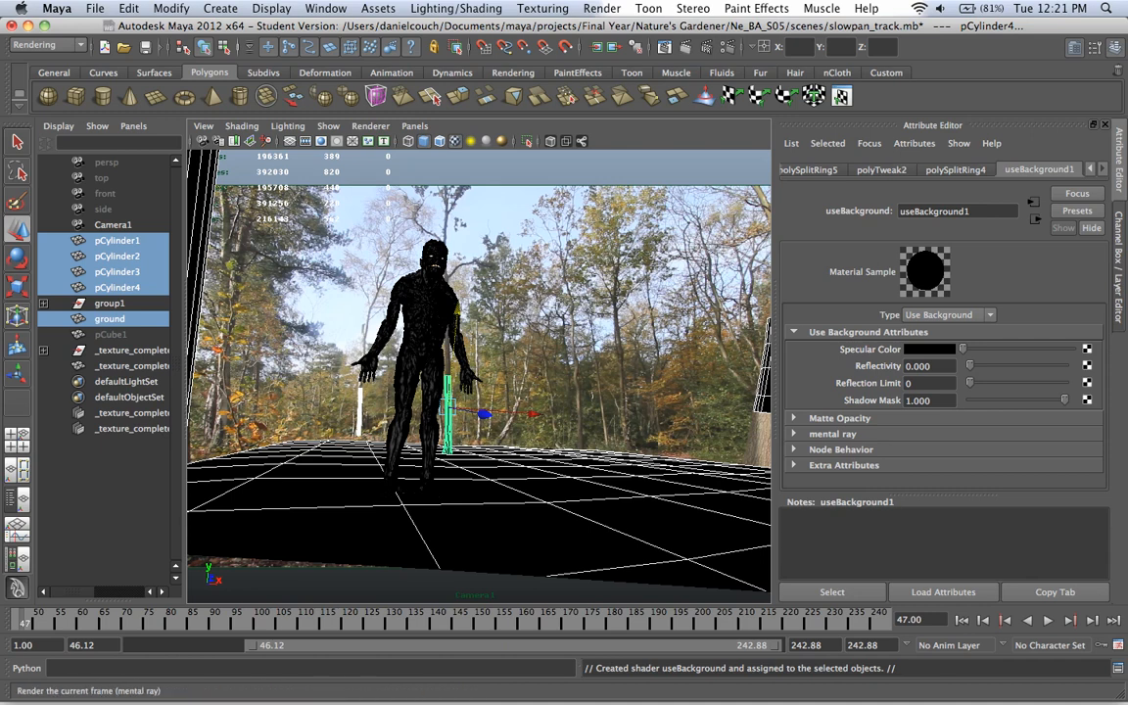
left_click(617, 46)
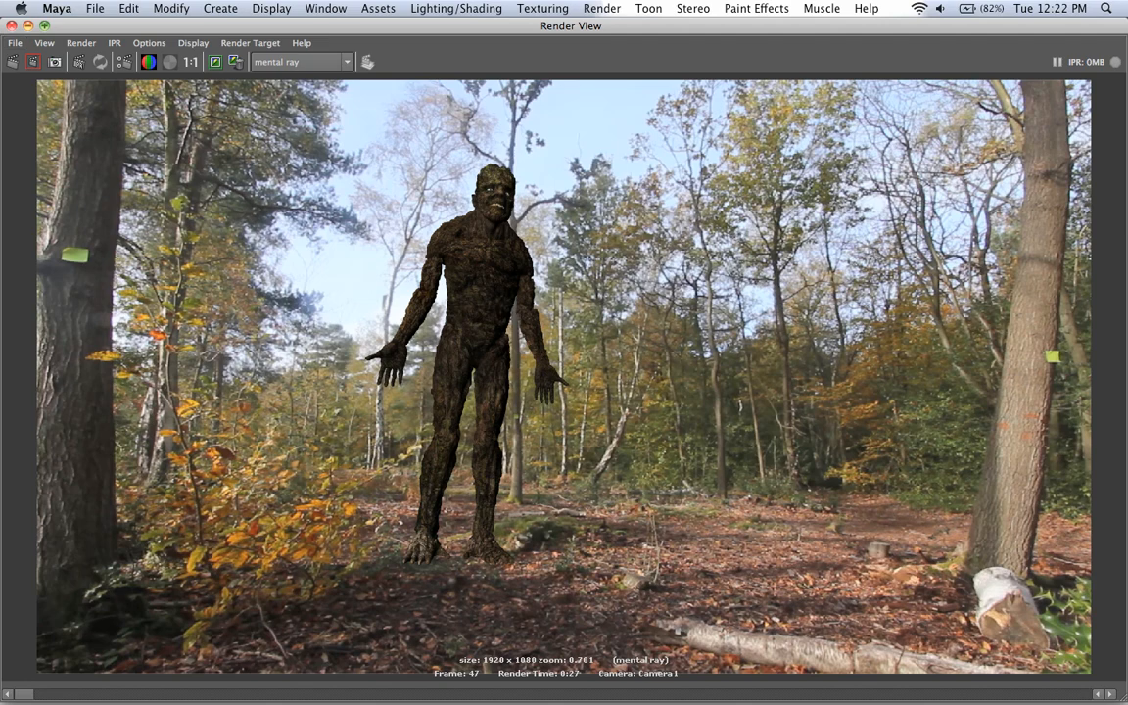
left_click(12, 25)
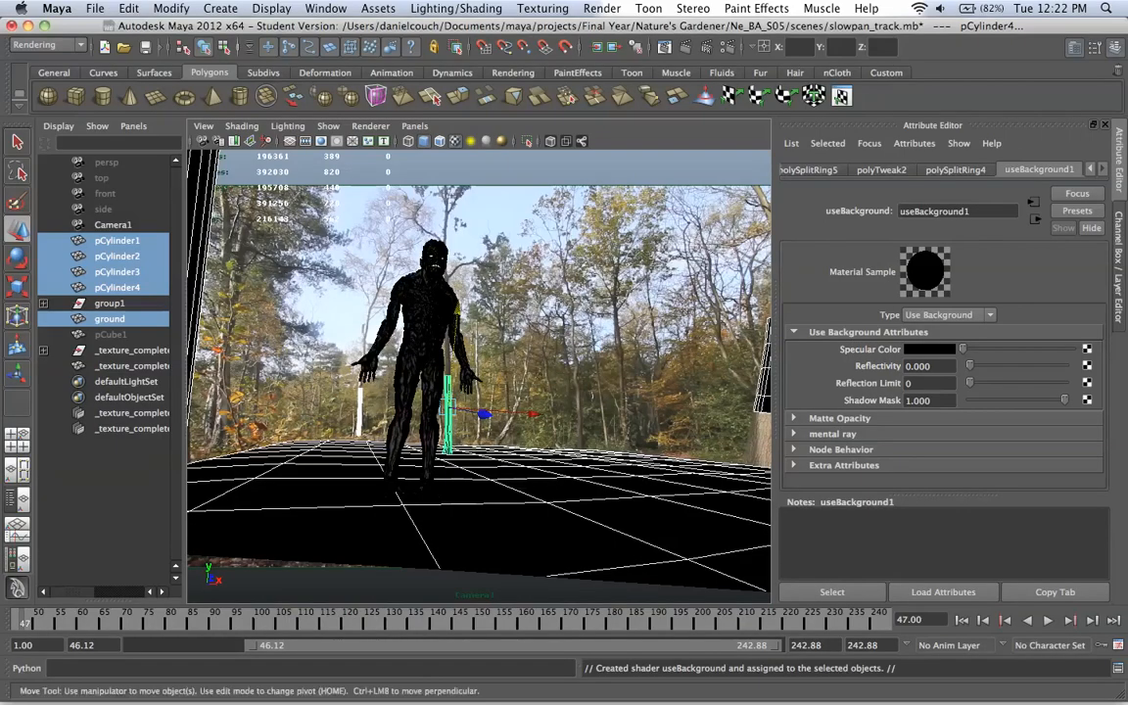
- Select both troll models and move them sideways to about 2.813 in Translate X
left_click(131, 351)
left_click(131, 366, "shift")
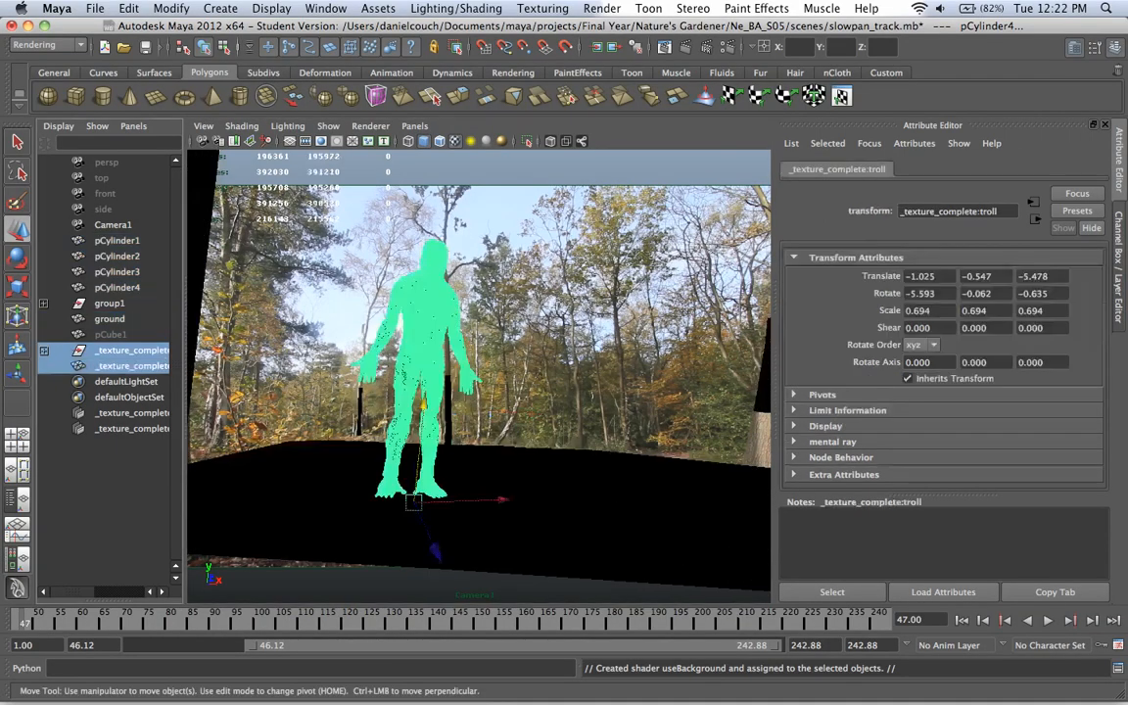
left_click_drag(501, 500, 556, 499)
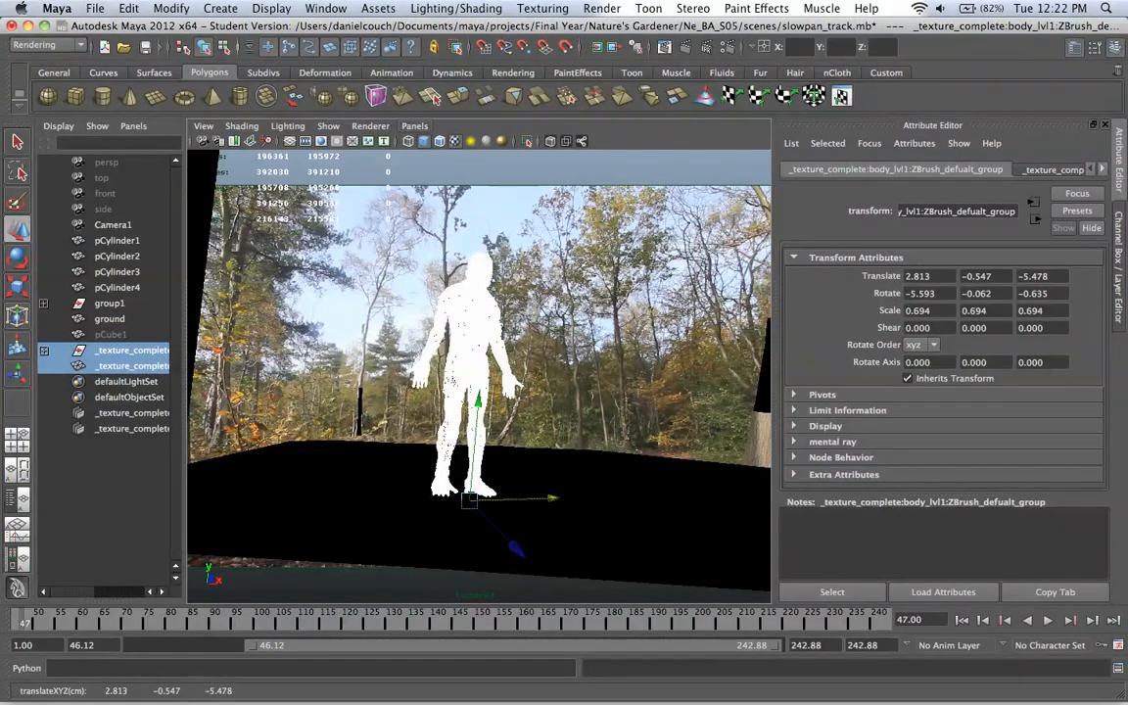
- Switch to the persp camera at the troll's feet and lower the models to about -0.586 in Translate Y
left_click(414, 126)
mouse_move(460, 141)
left_click(561, 157)
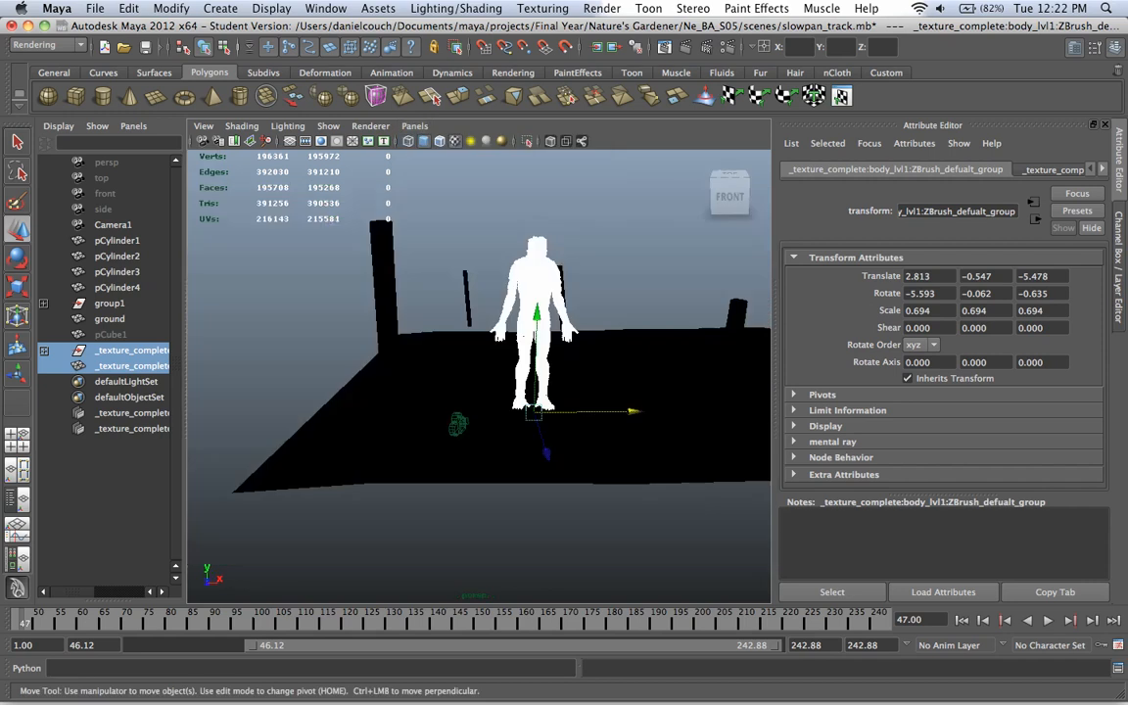
left_click_drag(534, 362, 536, 296, "alt")
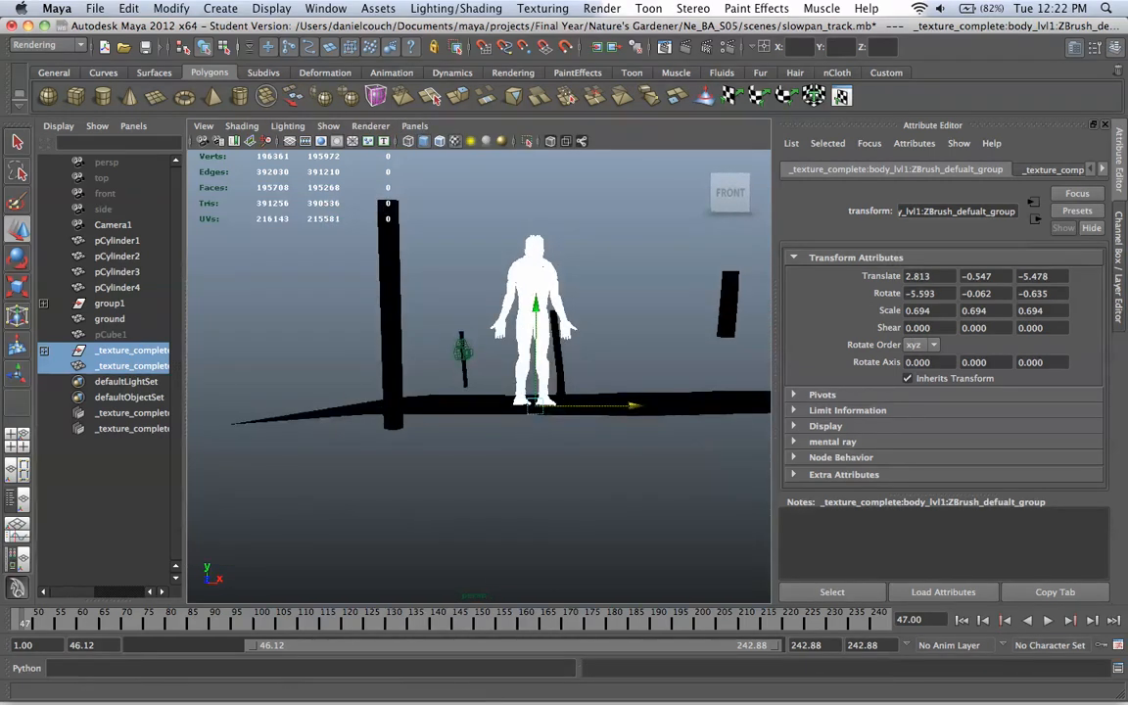
right_click_drag(536, 296, 587, 304, "alt")
left_click_drag(588, 303, 519, 294, "alt")
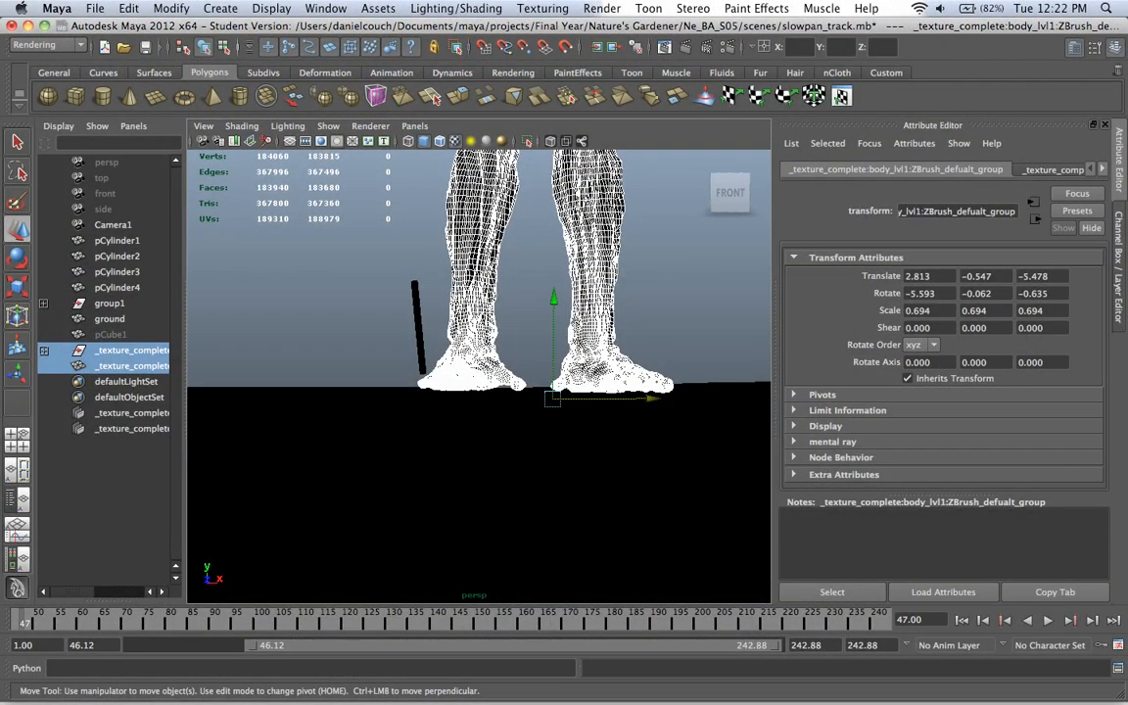
left_click_drag(554, 297, 553, 301)
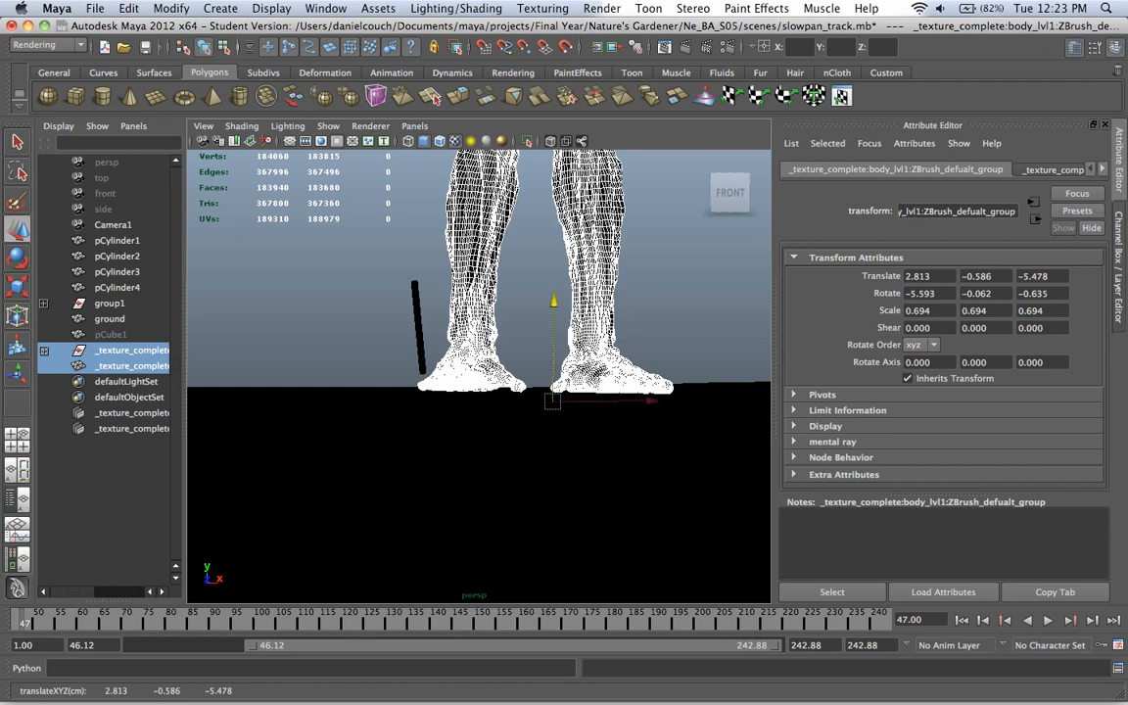
- Check the feet's contact from beneath the ground, and render the repositioned troll through Camera1
middle_click_drag(553, 300, 546, 292, "alt")
scroll(546, 292, "down", 1)
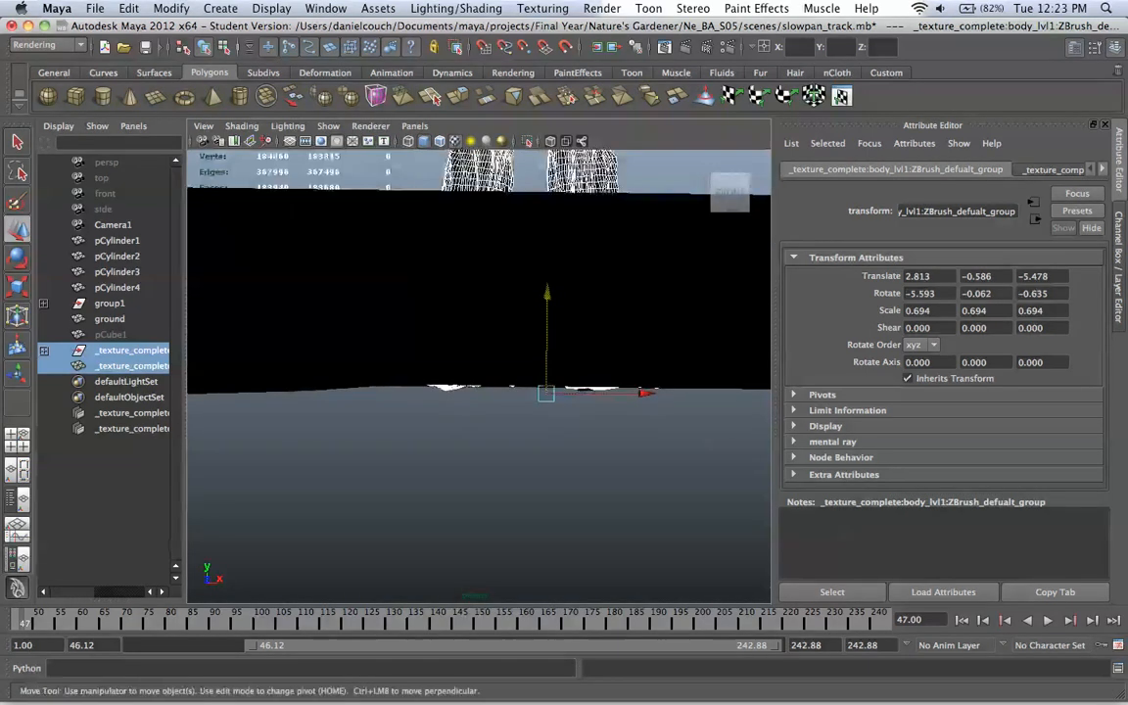
scroll(547, 291, "up", 2)
scroll(547, 292, "down", 5)
left_click(414, 126)
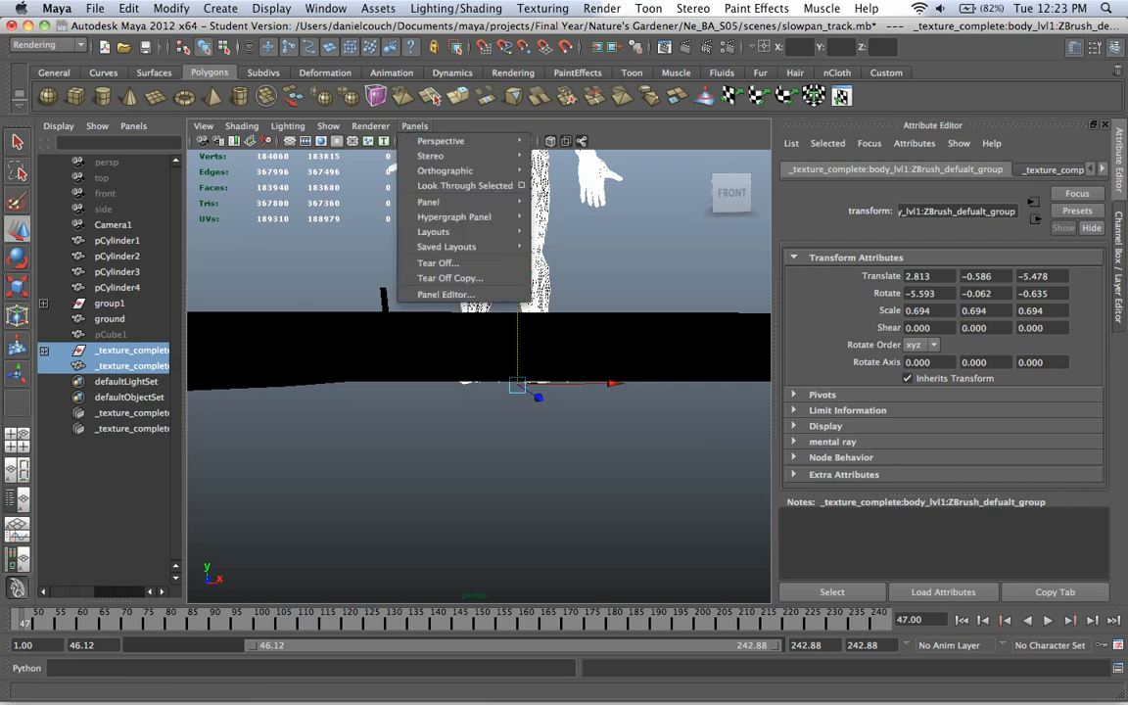
mouse_move(443, 141)
left_click(565, 141)
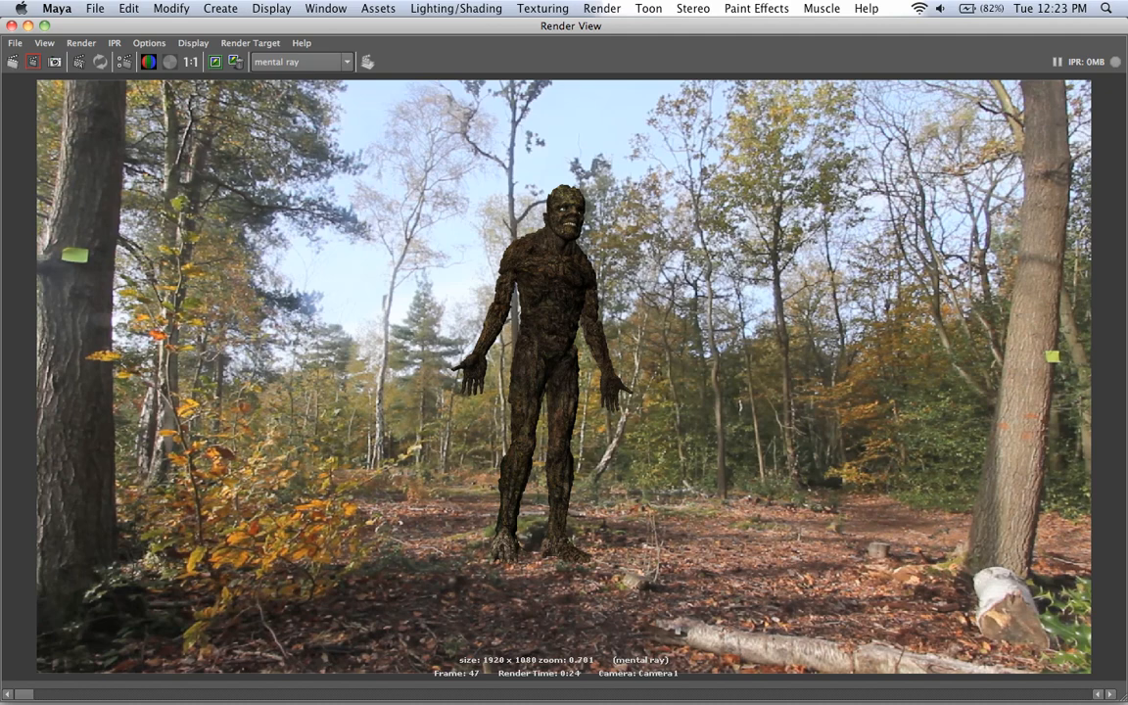
left_click(12, 27)
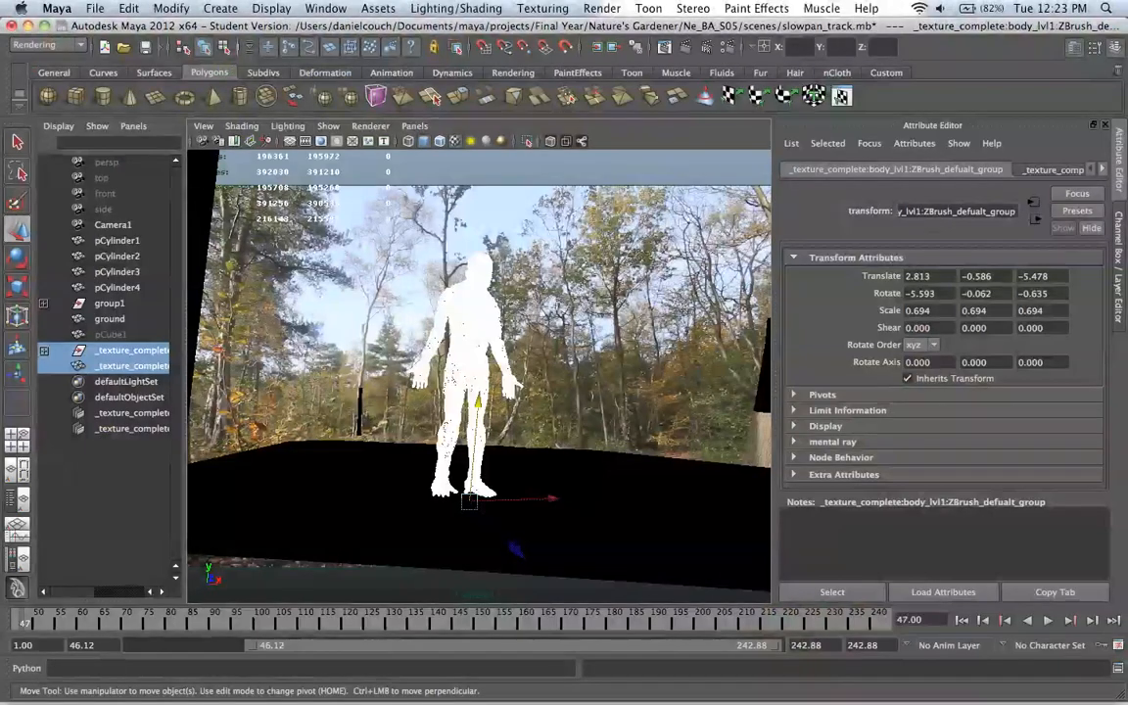
- Move the troll models to about 5.585 in Translate X and scale them uniformly to about 0.858
left_click_drag(549, 499, 589, 498)
key("r")
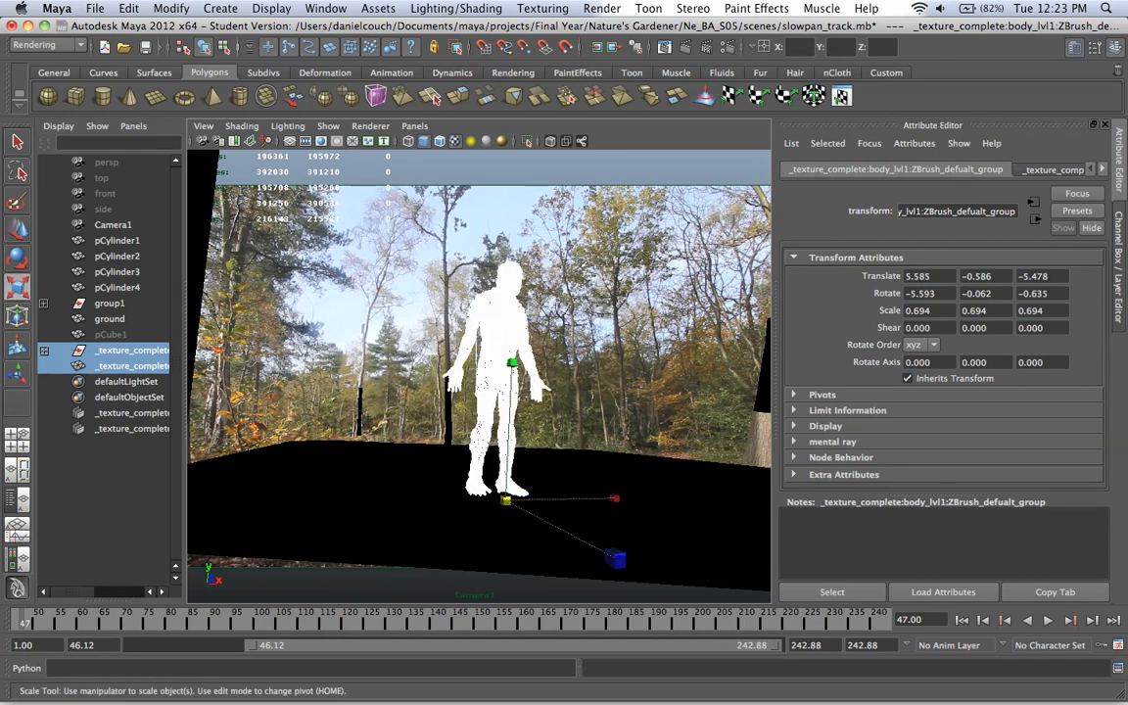
left_click_drag(505, 501, 563, 500)
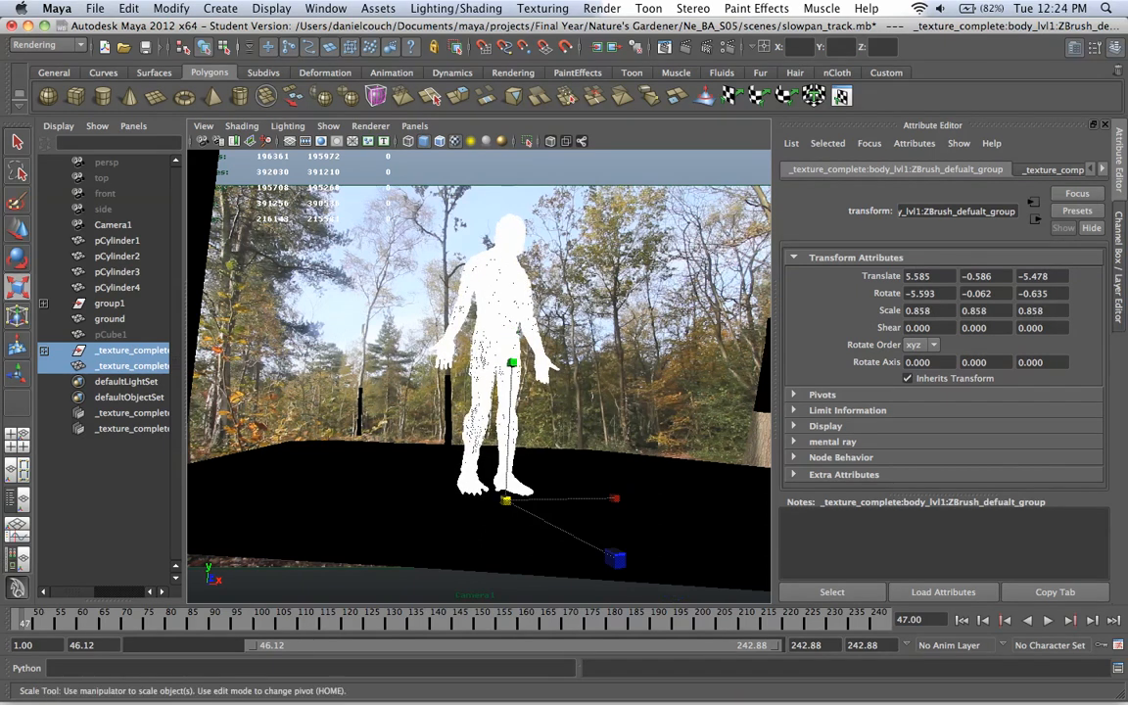
- In the persp view, tilt the troll models to about 1.142 in Rotate Z and lower them to about -0.657 in Translate Y
left_click(414, 125)
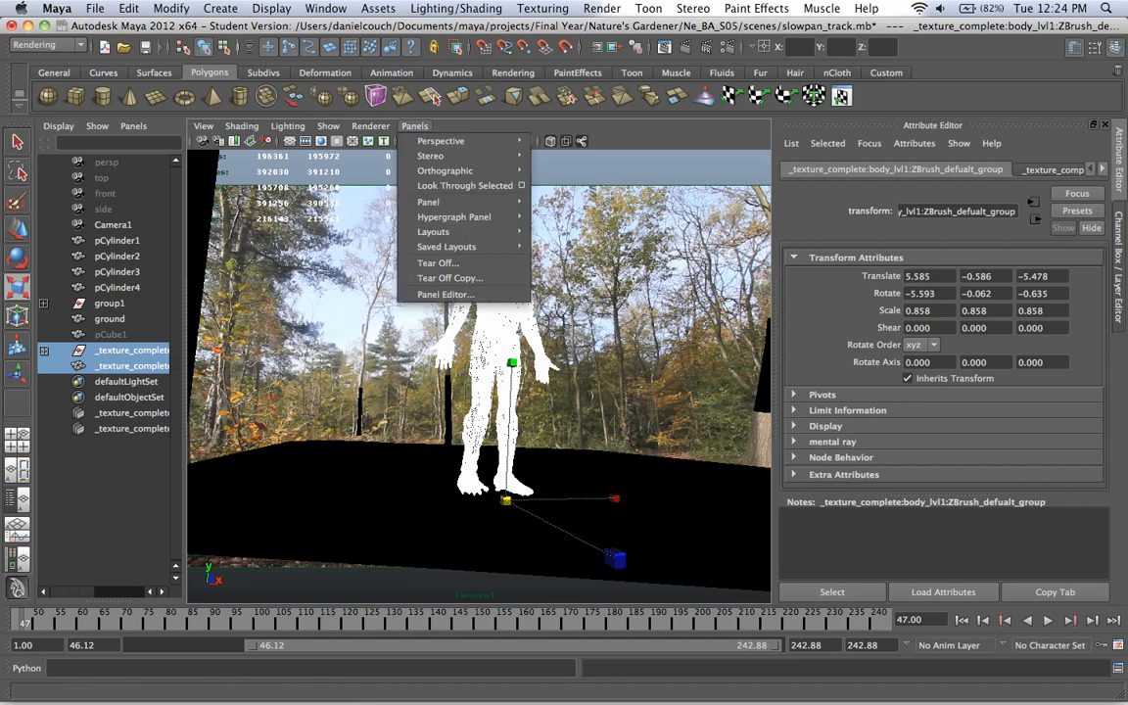
mouse_move(445, 141)
left_click(562, 157)
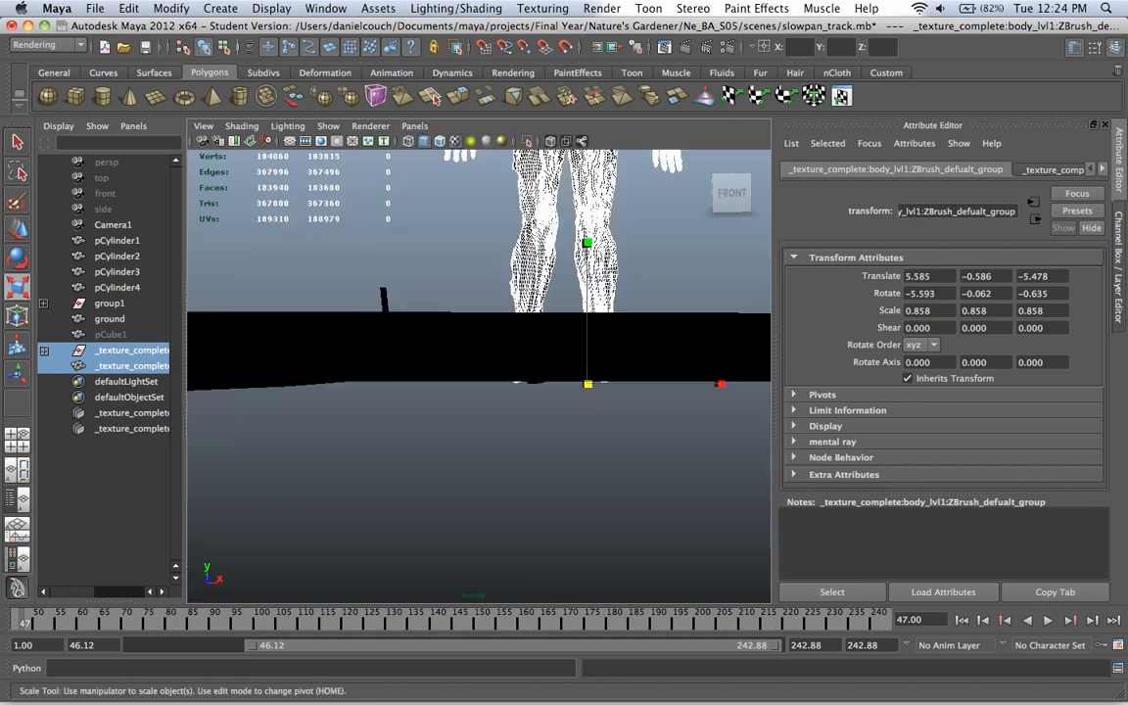
left_click_drag(529, 323, 499, 331, "alt")
scroll(533, 367, "up", 5)
key("e")
left_click_drag(587, 270, 584, 276)
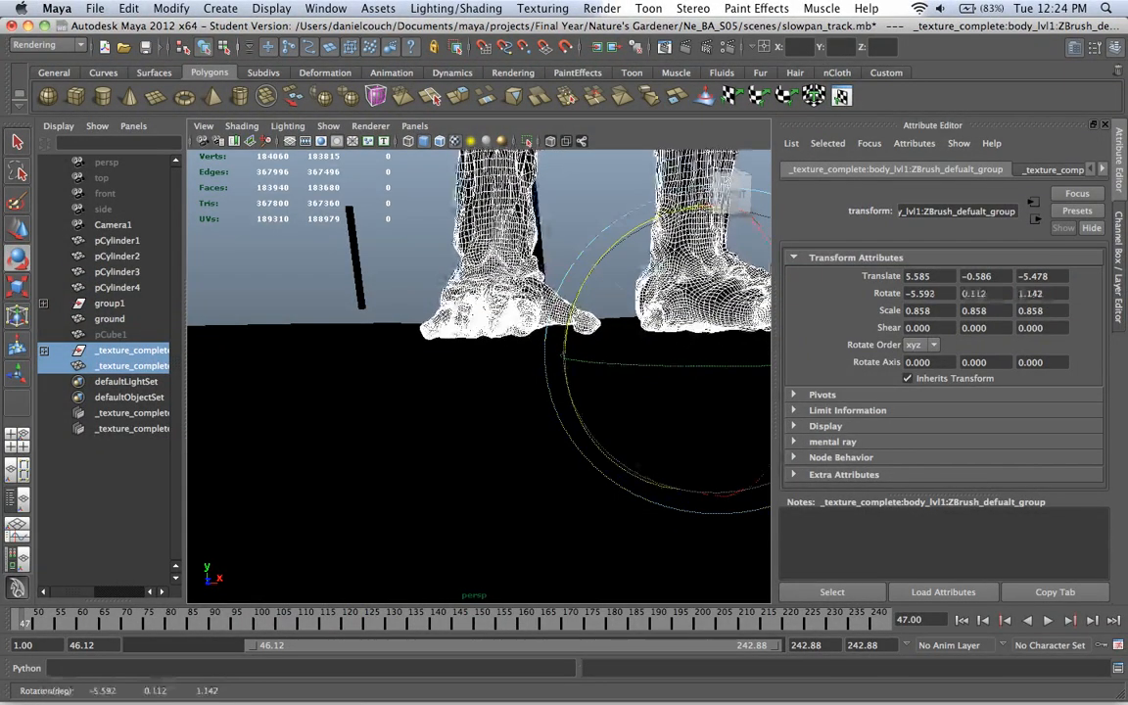
key("w")
left_click_drag(711, 252, 710, 259)
middle_click_drag(711, 259, 553, 254, "alt")
- Refit the feet to the ground slope with about -7.916 in Rotate X, 0.332 in Rotate Z and -0.571 in Translate Y
key("r")
key("e")
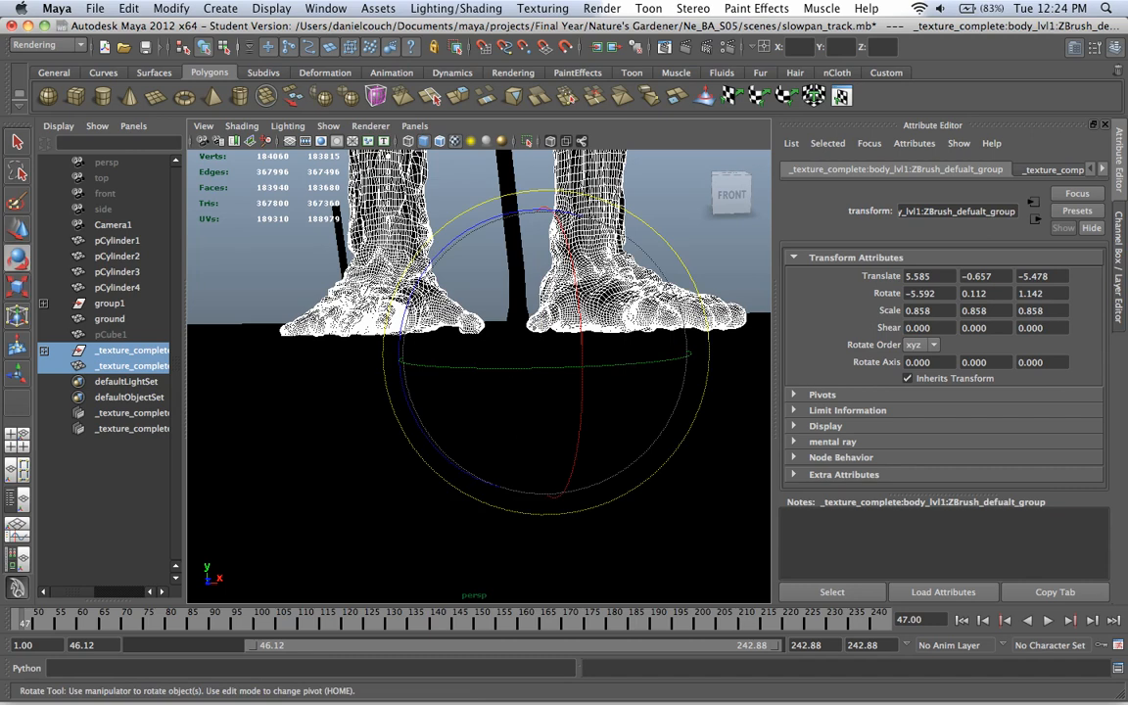
left_click_drag(509, 212, 609, 250)
key("w")
key("r")
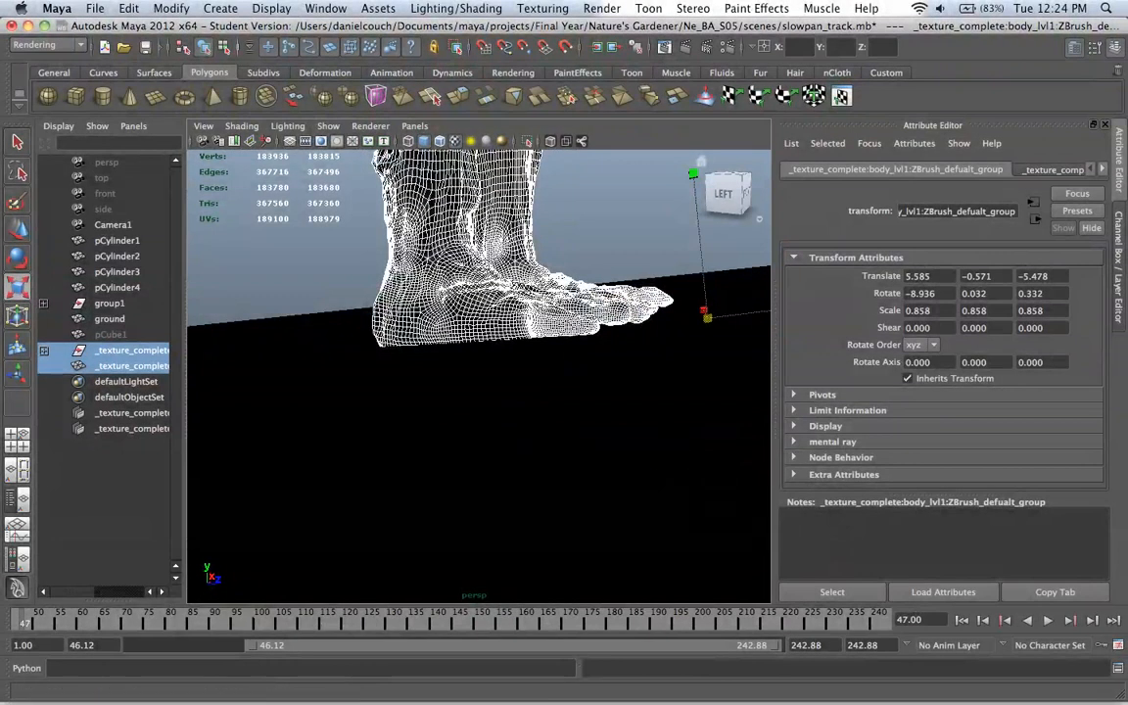
key("e")
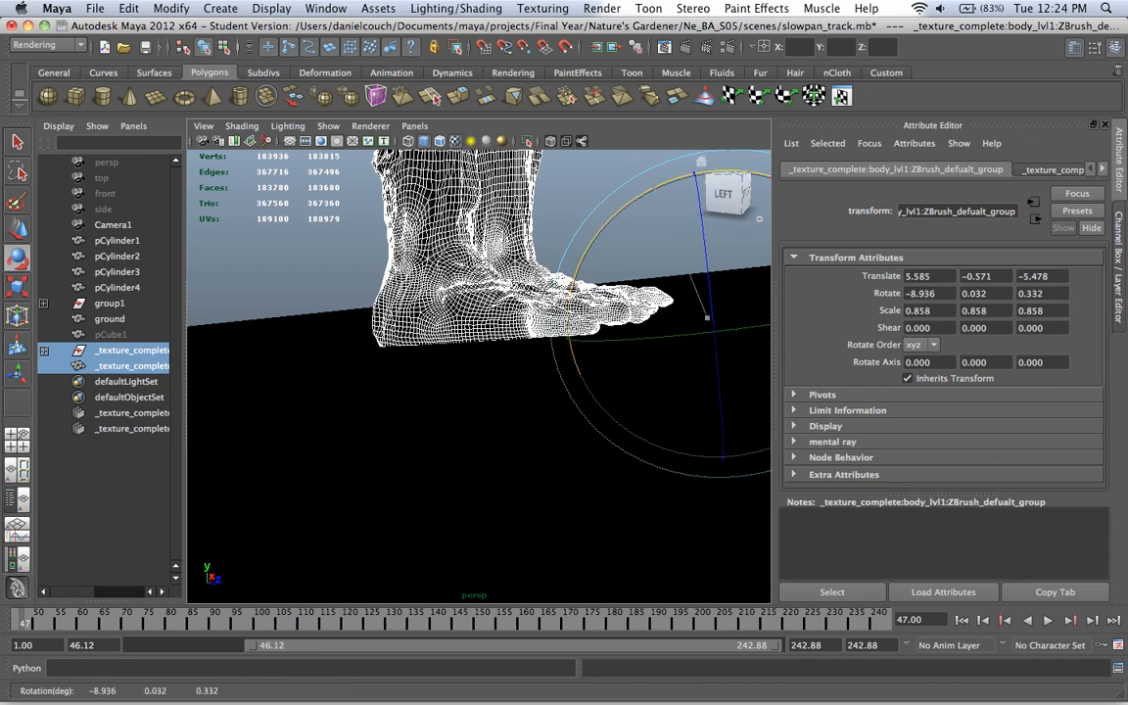
left_click_drag(628, 208, 632, 171)
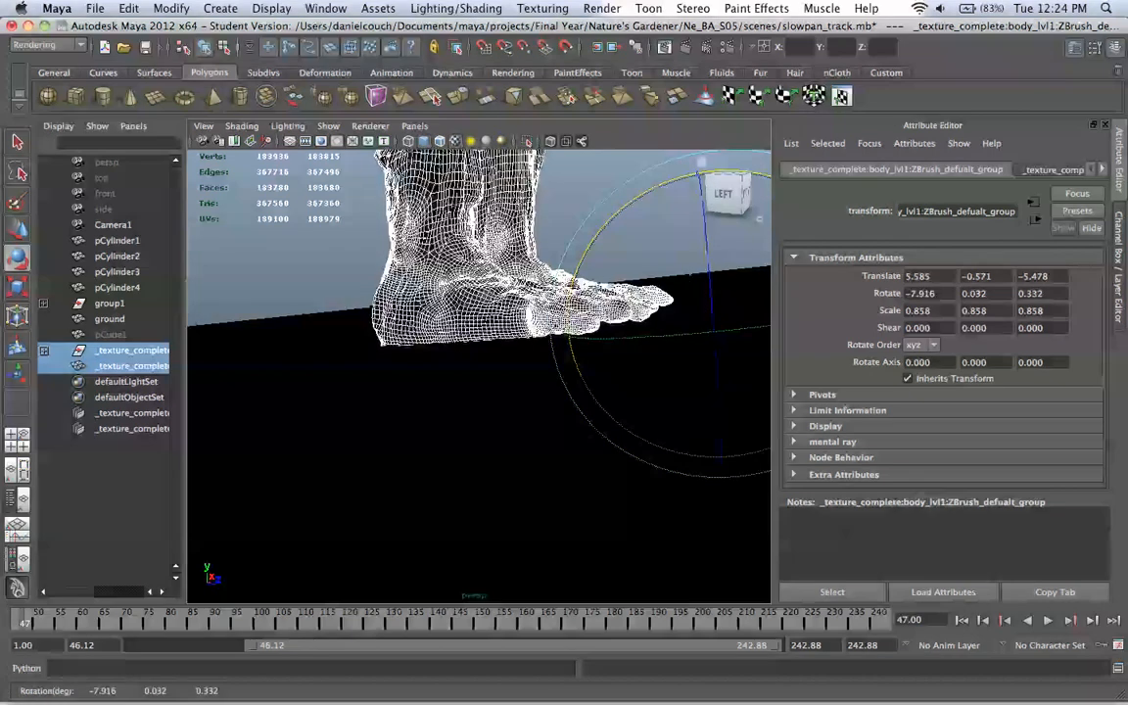
- Level the troll's feet on the ground with about -5.826 in Rotate X and -0.653 in Translate Y
key("w")
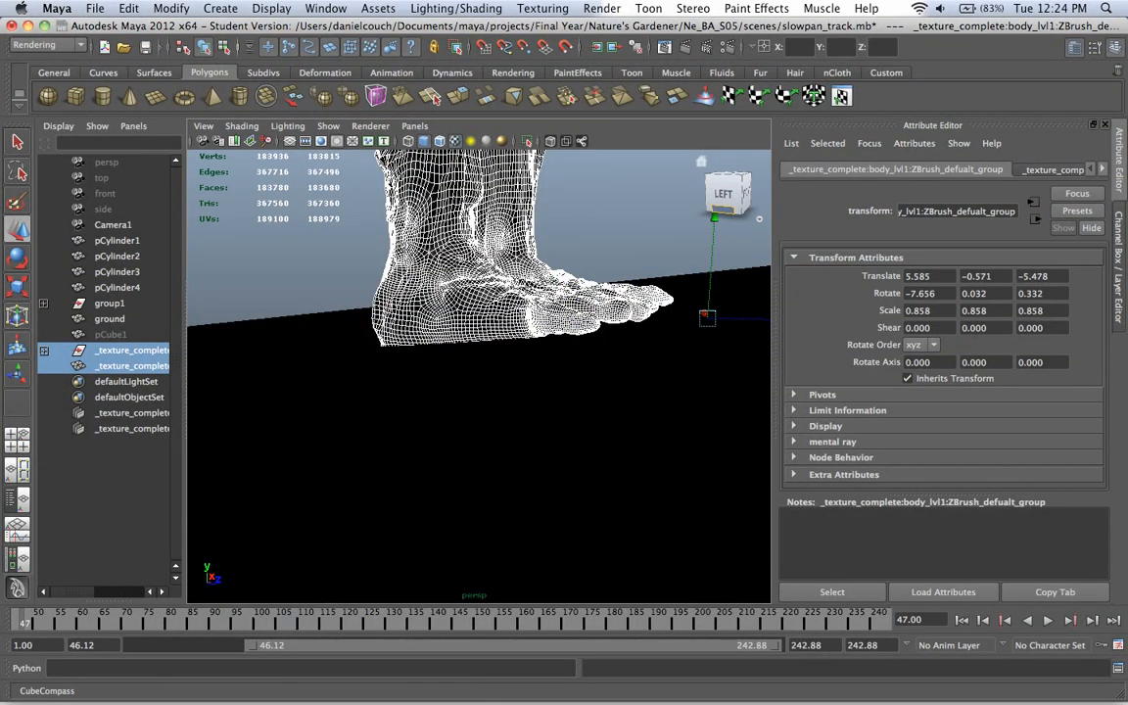
left_click_drag(744, 183, 676, 173)
key("r")
key("e")
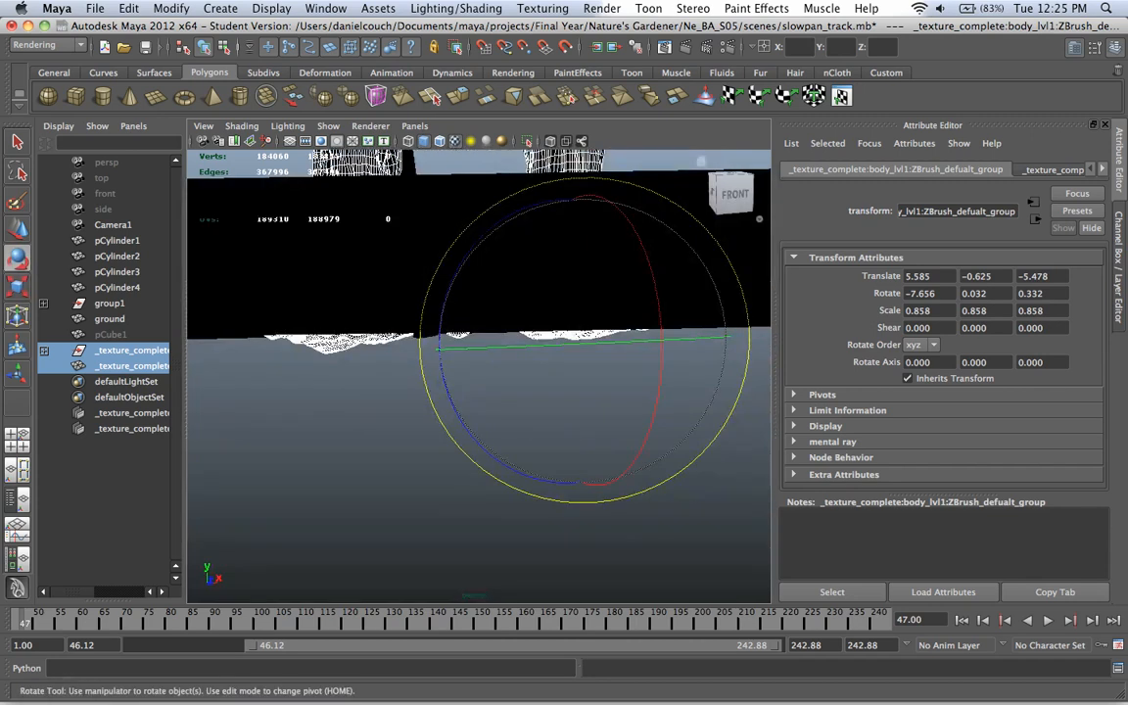
left_click_drag(647, 256, 689, 225)
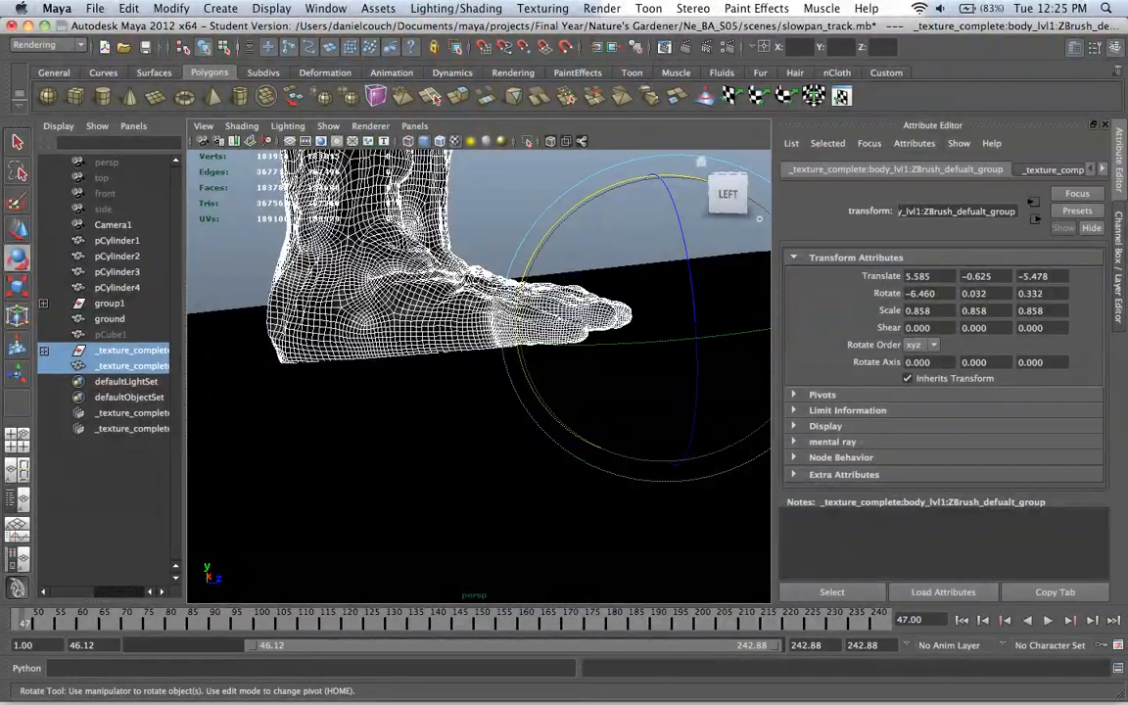
left_click_drag(602, 190, 606, 189)
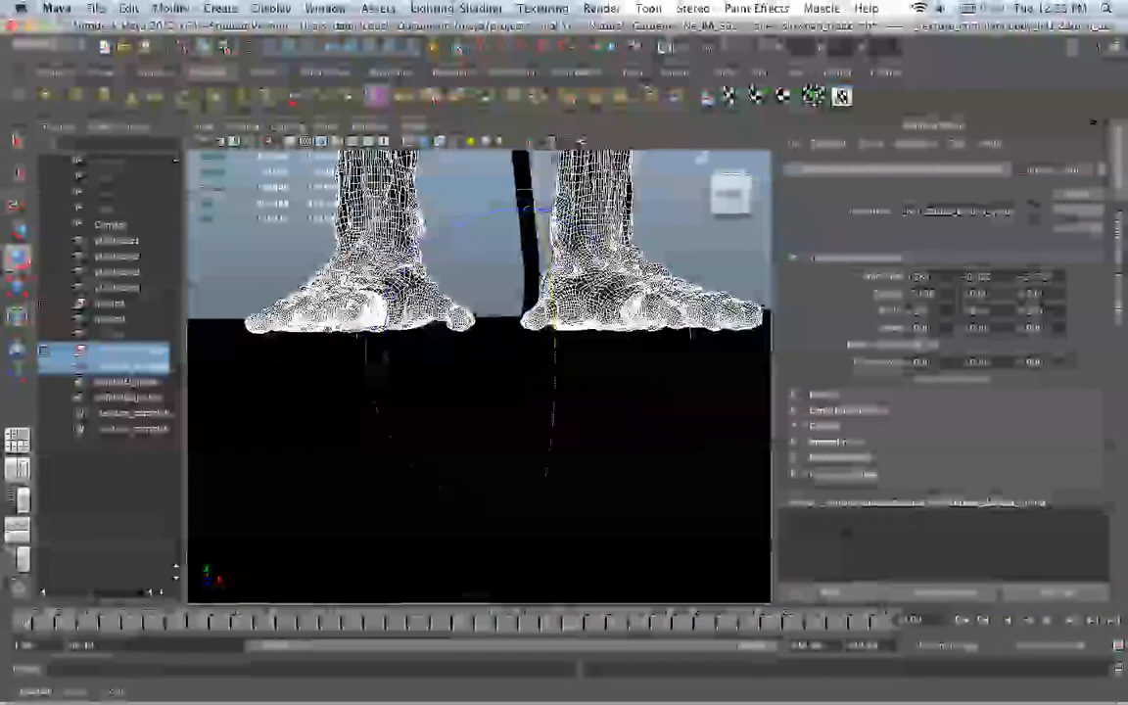
key("w")
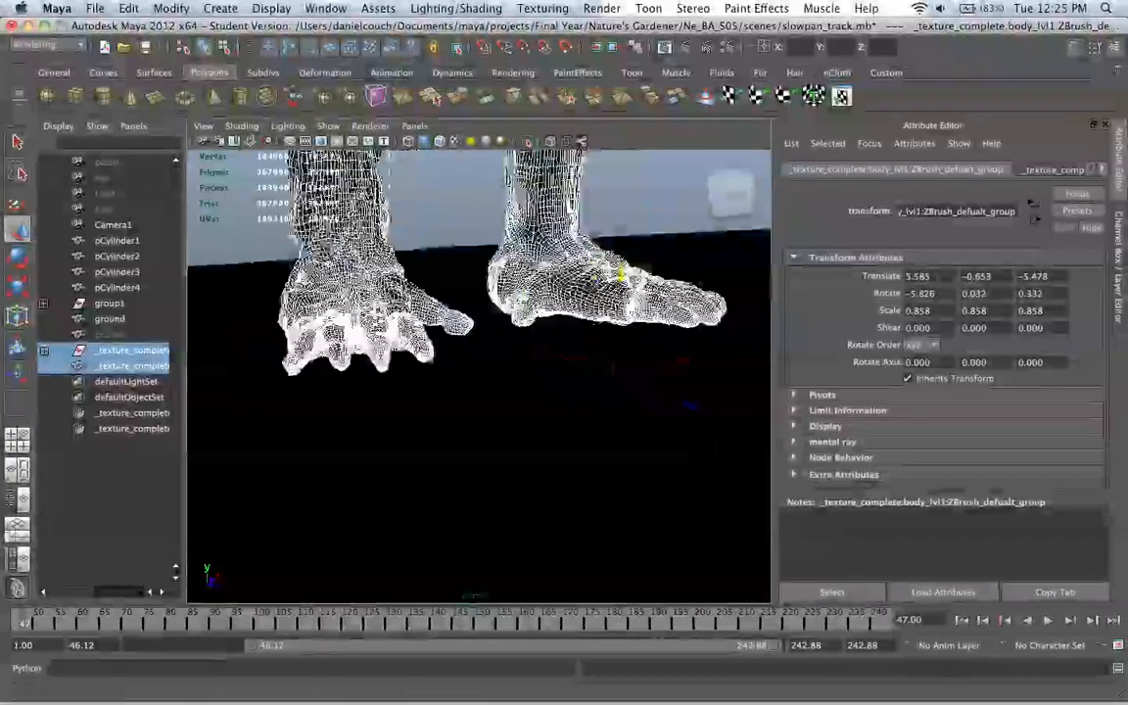
- Look through Camera1 and render frame 47 in mental ray to check the troll's new placement
scroll(479, 376, "down", 15)
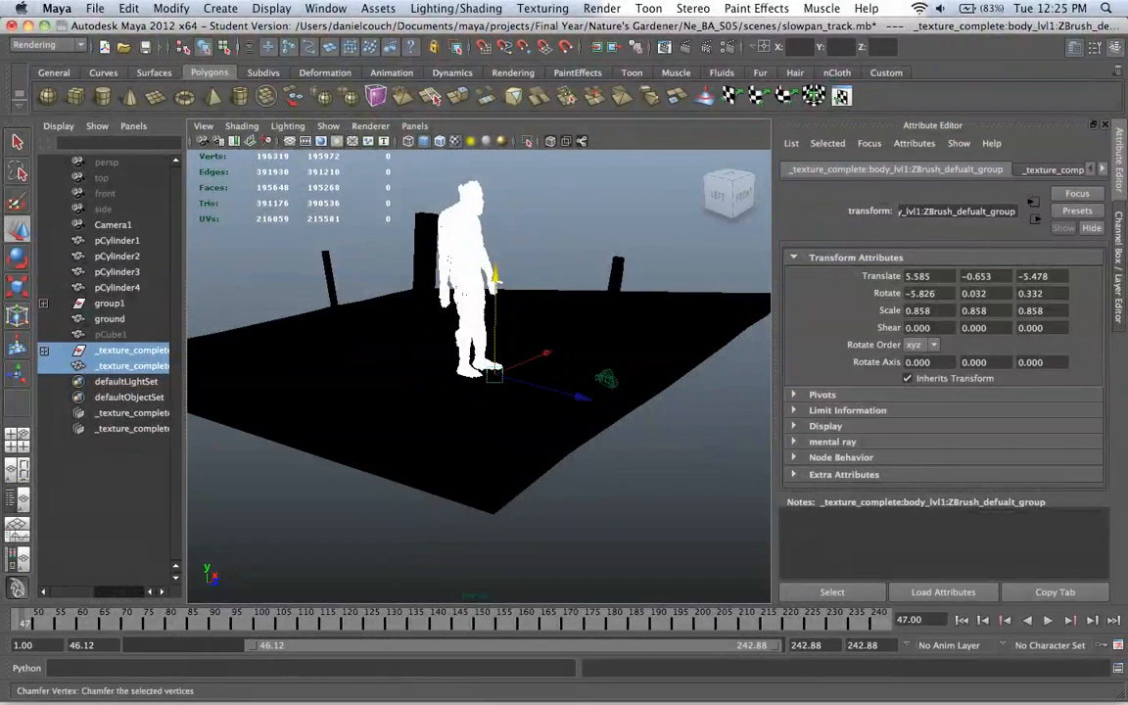
left_click(414, 126)
mouse_move(460, 156)
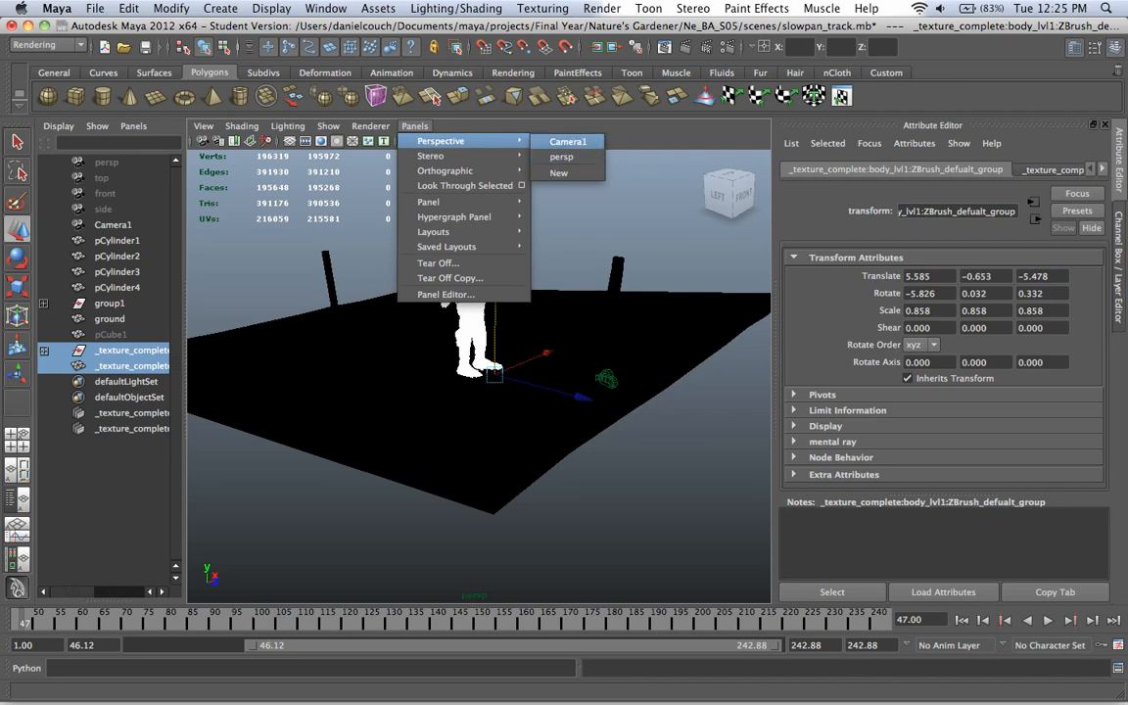
left_click(567, 142)
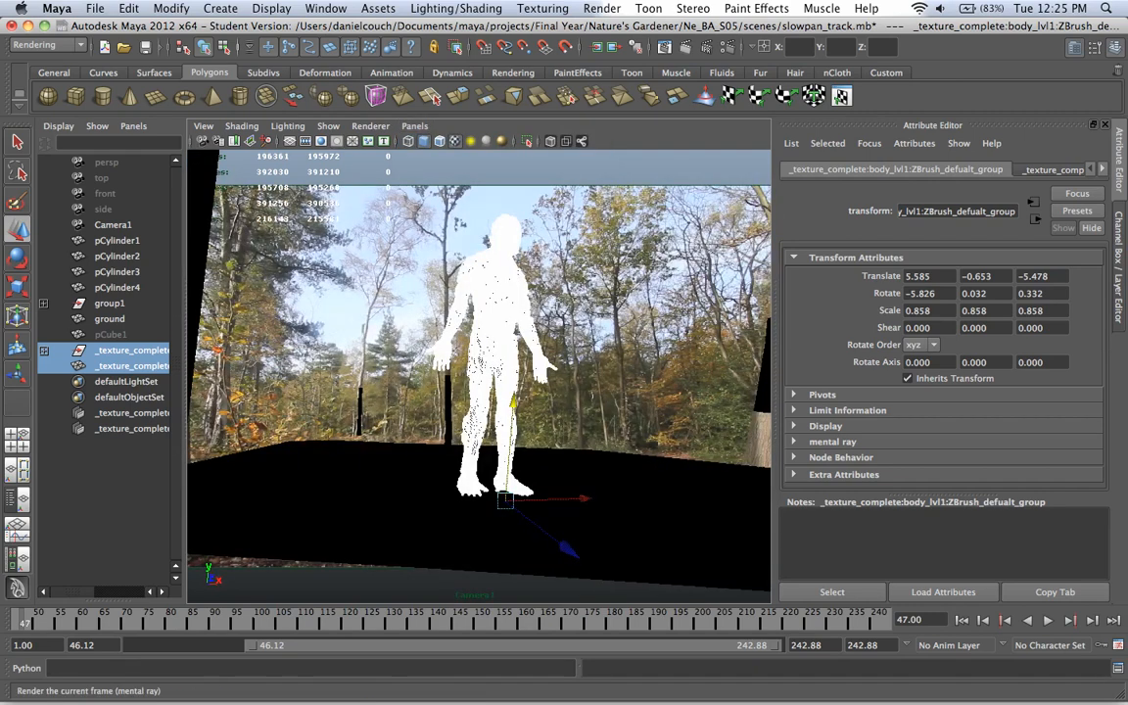
left_click(598, 46)
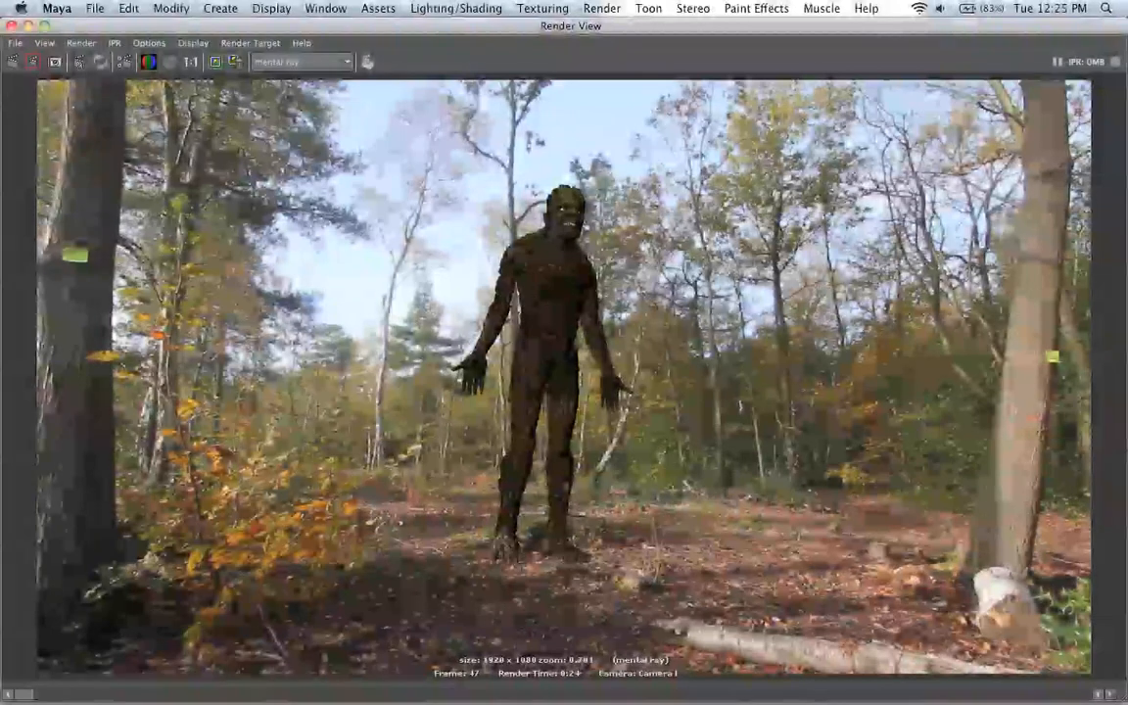
left_click(13, 61)
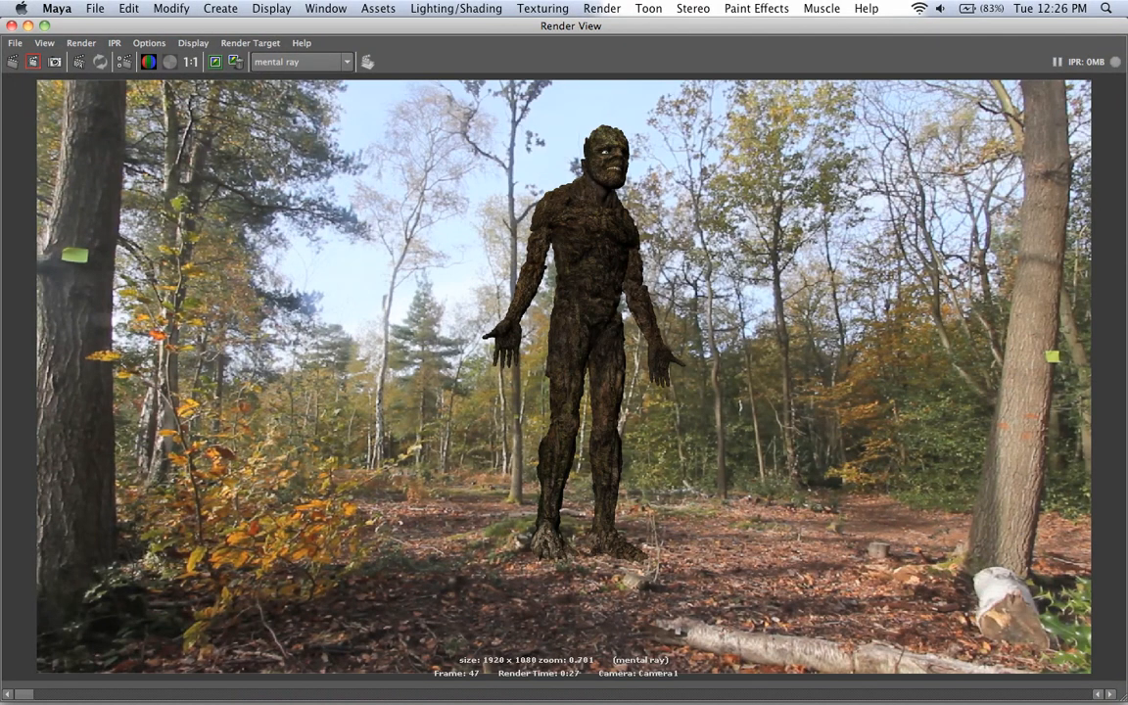
left_click(45, 25)
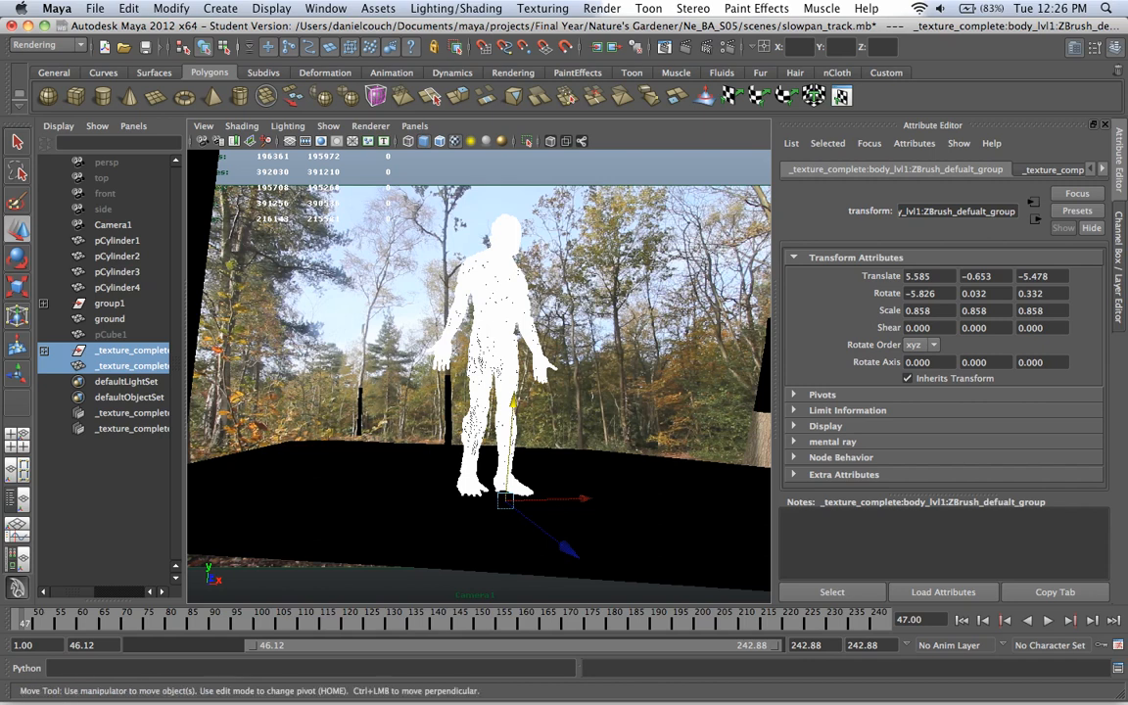
- Open the mental ray render settings for indirect lighting
left_click(688, 44)
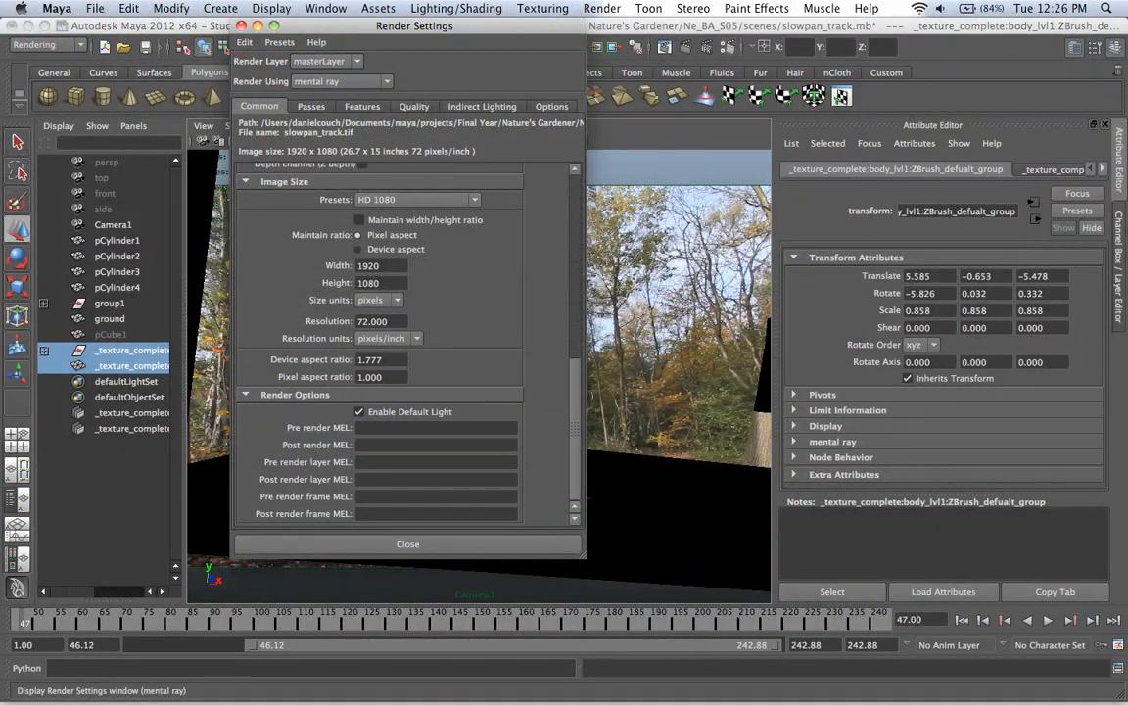
left_click(480, 105)
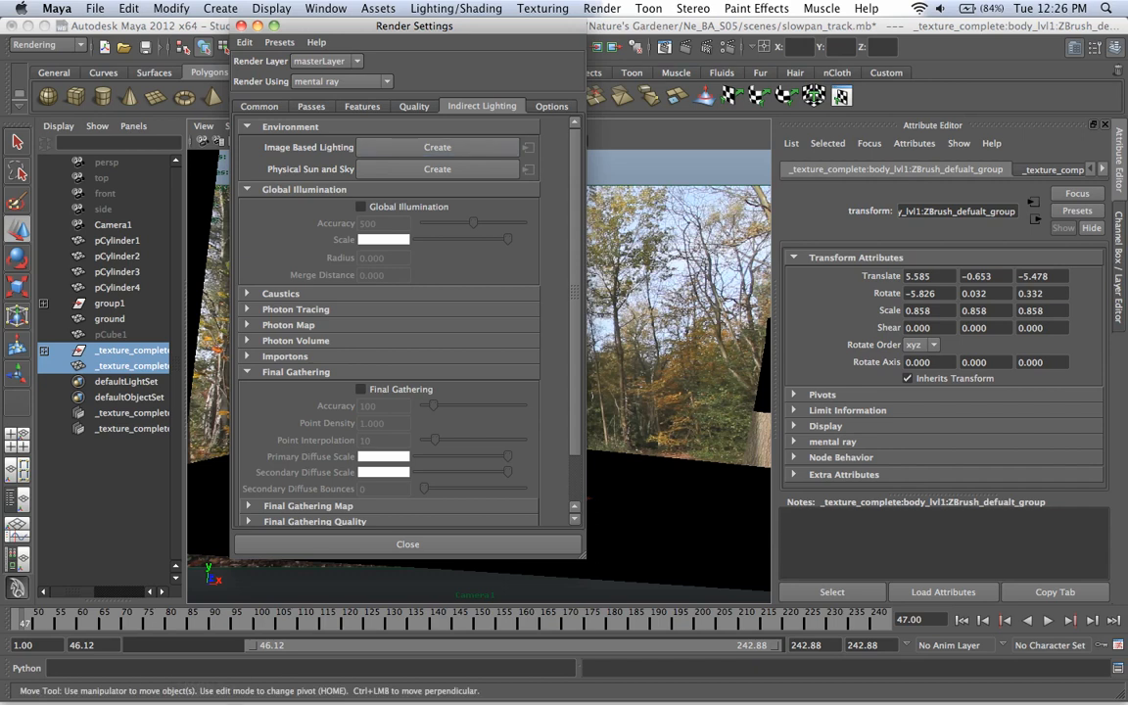
- In Finder, browse Animation > Final Year > Nature's Gardener > Final HDRs > HDR_NeBA_S05 and open its Finals folder
left_click(32, 672)
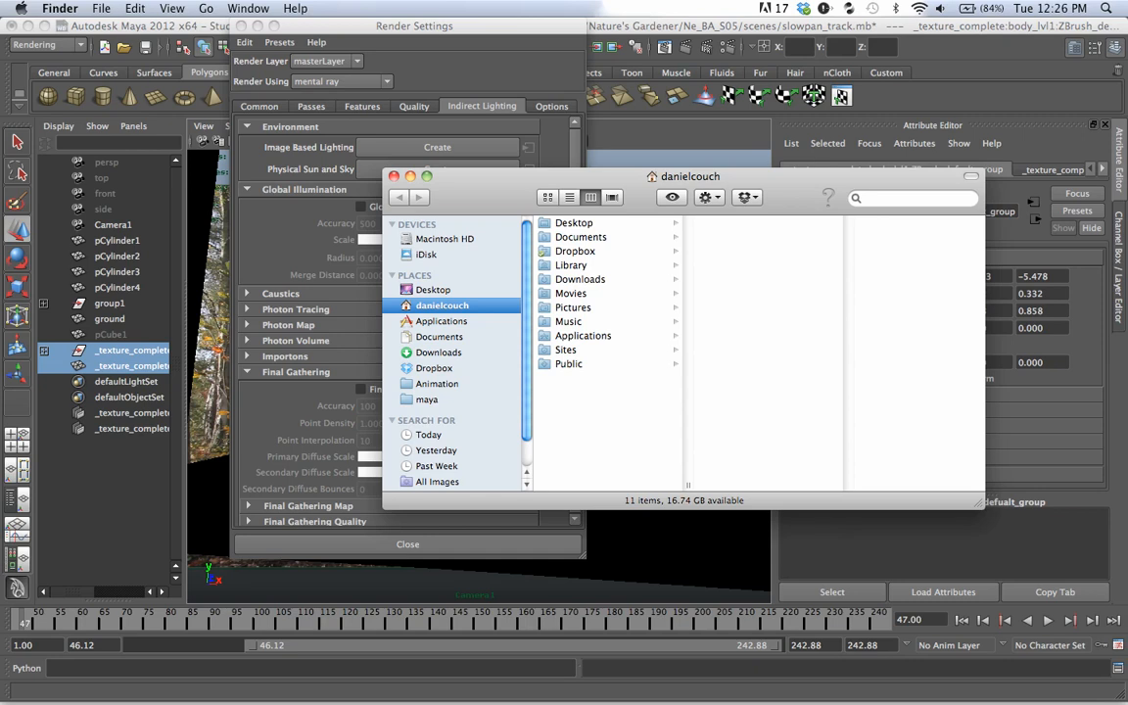
left_click(437, 384)
left_click(578, 223)
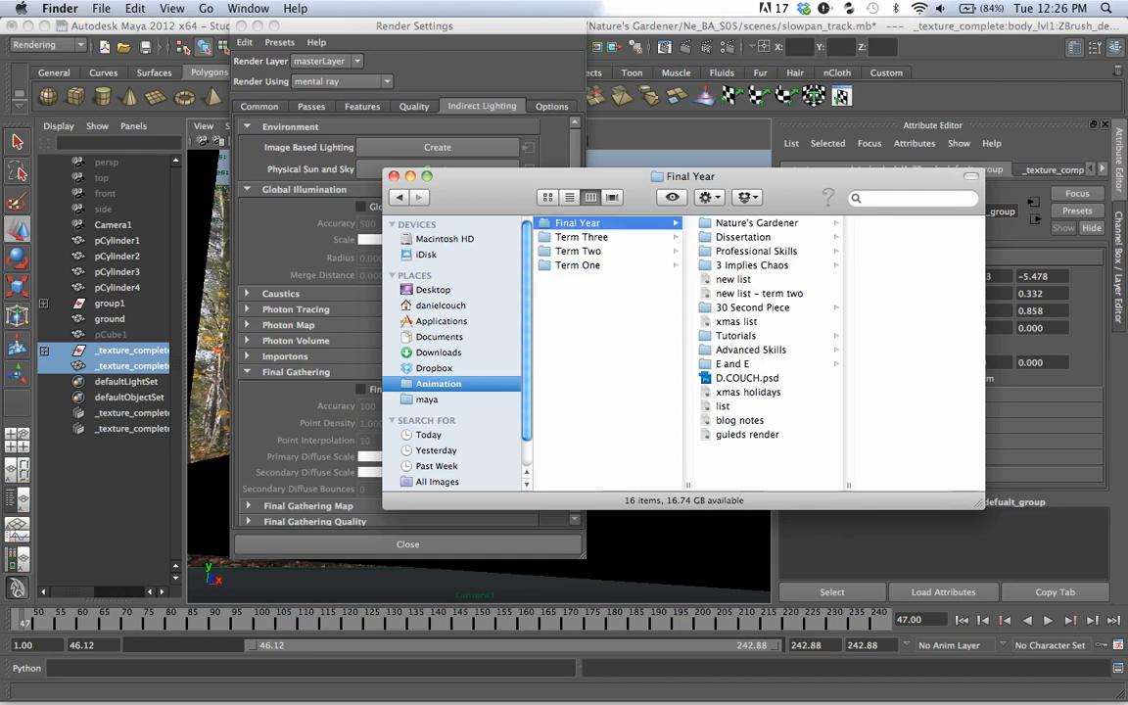
left_click(756, 223)
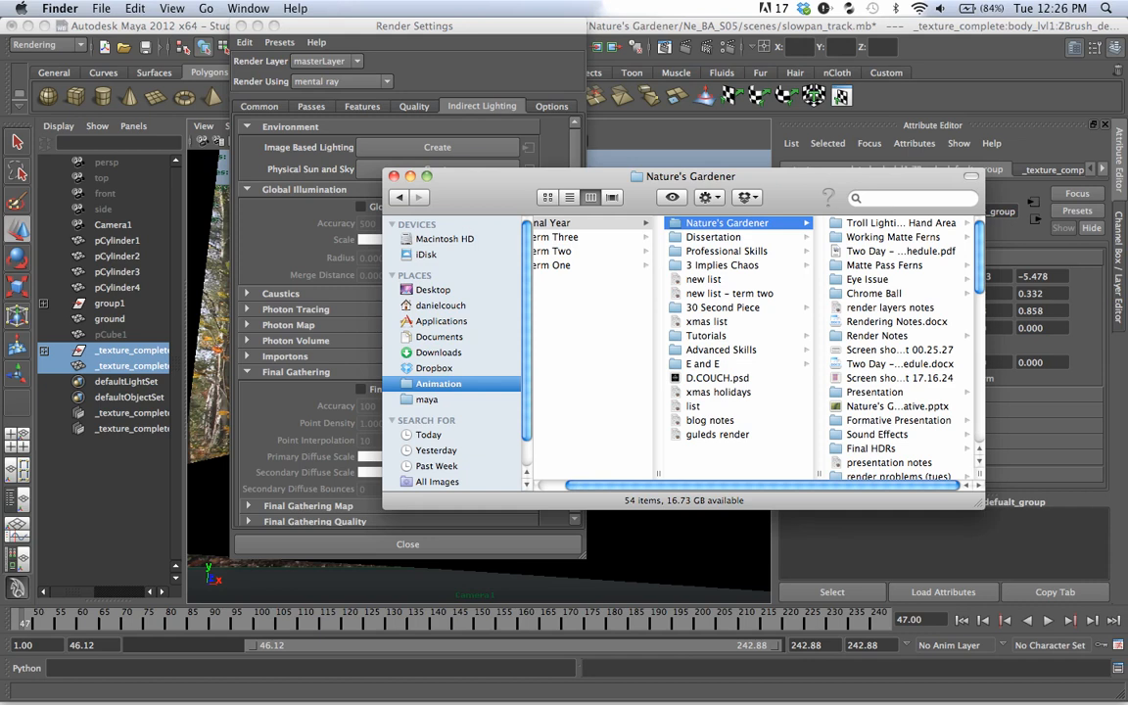
key("Down")
key("Down")
key("Down")
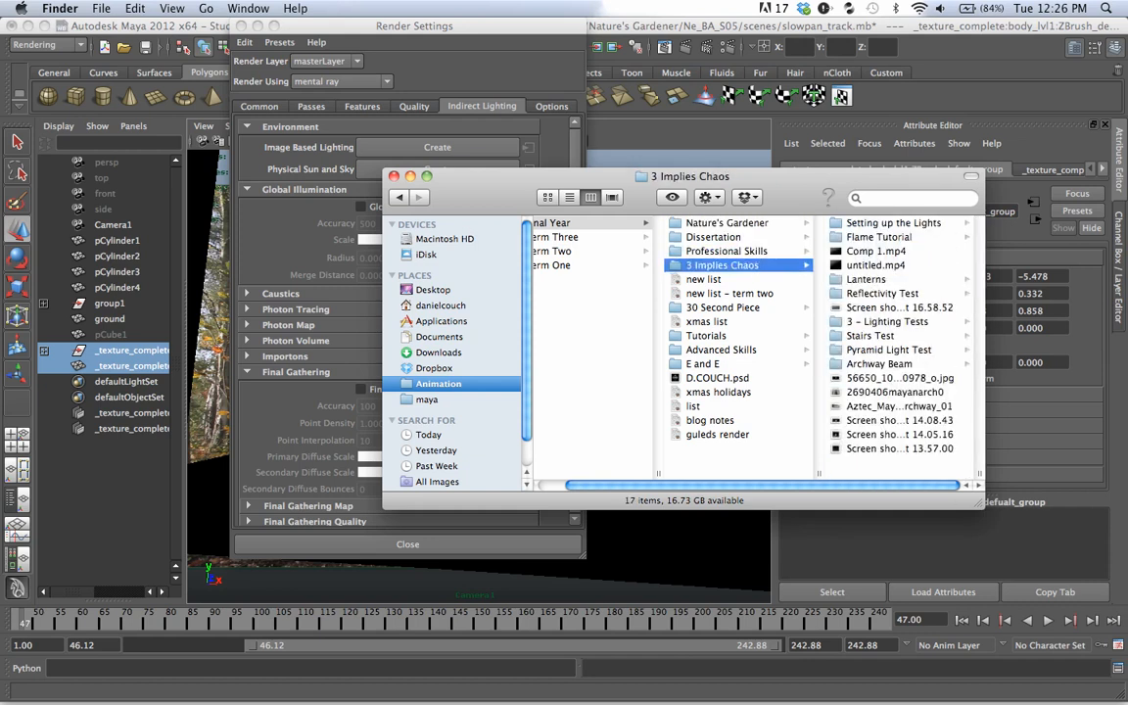
key("Up")
key("Up")
key("Up")
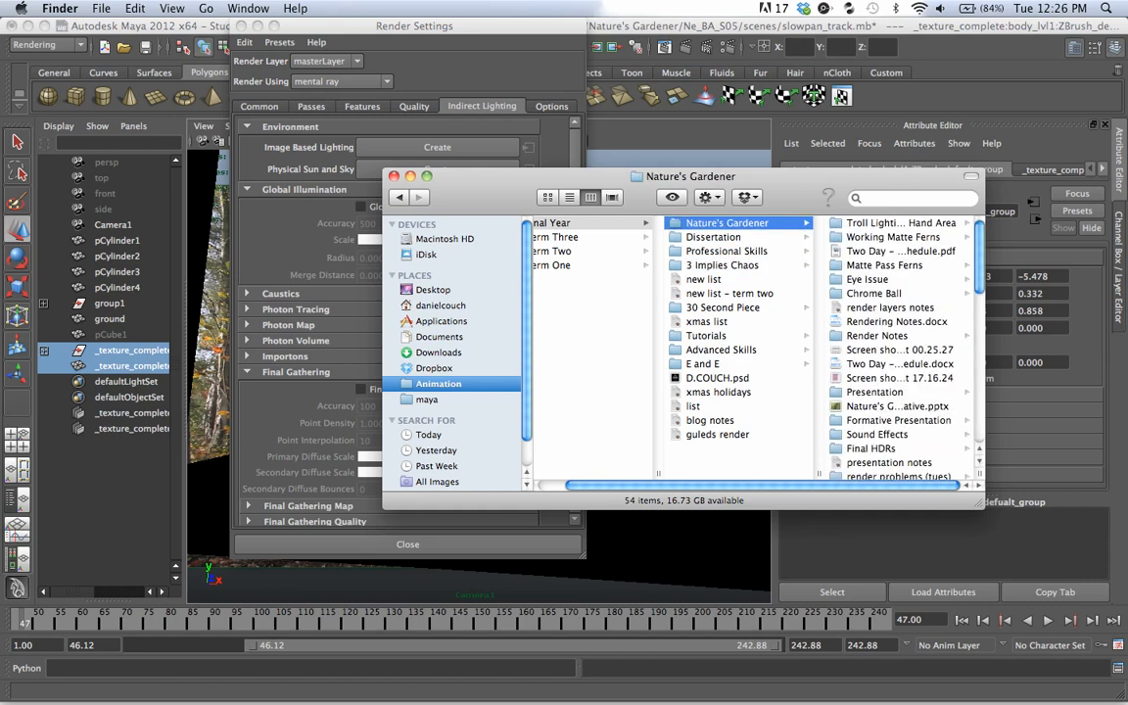
scroll(896, 353, "down", 3)
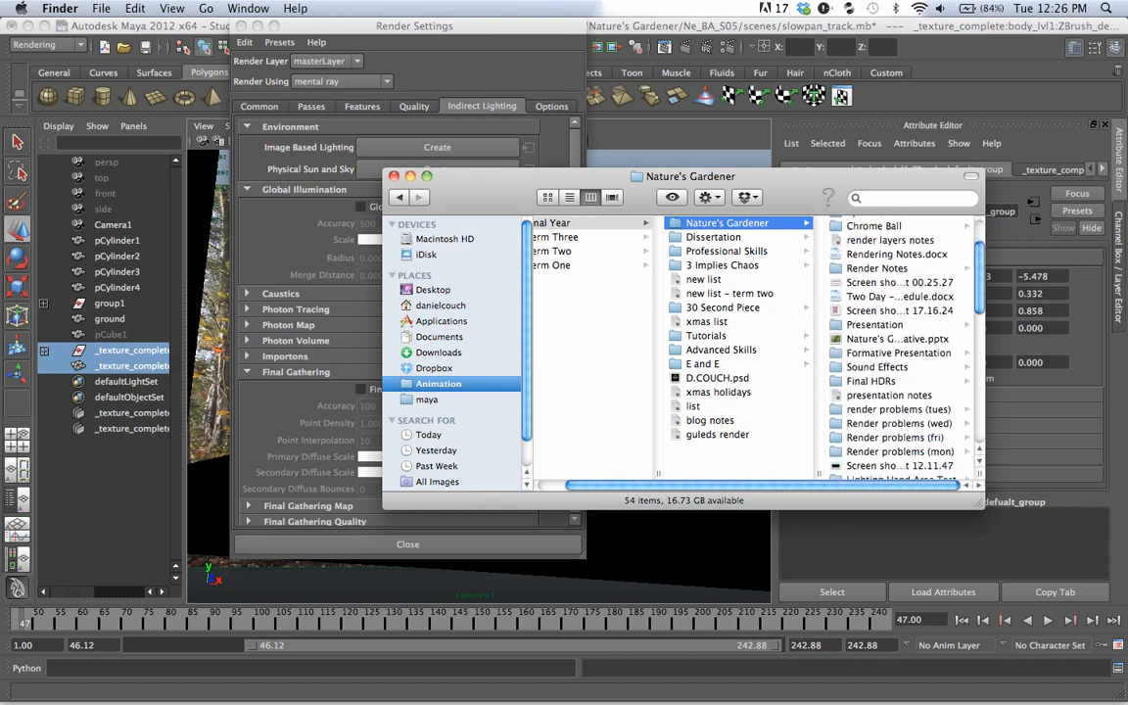
left_click(870, 381)
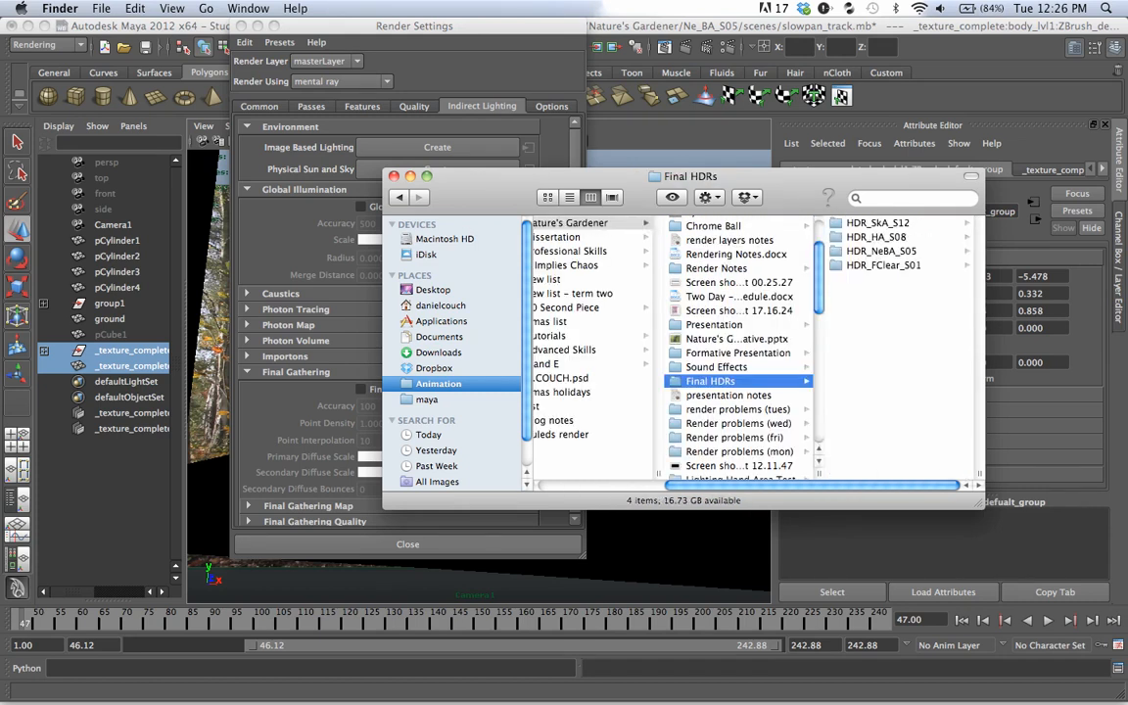
left_click(882, 251)
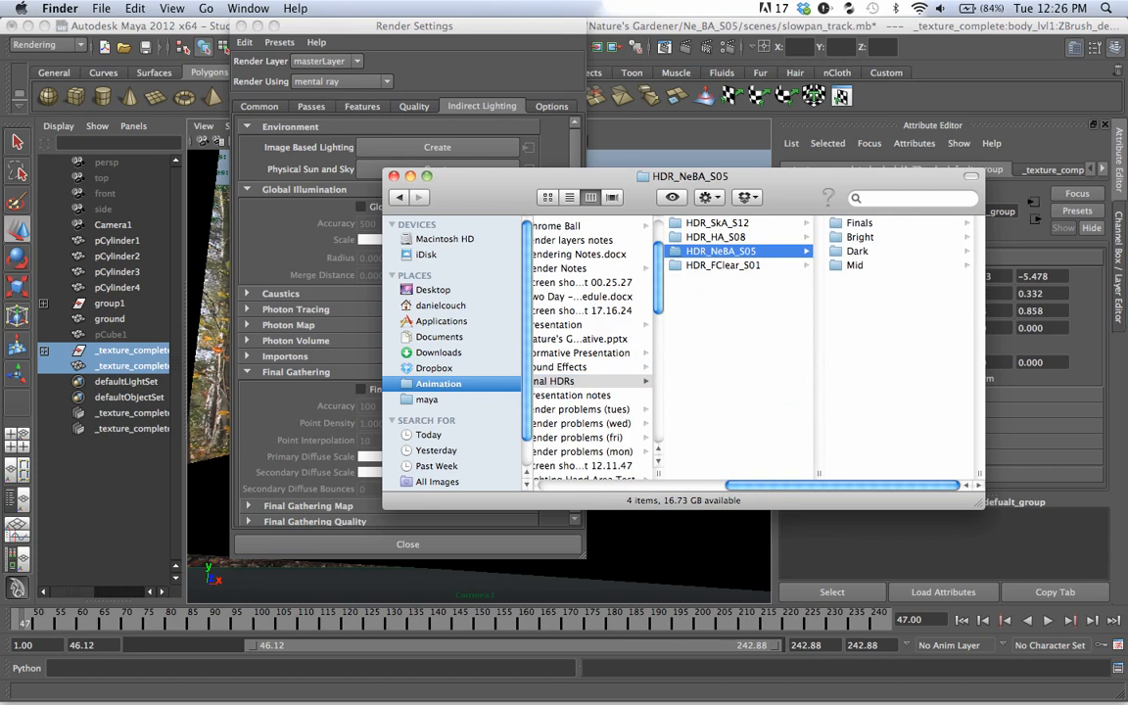
left_click(860, 223)
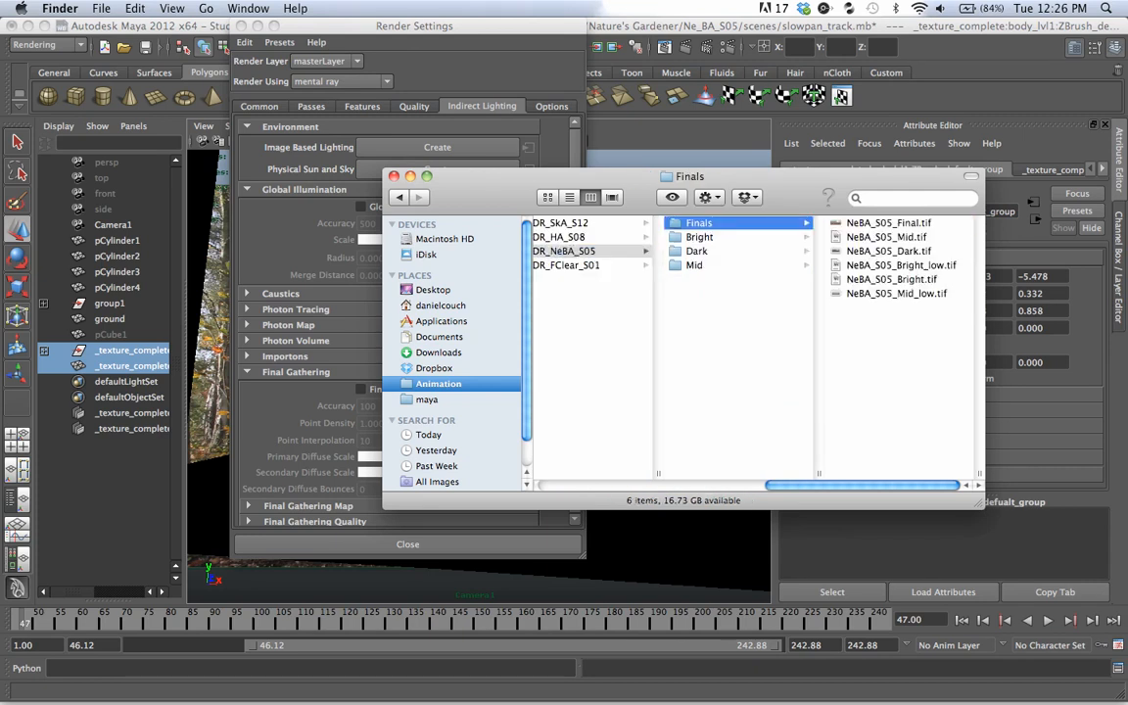
- Preview the panorama NeBA_S05_Final.tif at large size and copy the file
left_click(888, 223)
key("space")
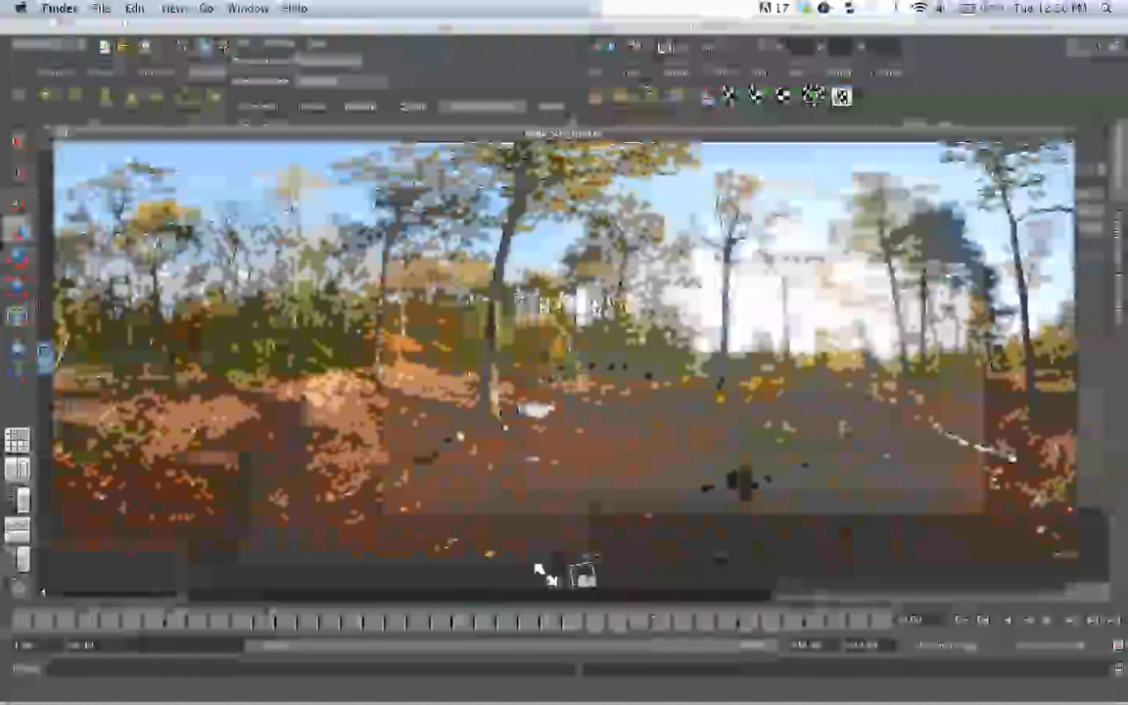
key("space")
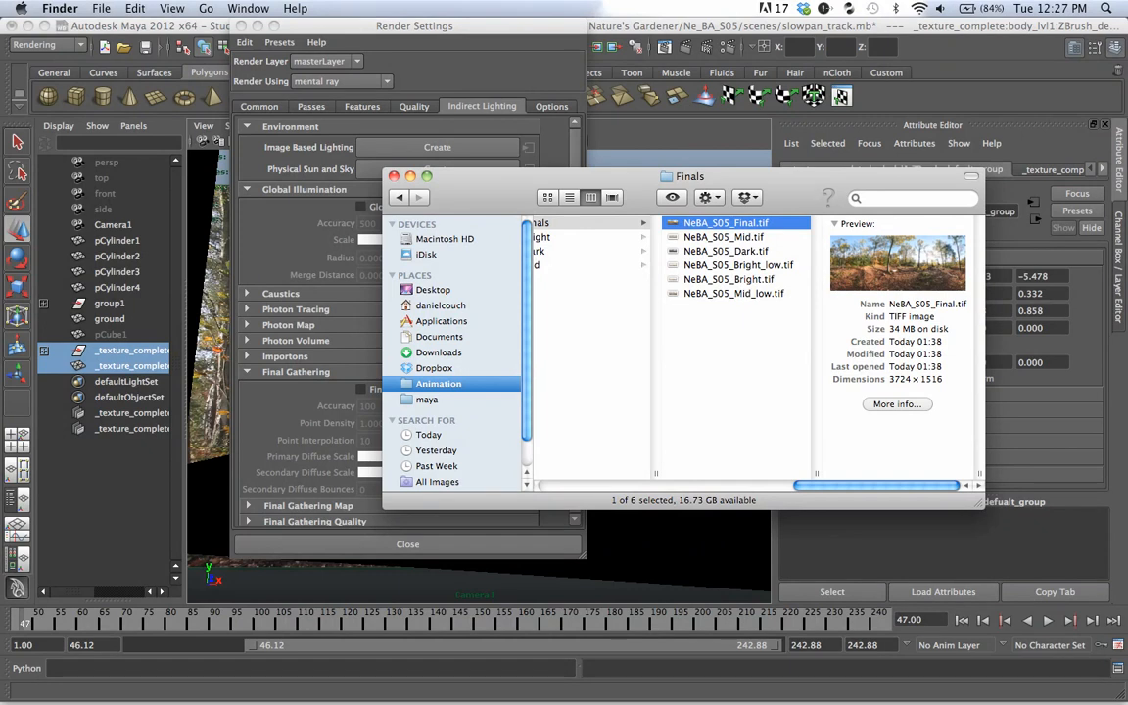
right_click(732, 223)
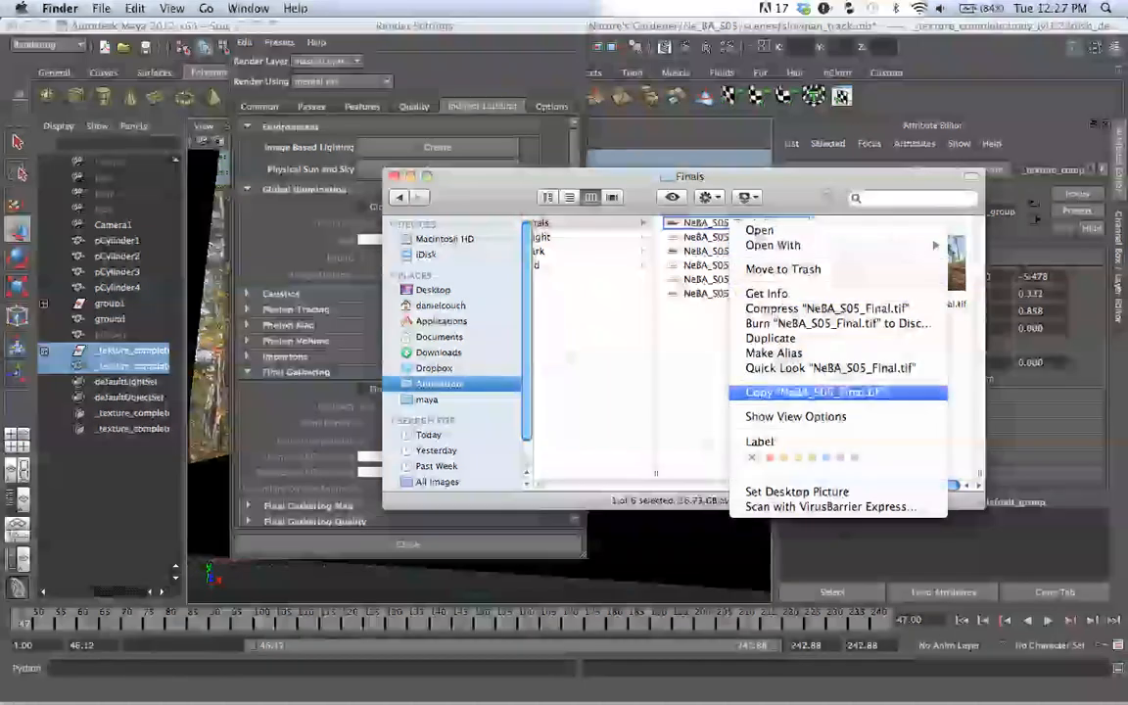
left_click(812, 391)
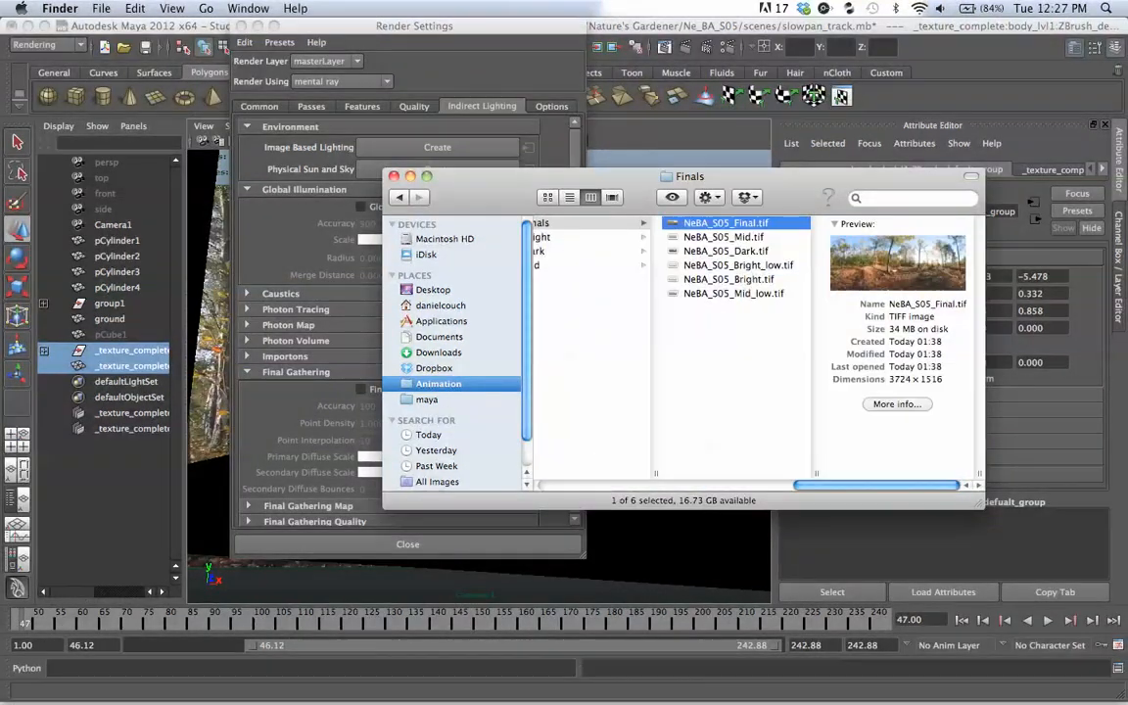
- Paste the copied panorama into the sourceimages folder of the Ne_BA_S05 project under maya/projects/Final Year/Nature's Gardener, and return to Maya
scroll(754, 352, "left", 10)
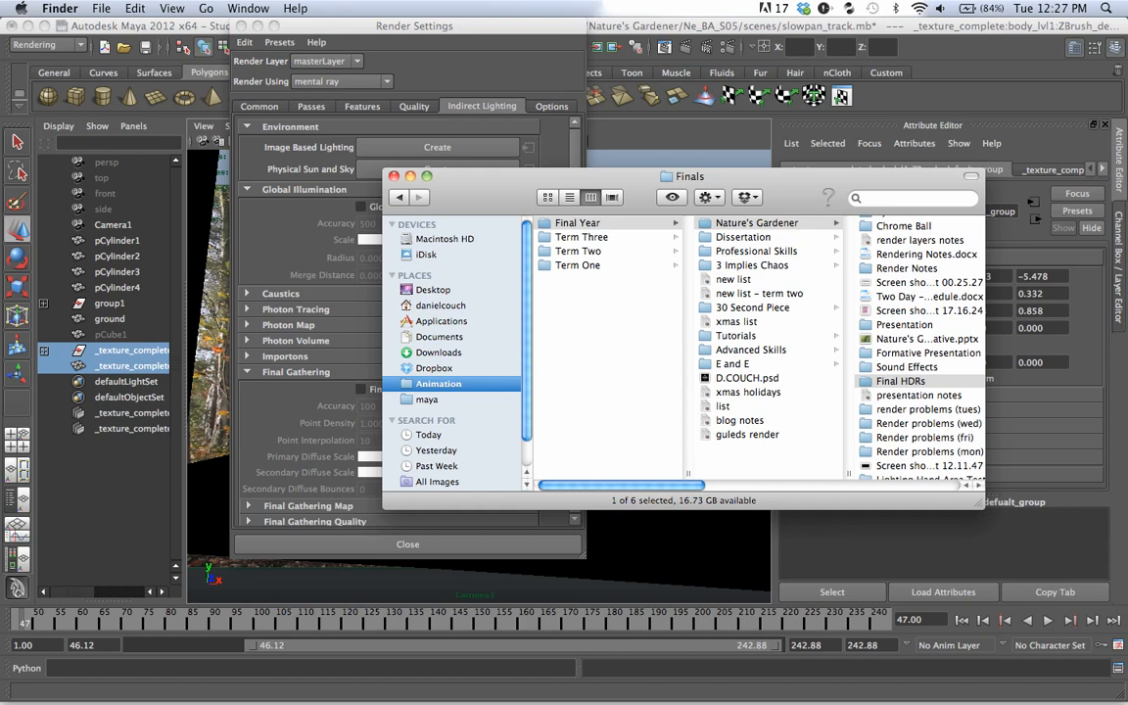
left_click(427, 400)
left_click(574, 223)
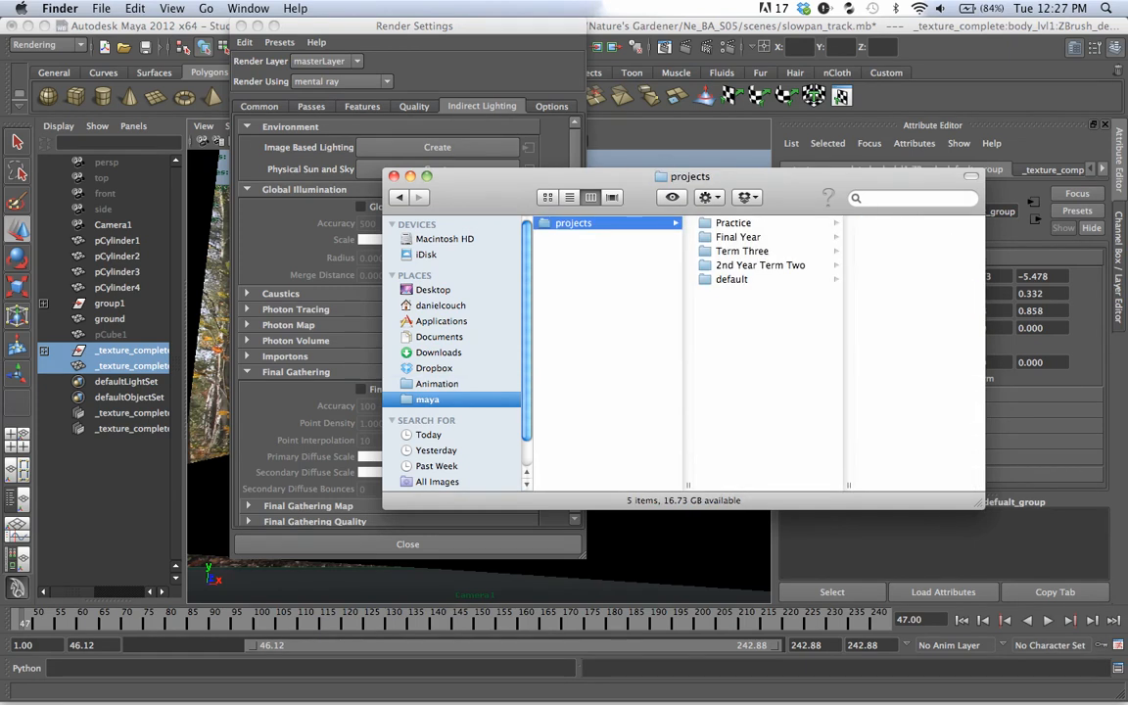
left_click(738, 237)
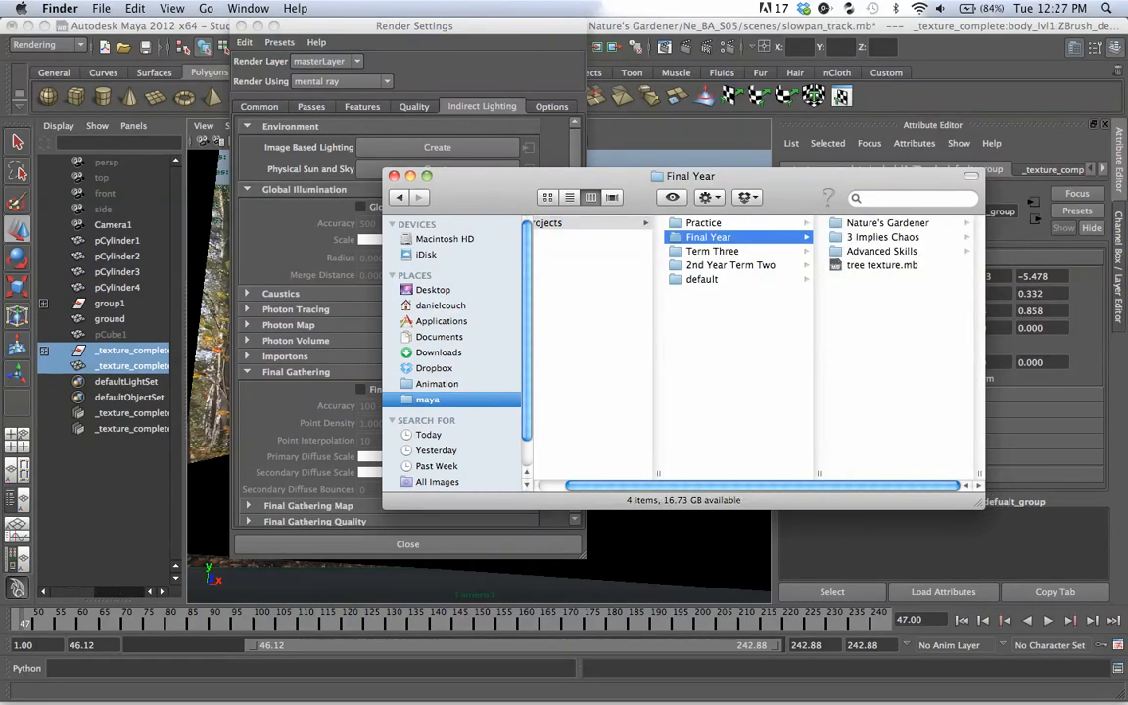
left_click(887, 223)
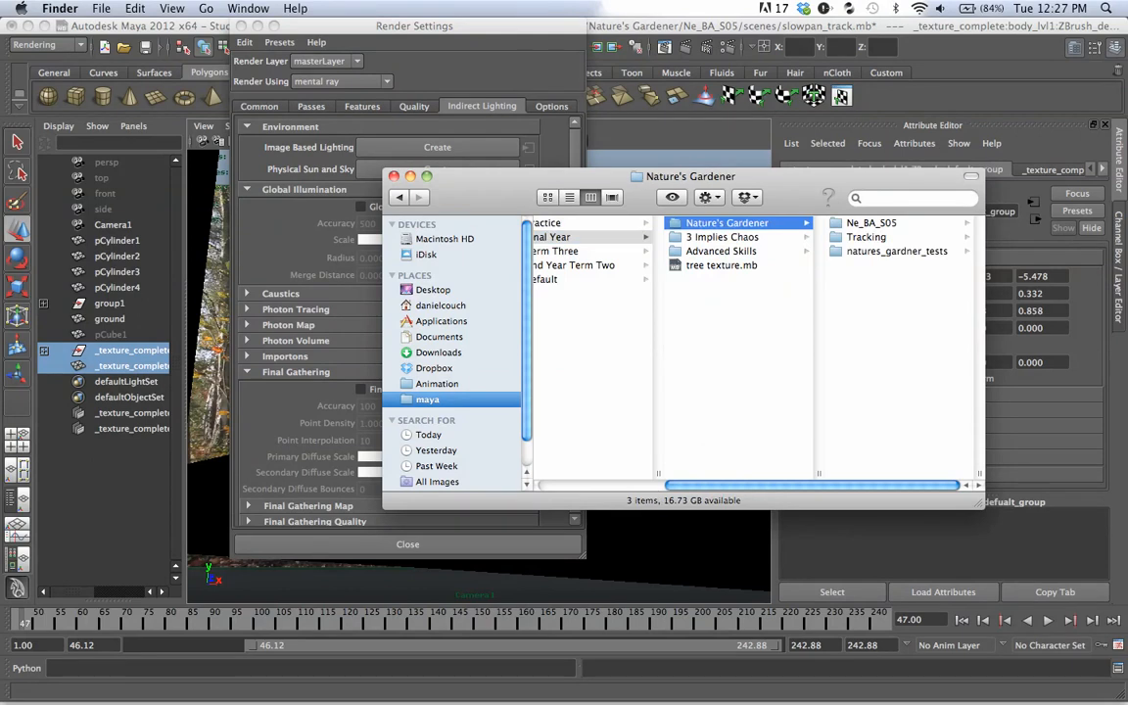
left_click(871, 224)
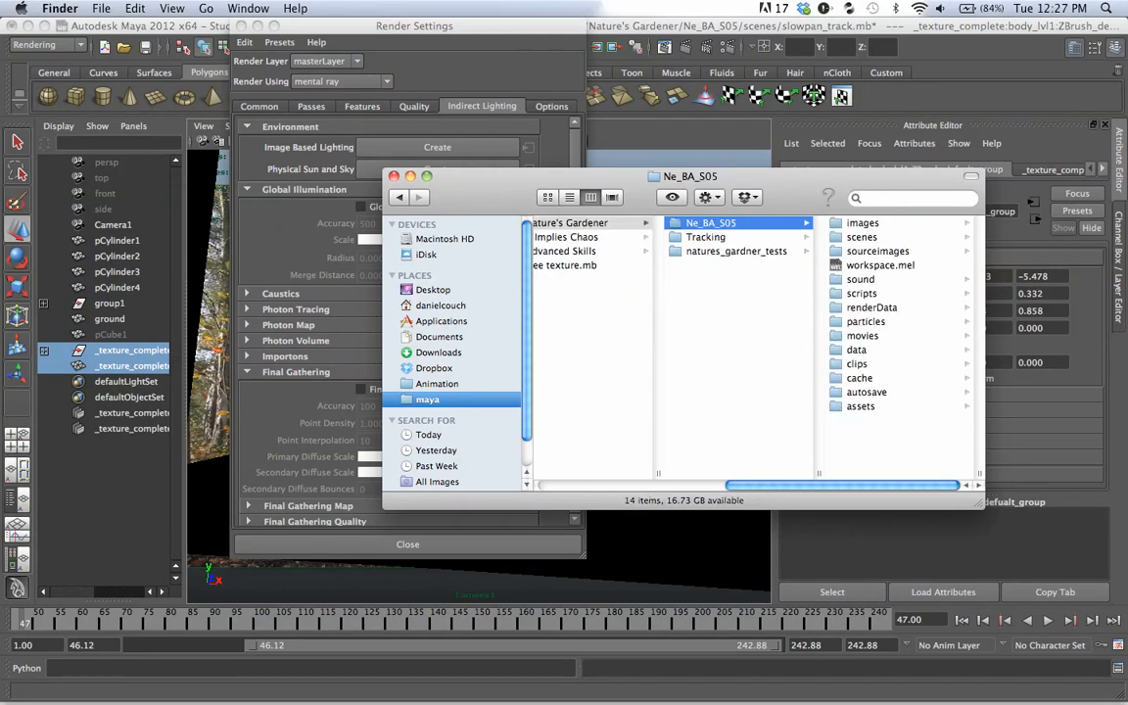
left_click(862, 236)
left_click(717, 251)
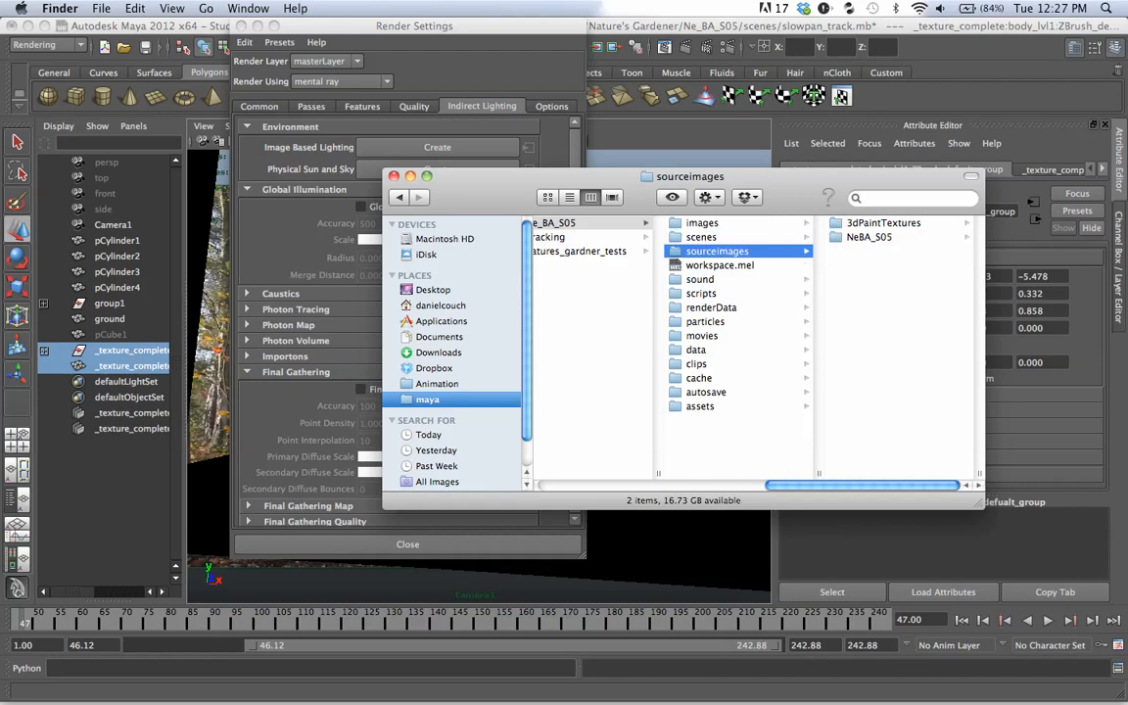
right_click(875, 274)
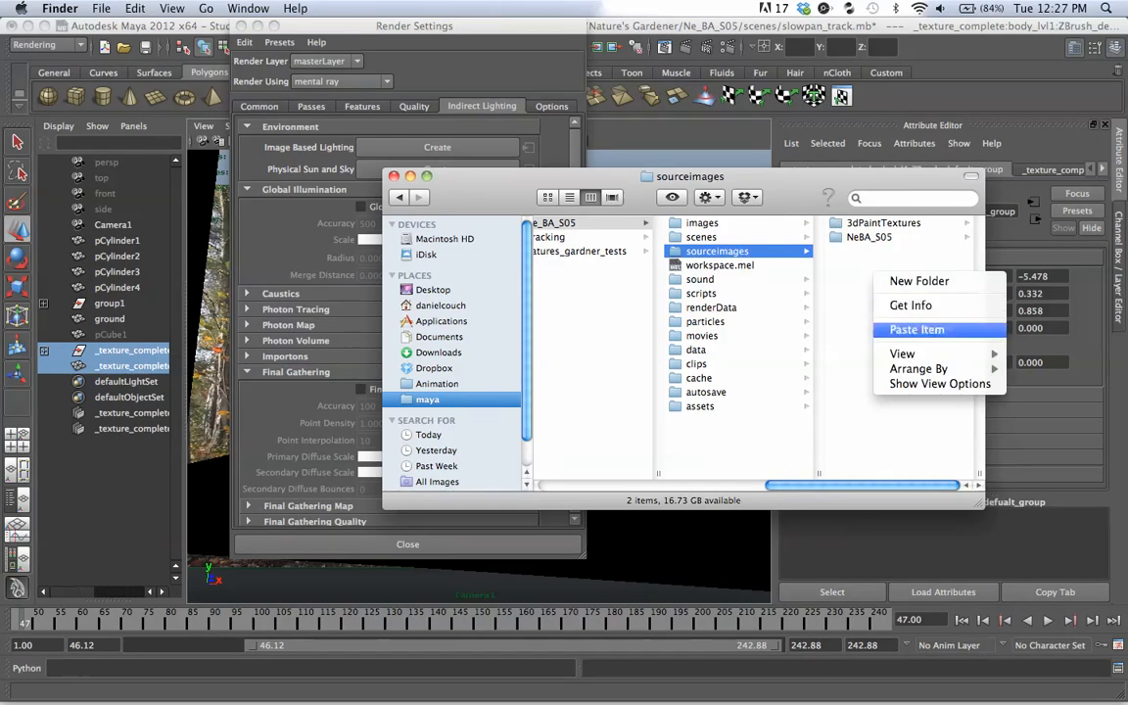
left_click(917, 329)
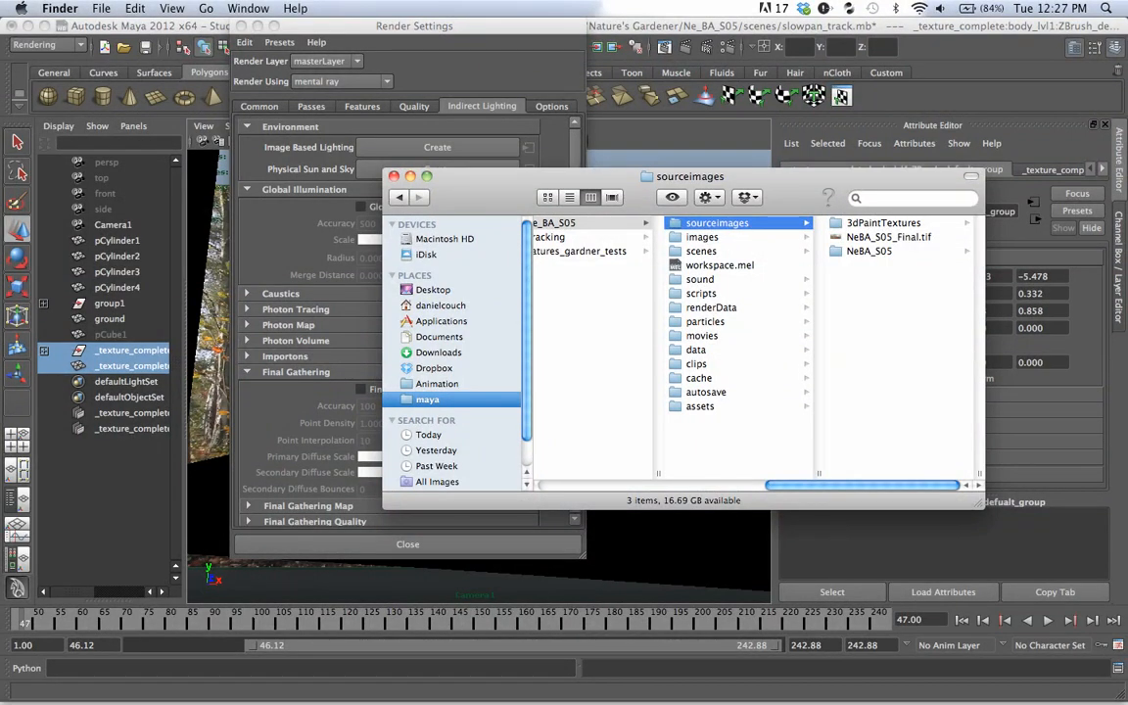
key("super+Tab")
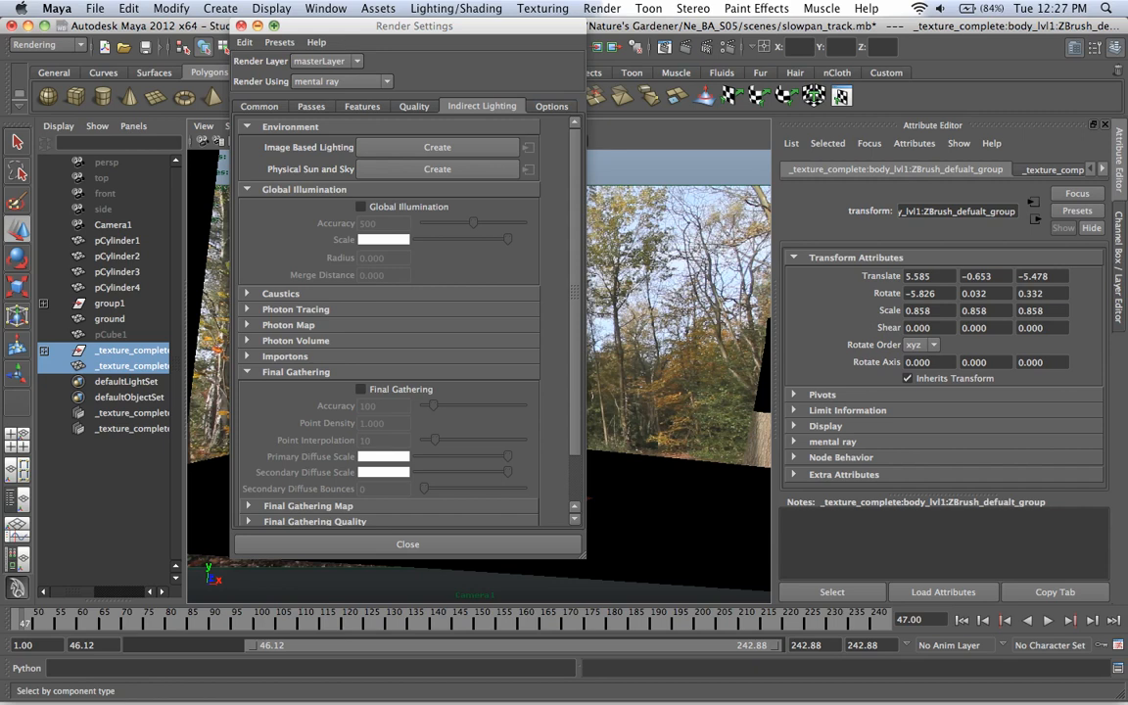
- Hide the proxy cube pCube1 in front of the troll at frame 46.12, checking its visibility along the timeline
left_click(242, 27)
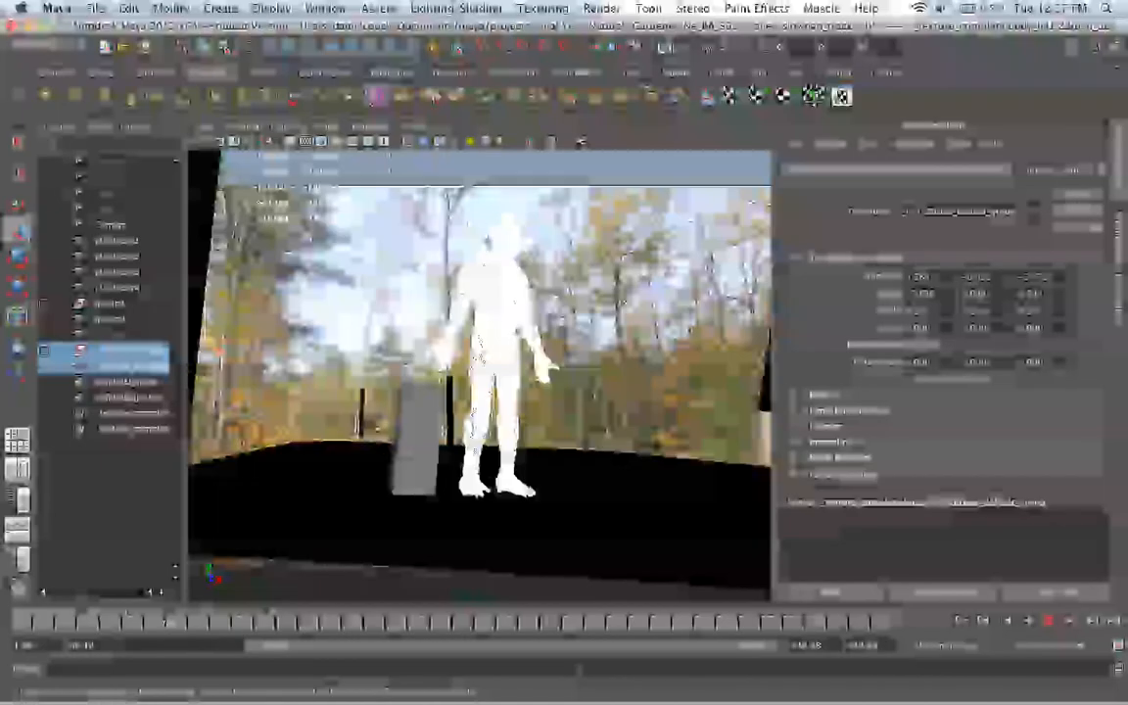
key("Escape")
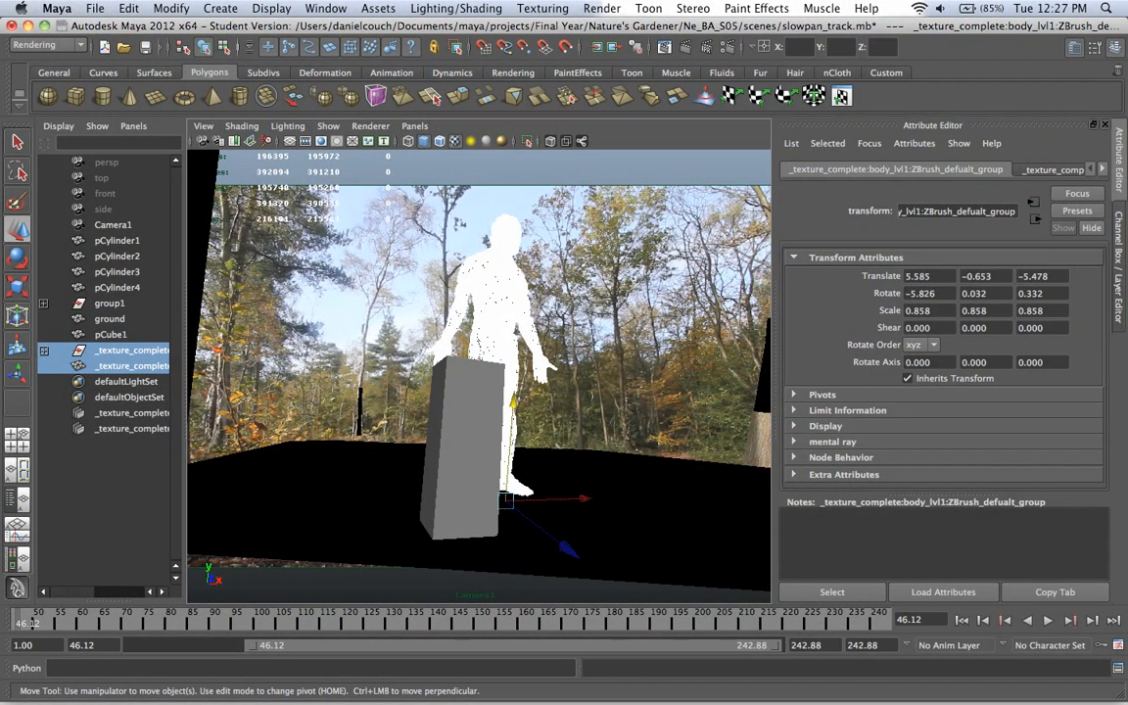
left_click(110, 334)
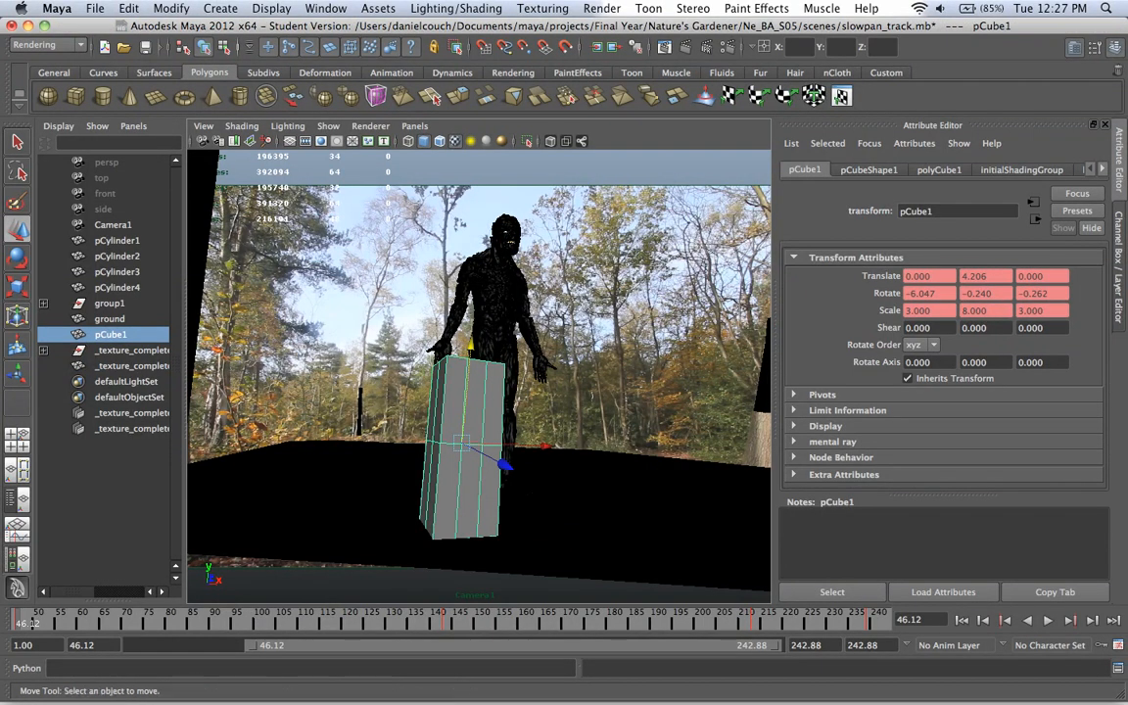
key("Delete")
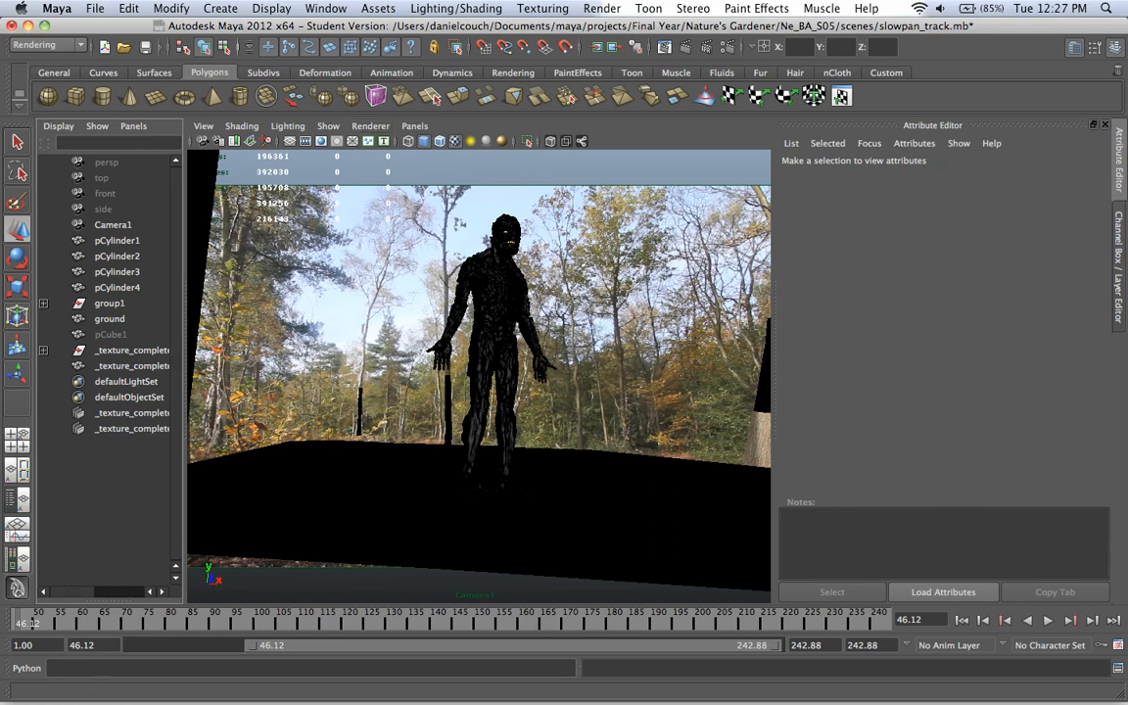
left_click(83, 623)
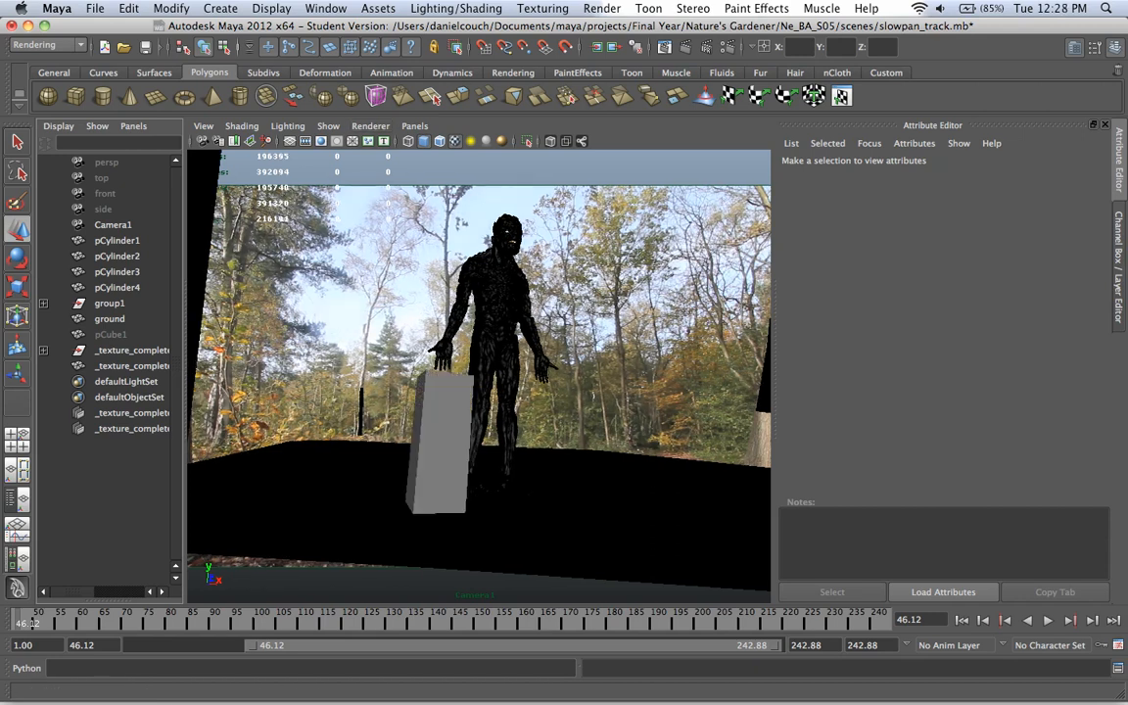
left_click(35, 623)
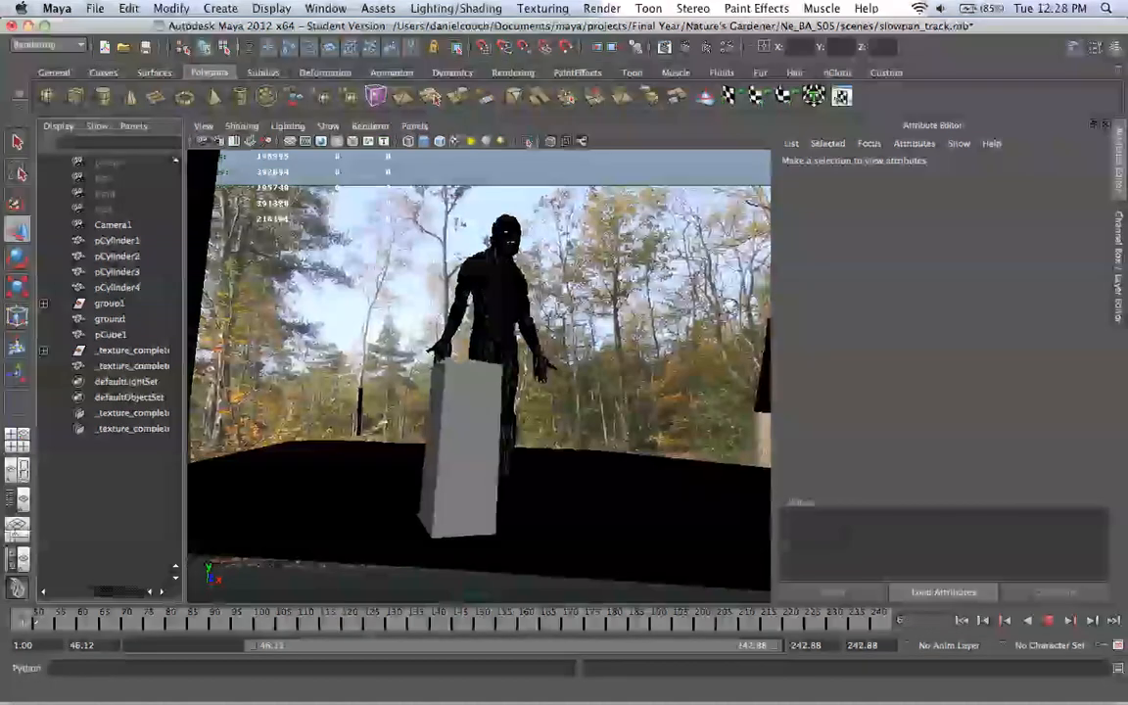
key("Escape")
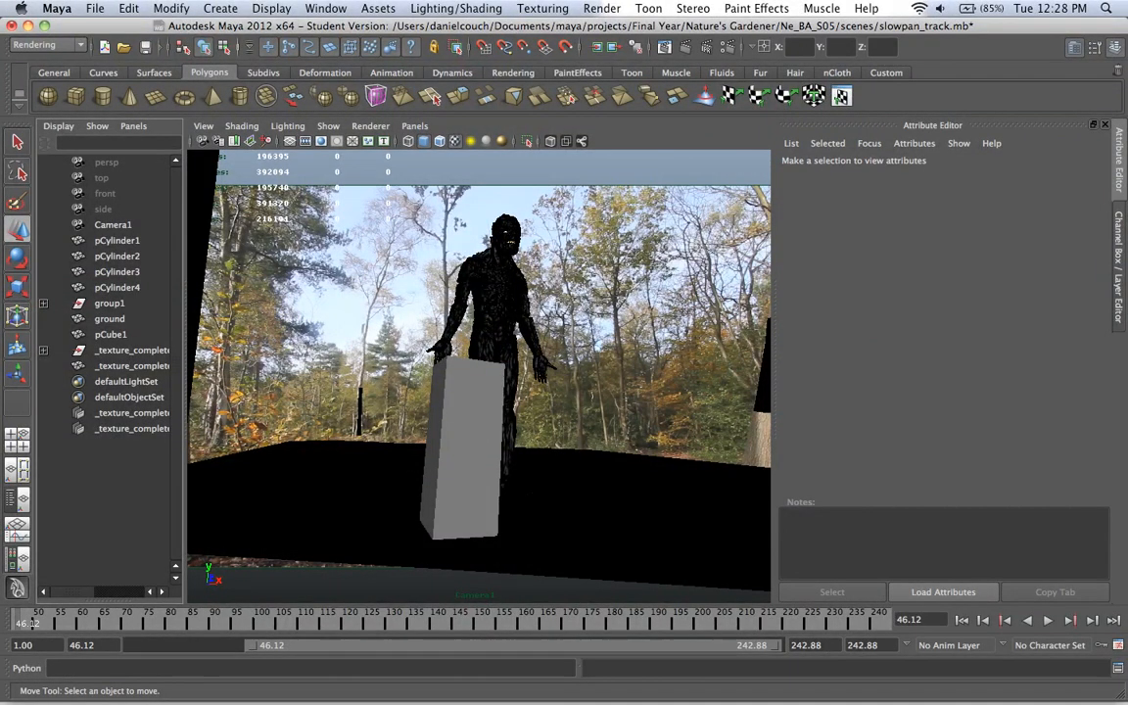
left_click(111, 335)
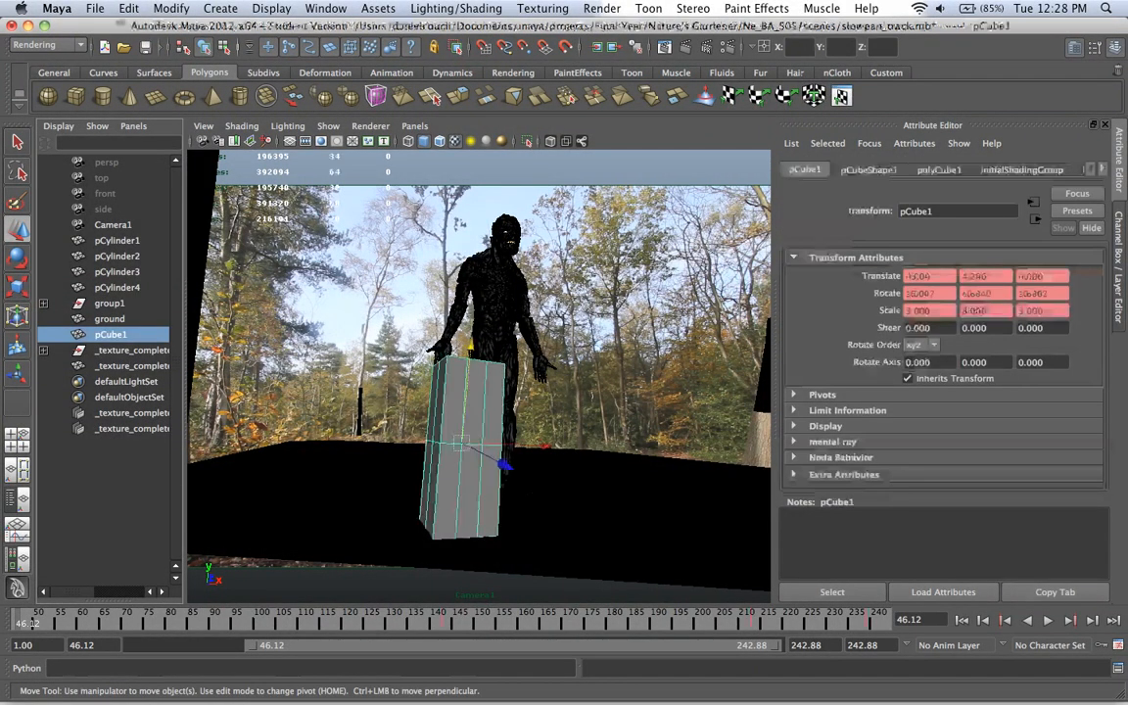
key("ctrl+h")
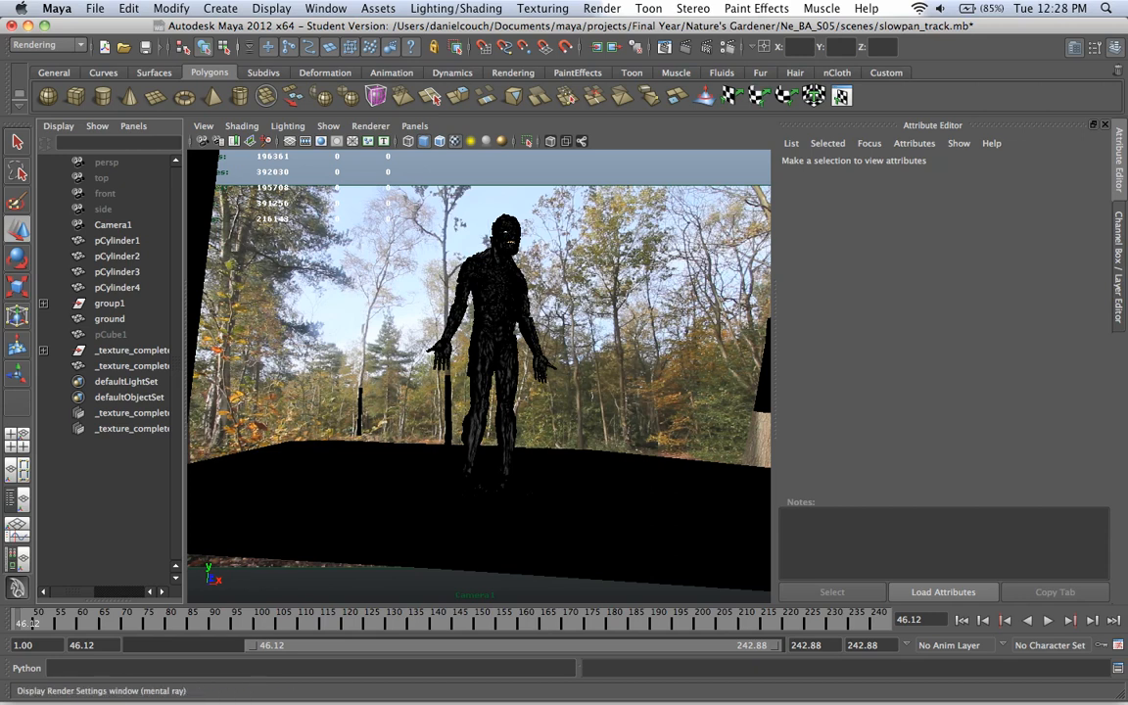
- Create mental ray image-based lighting from NeBA_S05_Final.tif in the project's sourceimages folder and enable Final Gathering
left_click(655, 44)
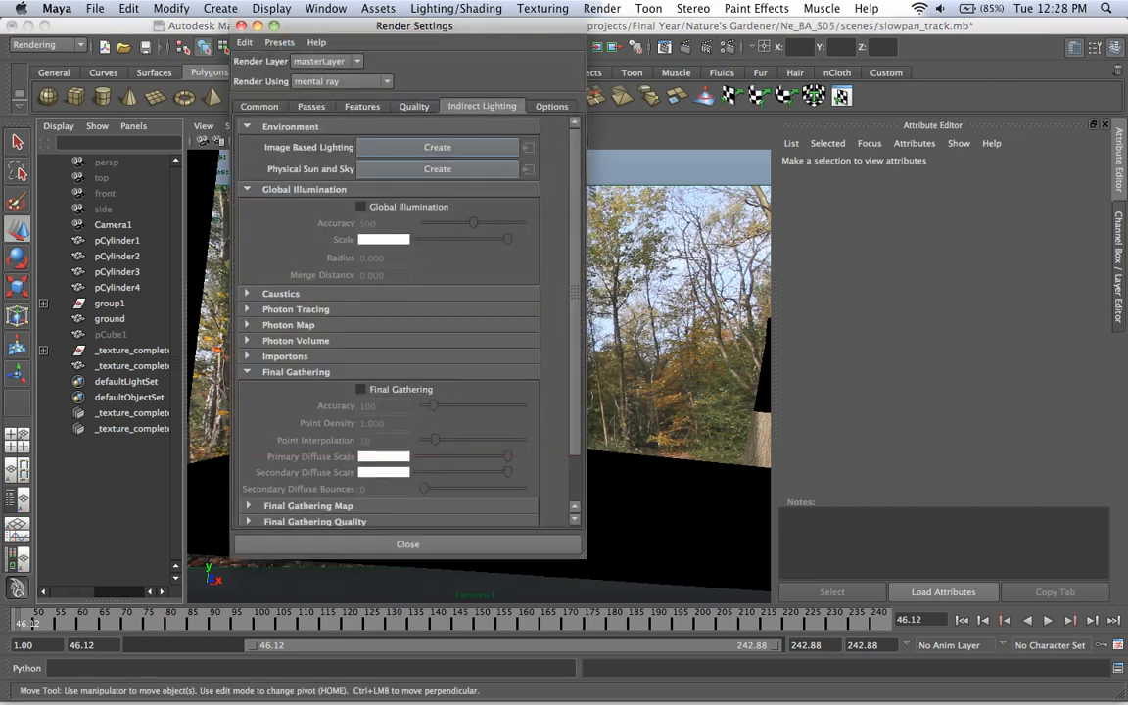
left_click(437, 146)
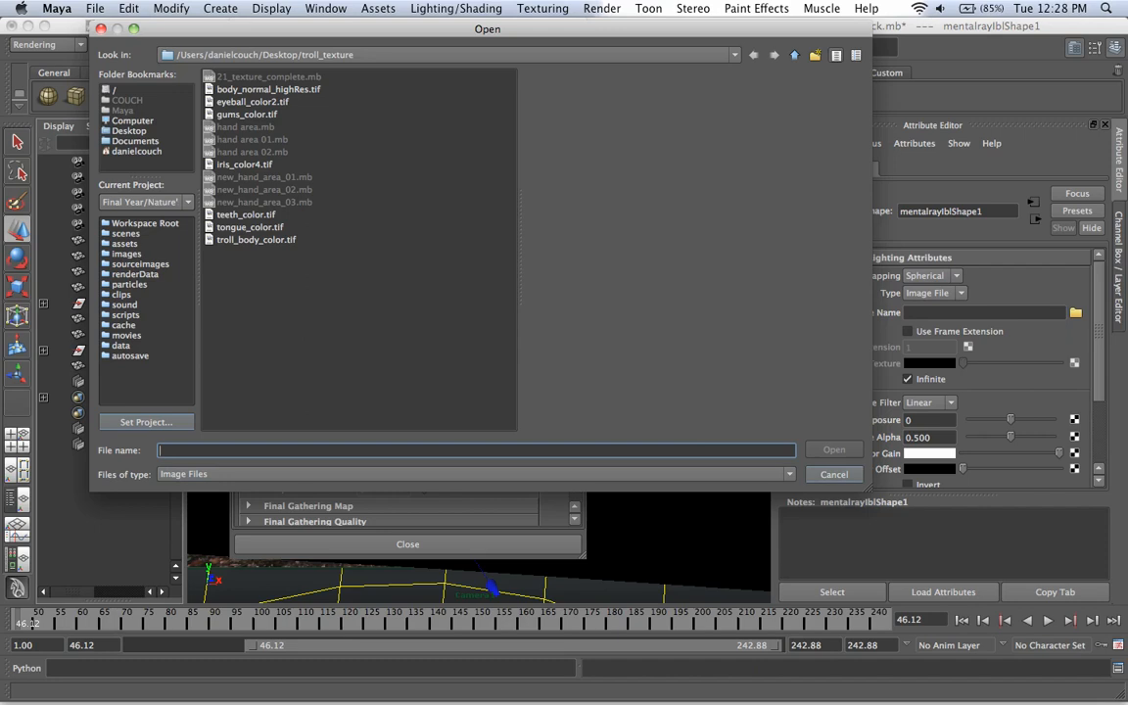
left_click(140, 264)
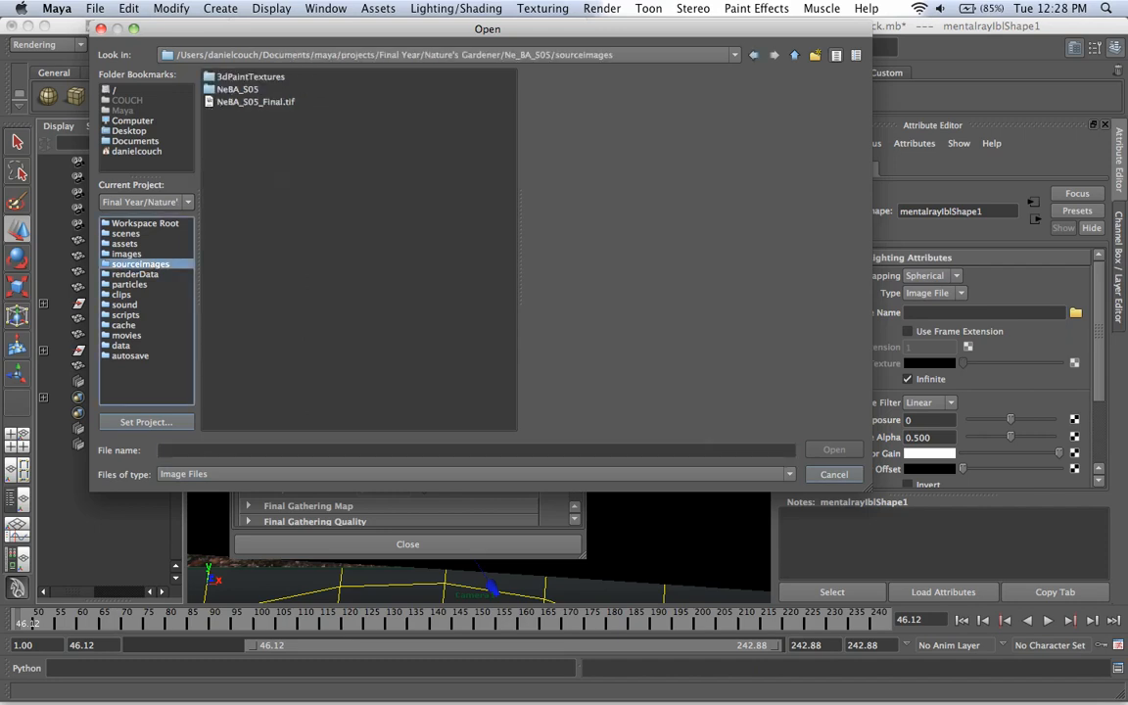
left_click(255, 102)
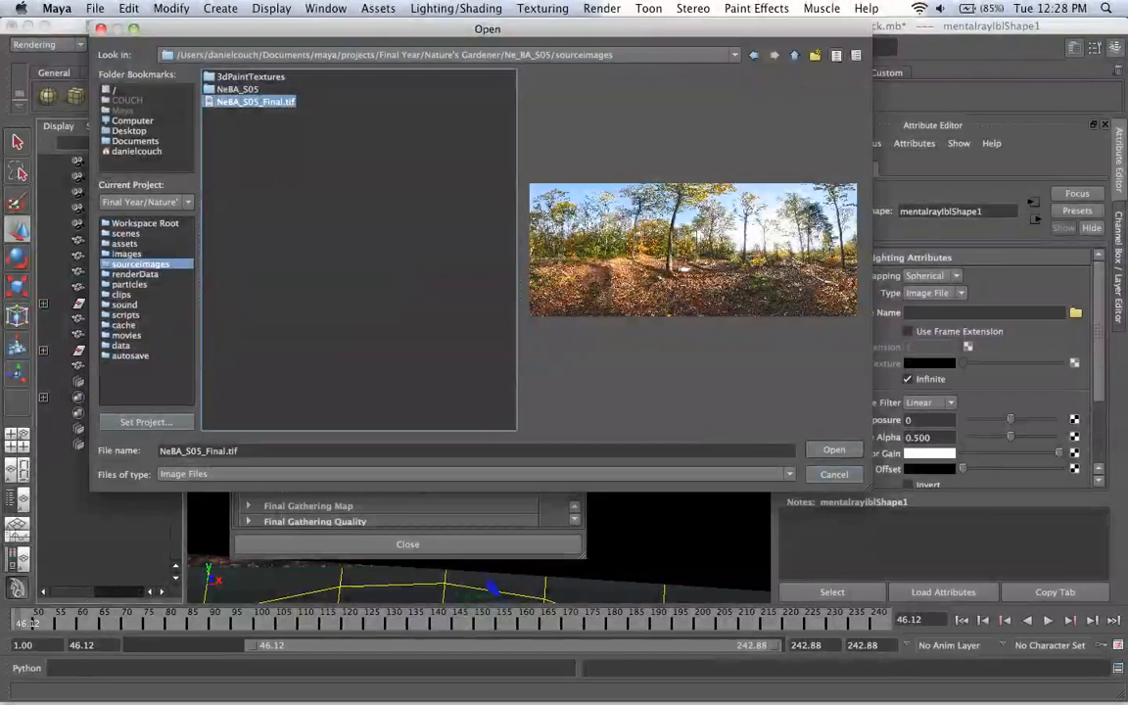
left_click(835, 451)
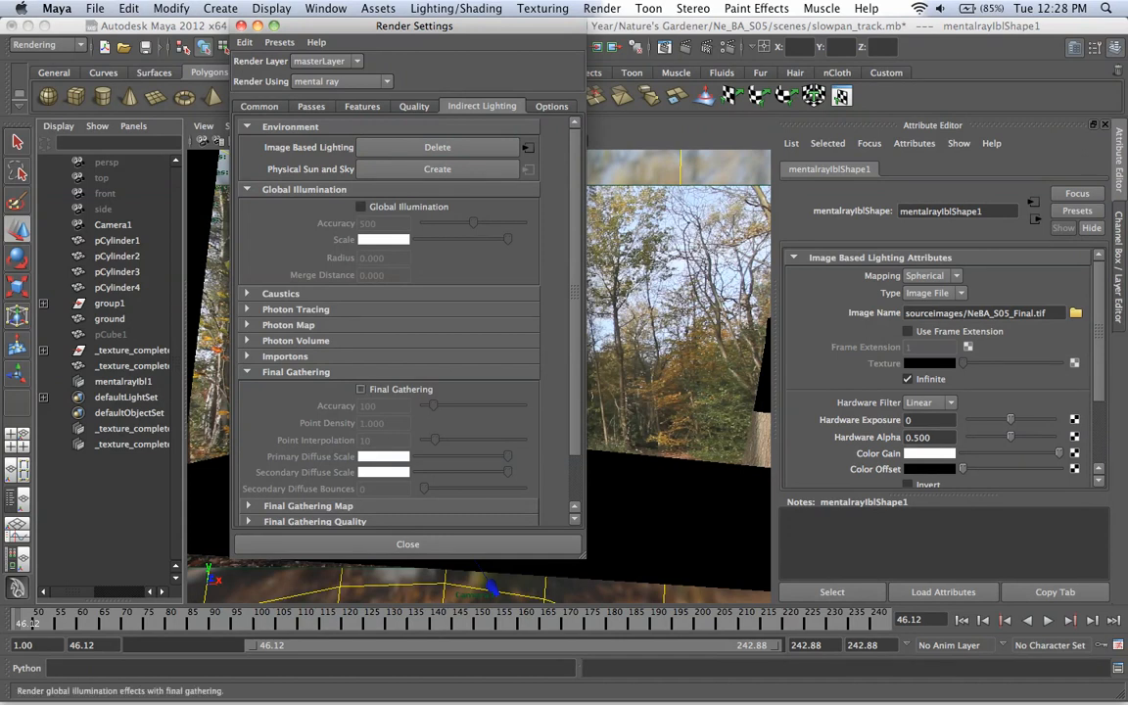
left_click(360, 389)
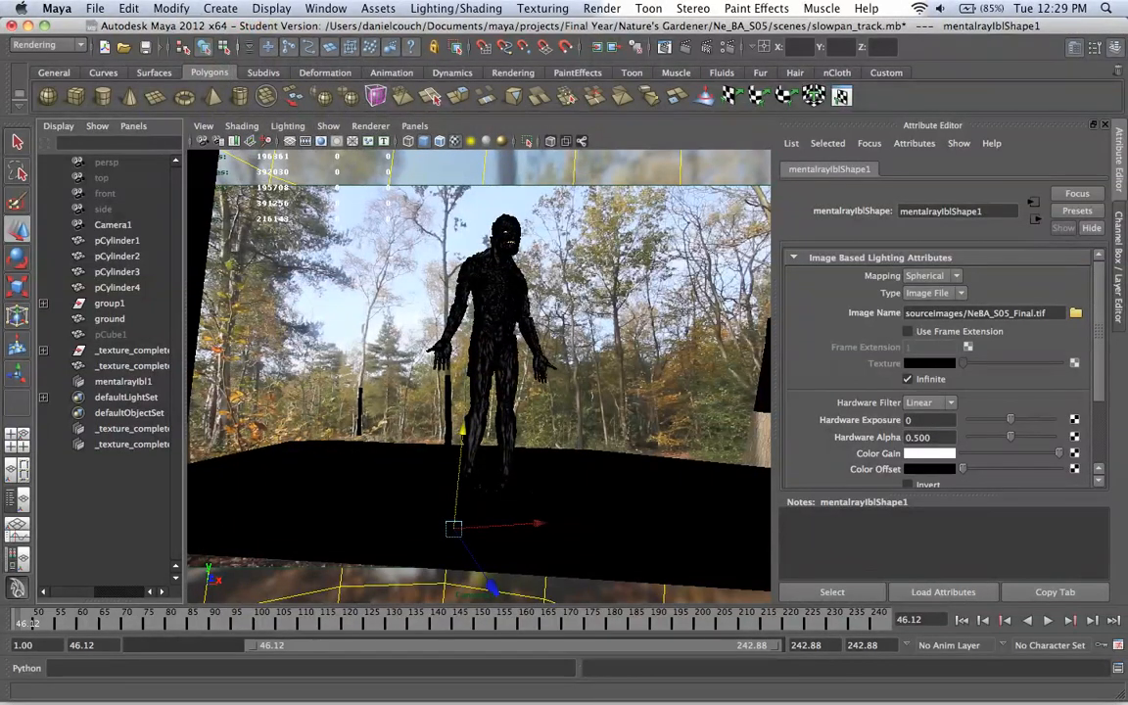
- Switch the viewport to the persp camera and examine the panorama mapped on the image-based lighting sphere from outside
left_click(414, 125)
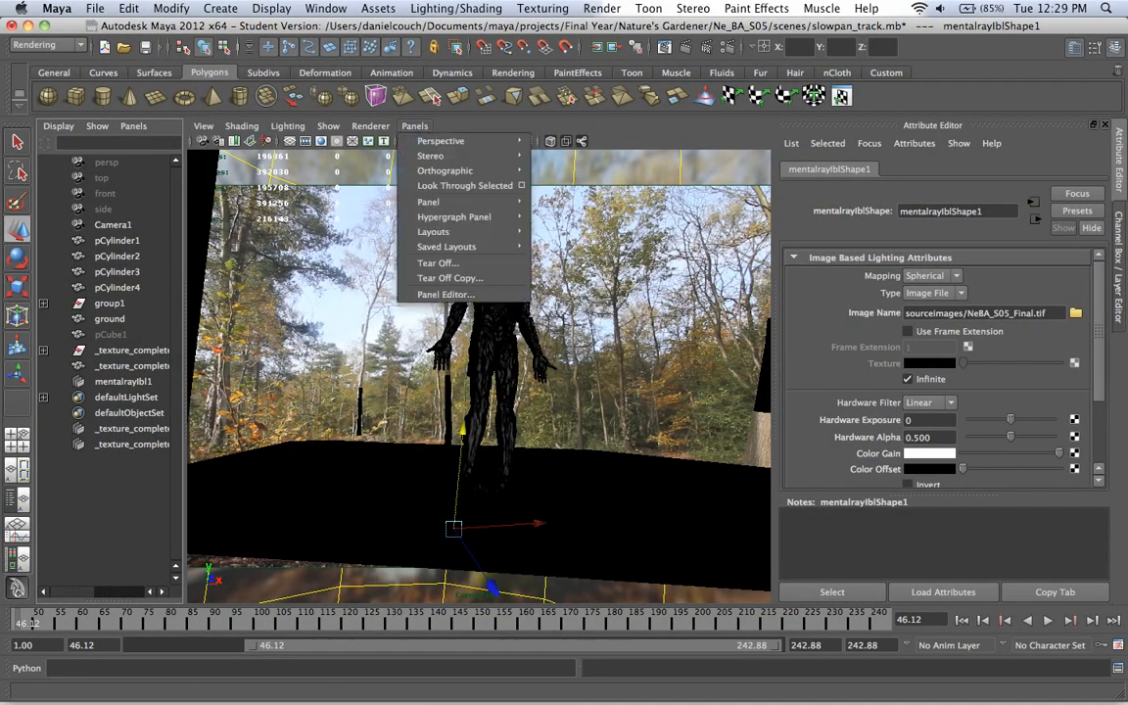
mouse_move(432, 139)
left_click(559, 157)
scroll(589, 320, "down", 10)
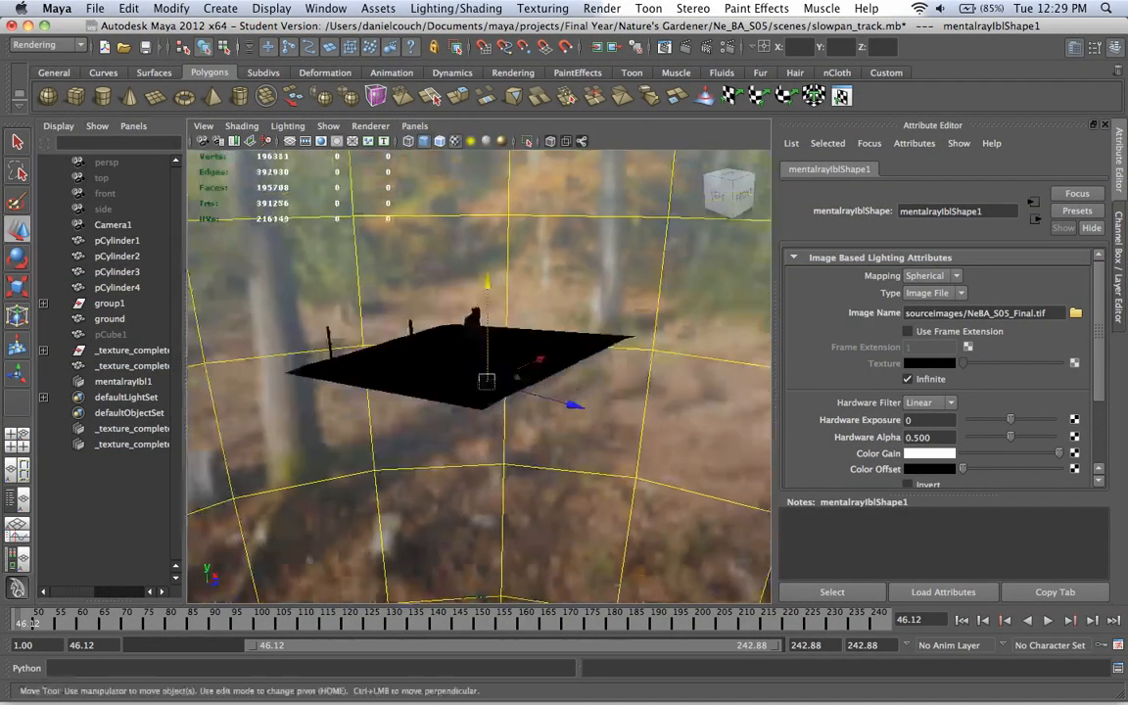
left_click_drag(676, 355, 88, 344, "alt")
scroll(588, 353, "down", 10)
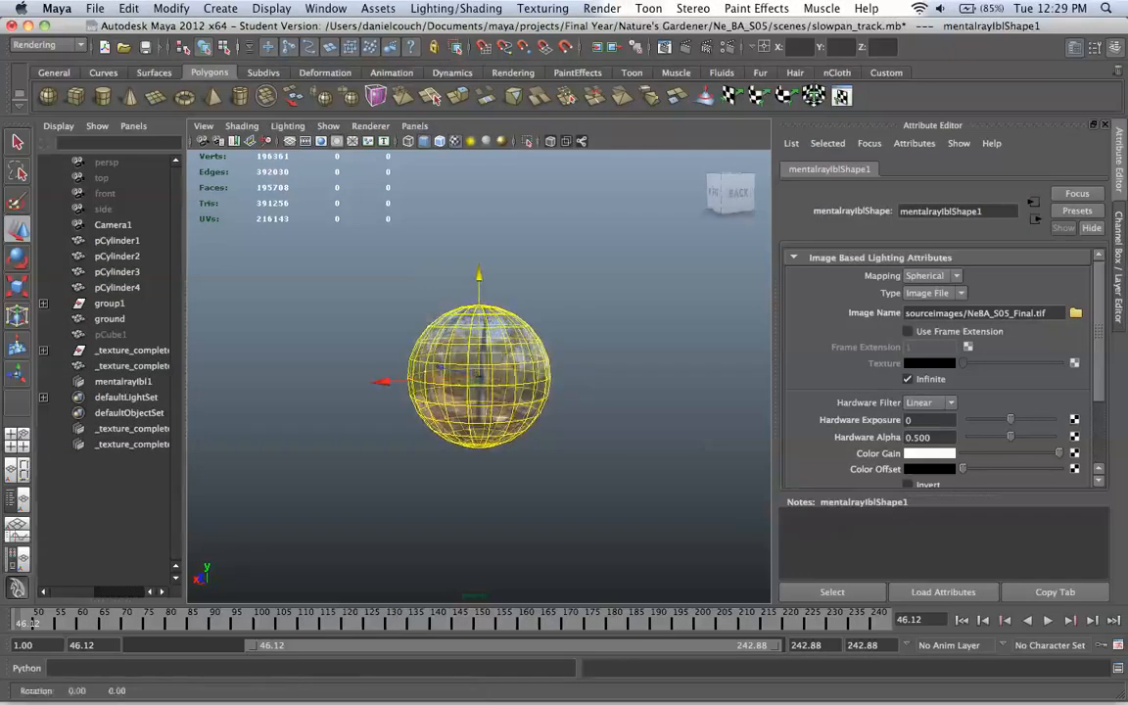
left_click_drag(411, 364, 303, 364, "alt")
left_click_drag(381, 363, 347, 372, "alt")
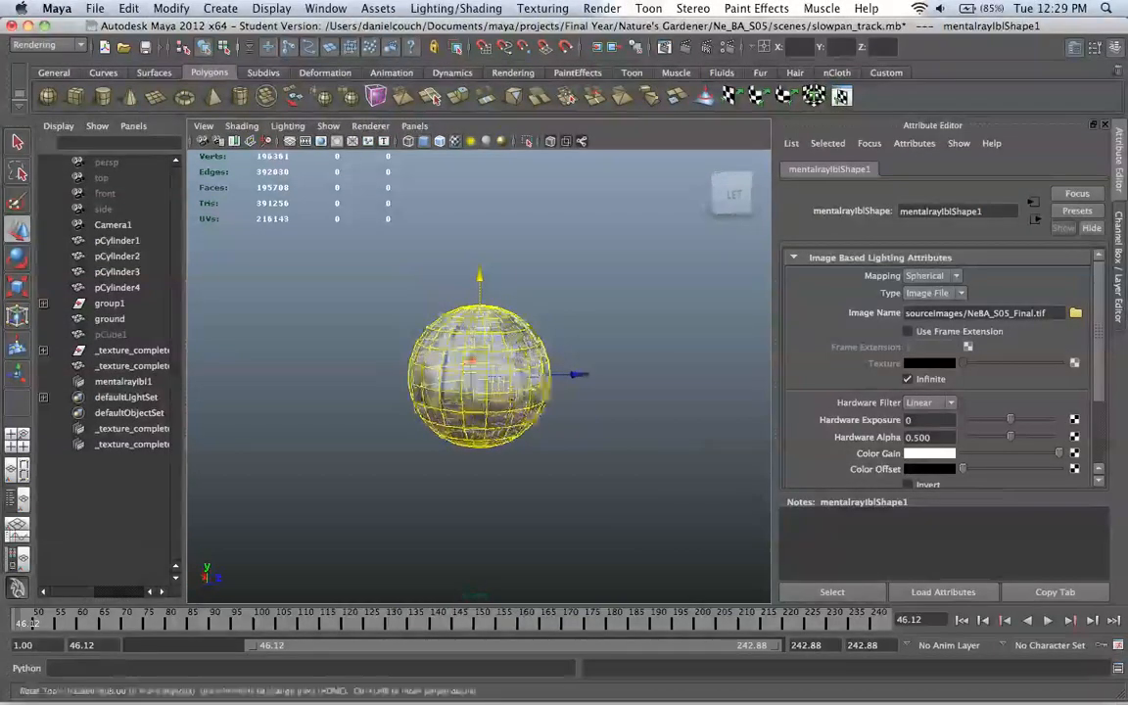
scroll(478, 375, "up", 10)
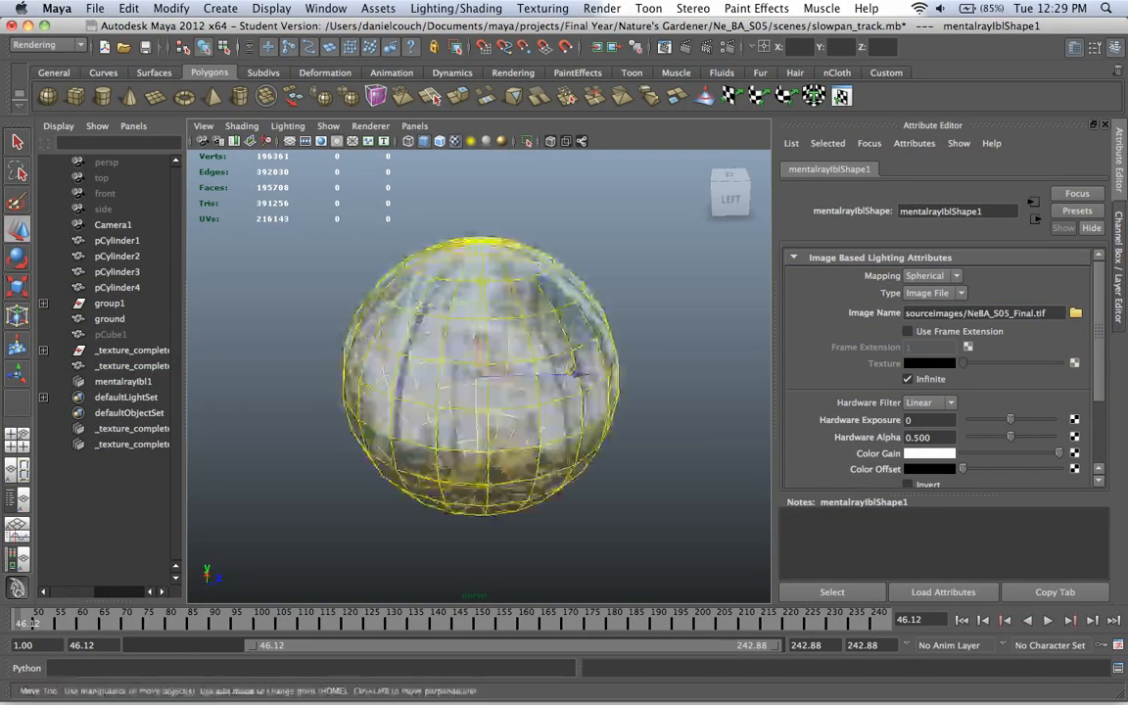
left_click_drag(470, 372, 352, 392, "alt")
scroll(478, 375, "down", 10)
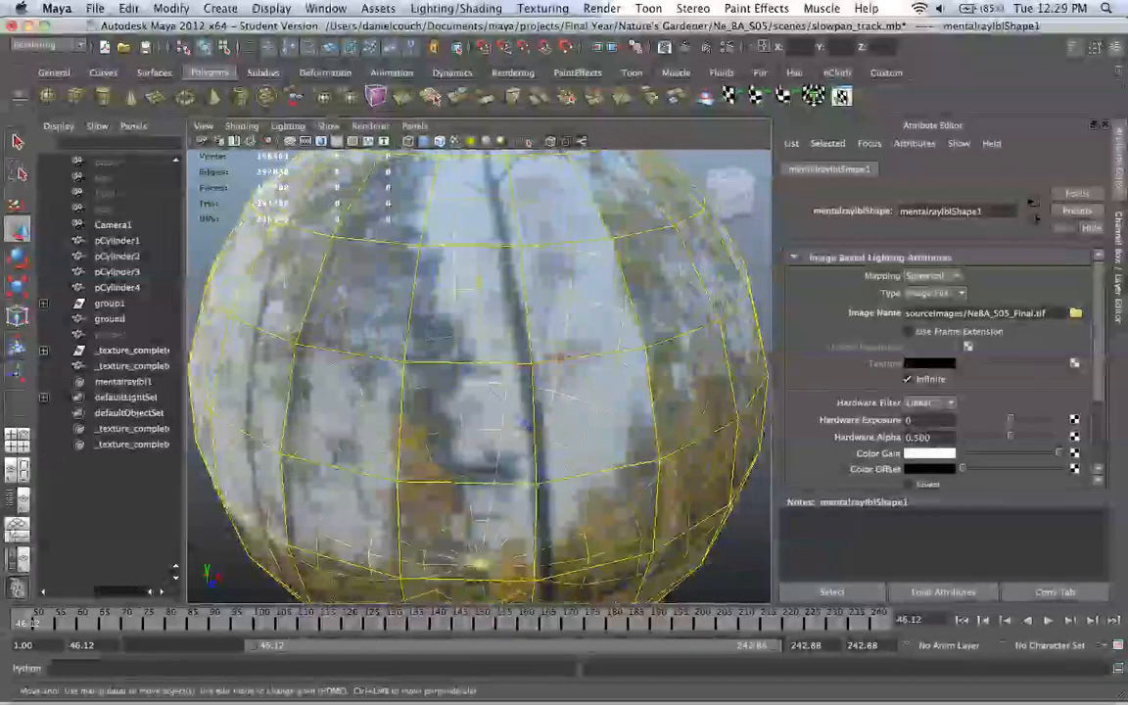
left_click_drag(469, 375, 392, 375, "alt")
- Examine how the troll, proxy cylinders and ground sit inside the image-based lighting sphere in the persp view
scroll(479, 375, "up", 10)
scroll(479, 375, "down", 10)
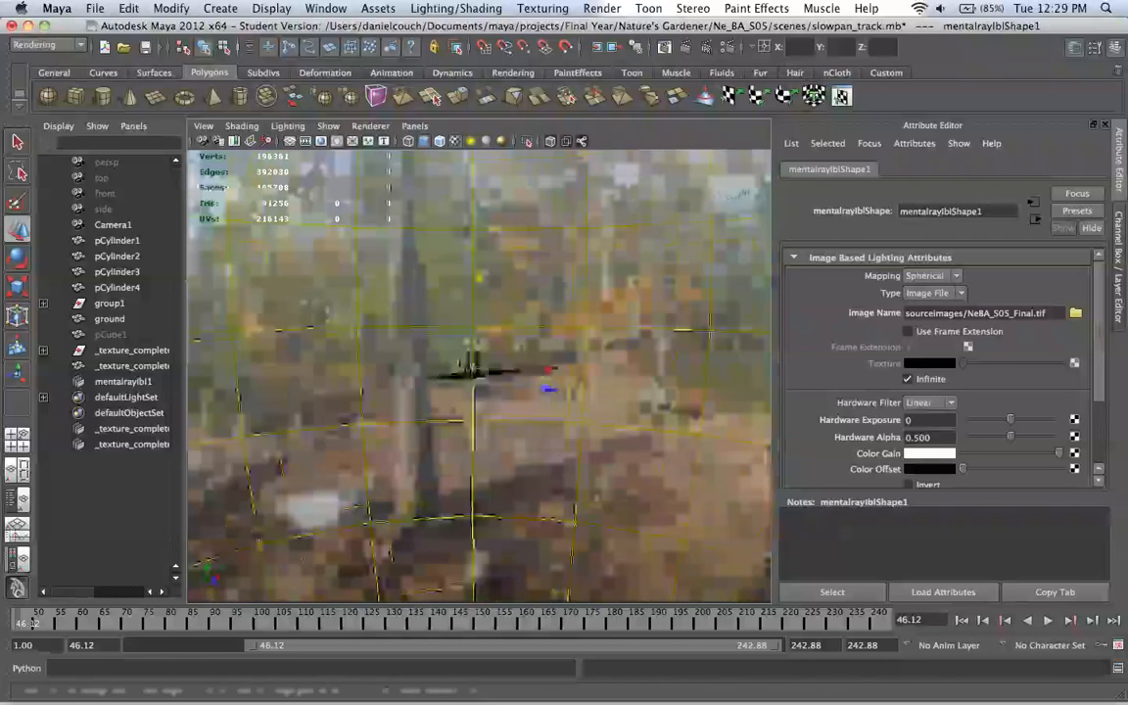
left_click_drag(470, 375, 323, 377, "alt")
scroll(479, 375, "up", 10)
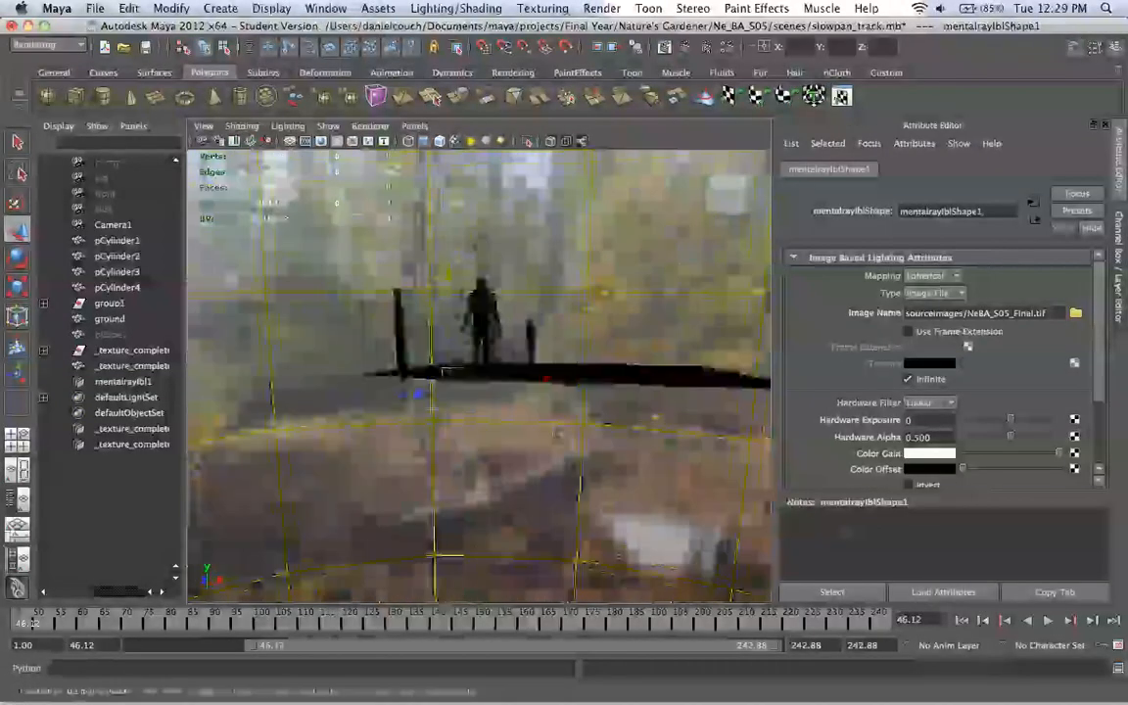
middle_click_drag(478, 372, 483, 513, "alt")
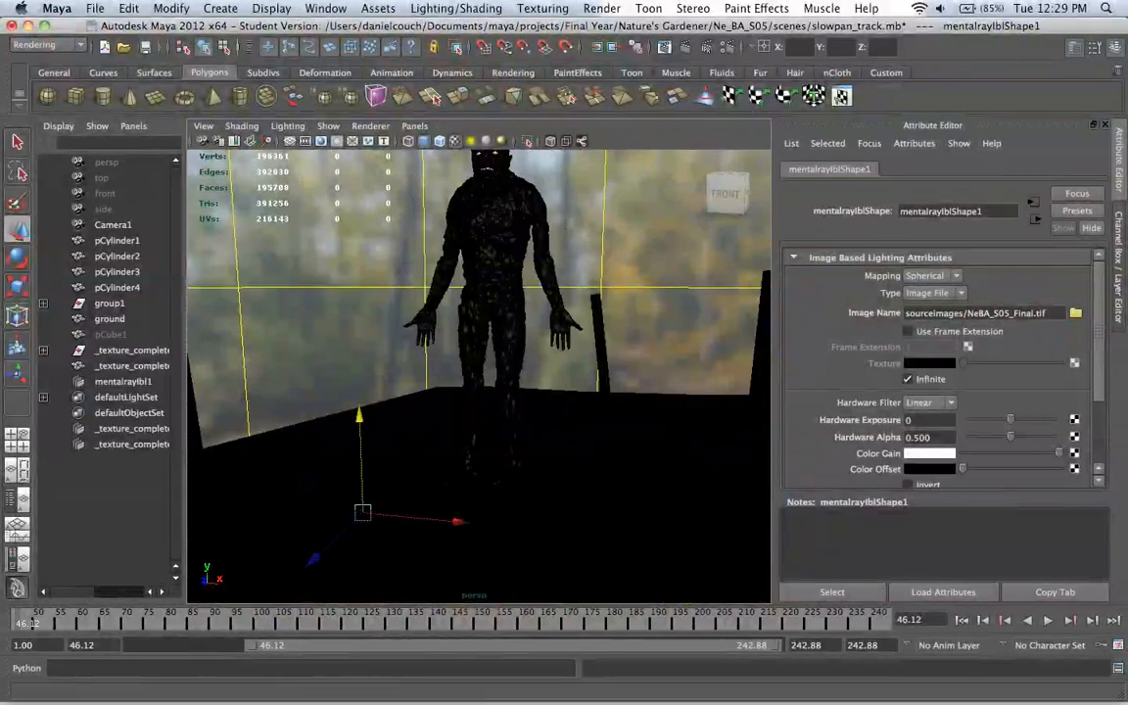
scroll(479, 375, "down", 5)
left_click_drag(479, 375, 509, 338, "alt")
scroll(482, 416, "up", 10)
scroll(612, 441, "down", 10)
scroll(612, 440, "down", 8)
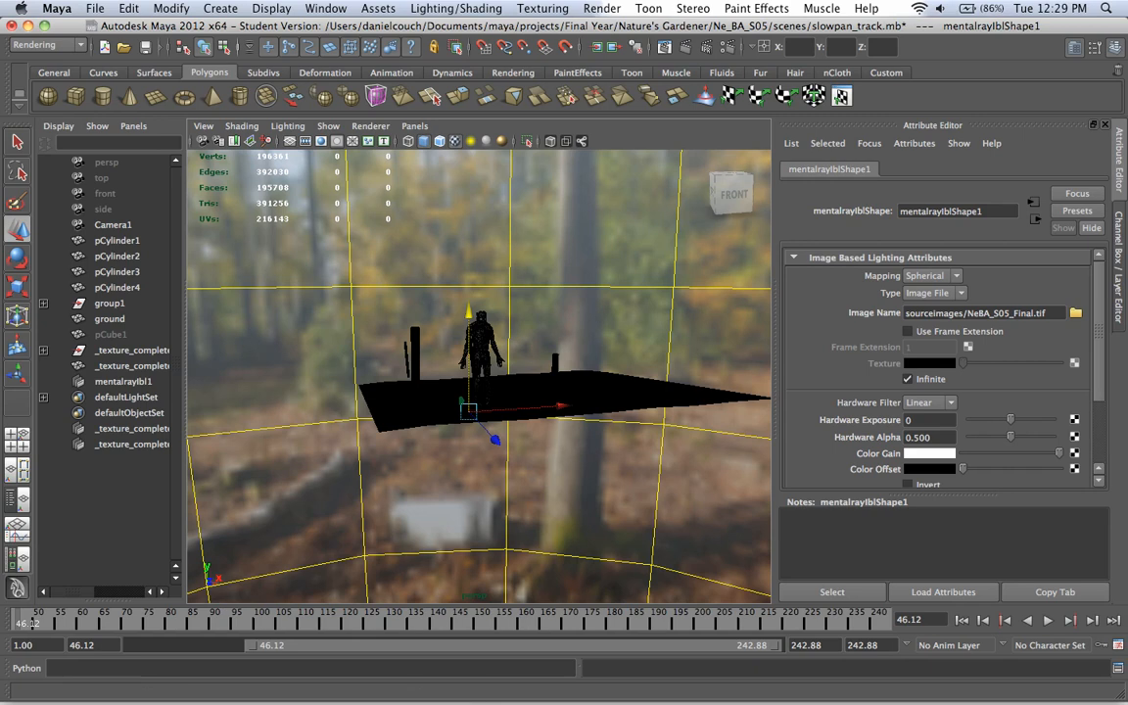
scroll(479, 376, "up", 8)
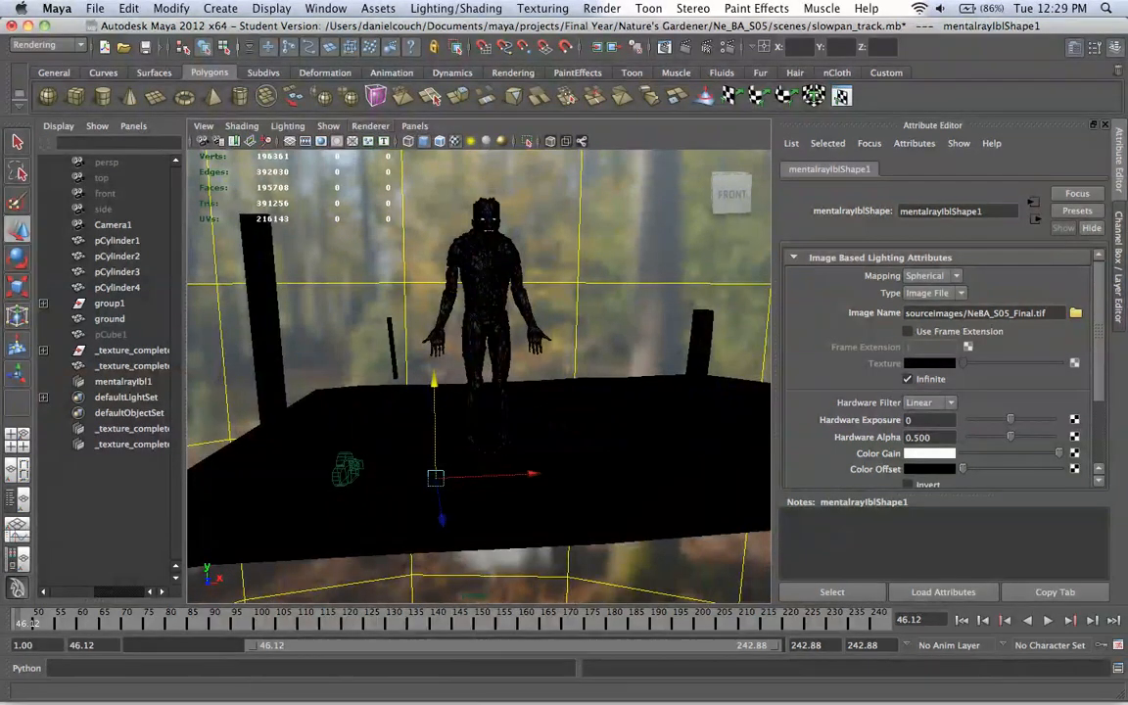
left_click(414, 125)
mouse_move(443, 141)
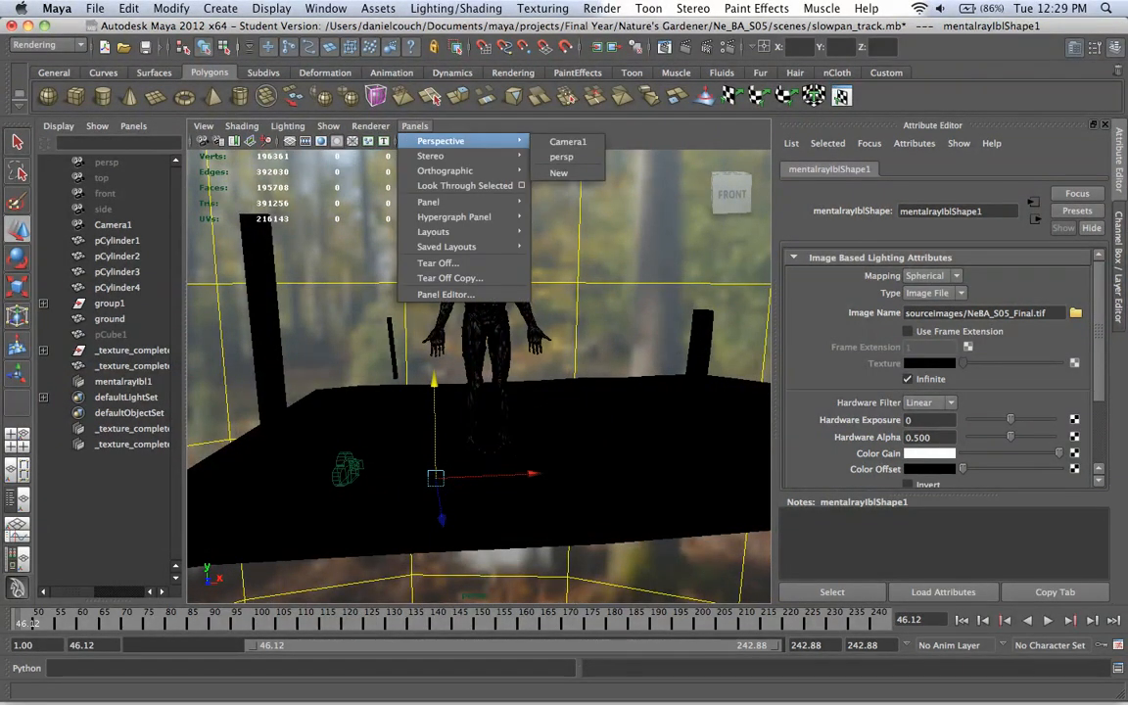
left_click(561, 156)
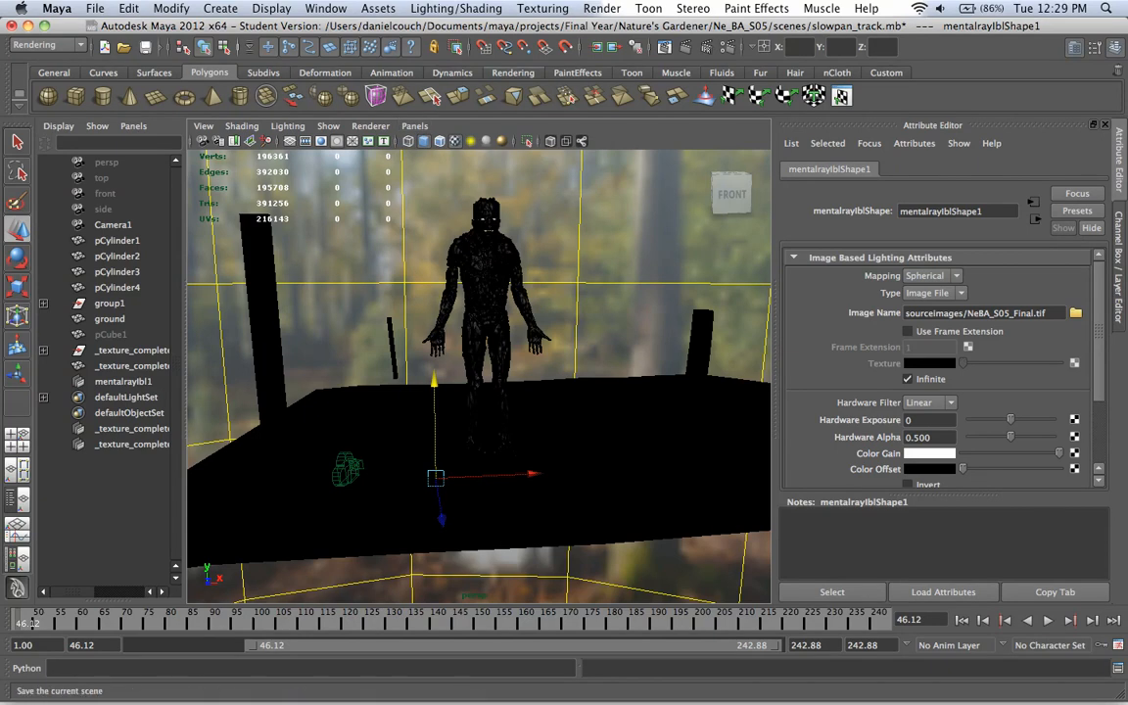
- Create a directional light at the origin and scale it uniformly to about 12.039 so it is easy to see
left_click(513, 72)
left_click(74, 96)
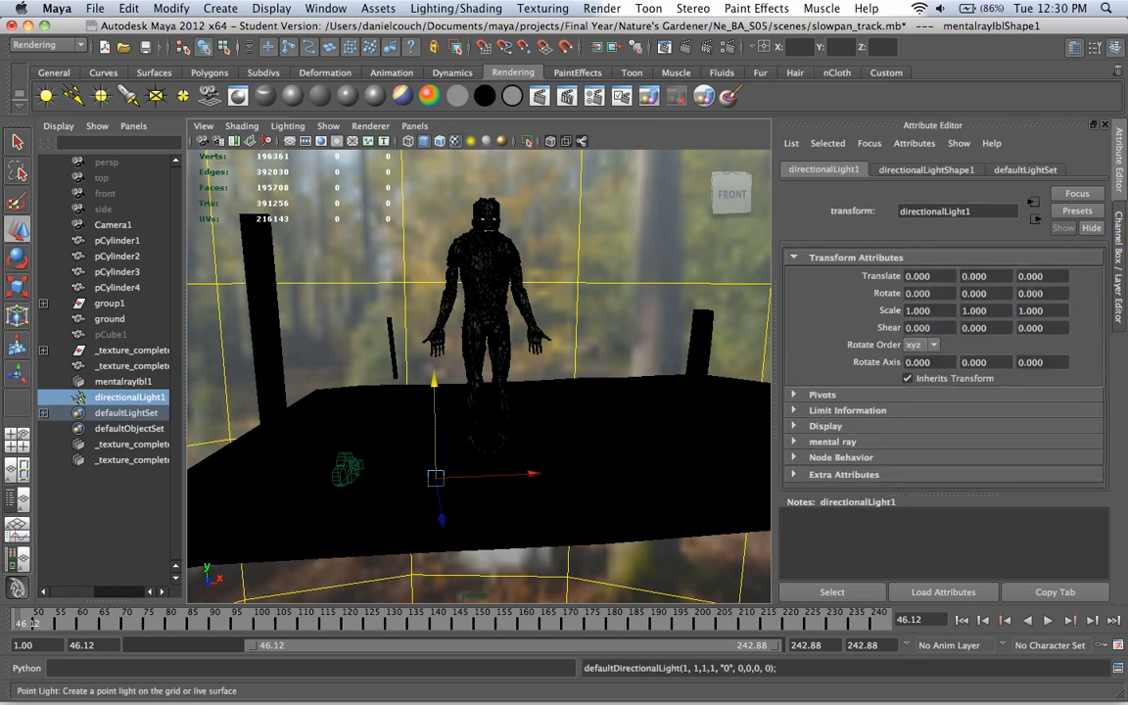
key("r")
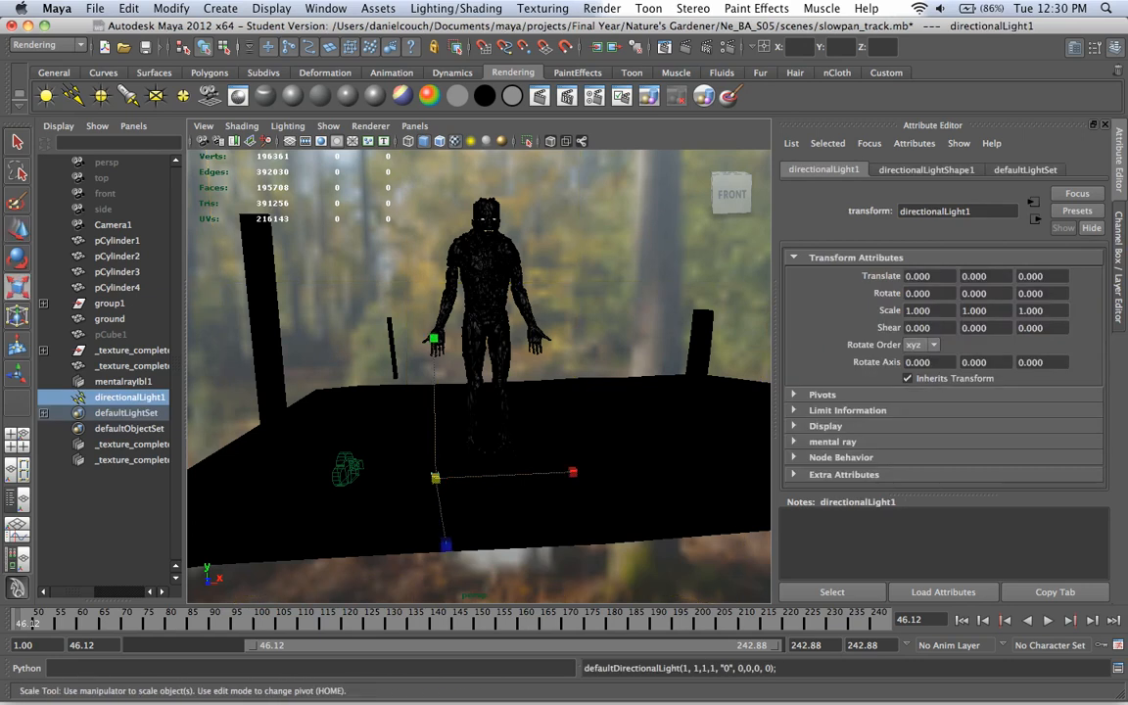
key("e")
key("r")
left_click_drag(436, 478, 744, 472)
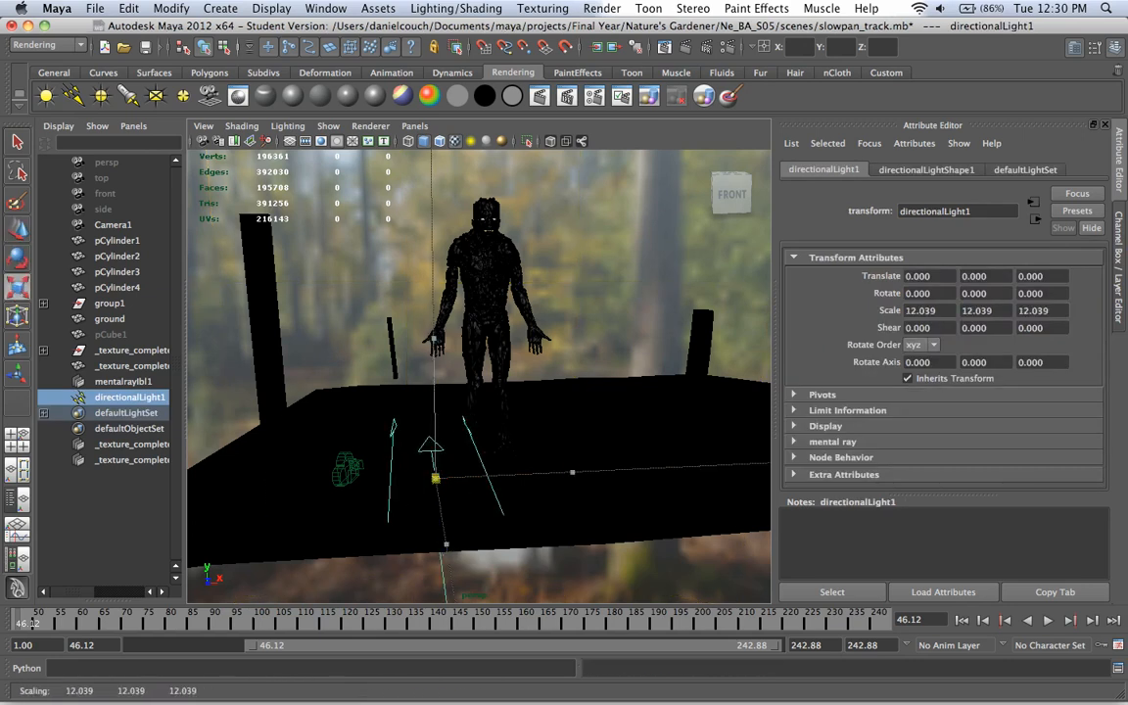
key("w")
scroll(479, 376, "down", 10)
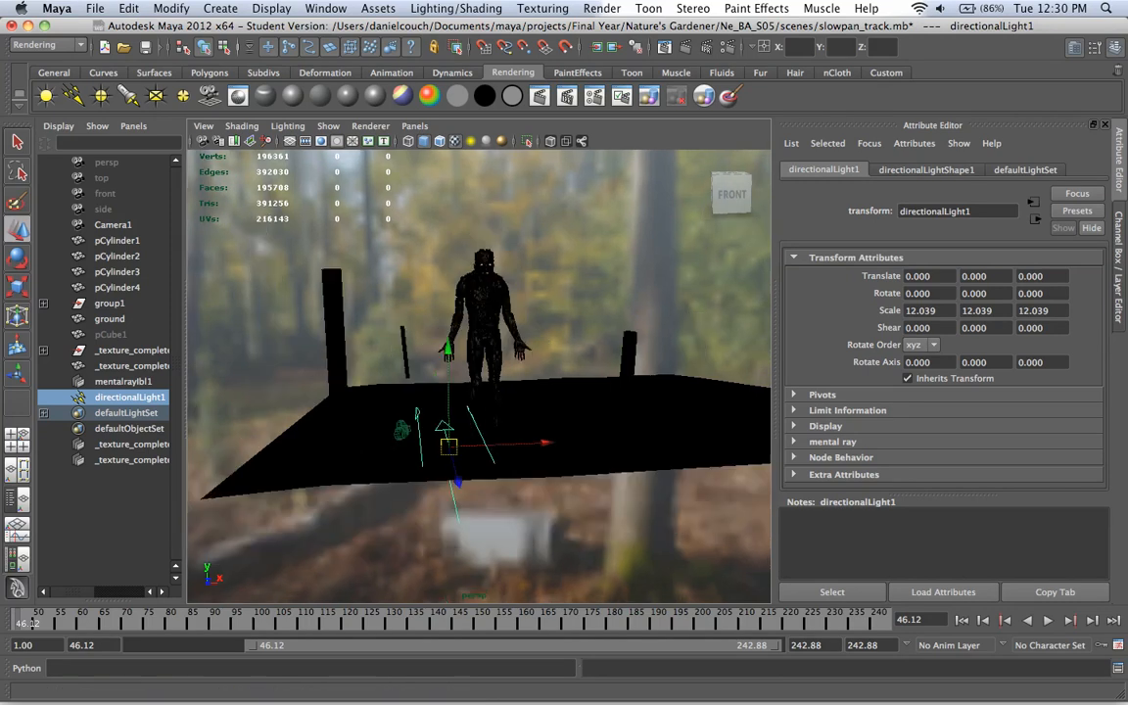
left_click_drag(558, 352, 479, 376, "alt")
scroll(479, 376, "down", 20)
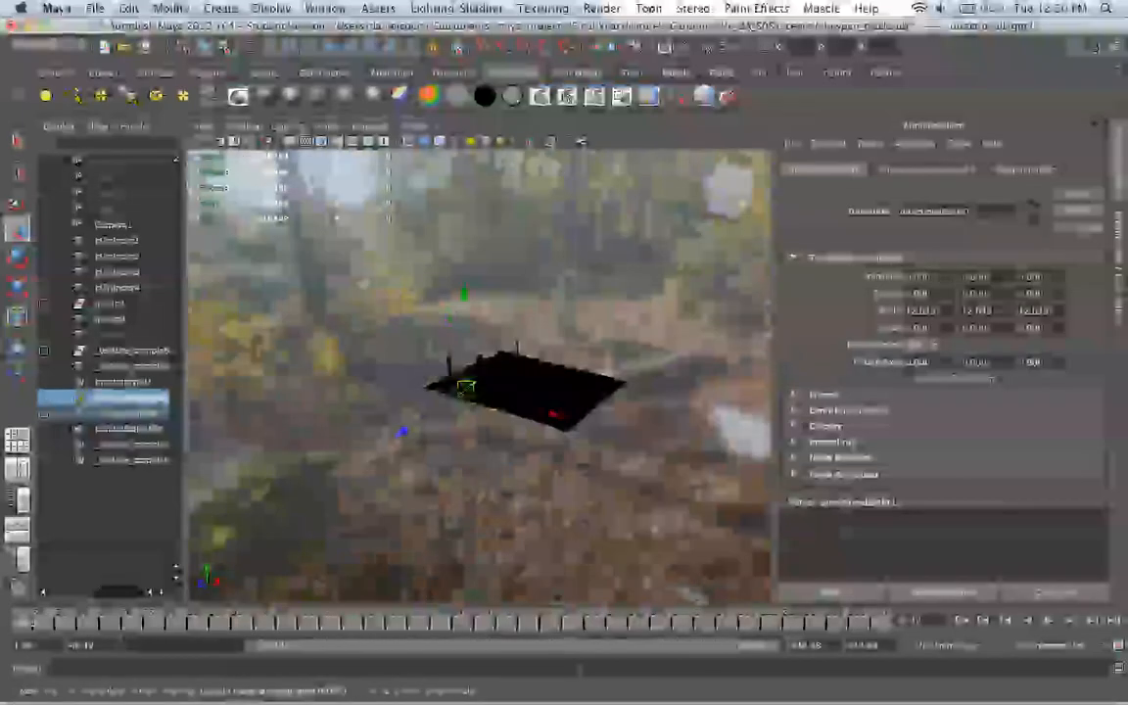
scroll(479, 376, "up", 15)
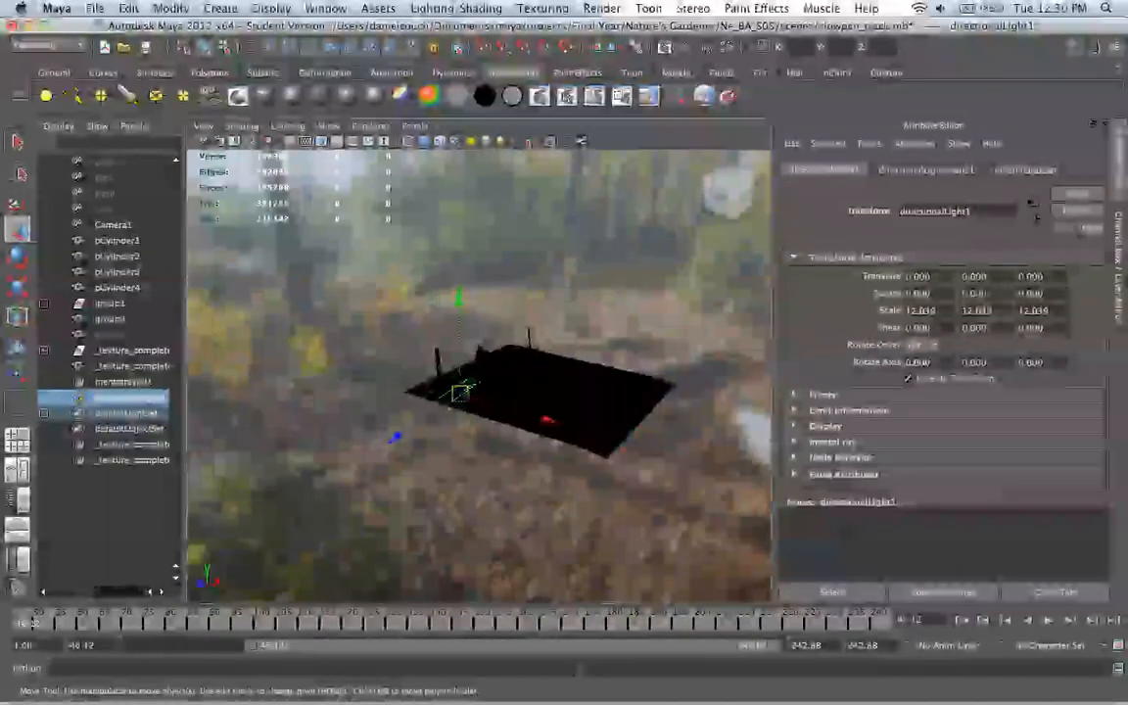
left_click_drag(479, 376, 533, 374, "alt")
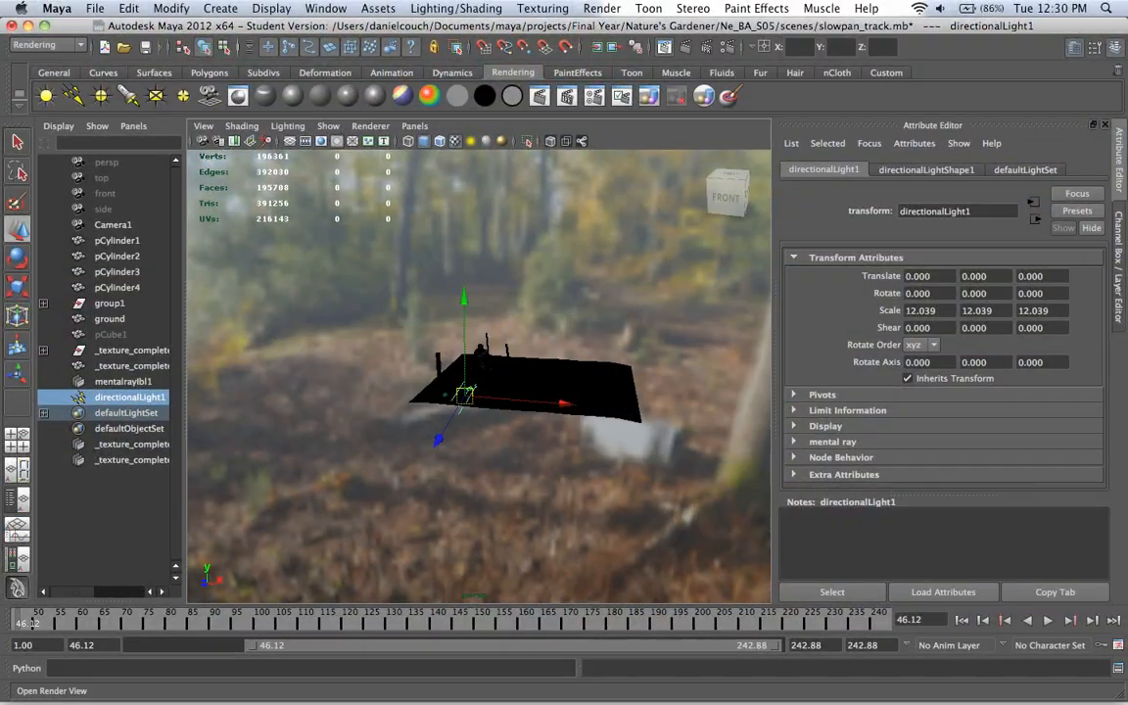
- Examine the existing troll render against the forest footage to judge which side the sunlight should come from
left_click(598, 46)
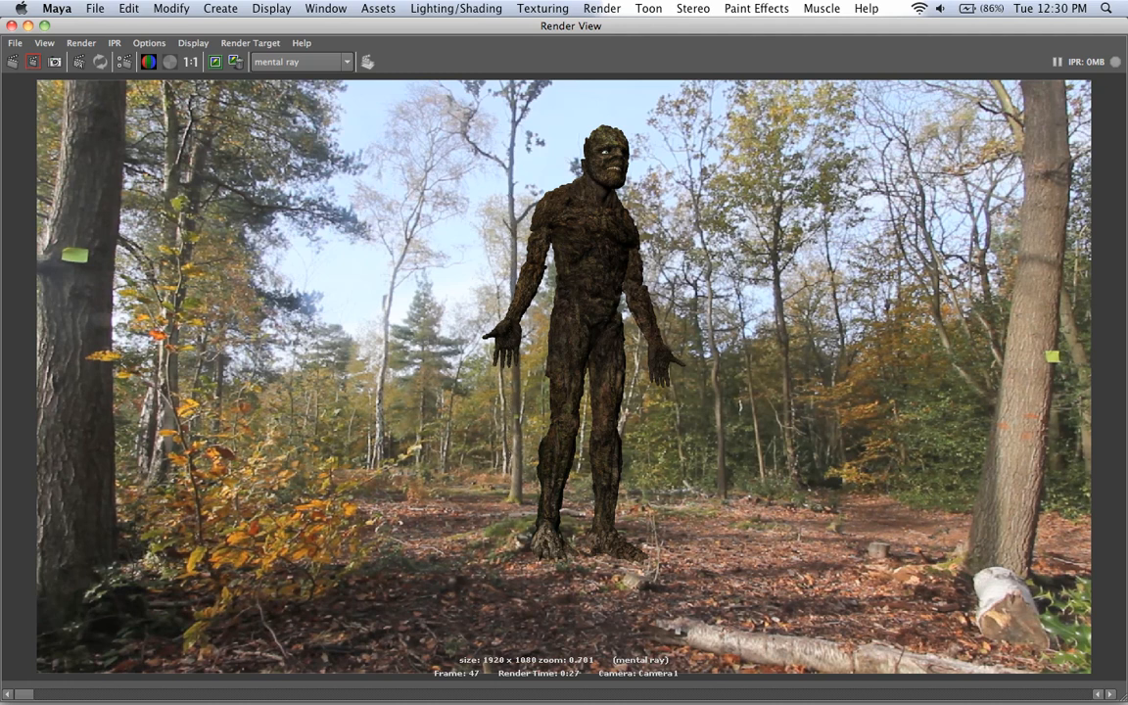
left_click_drag(440, 155, 509, 441)
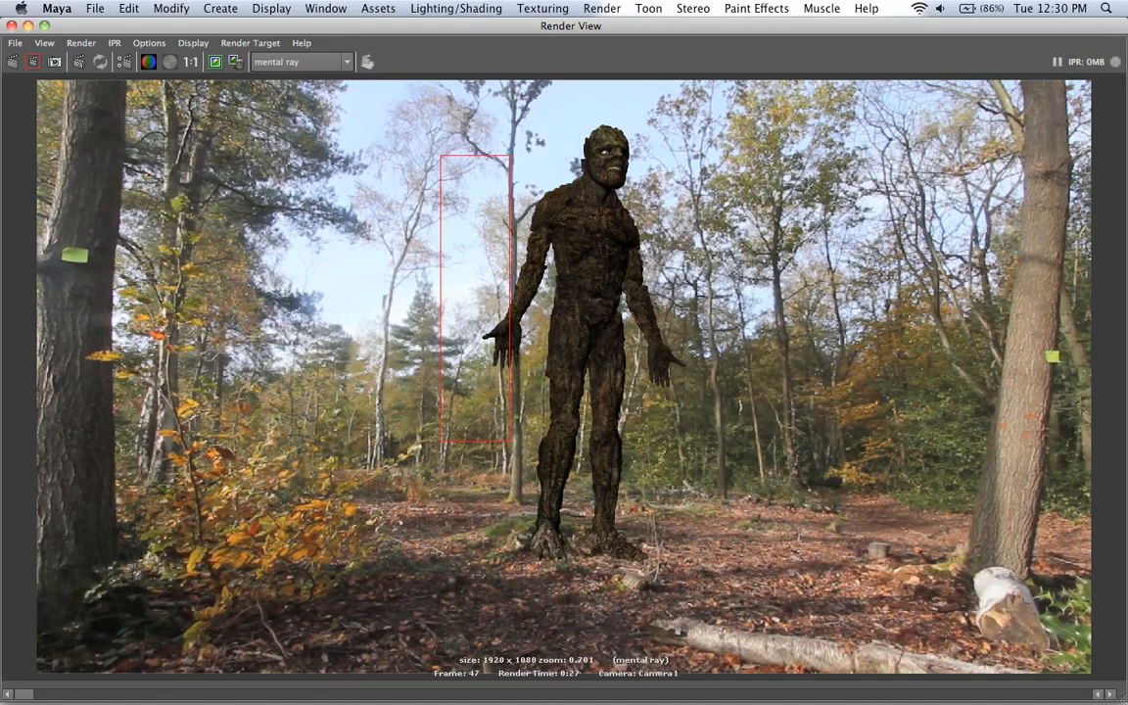
left_click(216, 61)
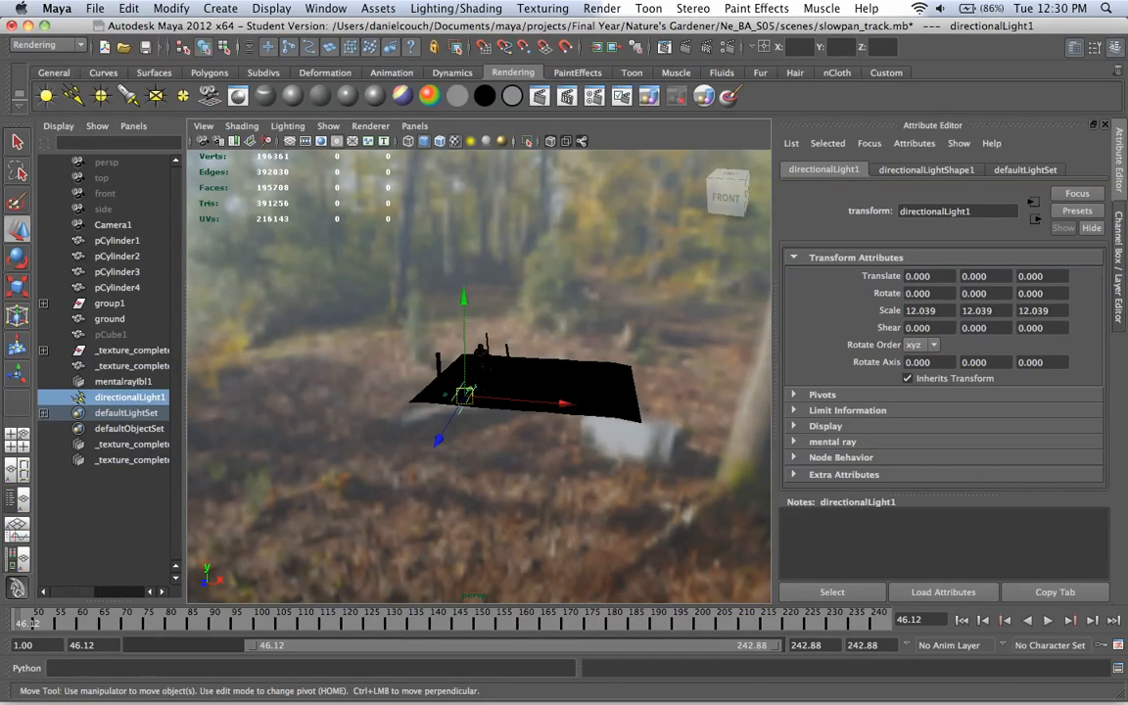
- Raise the directional light to about Y 39.09 and scale it uniformly to about 24.292
left_click_drag(441, 382, 636, 402, "alt")
scroll(480, 376, "up", 5)
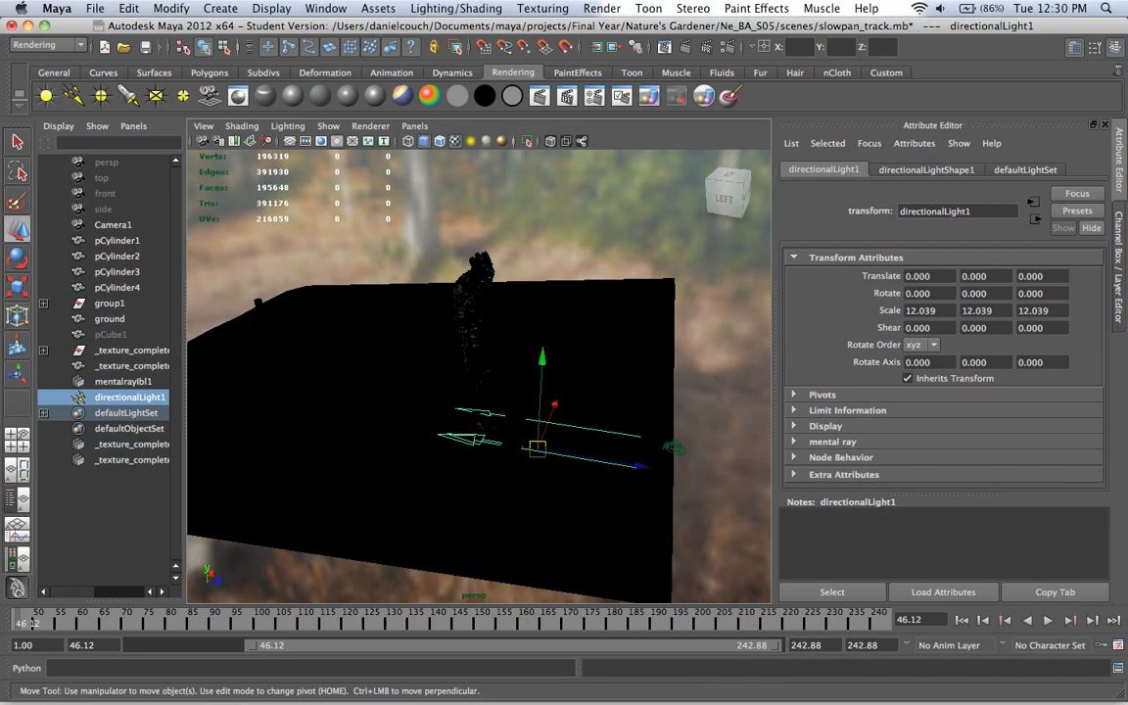
scroll(480, 376, "down", 5)
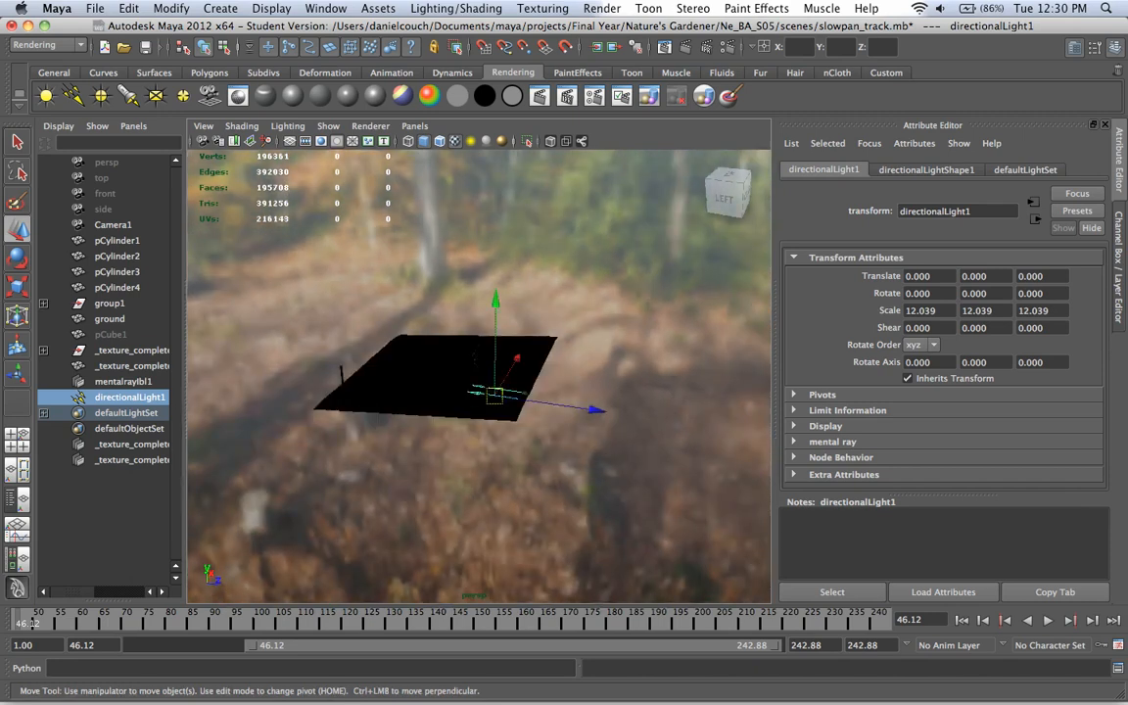
left_click_drag(495, 318, 496, 240)
key("r")
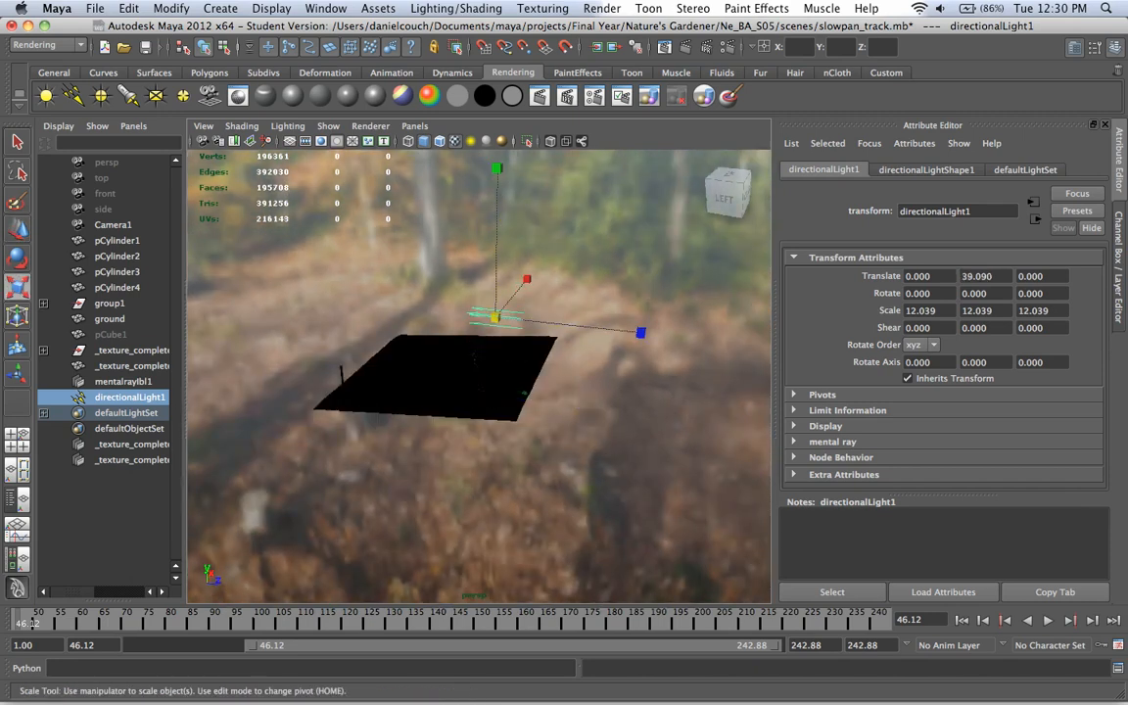
left_click_drag(495, 319, 601, 301)
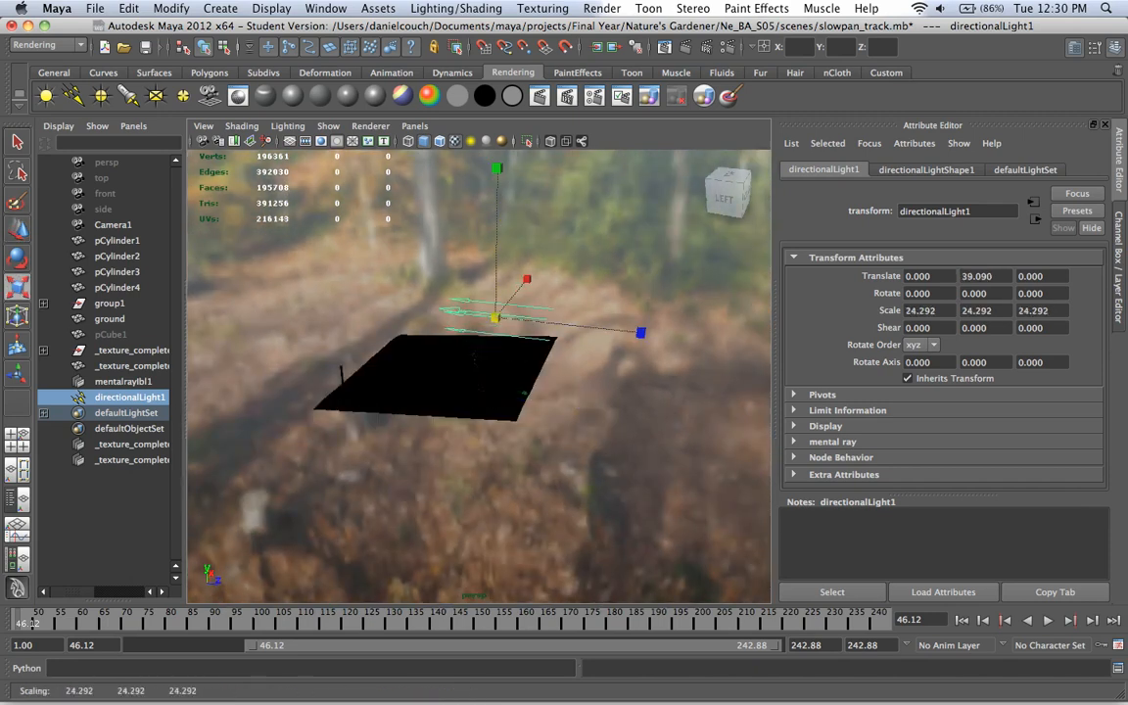
- Move the directional light away from the ground plane along X to about -164.737
key("w")
left_click_drag(518, 290, 307, 541)
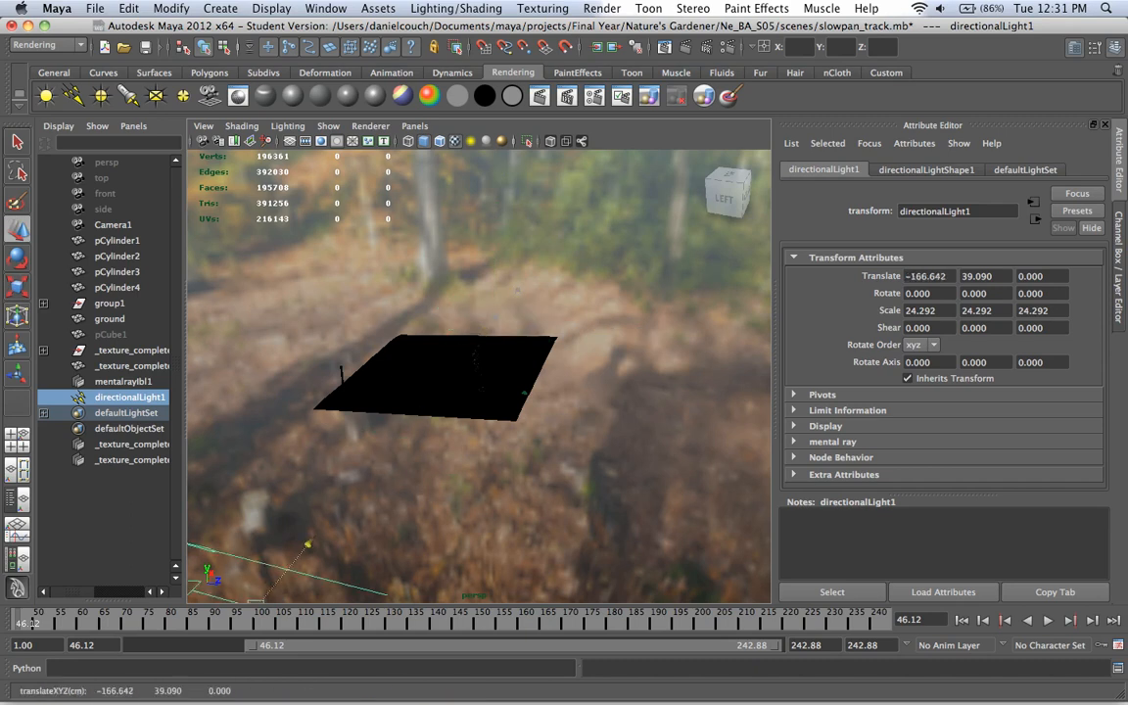
scroll(308, 541, "down", 8)
- Aim the directional light's target at the troll, rotating the light to about -8.7, -86.074, 0
key("t")
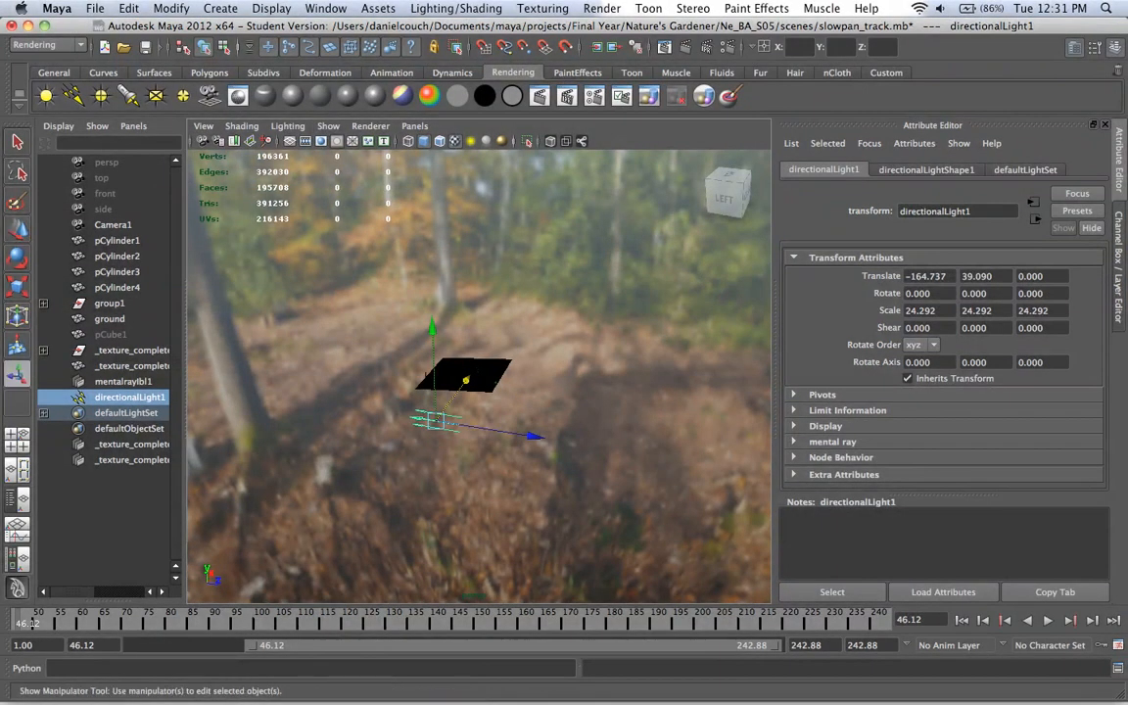
left_click_drag(529, 372, 338, 391, "alt")
scroll(470, 392, "up", 8)
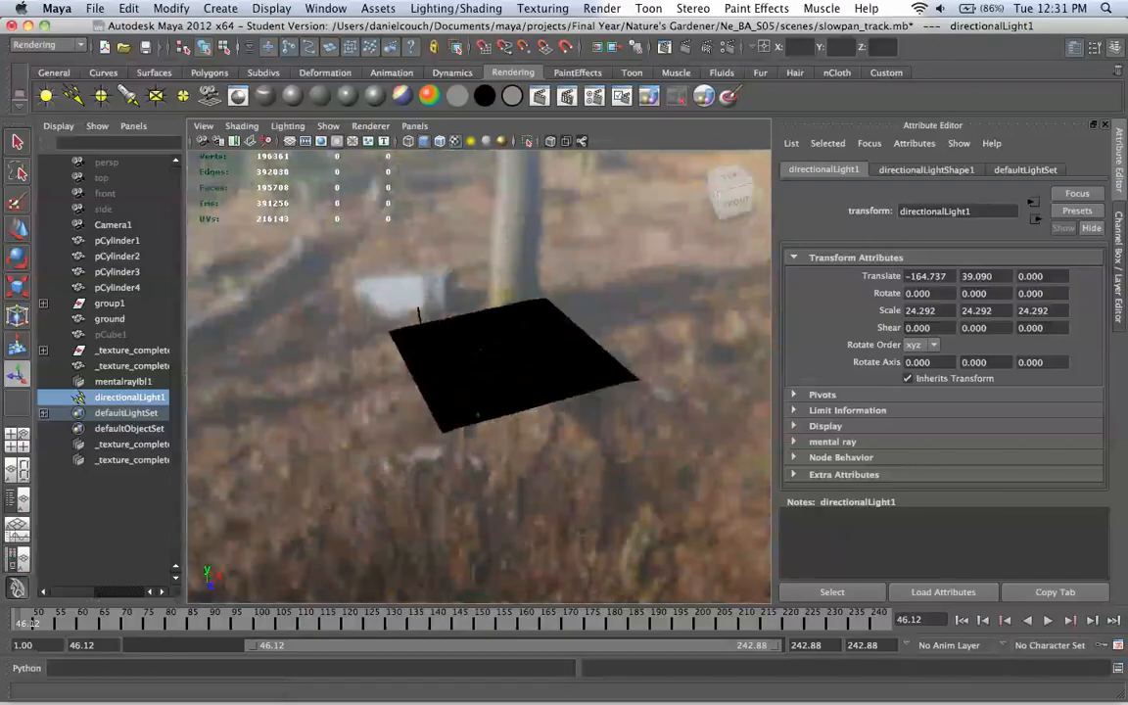
middle_click_drag(392, 391, 632, 413, "alt")
left_click_drag(528, 411, 436, 377, "alt")
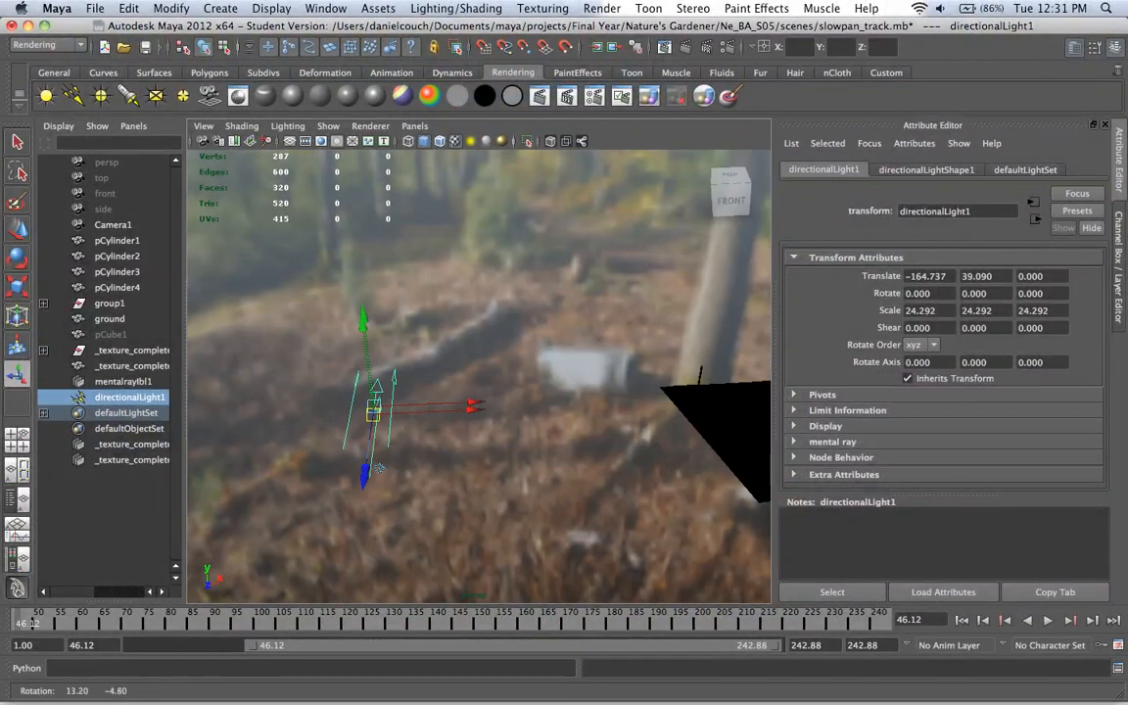
middle_click_drag(460, 411, 490, 368, "alt")
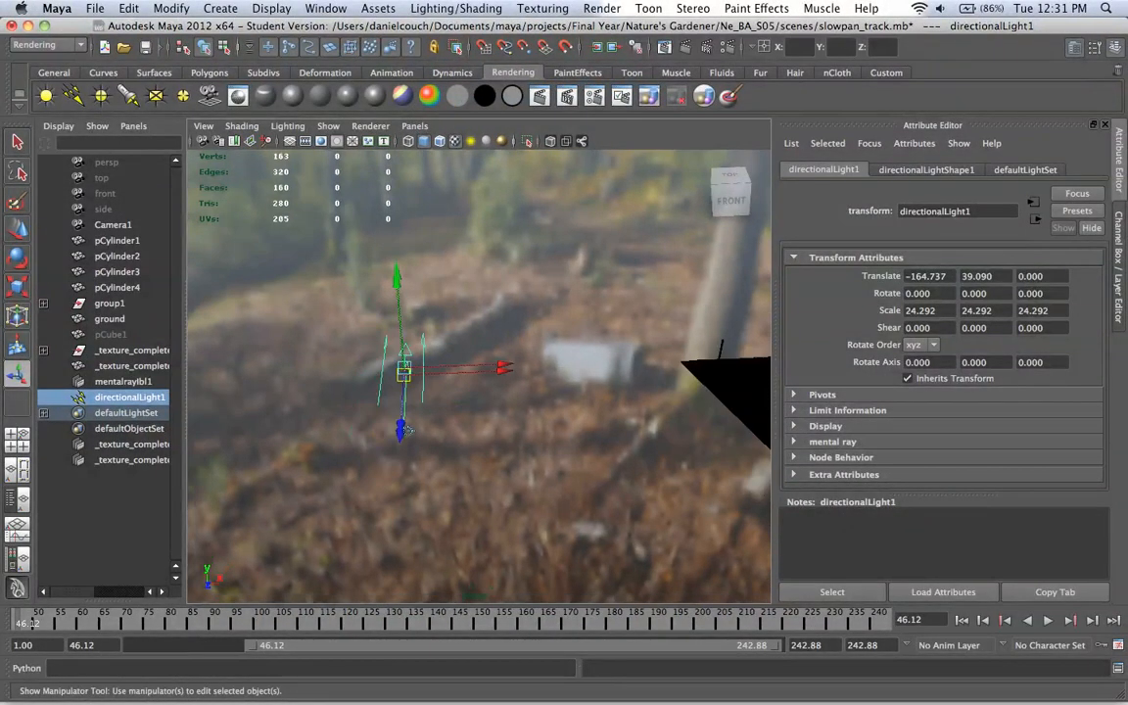
left_click_drag(504, 364, 768, 353)
middle_click_drag(408, 430, 230, 405, "alt")
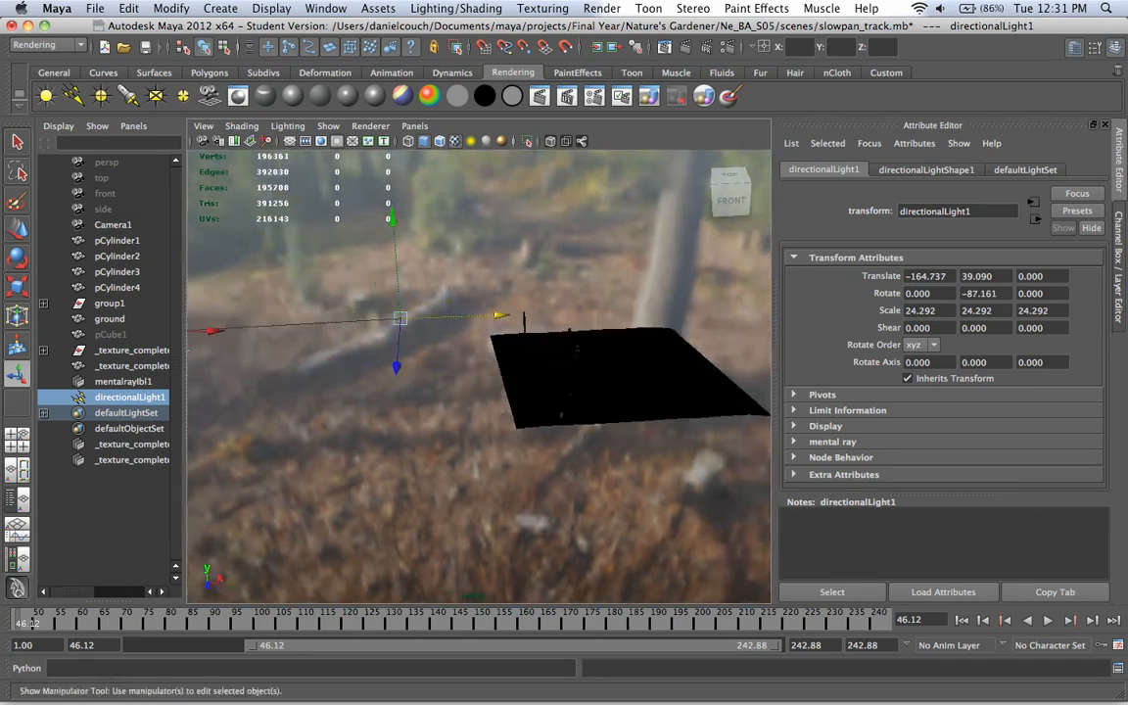
left_click_drag(399, 317, 592, 371)
- Examine the light's position and direction relative to the troll and the panorama, from inside and outside the image-based lighting sphere
left_click_drag(470, 391, 696, 400, "alt")
right_click_drag(470, 392, 651, 399, "alt")
left_click_drag(587, 392, 514, 501, "alt")
middle_click_drag(490, 524, 529, 588, "alt")
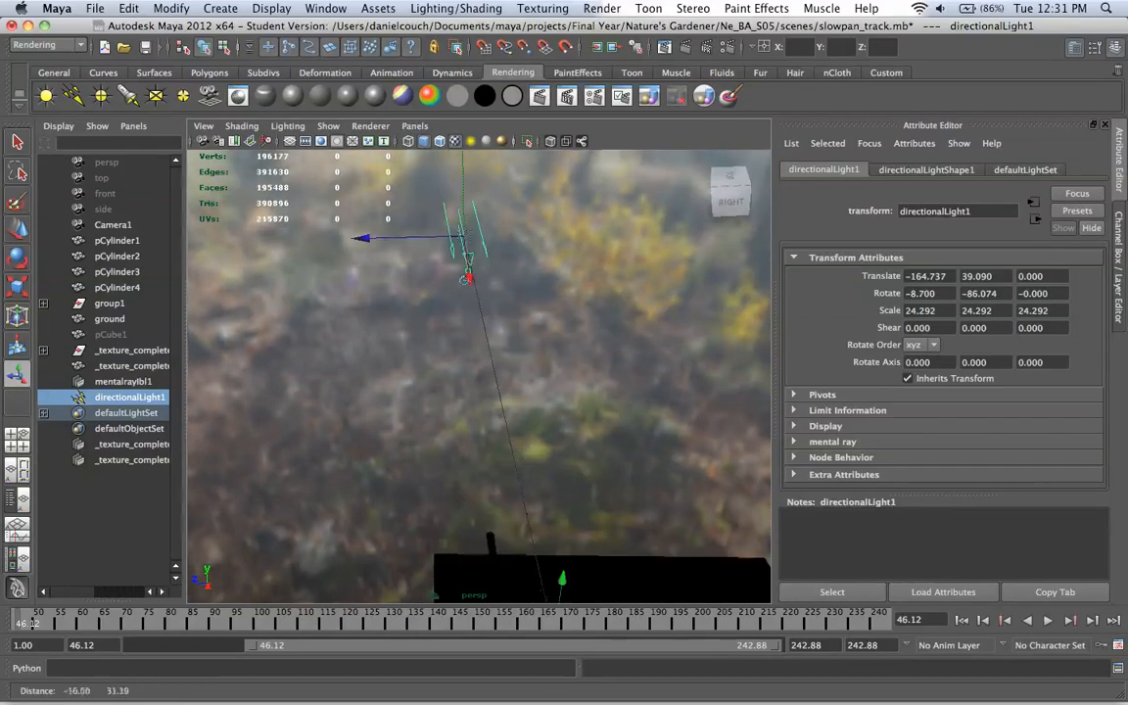
left_click_drag(528, 587, 597, 505, "alt")
right_click_drag(597, 504, 235, 487, "alt")
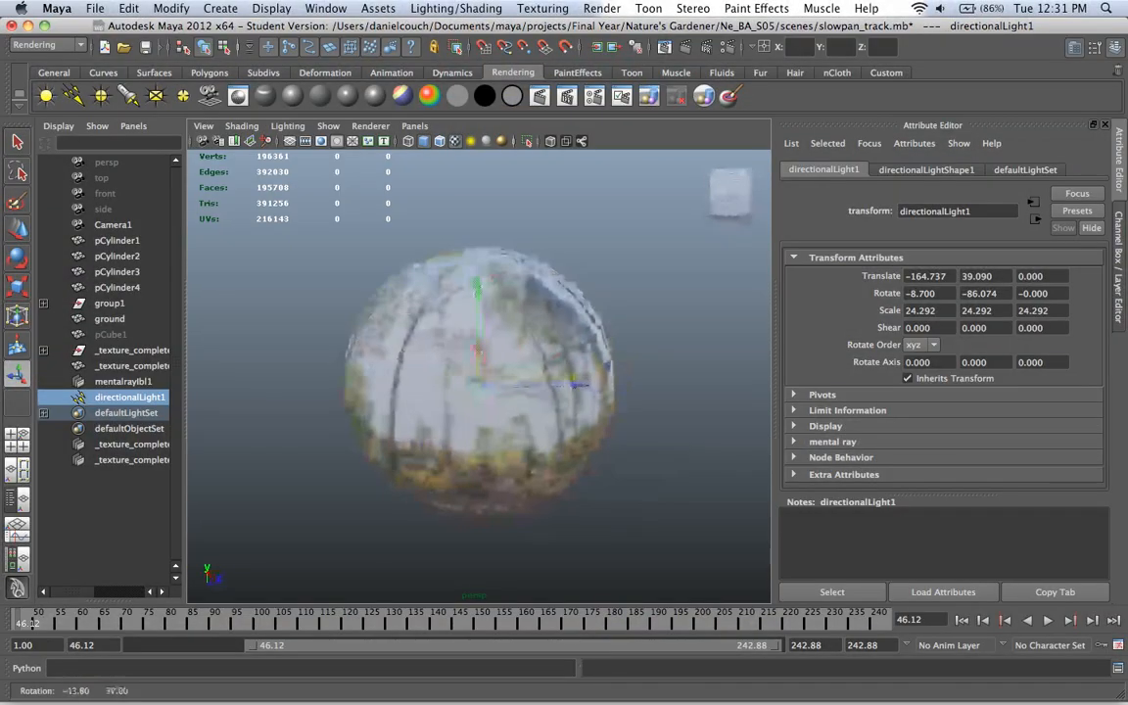
left_click_drag(533, 473, 709, 445, "alt")
left_click_drag(548, 456, 688, 448, "alt")
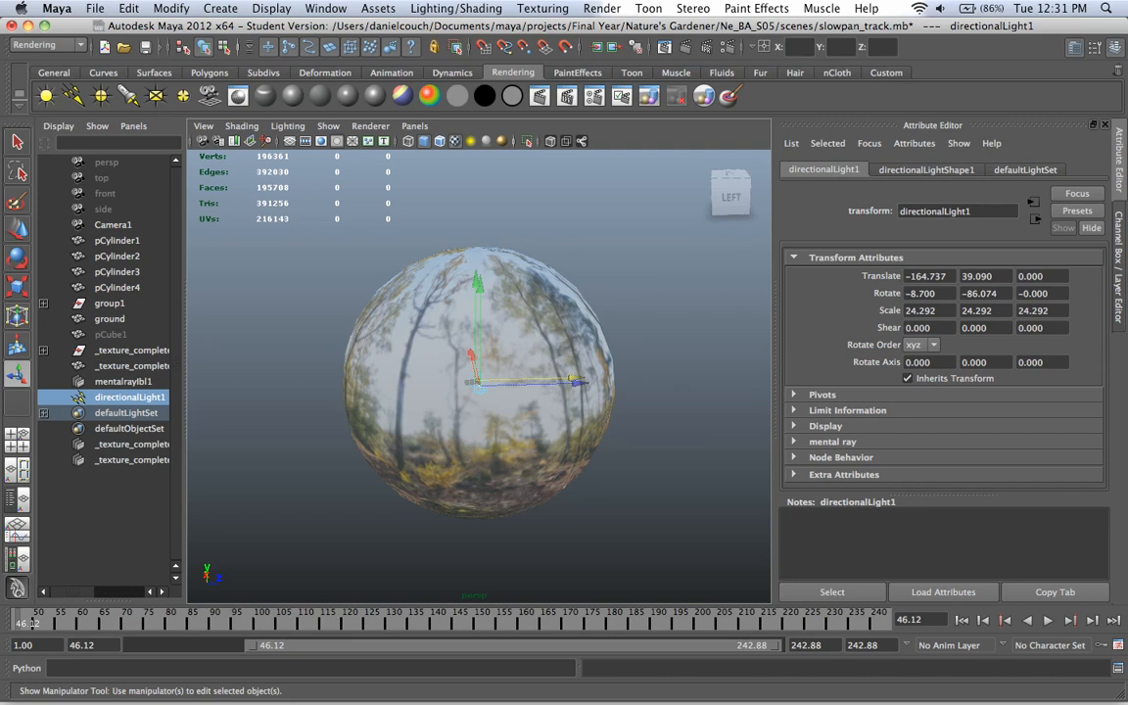
left_click_drag(529, 431, 607, 445, "alt")
scroll(548, 440, "up", 10)
scroll(588, 445, "up", 5)
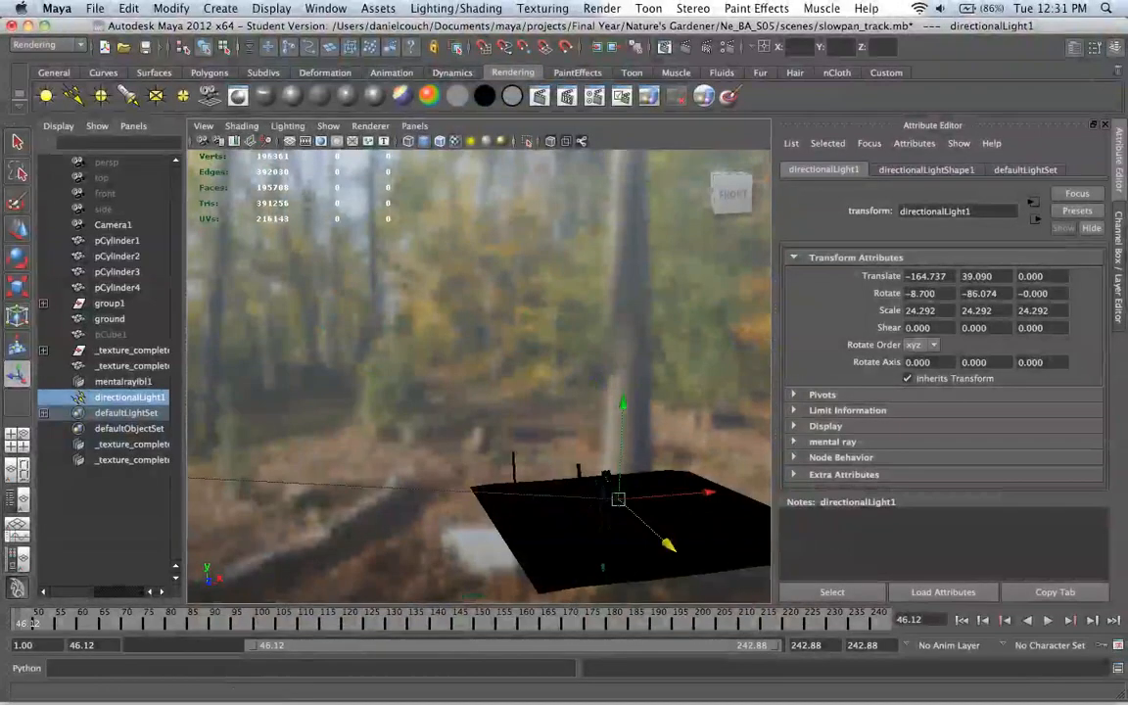
middle_click_drag(607, 489, 498, 418, "alt")
scroll(504, 417, "up", 5)
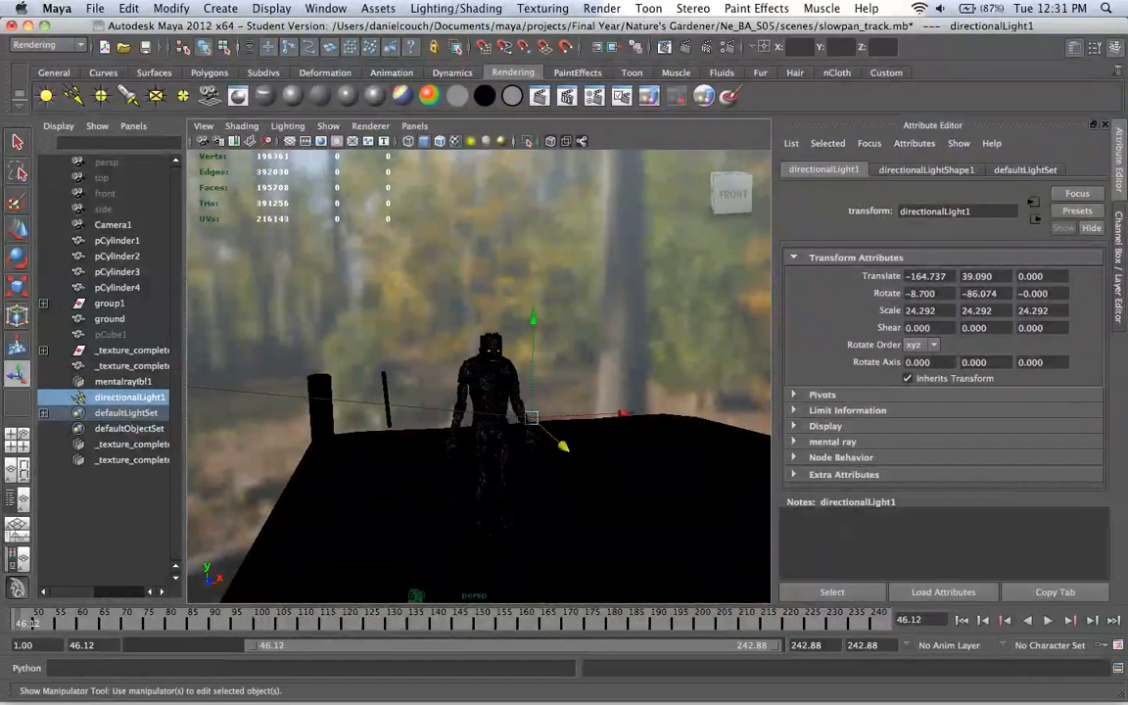
scroll(489, 392, "down", 10)
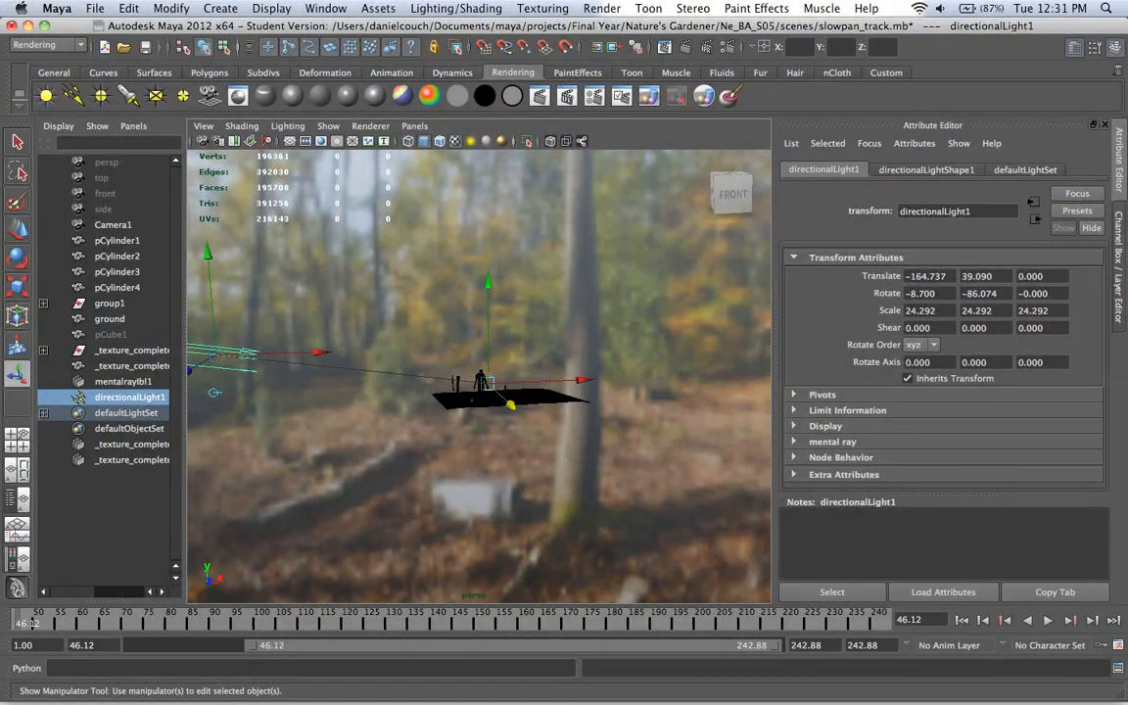
scroll(490, 392, "up", 5)
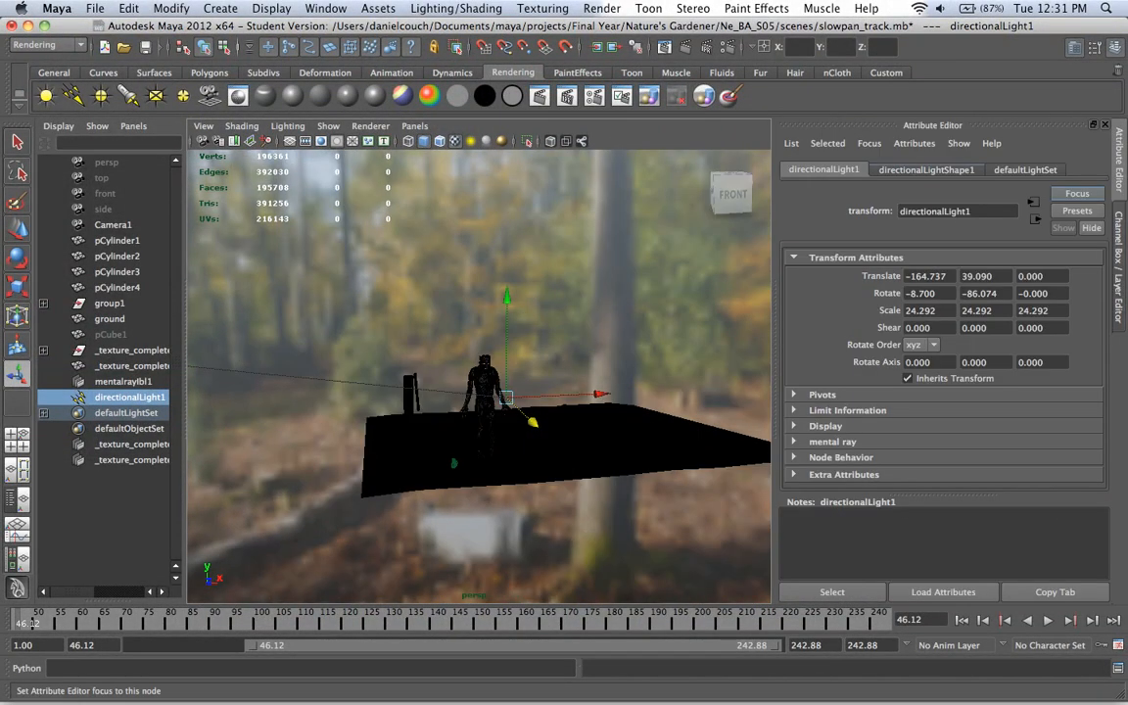
- Show the directional light shape's Raytrace Shadow Attributes and collapse its depth map shadow settings
left_click(926, 171)
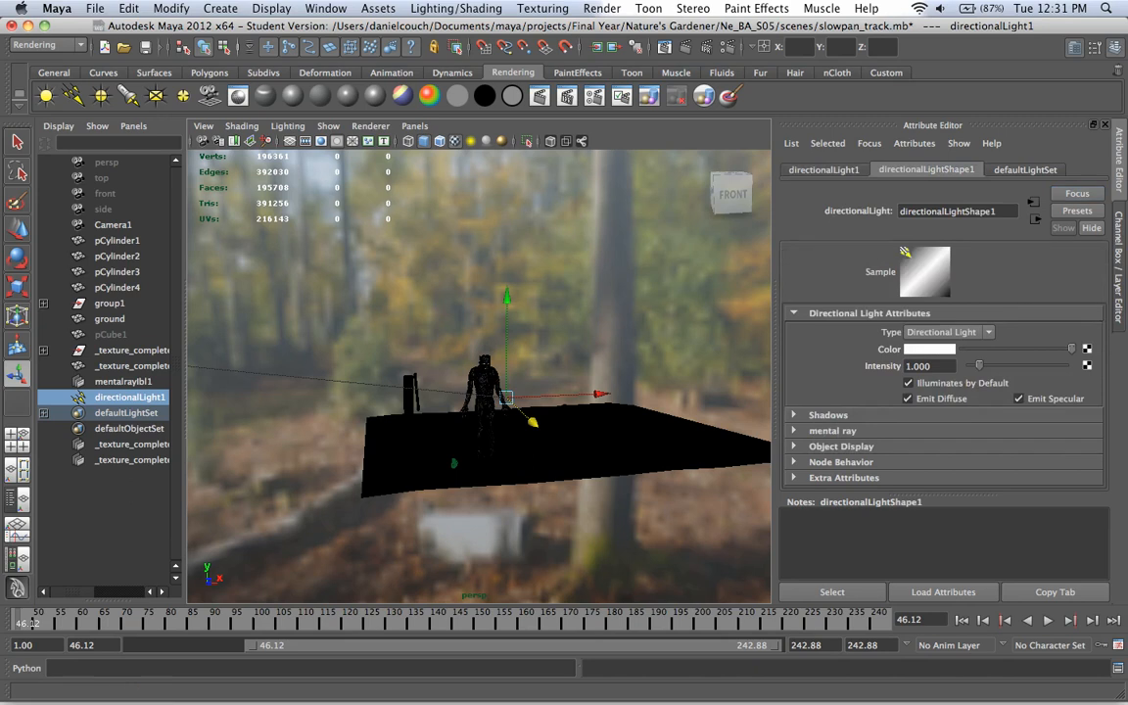
left_click(827, 415)
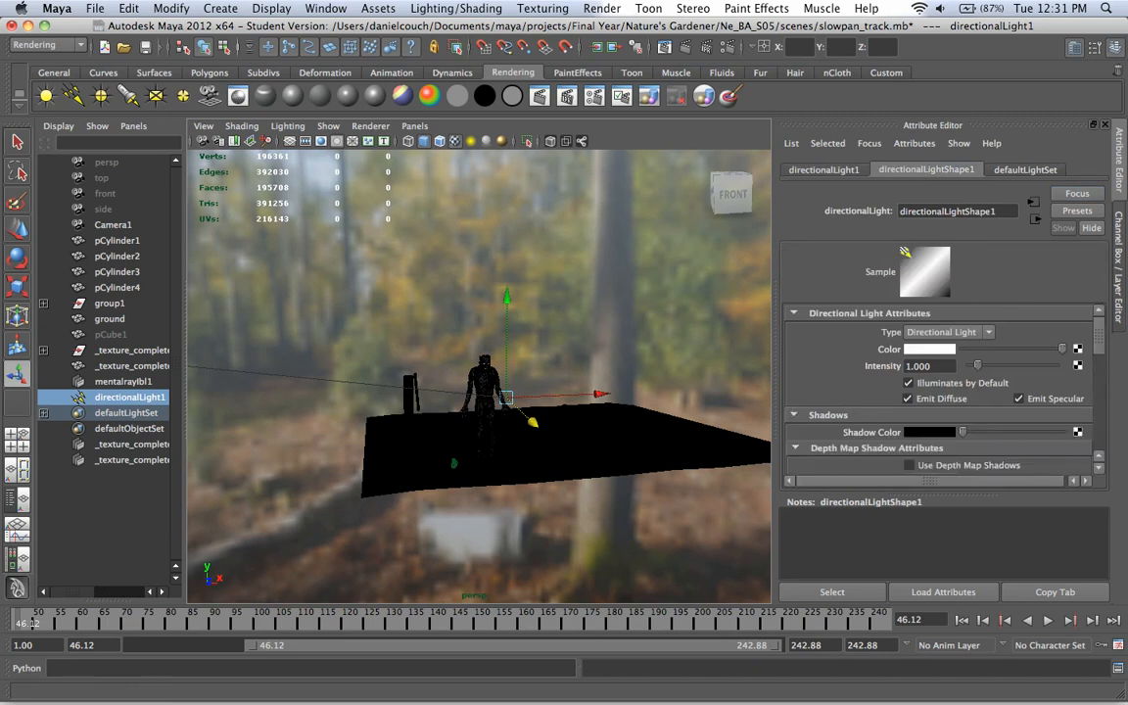
left_click(832, 448)
left_click(832, 464)
scroll(842, 450, "down", 5)
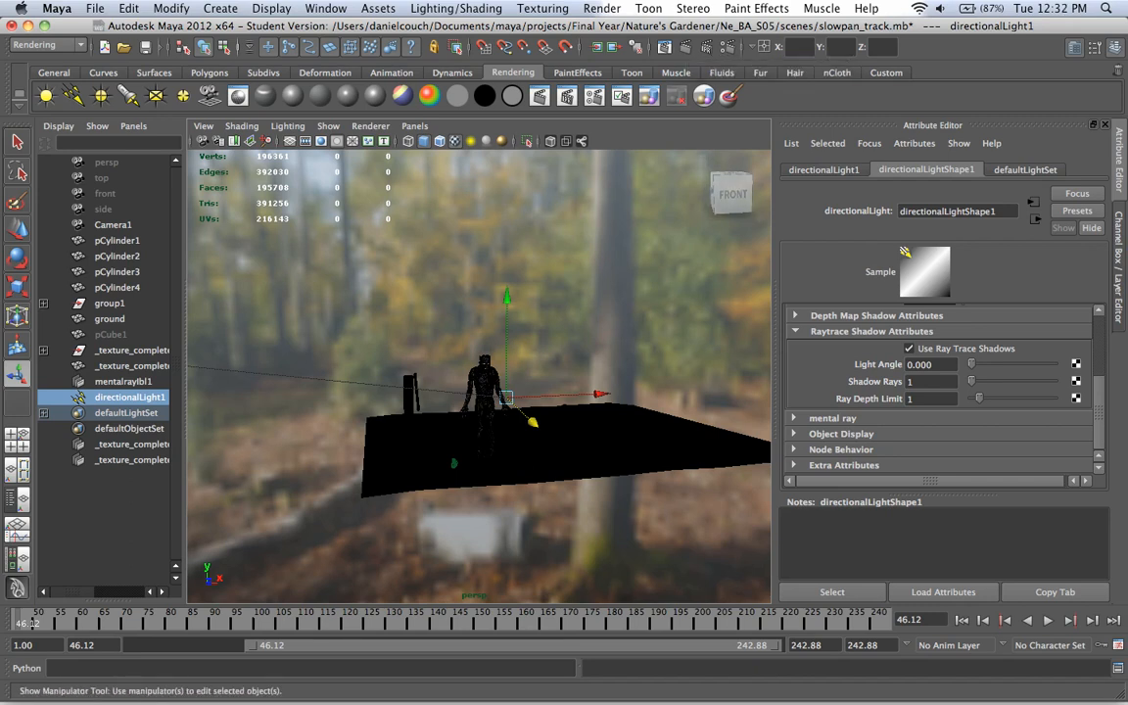
- Switch the viewport to look through Camera1
left_click(414, 126)
mouse_move(441, 141)
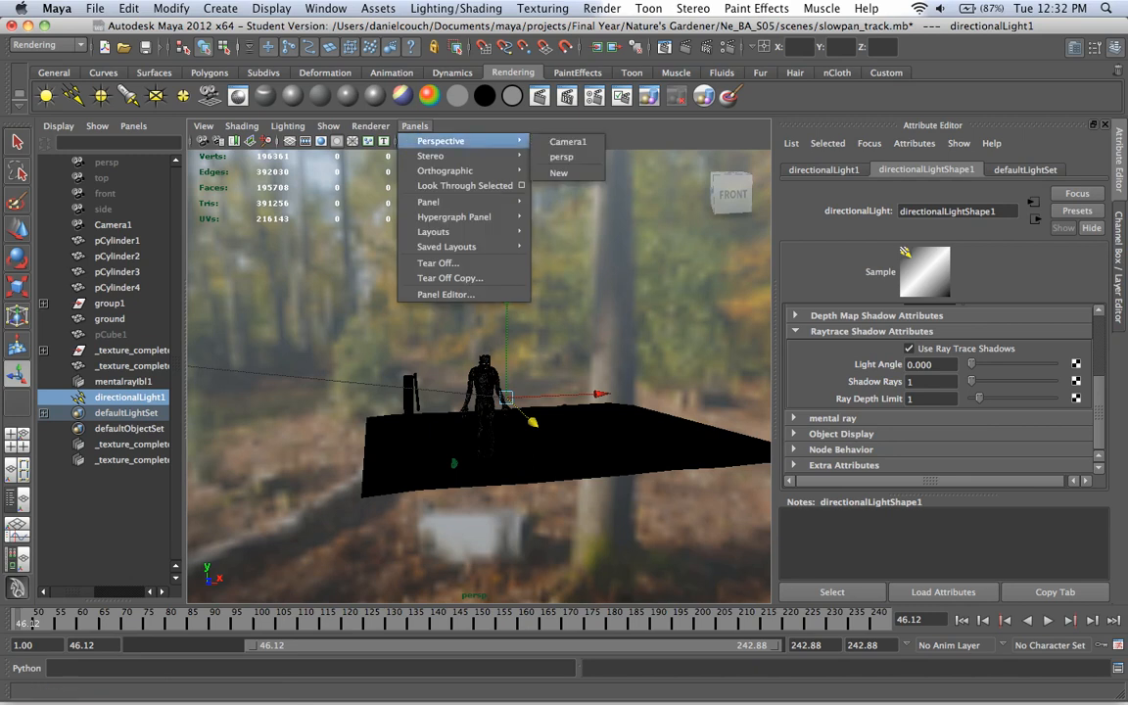
left_click(568, 141)
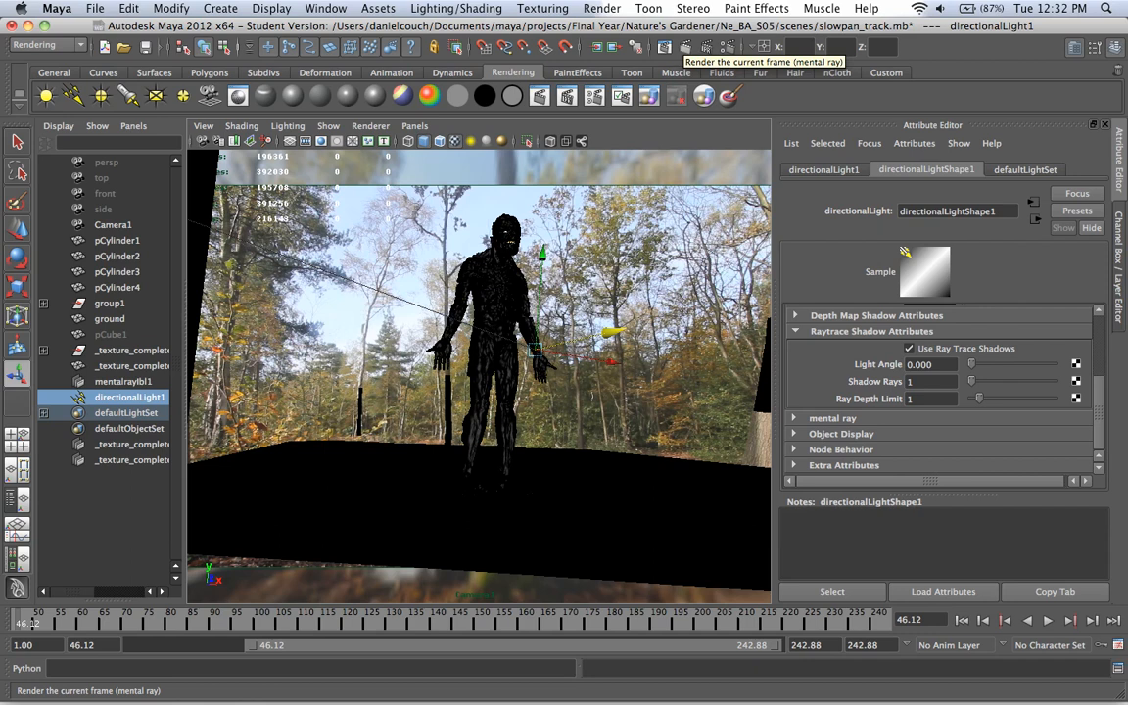
- Review the indirect lighting and common render settings, and render the current frame through Camera1 with mental ray
left_click(727, 46)
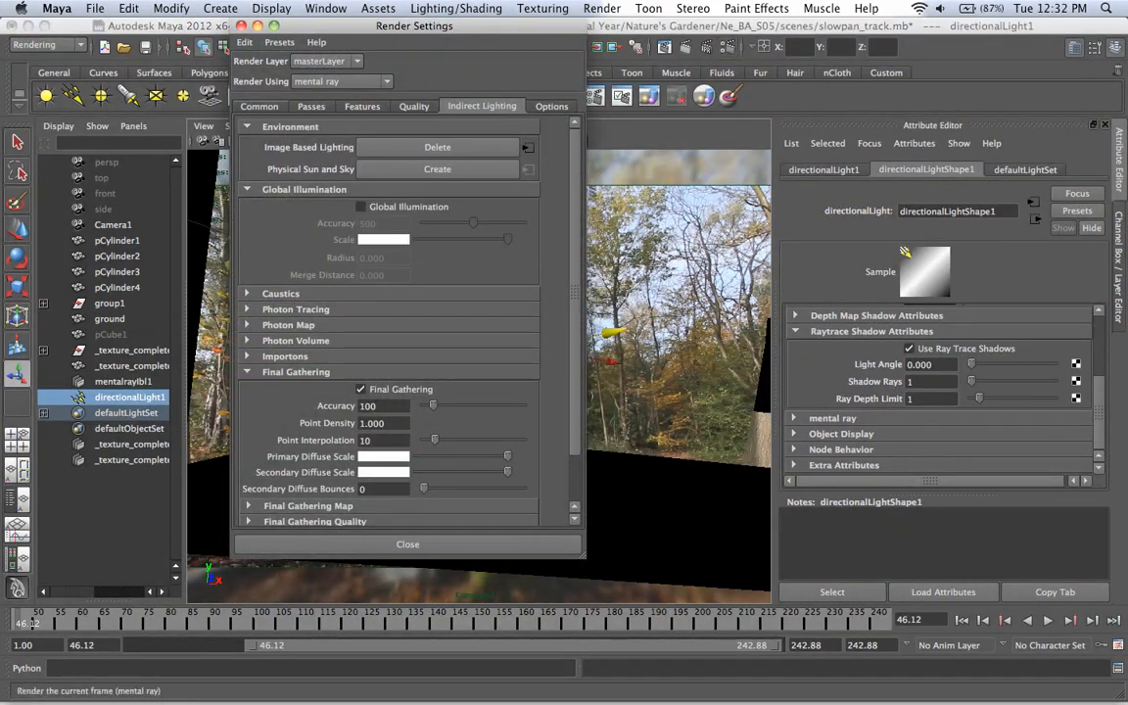
scroll(411, 402, "down", 3)
left_click(259, 105)
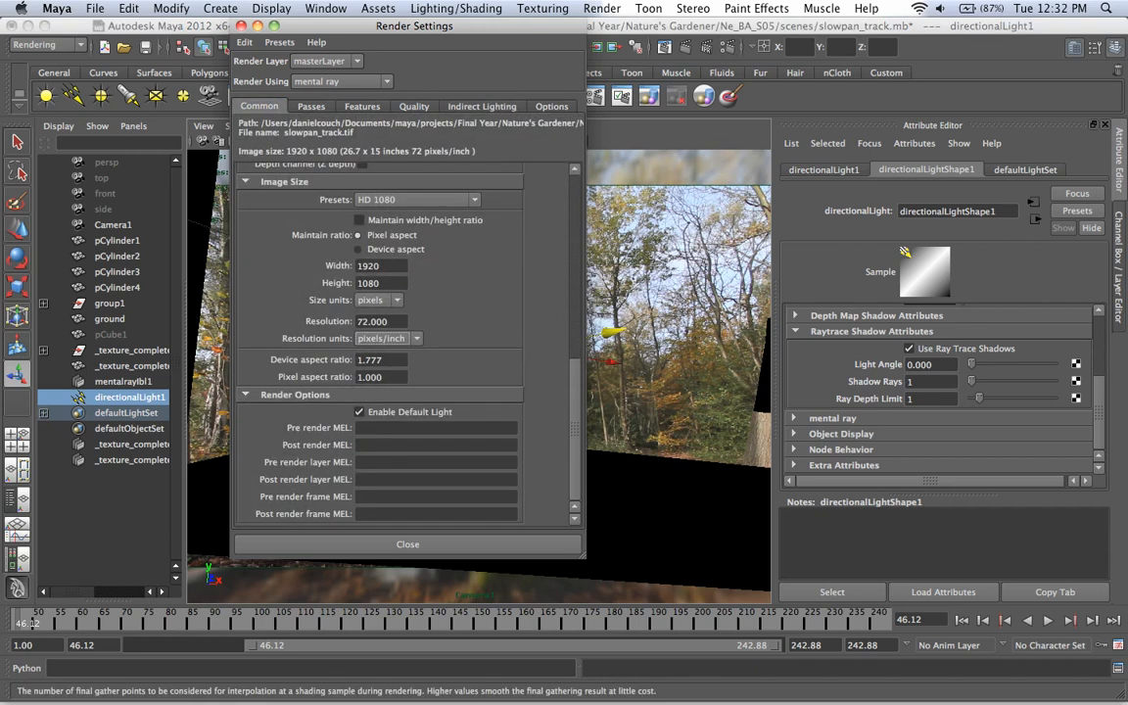
left_click(407, 543)
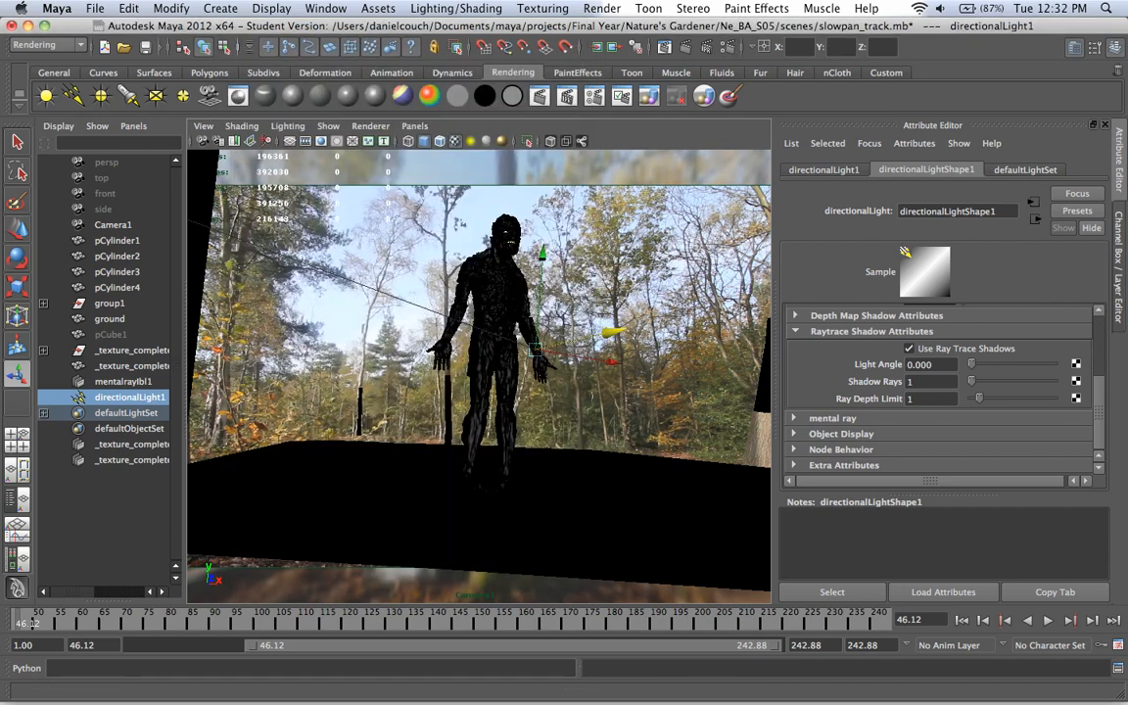
left_click(483, 46)
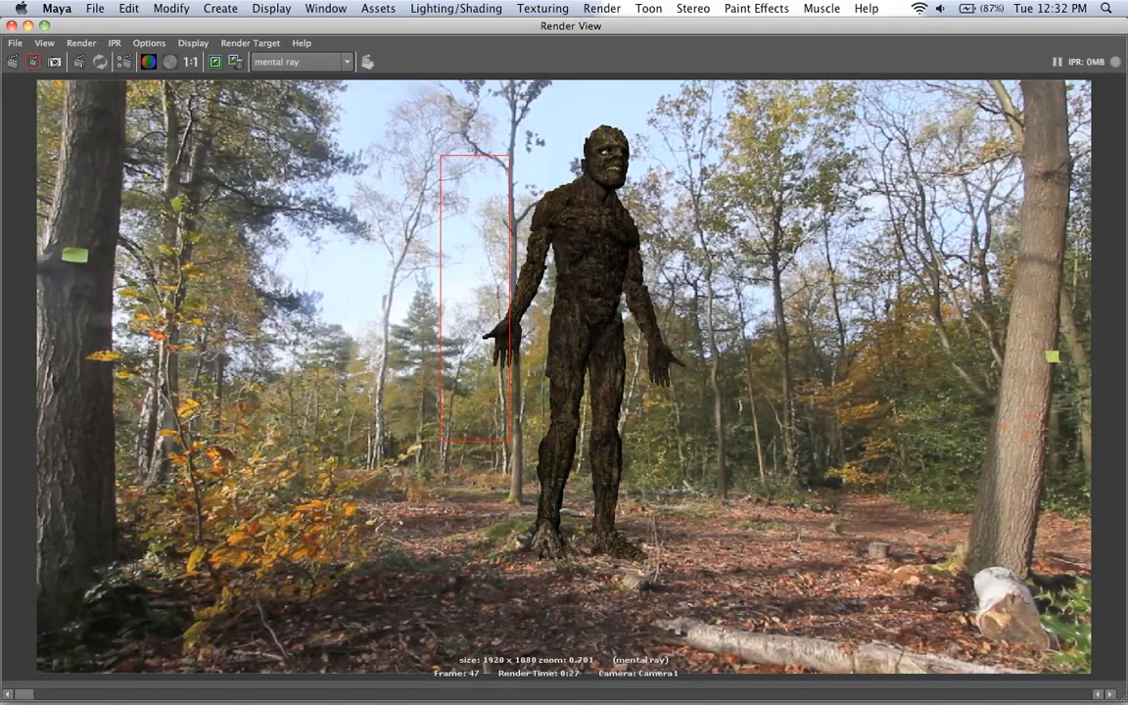
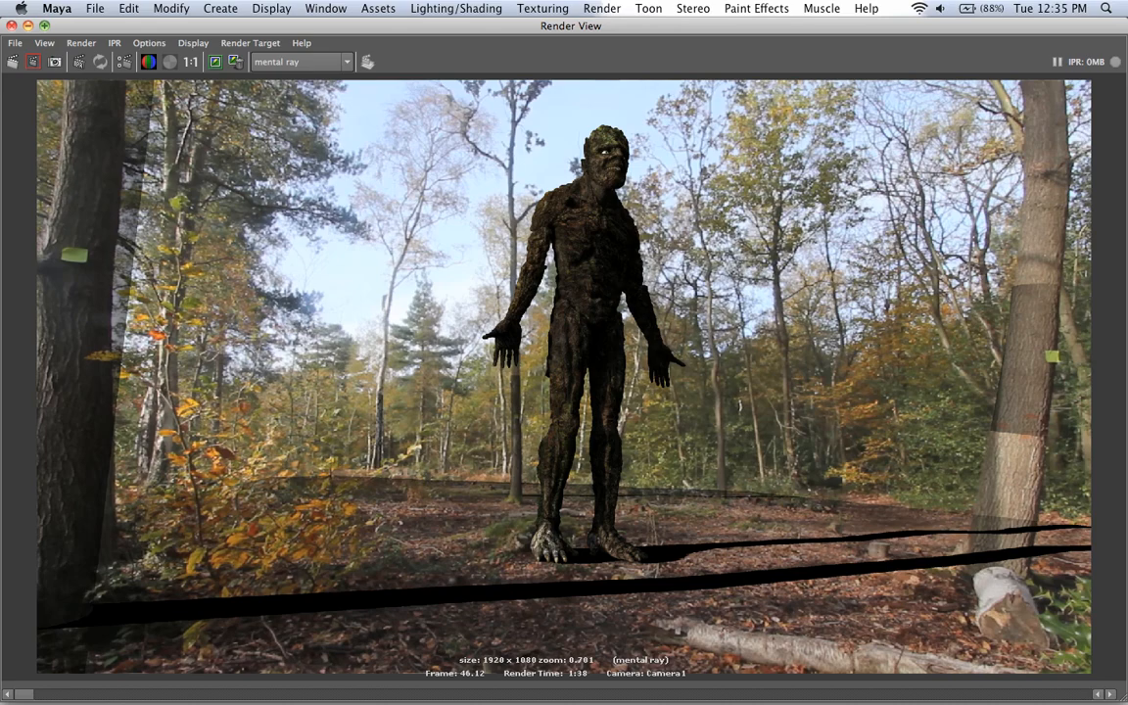
left_click(28, 26)
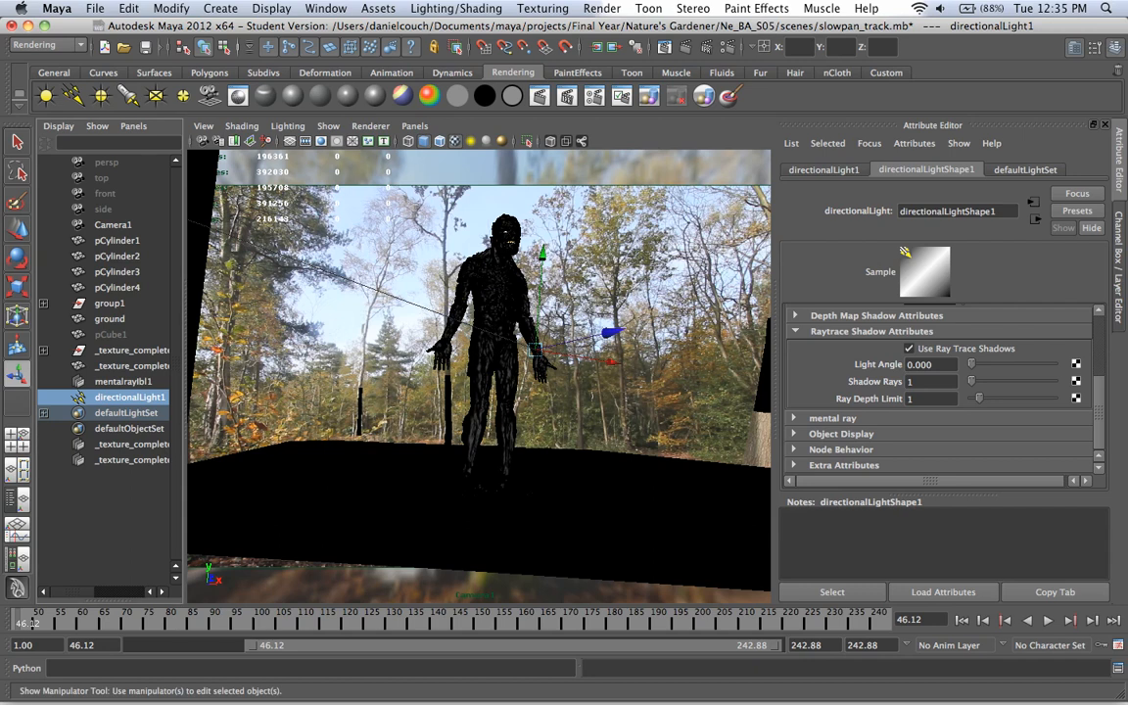
- Return the viewport to the persp camera and raise the directional light's origin to about Y 62.187, keeping it aimed at the troll
left_click(414, 125)
mouse_move(442, 141)
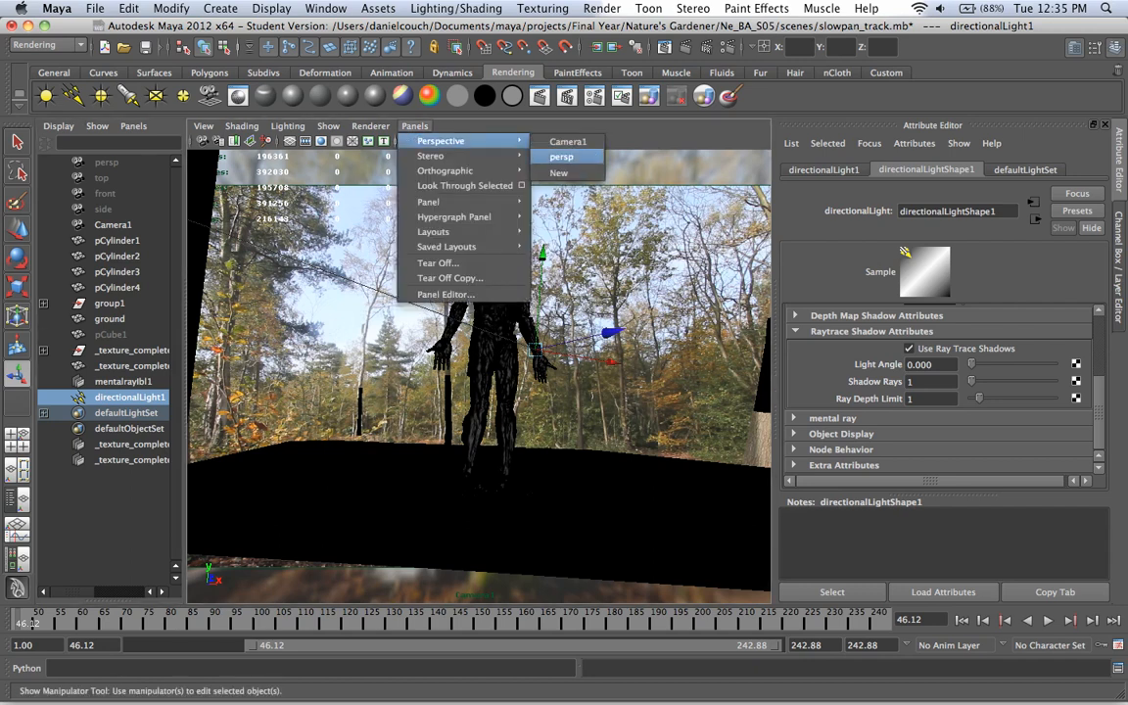
left_click(566, 155)
middle_click_drag(480, 377, 559, 384, "alt")
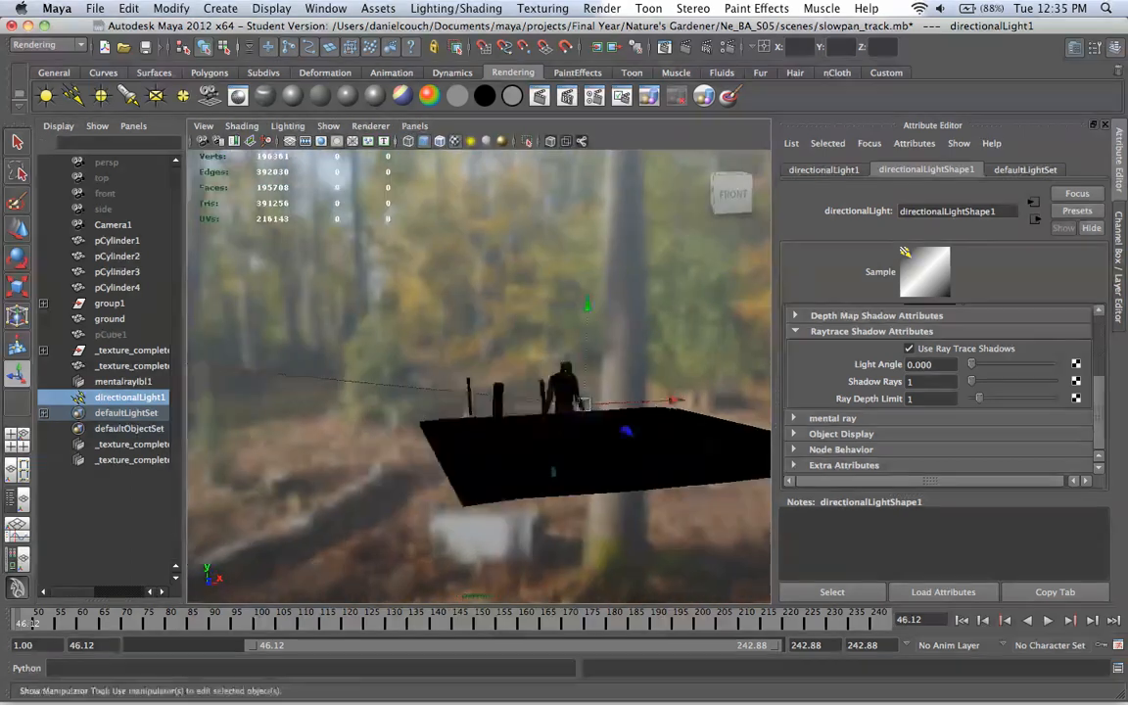
middle_click_drag(479, 377, 643, 387, "alt")
scroll(479, 377, "down", 5)
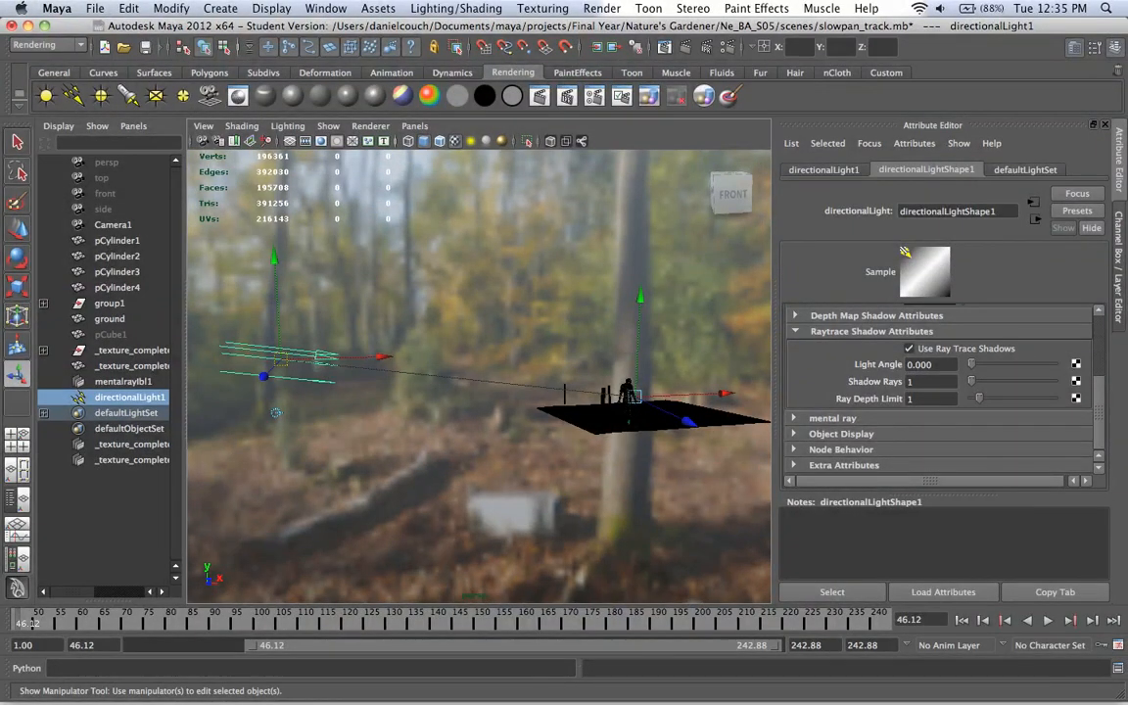
left_click_drag(274, 257, 271, 203)
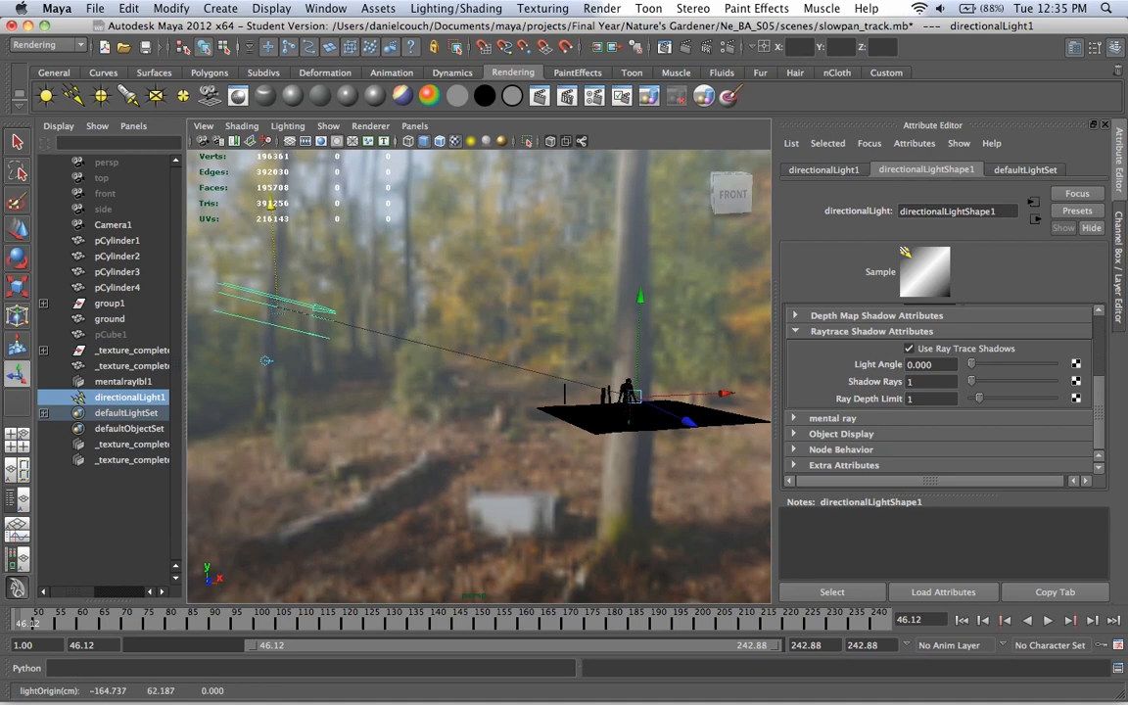
- Scale the directional light's icon up uniformly so its arrows span the area around the troll, and activate the Rotate tool
scroll(479, 377, "down", 5)
left_click_drag(480, 377, 665, 381, "alt")
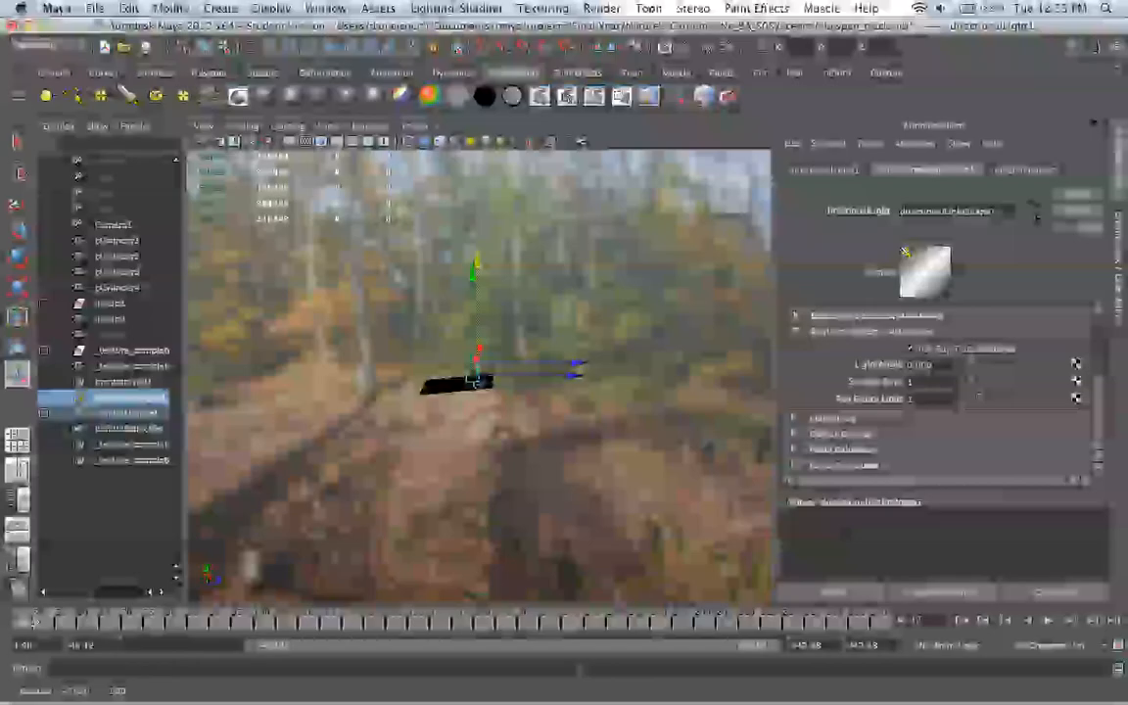
scroll(480, 377, "down", 10)
left_click_drag(479, 377, 431, 372, "alt")
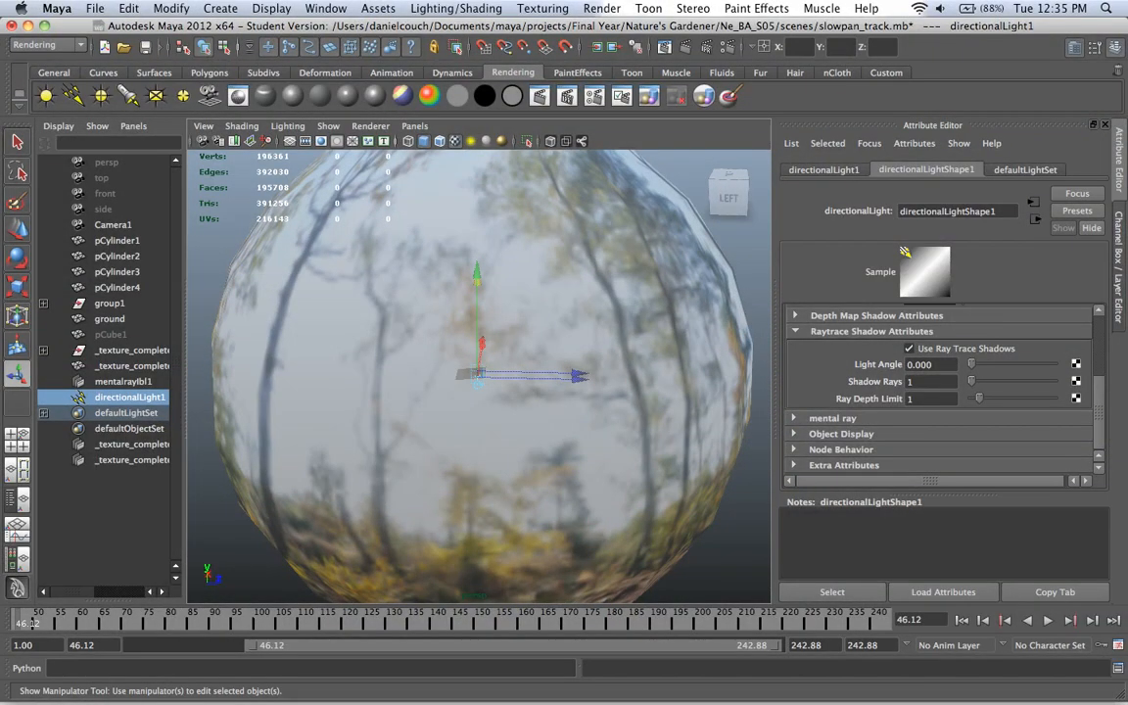
key("r")
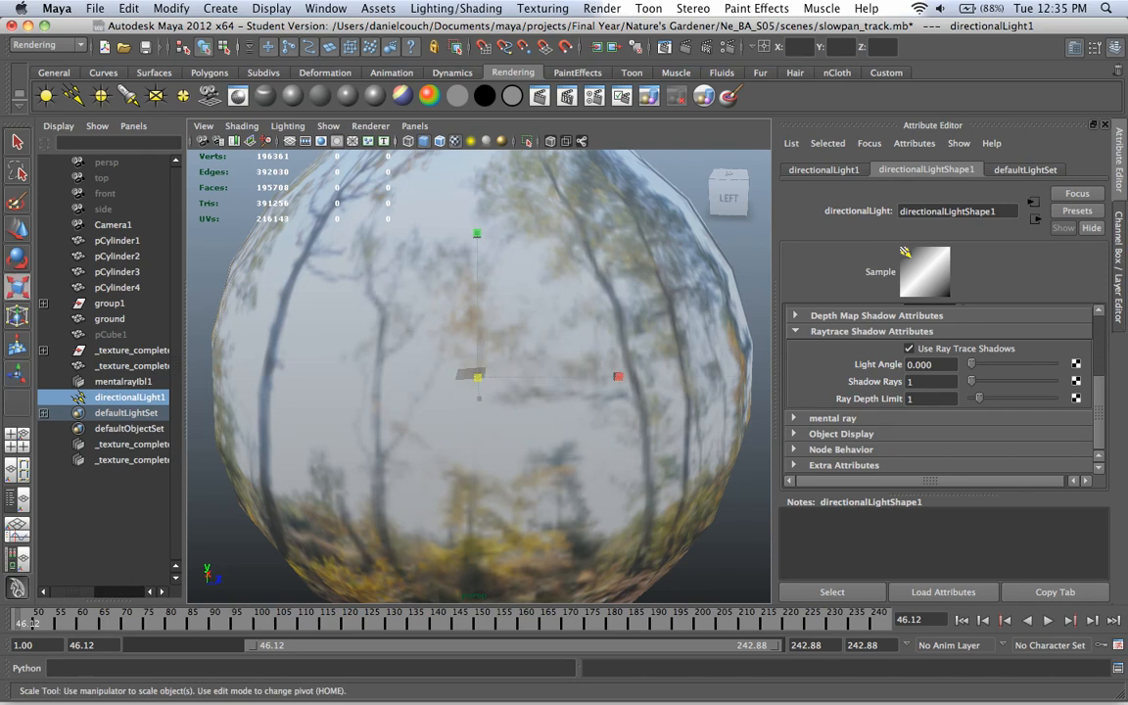
left_click_drag(477, 377, 566, 376)
key("e")
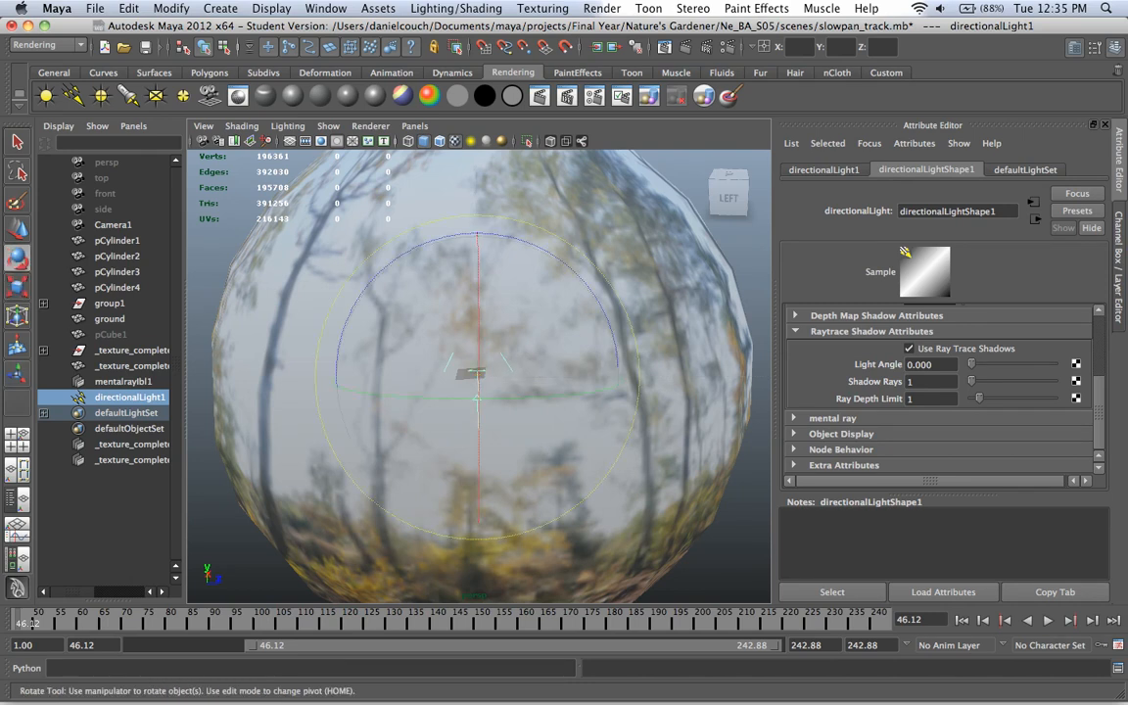
key("w")
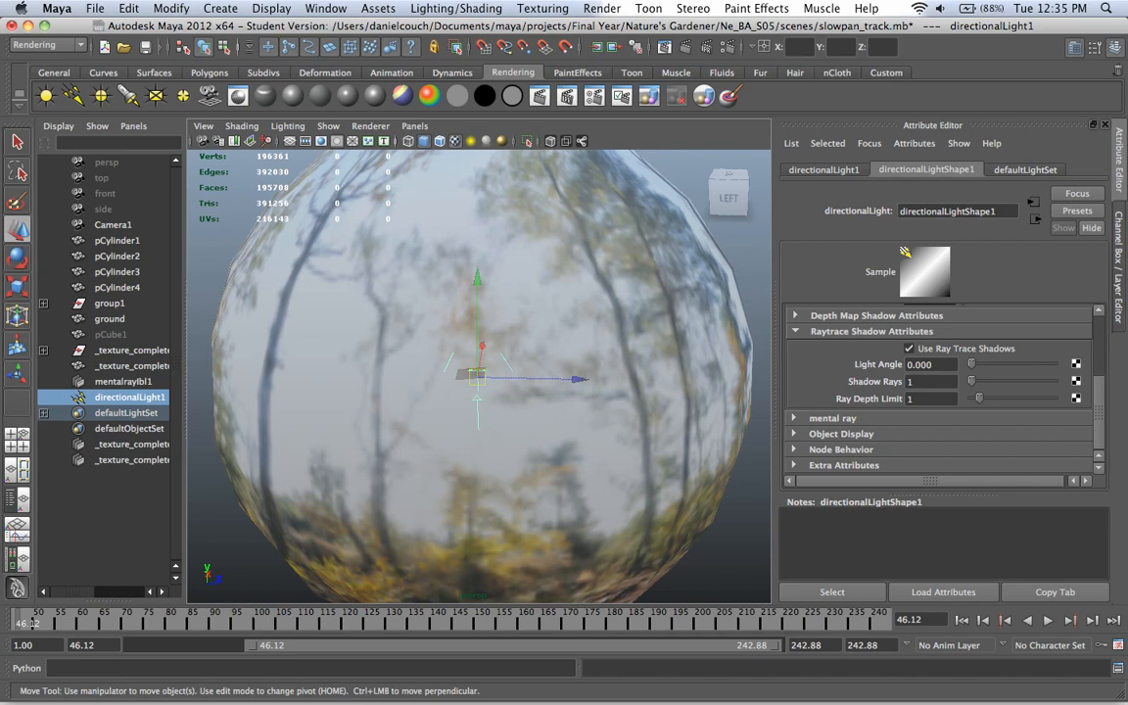
key("e")
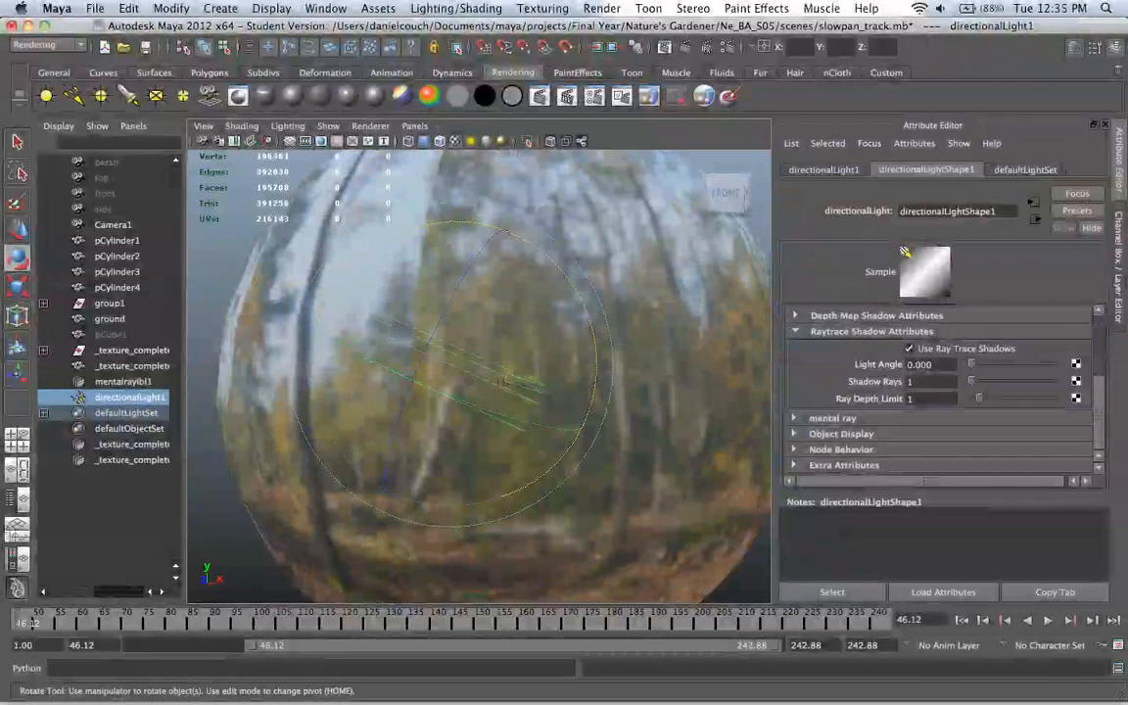
- Examine the troll, the ground plane and the directional light's angle from several directions and distances
middle_click_drag(504, 382, 626, 400, "alt")
scroll(430, 391, "up", 10)
scroll(479, 376, "up", 8)
middle_click_drag(479, 323, 509, 450, "alt")
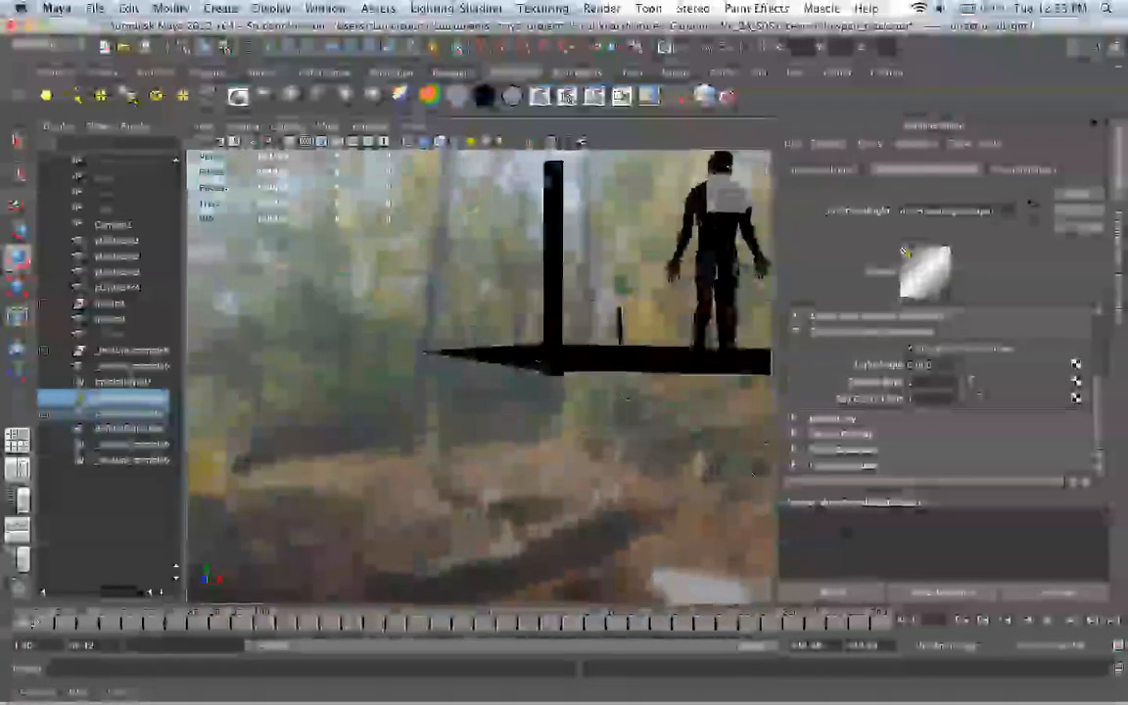
scroll(510, 431, "down", 8)
left_click_drag(480, 381, 529, 436, "alt")
scroll(529, 436, "up", 6)
left_click_drag(529, 392, 484, 387, "alt")
scroll(480, 392, "up", 8)
middle_click_drag(485, 323, 470, 441, "alt")
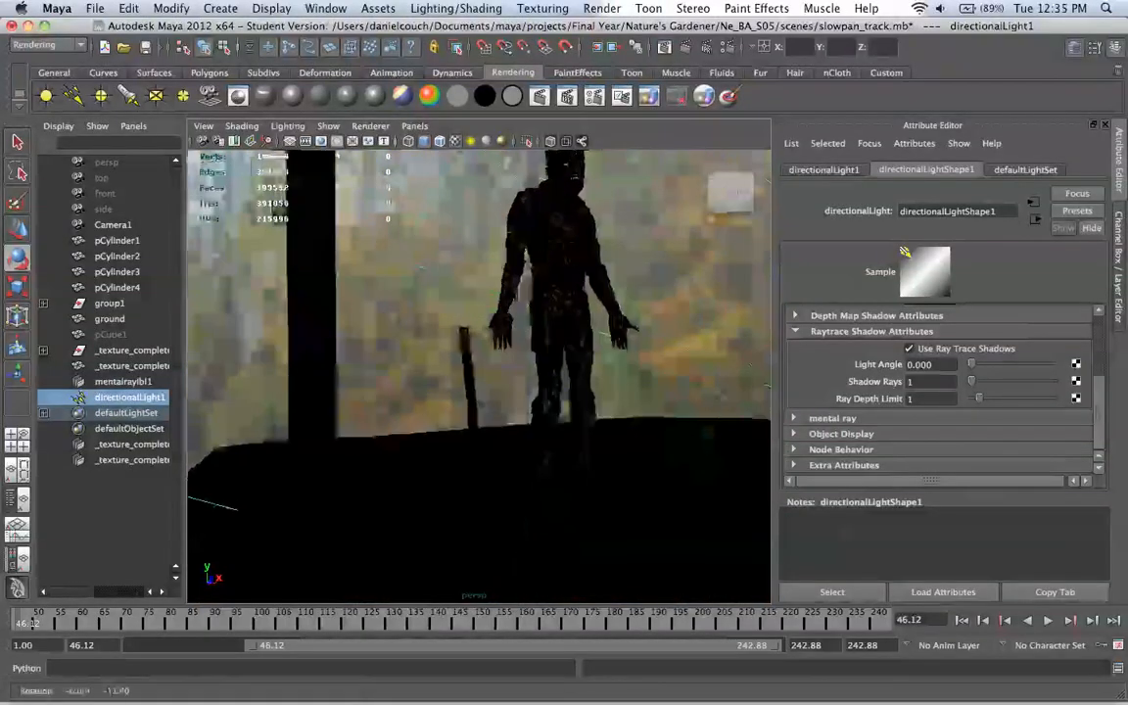
left_click_drag(470, 421, 538, 382, "alt")
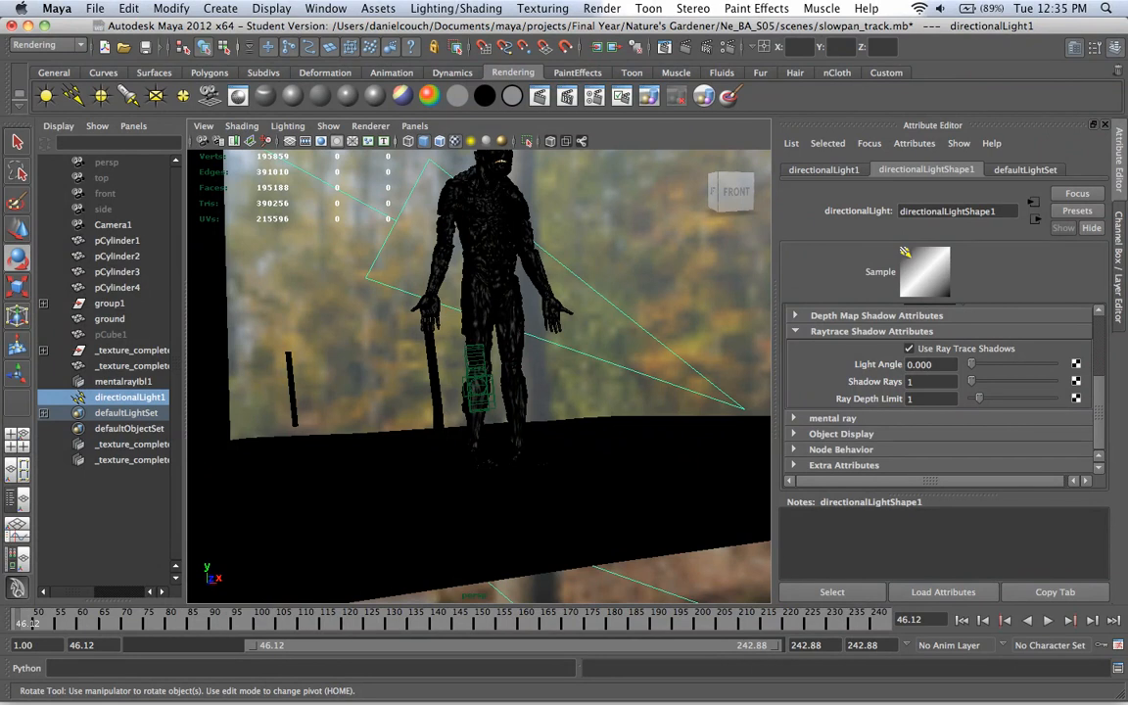
left_click_drag(480, 382, 598, 436, "alt")
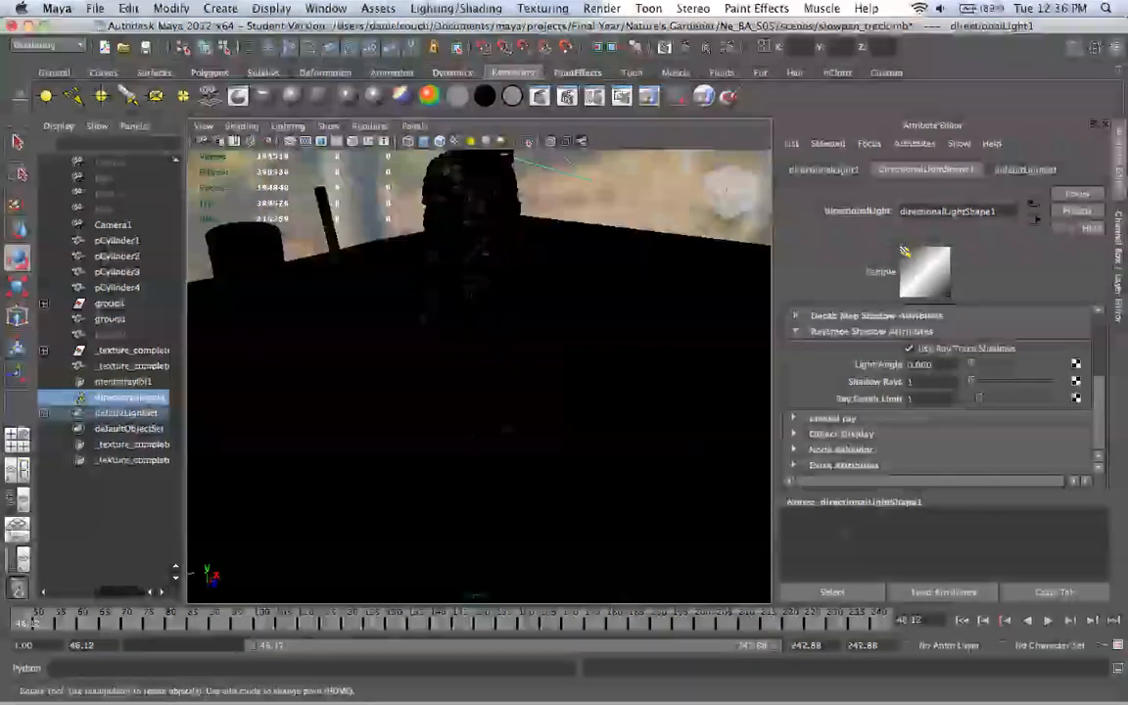
scroll(509, 429, "down", 8)
left_click_drag(515, 428, 454, 409, "alt")
scroll(480, 416, "up", 8)
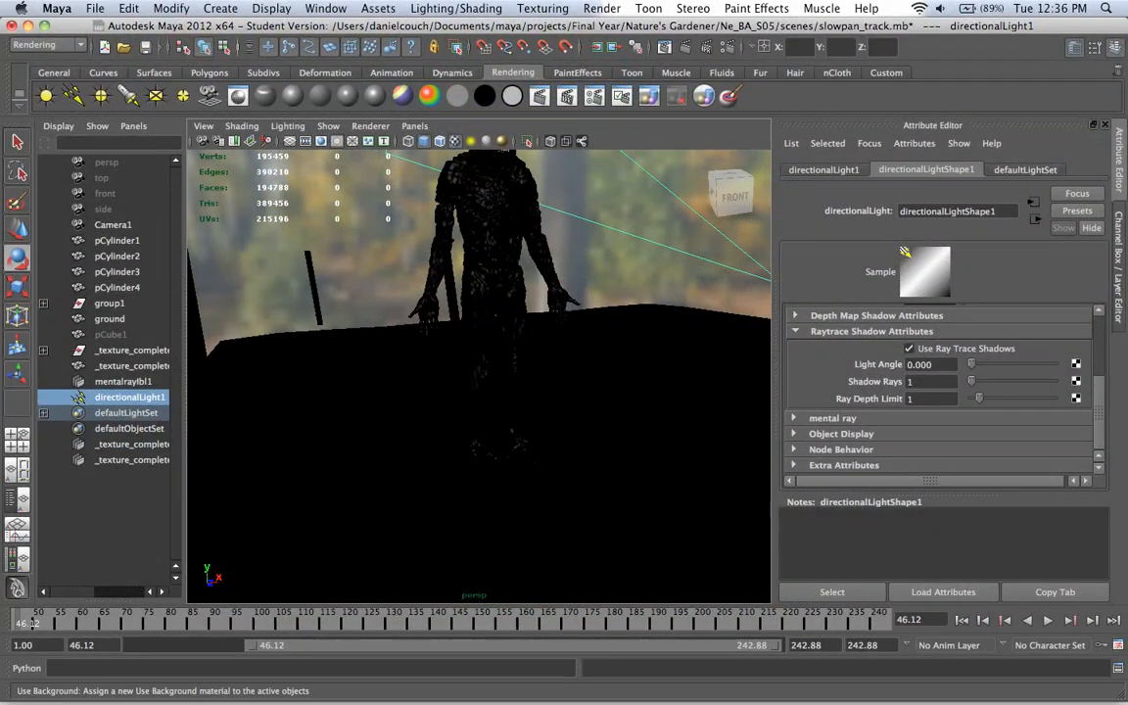
left_click(414, 126)
left_click(414, 126)
key("e")
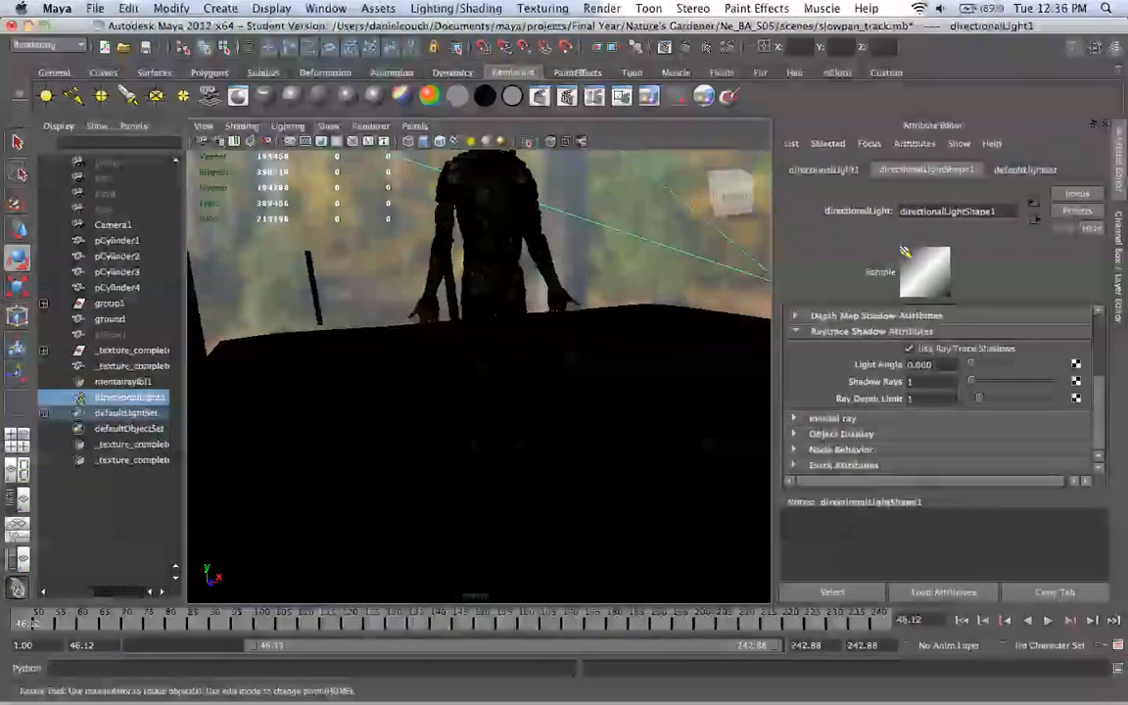
scroll(480, 377, "down", 15)
scroll(480, 377, "down", 10)
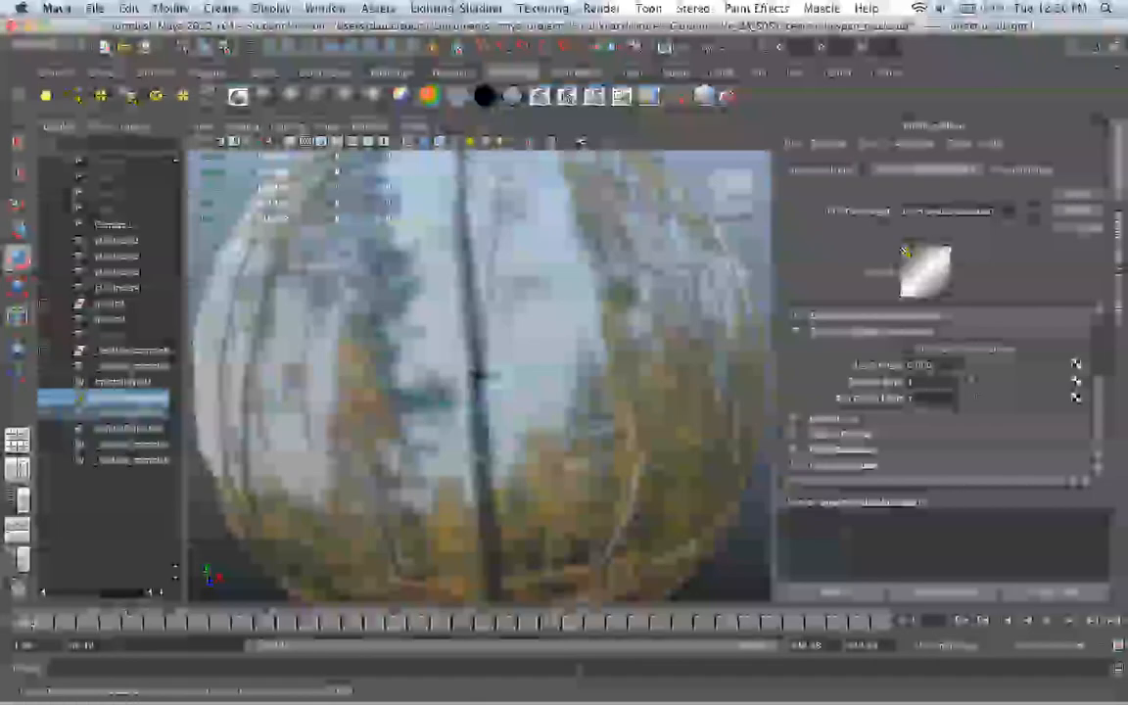
- Hide directionalLight1 and set the viewport to look through Camera1
scroll(480, 376, "up", 12)
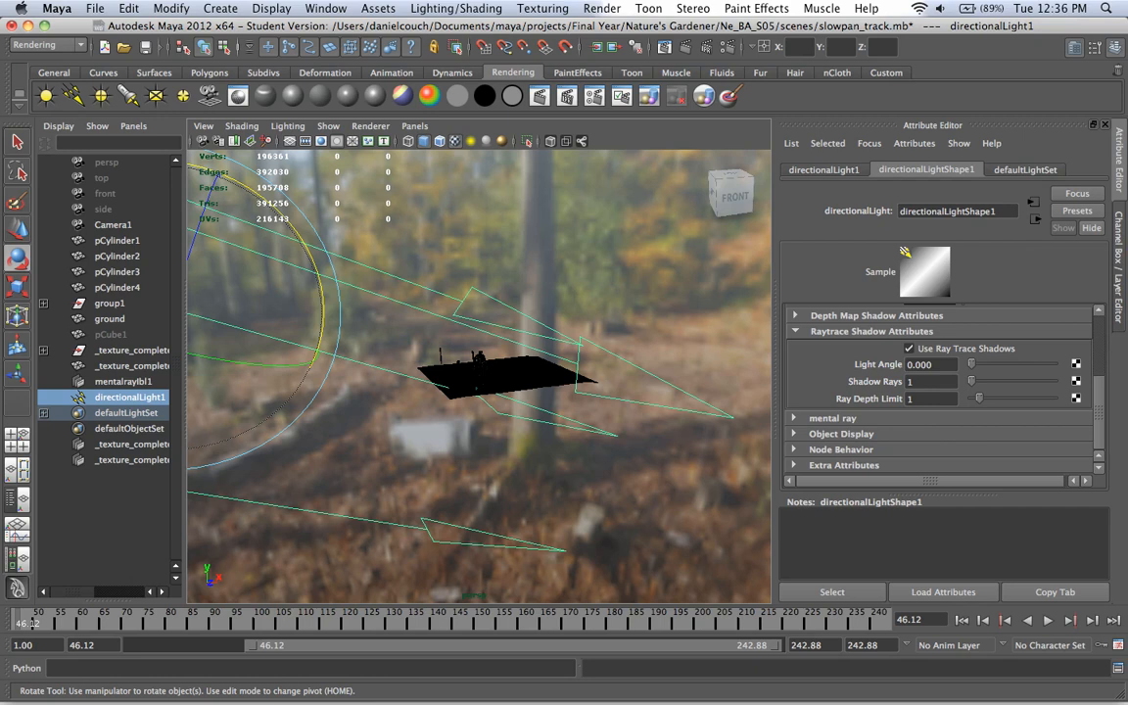
key("ctrl+h")
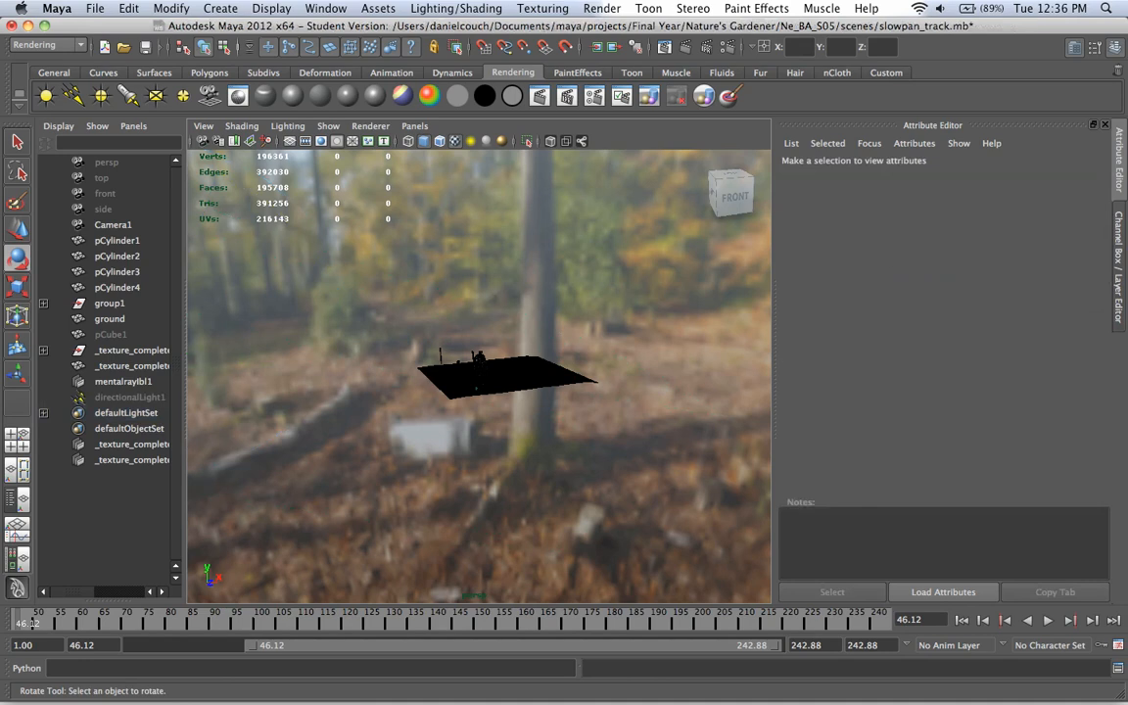
scroll(479, 376, "up", 10)
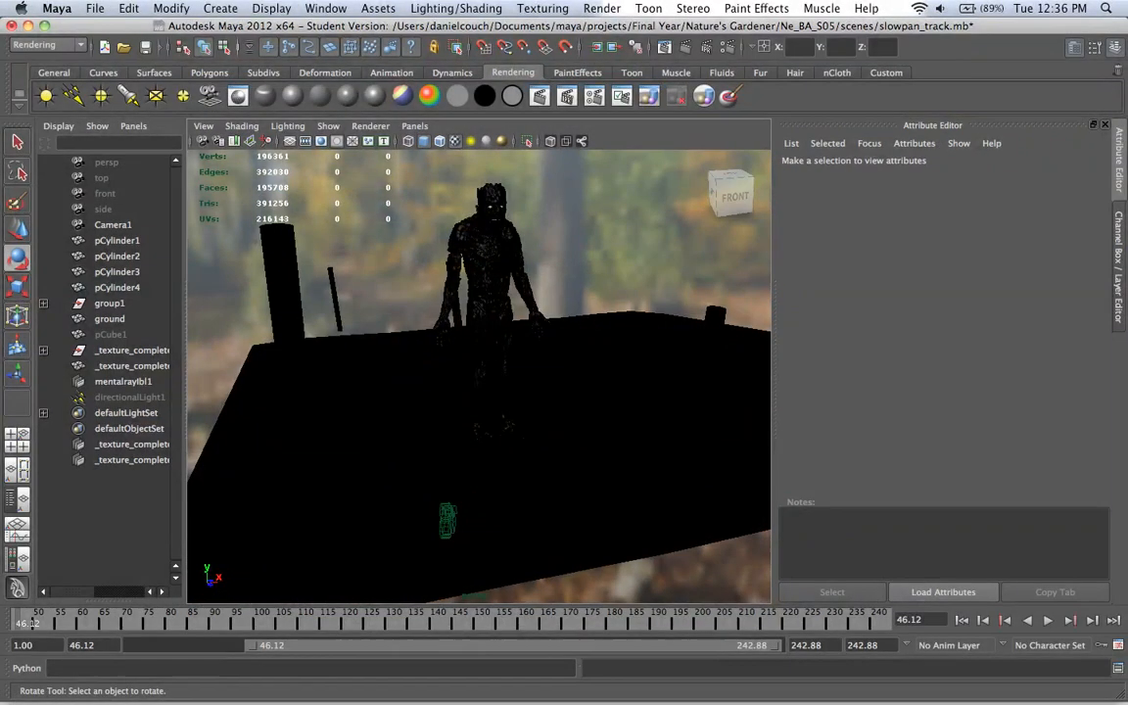
left_click_drag(479, 391, 489, 313, "alt")
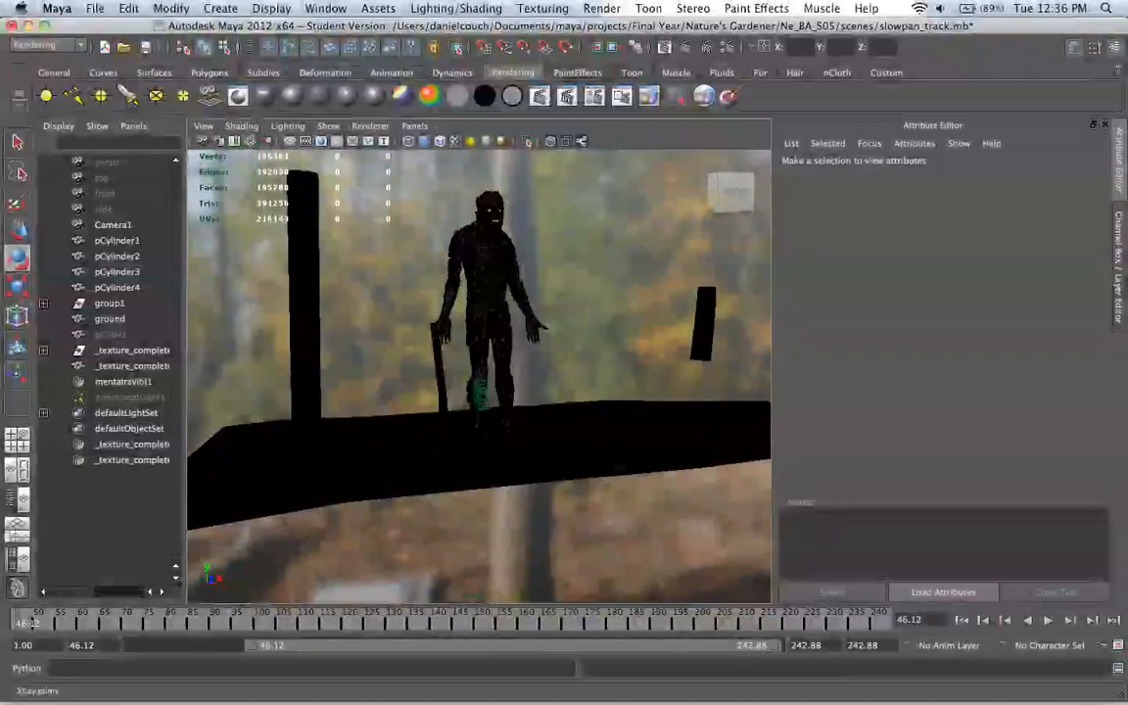
left_click(414, 125)
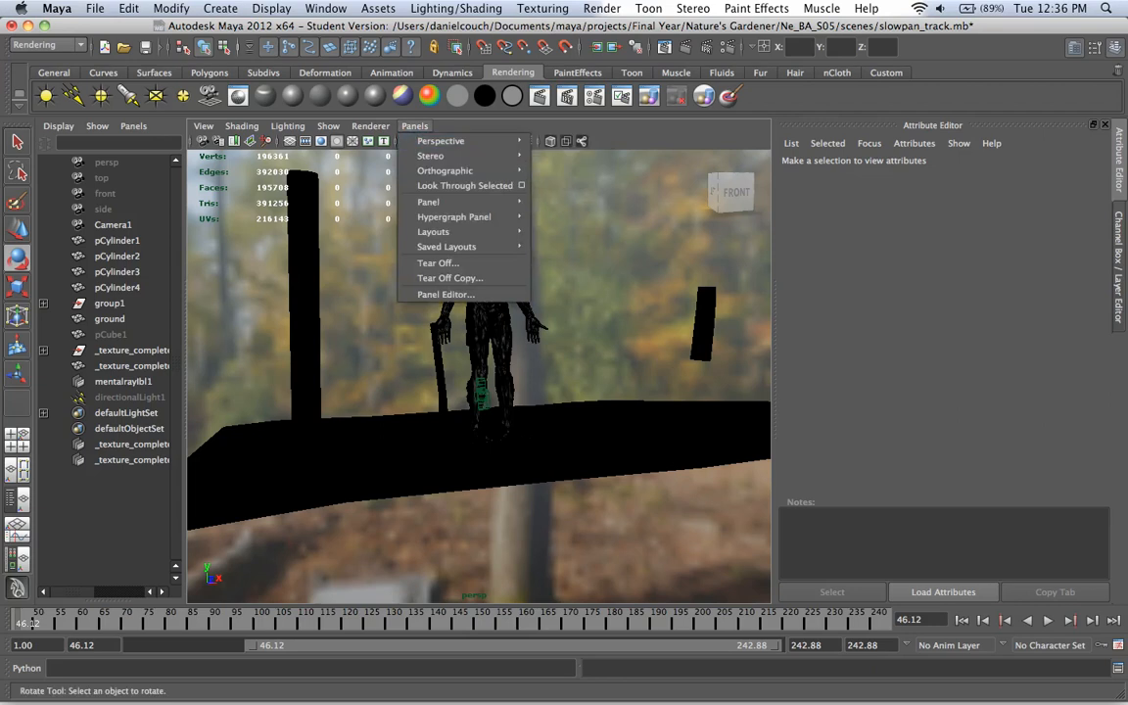
mouse_move(460, 141)
left_click(568, 141)
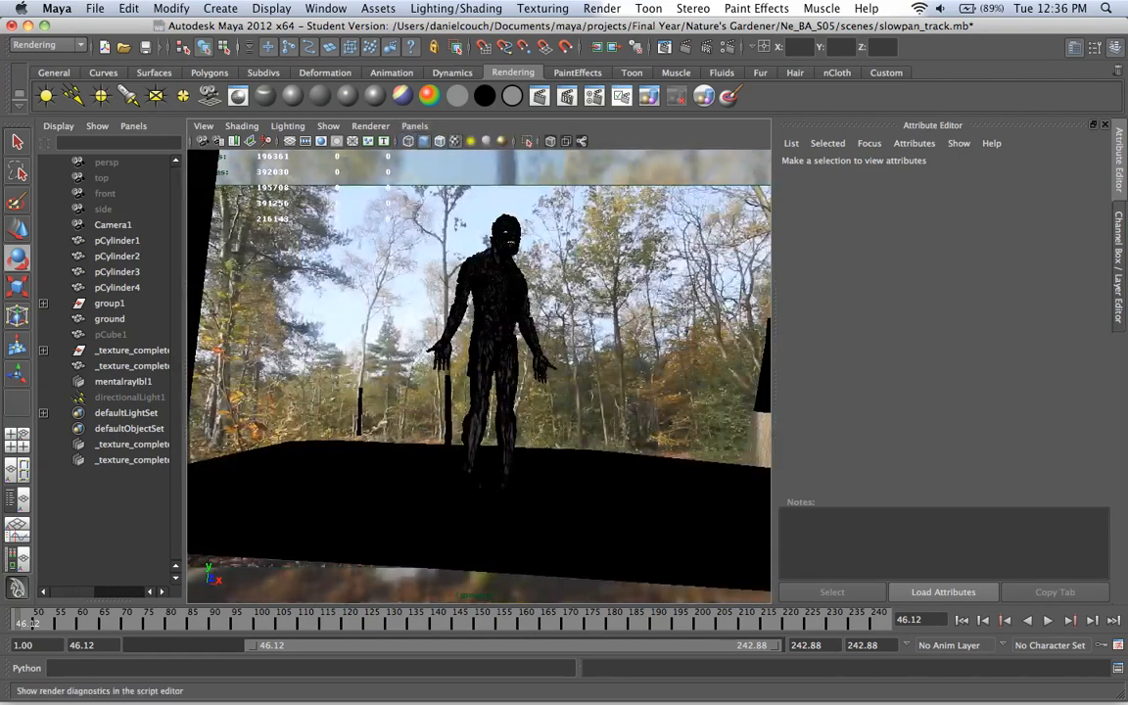
- Render the current frame through Camera1 with mental ray and keep the resulting image in the Render View
left_click(686, 47)
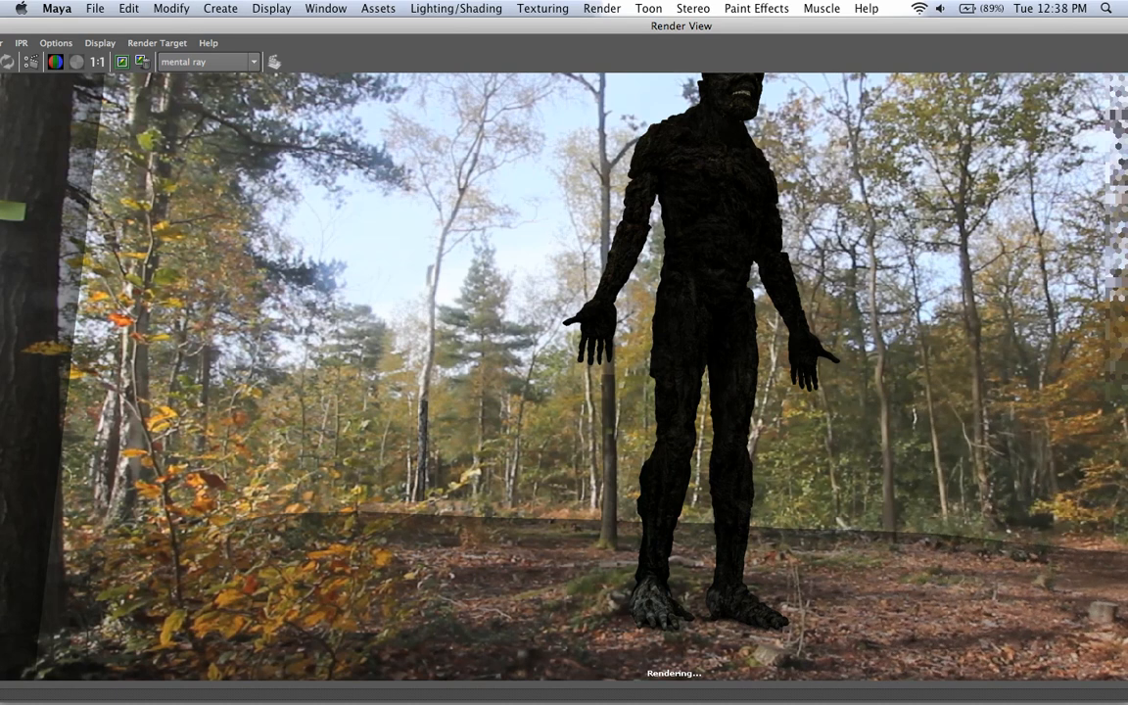
left_click_drag(147, 26, 296, 26)
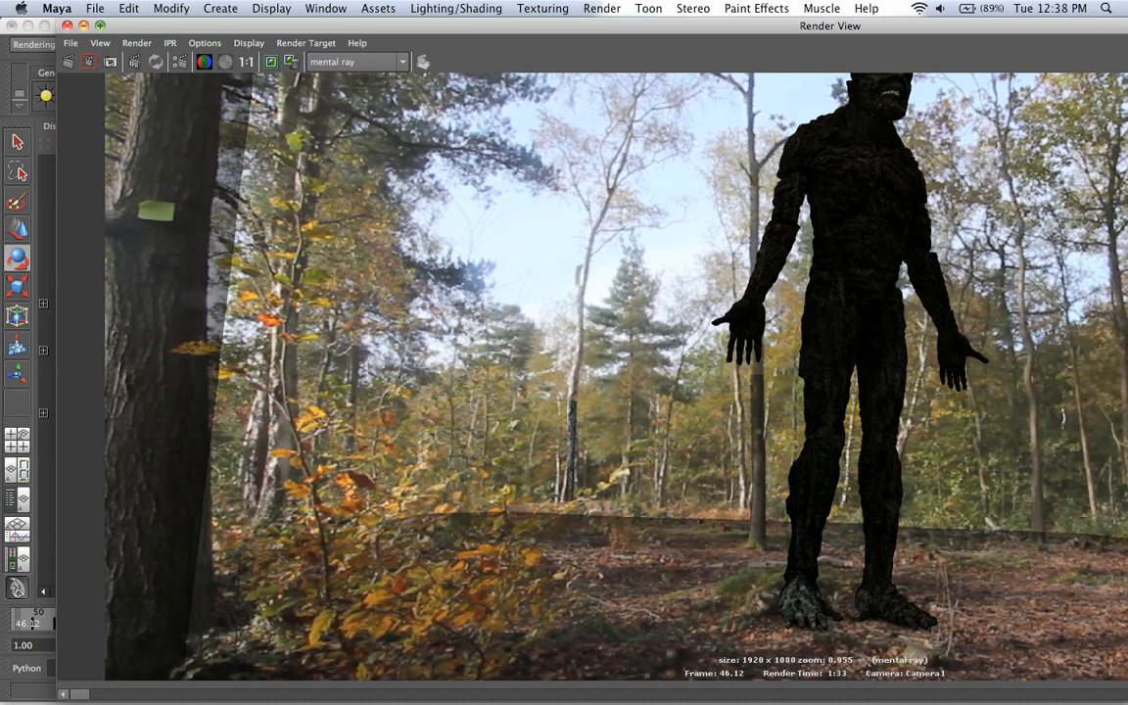
left_click(271, 62)
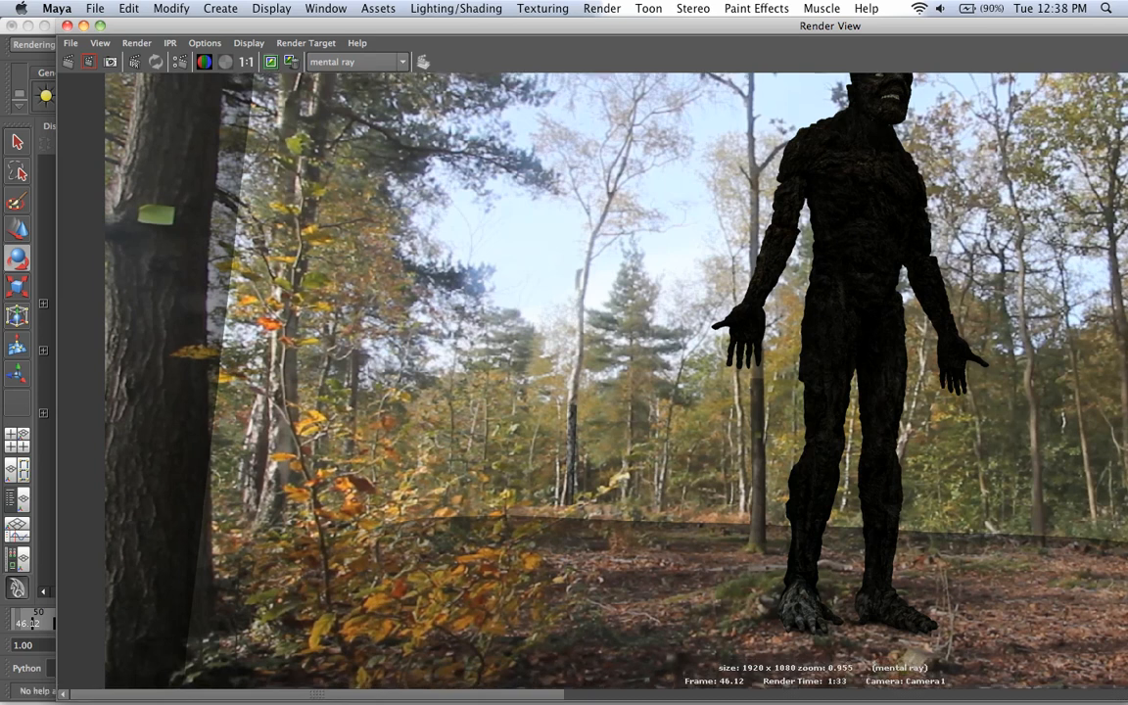
- Compare the kept render with the earlier stored renders and mark a region around the troll's legs and feet
left_click_drag(317, 694, 812, 694)
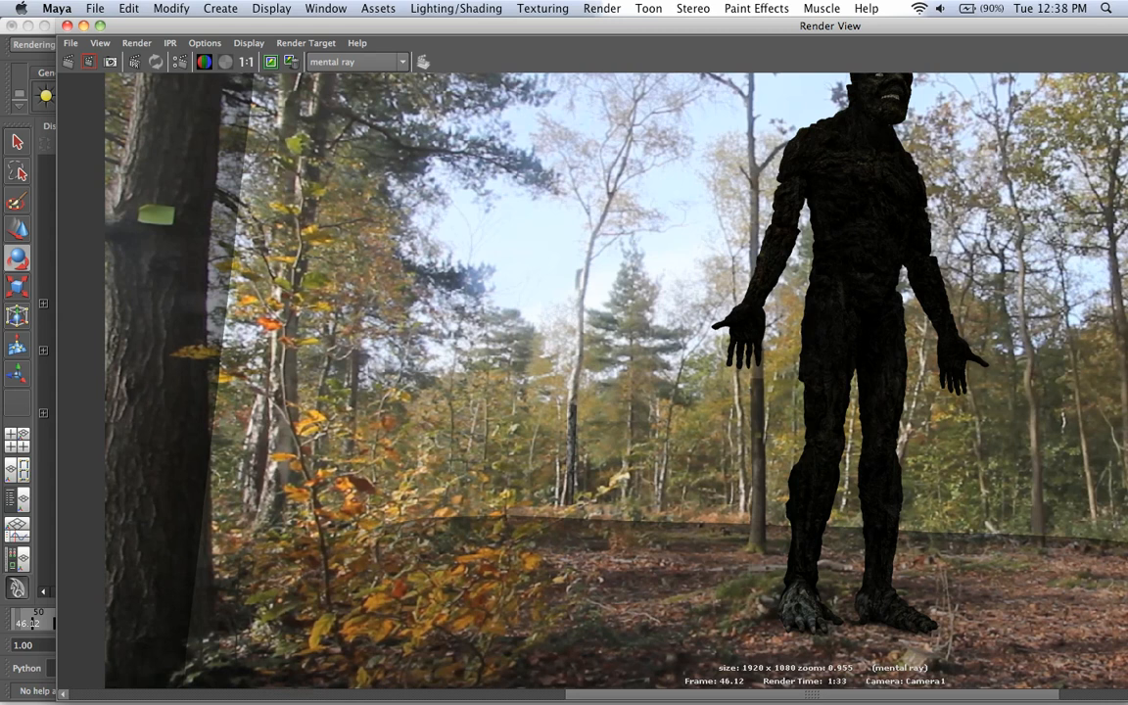
left_click_drag(830, 27, 617, 26)
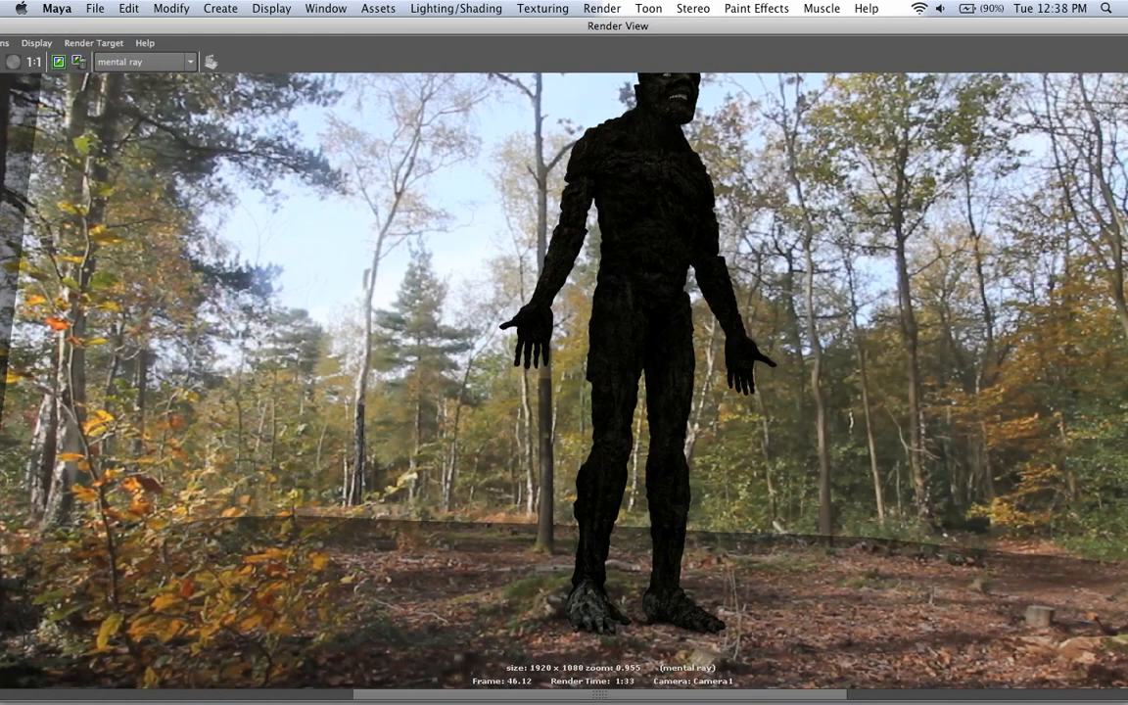
left_click_drag(599, 694, 1095, 694)
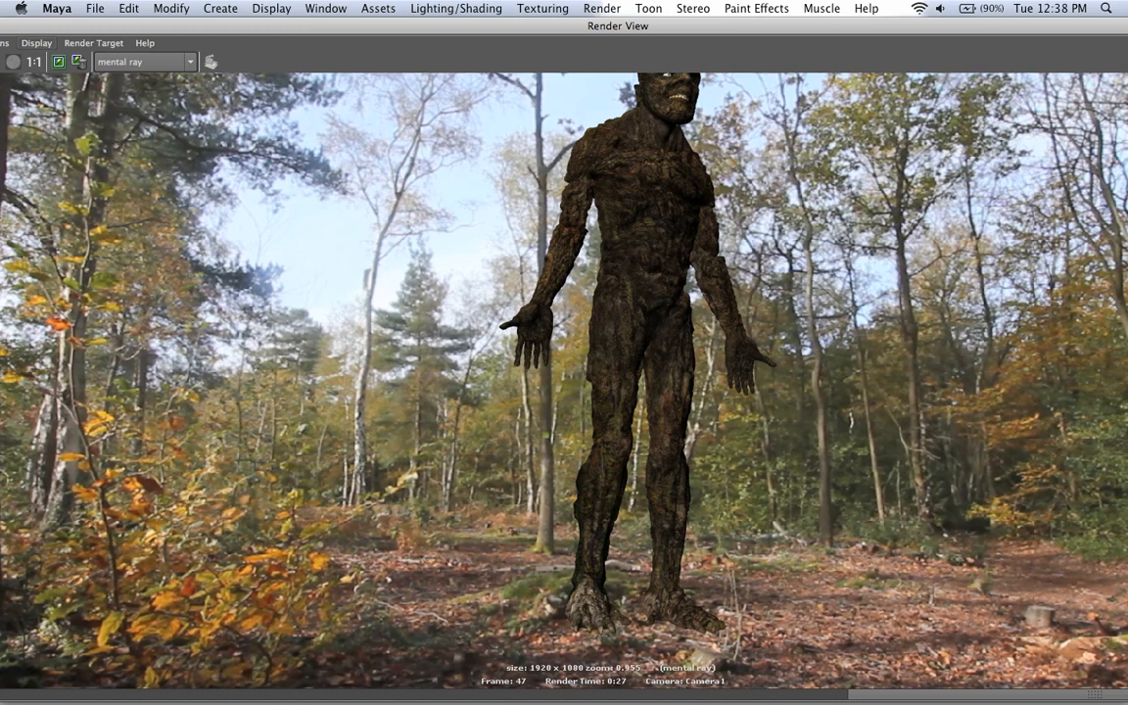
left_click_drag(619, 27, 790, 29)
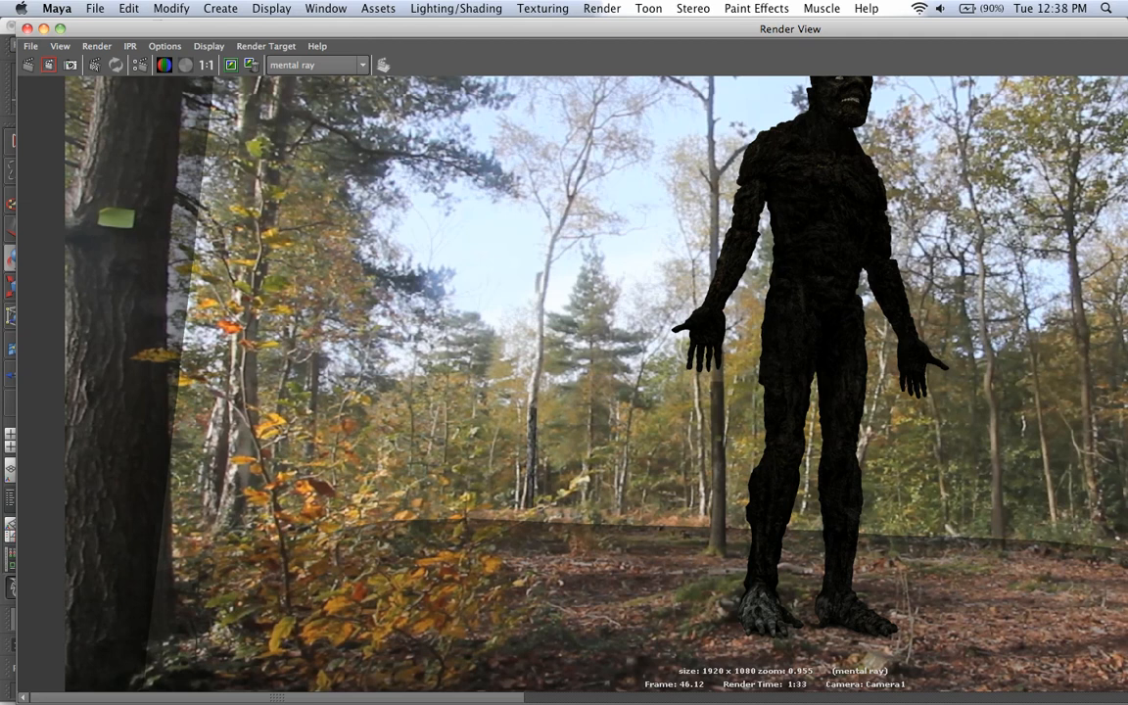
left_click_drag(912, 648, 691, 330)
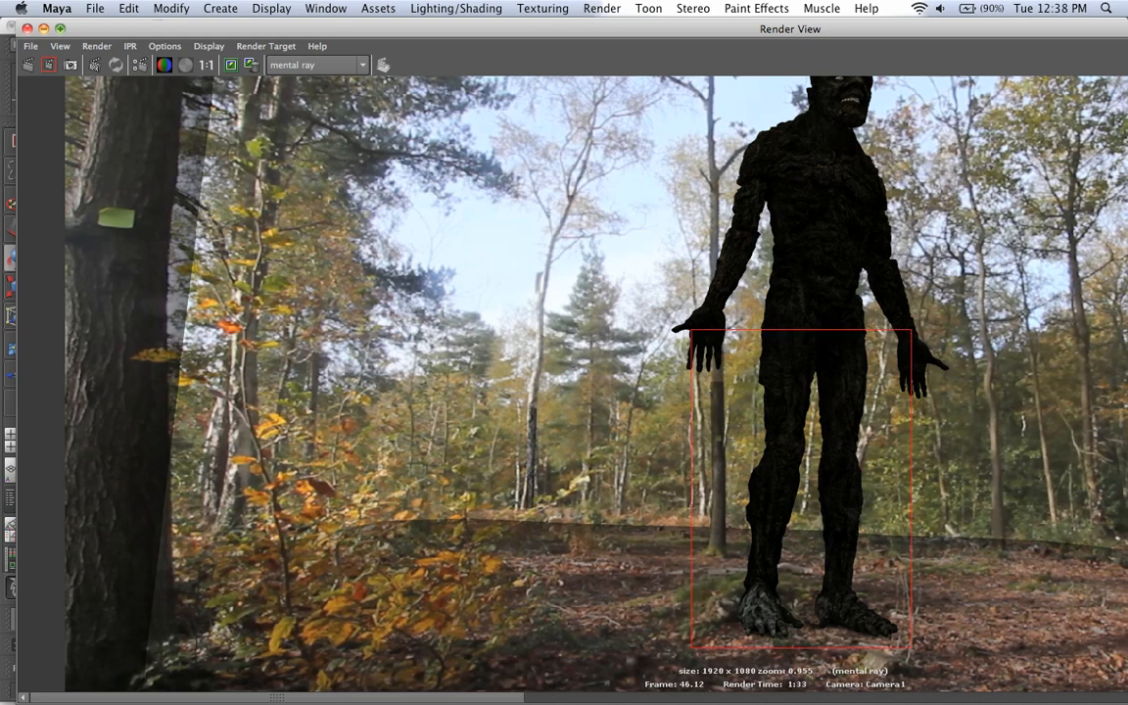
- Minimize the Render View and hide the mentalrayIbl1 image-based lighting node
left_click(44, 29)
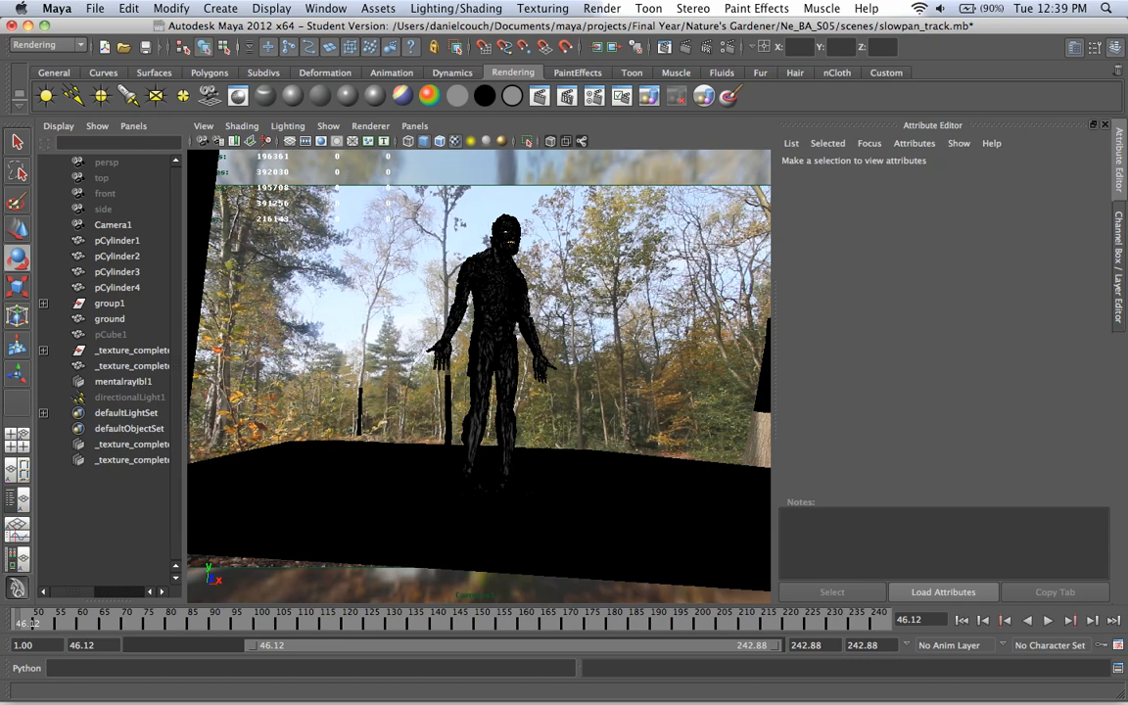
left_click(124, 382)
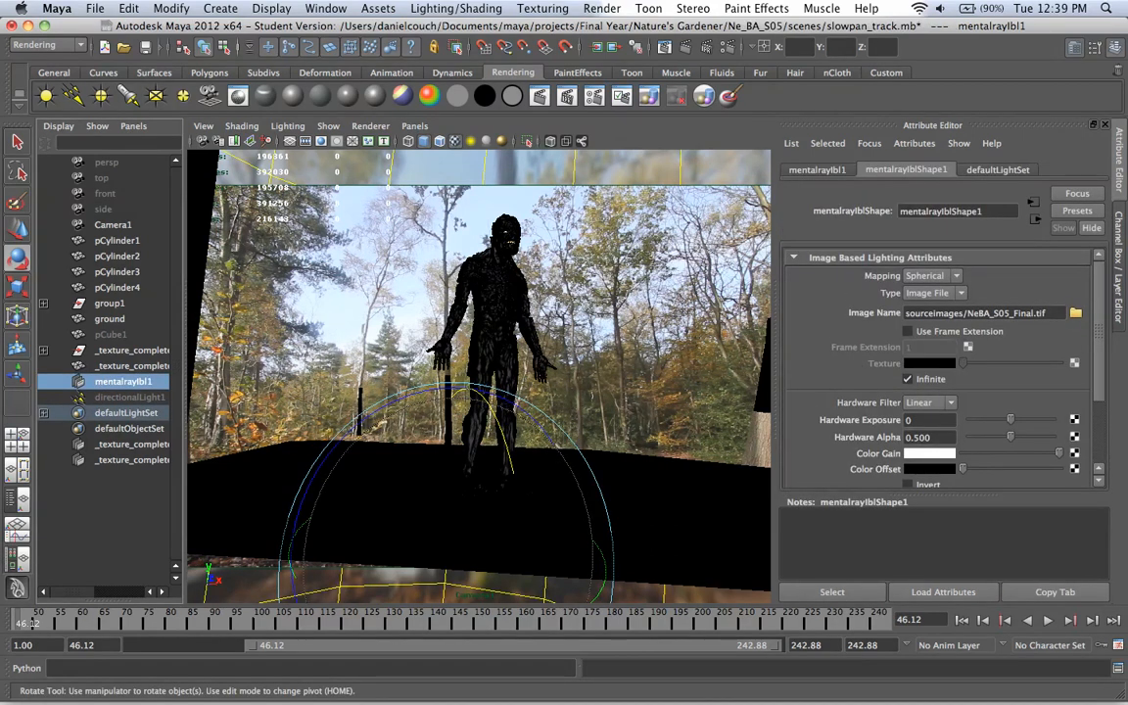
key("ctrl+h")
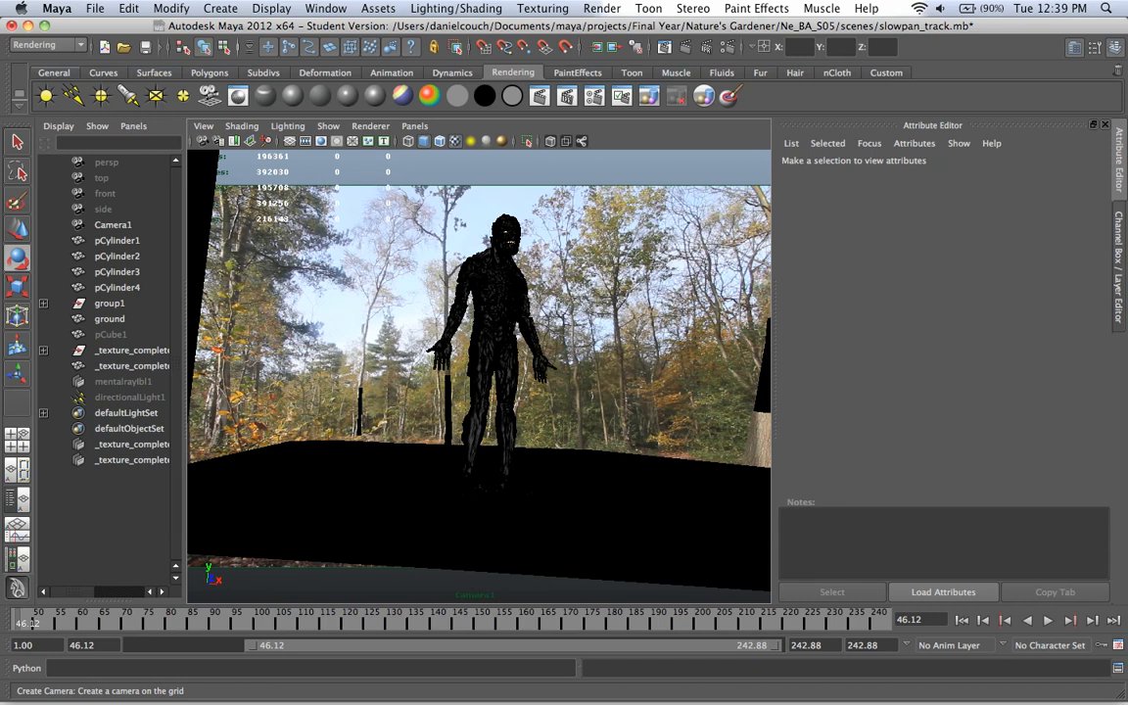
- Create a polygon sphere at the origin and scale it up uniformly until it surrounds the whole troll
left_click(209, 72)
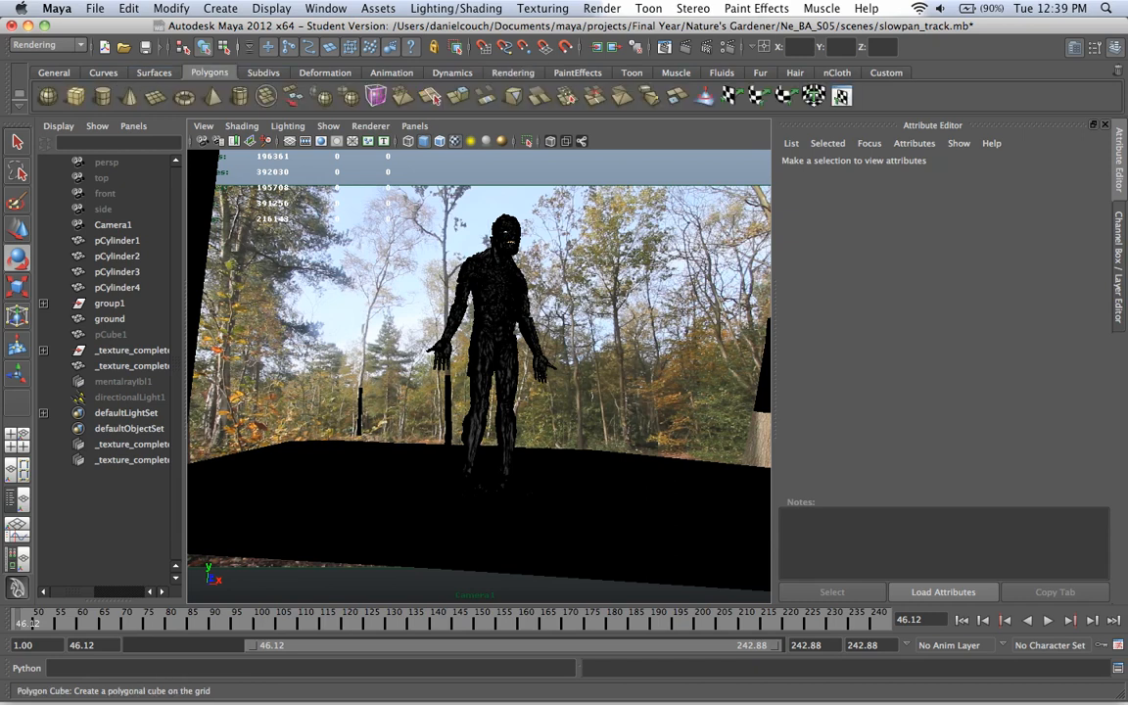
left_click(48, 96)
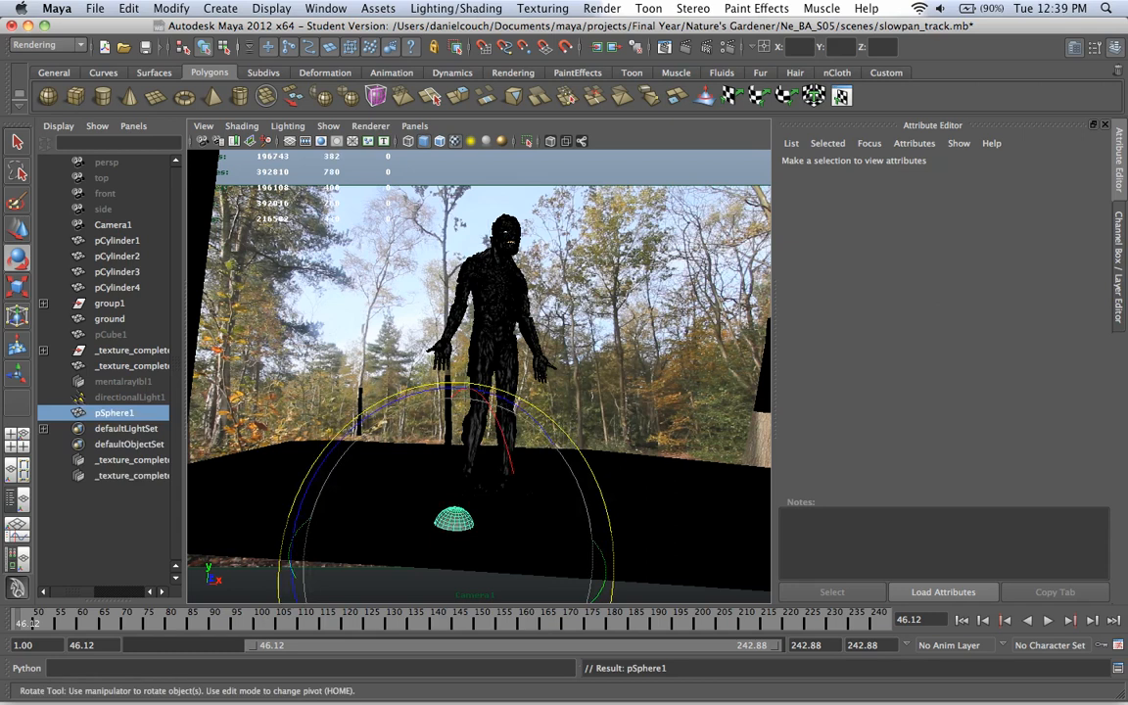
key("r")
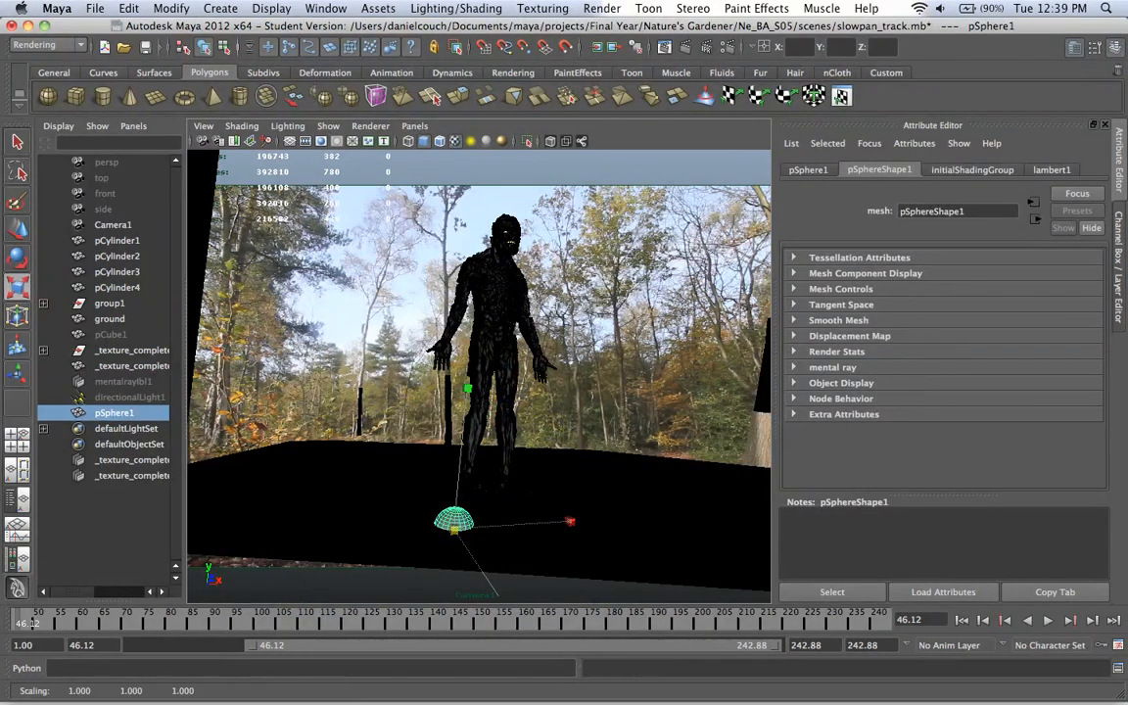
left_click_drag(455, 530, 744, 529)
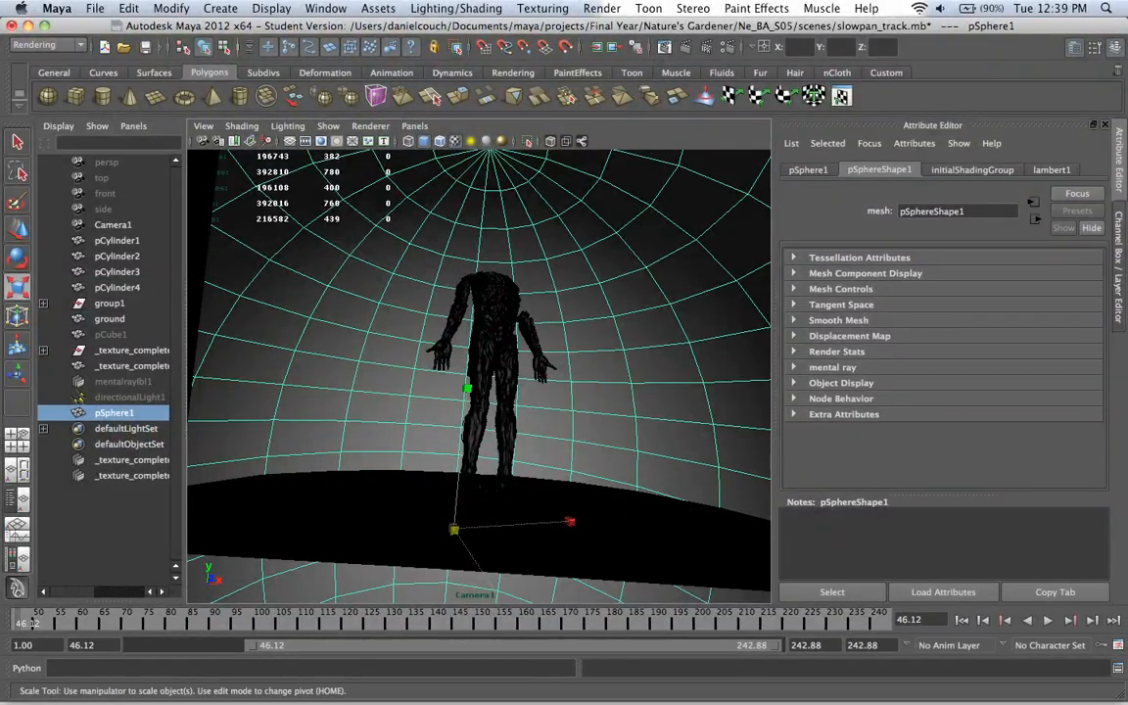
left_click_drag(454, 529, 548, 530)
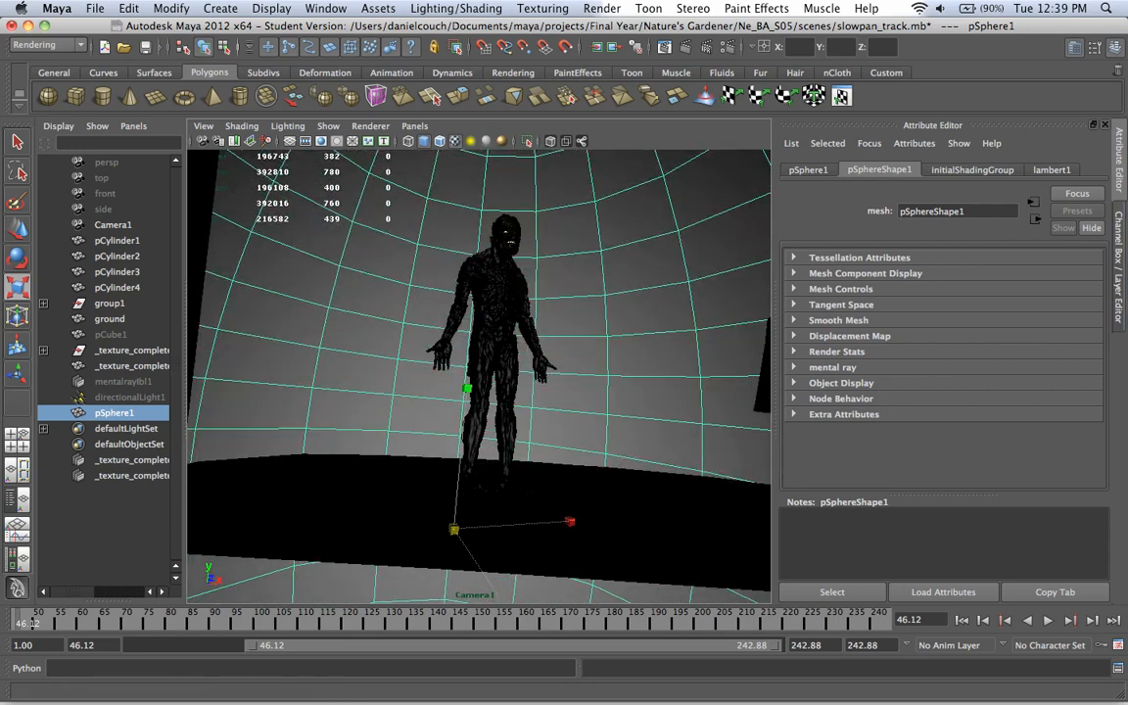
- Set the sphere's scale to 500 on X, Y and Z and rotate it about 5.7 degrees around Z
key("ctrl+a")
left_click_drag(1080, 263, 1079, 288)
type("100")
key("Return")
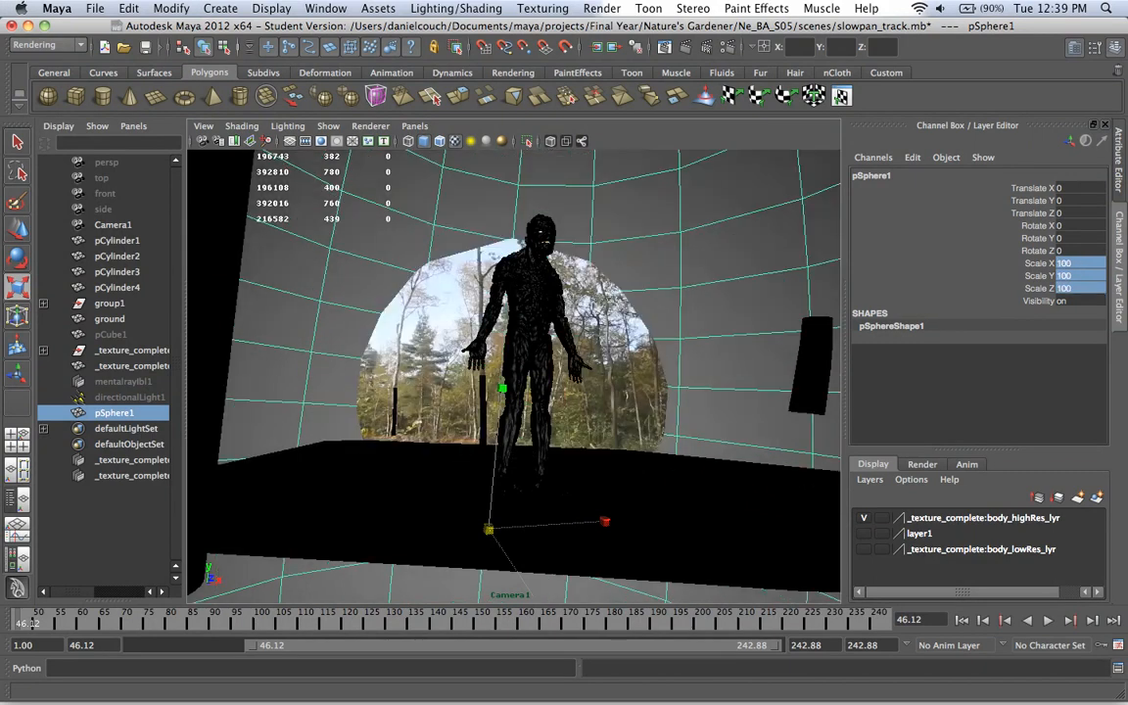
left_click_drag(1080, 263, 1080, 289)
type("500")
key("Return")
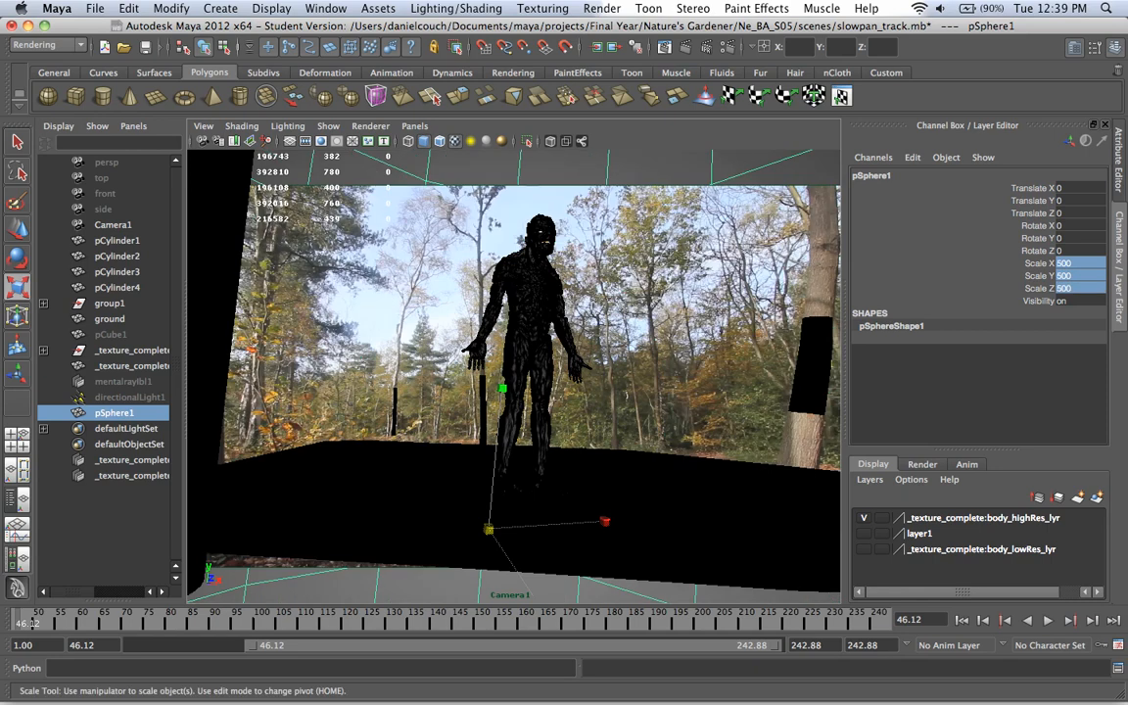
key("e")
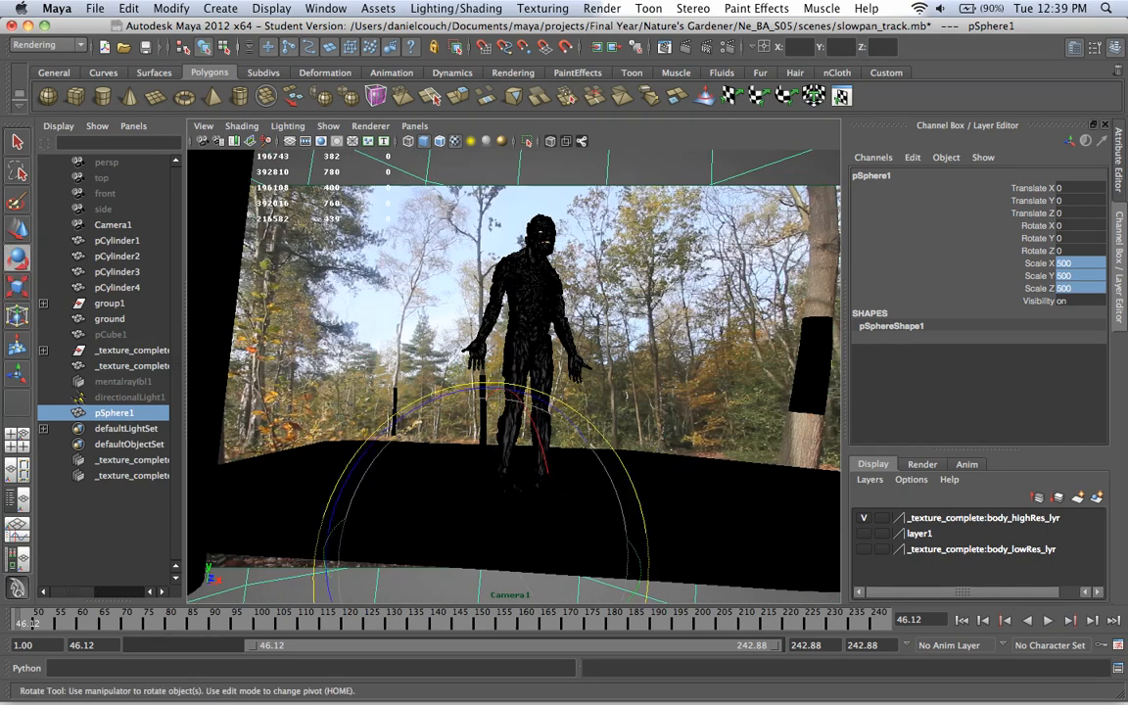
mouse_move(487, 524)
left_mouse_down()
mouse_move(492, 516)
mouse_move(495, 530)
left_mouse_up()
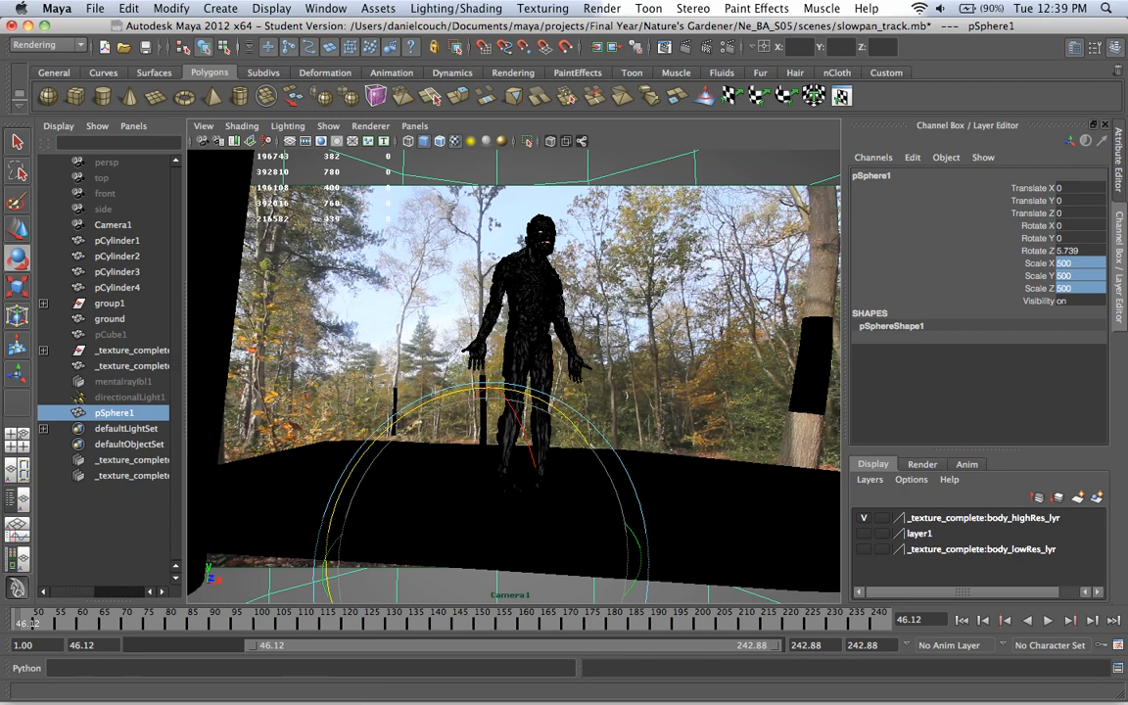
- Rename the enclosing sphere as skydome
double_click(113, 413)
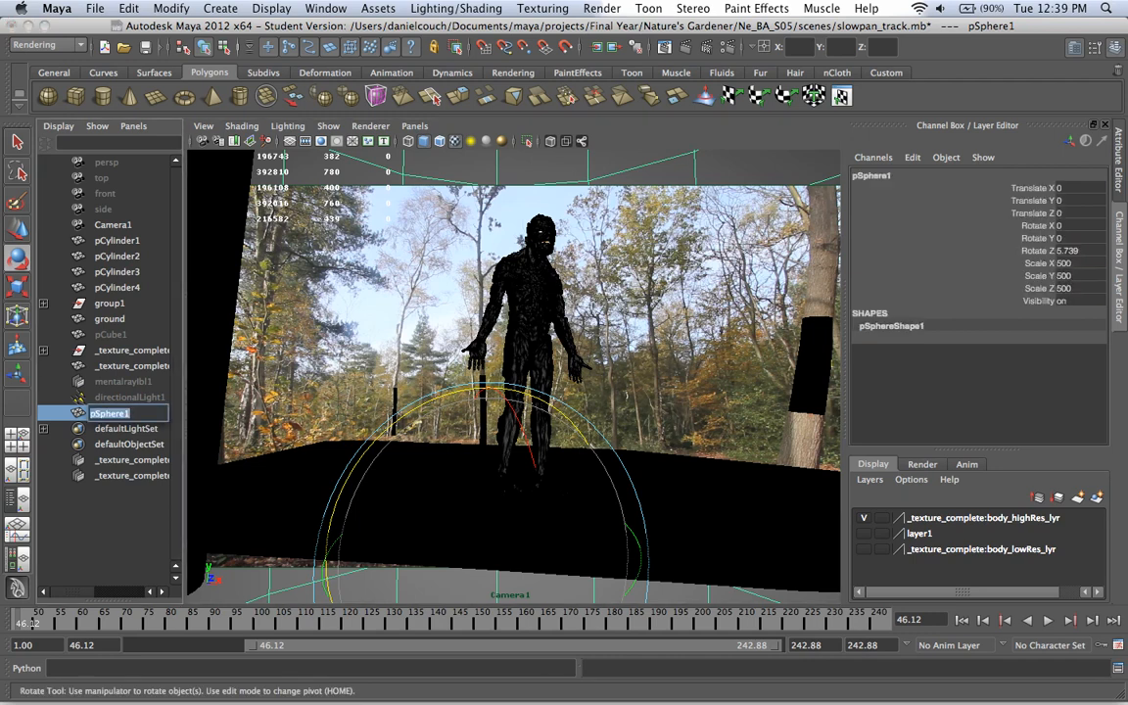
type("skydo,e")
key("BackSpace")
key("BackSpace")
type("me")
key("Return")
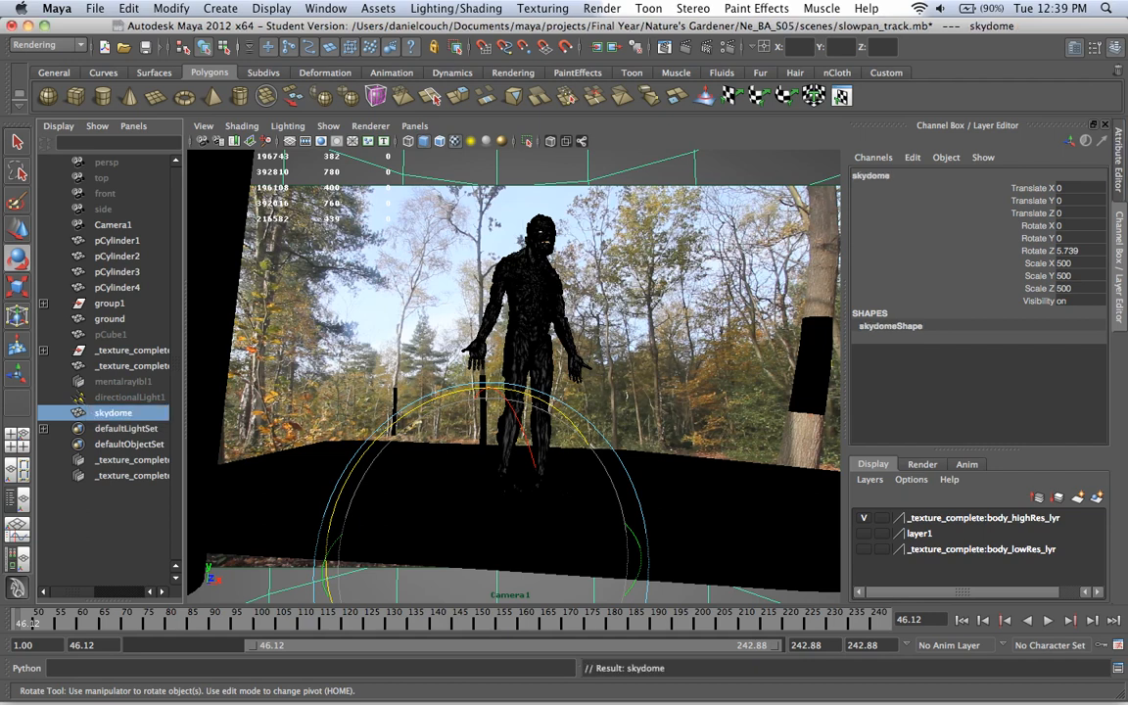
- Assign a new Surface Shader to the skydome and map a file texture using NeBA_S05_Final.tif to its Out Color
key("ctrl+a")
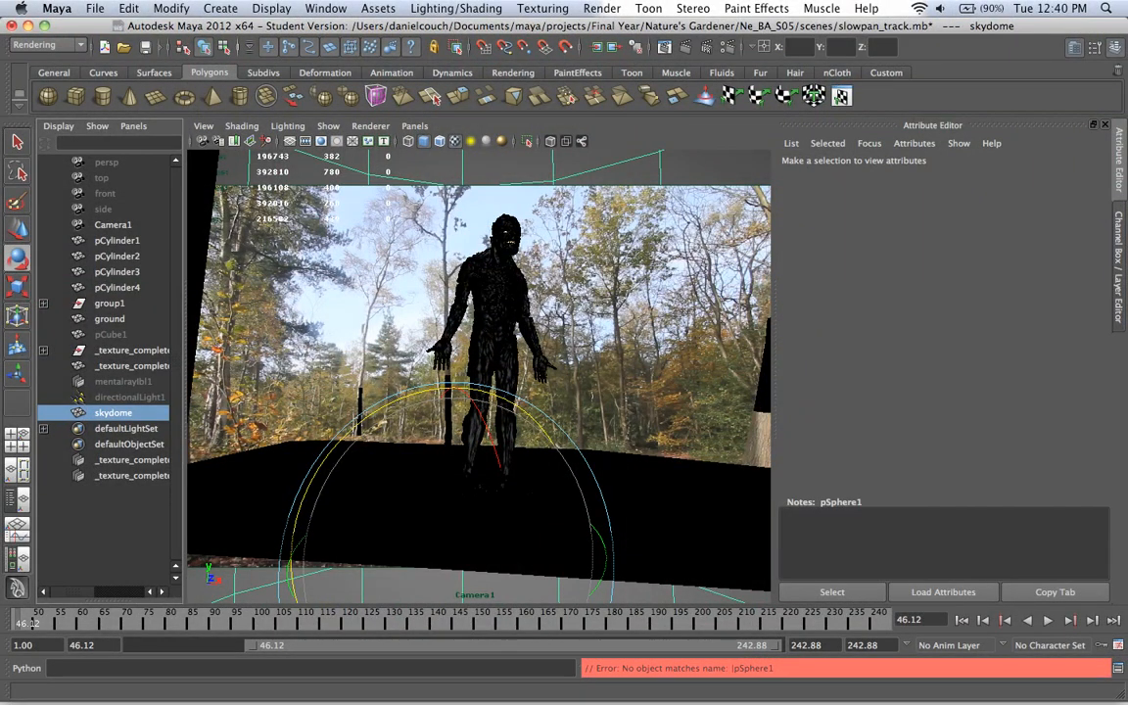
right_click_drag(609, 180, 591, 382)
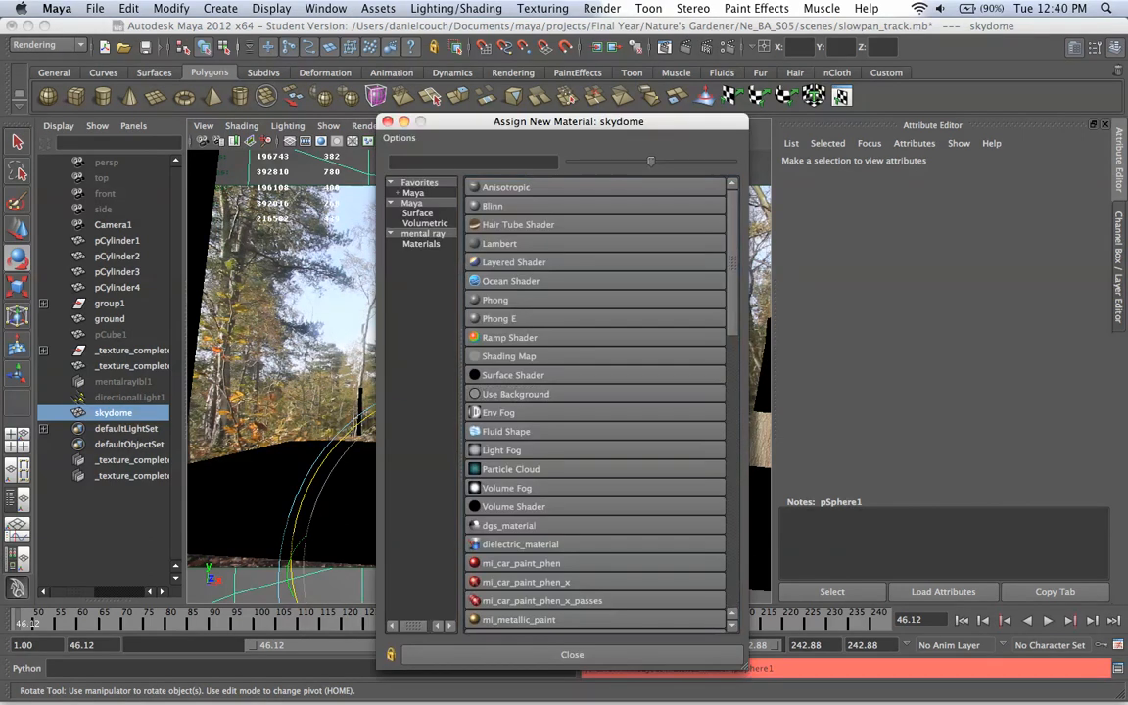
left_click(513, 375)
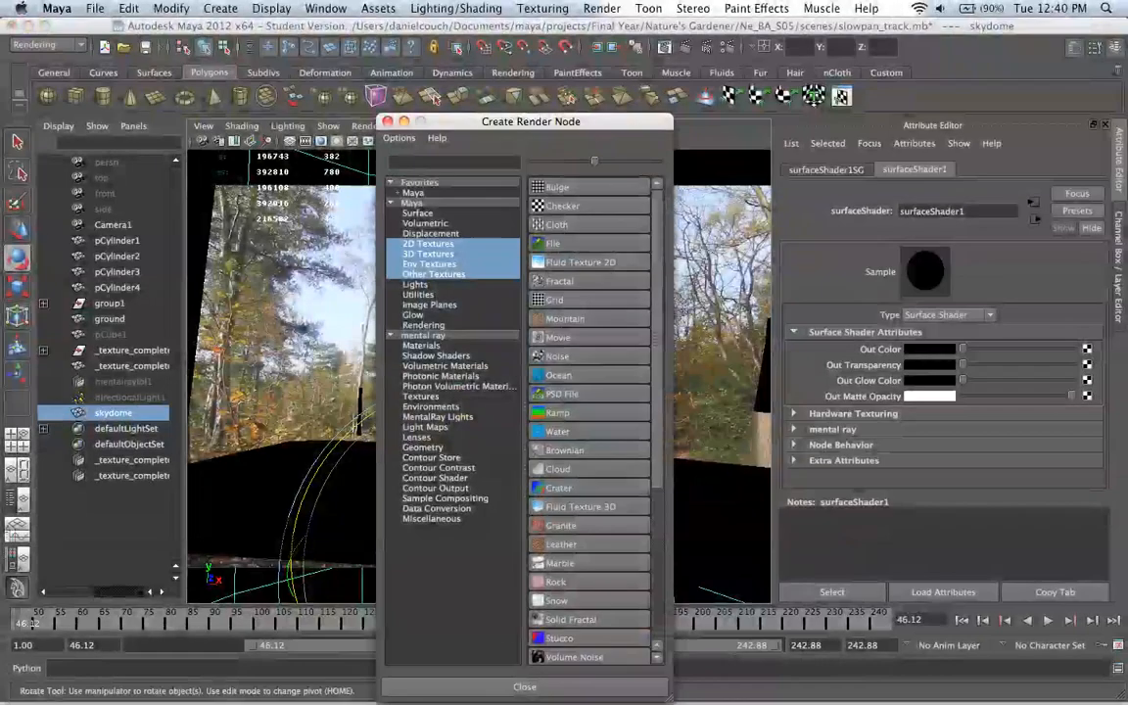
left_click(554, 244)
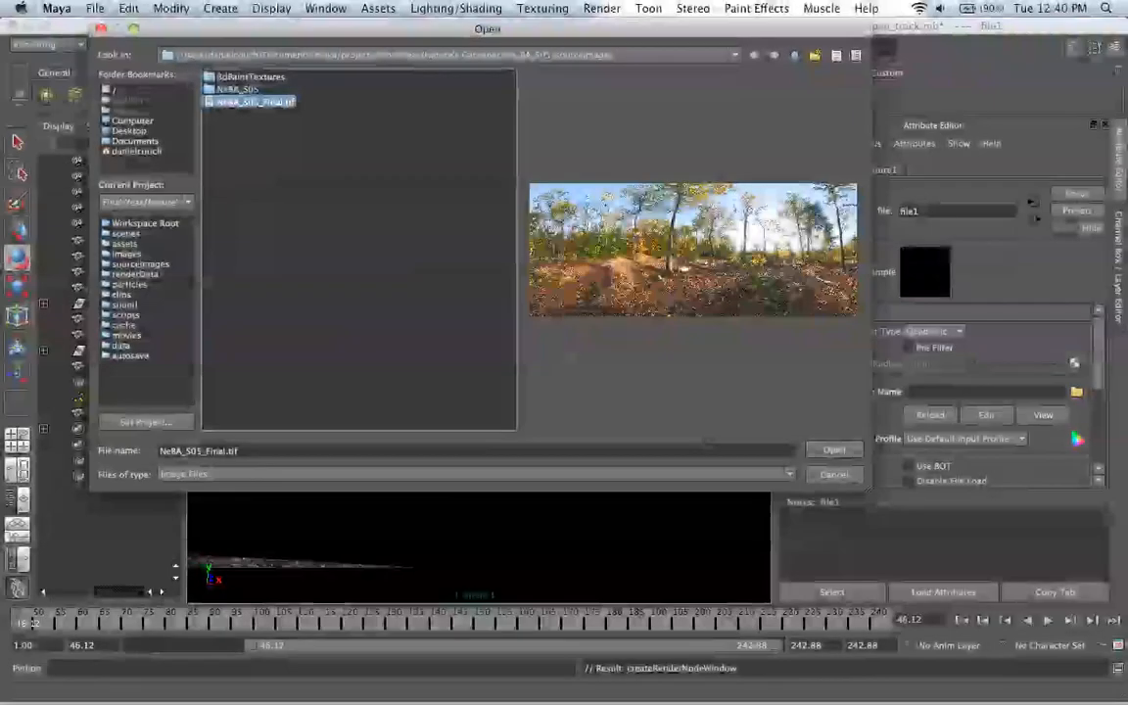
left_click(833, 450)
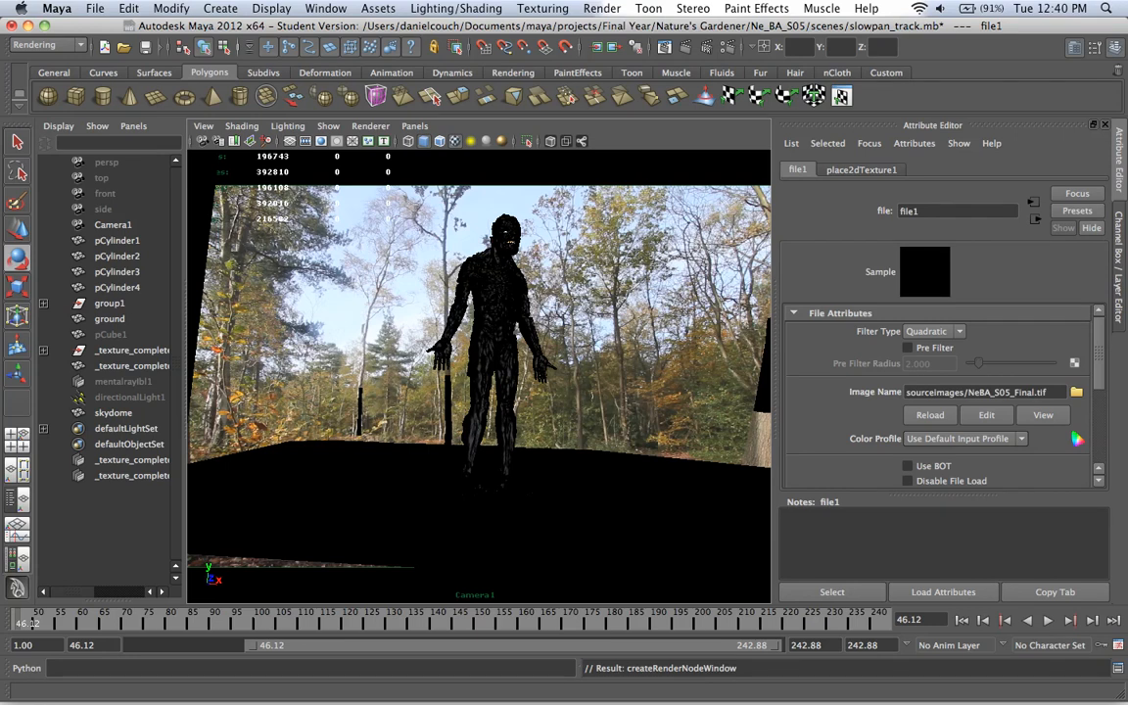
- Inspect the textured skydome from outside and inside in the persp view, then return to Camera1
left_click(414, 126)
left_click(415, 126)
left_click(414, 125)
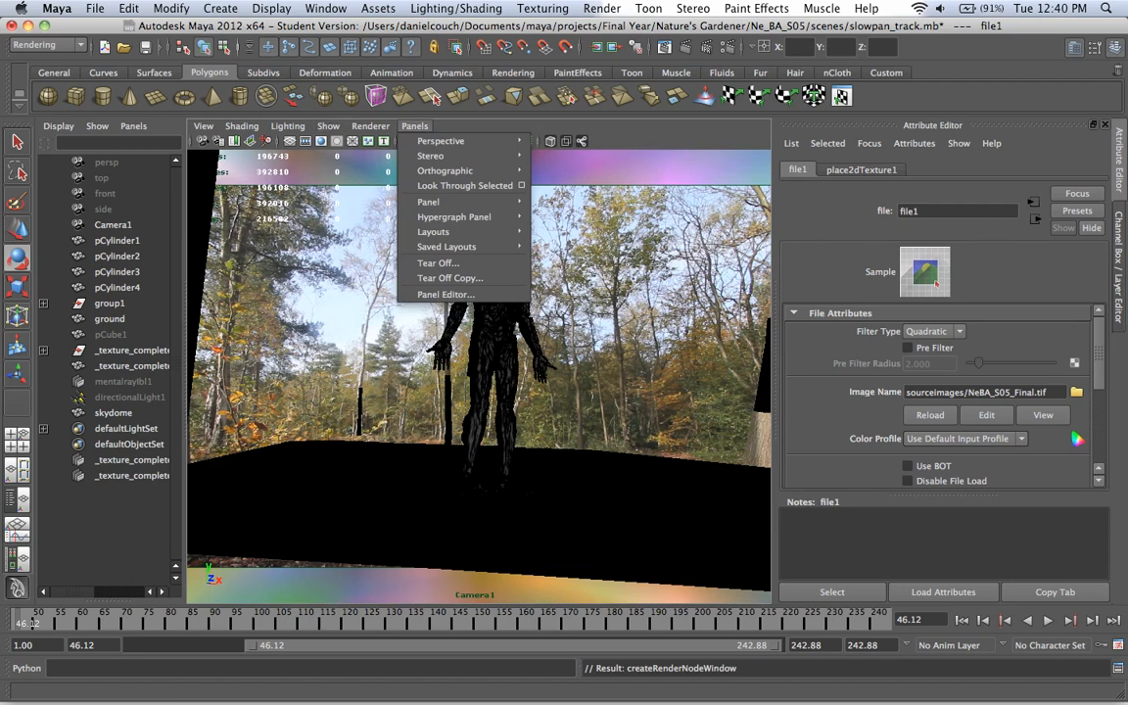
mouse_move(441, 141)
left_click(568, 156)
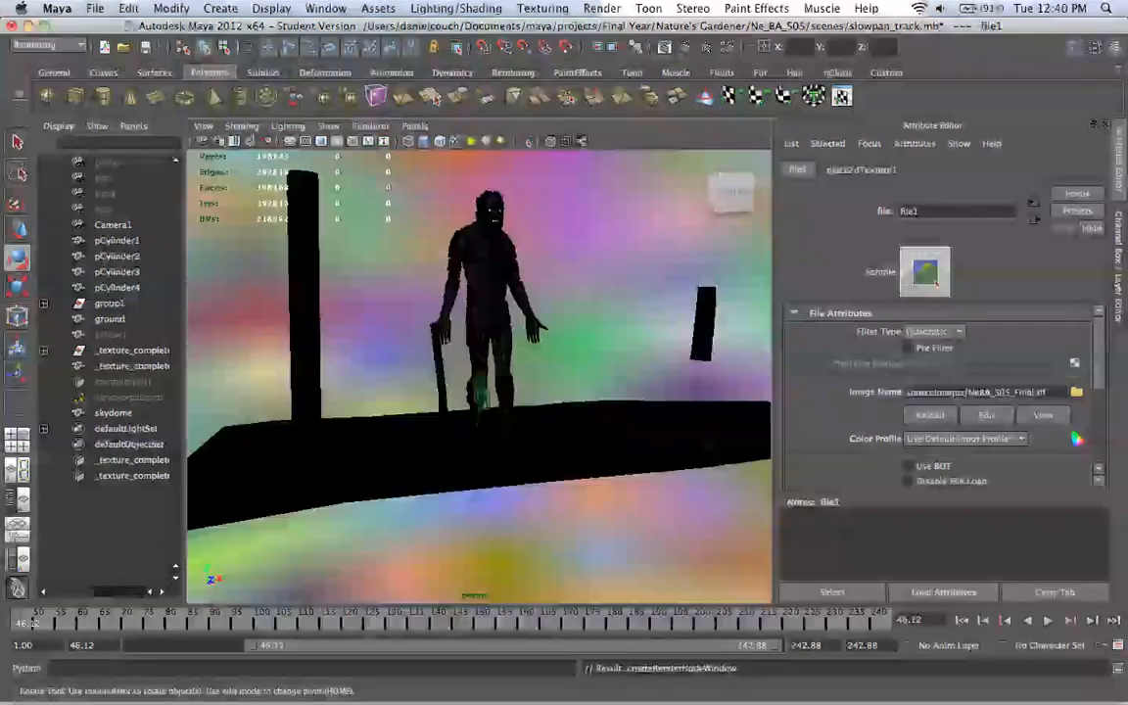
scroll(480, 377, "down", 15)
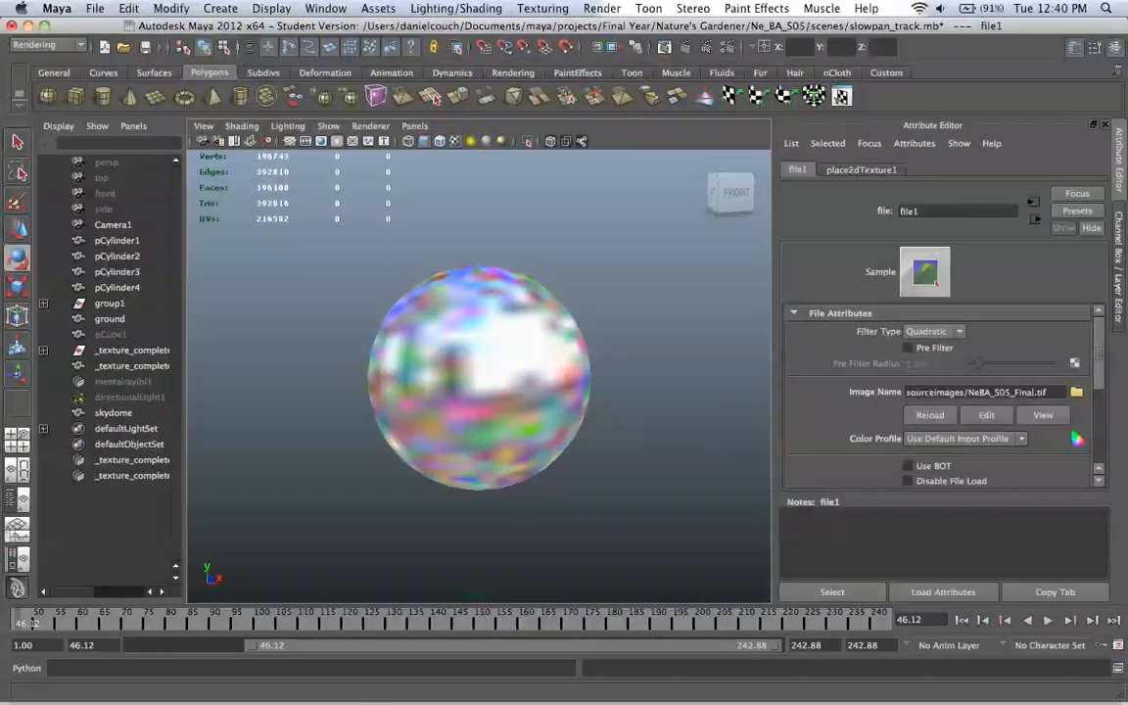
left_click_drag(480, 392, 397, 406, "alt")
left_click_drag(479, 376, 416, 435, "alt")
scroll(479, 377, "up", 15)
left_click_drag(372, 384, 473, 396, "alt")
left_click(414, 125)
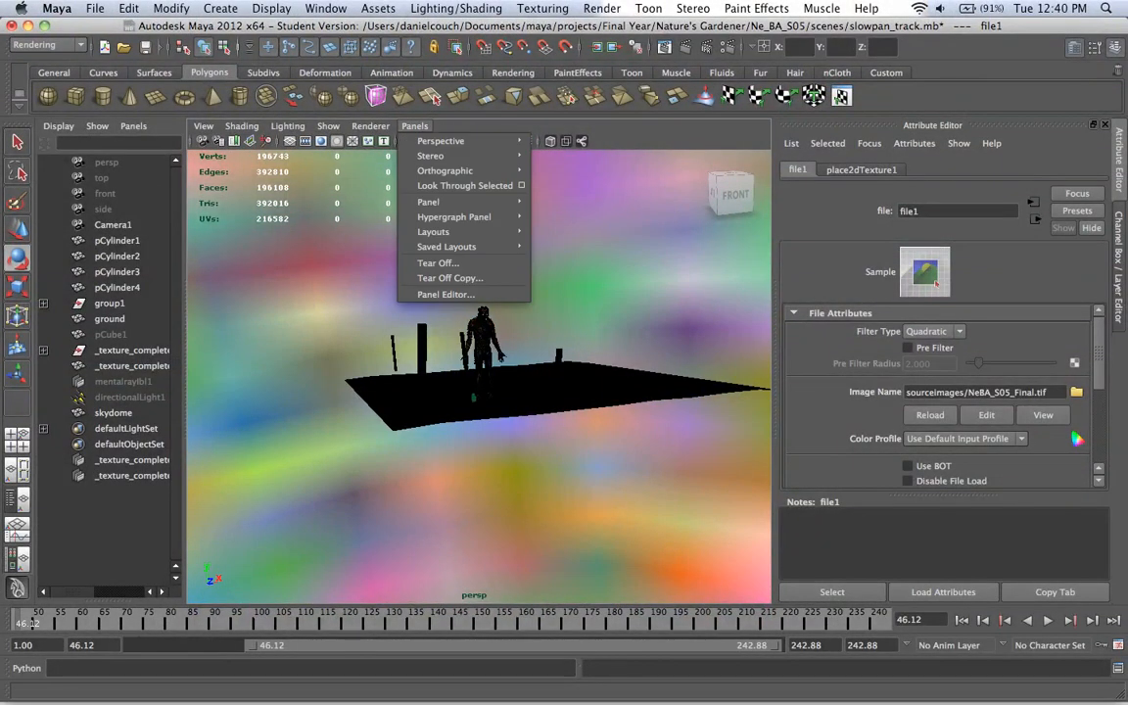
mouse_move(450, 141)
left_click(567, 142)
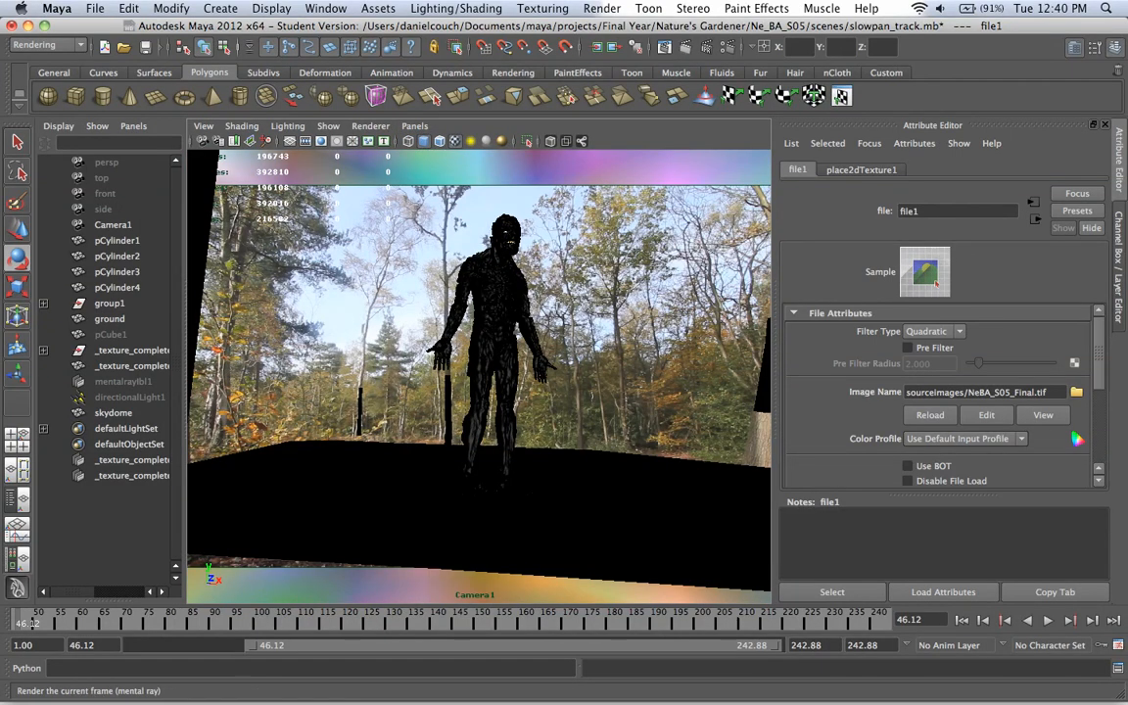
- Turn off Casts Shadows, Receive Shadows and Primary Visibility in the skydome's render stats
left_click(599, 46)
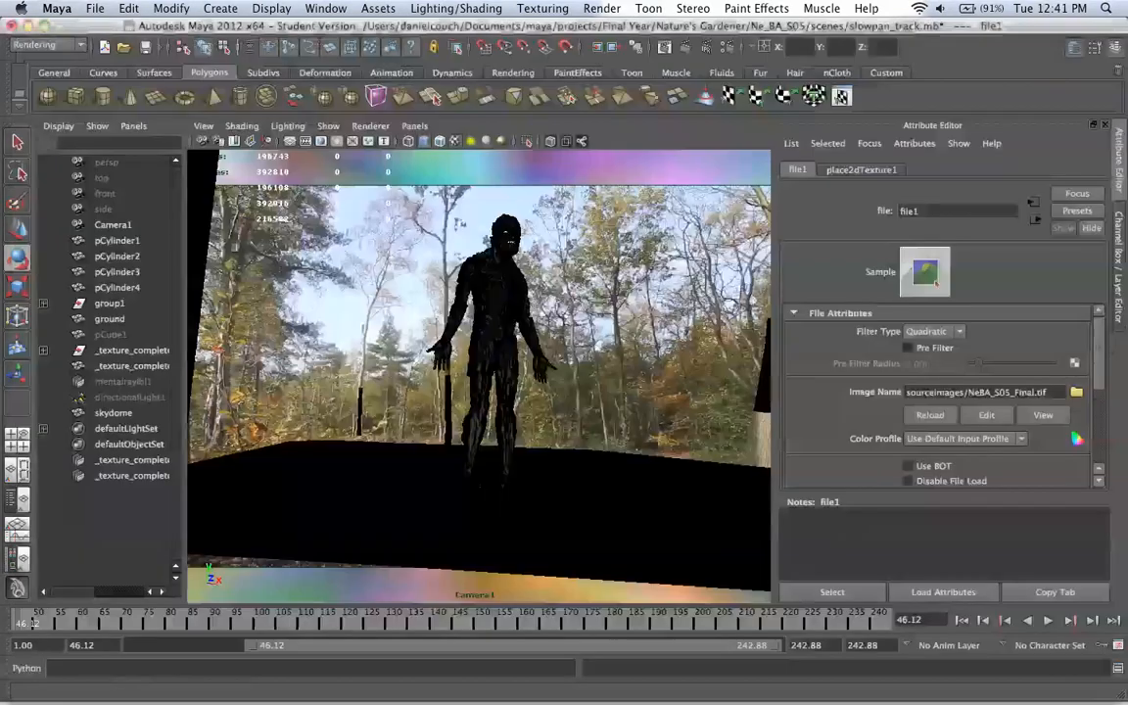
left_click(113, 413)
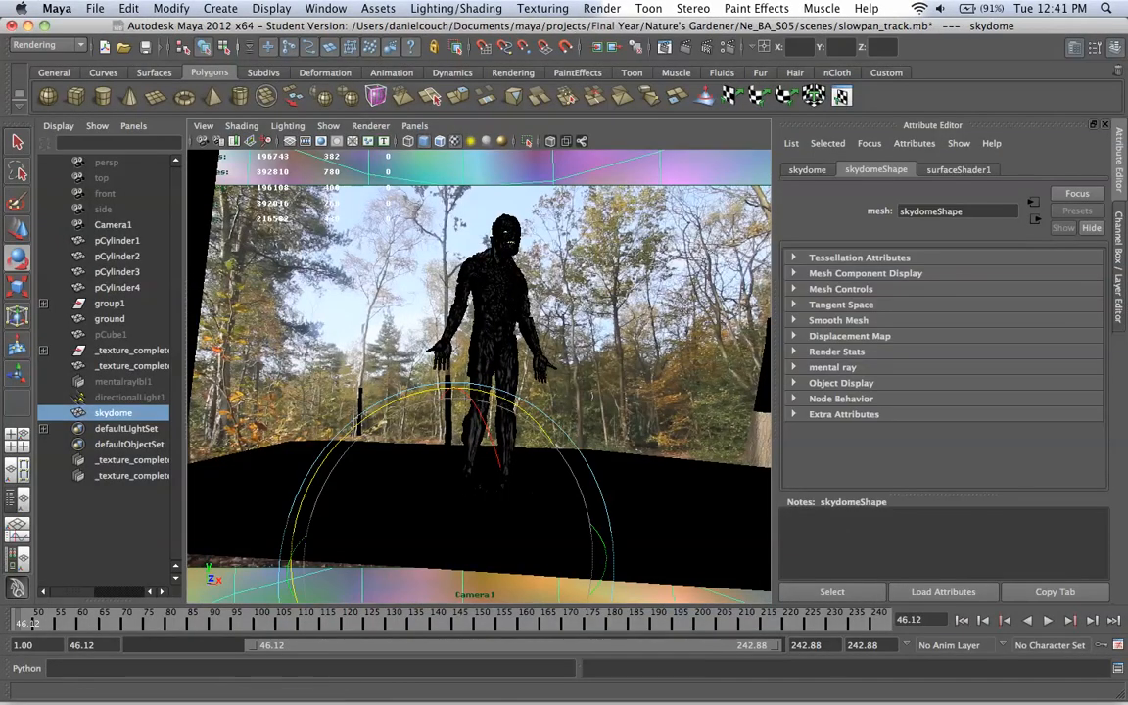
left_click(836, 352)
left_click(907, 369)
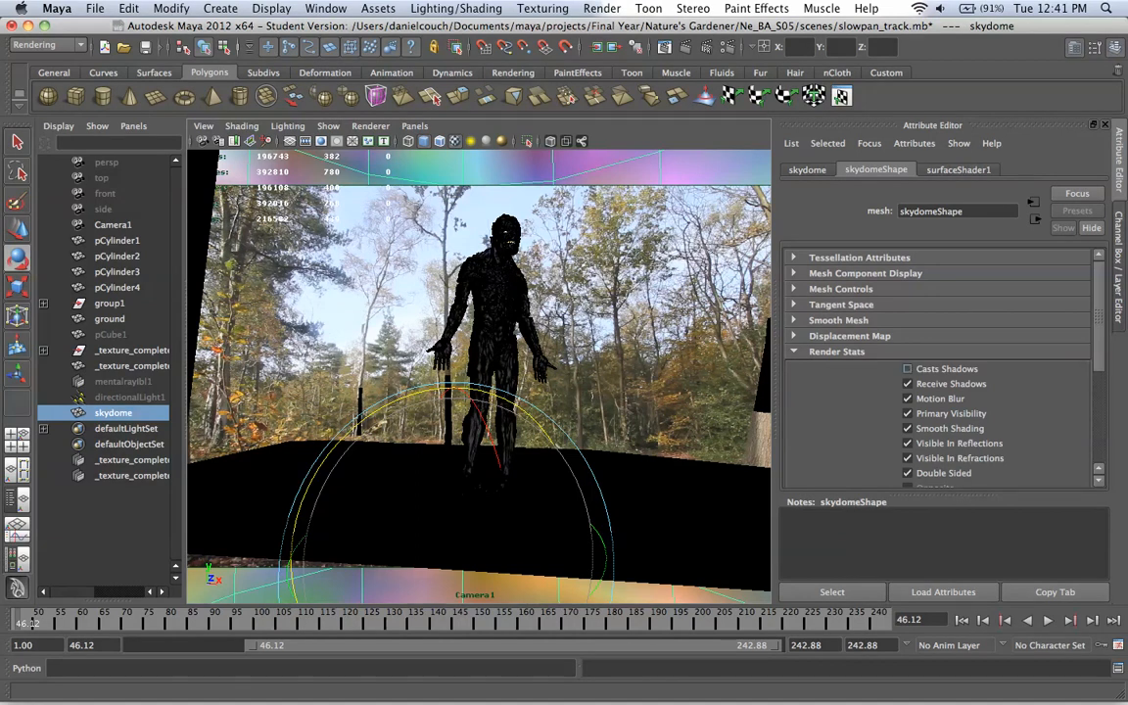
left_click(907, 384)
left_click(907, 413)
scroll(940, 392, "down", 3)
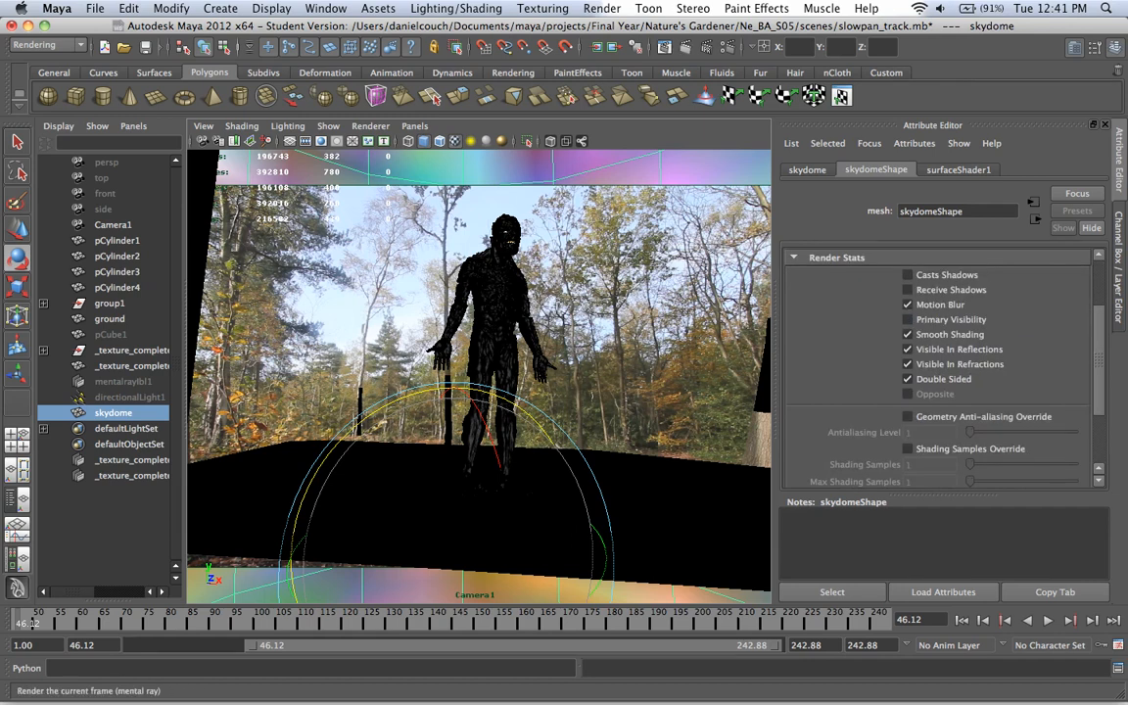
- Render the current frame with the skydome, keep the image and compare it with the earlier stored renders
left_click(665, 47)
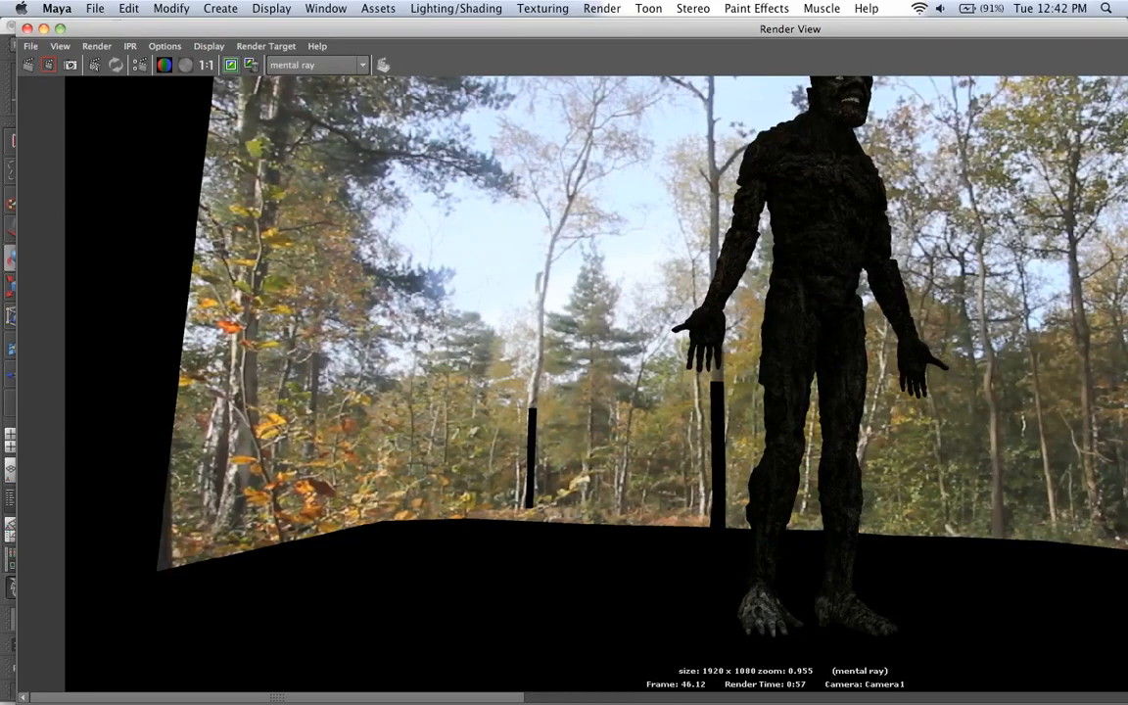
left_click(230, 64)
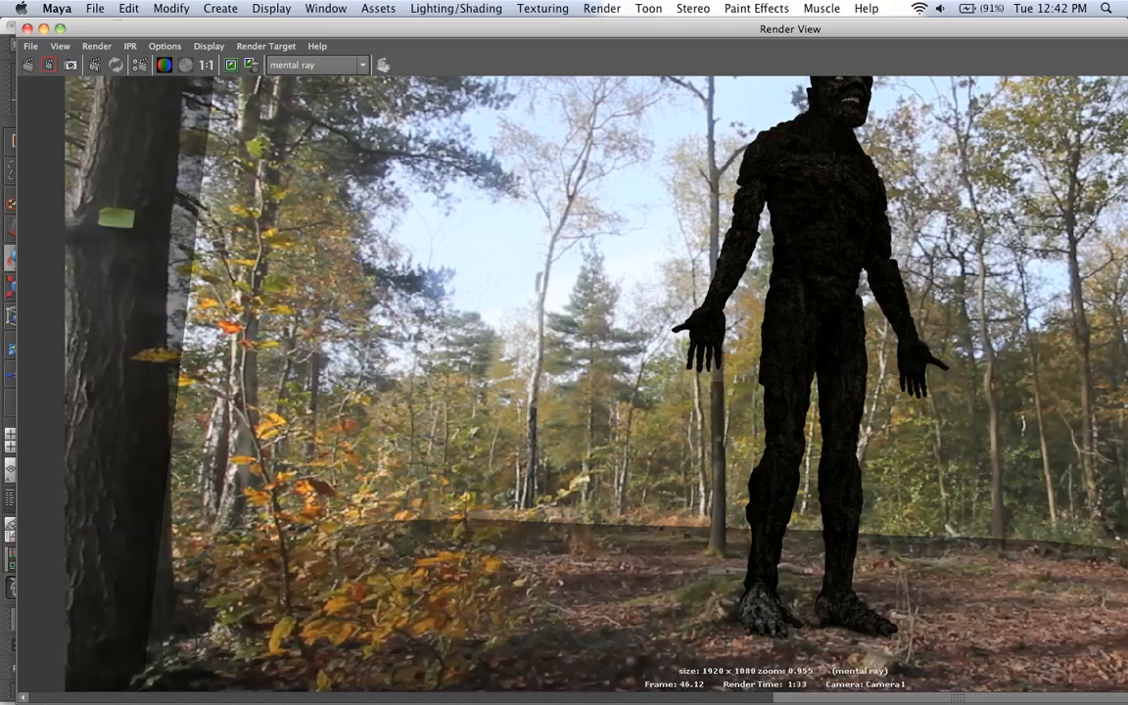
mouse_move(958, 697)
left_mouse_down()
mouse_move(214, 697)
mouse_move(958, 698)
left_mouse_up()
mouse_move(957, 697)
left_mouse_down()
mouse_move(214, 697)
mouse_move(957, 697)
left_mouse_up()
left_click_drag(957, 697, 214, 697)
left_click_drag(214, 697, 958, 697)
left_click_drag(958, 697, 215, 697)
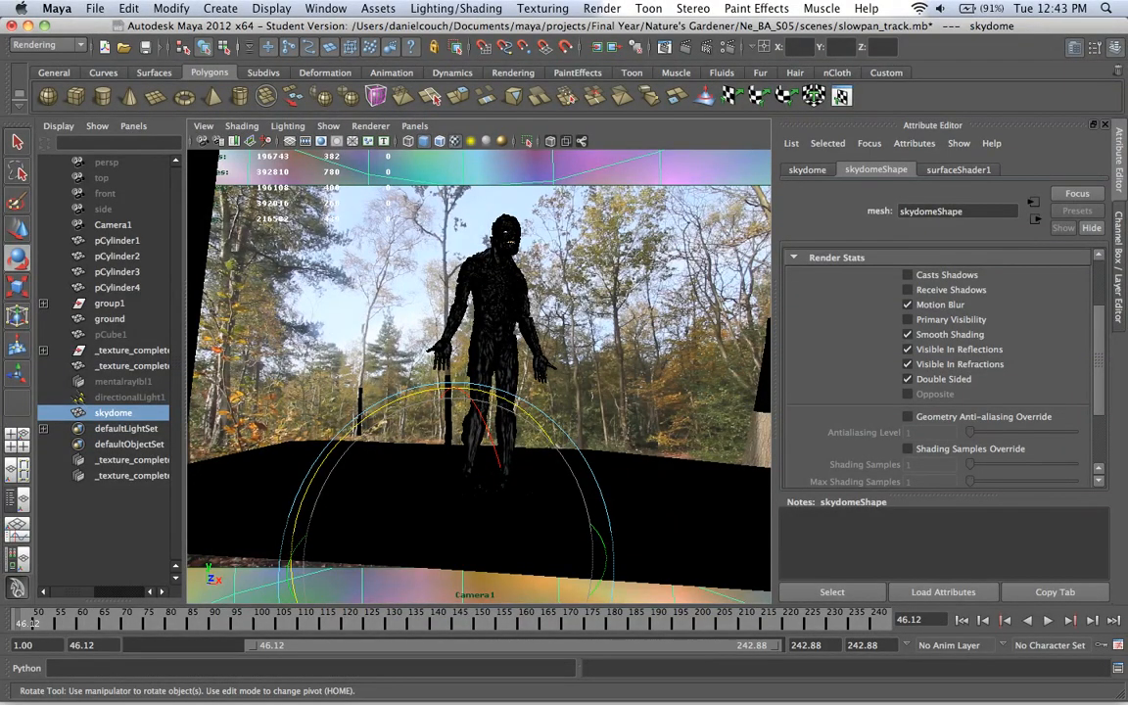
- Hide the skydome, unhide the mentalrayIbl1 image-based lighting node and rotate it slightly
key("ctrl+h")
left_click(123, 382)
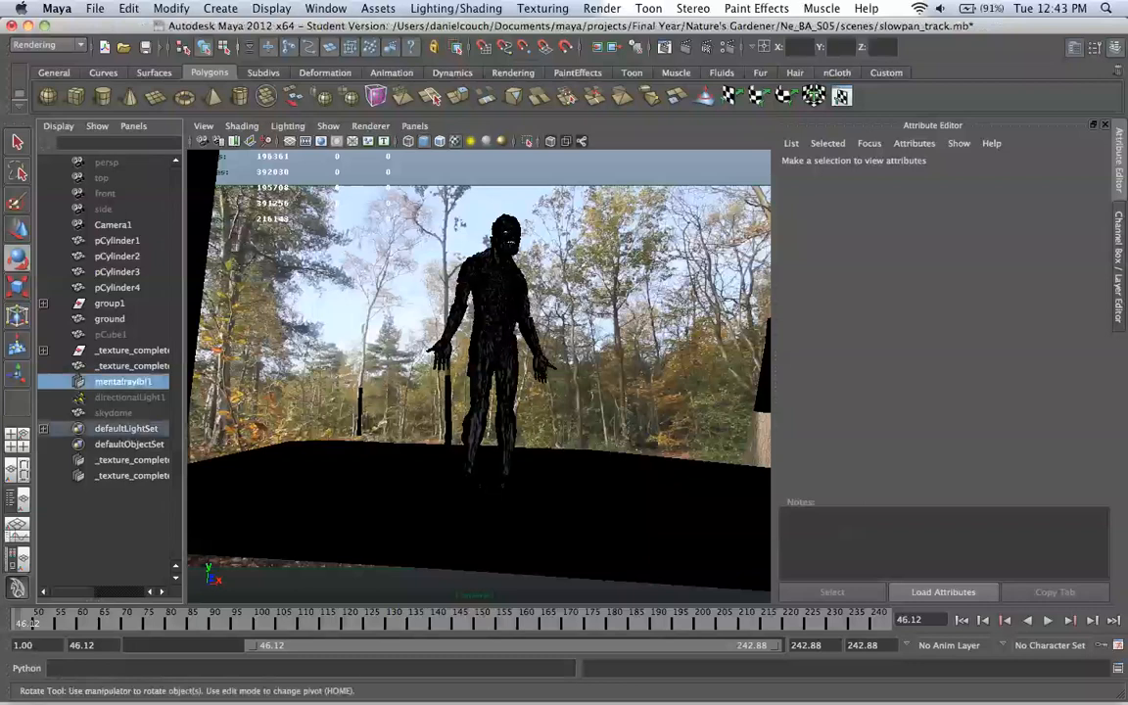
key("shift+h")
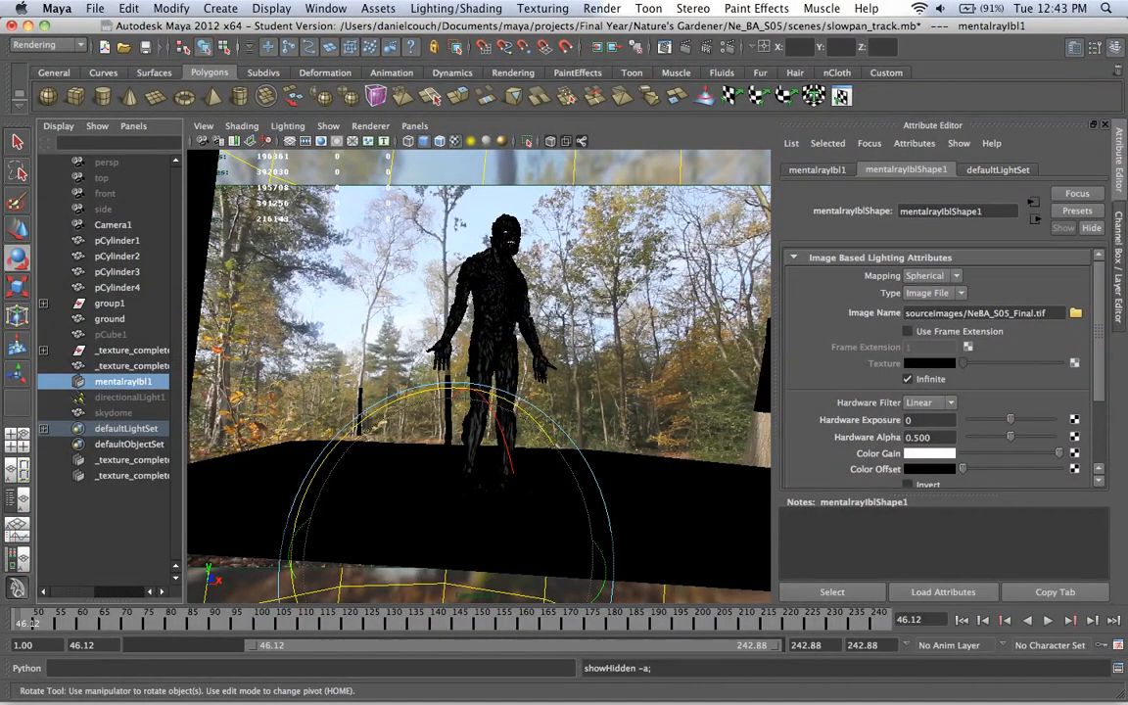
left_click_drag(456, 389, 450, 389)
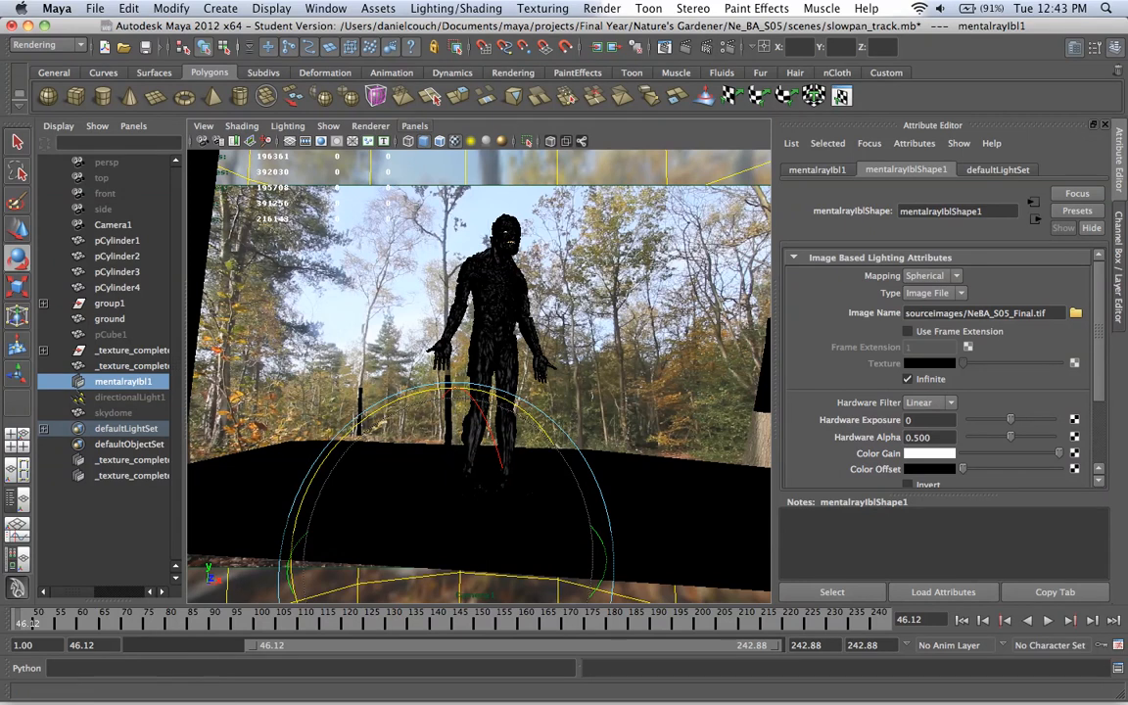
- Examine the image-based lighting sphere's orientation around the troll and ground in the persp view
left_click(414, 125)
mouse_move(460, 141)
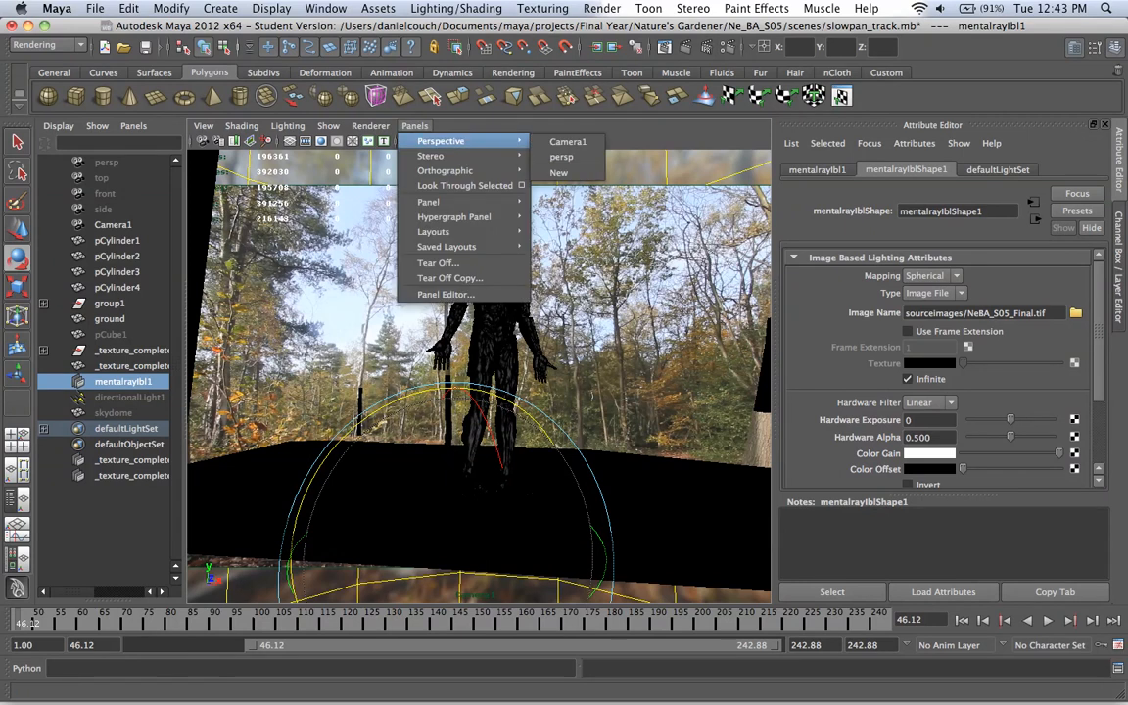
left_click(562, 157)
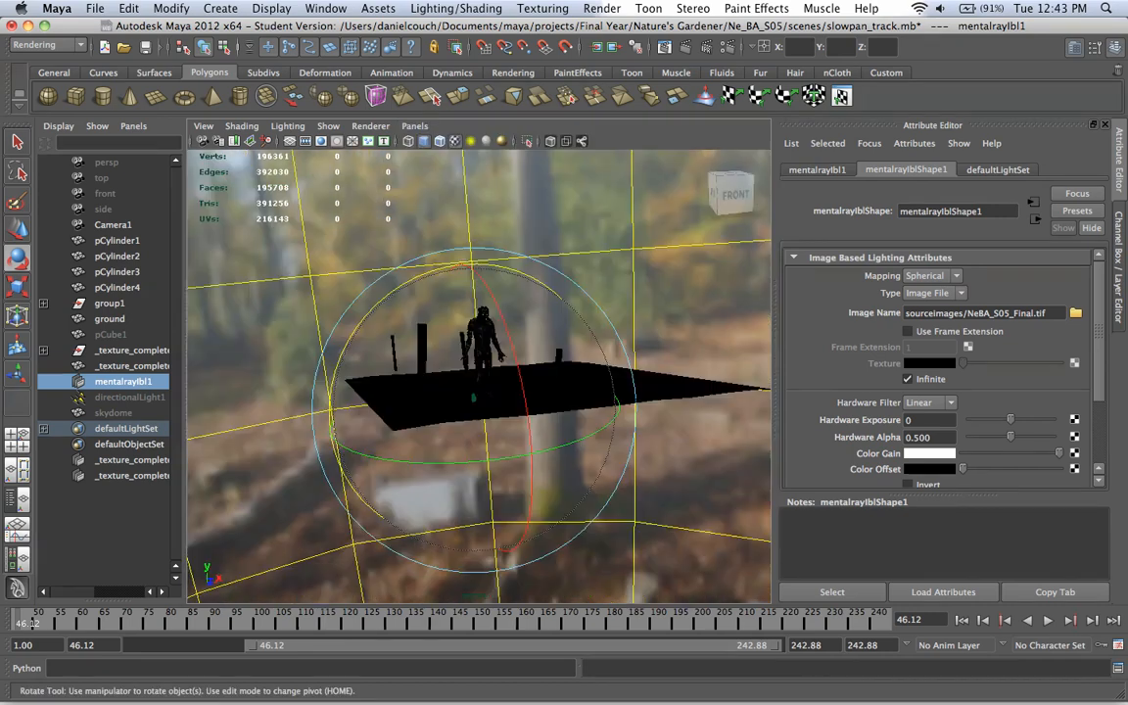
scroll(479, 376, "down", 15)
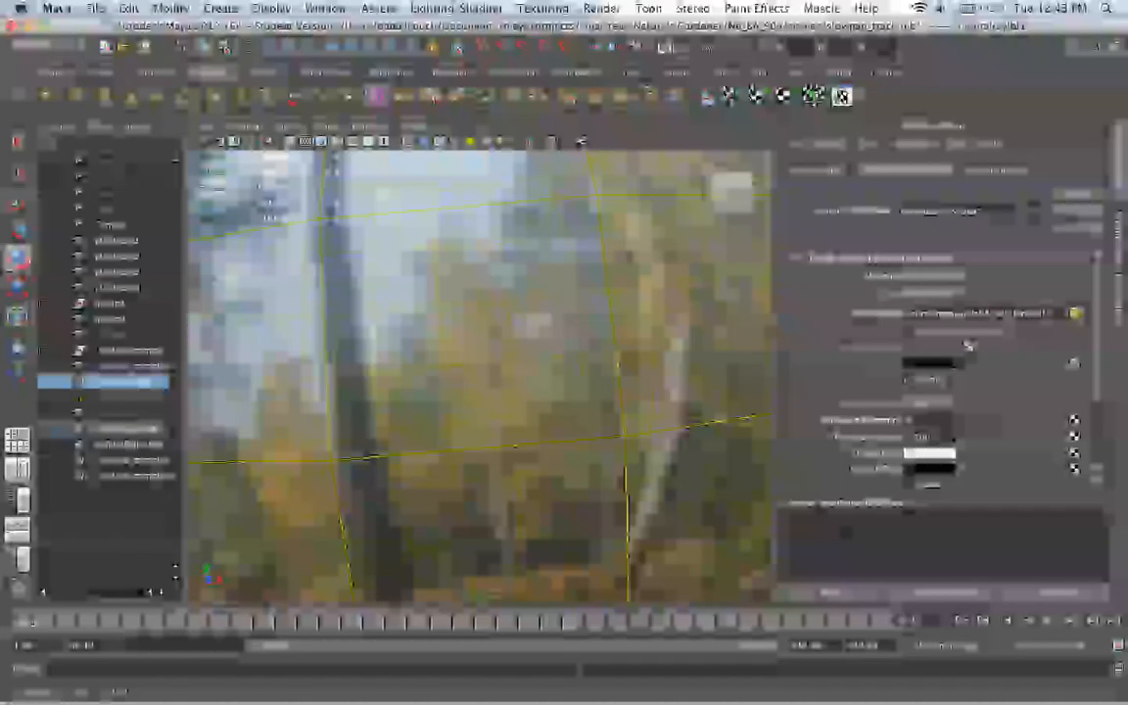
scroll(421, 400, "up", 15)
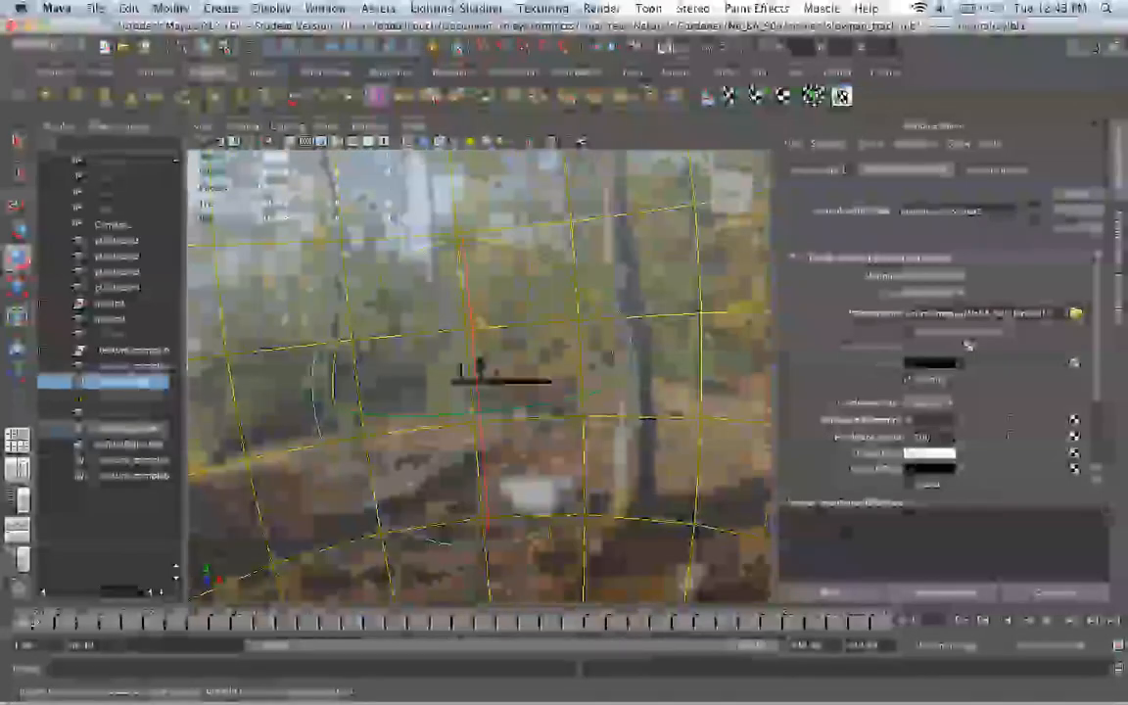
left_click_drag(529, 296, 535, 304)
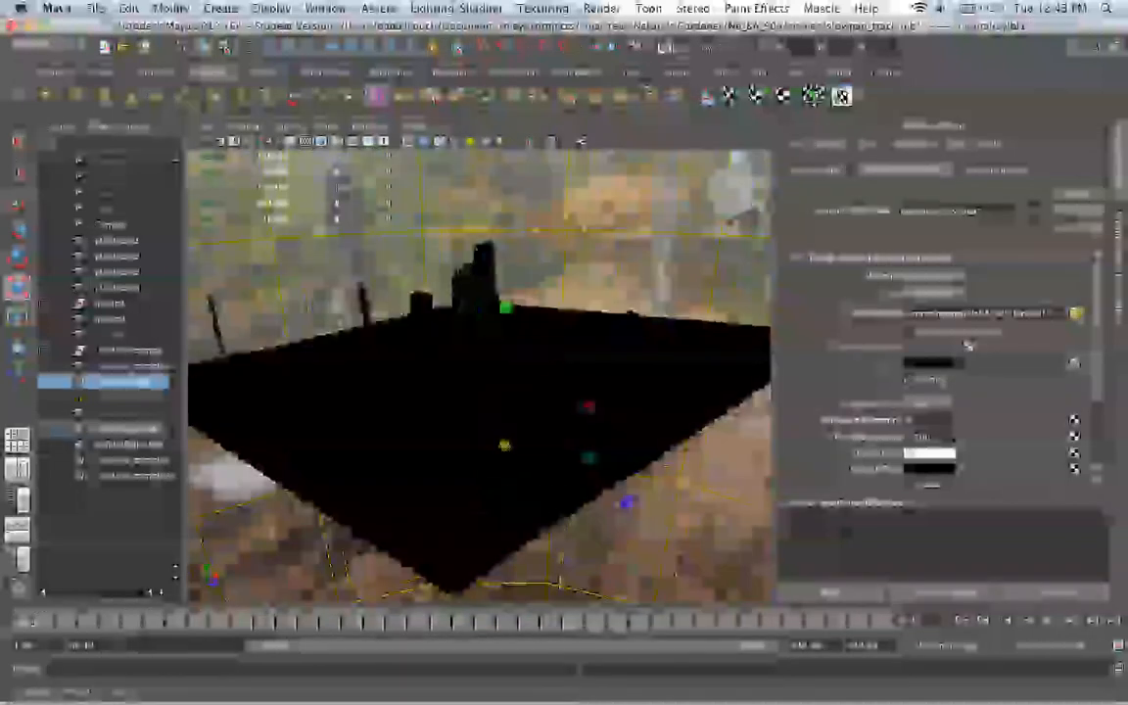
scroll(480, 377, "down", 3)
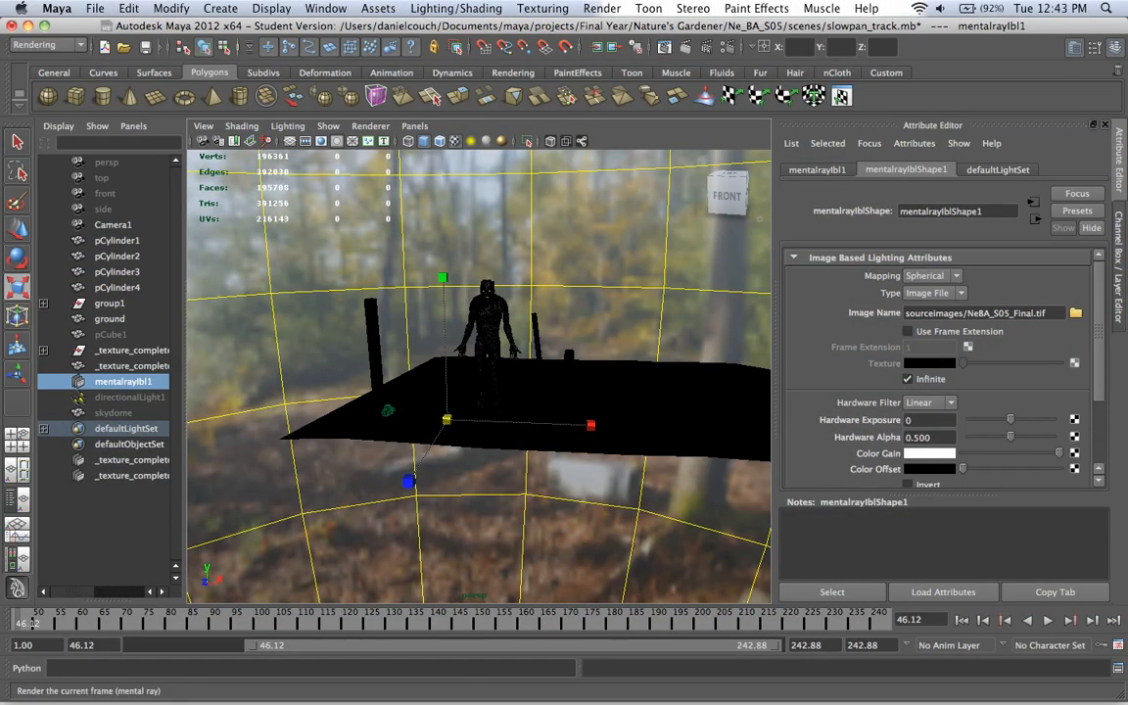
- Keep the current image and render a mental ray region around the troll's head, torso and arms
left_click(665, 47)
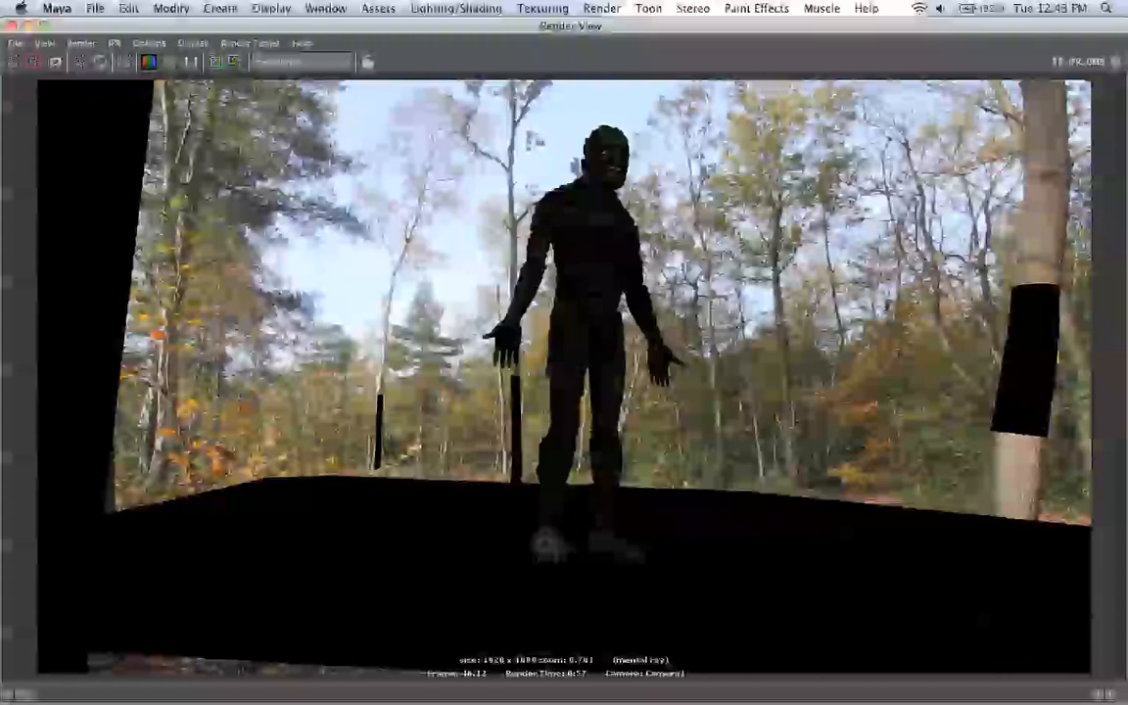
left_click_drag(707, 374, 710, 386)
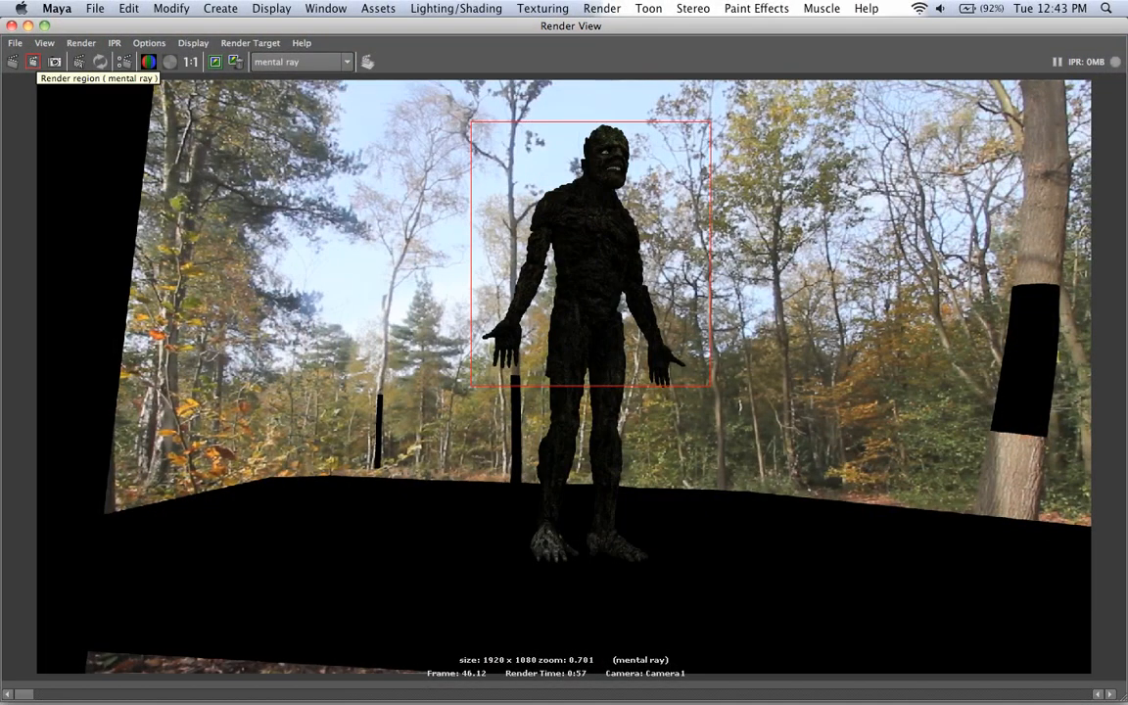
left_click(214, 61)
left_click(34, 62)
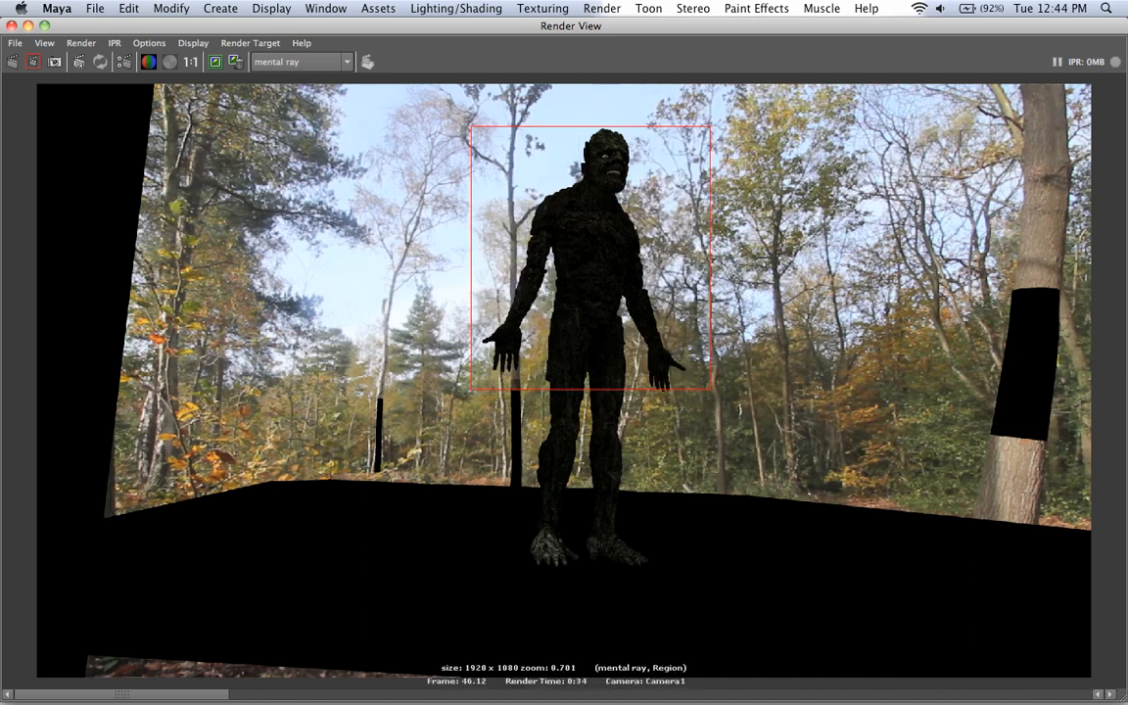
- Keep the region render and set the Final Gathering primary diffuse scale's HSV brightness value to 3
left_click(215, 62)
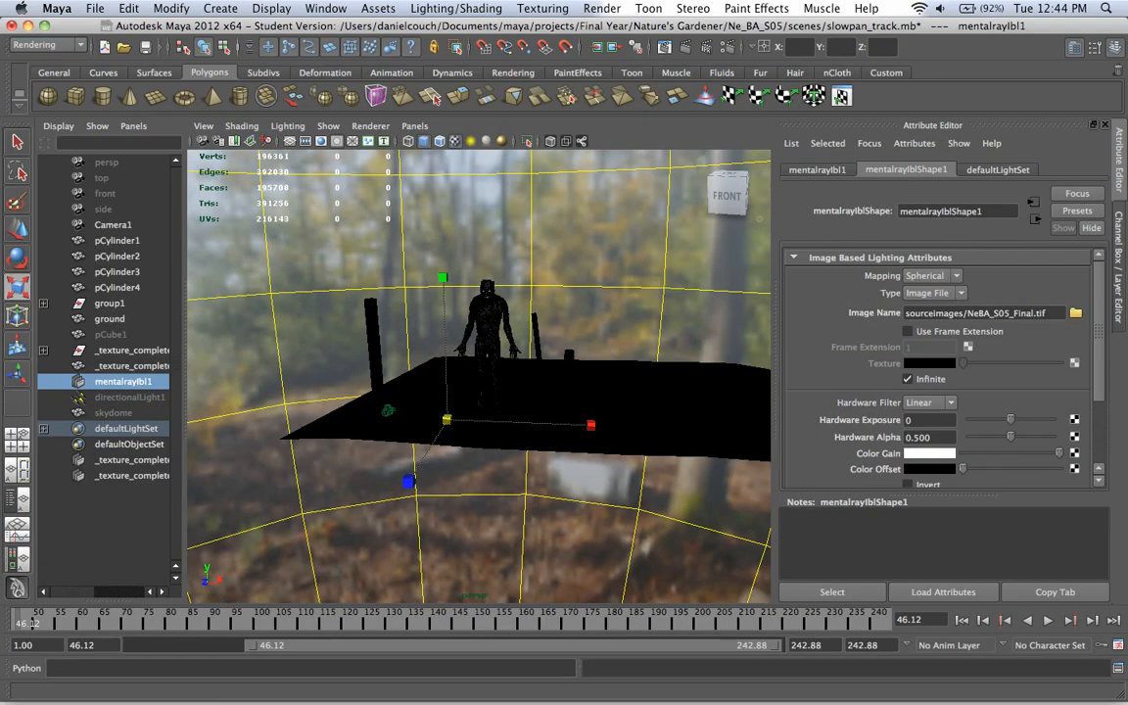
left_click(728, 47)
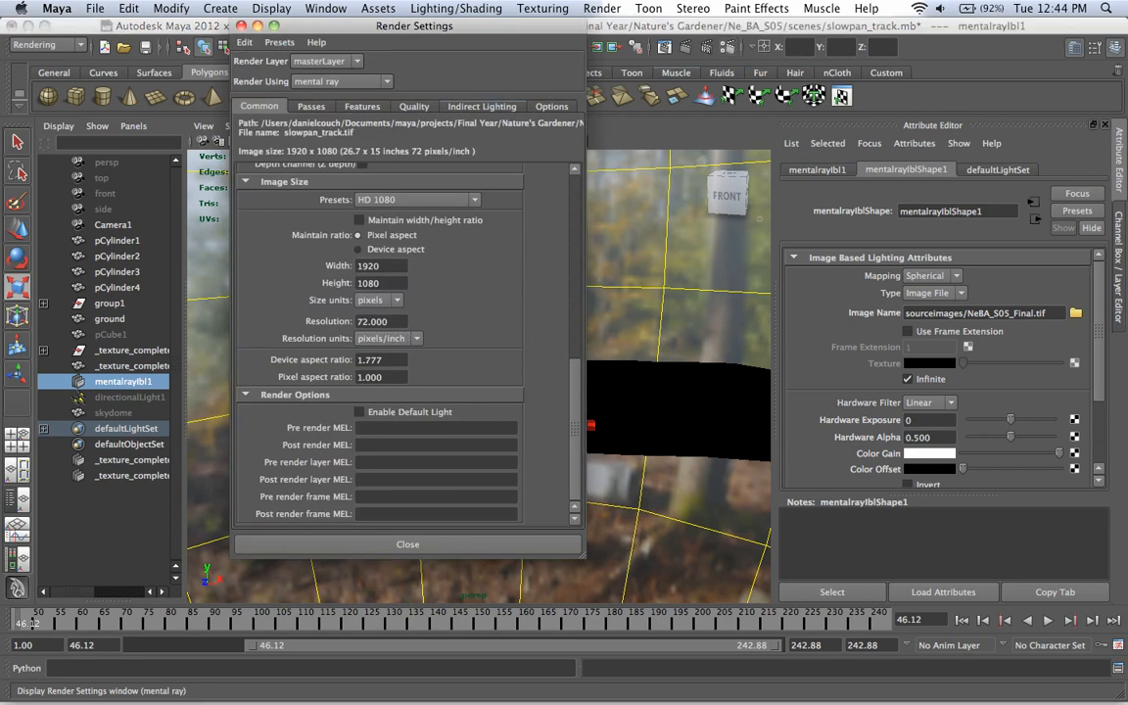
left_click(482, 105)
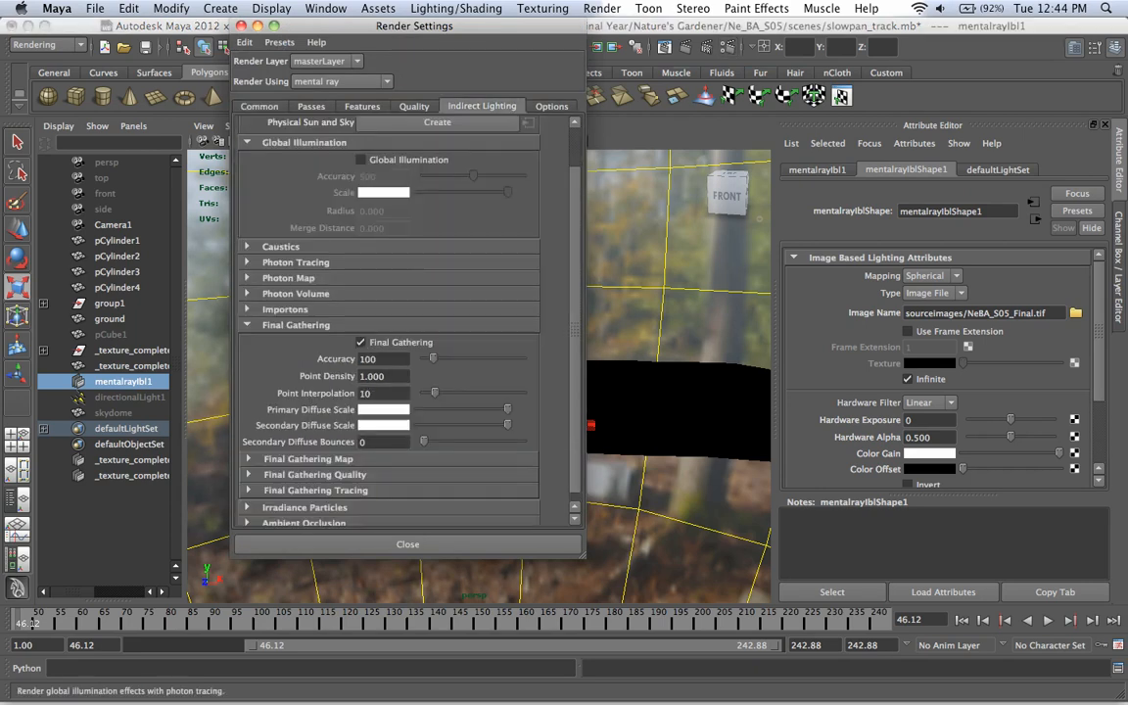
left_click(383, 410)
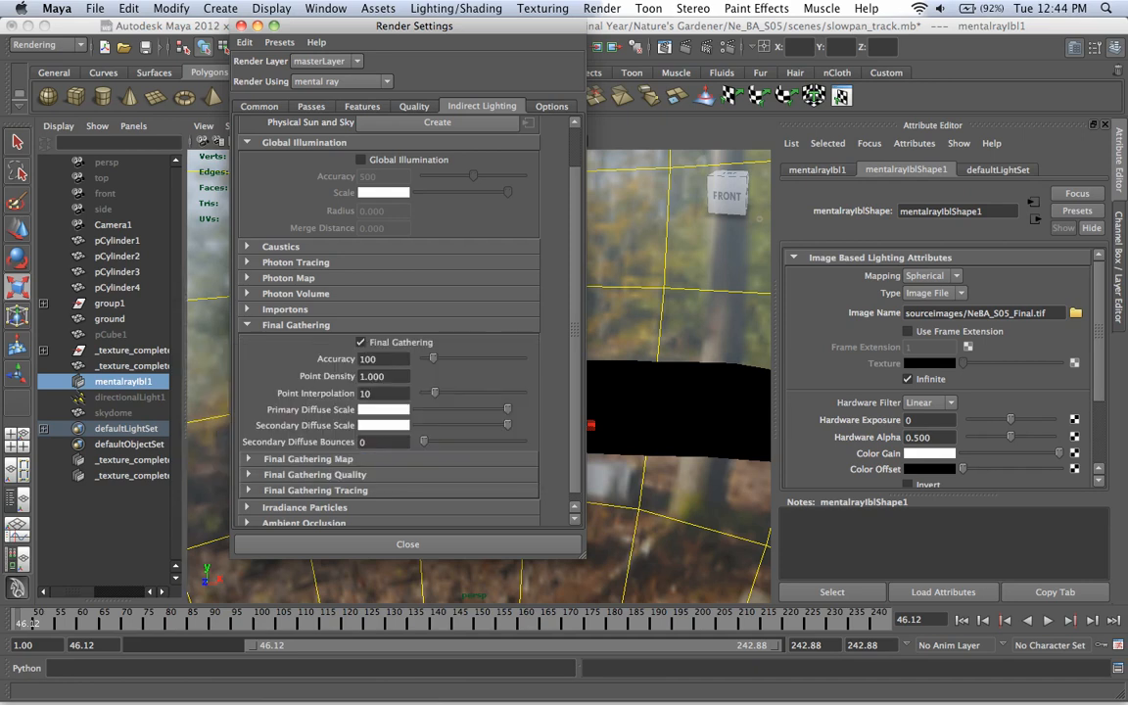
left_click(381, 410)
left_click(489, 457)
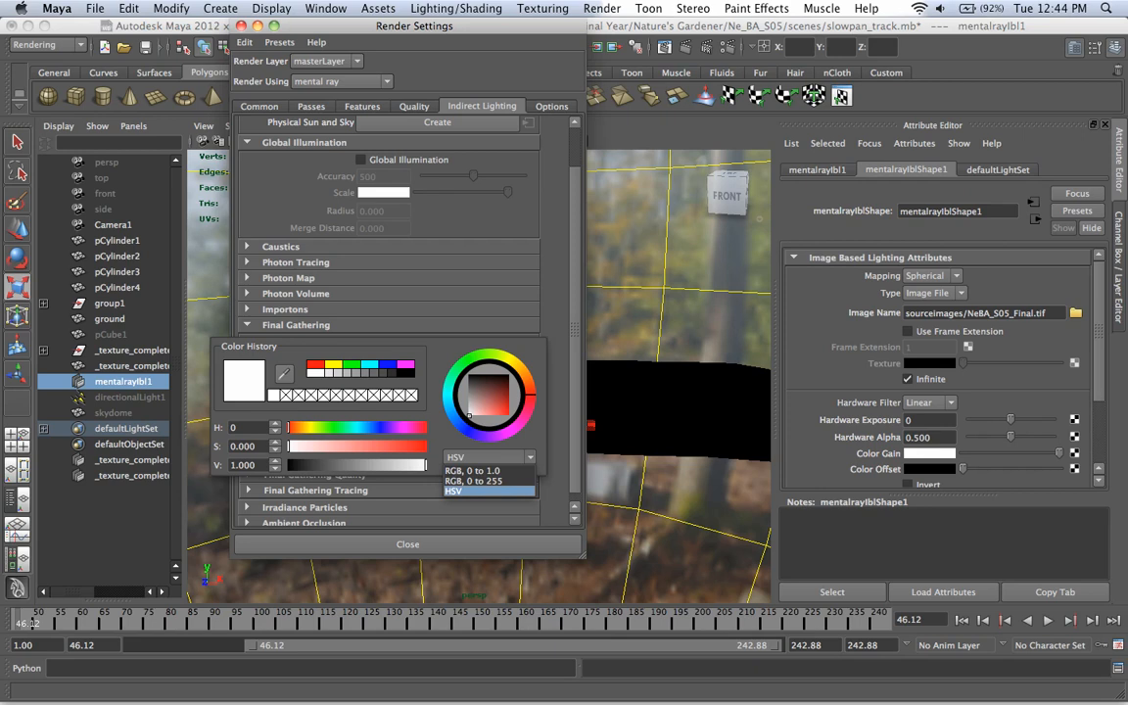
left_click(488, 492)
double_click(244, 465)
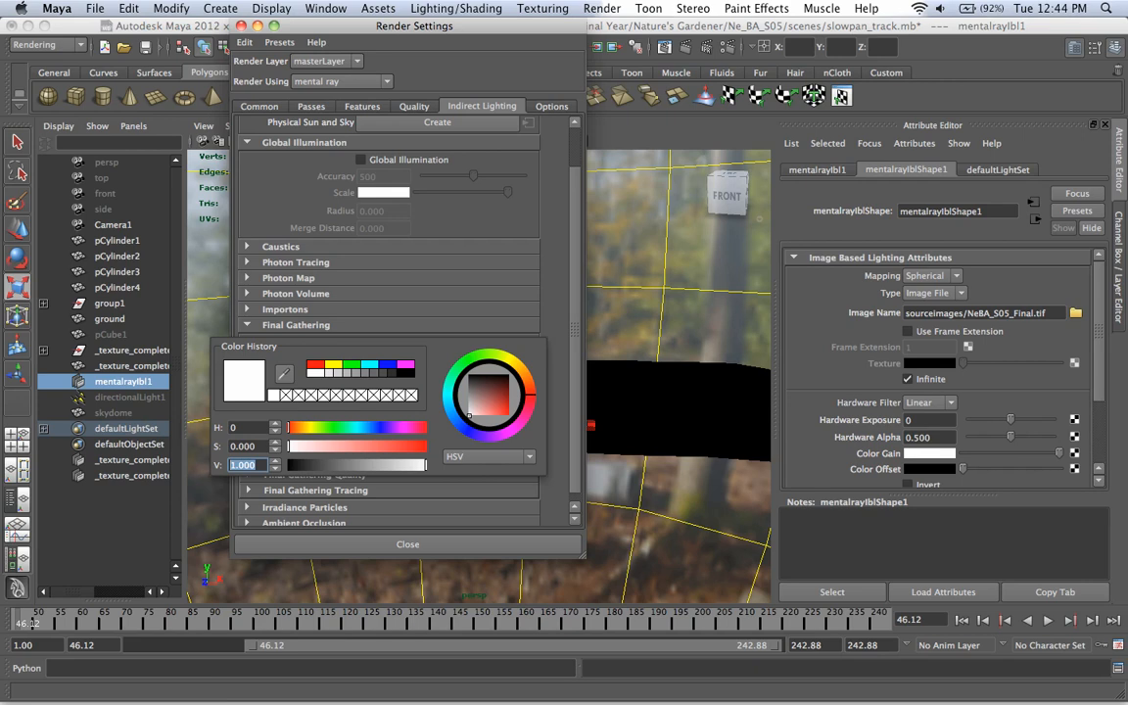
type("3")
key("Return")
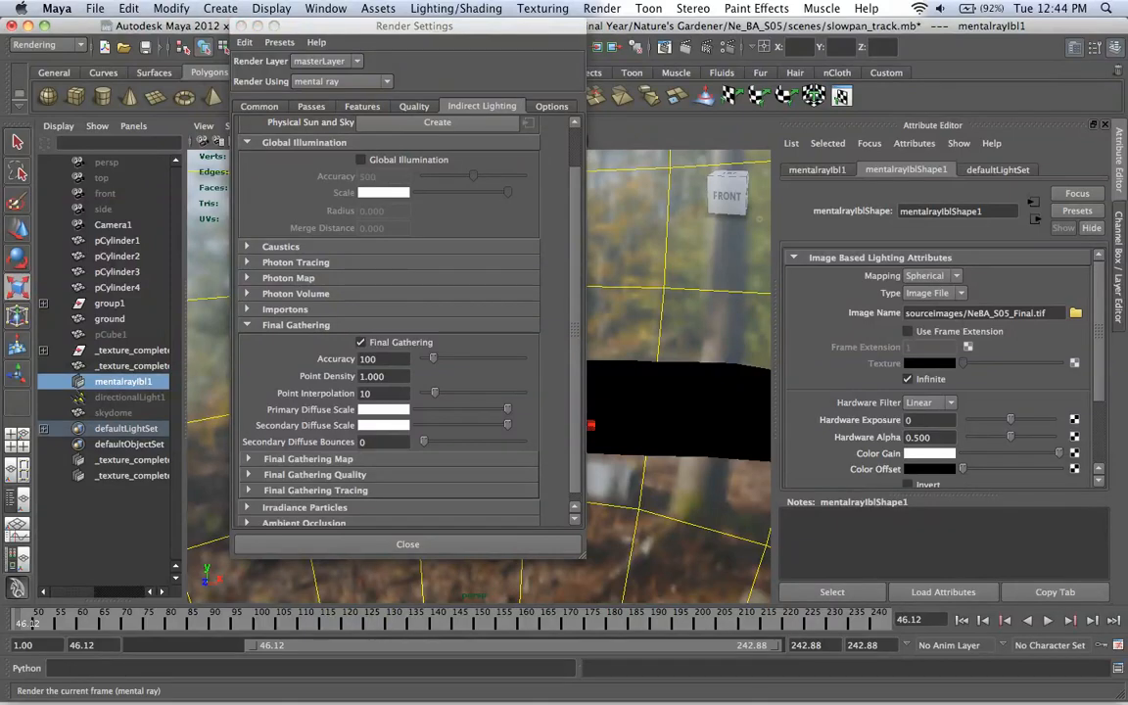
- Re-render the region around the troll's upper body and compare it with the stored renders
left_click(664, 47)
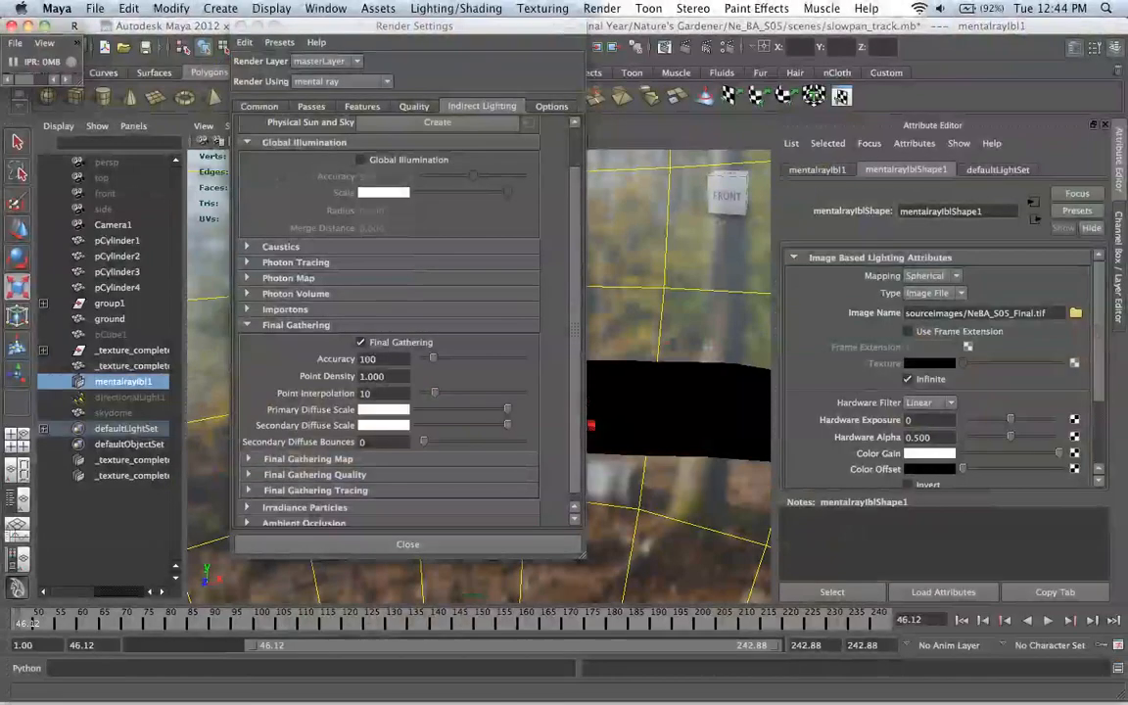
left_click_drag(80, 83, 1122, 699)
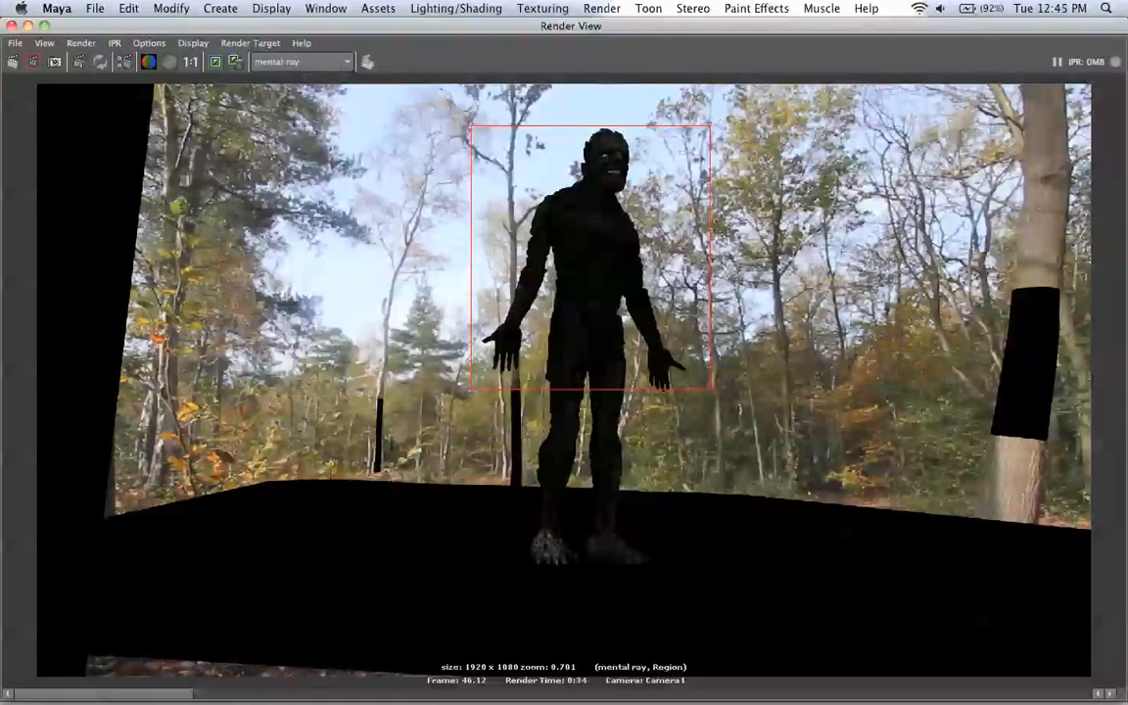
left_click(33, 62)
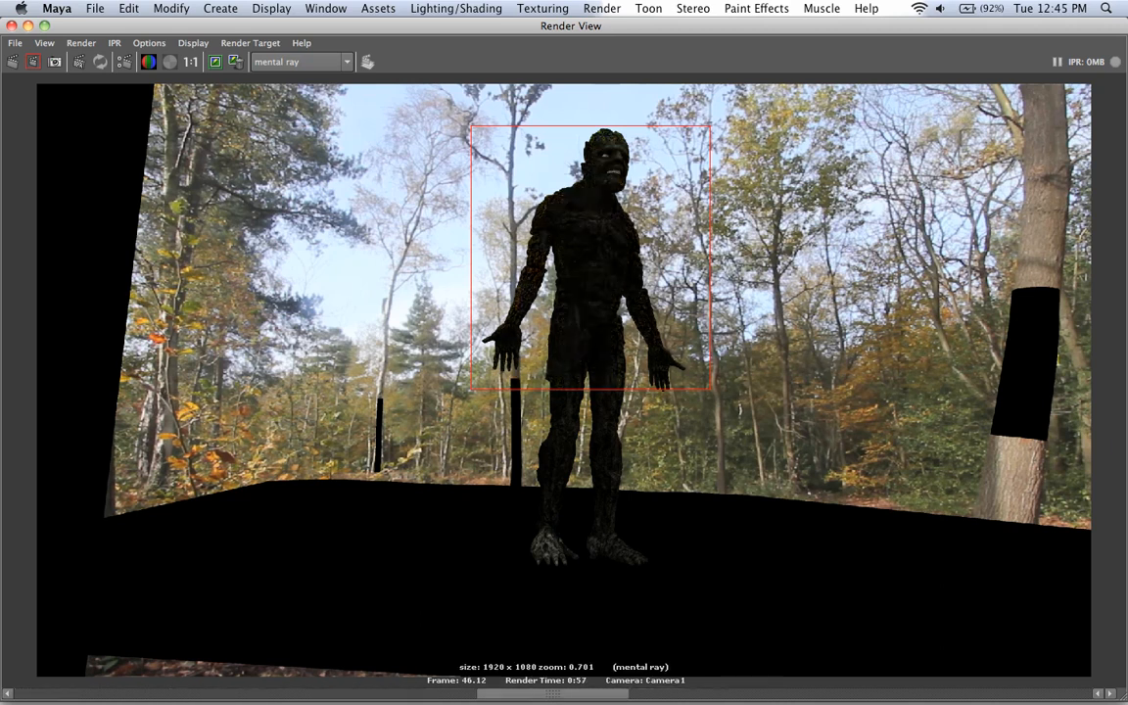
left_click_drag(553, 693, 399, 693)
left_click_drag(399, 693, 90, 694)
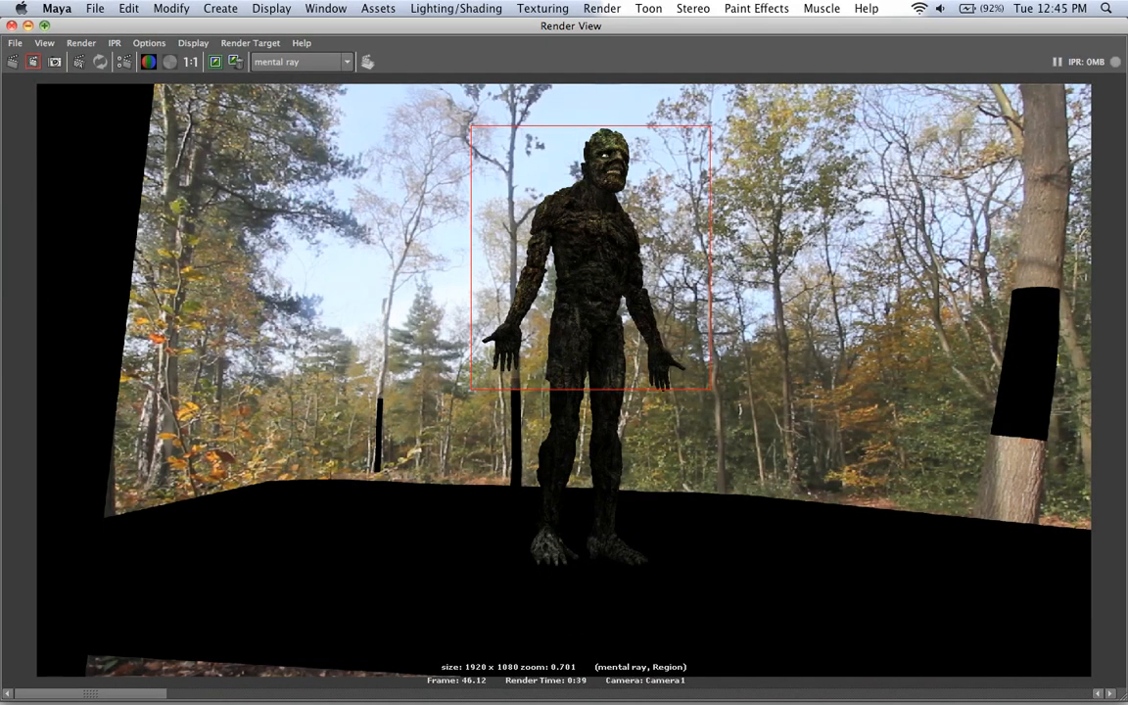
- Set the HSV brightness value of the mentalrayIbl1 node's Color Gain to 2
left_click(28, 26)
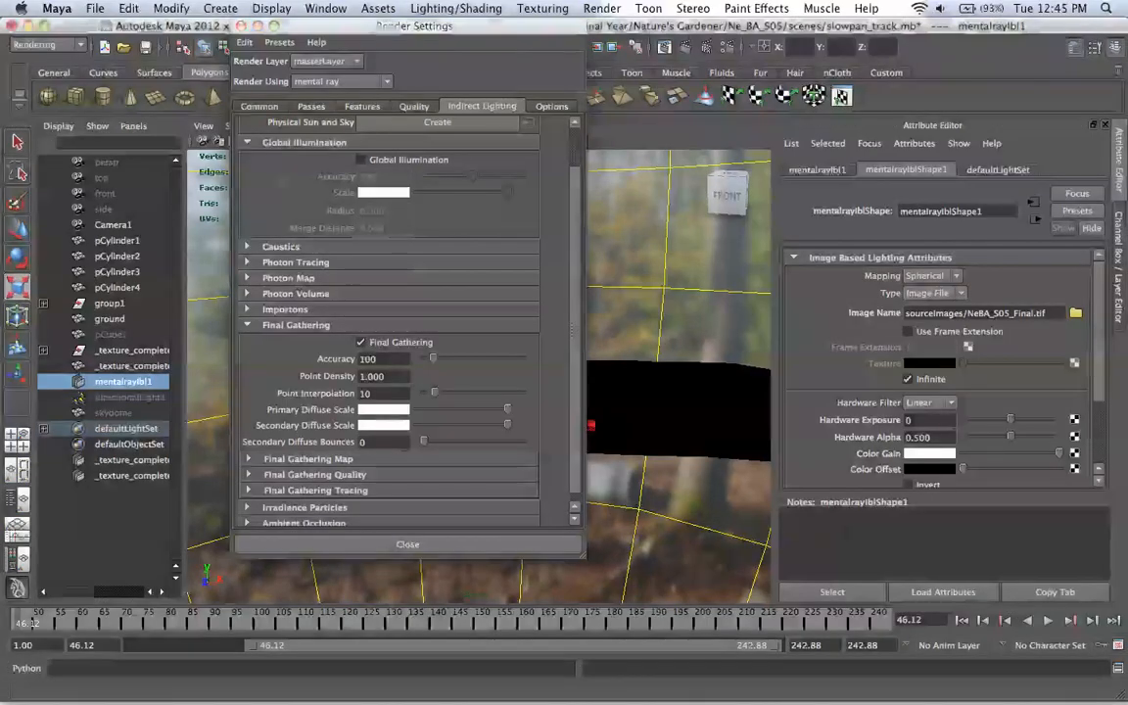
left_click(937, 453)
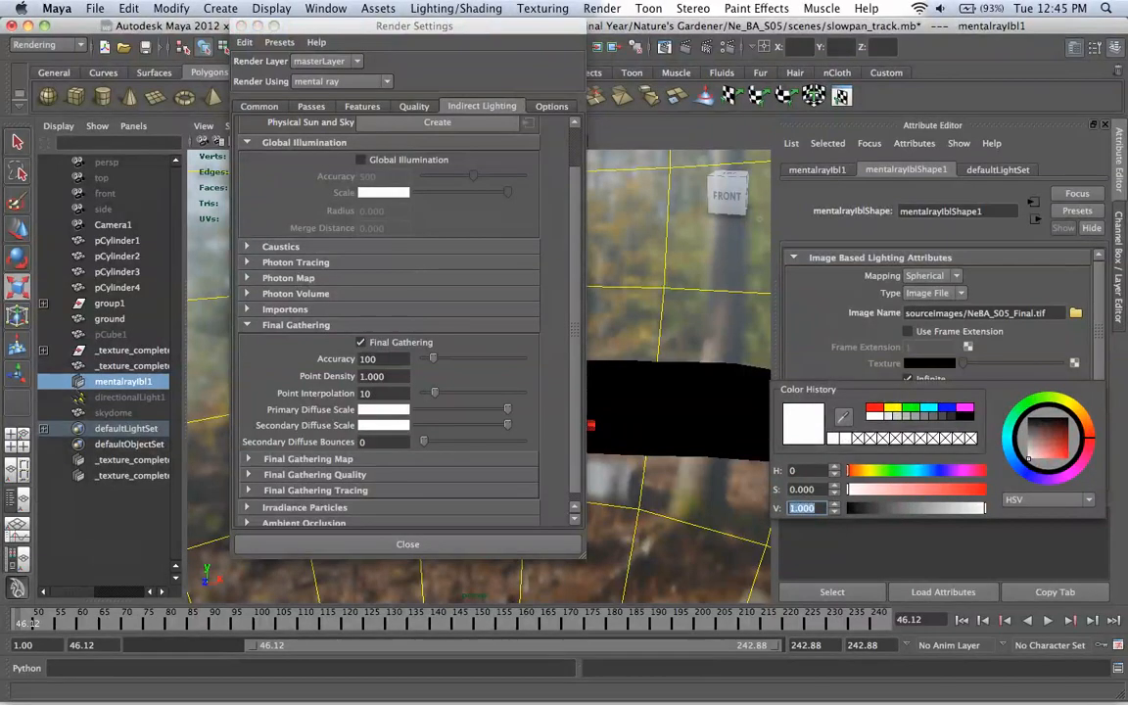
type("2")
key("Return")
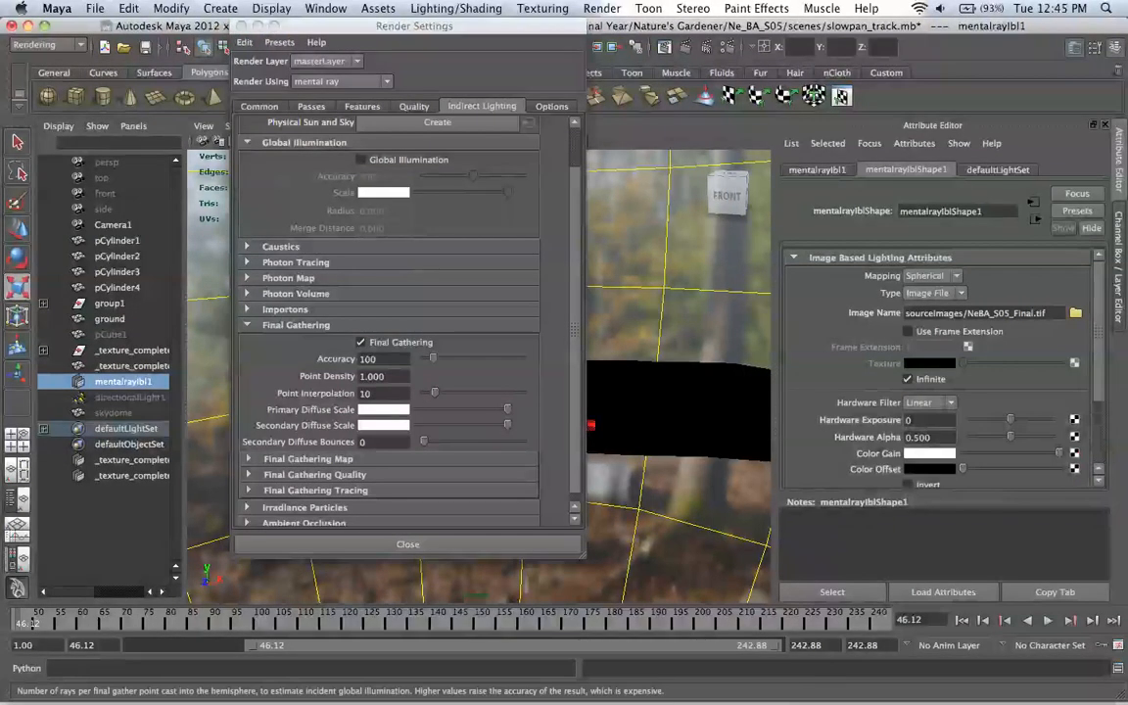
- Set the Final Gathering accuracy to 200 and the point interpolation to 15
double_click(368, 359)
type("200")
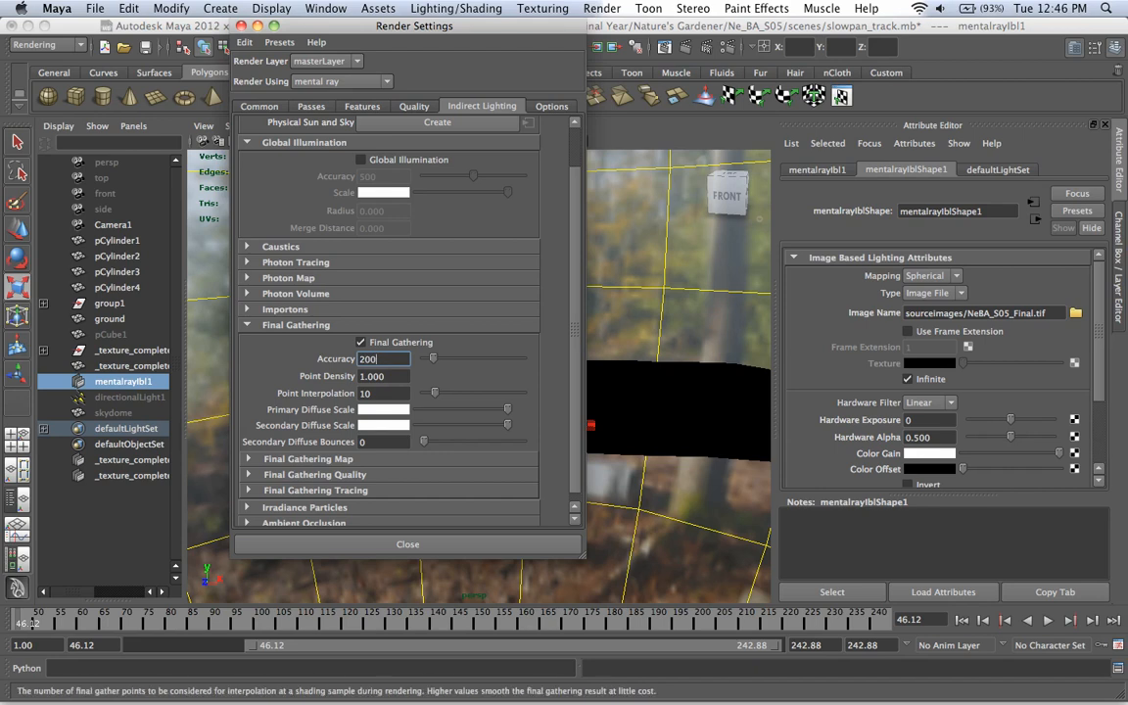
double_click(366, 394)
type("15")
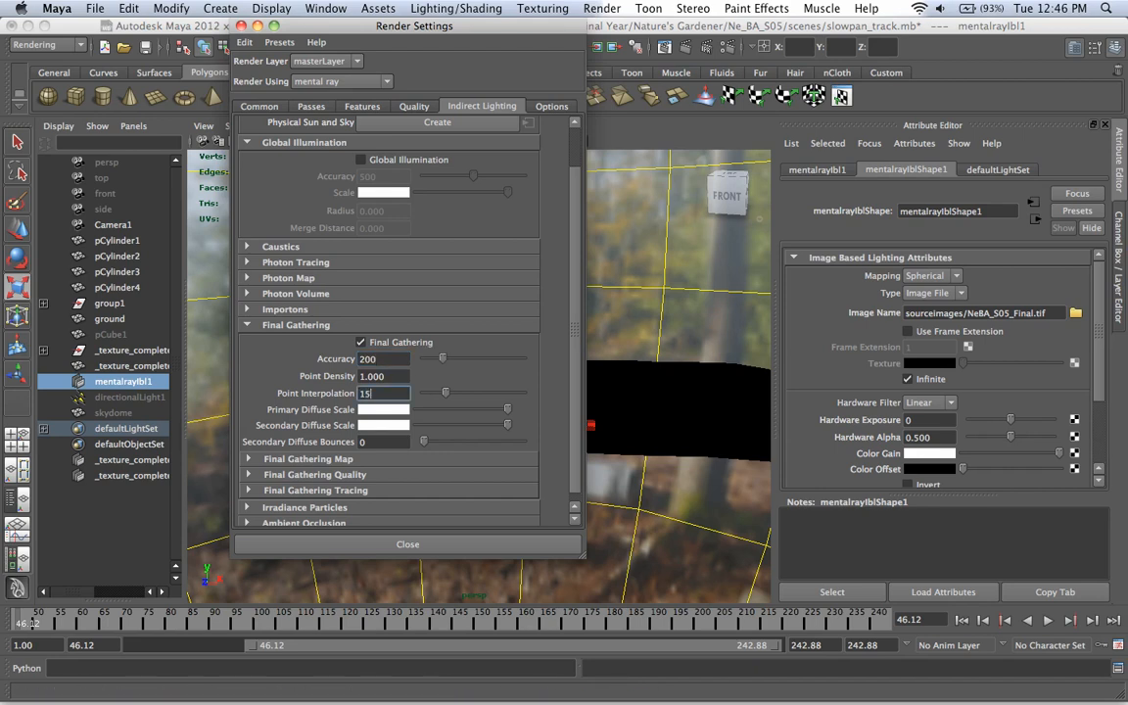
double_click(371, 377)
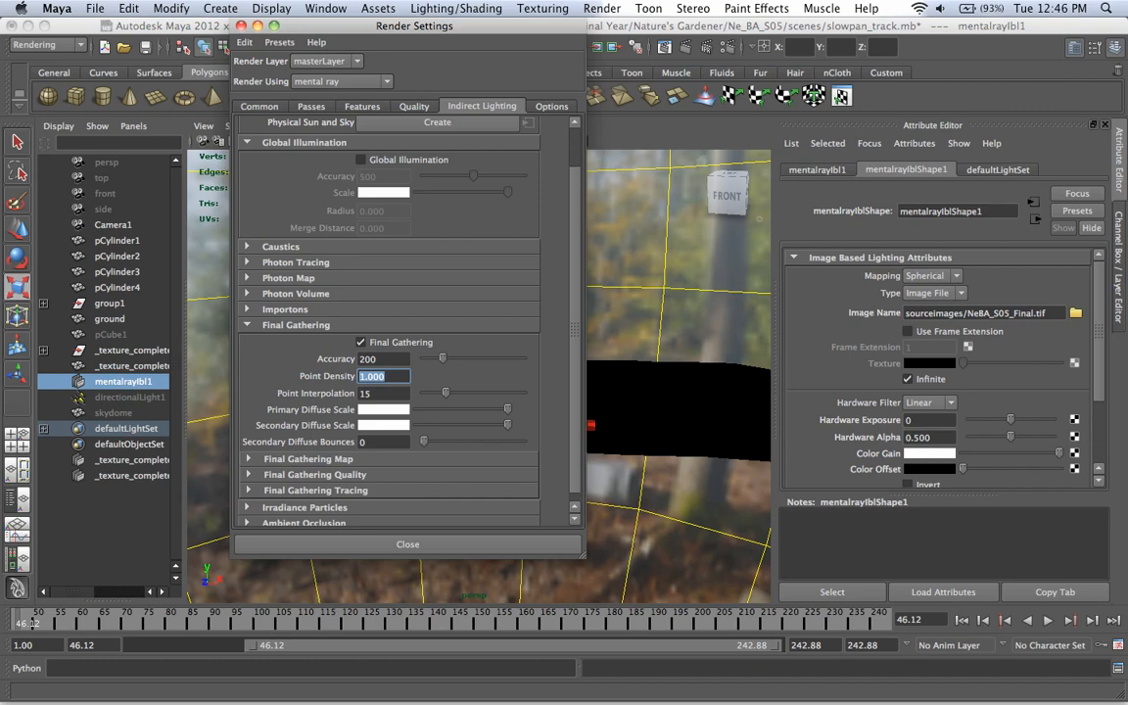
- Render the troll's upper-body region again with the brighter Color Gain and finer Final Gathering settings, and check it against the stored images
key("F3")
left_click(563, 537)
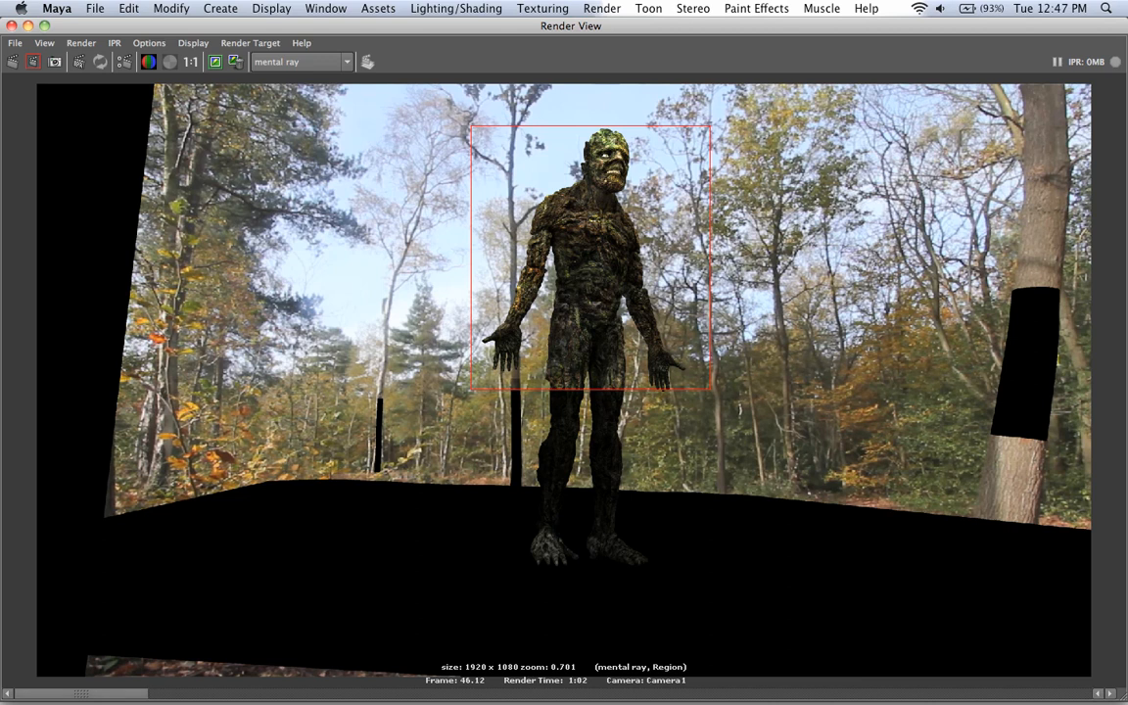
left_click_drag(81, 693, 215, 693)
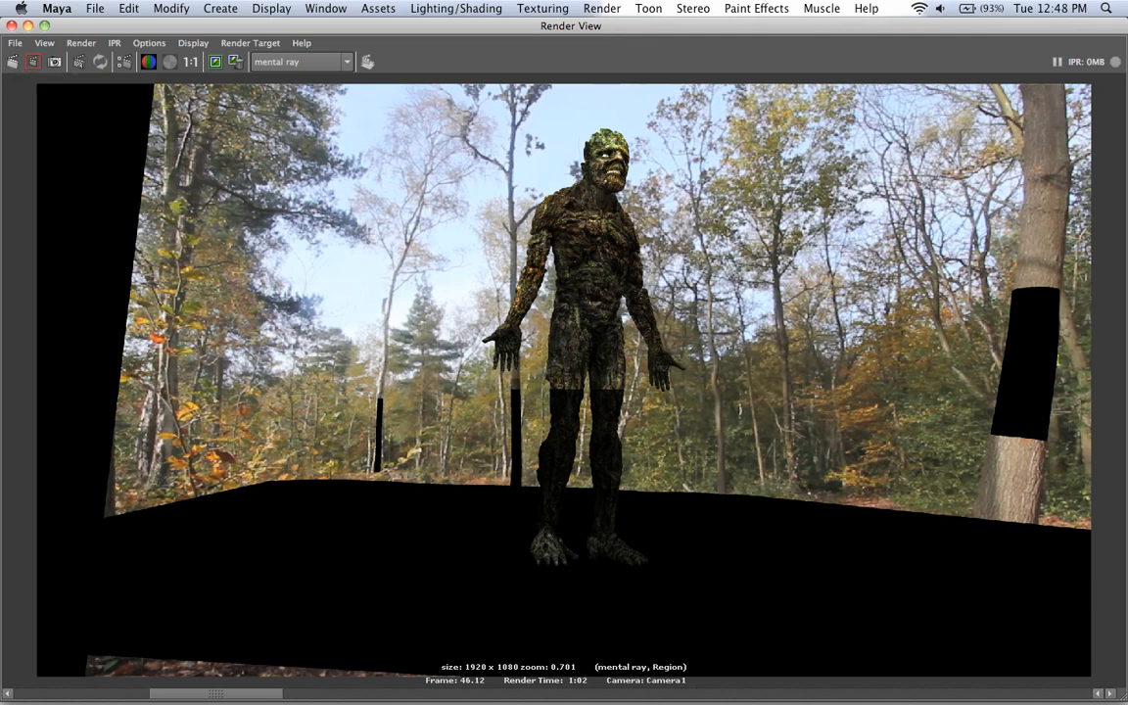
- Render the full frame with the image-based lighting, keep the image and compare it with the earlier renders
left_click(11, 61)
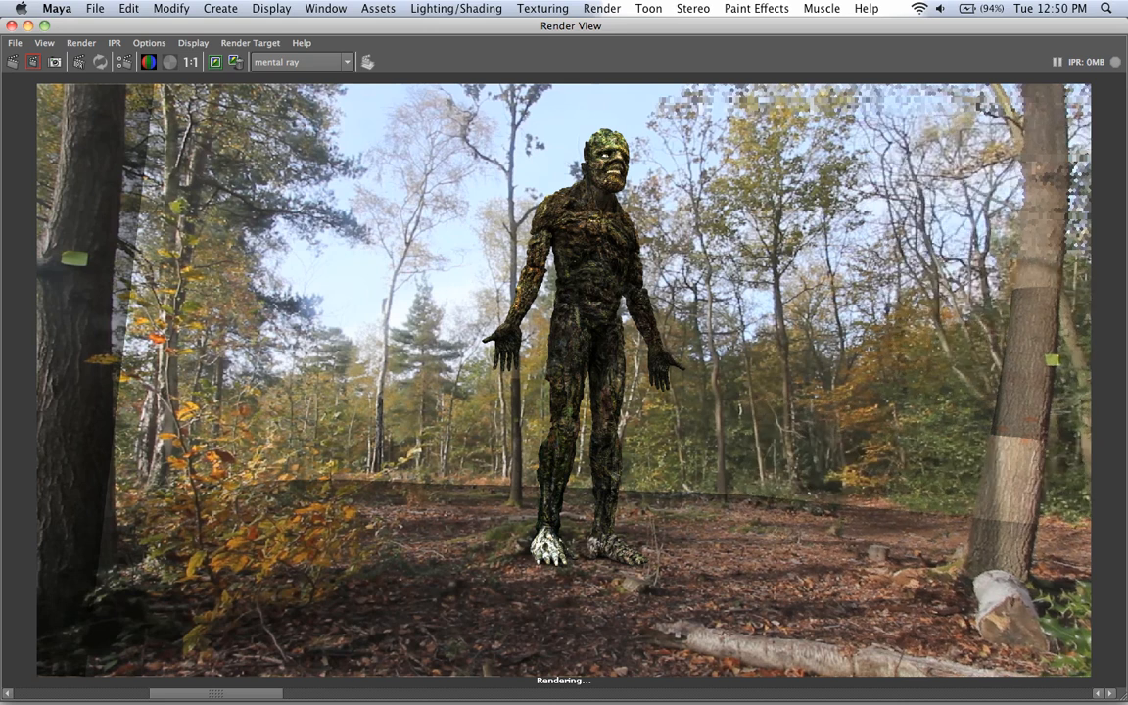
right_click(592, 288)
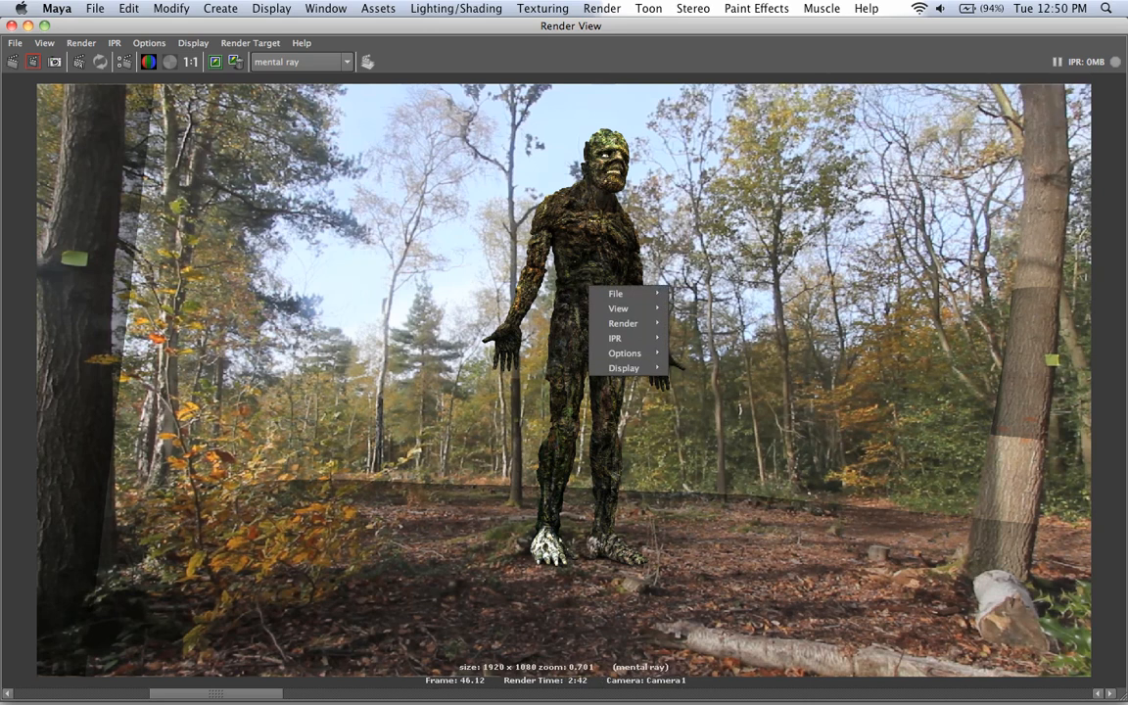
key("Escape")
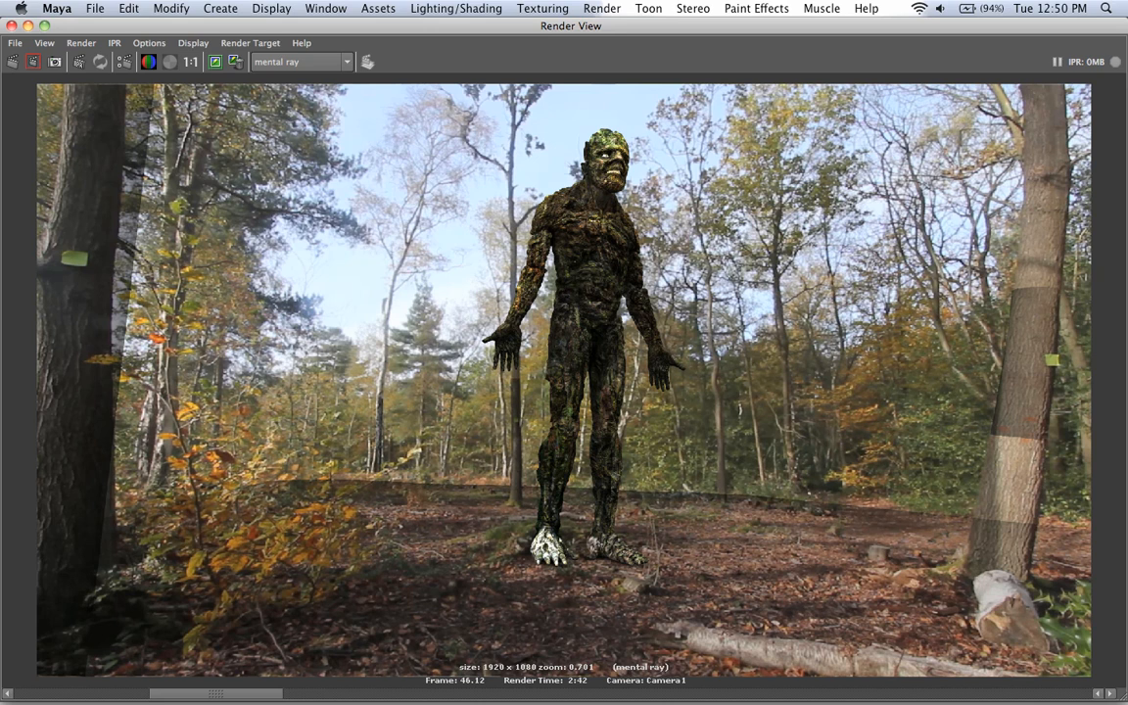
left_click(216, 61)
left_click(216, 62)
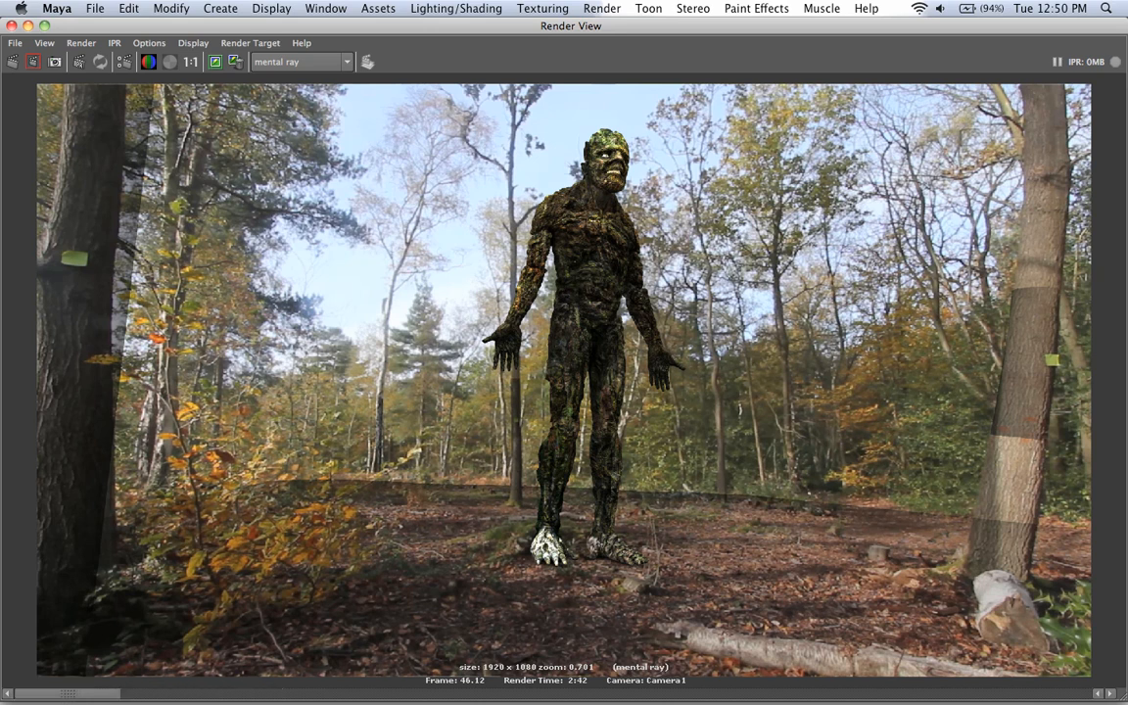
mouse_move(67, 693)
left_mouse_down()
mouse_move(607, 693)
mouse_move(66, 693)
left_mouse_up()
- Lower the Final Gathering accuracy to 150 and close the render settings
left_click(11, 24)
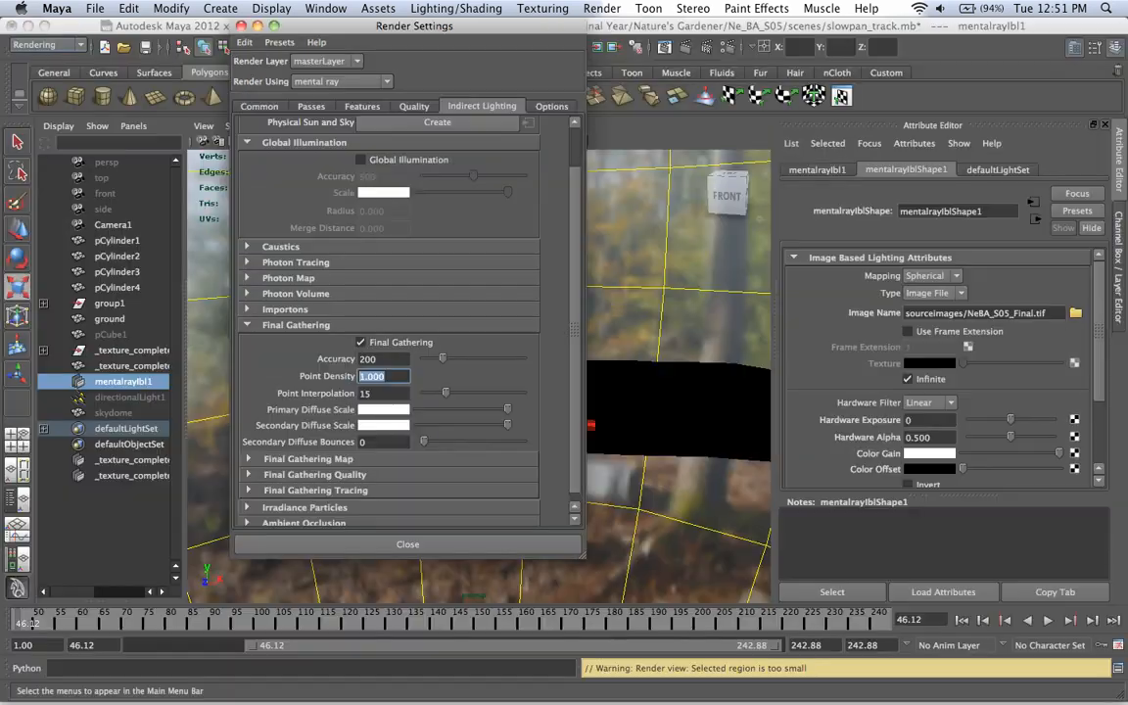
type("150")
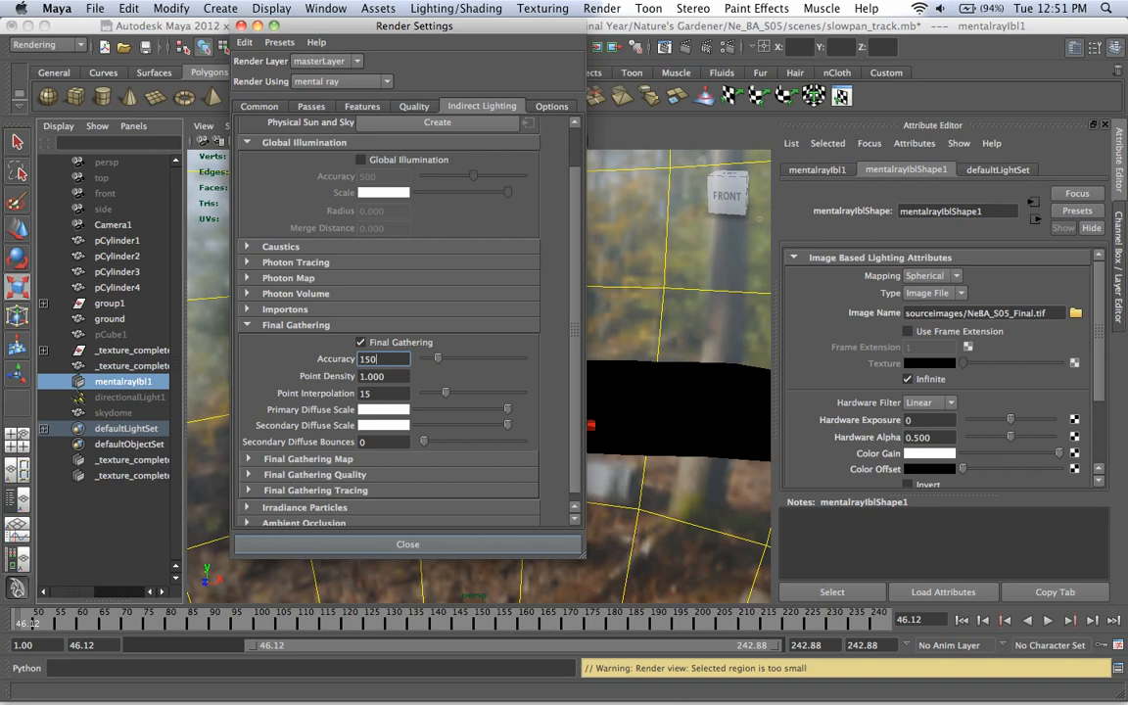
left_click(407, 544)
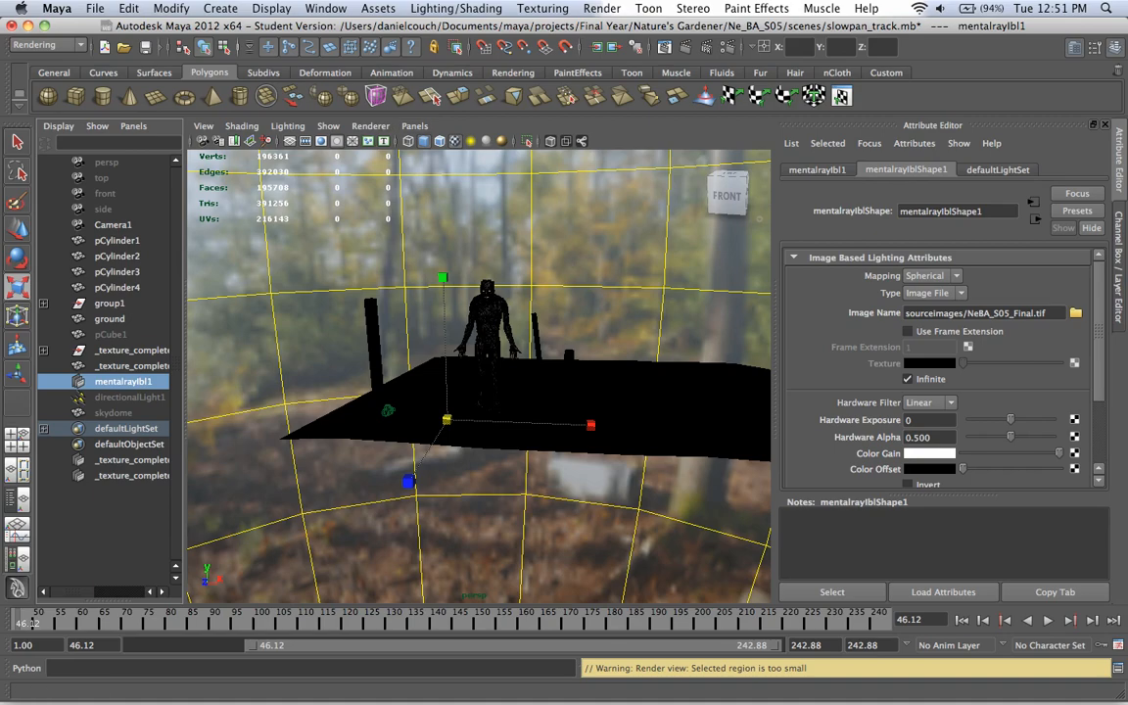
- Unhide directionalLight1 and inspect its direction relative to the troll and ground in the persp view
left_click(129, 398)
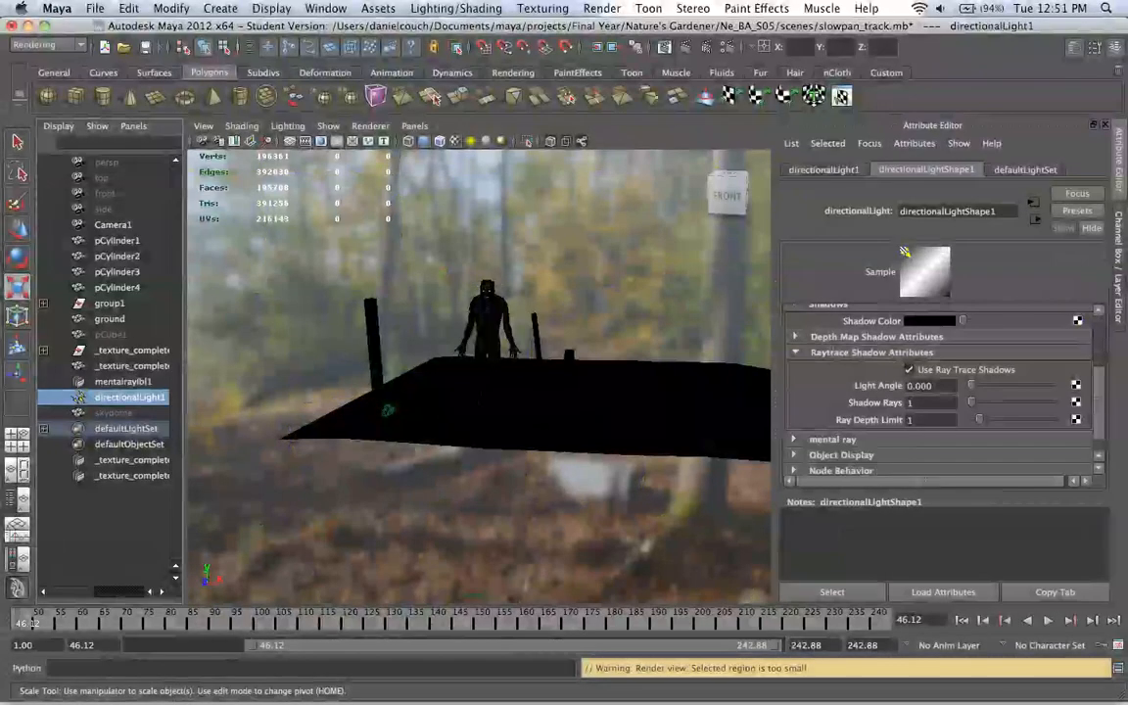
key("shift+h")
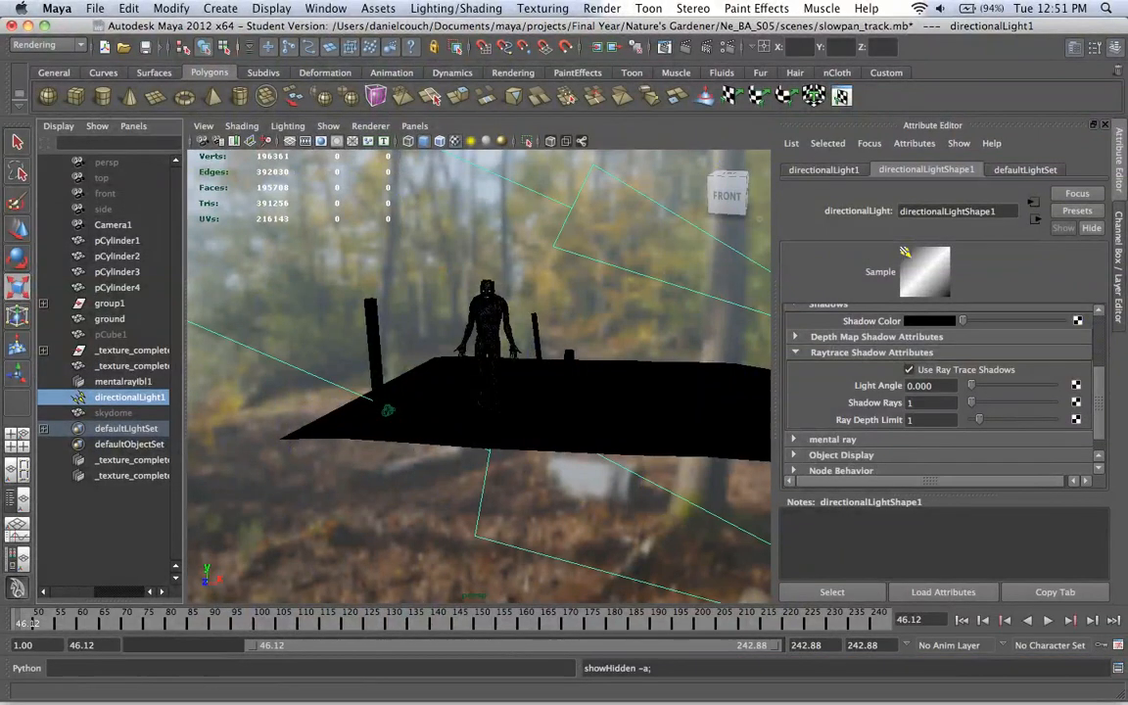
left_click_drag(470, 382, 646, 381, "alt")
scroll(480, 377, "up", 5)
scroll(480, 377, "down", 3)
scroll(480, 377, "up", 4)
scroll(480, 377, "down", 3)
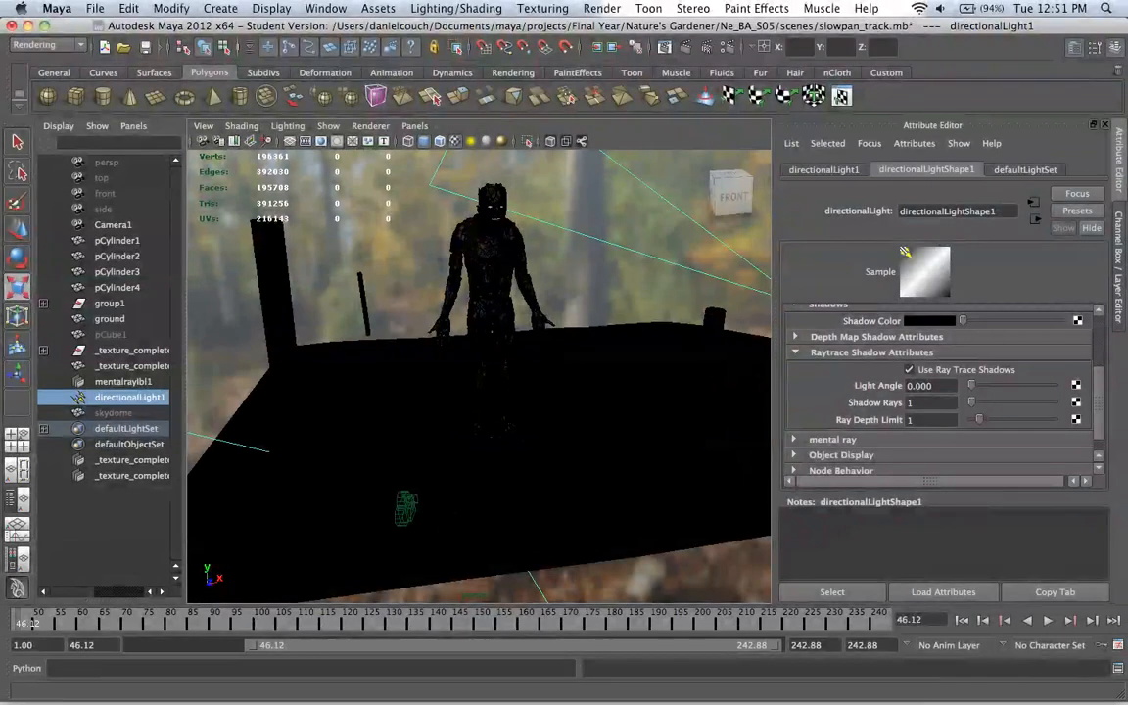
- Look through Camera1, render the full frame with directionalLight1 added, and keep the image
left_click(414, 125)
mouse_move(446, 141)
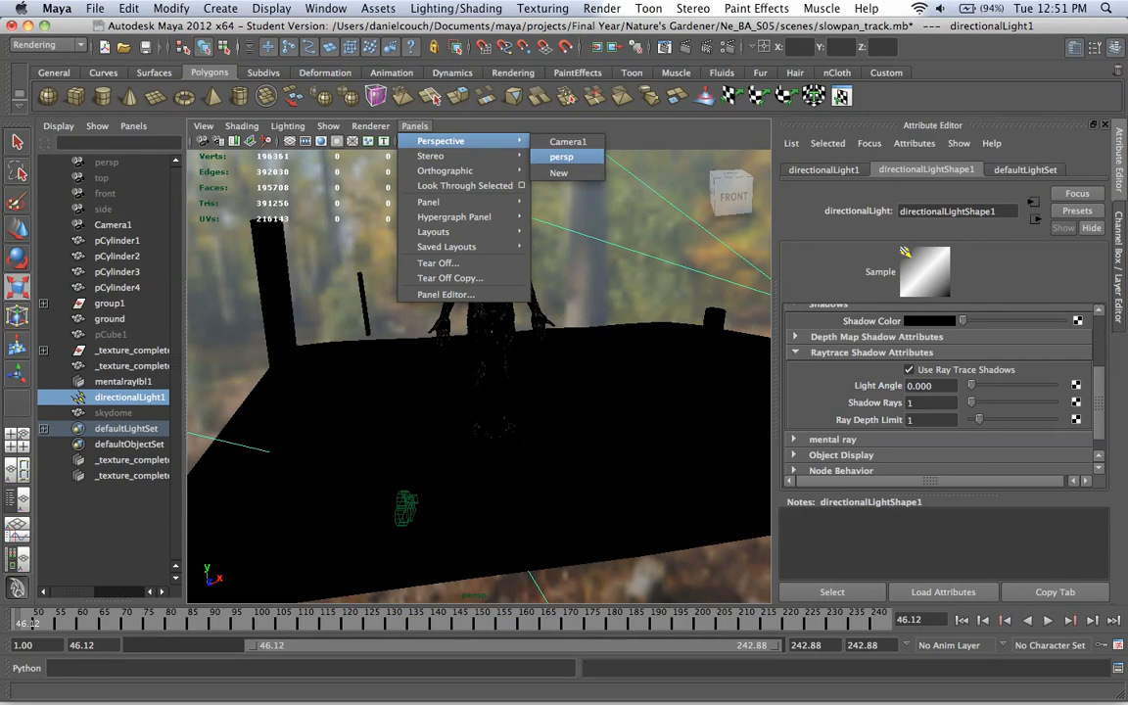
left_click(568, 142)
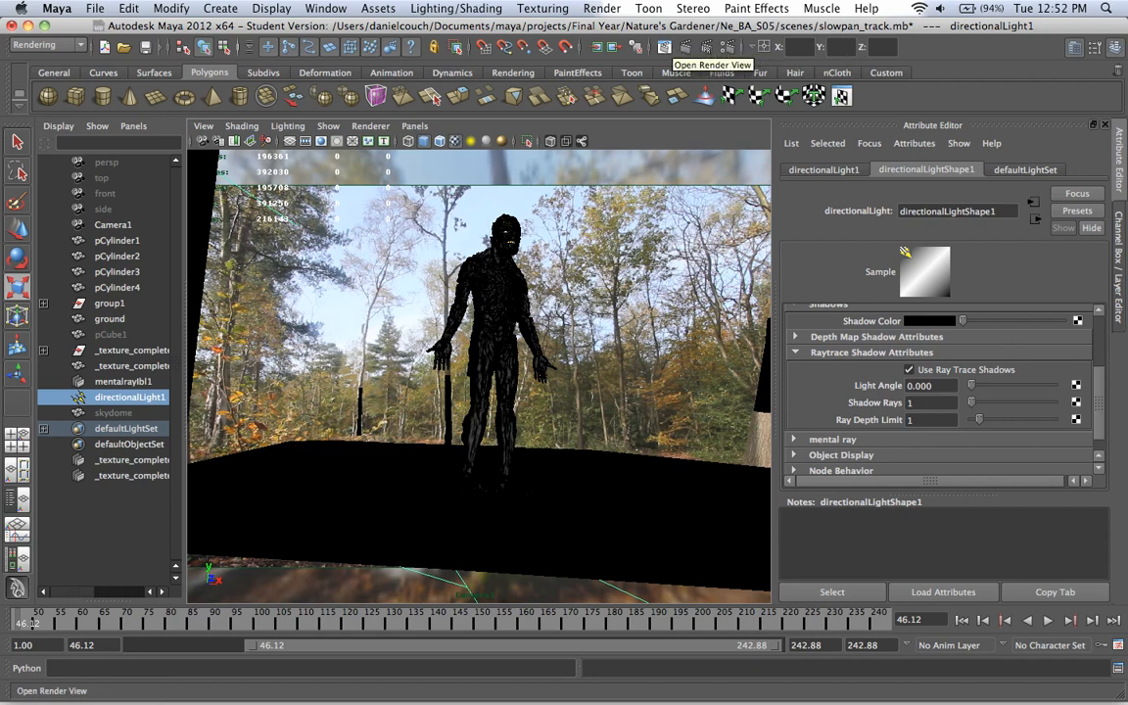
left_click(664, 46)
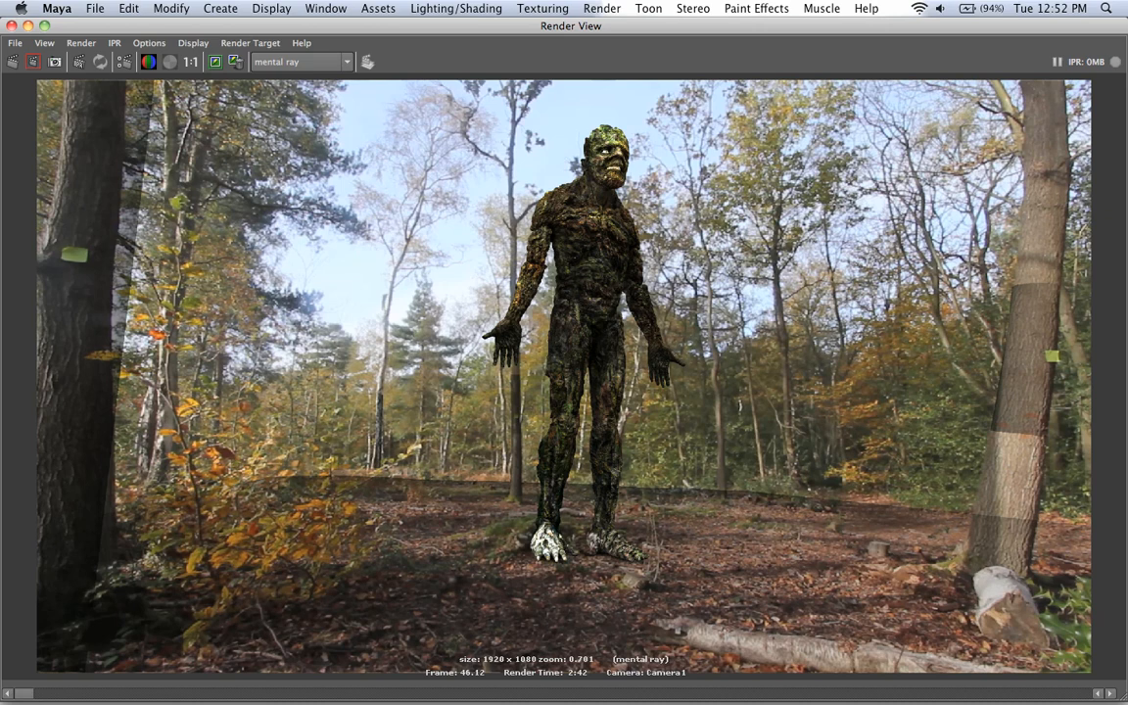
mouse_move(24, 694)
left_mouse_down()
mouse_move(291, 693)
mouse_move(24, 693)
left_mouse_up()
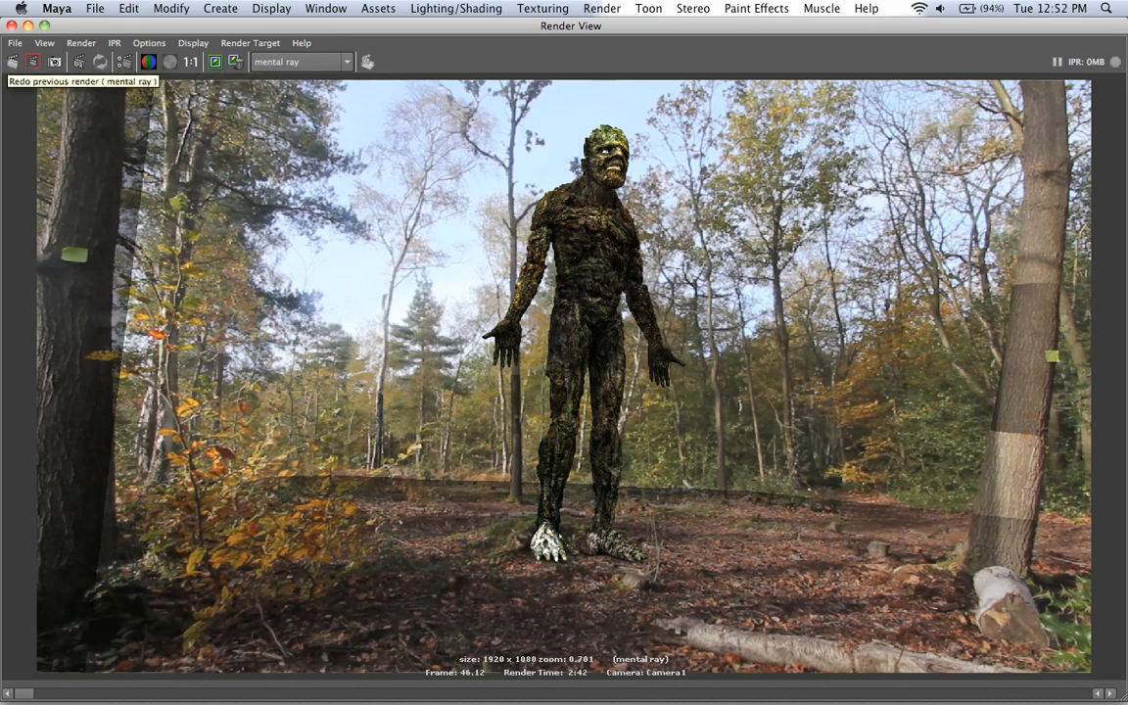
left_click(13, 62)
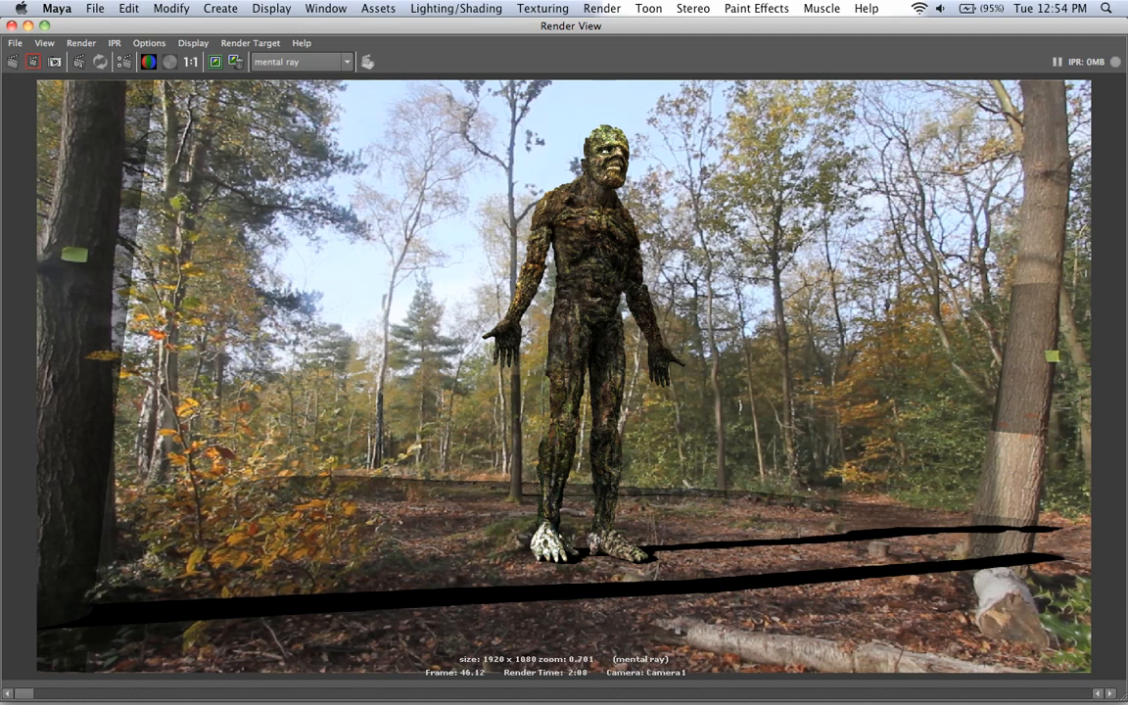
left_click(215, 62)
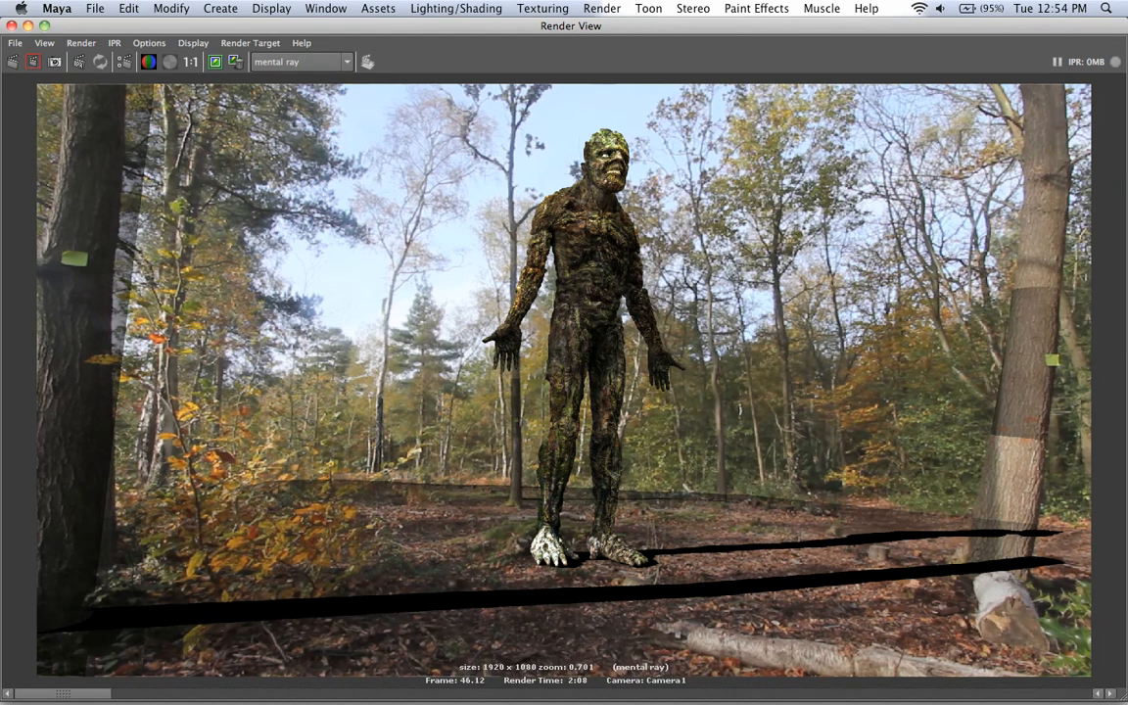
- Compare the kept render lit with directionalLight1 against the earlier image-based lighting render
left_click_drag(63, 693, 160, 693)
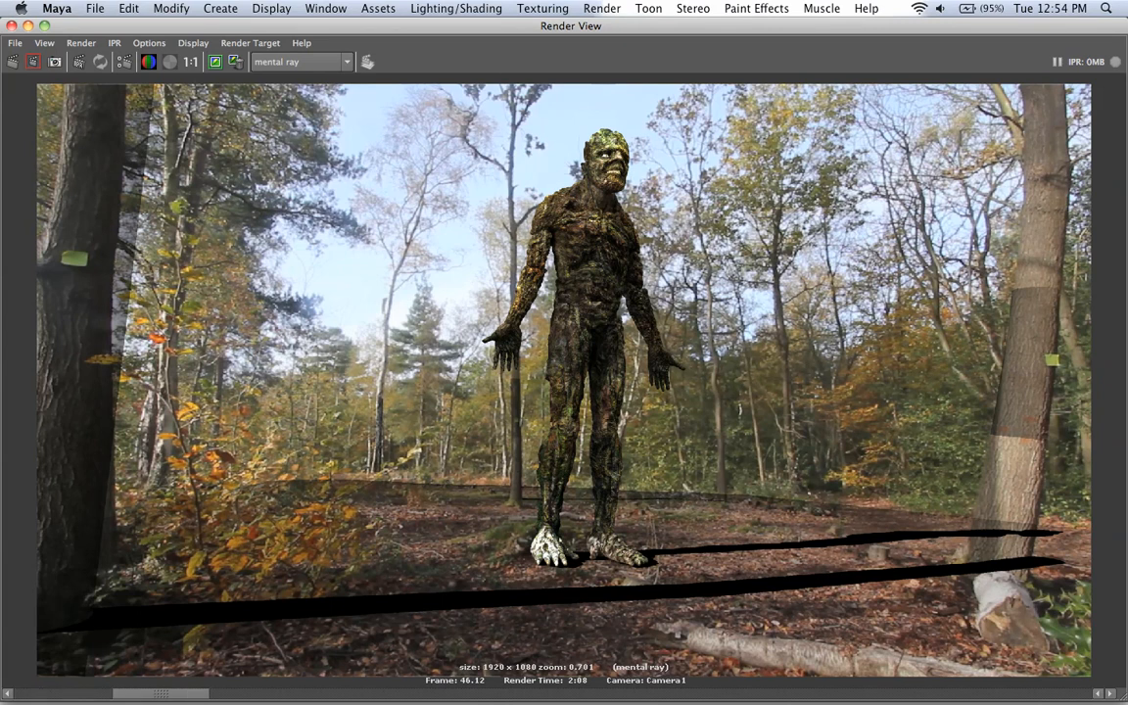
mouse_move(161, 693)
left_mouse_down()
mouse_move(259, 693)
mouse_move(160, 693)
left_mouse_up()
mouse_move(161, 693)
left_mouse_down()
mouse_move(259, 693)
mouse_move(161, 694)
left_mouse_up()
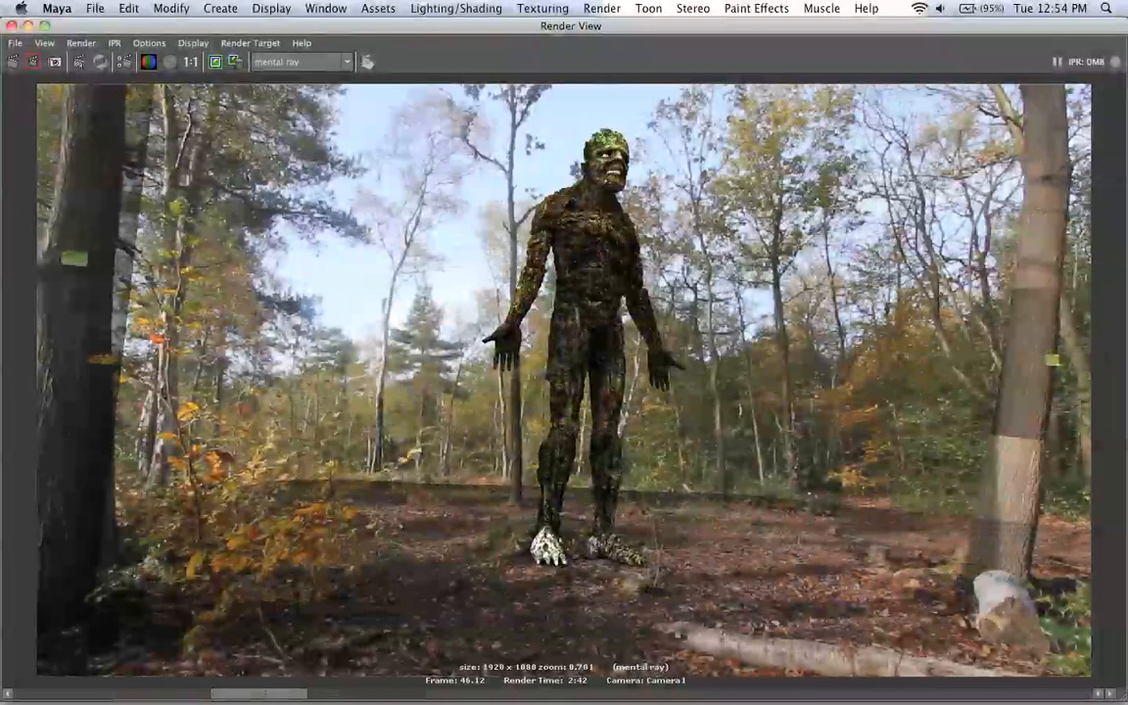
left_click_drag(258, 693, 160, 693)
key("Right")
key("Left")
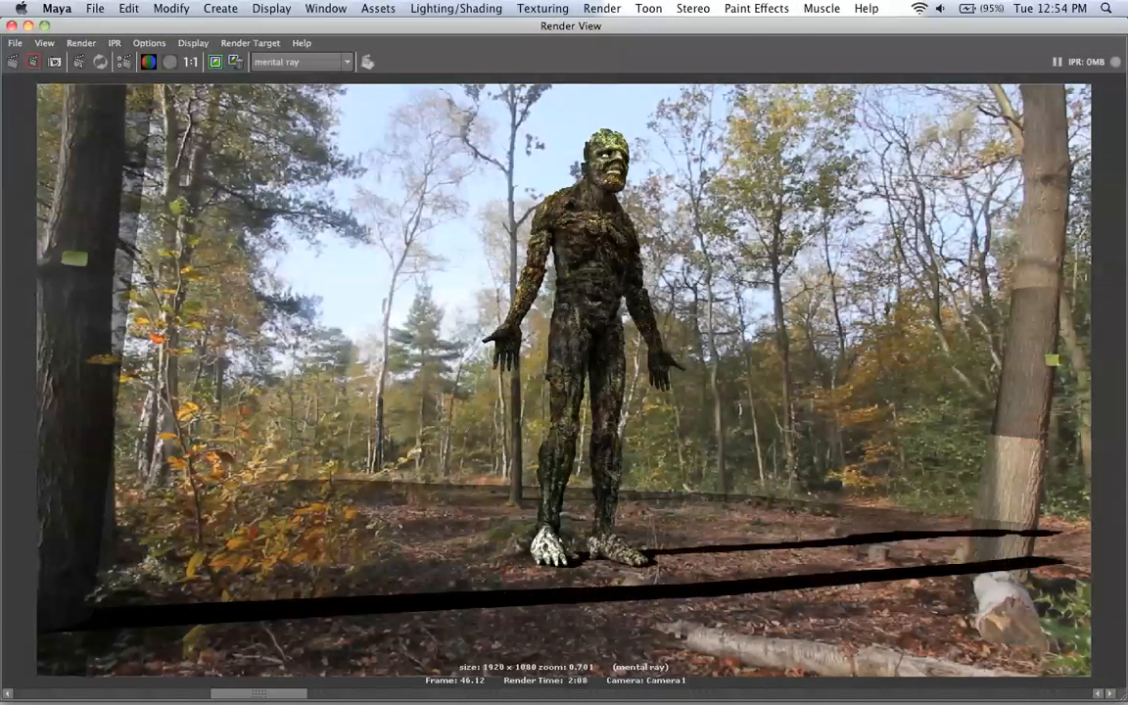
key("Right")
key("Left")
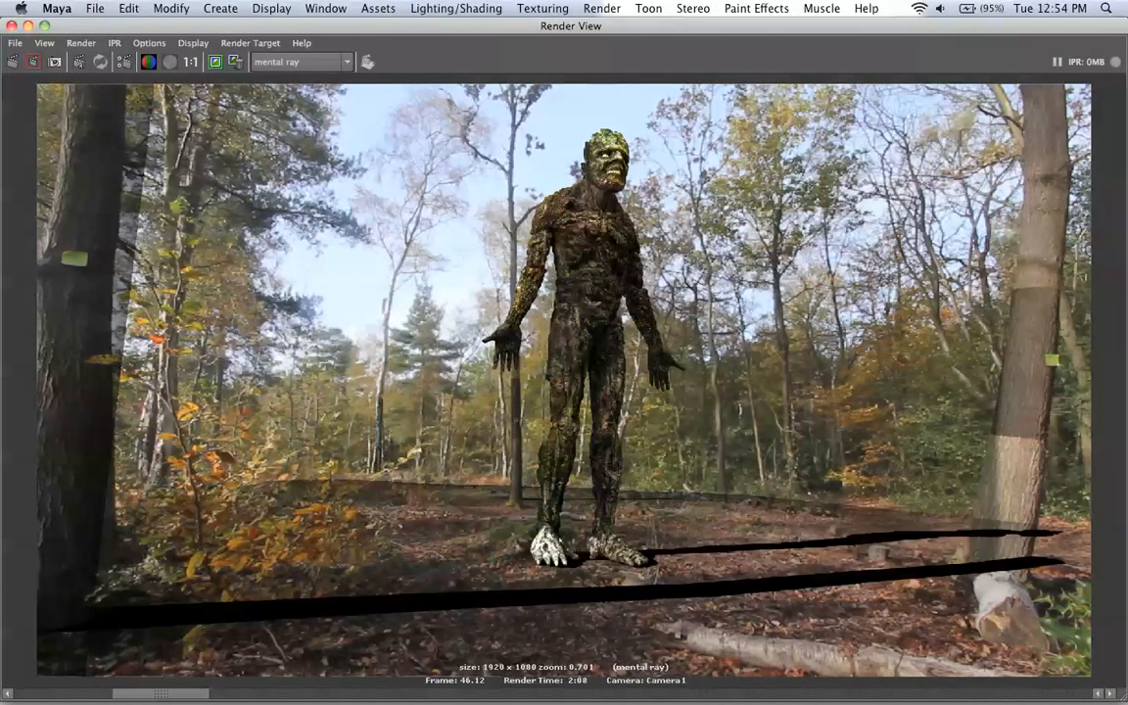
key("Right")
key("Left")
key("Right")
key("Left")
key("Right")
key("Left")
key("Right")
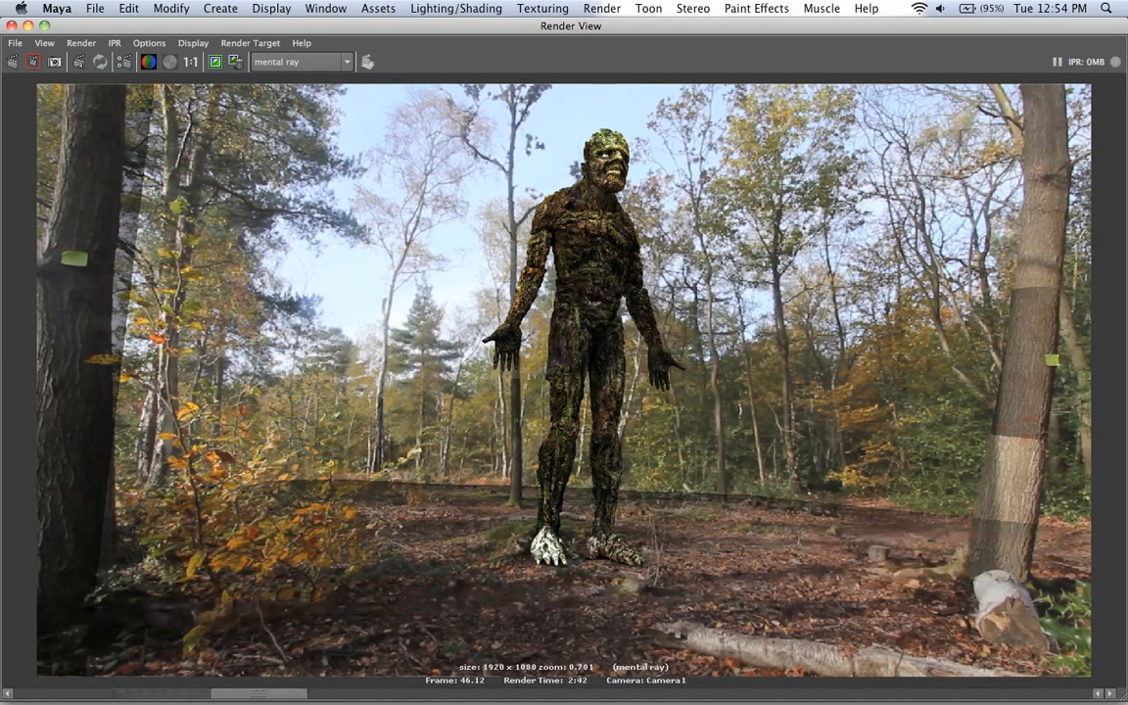
key("Left")
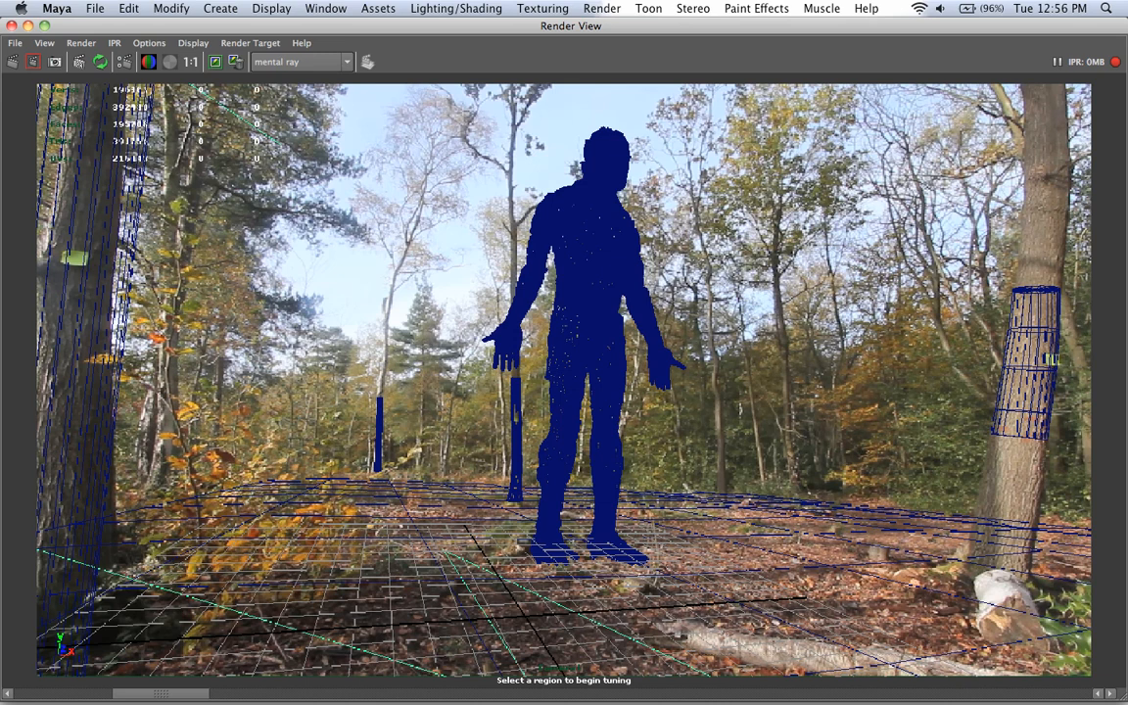
- Tune an IPR region over the ground shadows beside the log, and resize the Render View to sit beside the viewport
left_click_drag(692, 540, 898, 667)
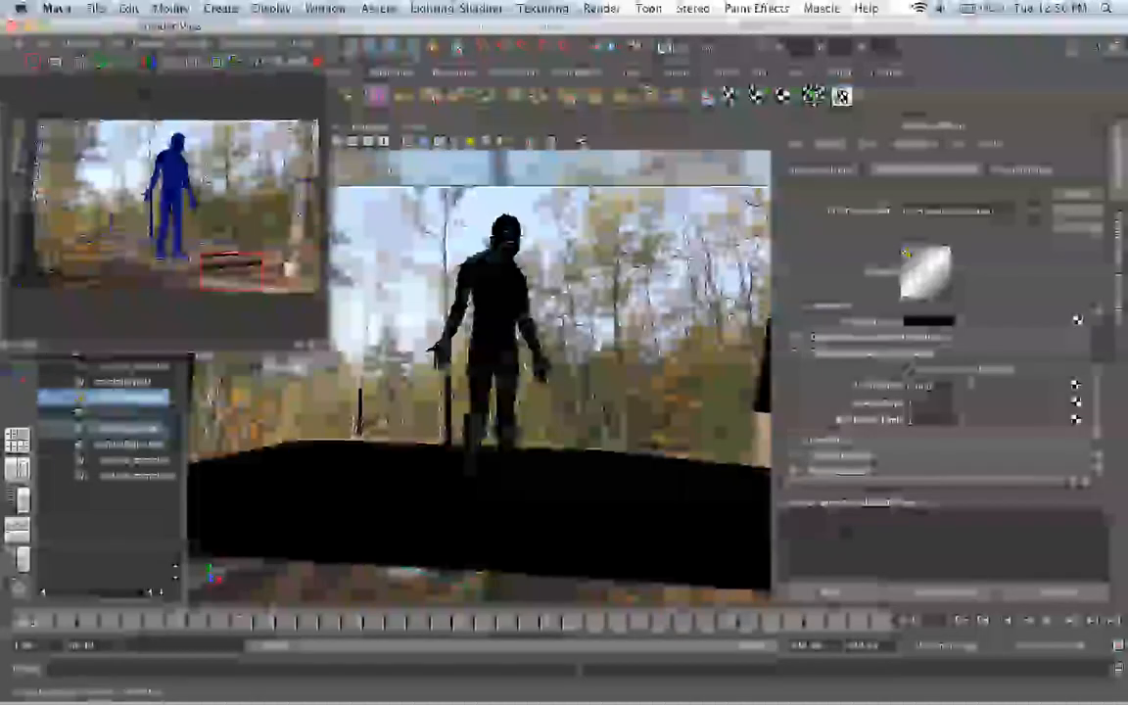
left_click_drag(325, 346, 395, 372)
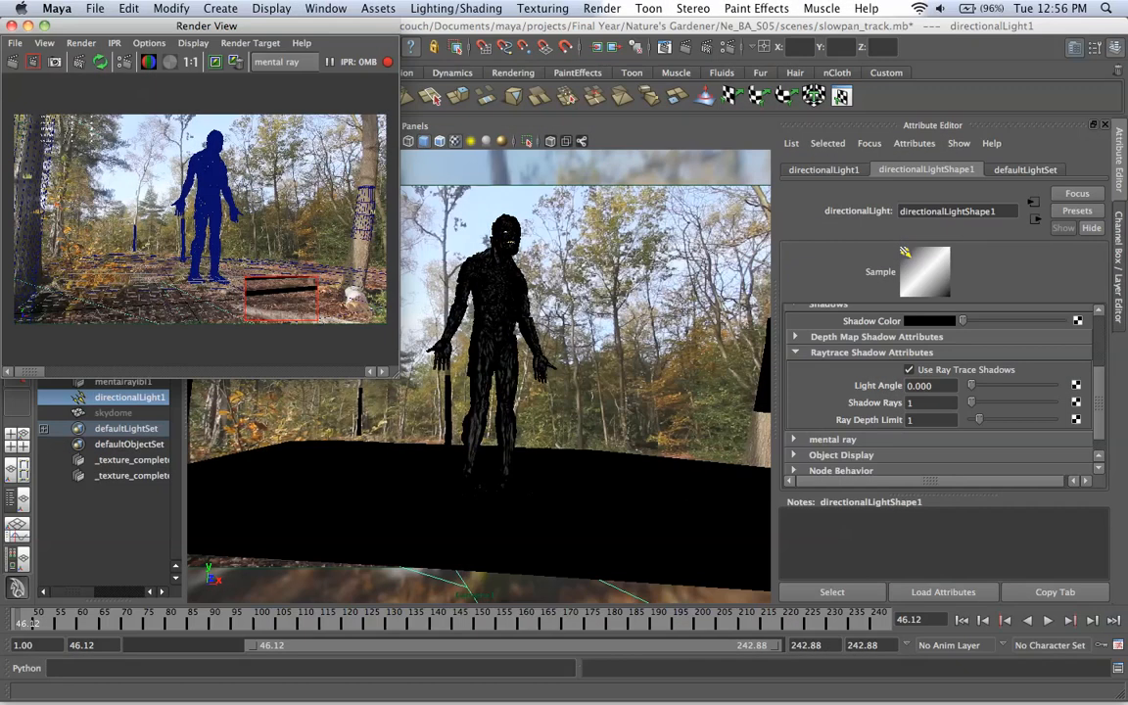
left_click_drag(211, 27, 831, 83)
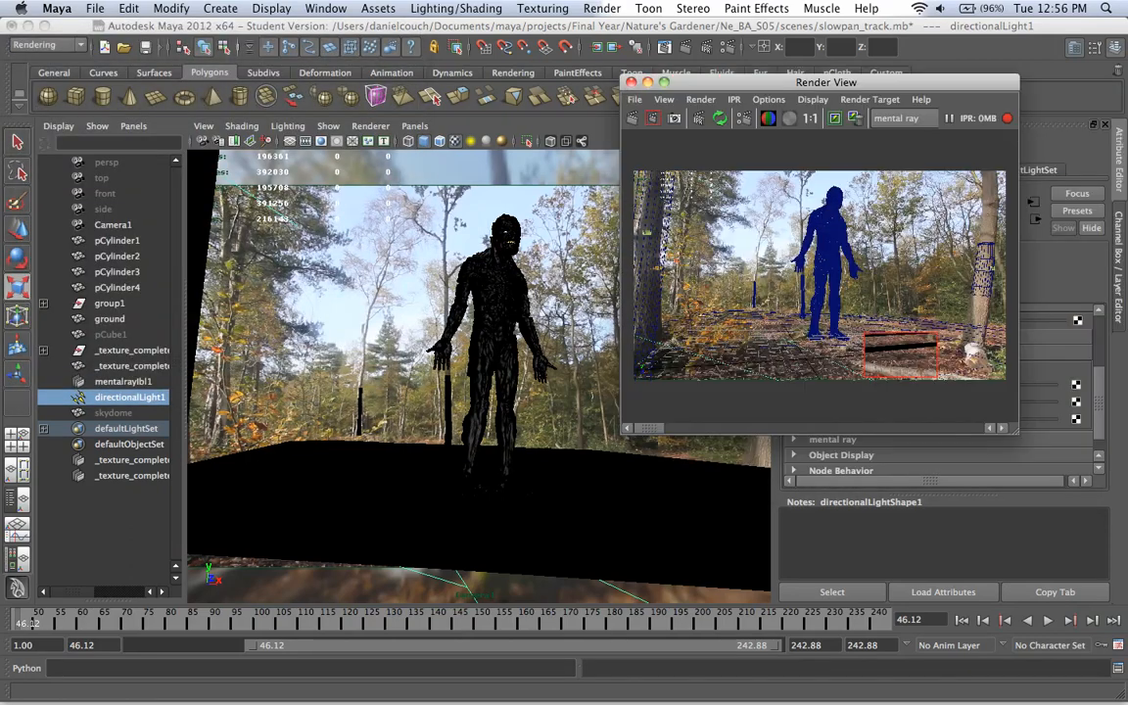
left_click_drag(1016, 431, 1126, 547)
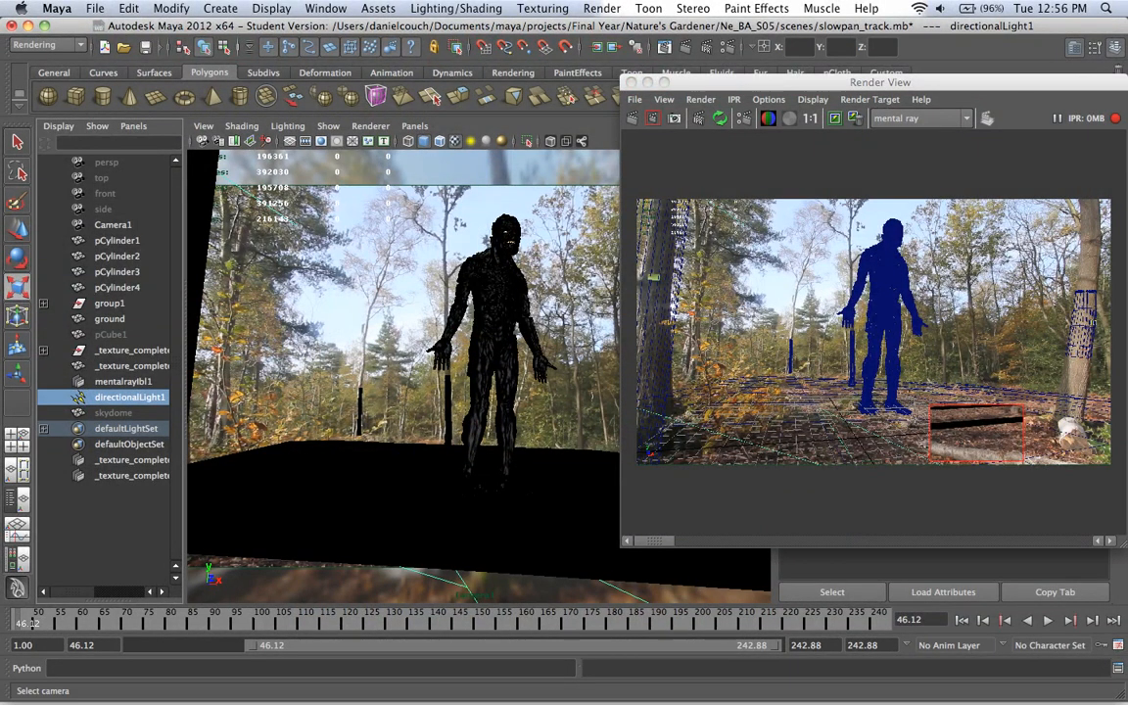
- Maximize the viewport without the outliner and look through the persp camera with the Rotate tool active
key("e")
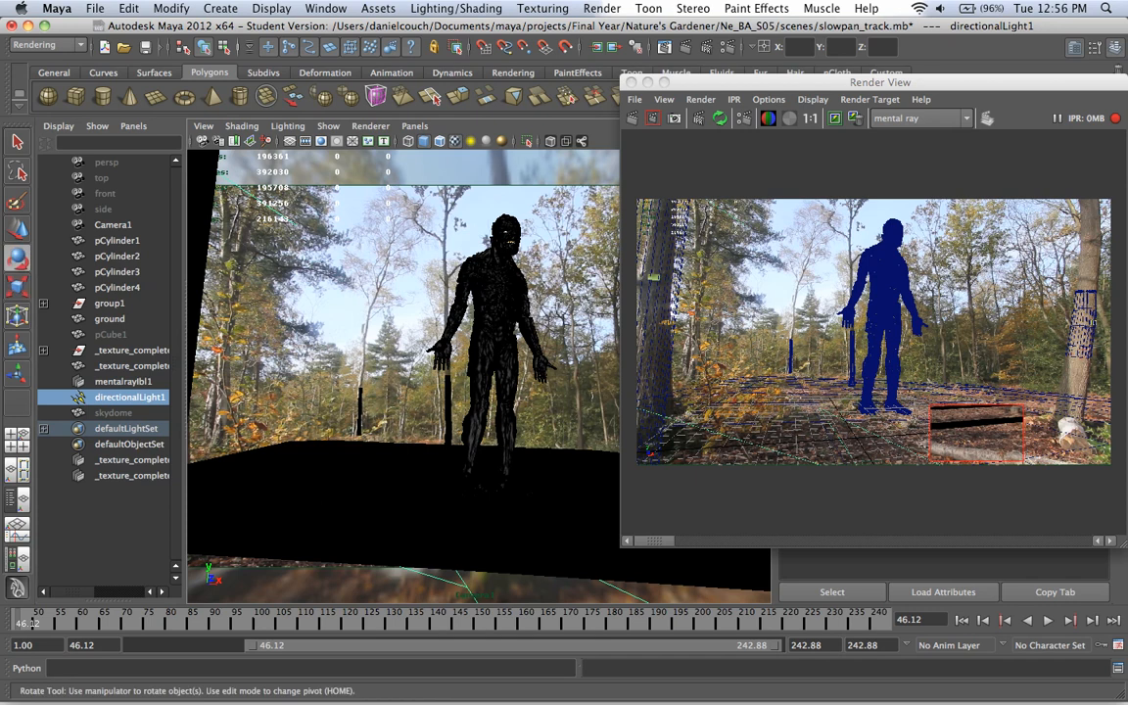
left_click(414, 127)
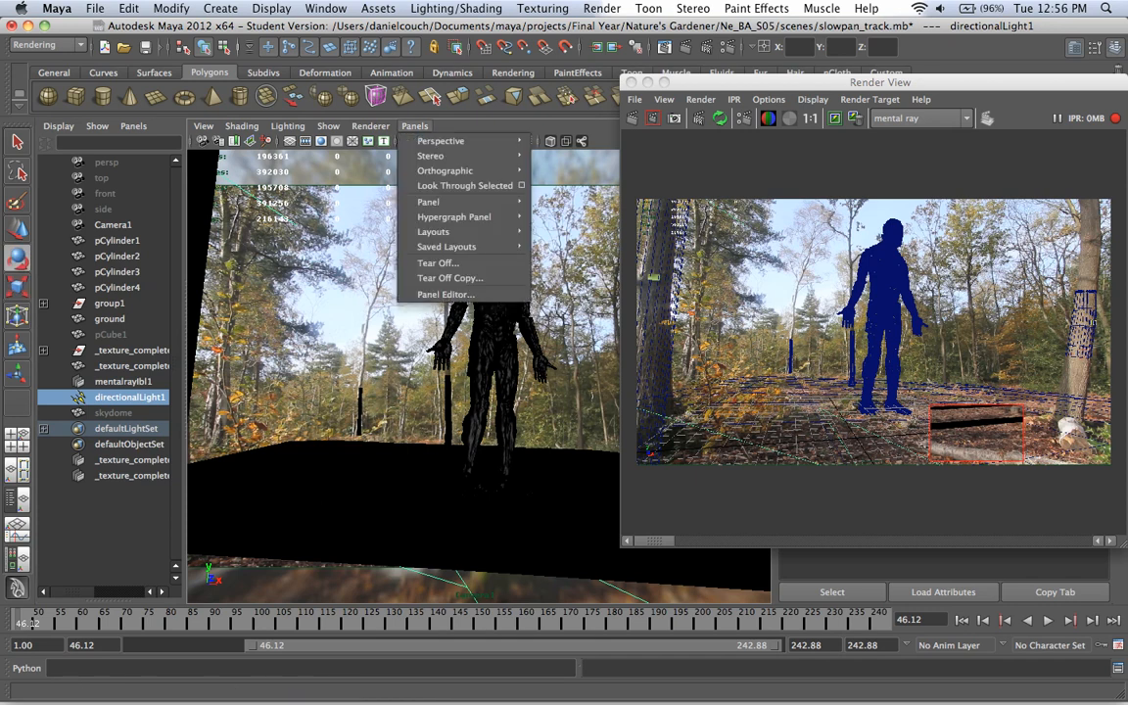
left_click(415, 127)
key("space")
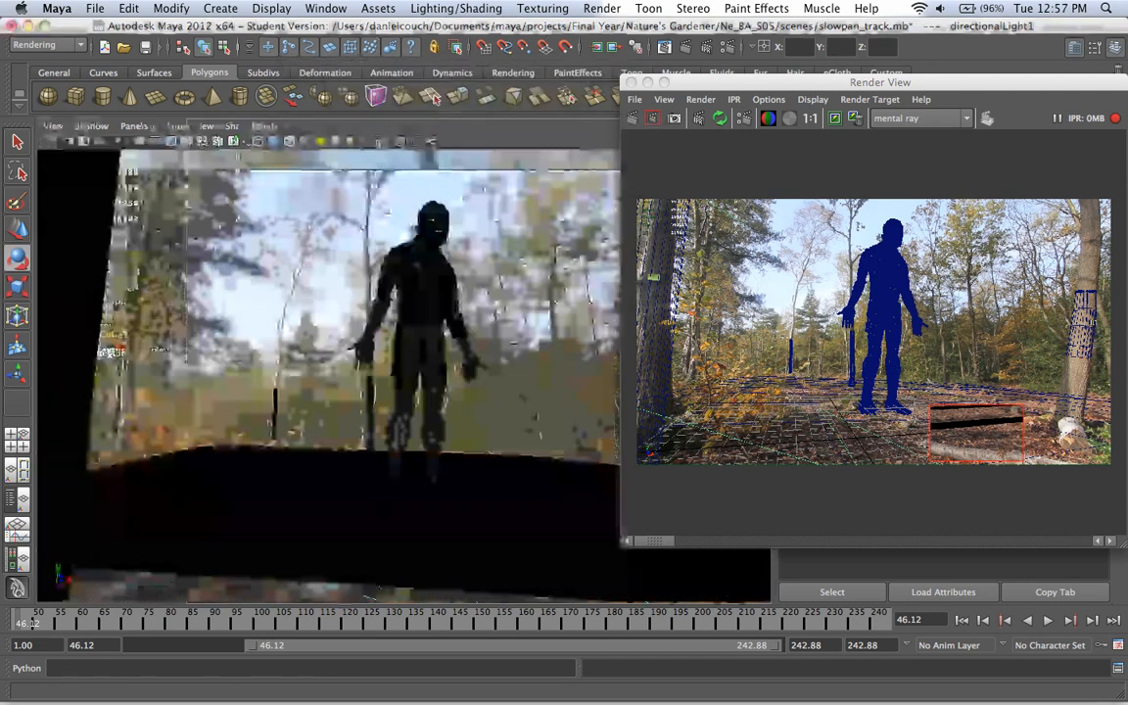
left_click(264, 127)
mouse_move(302, 141)
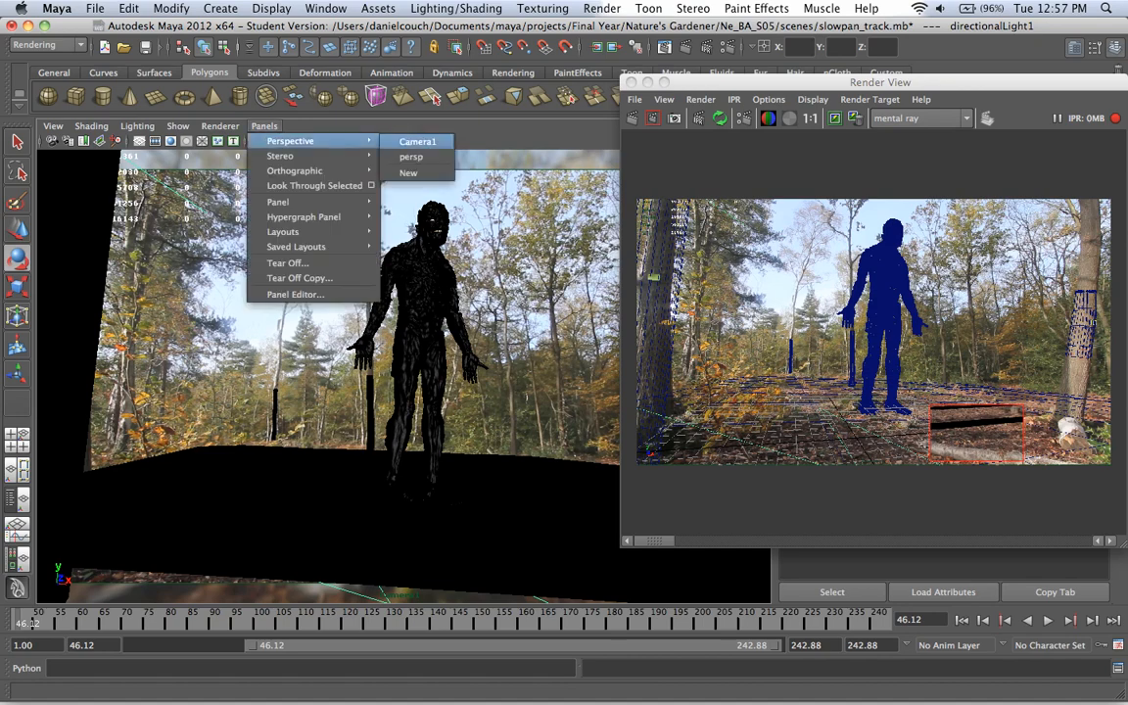
left_click(412, 157)
- Rotate directionalLight1 slightly around its vertical axis to shift the tree shadows in the IPR region
scroll(382, 391, "down", 15)
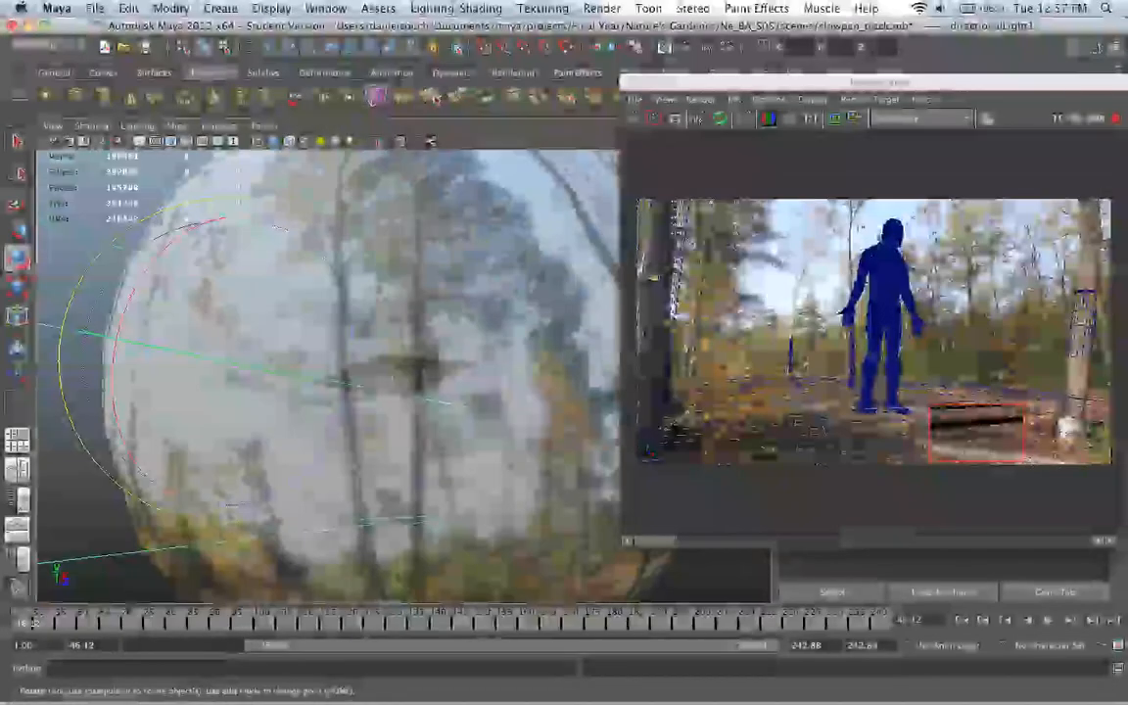
left_click_drag(314, 381, 437, 393, "alt")
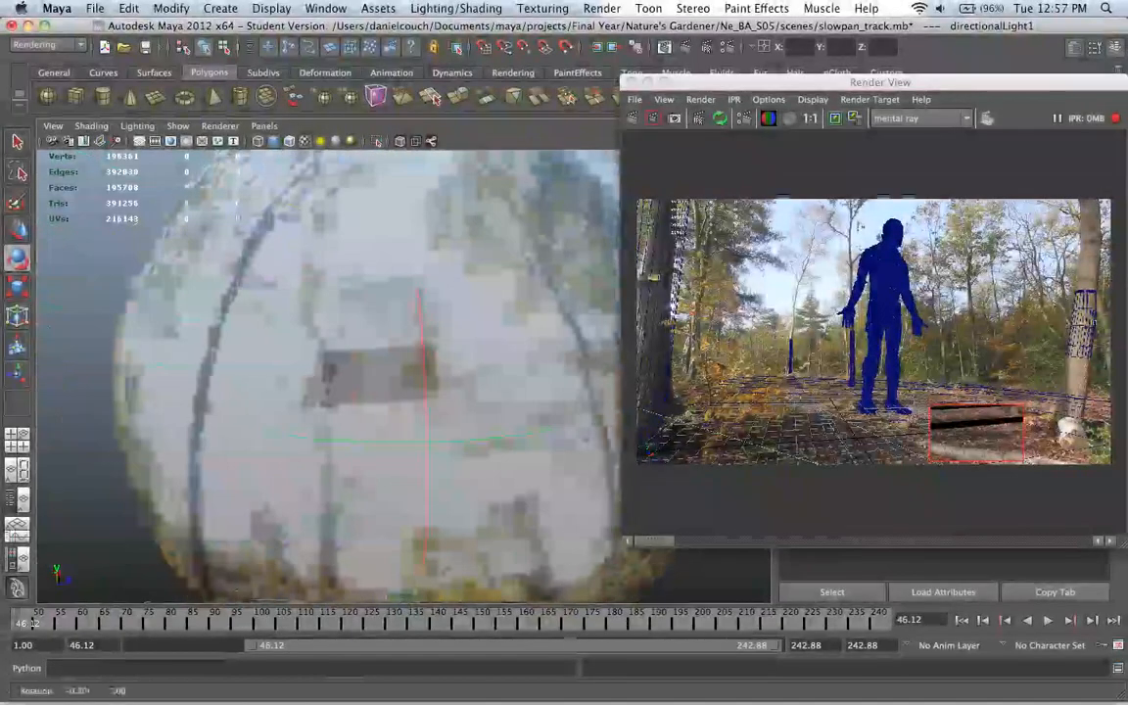
left_click_drag(505, 436, 493, 439)
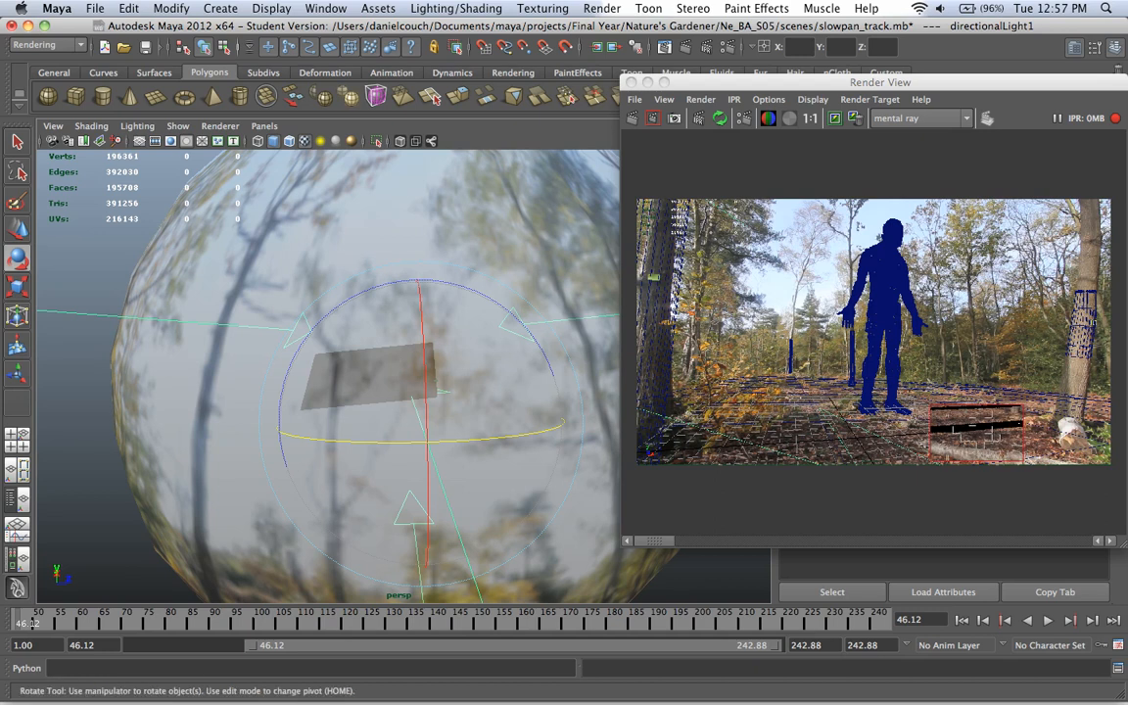
left_click_drag(474, 440, 463, 441)
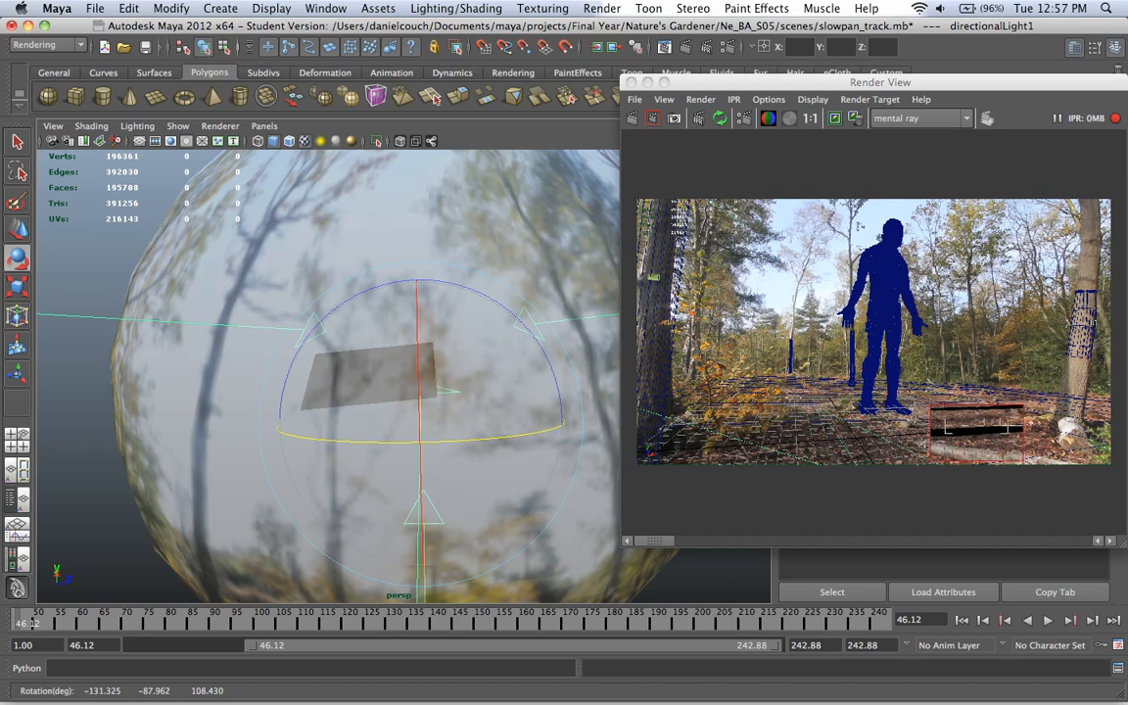
left_click_drag(419, 443, 434, 442)
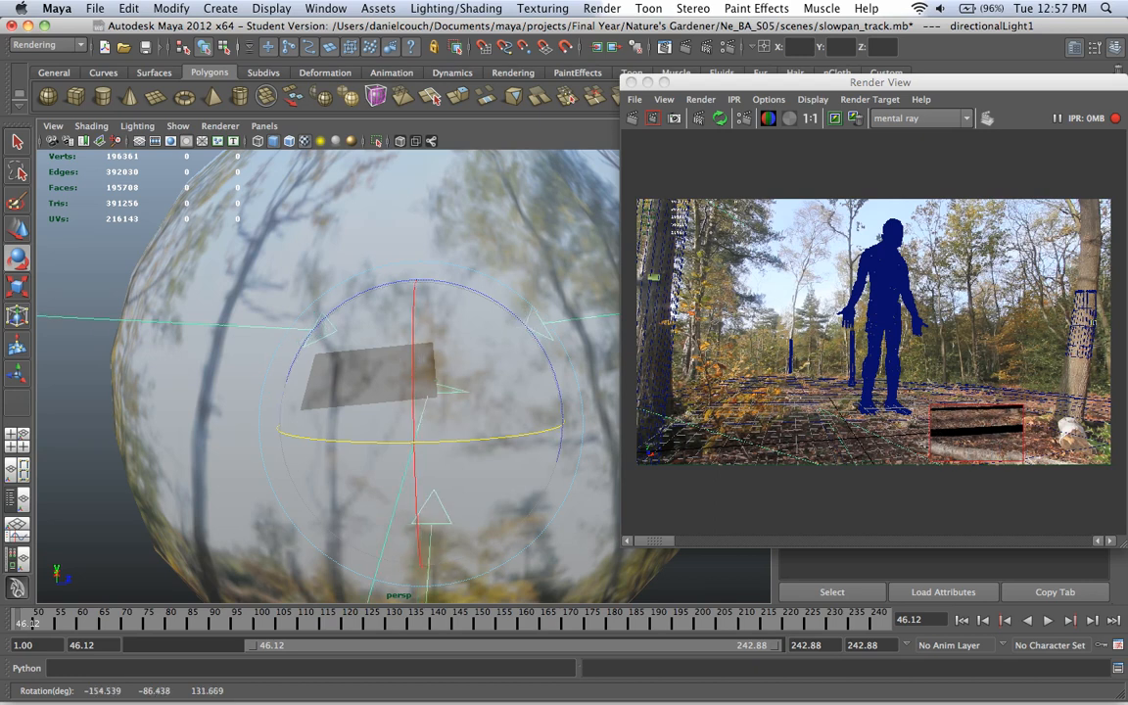
key("w")
left_click_drag(520, 422, 505, 422)
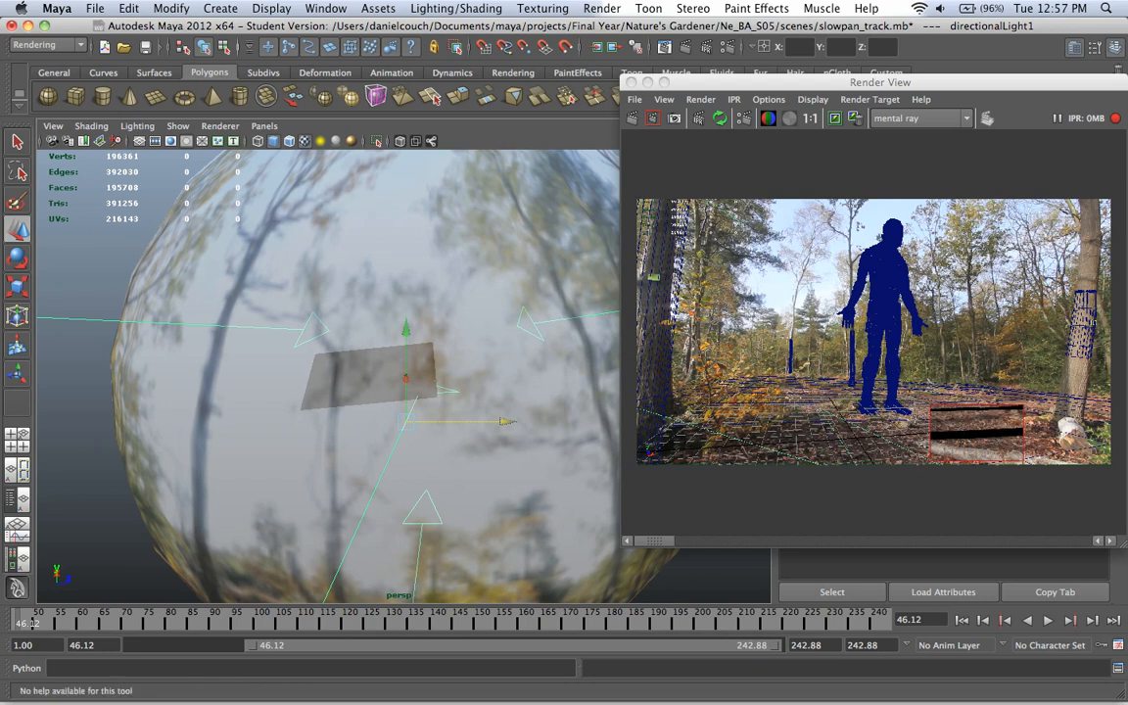
- Redo the IPR render with a region across the foreground ground and the troll's feet, and close the Render View
left_click_drag(662, 412, 922, 463)
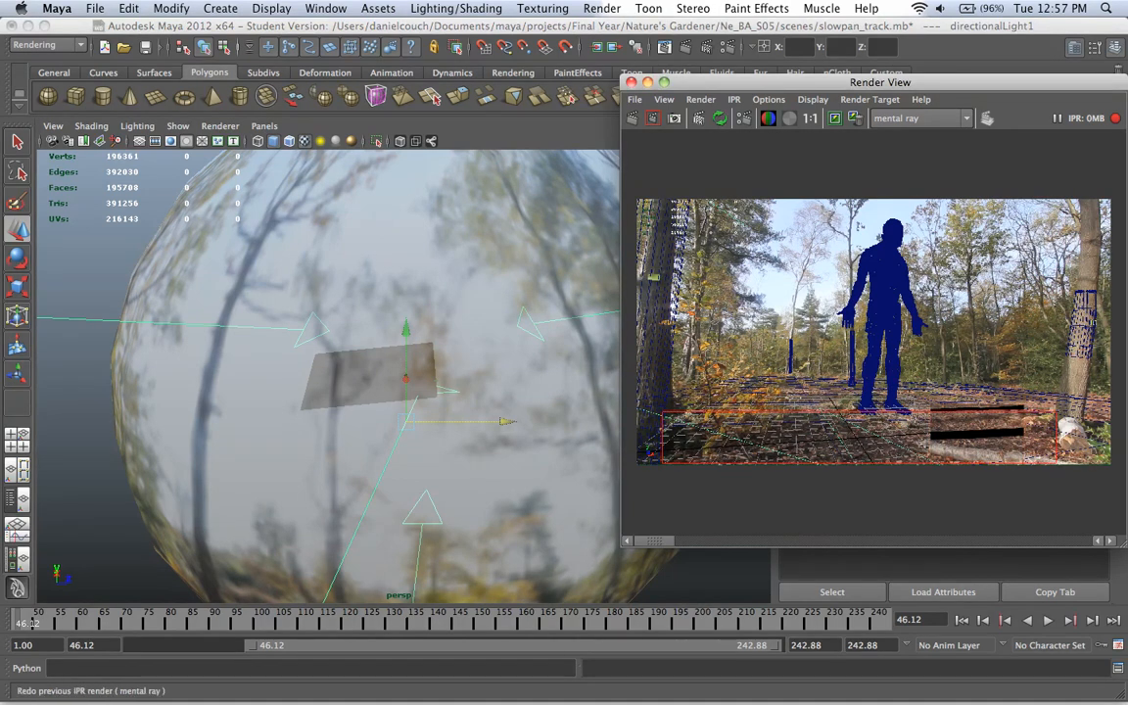
left_click(652, 117)
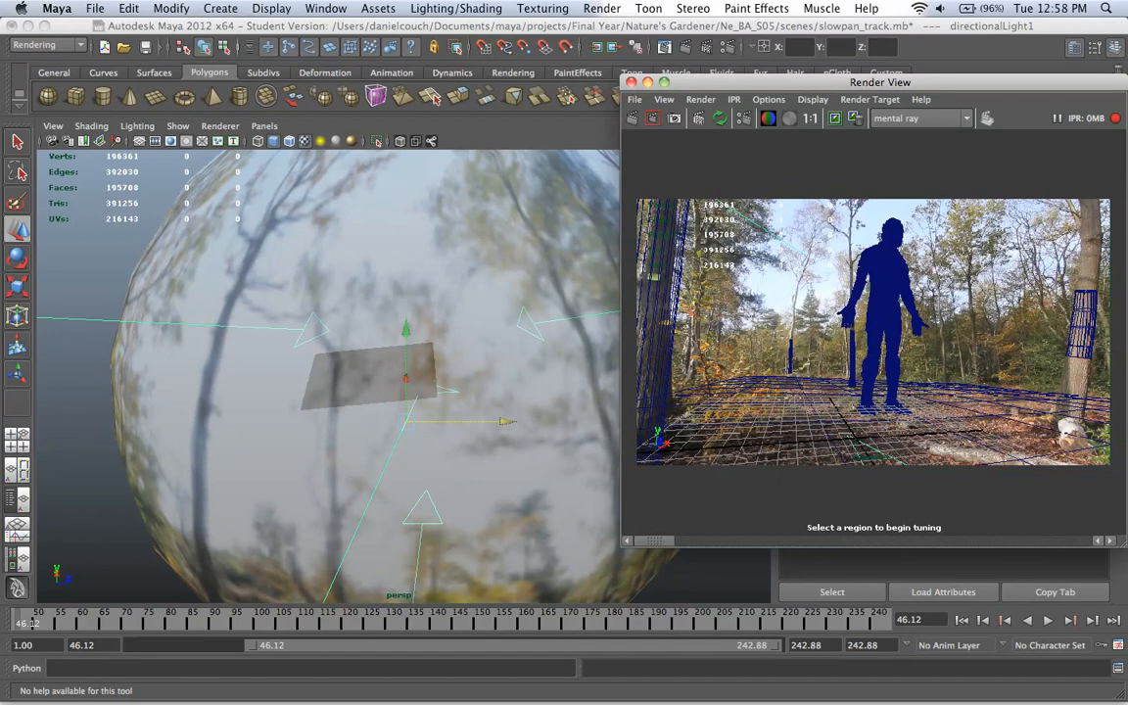
left_click_drag(657, 408, 1108, 464)
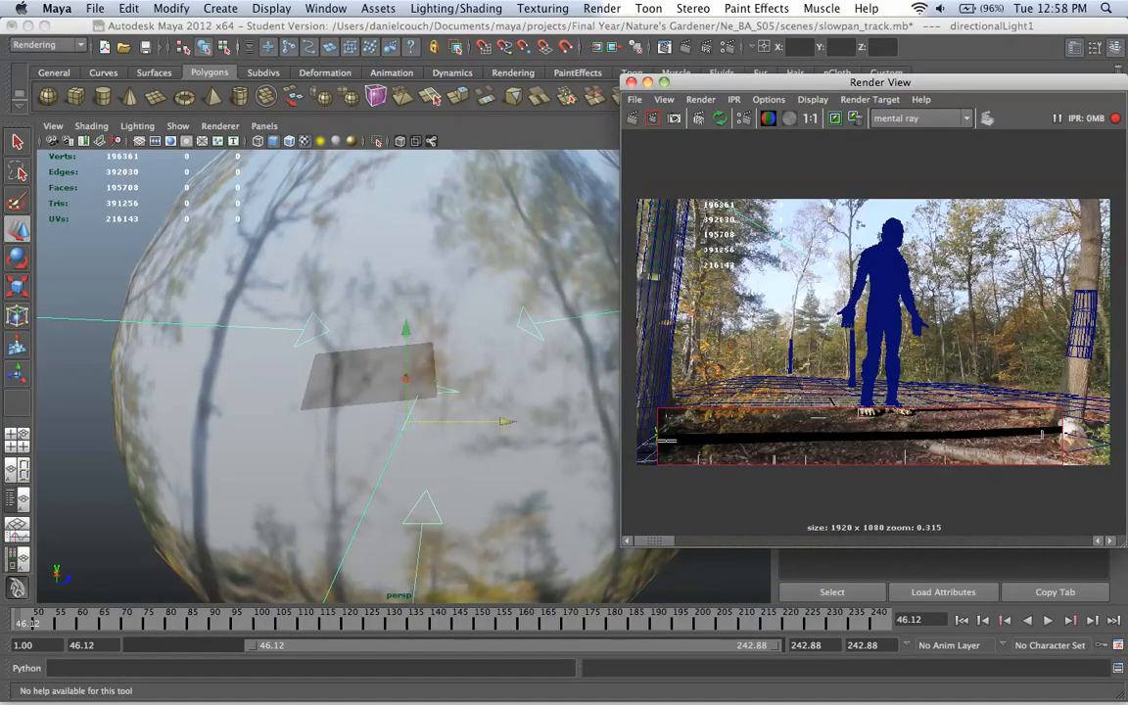
key("w")
key("e")
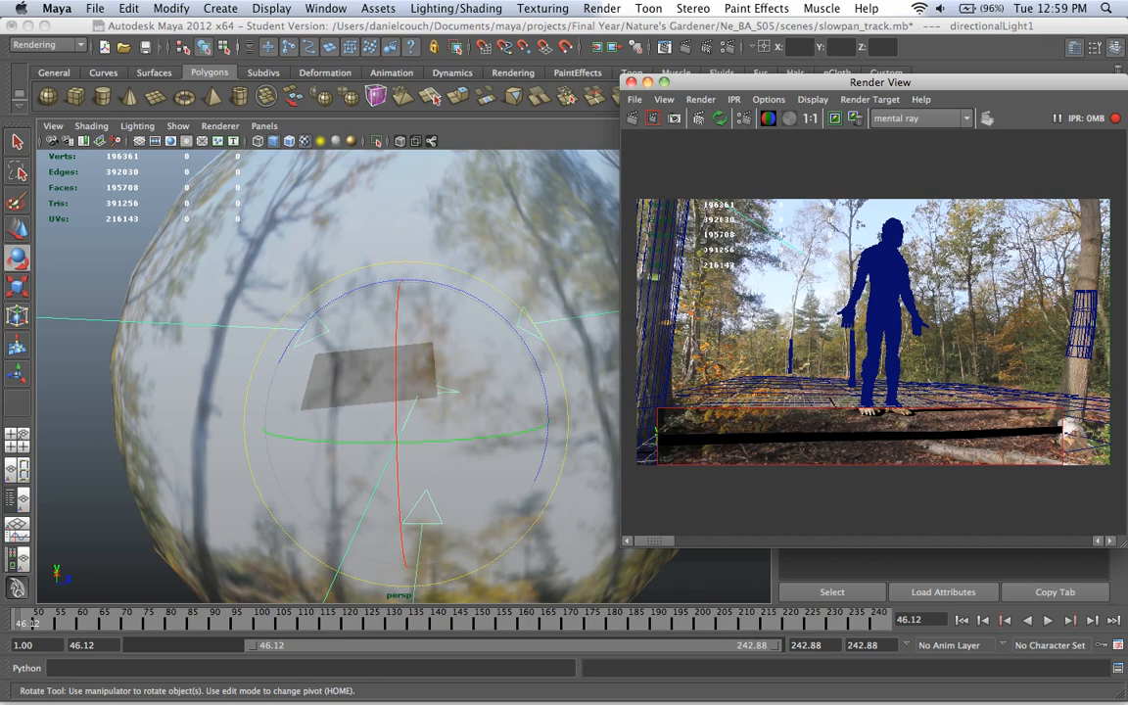
left_click(632, 82)
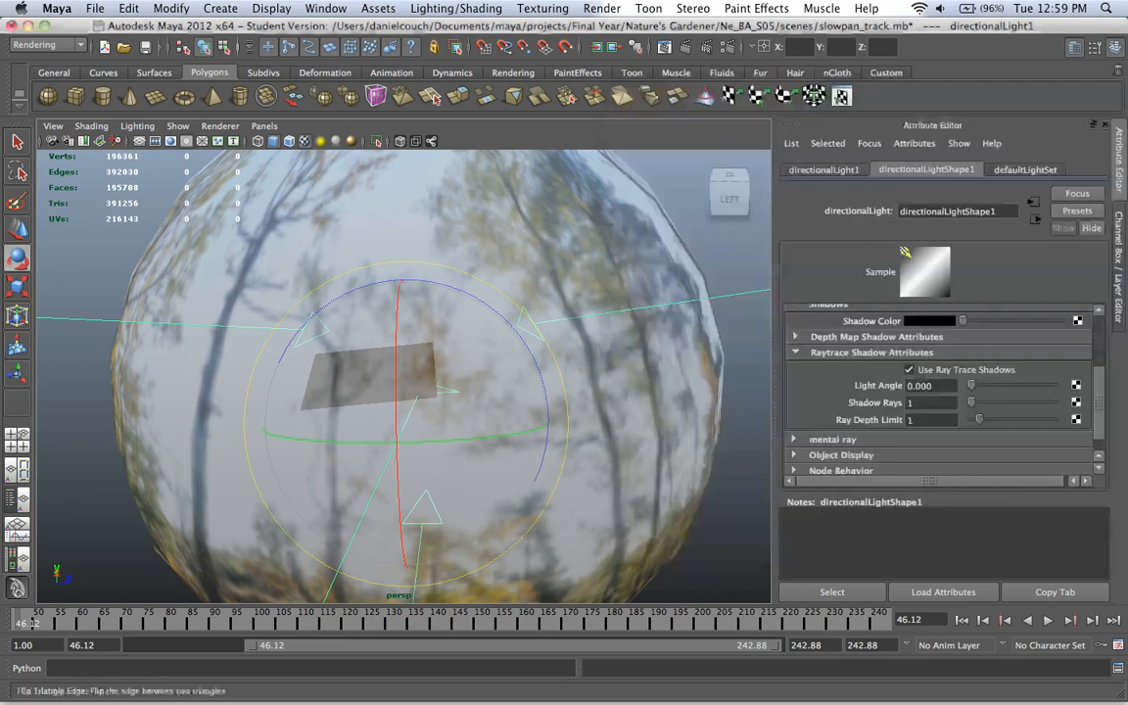
- Deselect the light and examine its direction relative to the image-based lighting sphere, troll and ground from several angles
left_click(689, 182)
scroll(548, 357, "down", 10)
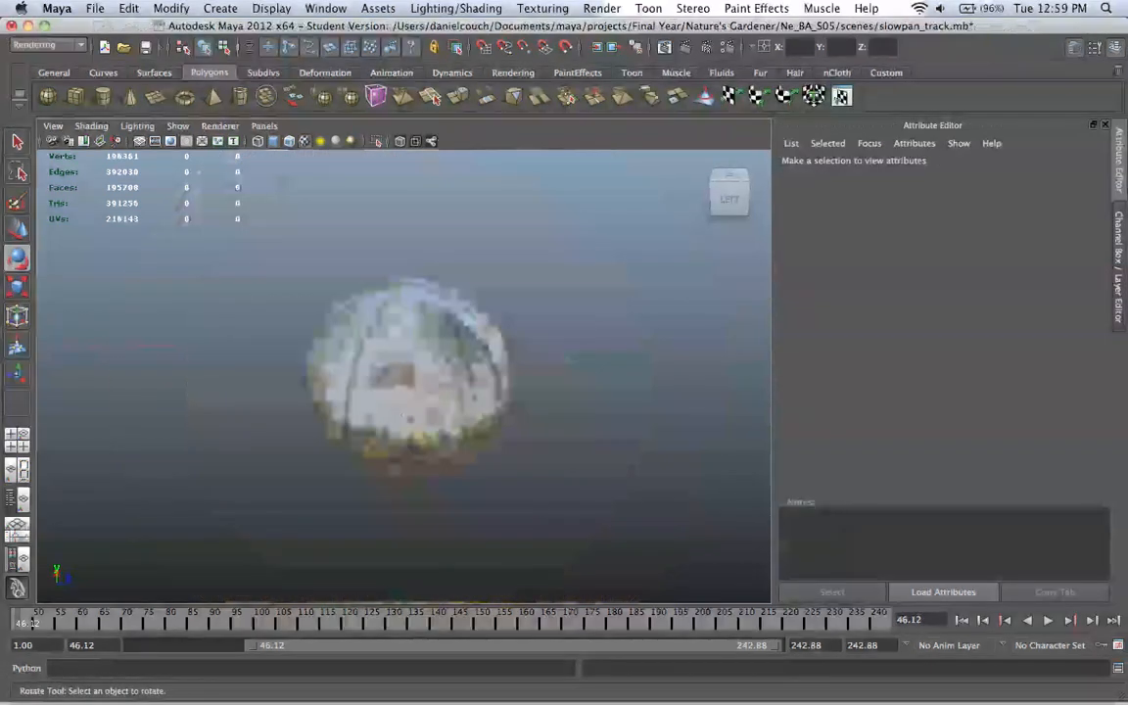
left_click_drag(548, 358, 382, 495, "alt")
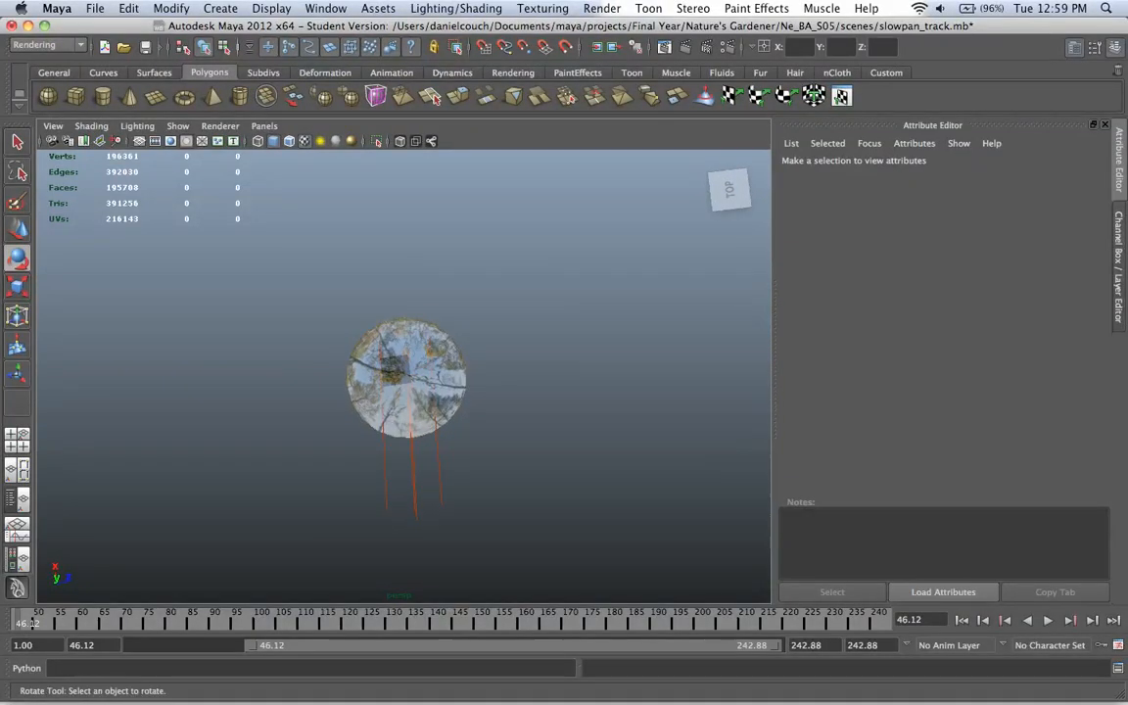
scroll(432, 384, "up", 10)
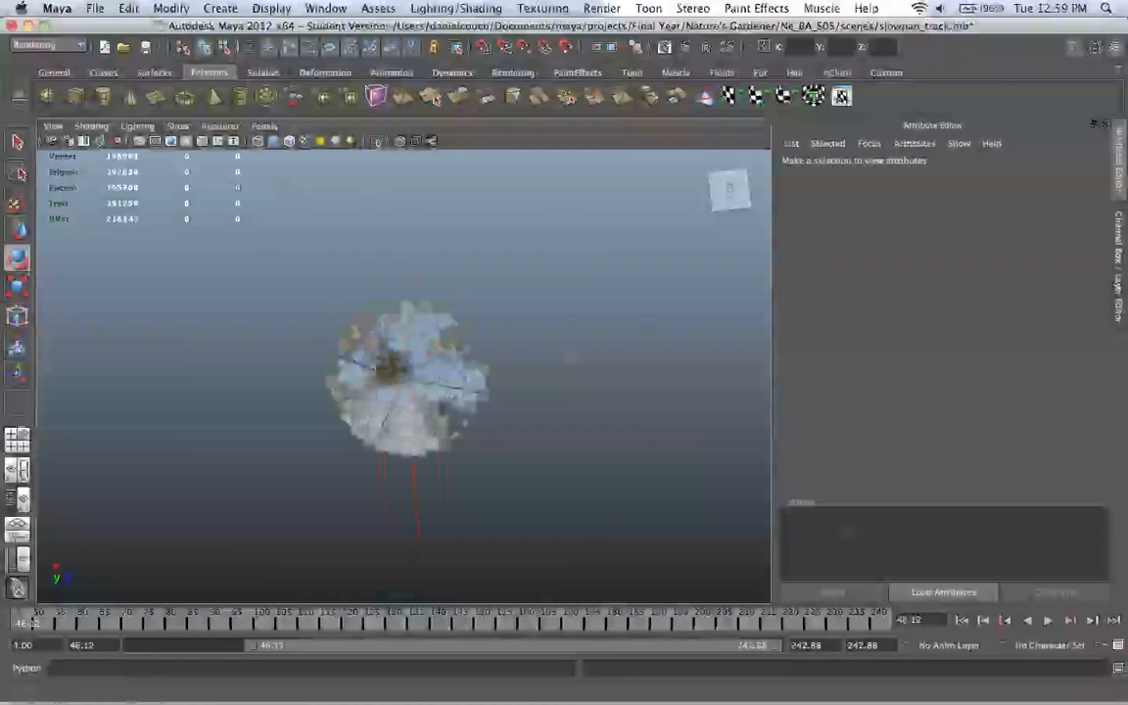
middle_click_drag(432, 384, 425, 292, "alt")
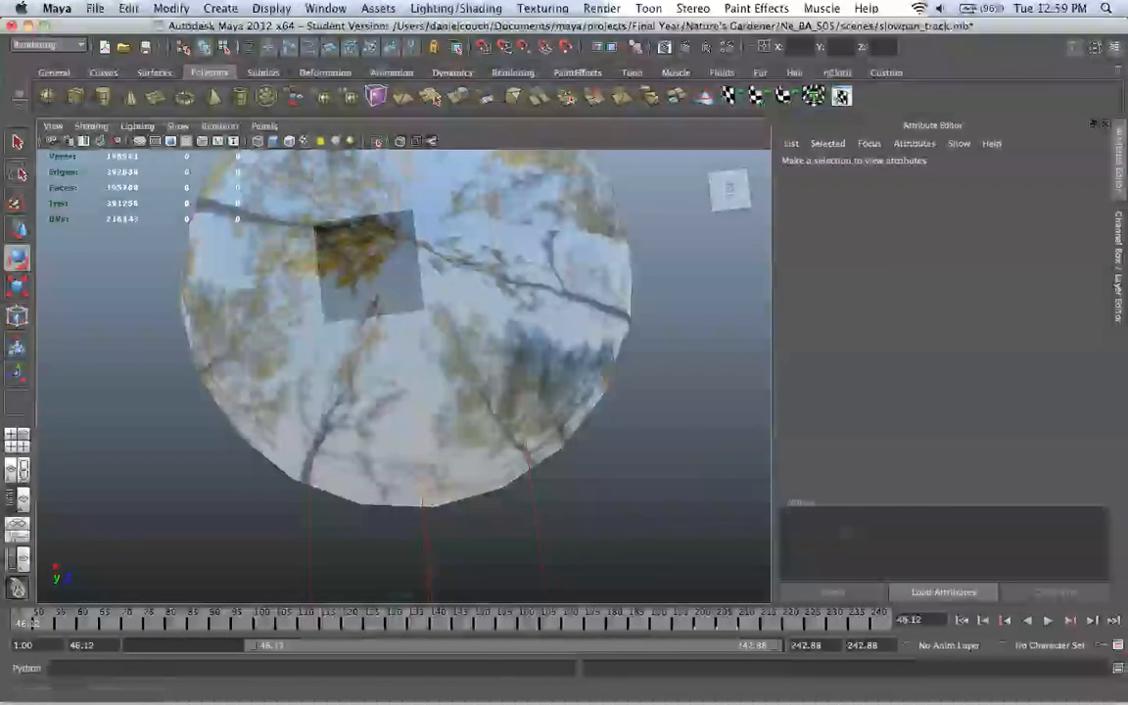
left_click_drag(421, 392, 489, 323, "alt")
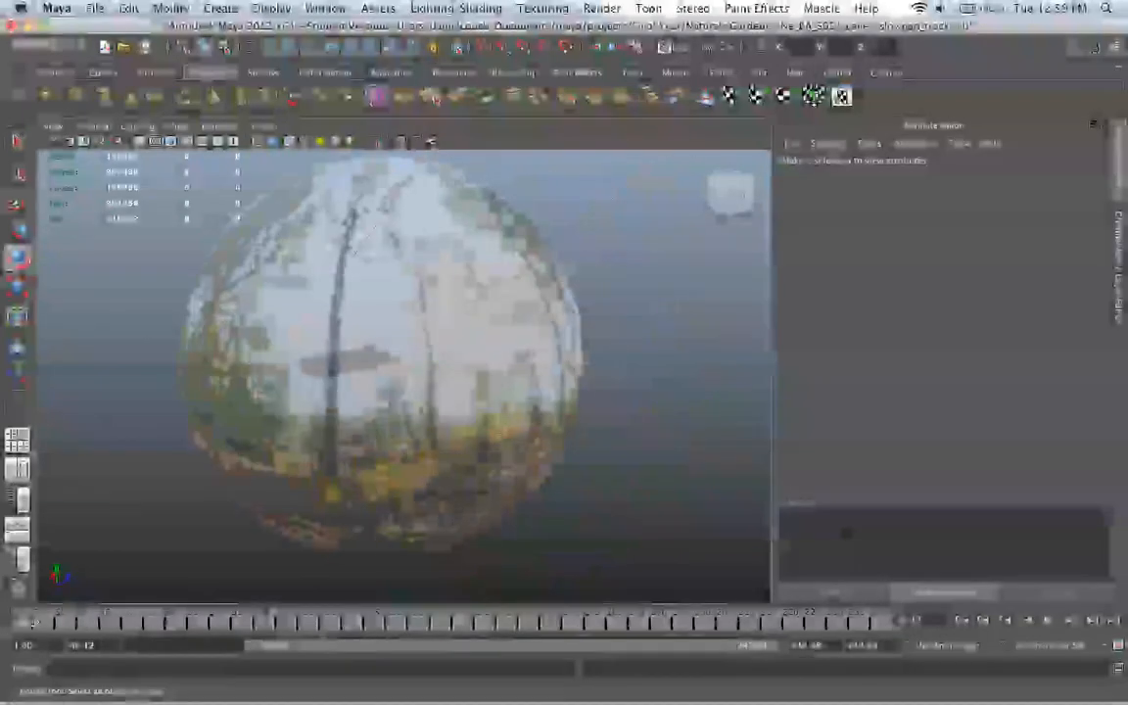
left_click_drag(470, 338, 264, 354, "alt")
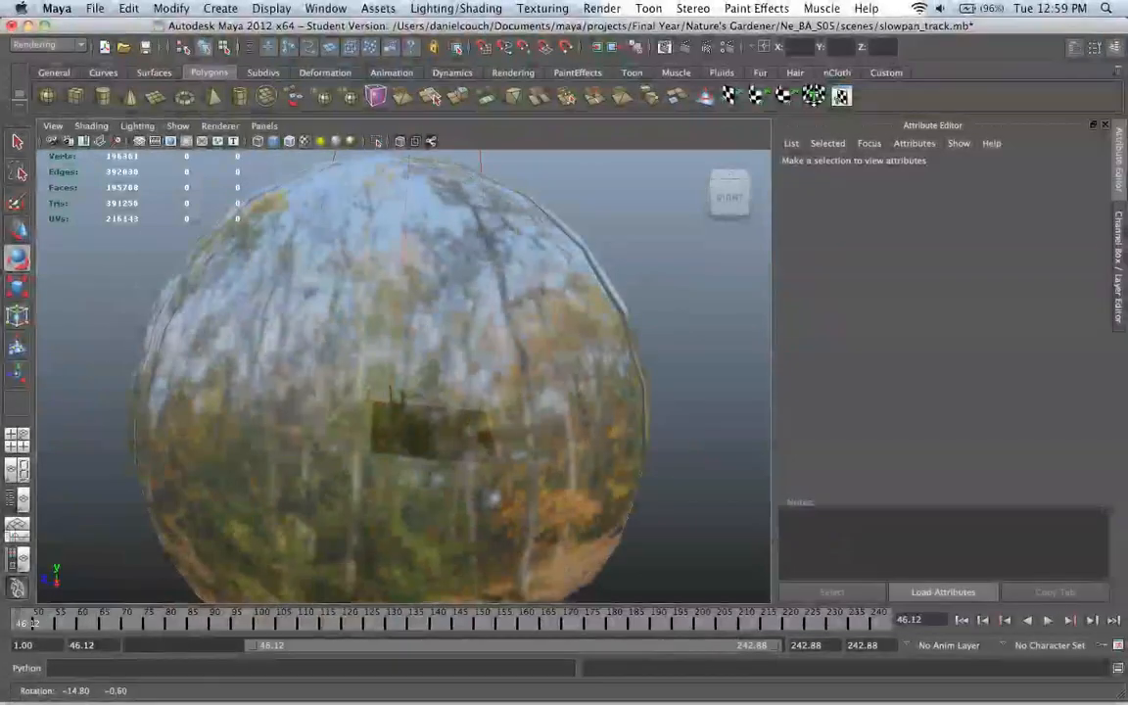
left_click_drag(333, 353, 152, 349, "alt")
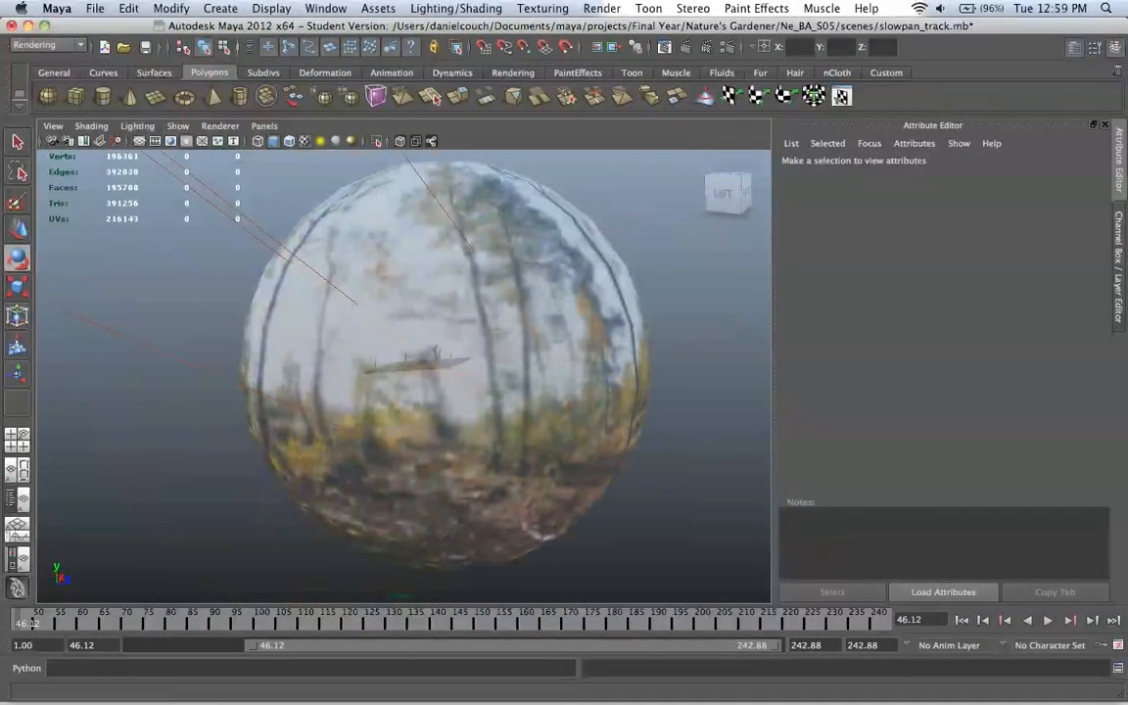
left_click_drag(543, 534, 588, 585, "alt")
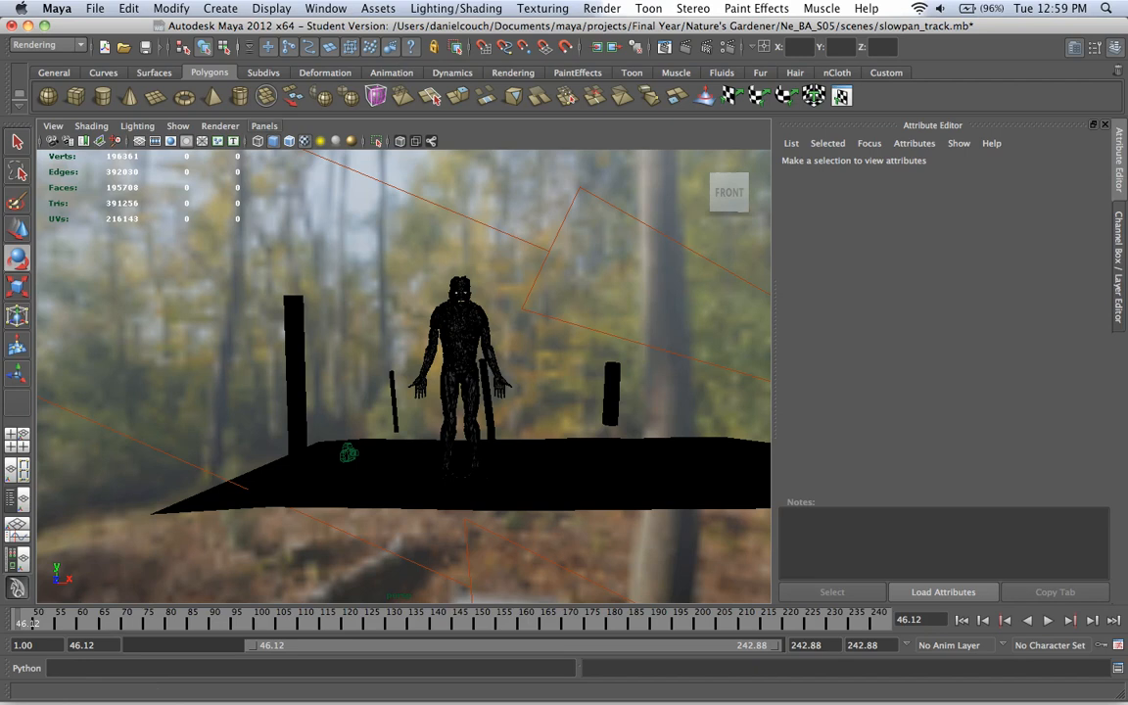
- Check the shot through Camera1 and restore the Persp/Outliner layout
left_click(265, 126)
mouse_move(298, 142)
left_click(416, 143)
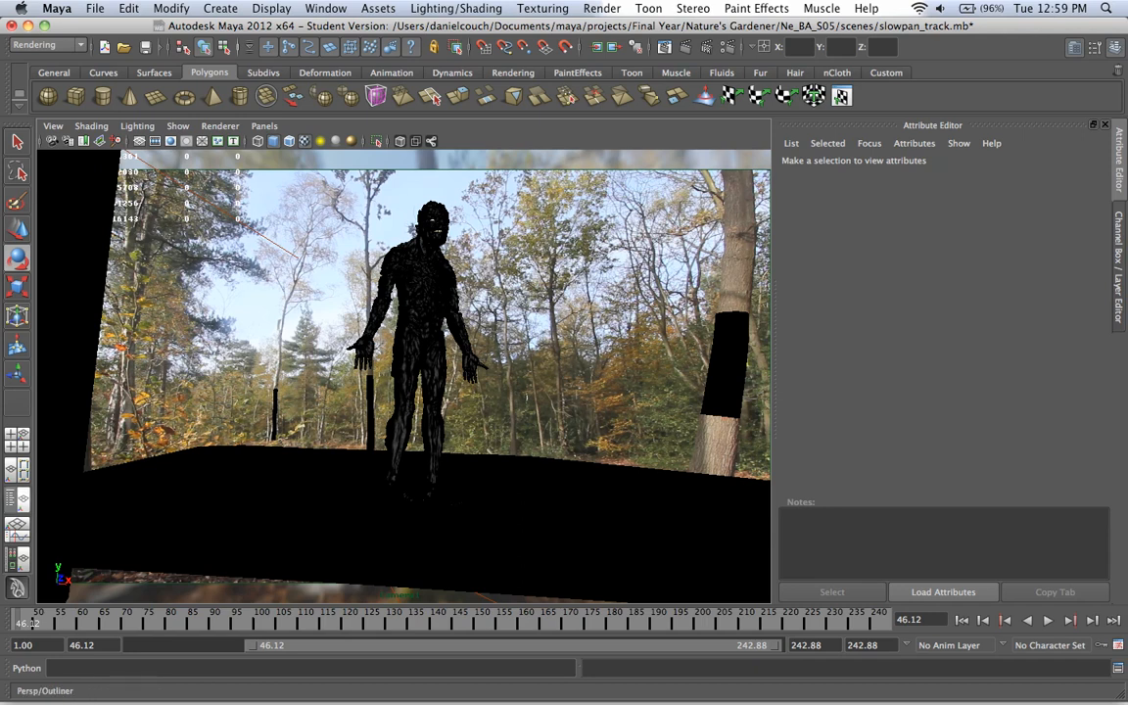
left_click(16, 501)
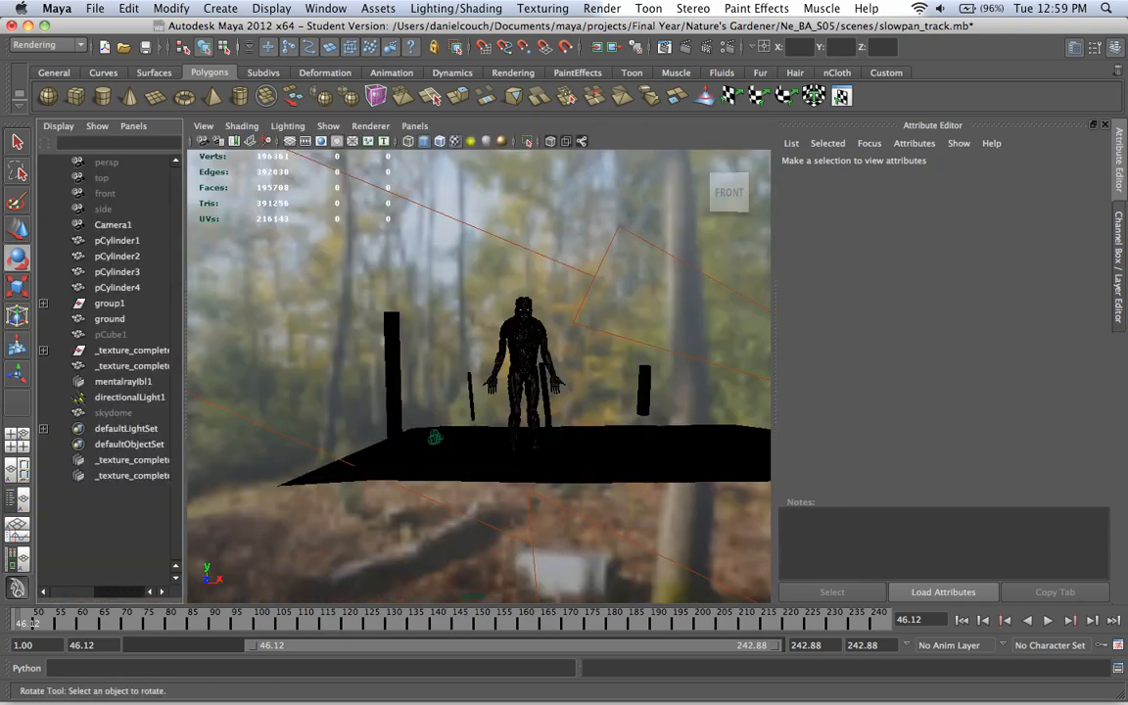
- Look through Camera1 and hide the four tree stand-ins, pCylinder1 to pCylinder4
left_click(414, 125)
mouse_move(421, 142)
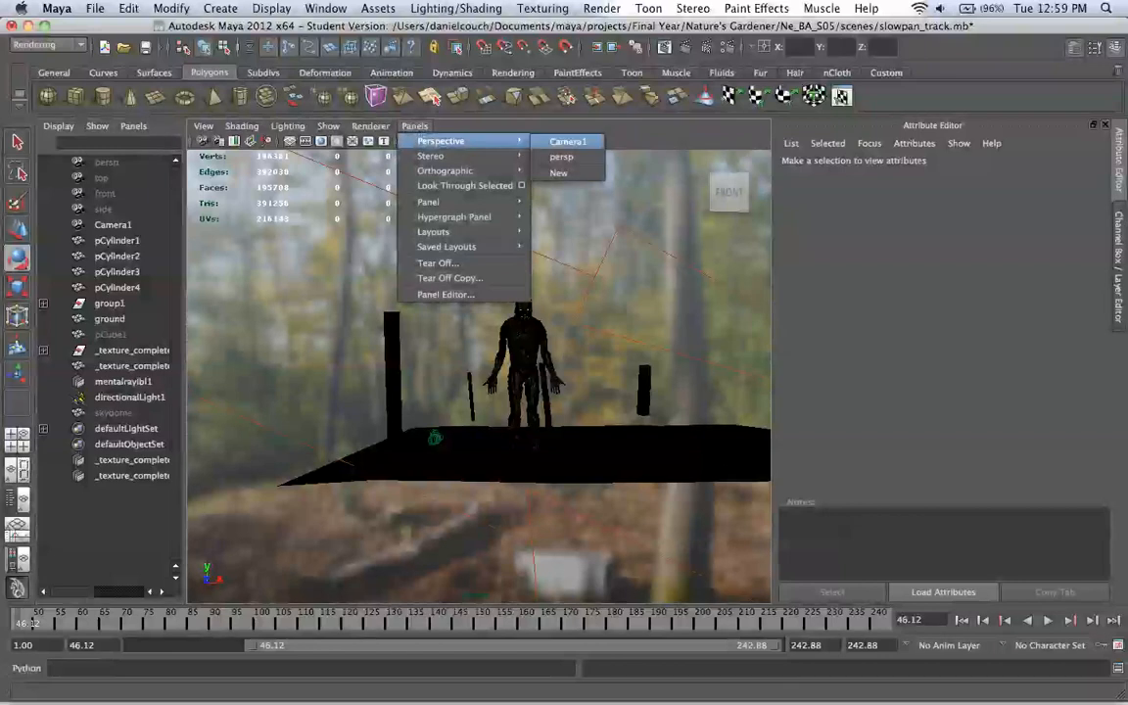
left_click(566, 142)
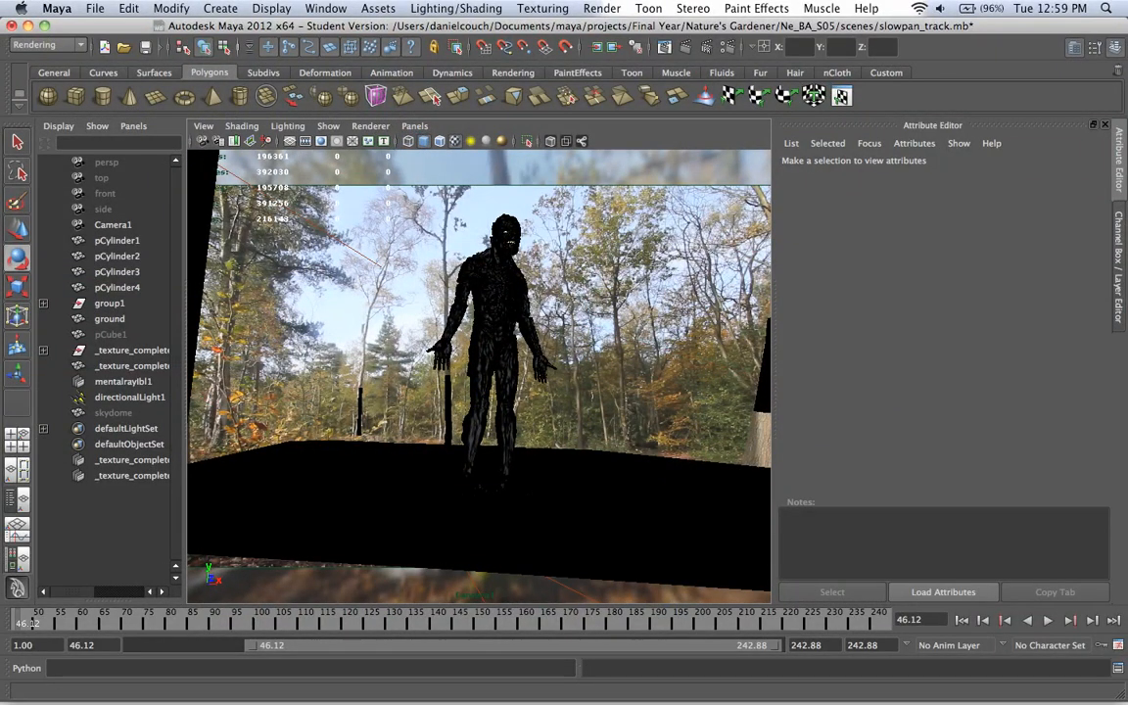
left_click(117, 241)
left_click(117, 287, "shift")
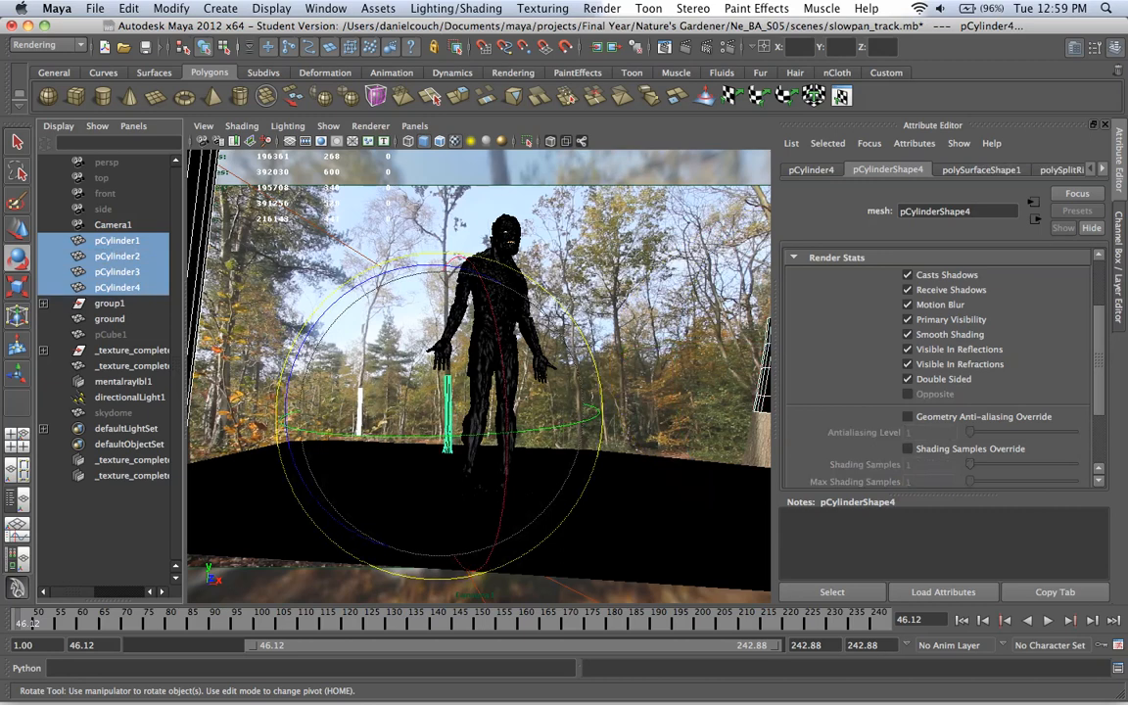
key("ctrl+h")
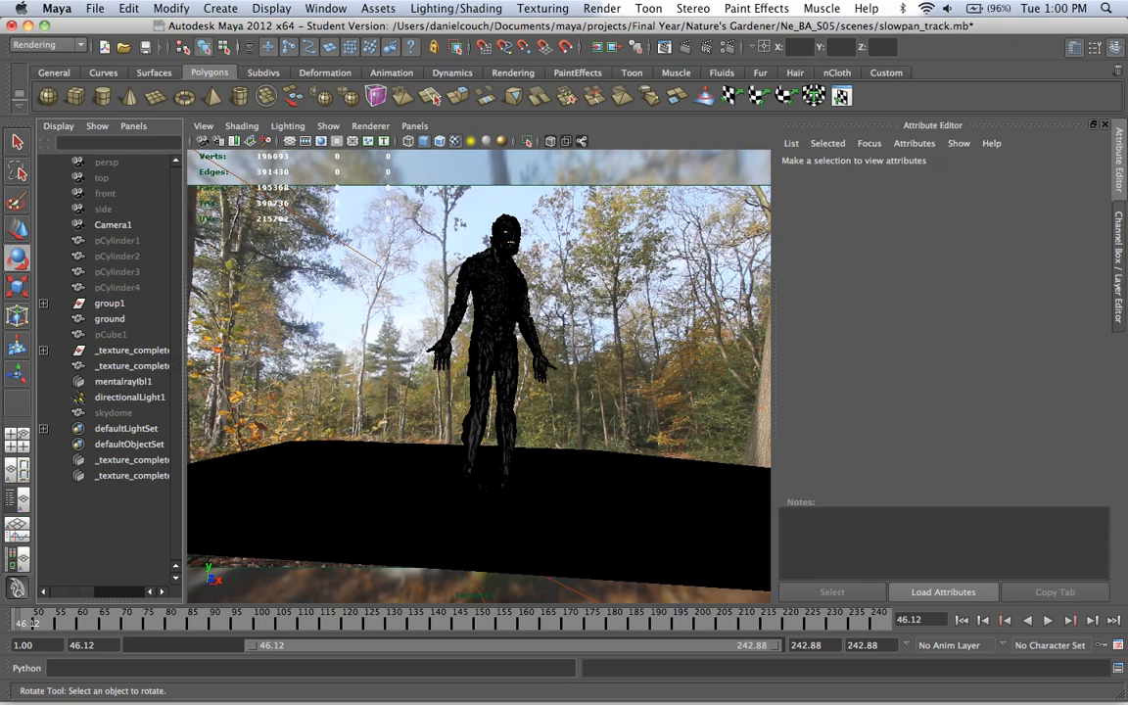
- Rename directionalLight1 as sun
double_click(128, 398)
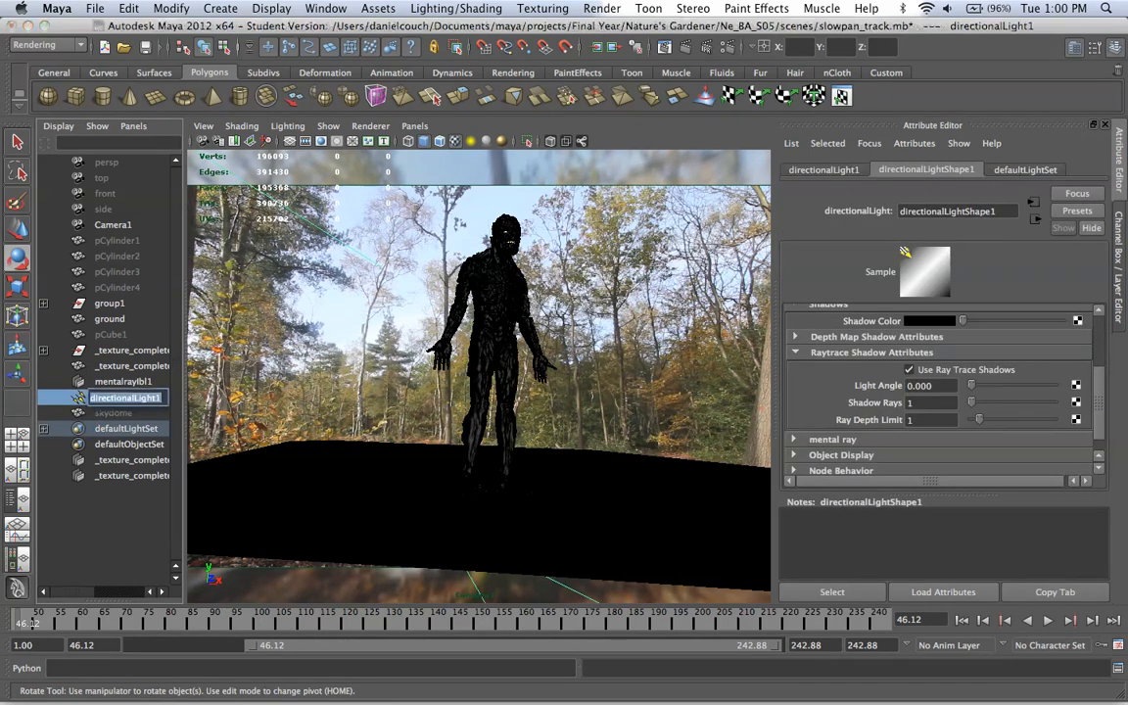
type("sun")
key("Return")
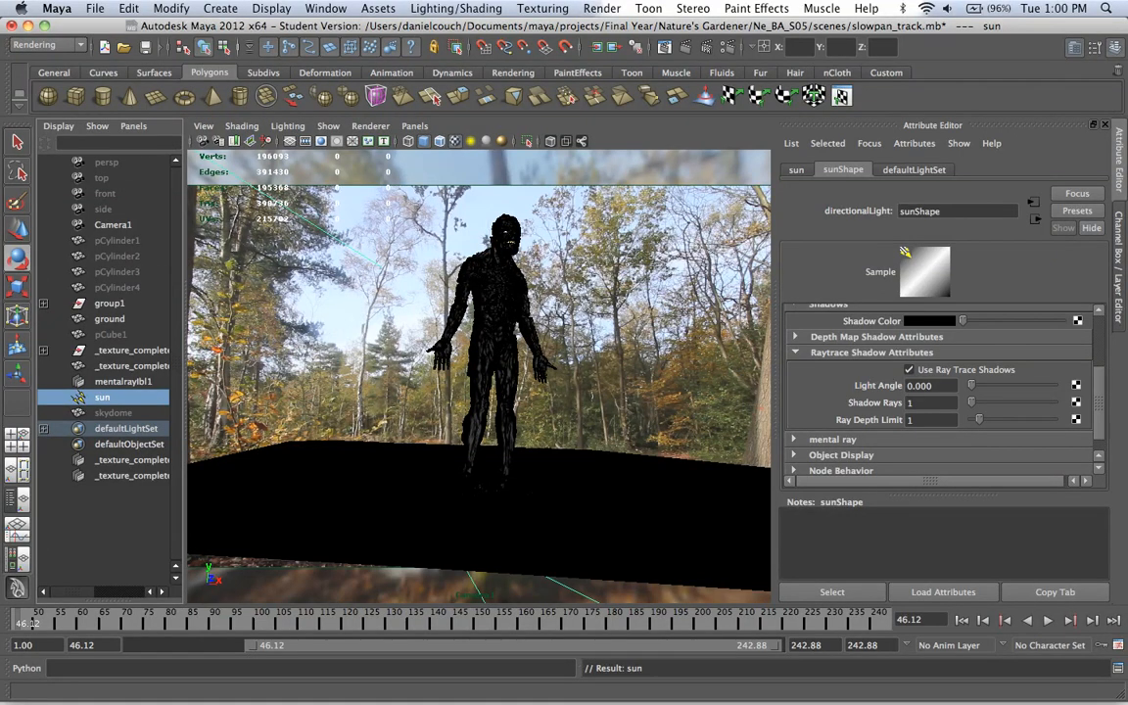
- Set the sun light's intensity to 2
scroll(938, 394, "up", 4)
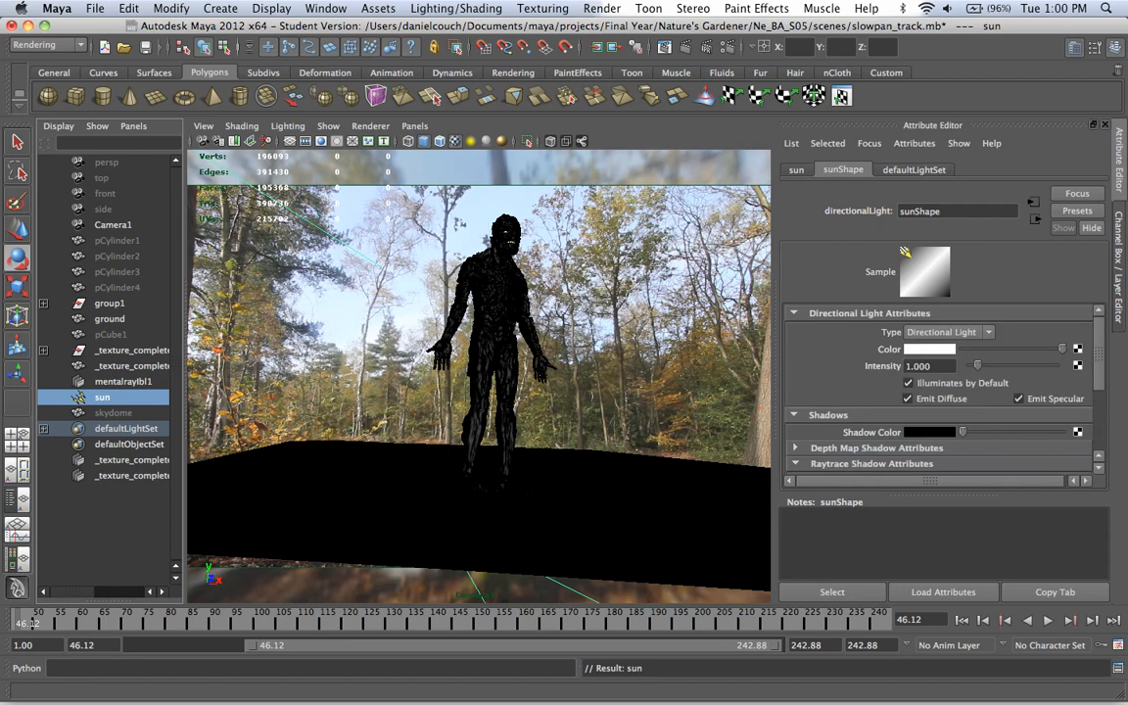
scroll(938, 394, "down", 3)
scroll(938, 394, "up", 3)
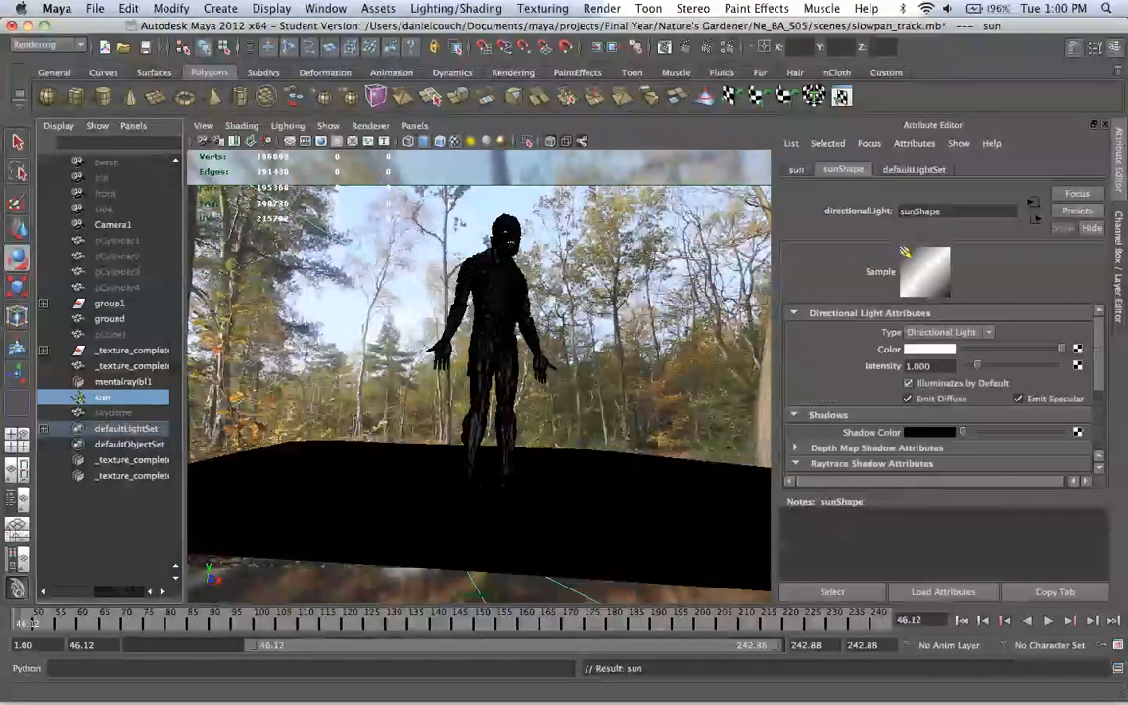
double_click(918, 366)
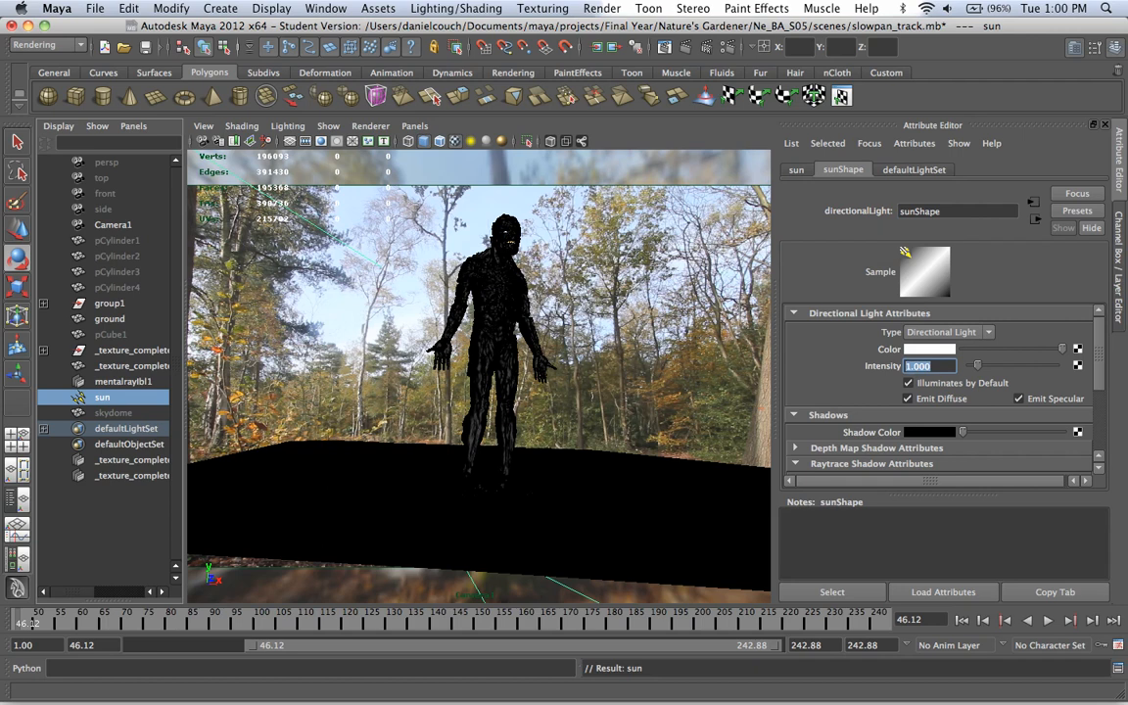
type("2")
key("Return")
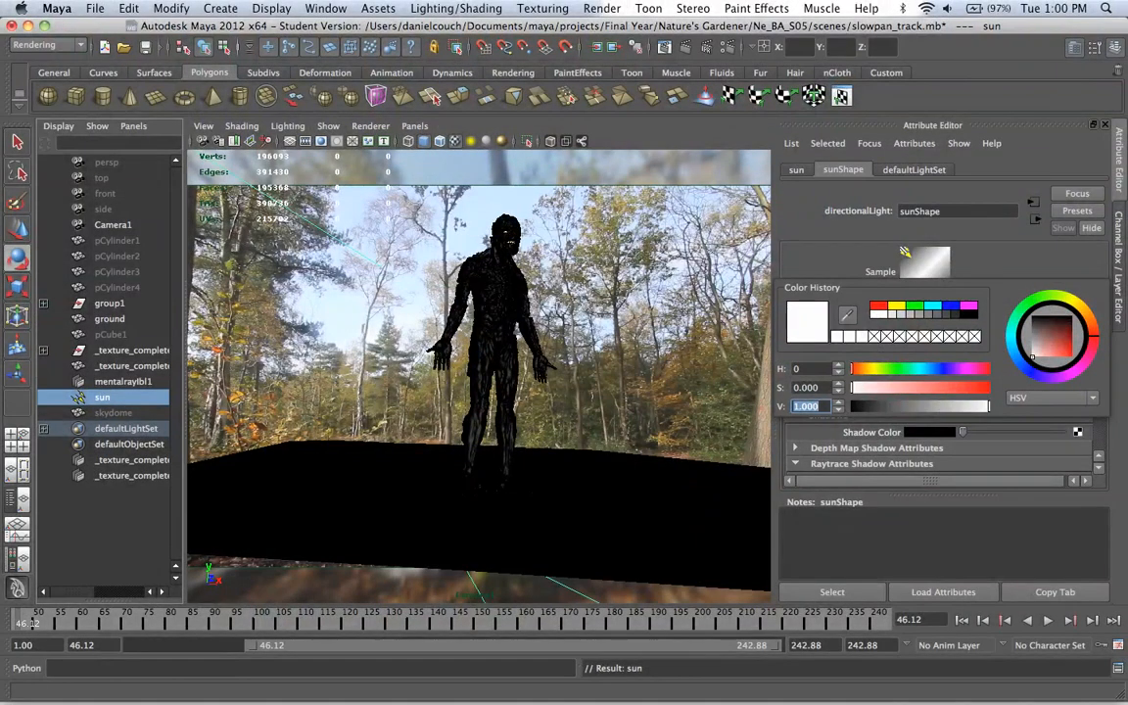
- Tint the sun light's colour a very pale, warm yellow-orange with low saturation
left_click_drag(1078, 303, 1073, 301)
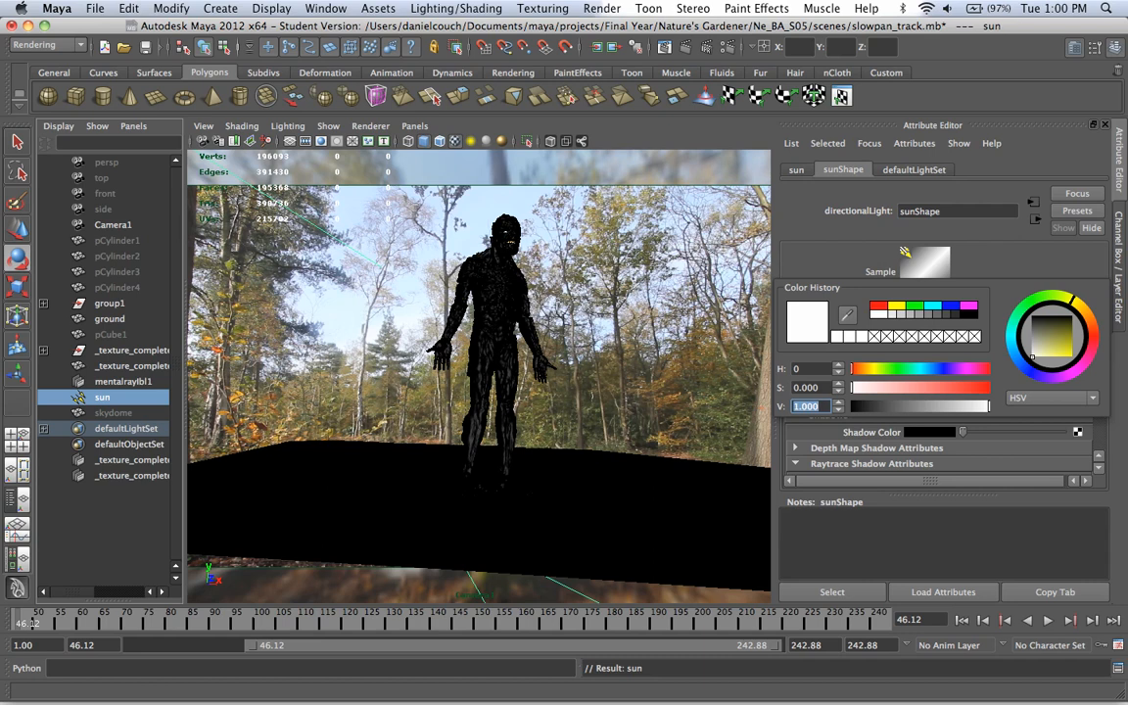
left_click_drag(1034, 356, 1036, 358)
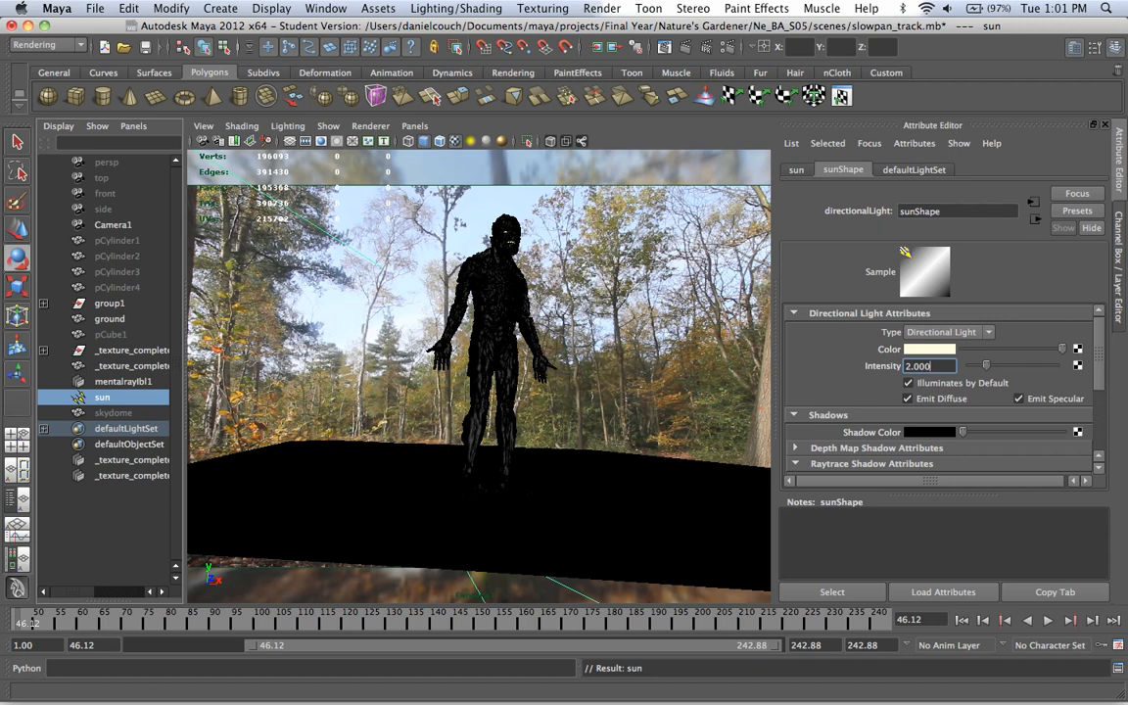
left_click(929, 349)
left_click_drag(855, 389, 849, 388)
scroll(817, 358, "down", 2)
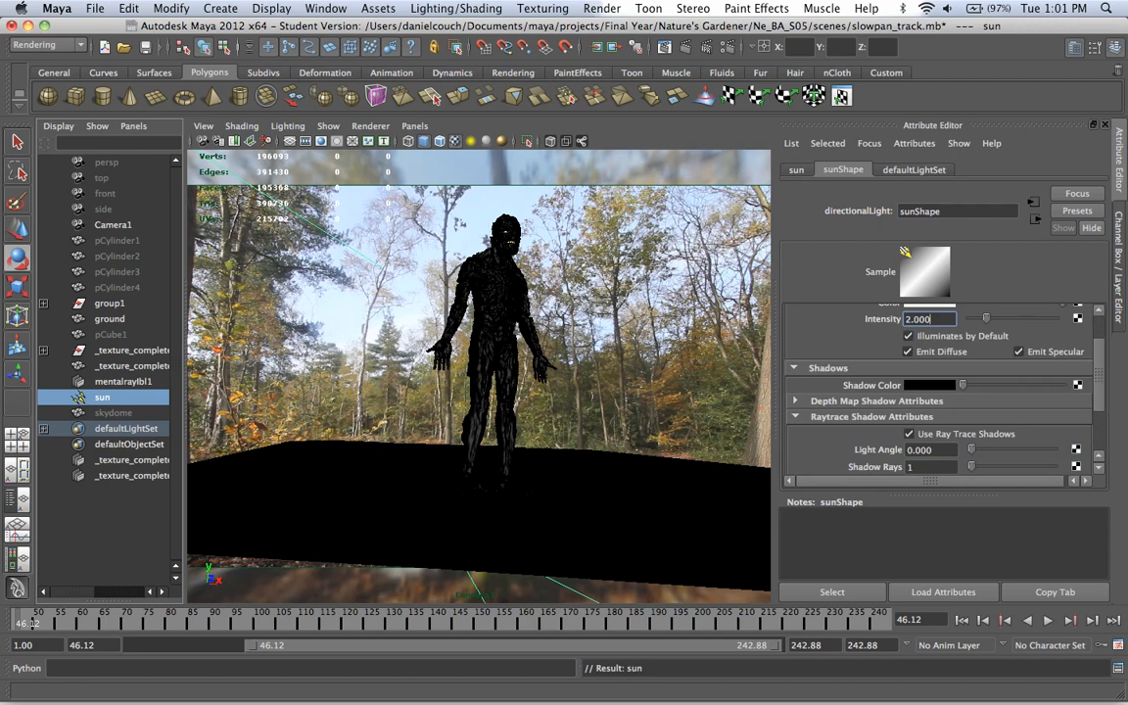
- Change the sun directional light's shadow color from black to a dark blue
scroll(940, 391, "down", 4)
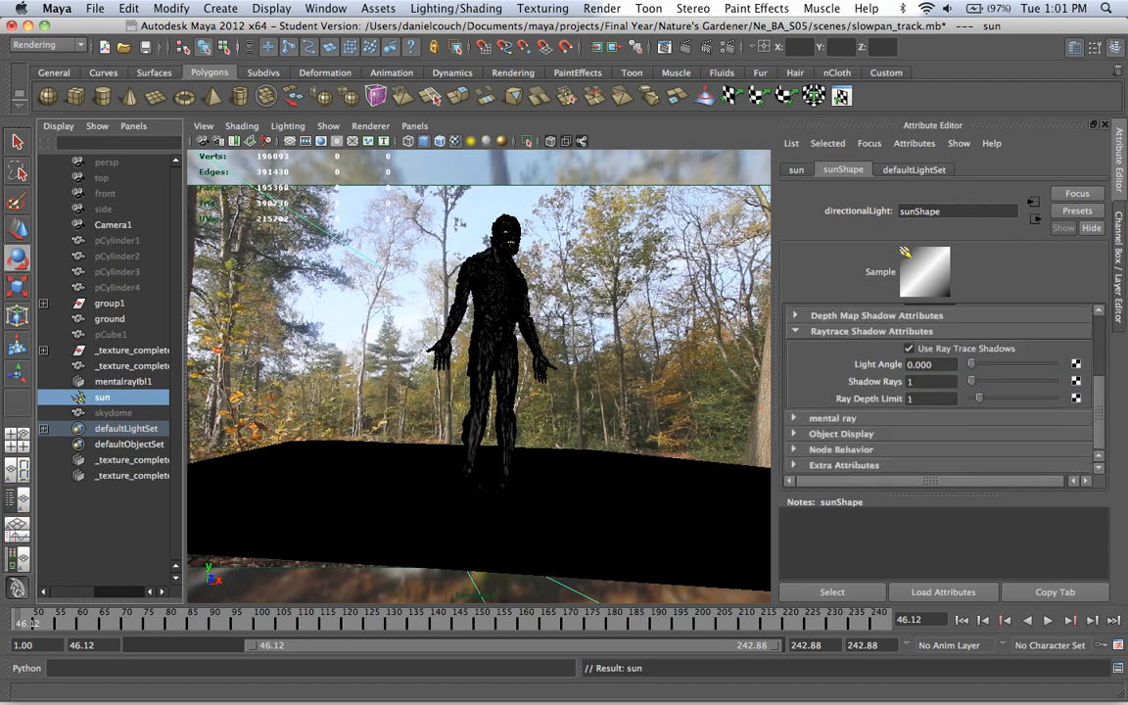
scroll(940, 391, "up", 4)
left_click(931, 394)
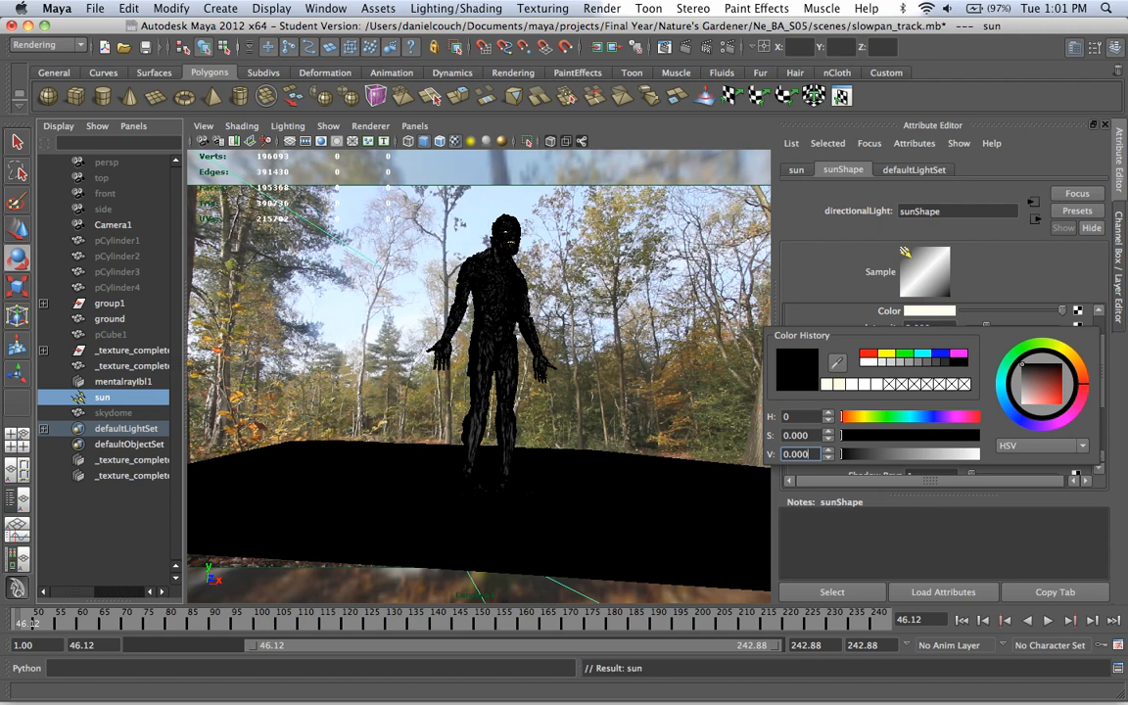
left_click(1028, 386)
mouse_move(1013, 413)
left_mouse_down()
mouse_move(1025, 423)
mouse_move(1007, 408)
mouse_move(1063, 373)
left_mouse_up()
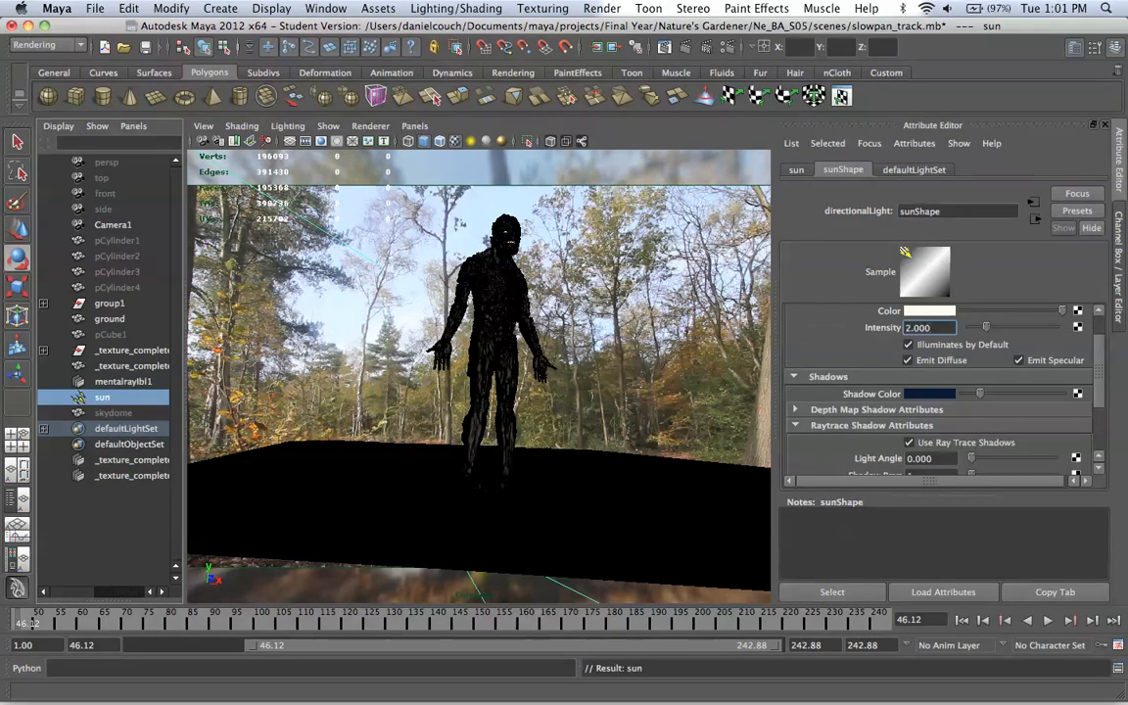
- Render the current frame through Camera1 with mental ray and keep the image in the Render View
scroll(940, 391, "down", 3)
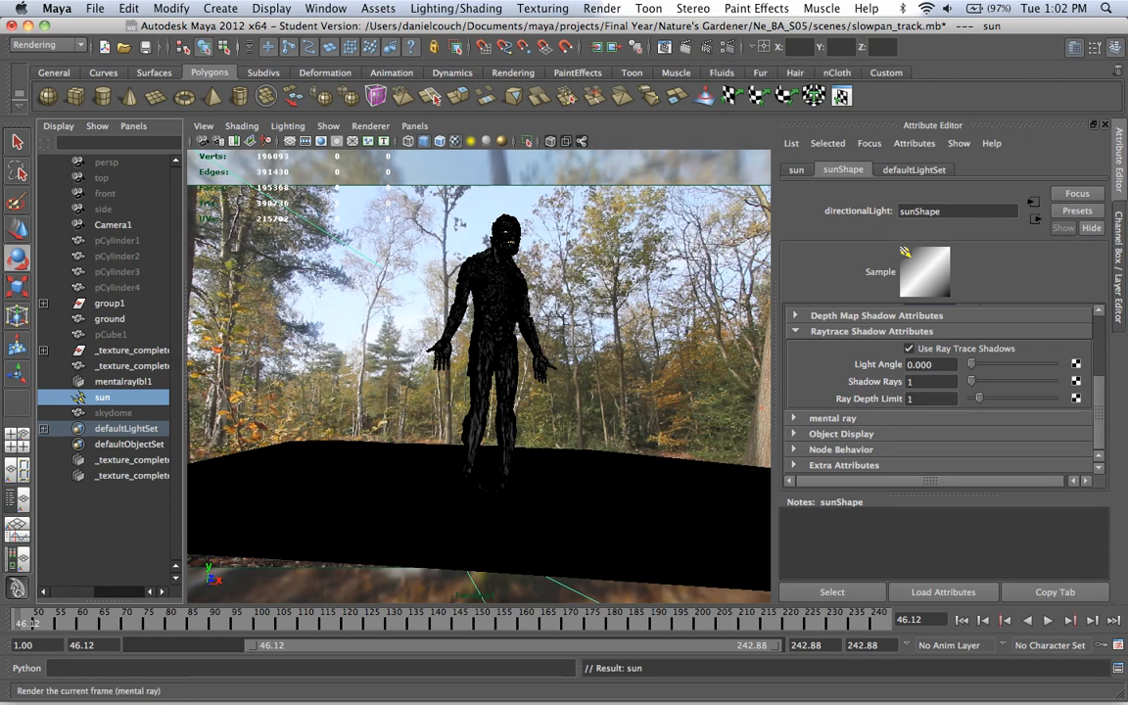
left_click(618, 46)
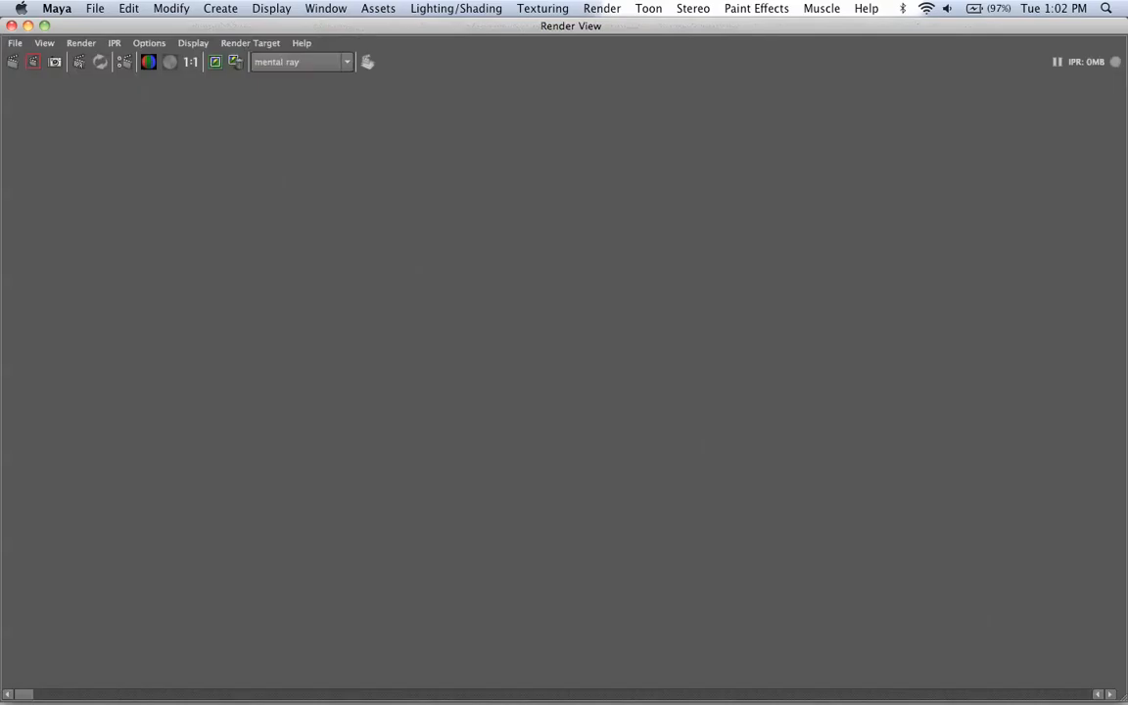
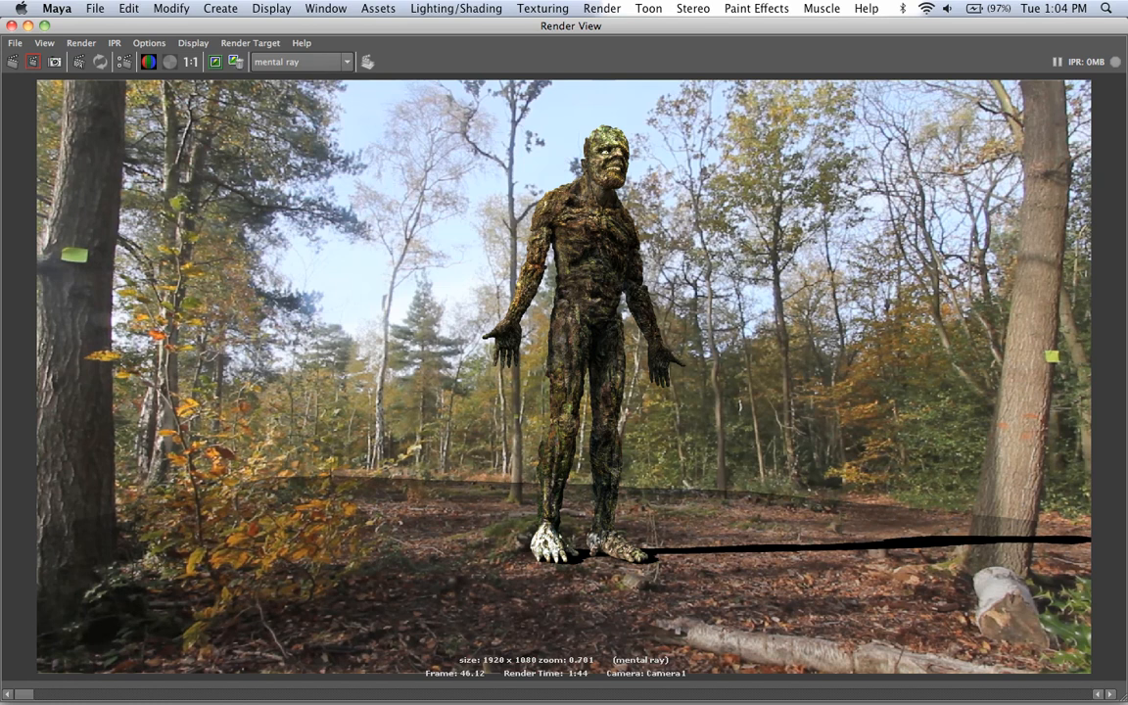
left_click(214, 61)
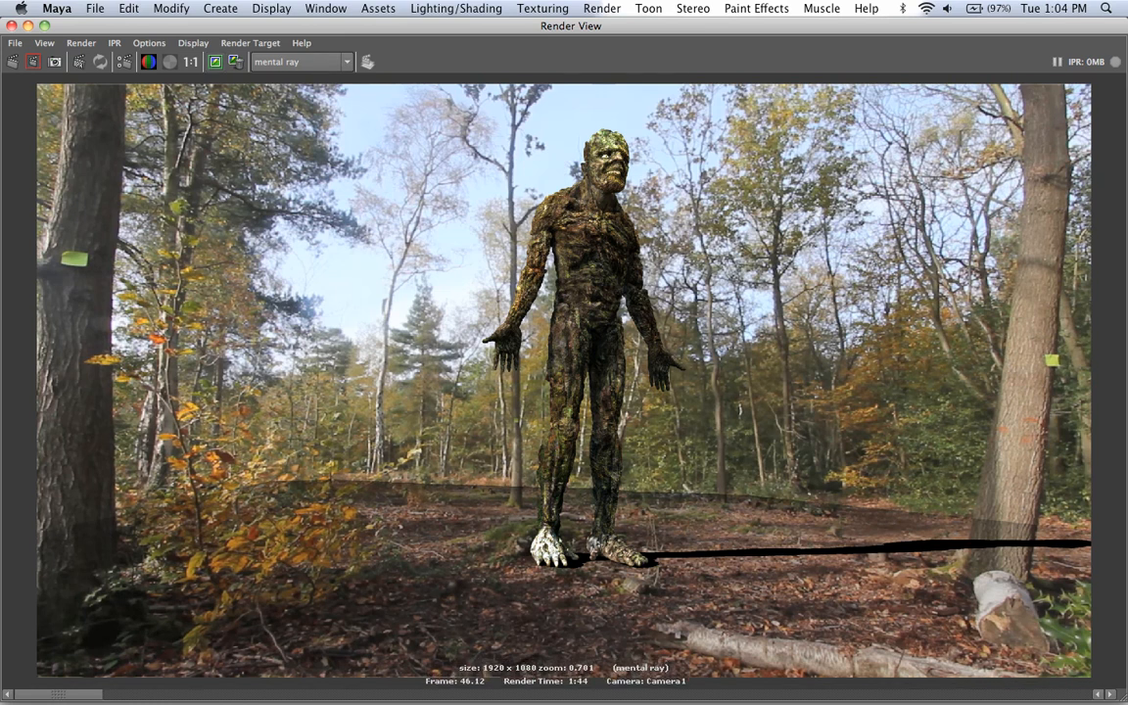
- Compare the new full-frame render with the earlier stored renders, checking the figure's shading and its ground shadow, and close the Render View
left_click_drag(58, 694, 328, 694)
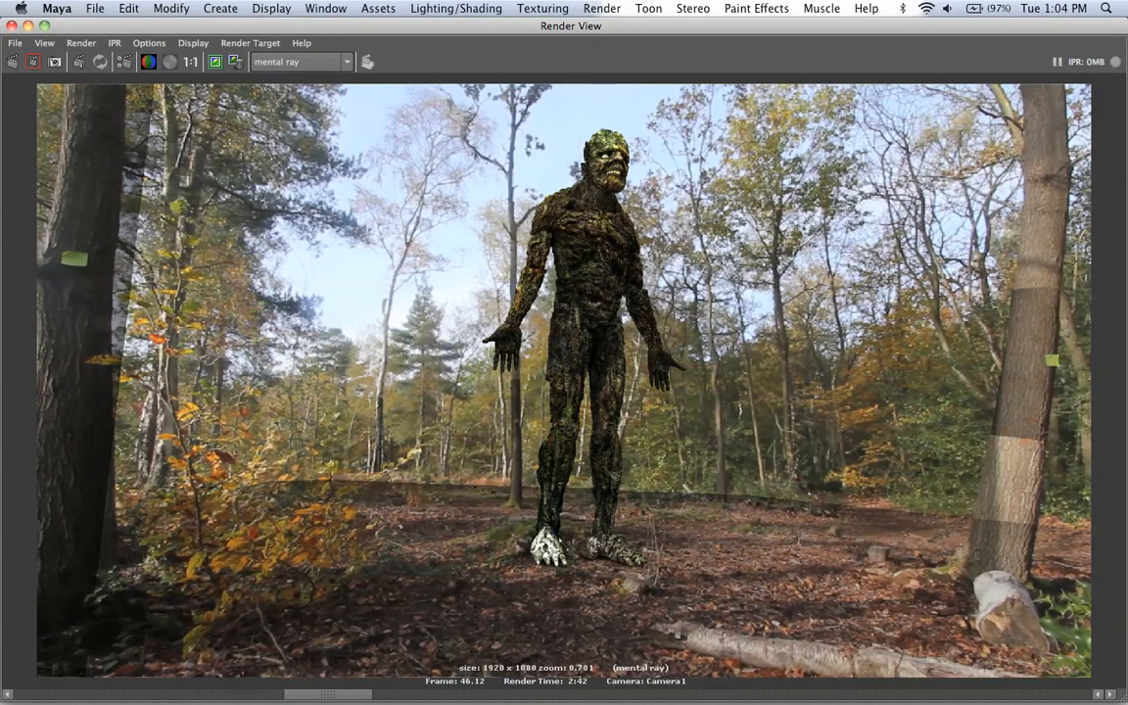
left_click_drag(328, 694, 238, 694)
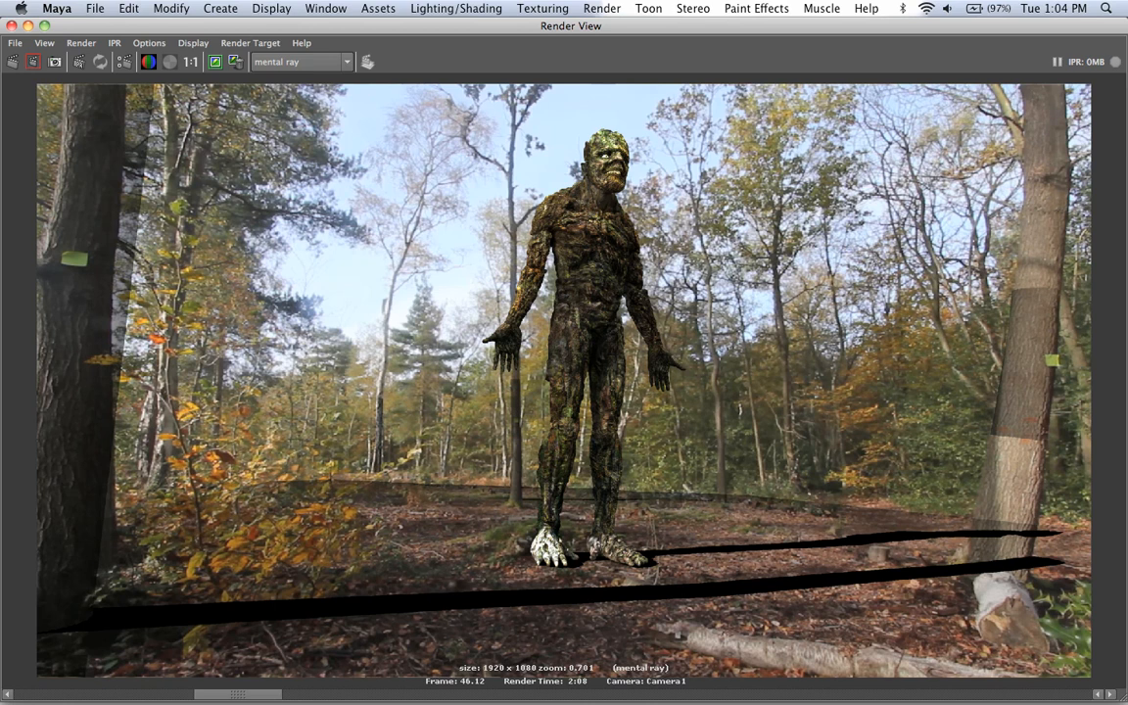
left_click_drag(238, 694, 59, 694)
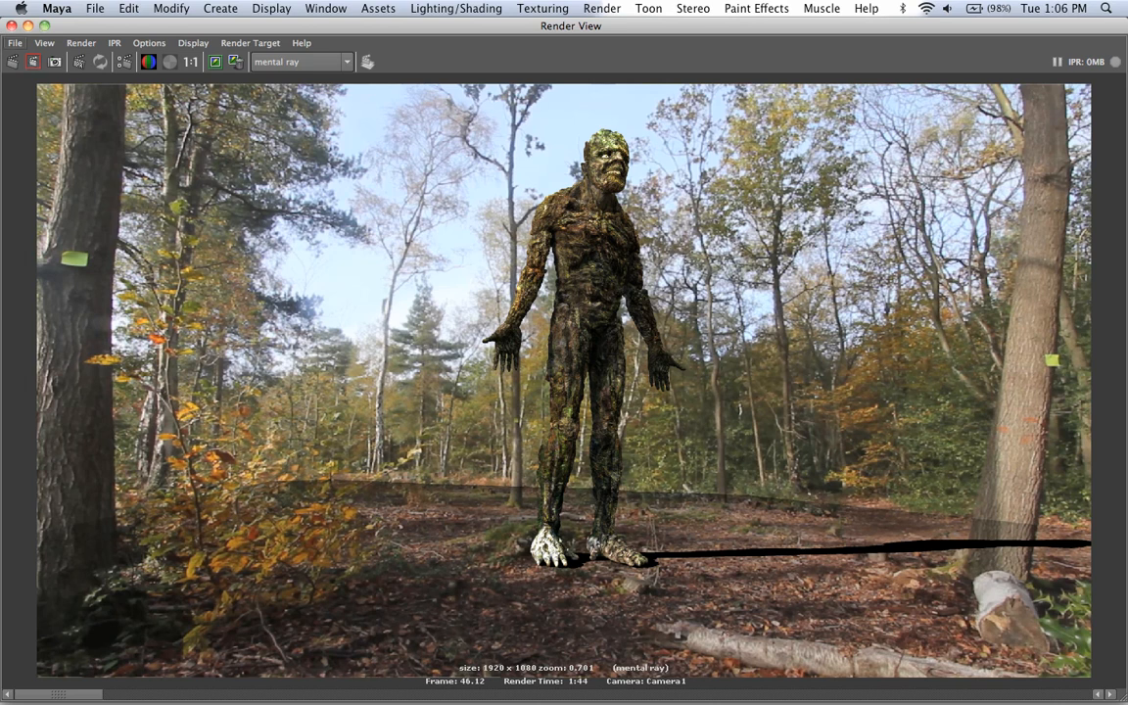
left_click(11, 26)
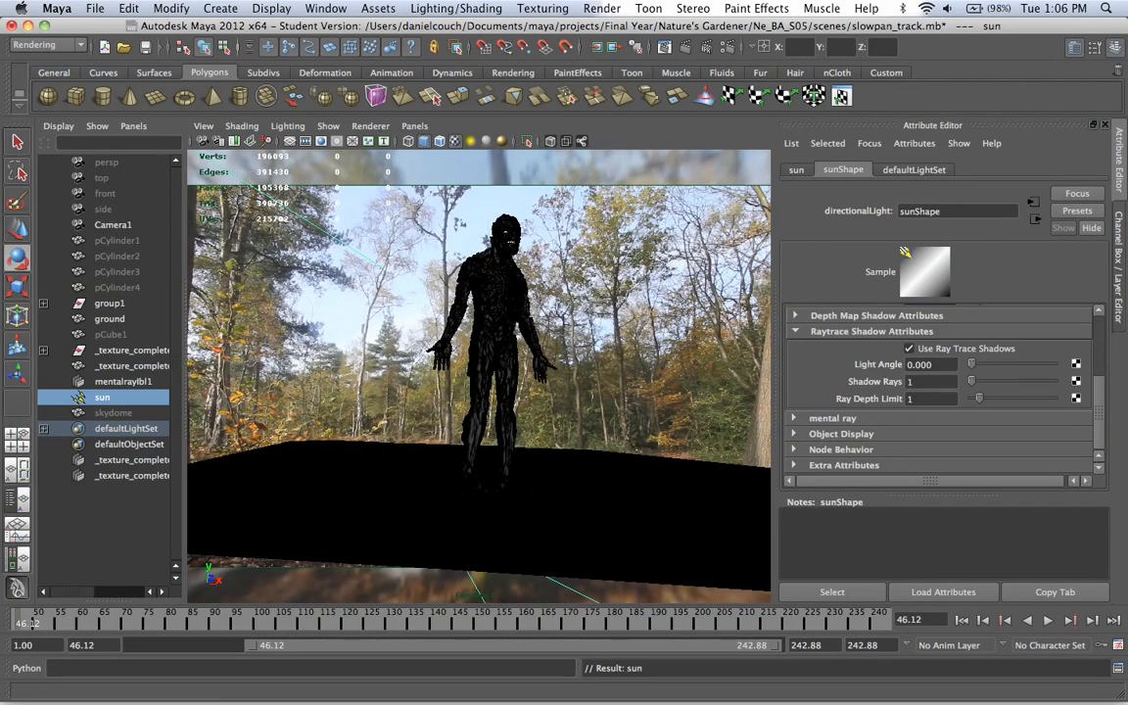
- Set the sun directional light's intensity to 3
scroll(930, 382, "up", 5)
left_click(935, 367)
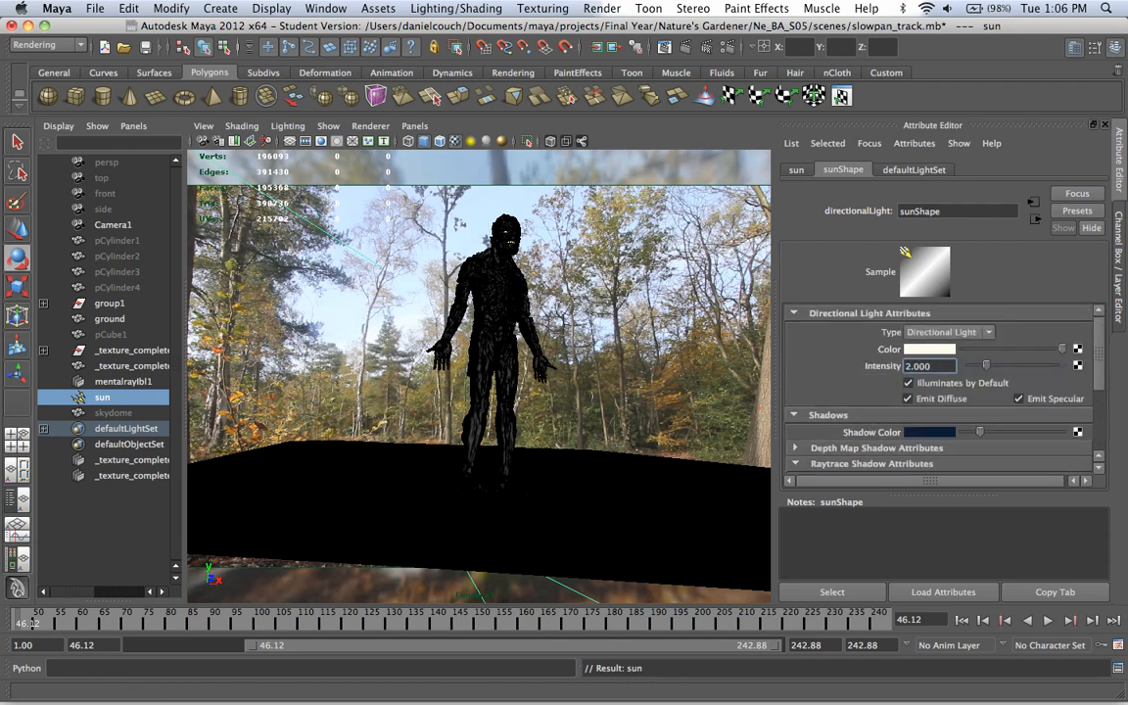
double_click(918, 366)
type("3")
key("Return")
scroll(940, 392, "down", 4)
scroll(940, 391, "up", 3)
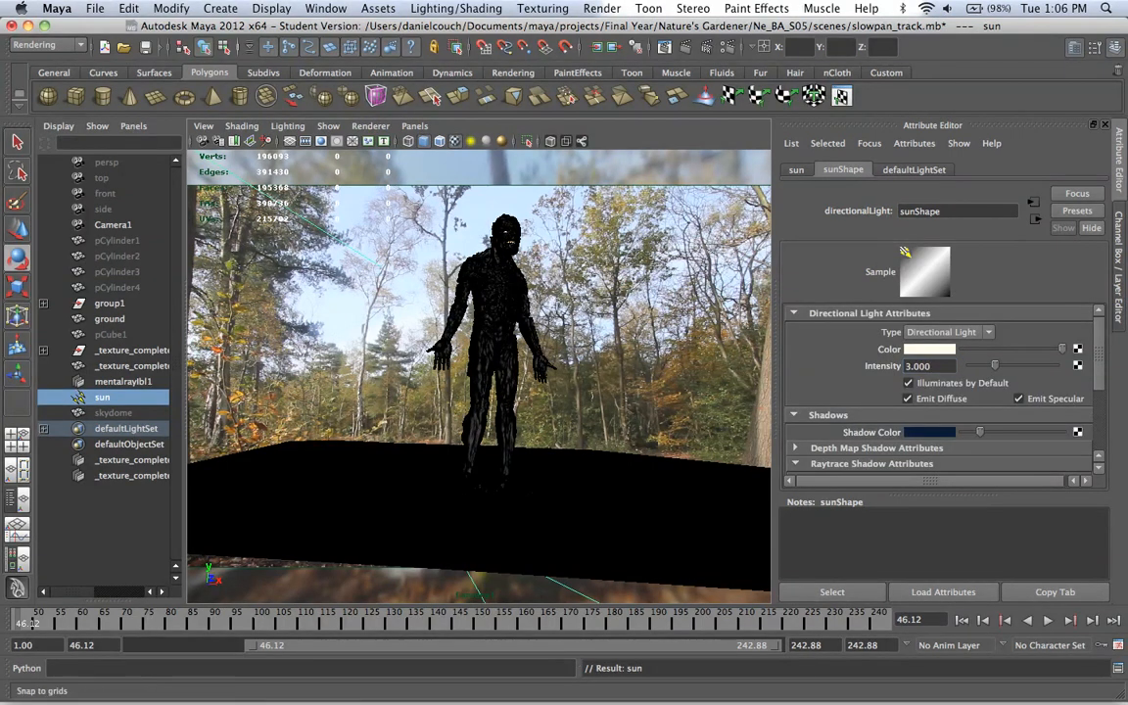
scroll(940, 392, "down", 2)
scroll(939, 392, "down", 2)
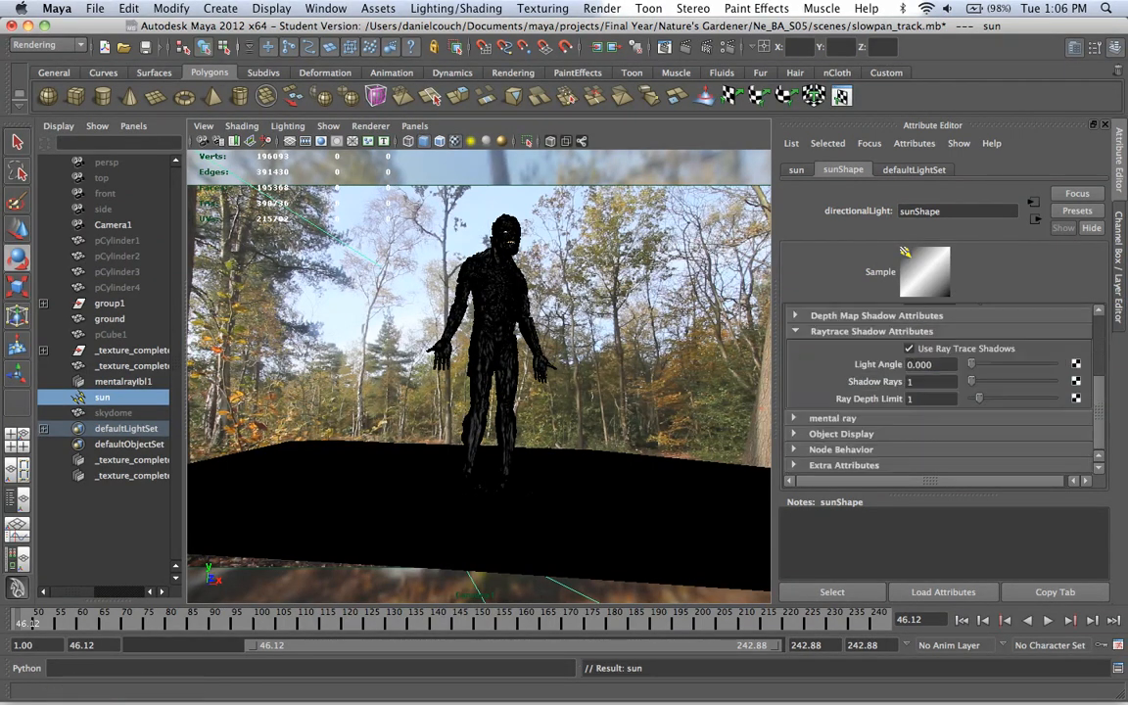
scroll(940, 392, "up", 5)
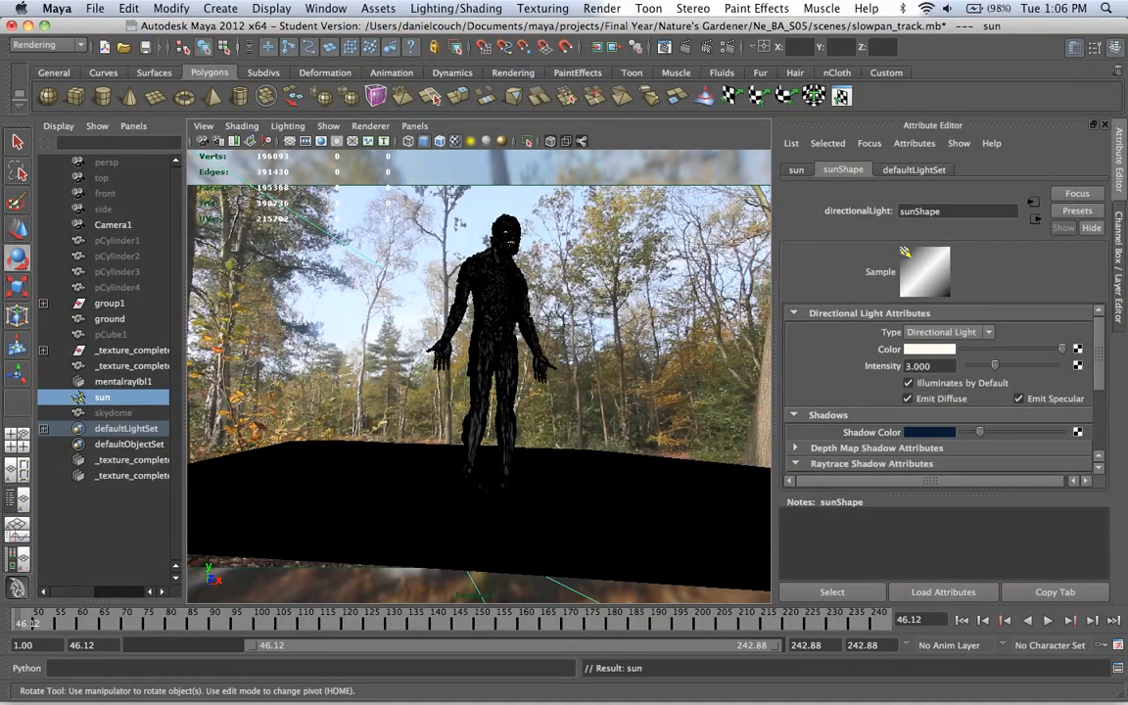
scroll(940, 392, "down", 5)
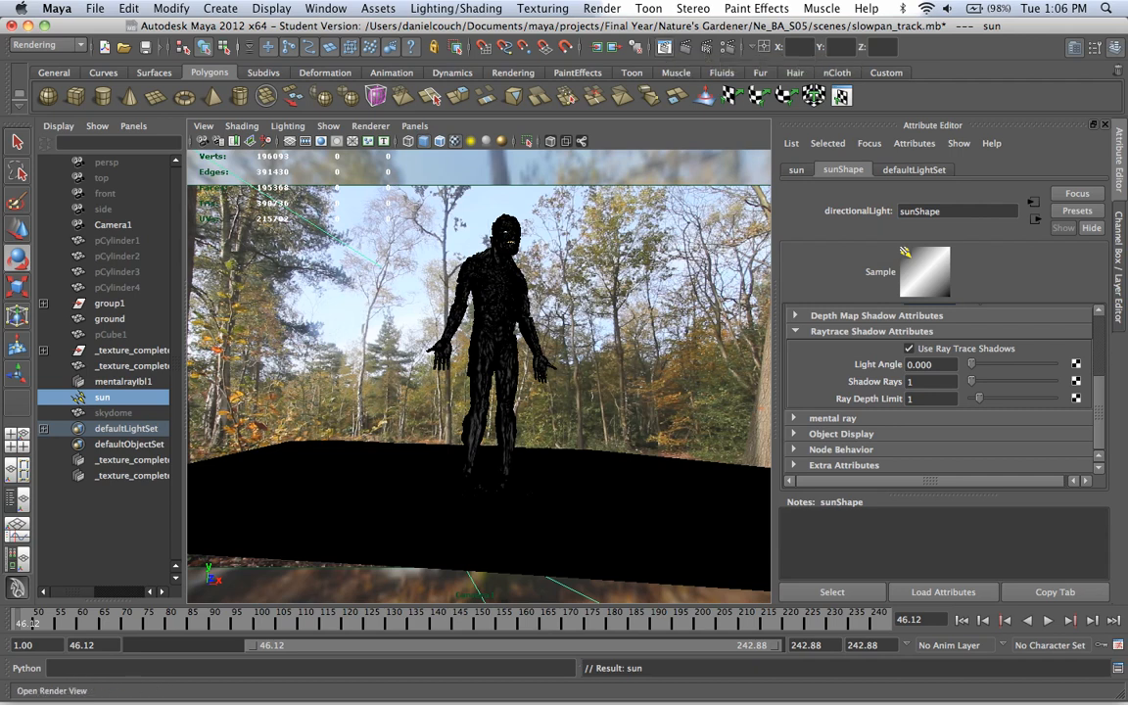
- Render only a region enclosing the whole figure from head to feet, and keep the resulting image
left_click(665, 46)
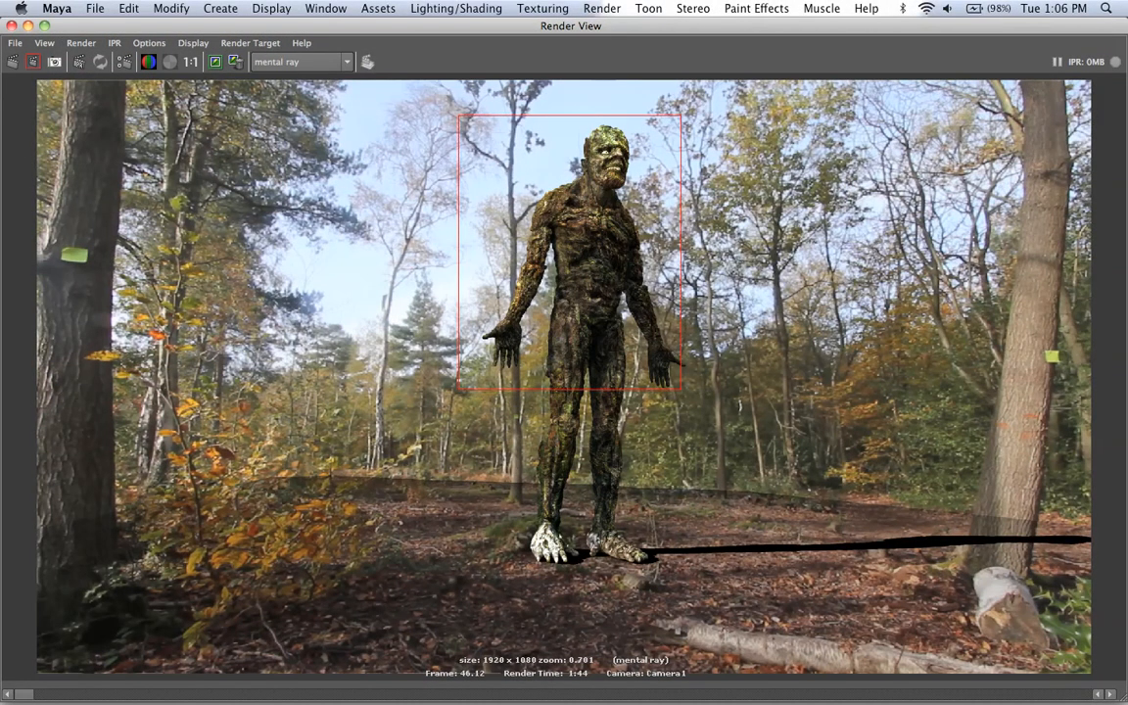
left_click_drag(428, 99, 699, 581)
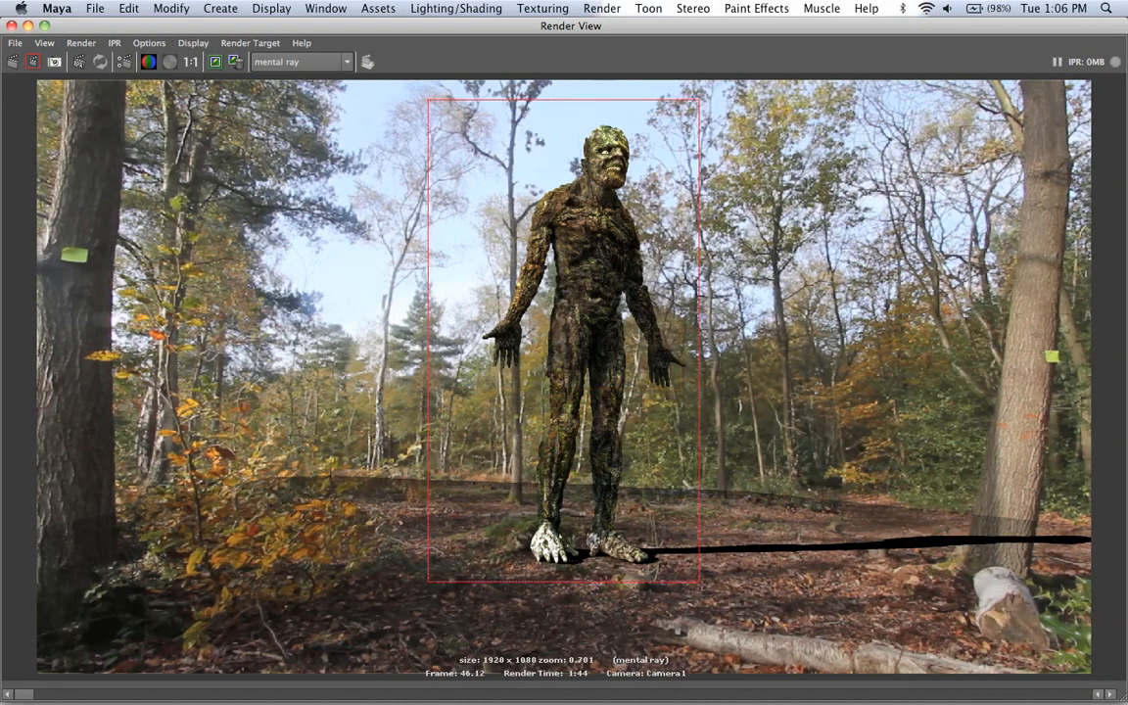
left_click(32, 61)
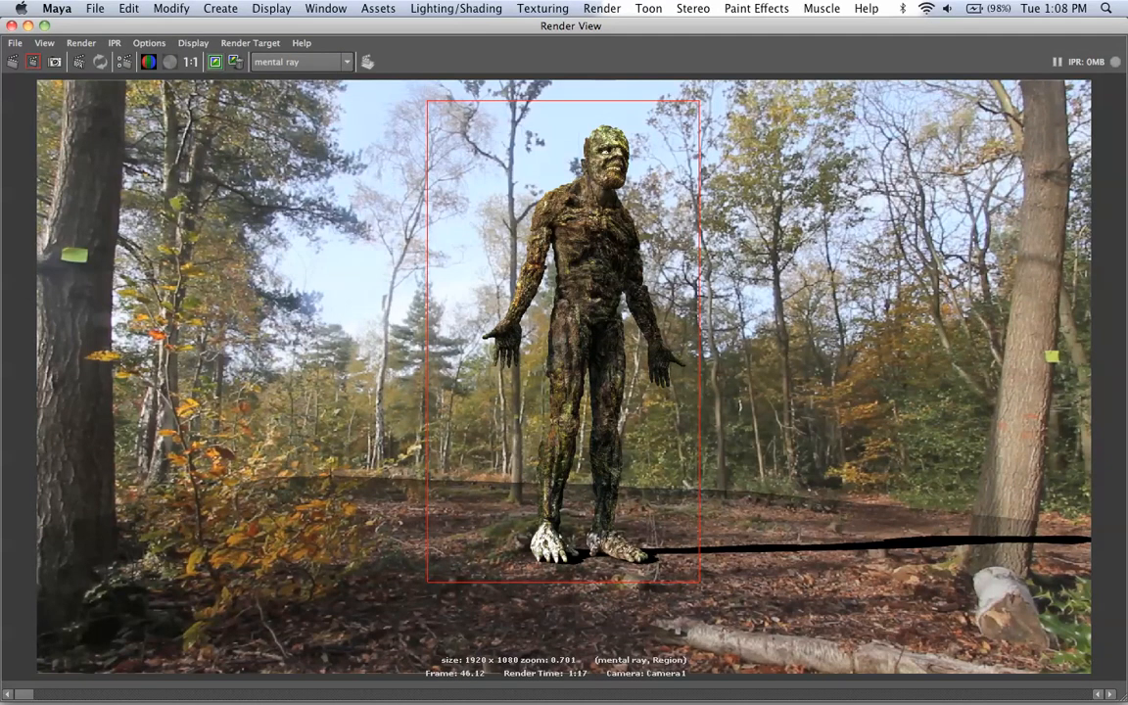
left_click(215, 61)
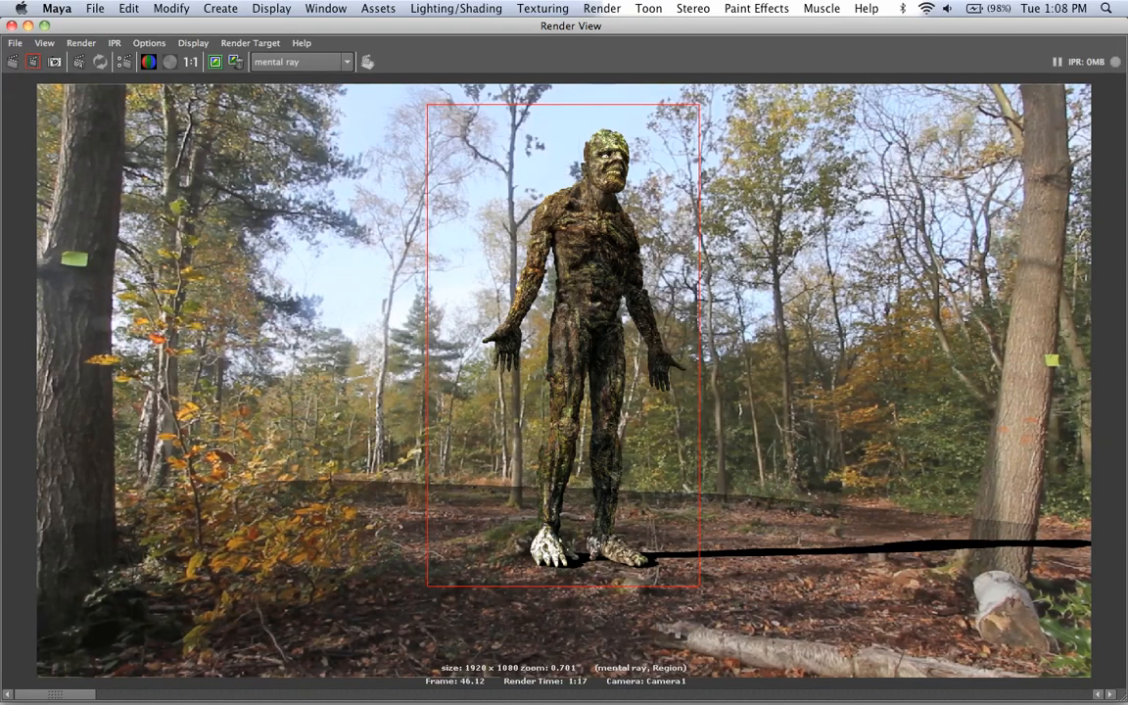
- Compare the brighter-sun region render with the previously stored full-frame render and return to the scene
left_click_drag(54, 694, 138, 694)
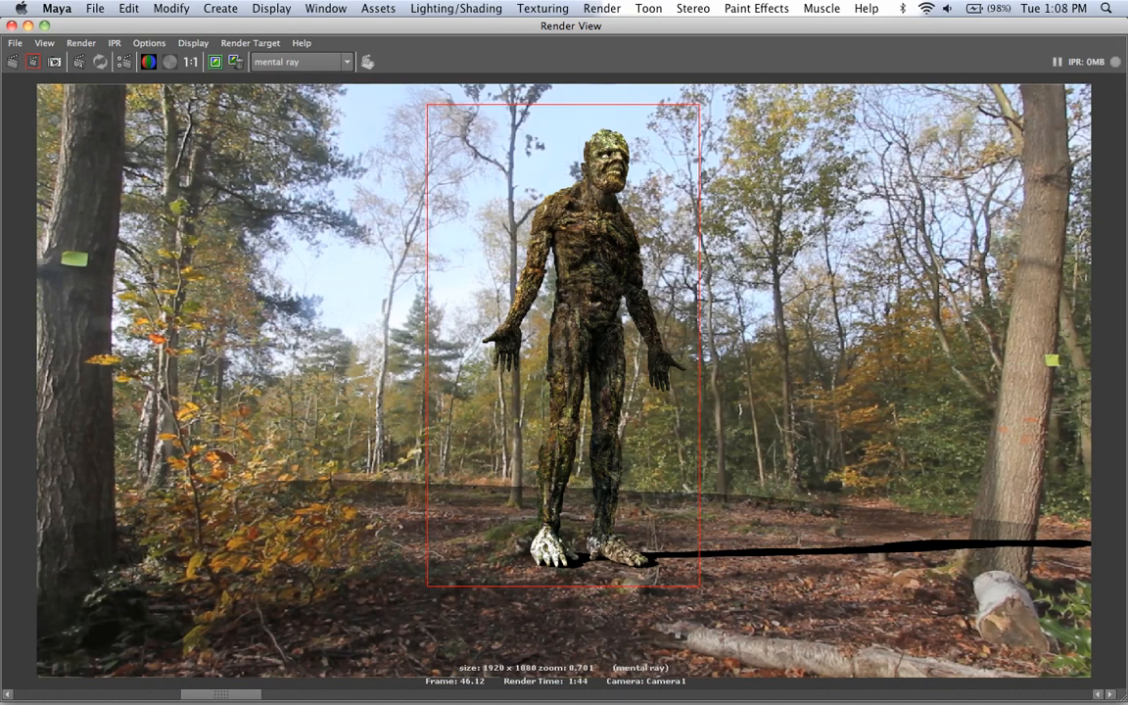
key("Right")
key("Left")
key("Left")
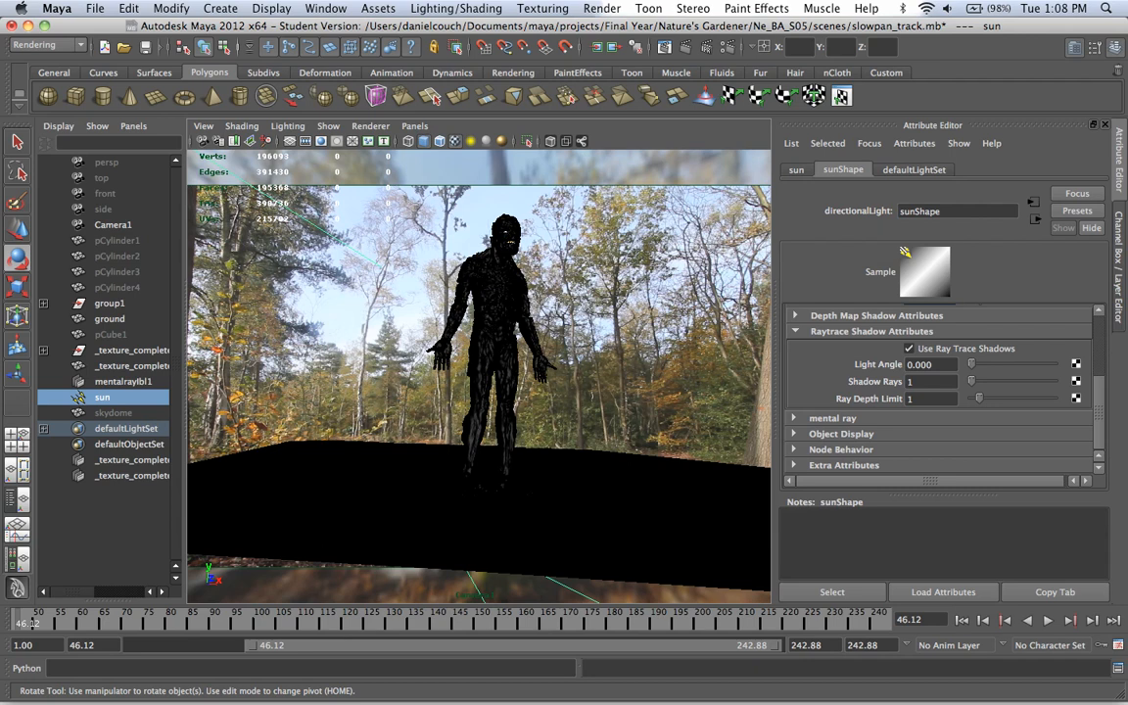
- Set the HSV value of mentalrayIbl1's Color Gain to 2.5
left_click(123, 382)
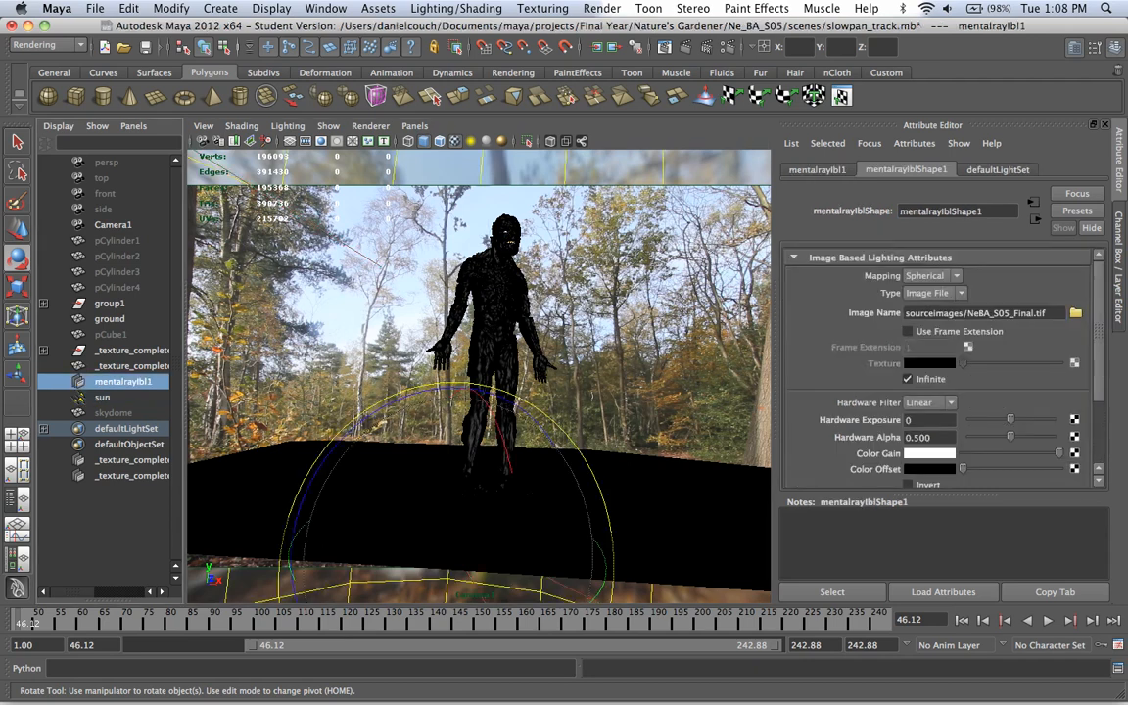
left_click(933, 453)
left_click(929, 453)
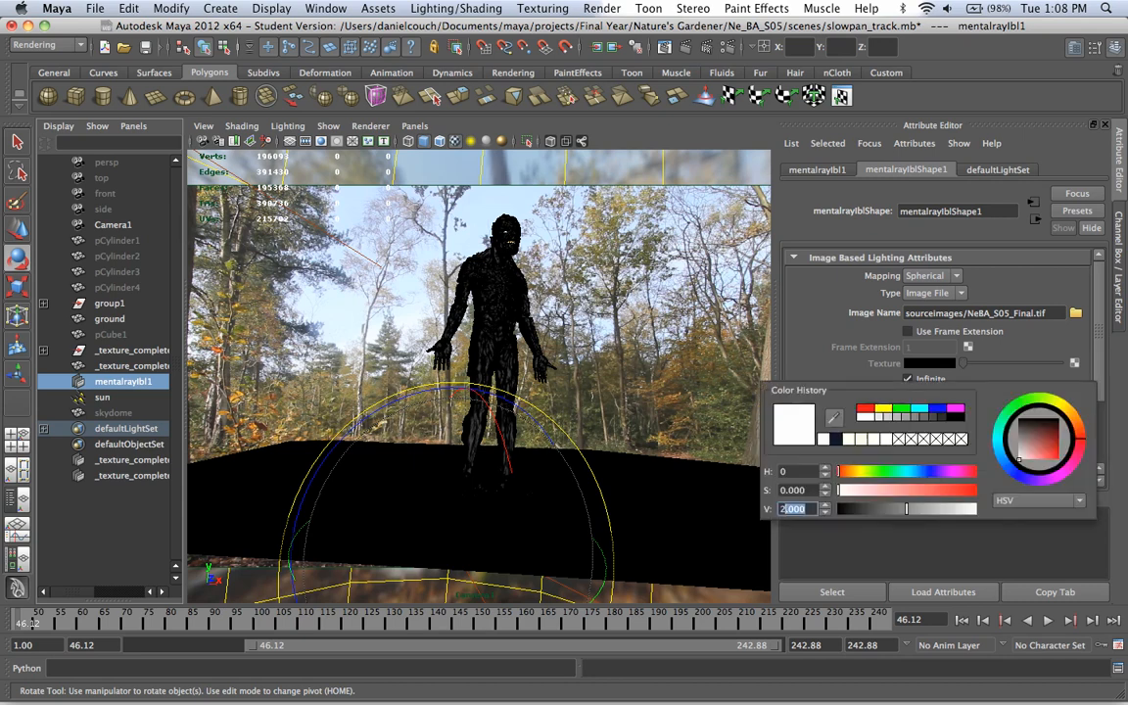
type("2.5")
key("Return")
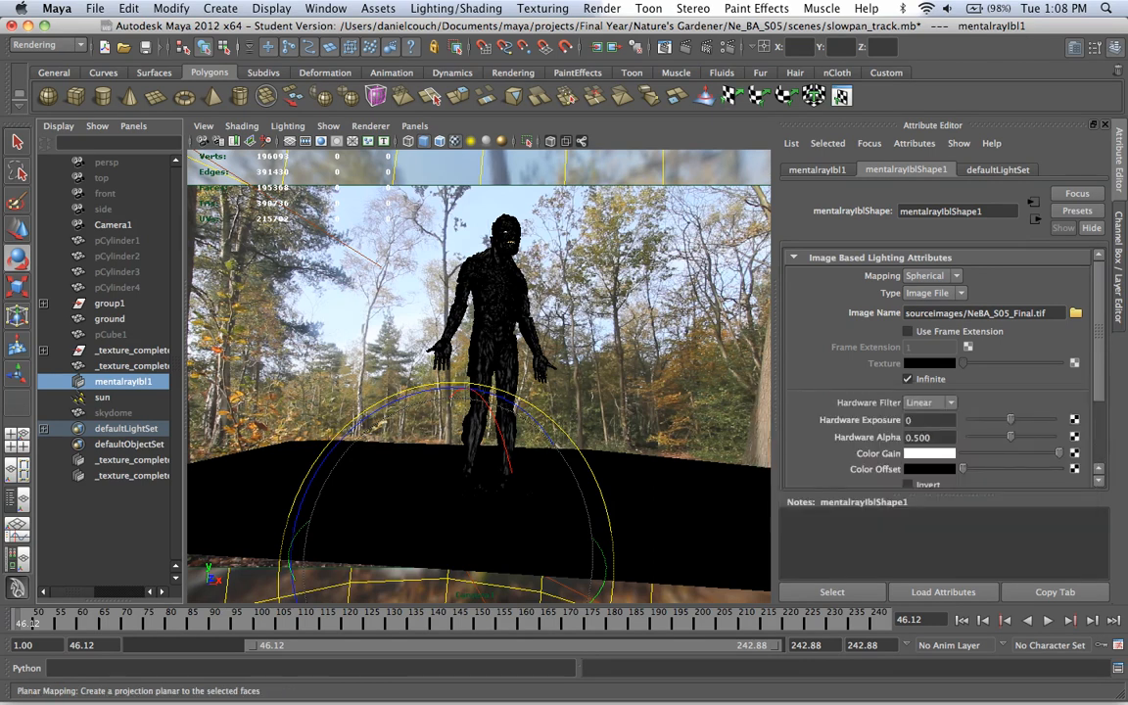
- Raise the HSV value of Final Gathering's Primary Diffuse Scale to 3.5 and close the render settings
left_click(687, 43)
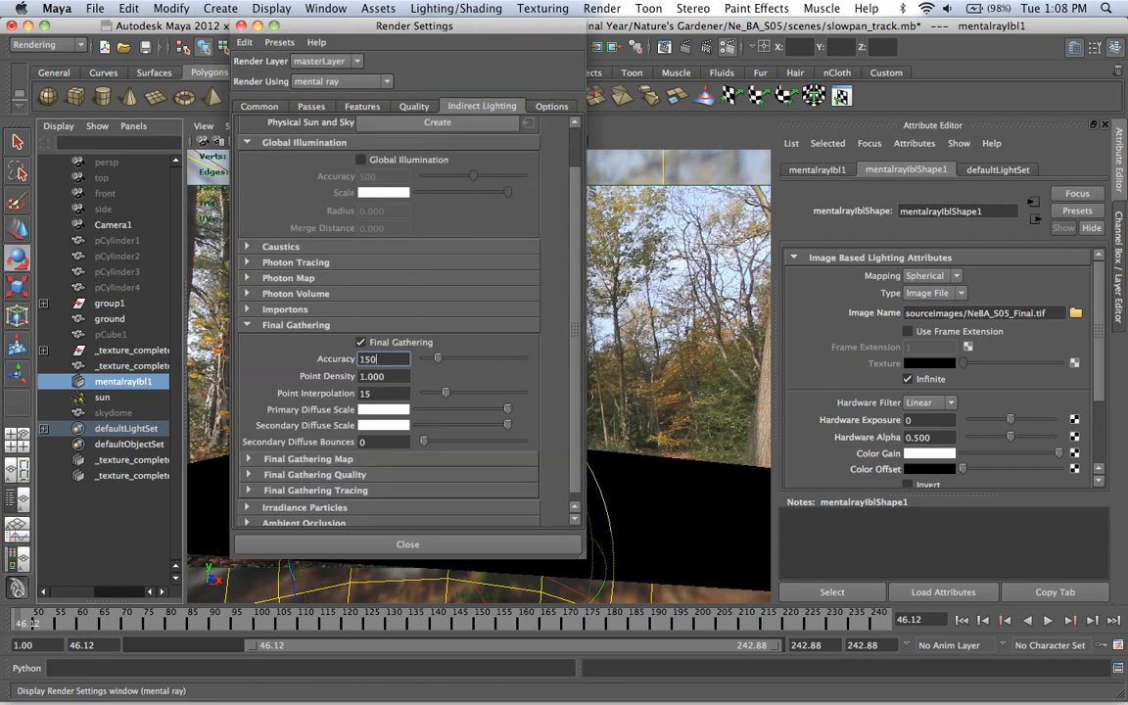
left_click(392, 411)
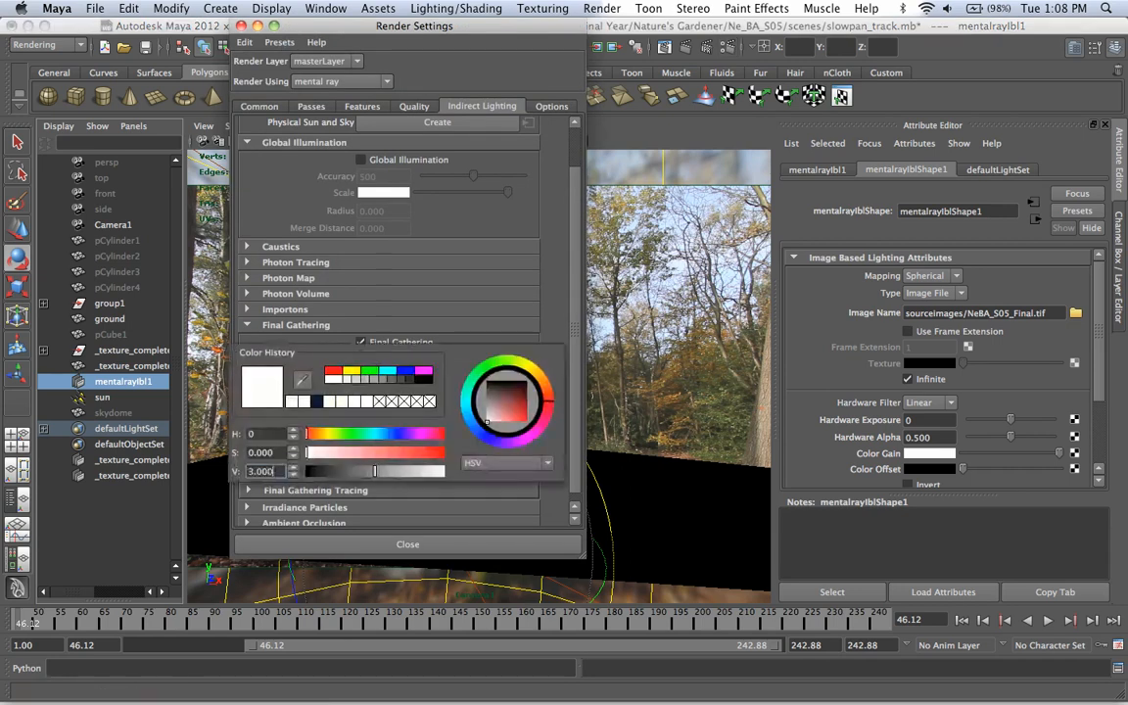
key("Return")
type("3.01")
key("Return")
left_click_drag(278, 471, 257, 472)
type("500")
key("Return")
left_click(407, 544)
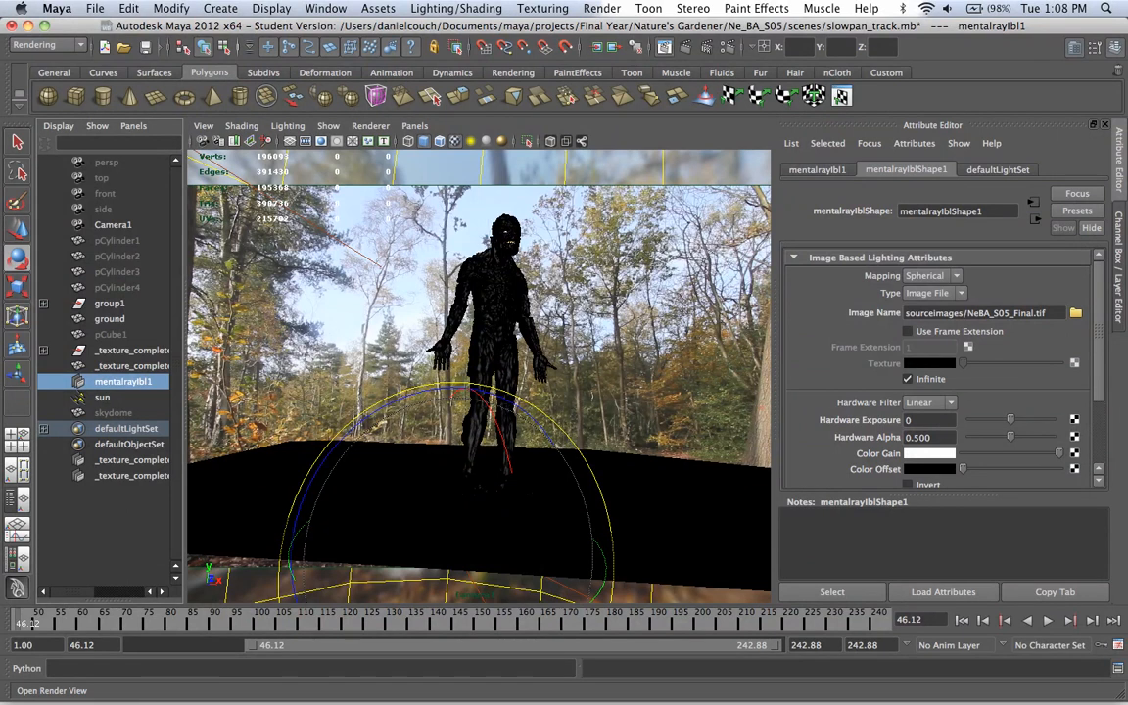
- Re-render the region around the figure with the raised indirect lighting and keep the image
left_click(597, 45)
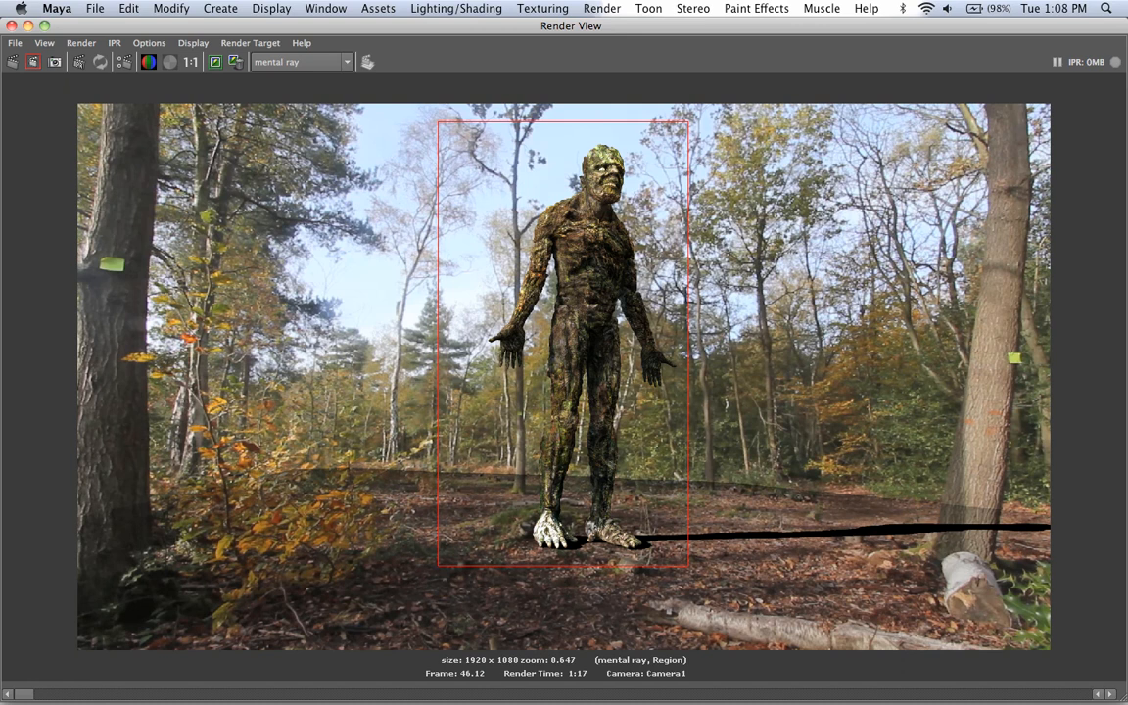
left_click(33, 61)
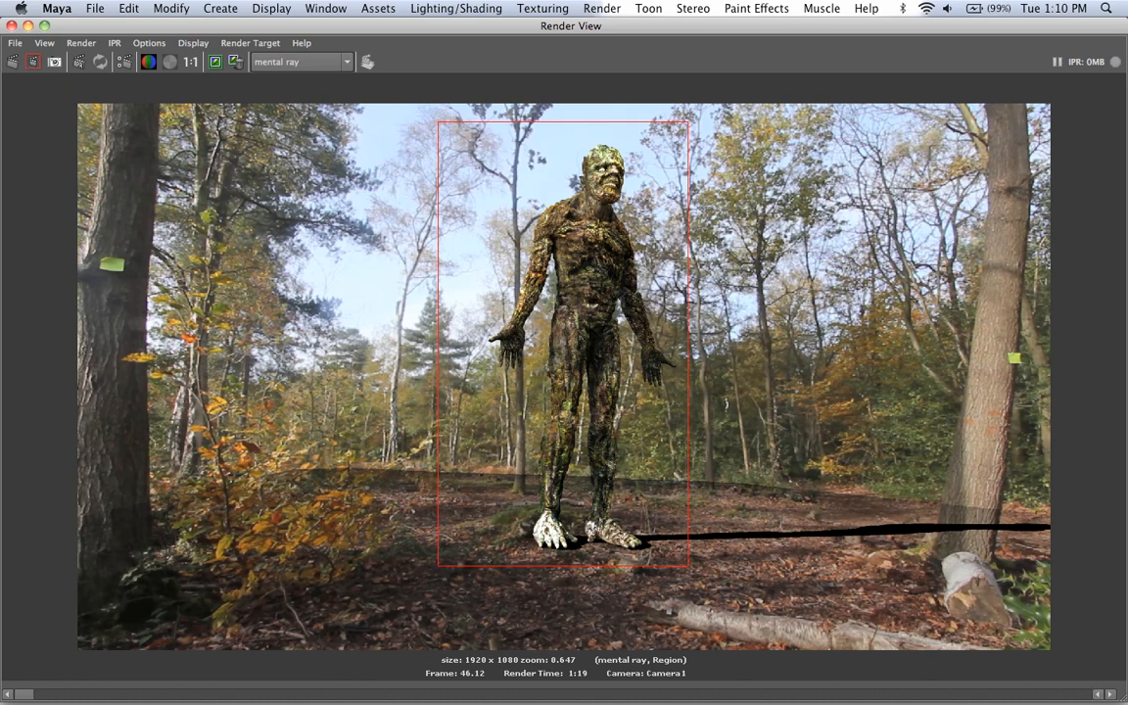
left_click(216, 62)
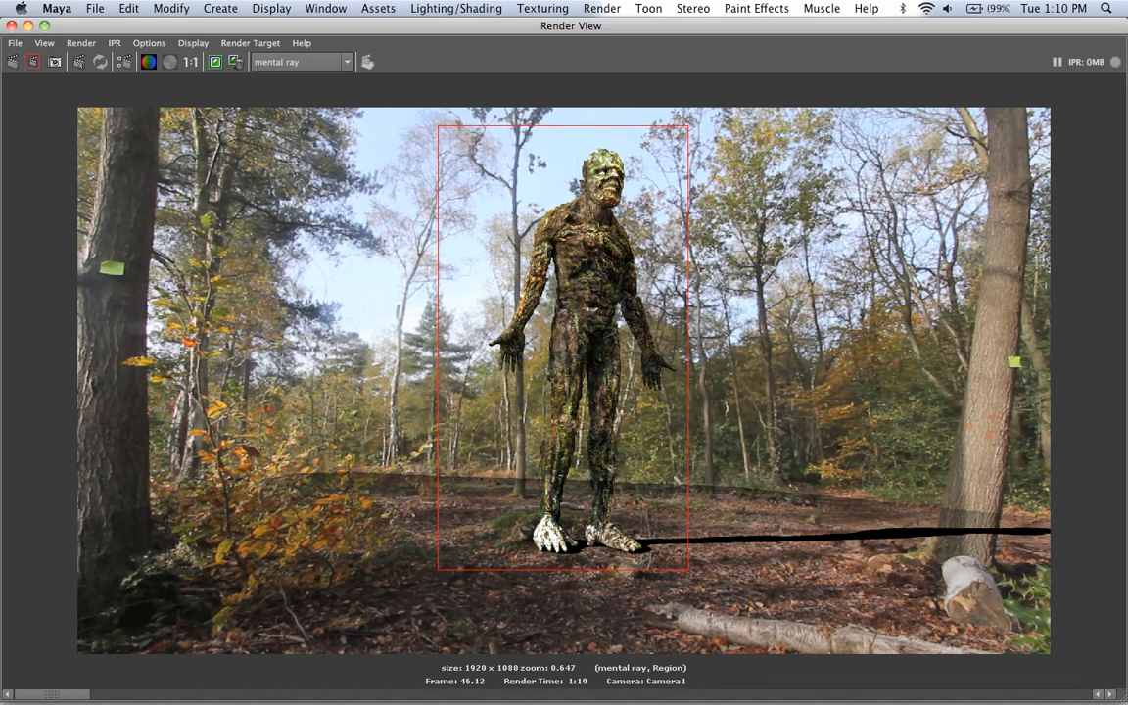
- Compare the latest region render with the one stored before the indirect lighting change, and close the Render View
mouse_move(52, 694)
left_mouse_down()
mouse_move(210, 694)
mouse_move(129, 694)
left_mouse_up()
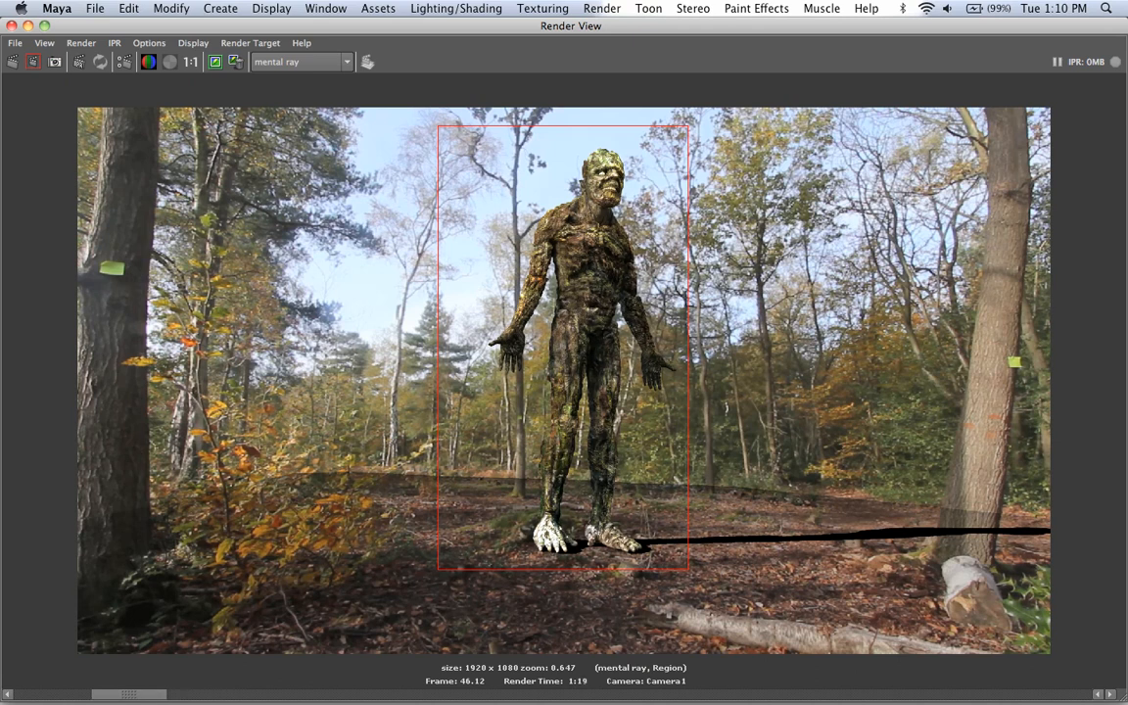
mouse_move(128, 694)
left_mouse_down()
mouse_move(207, 694)
mouse_move(51, 694)
left_mouse_up()
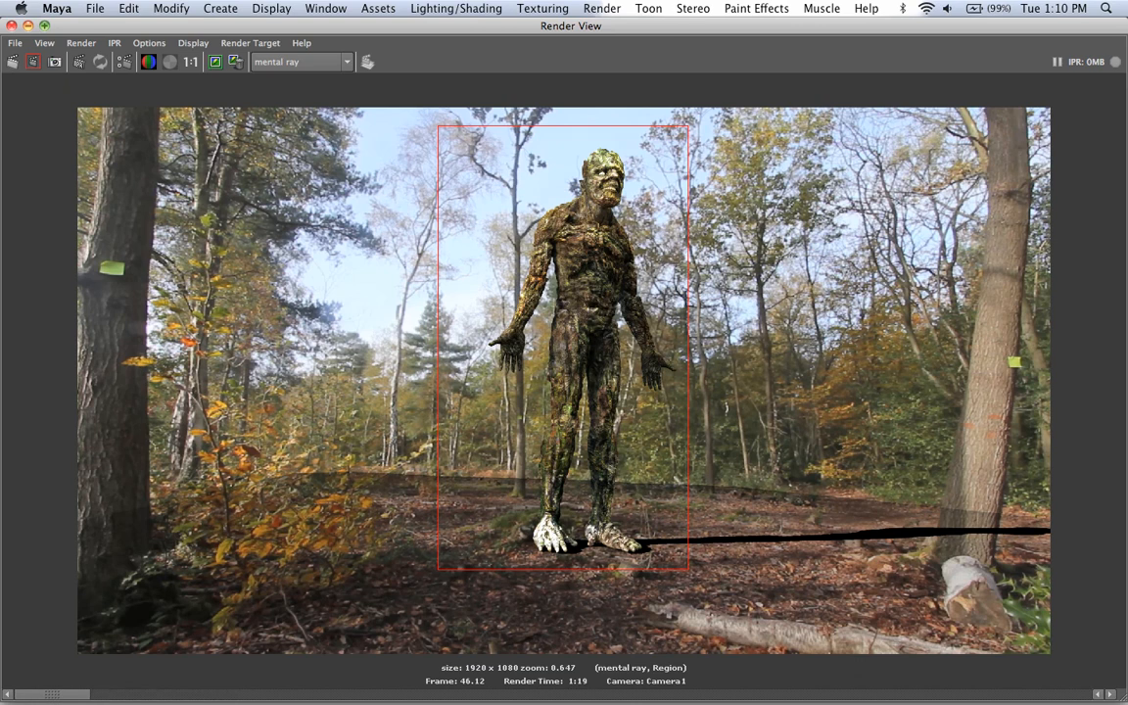
left_click(12, 26)
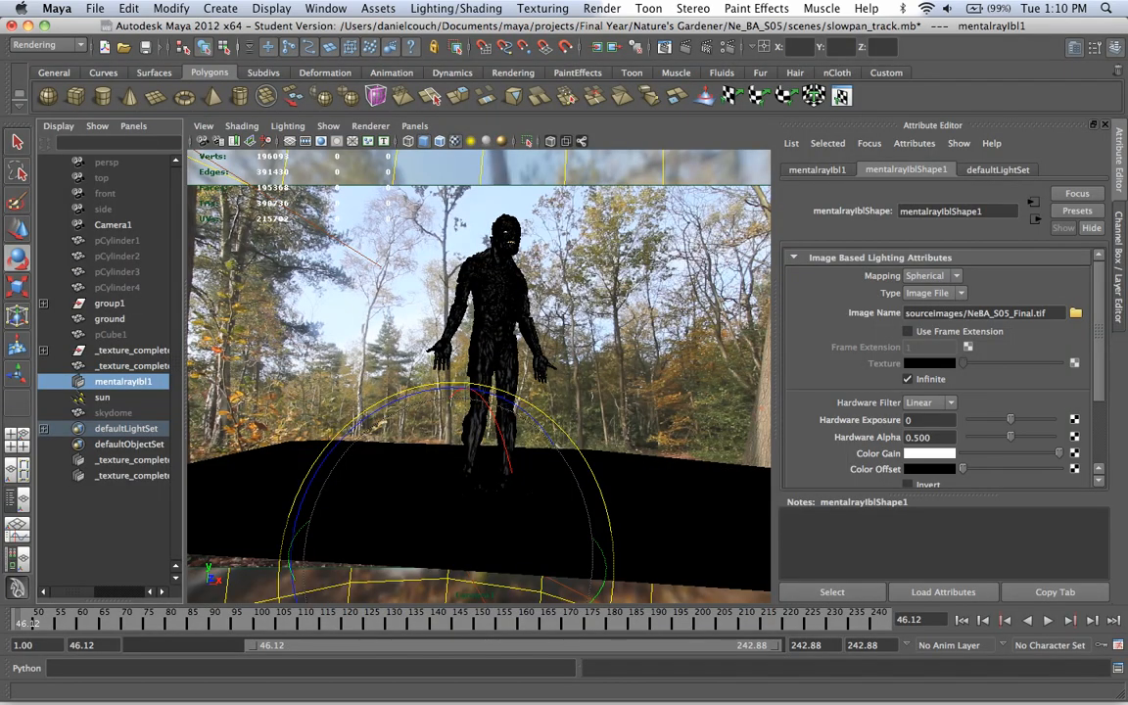
- Set the HSV value of mentalrayIbl1's Color Gain to 2.0
left_click(911, 453)
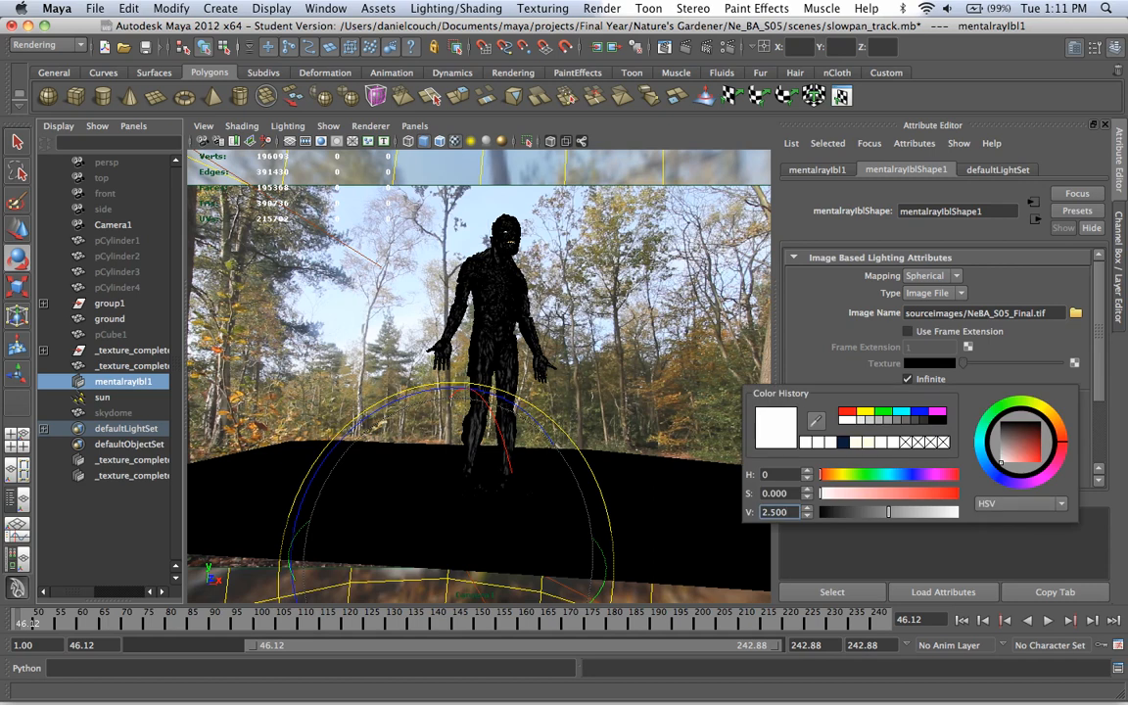
left_click_drag(788, 512, 762, 512)
type("0")
key("Return")
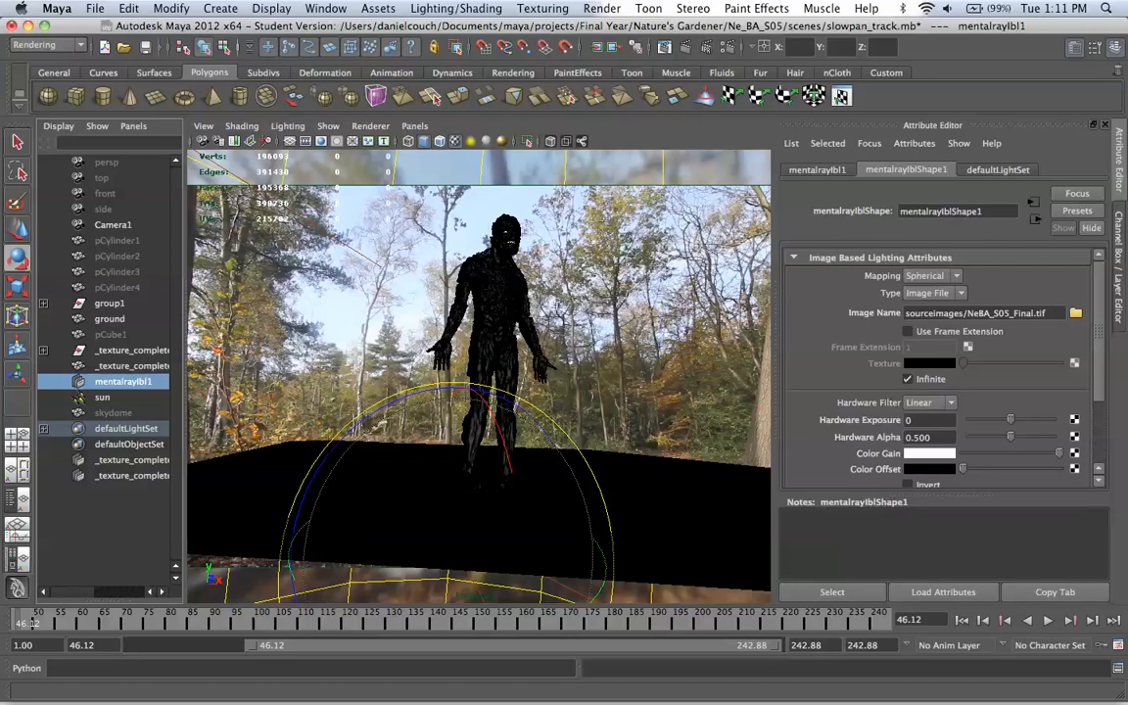
- Re-render the region around the figure, keep the image and compare it with the previously stored renders
left_click(665, 47)
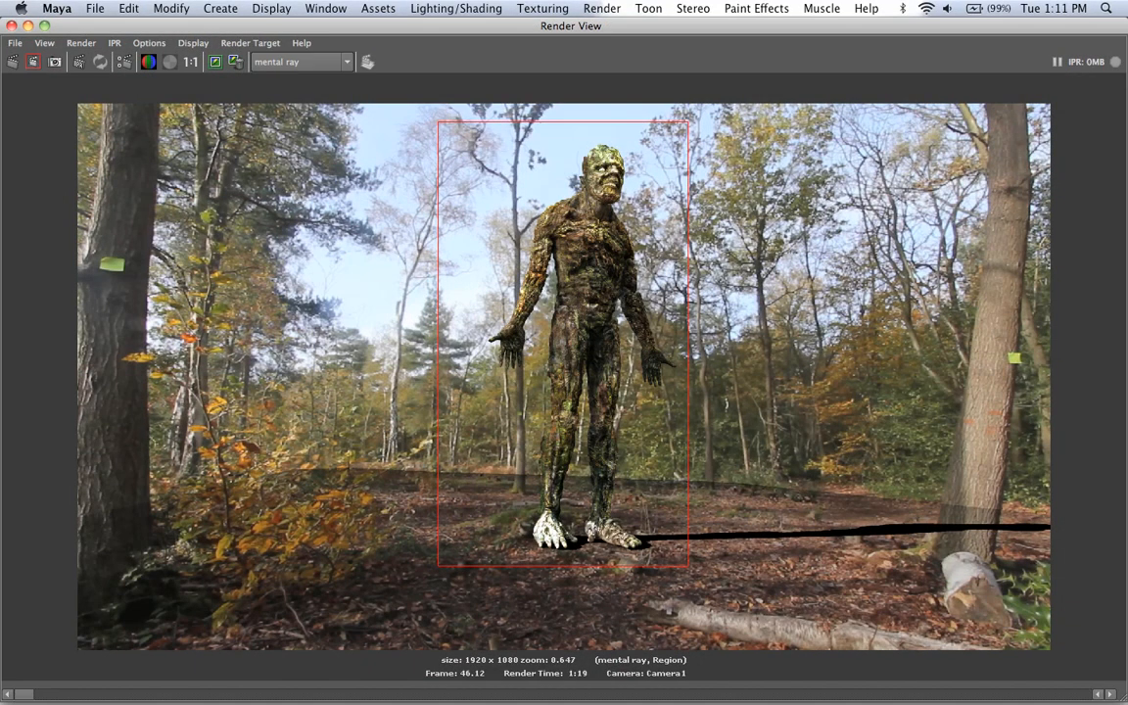
left_click(32, 61)
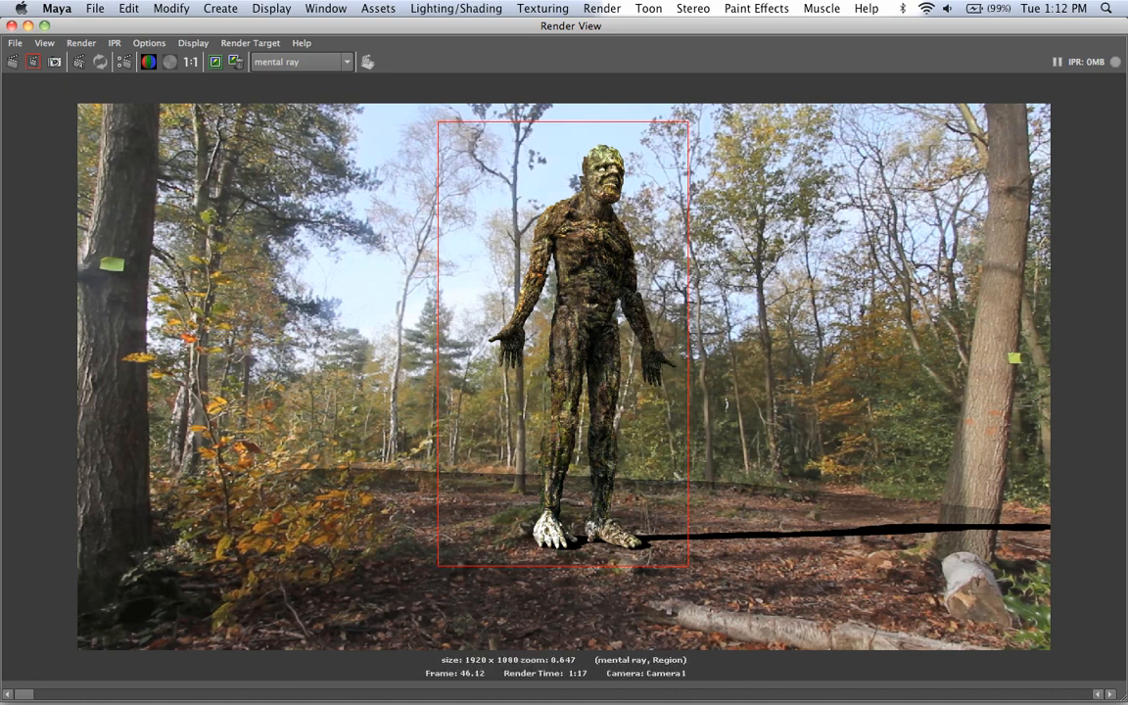
left_click(215, 61)
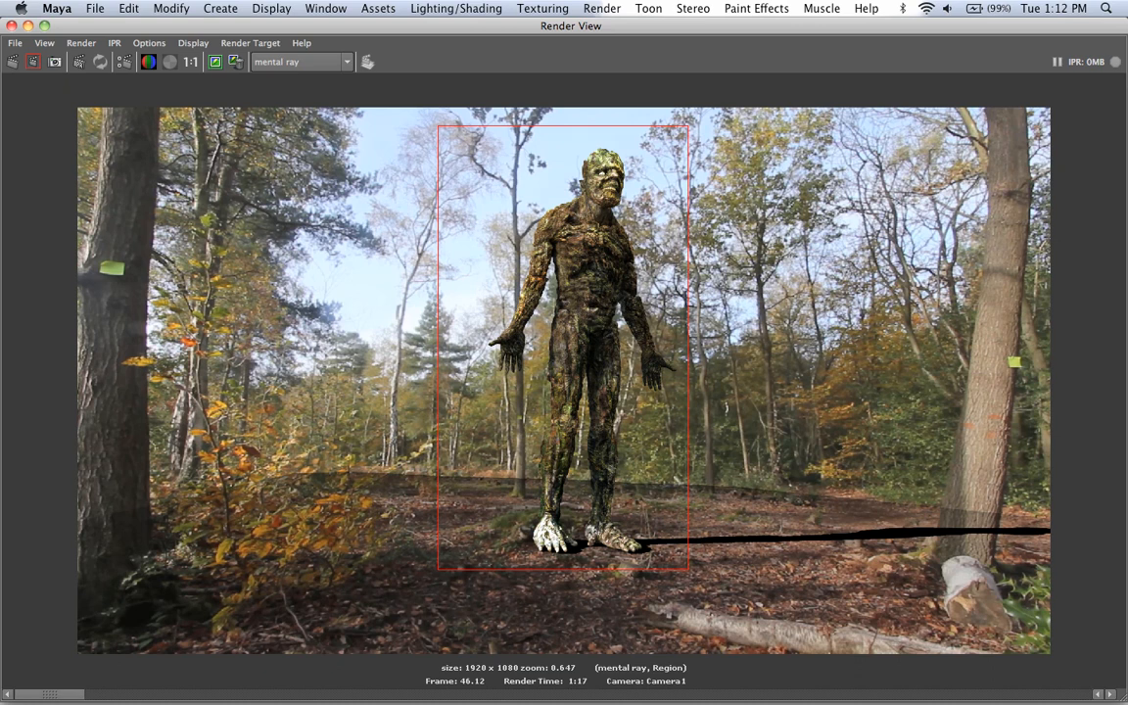
left_click_drag(49, 694, 122, 694)
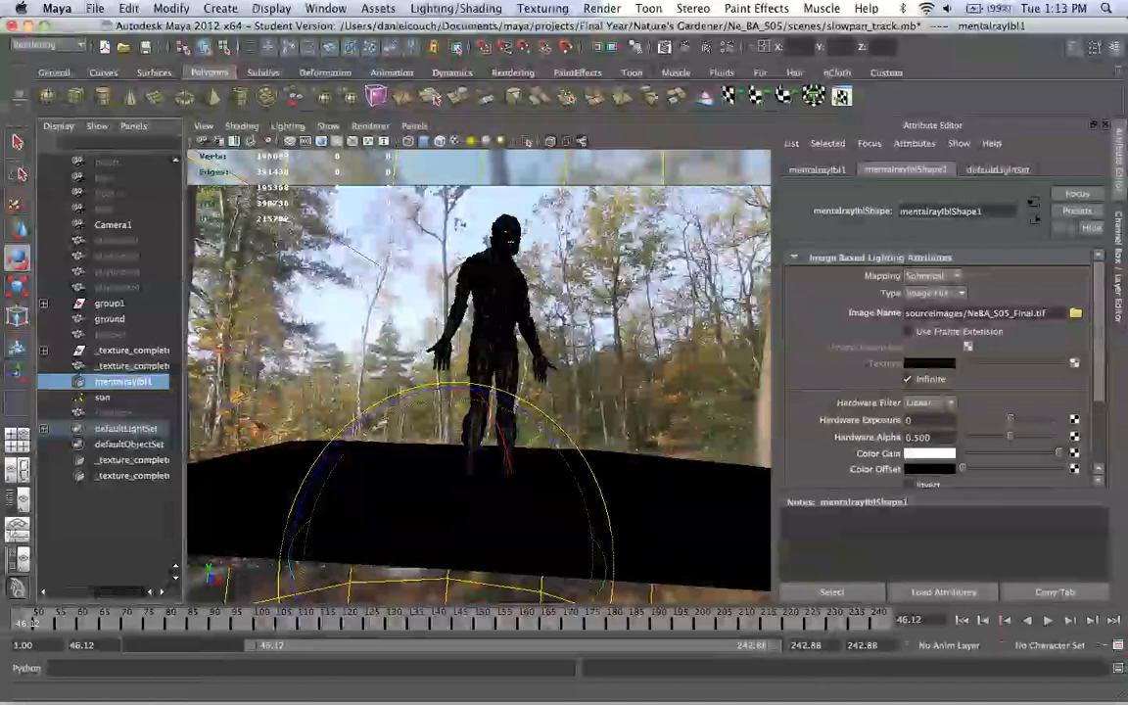
- Set the HSV value of mentalrayIbl1's Color Gain back to 2.5
key("Return")
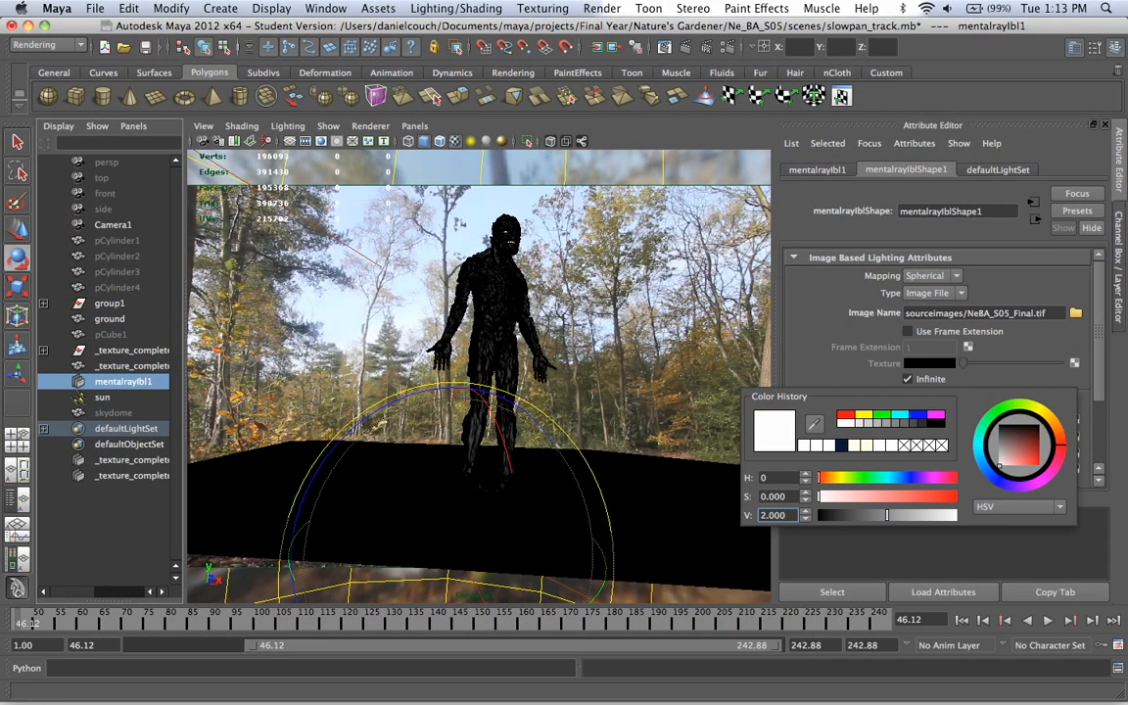
key("BackSpace")
key("BackSpace")
key("BackSpace")
type("5")
key("Return")
- Set the sun light's Intensity to 3.5
left_click(101, 398)
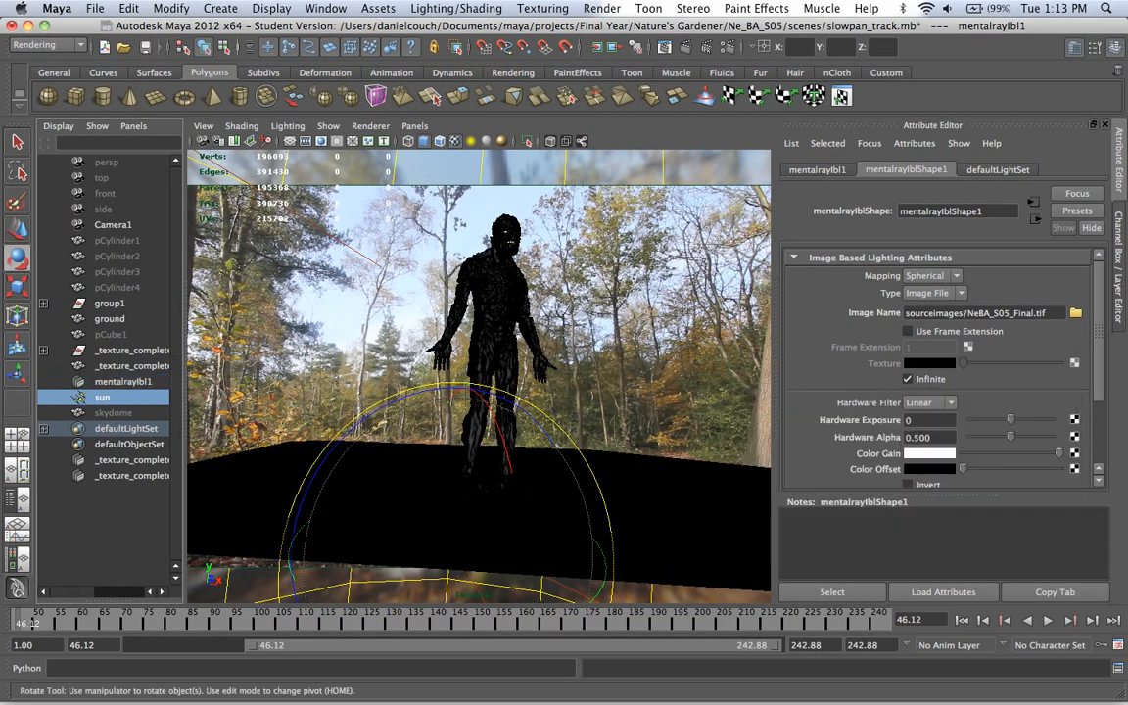
scroll(930, 402, "up", 5)
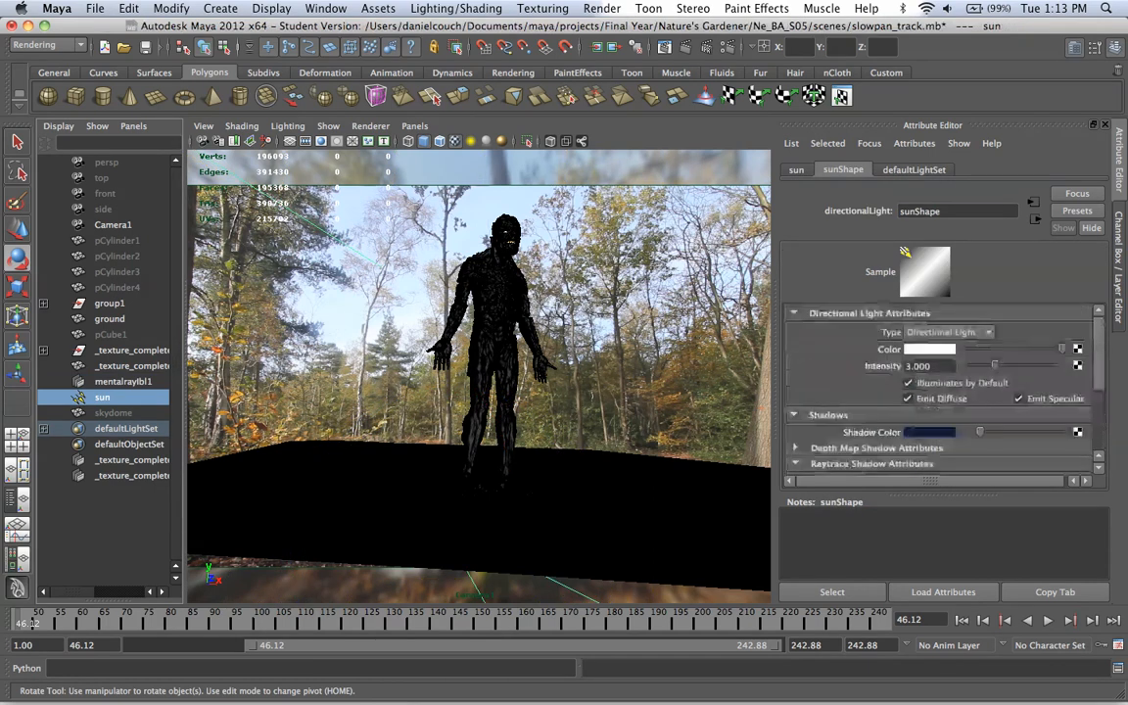
left_click_drag(933, 366, 909, 366)
type(".500")
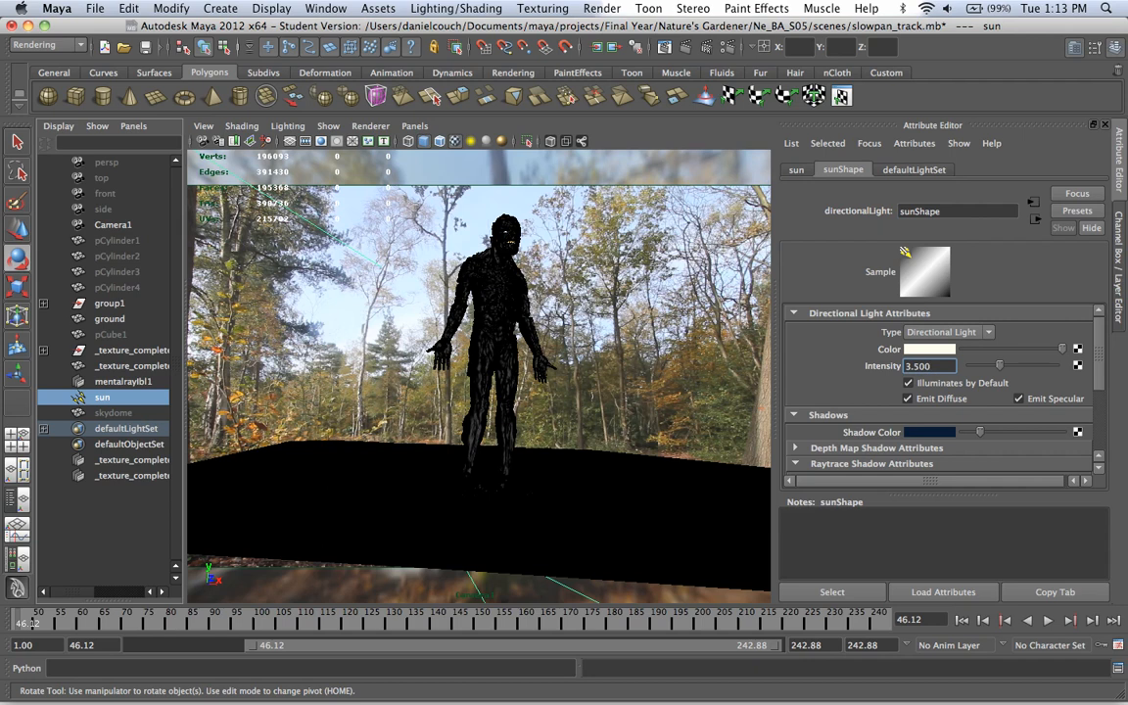
- Start an IPR render in a reduced Render View, tuning a region around the creature's feet and their shadow on the ground
scroll(939, 392, "down", 3)
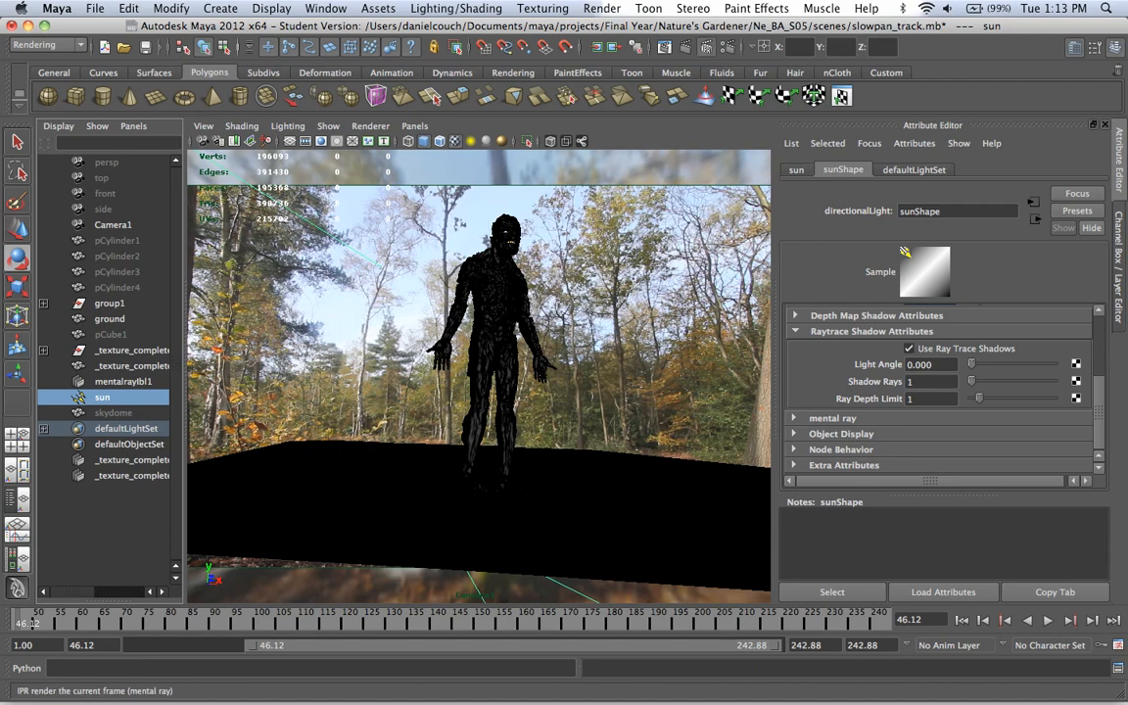
left_click(705, 47)
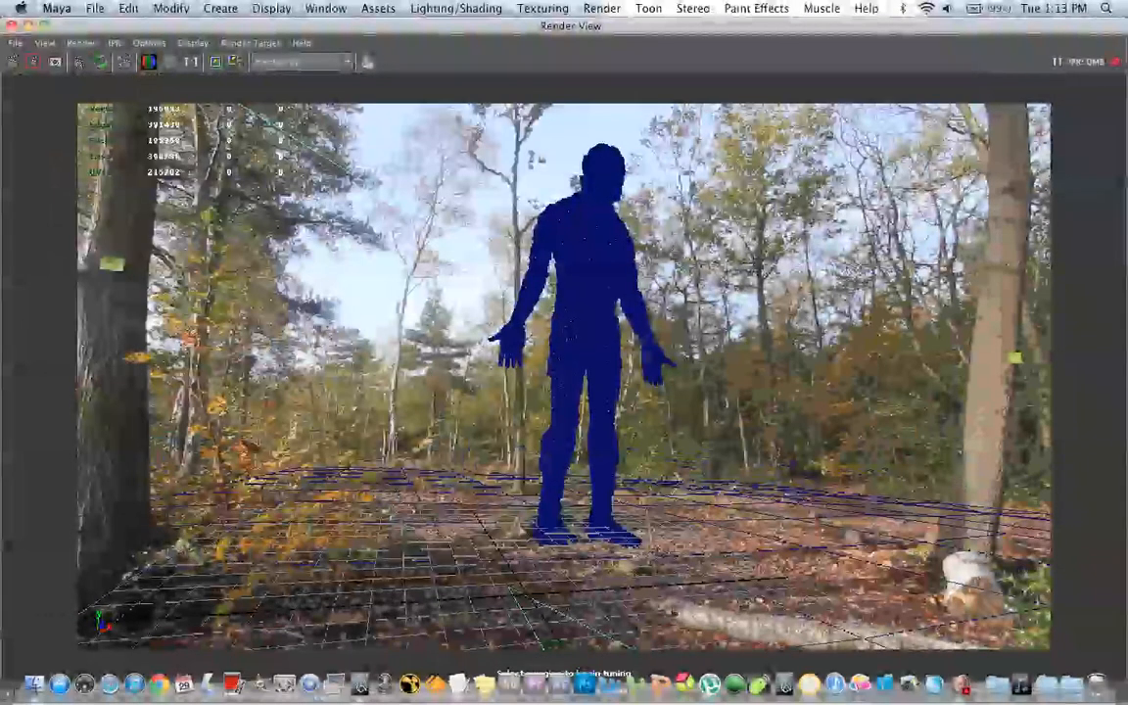
left_click_drag(1121, 698, 584, 499)
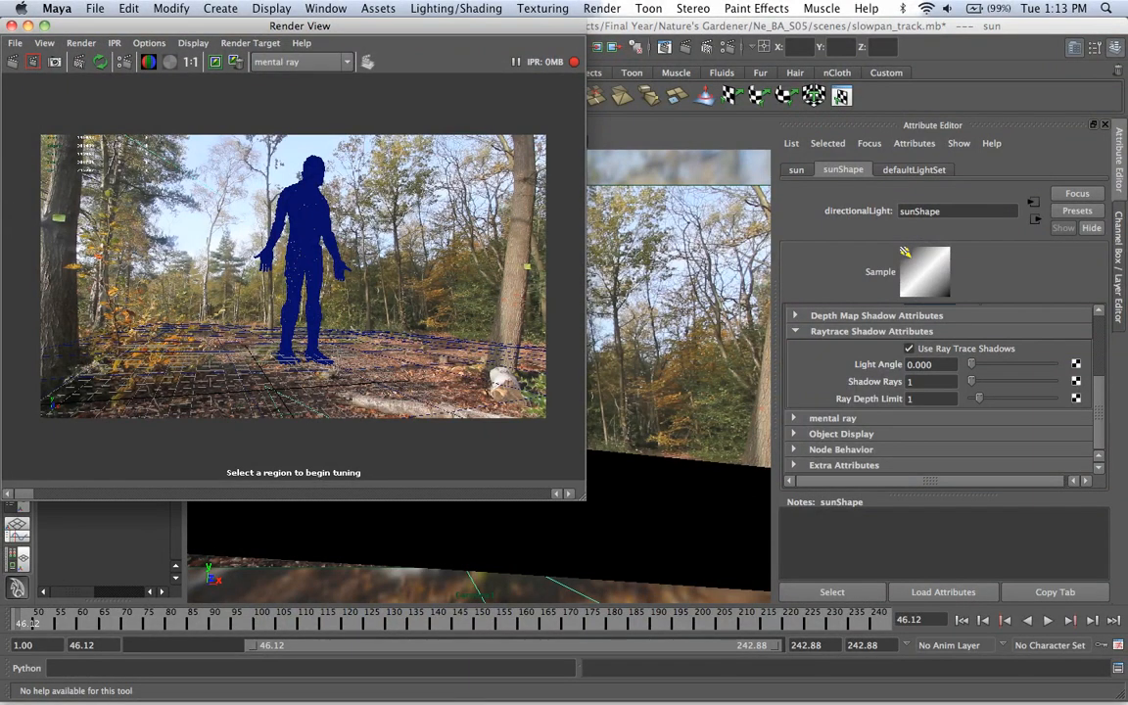
left_click_drag(260, 318, 442, 397)
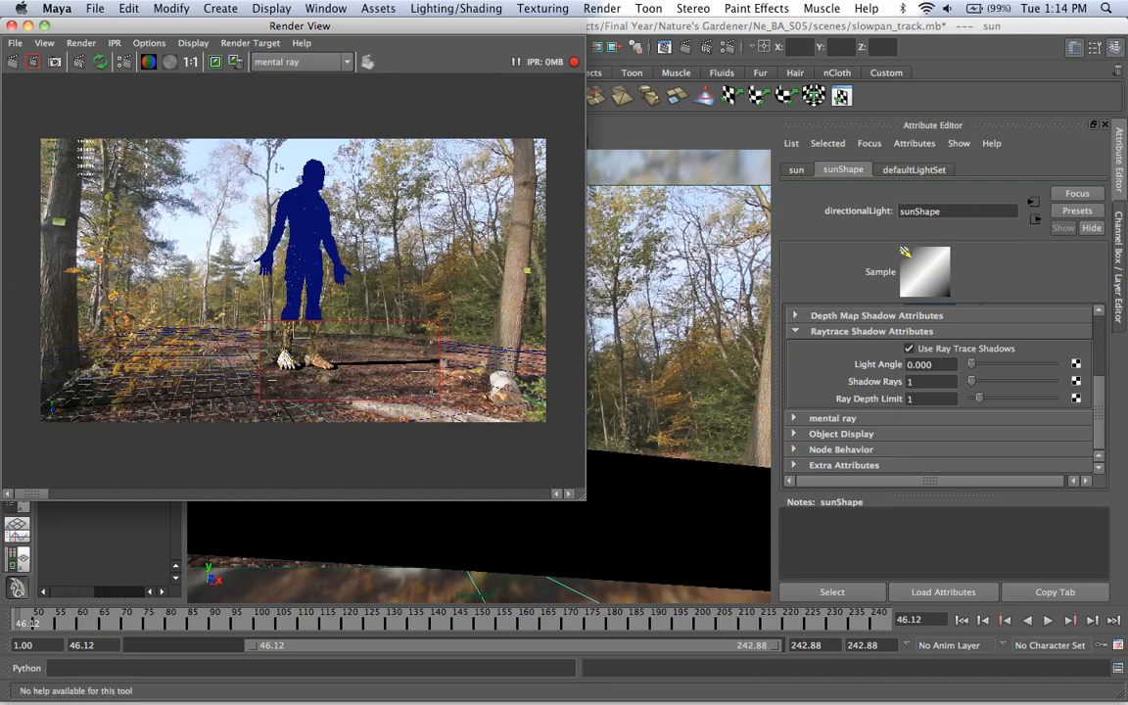
scroll(294, 282, "up", 5)
scroll(294, 282, "down", 3)
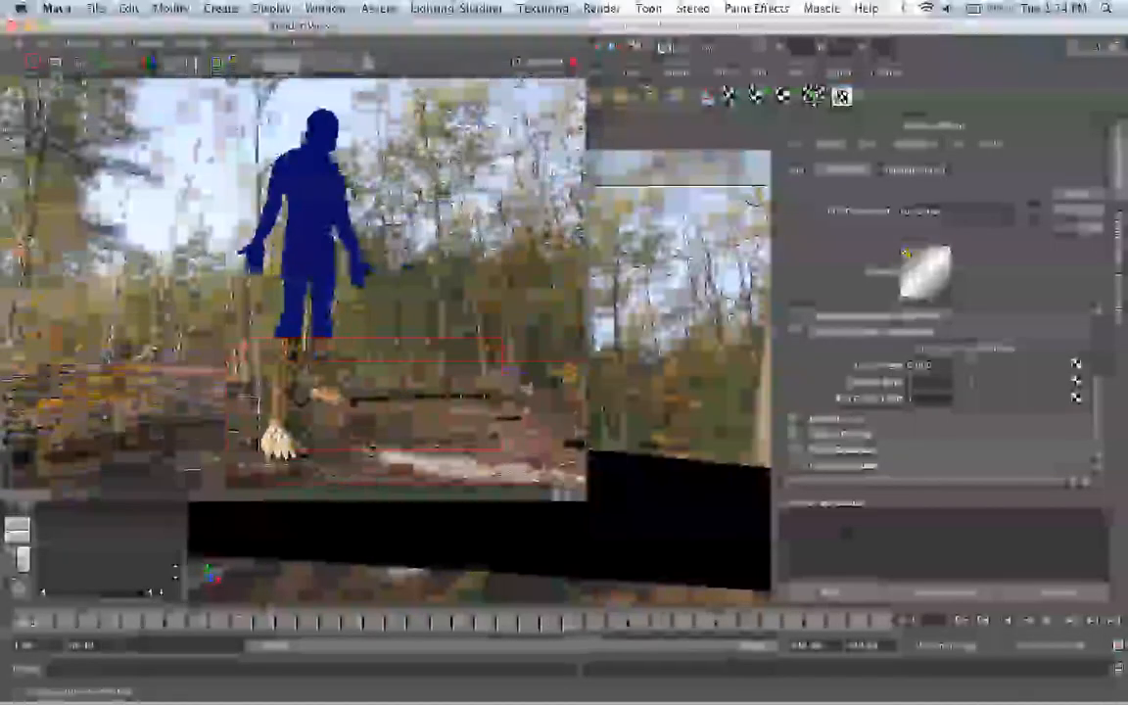
scroll(293, 282, "up", 3)
middle_click_drag(313, 323, 202, 199, "alt")
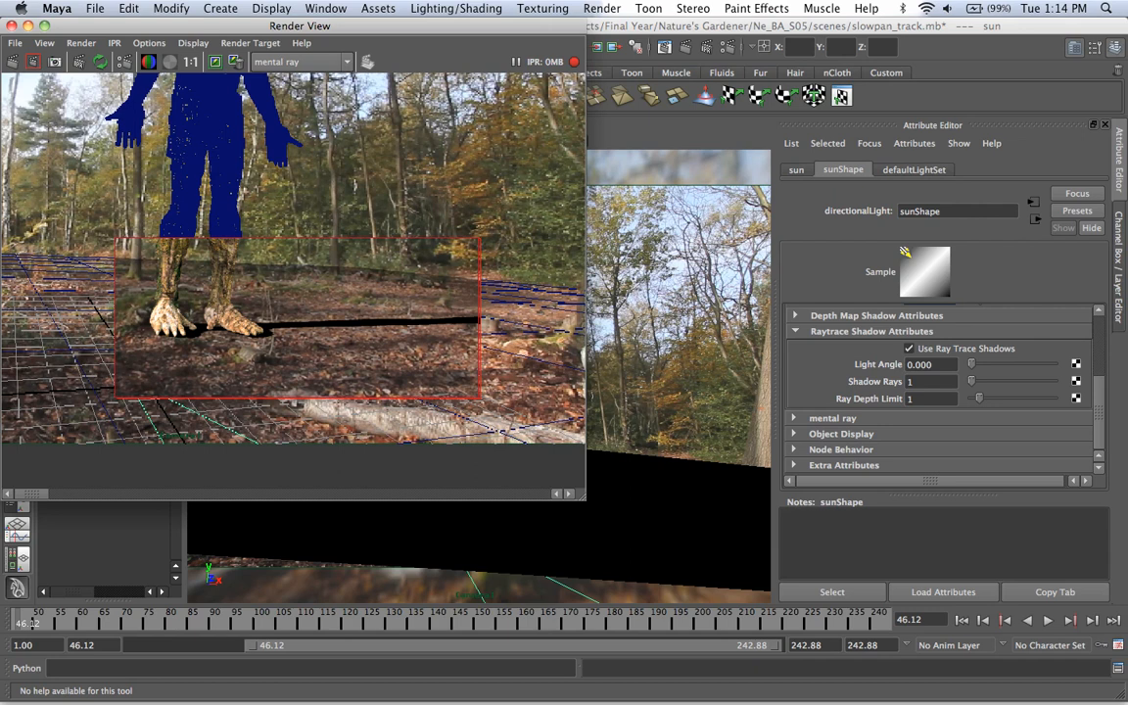
- Set the sun's Light Angle to 1 and inspect the ground shadow in an IPR region that covers it
double_click(920, 365)
type("1")
key("Return")
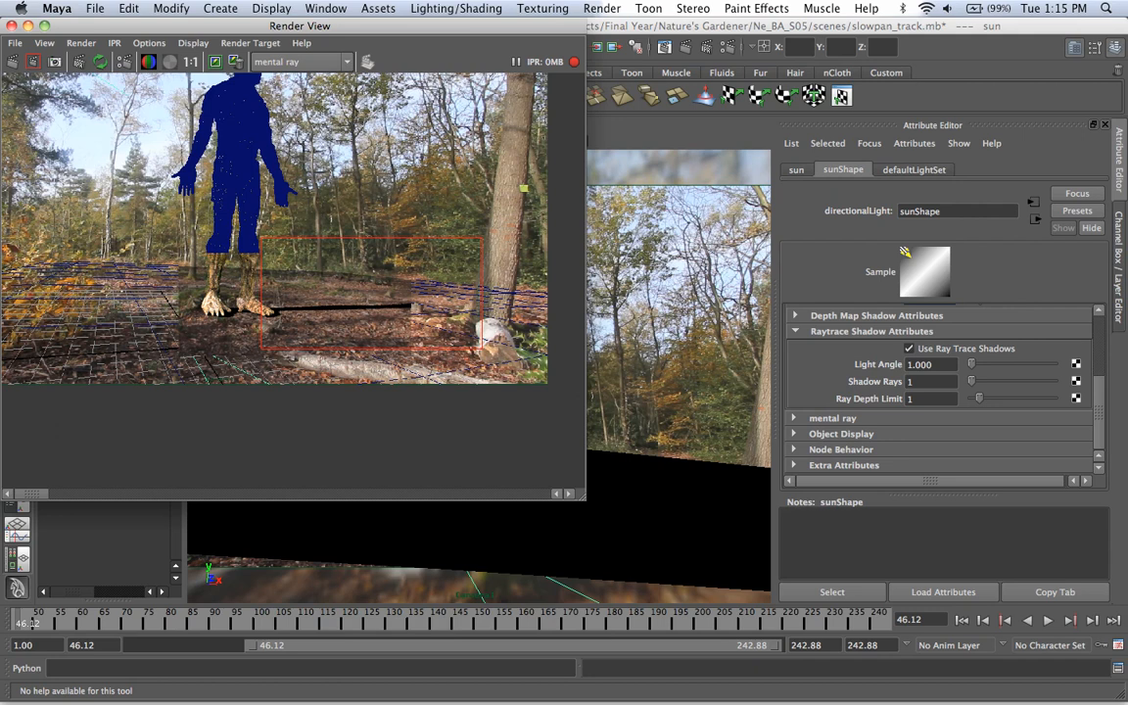
scroll(293, 280, "up", 5)
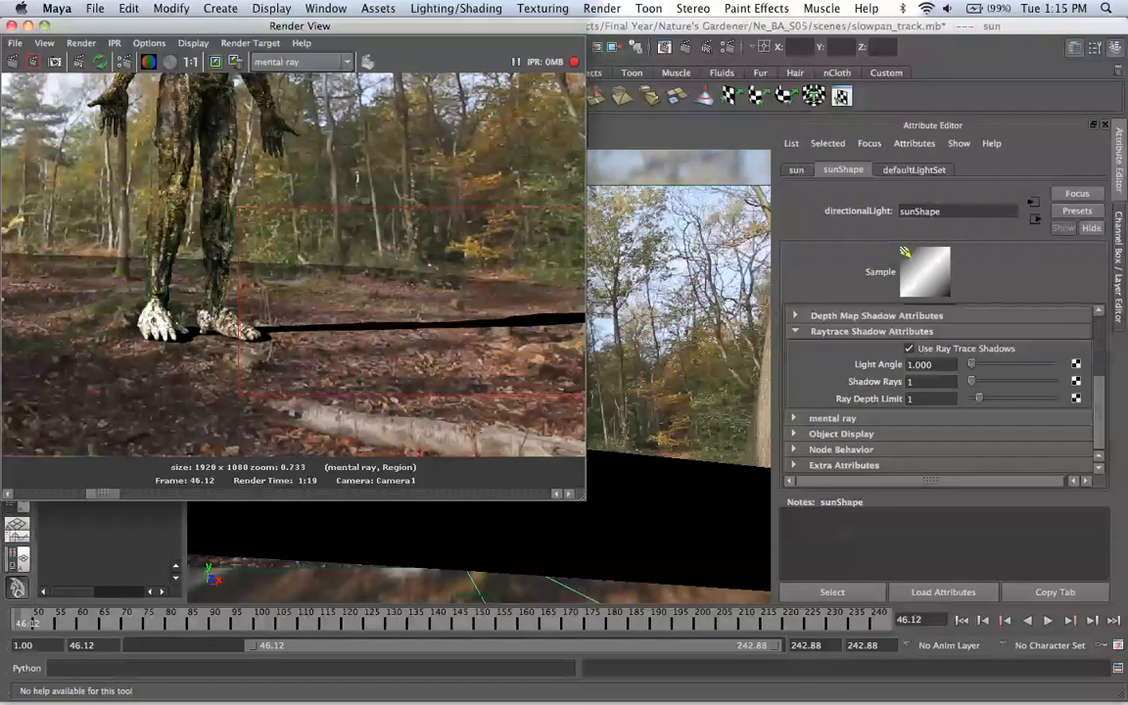
right_click_drag(356, 177, 410, 339, "alt")
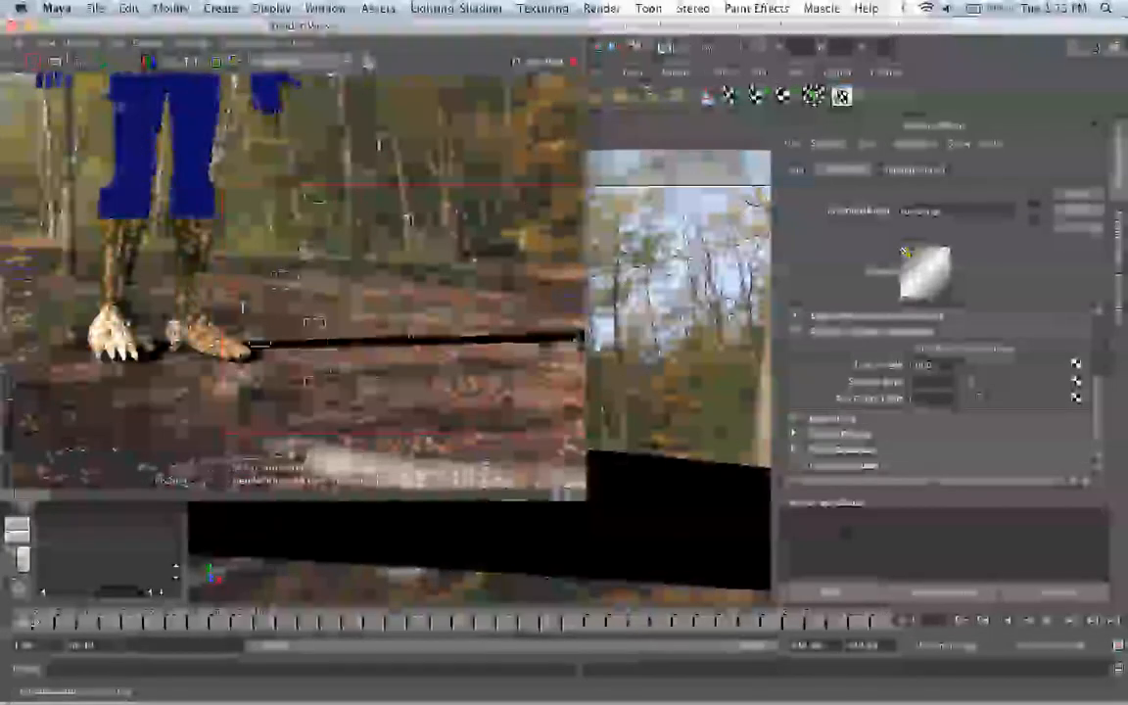
middle_click_drag(473, 259, 306, 268, "alt")
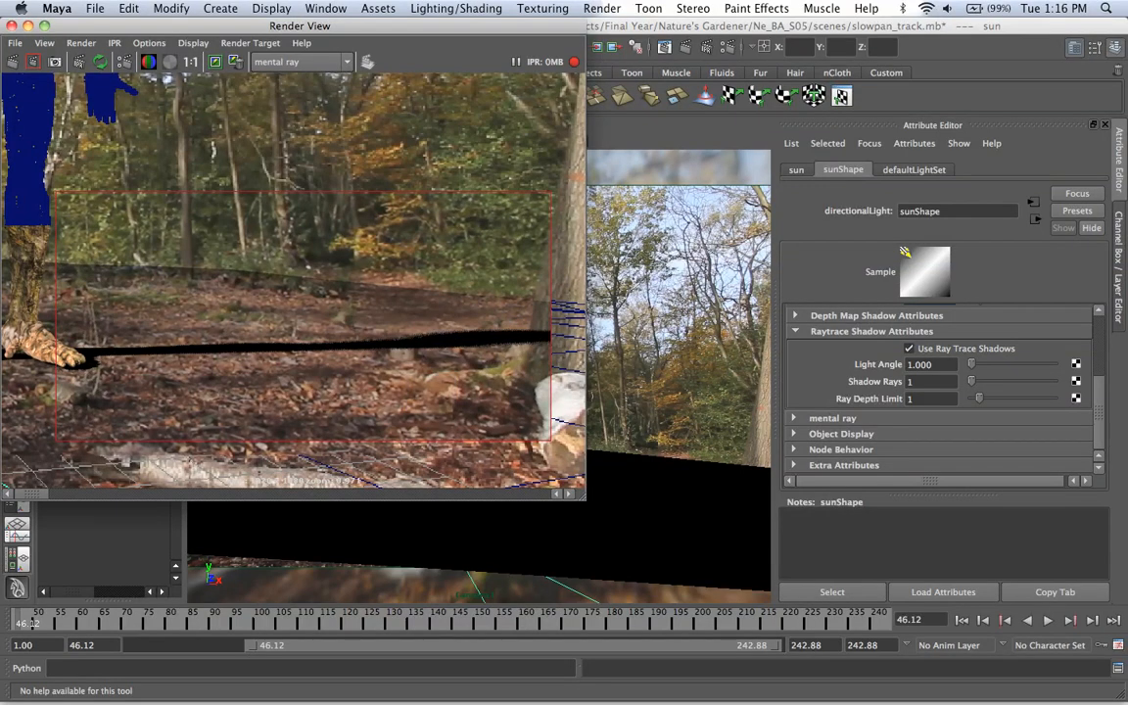
- Set the sun's raytrace shadows to Light Angle 1.25, Shadow Rays 3 and Ray Depth Limit 5
double_click(913, 382)
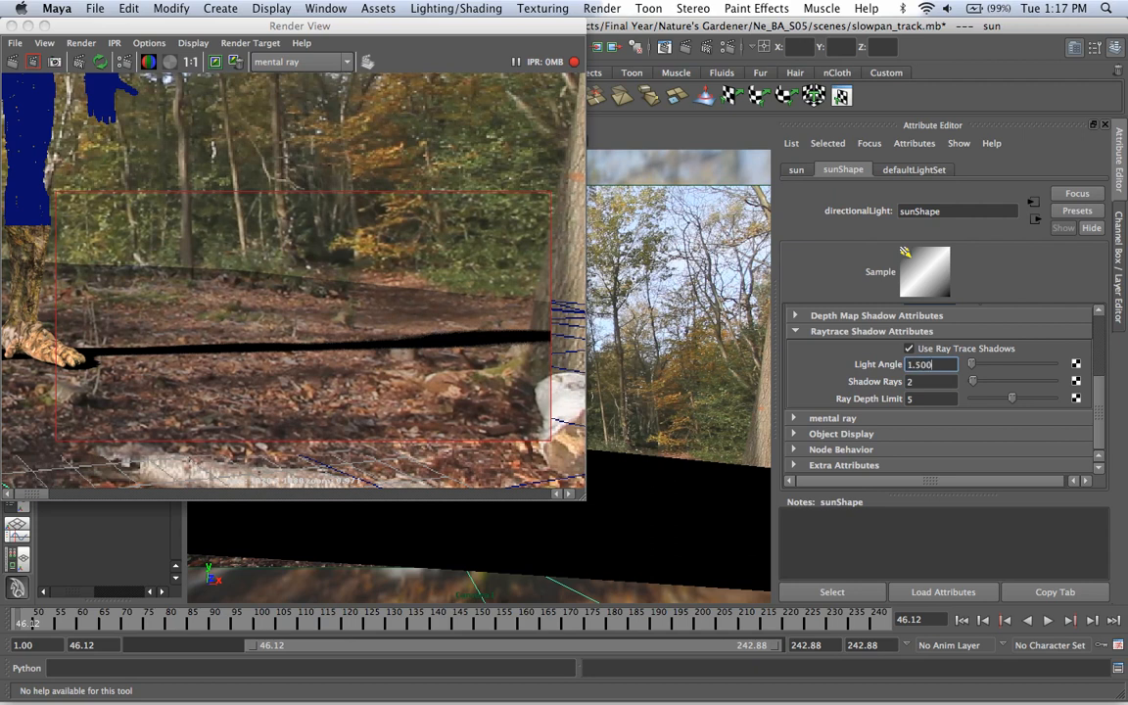
key("Tab")
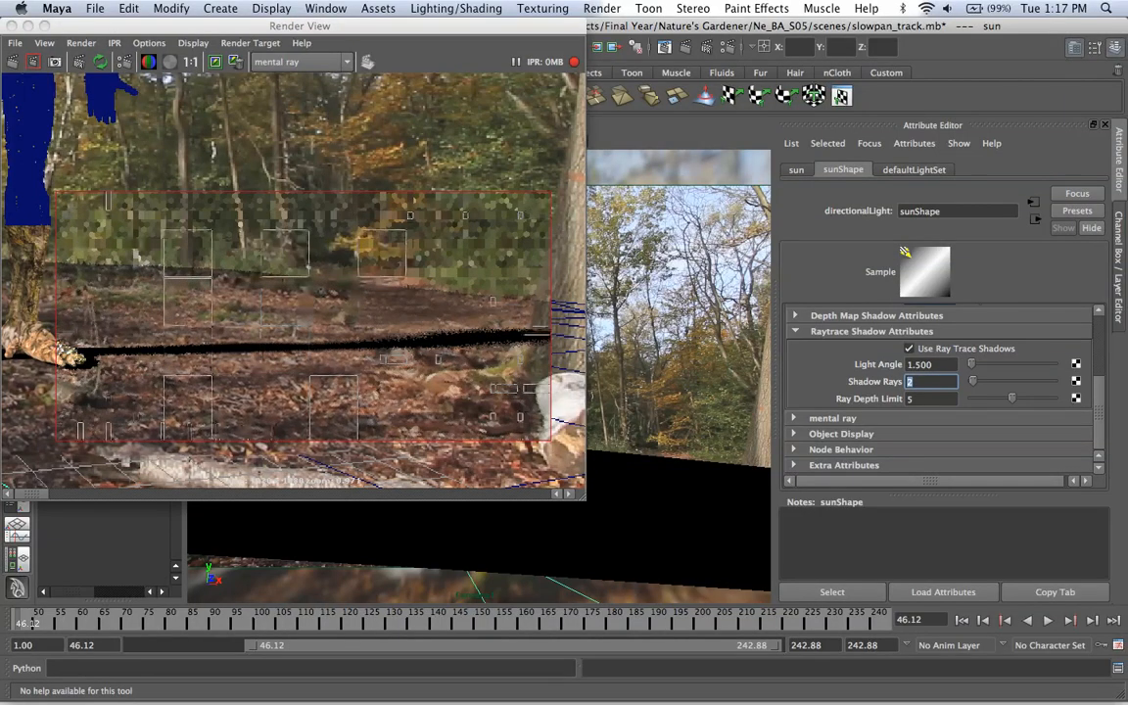
right_click(882, 365)
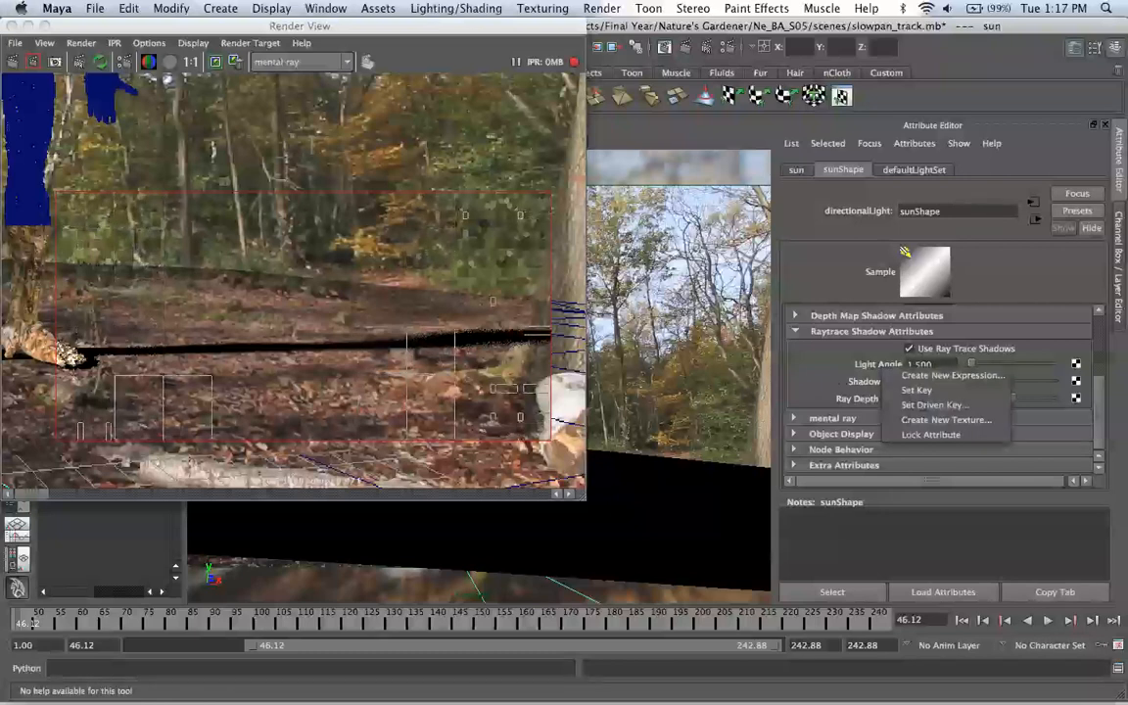
key("Escape")
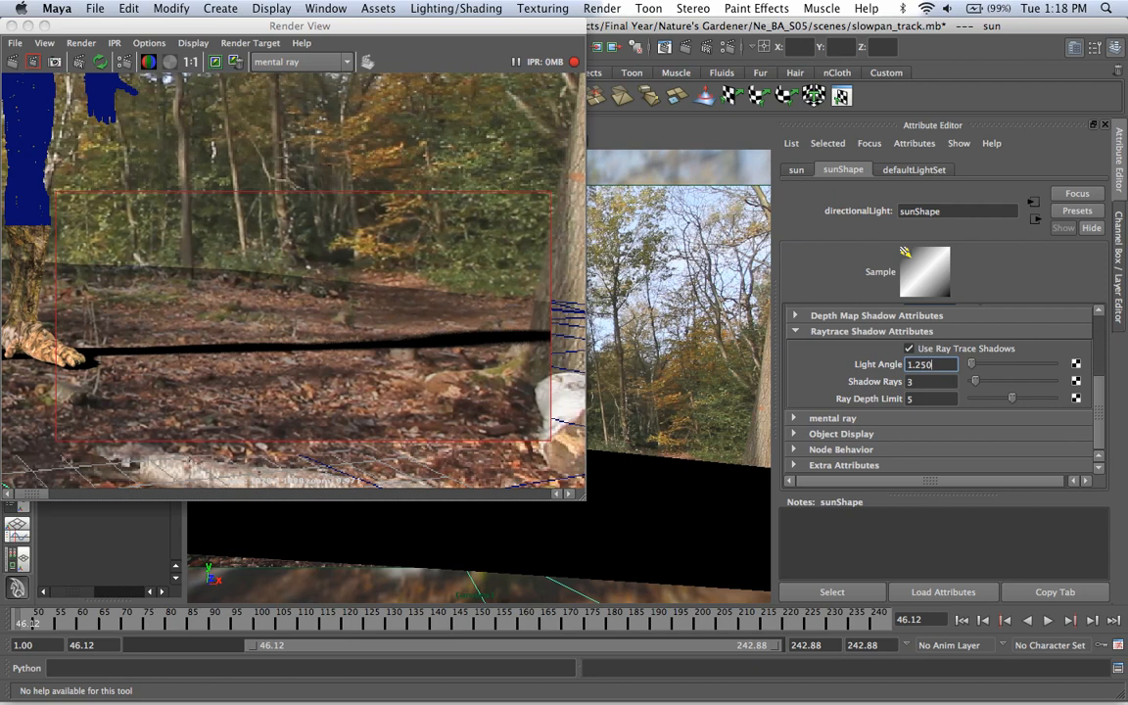
- Examine the sun light's shadow attributes, including its mental ray photon and shadow map override settings
scroll(939, 391, "up", 5)
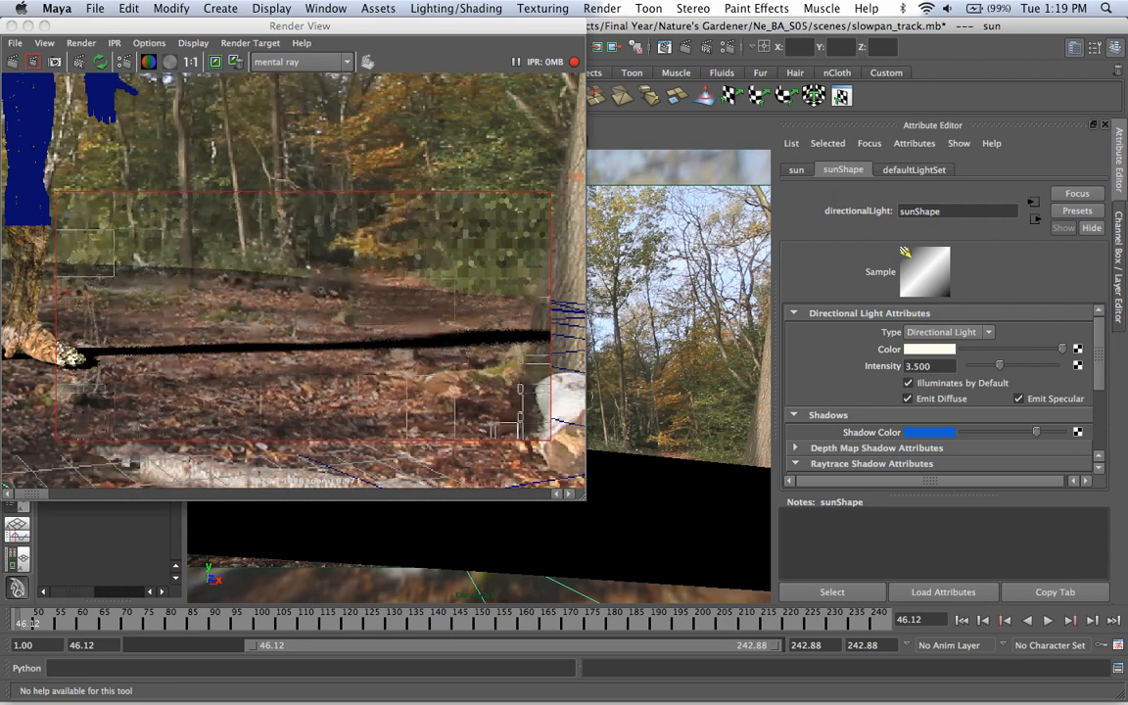
scroll(941, 397, "down", 3)
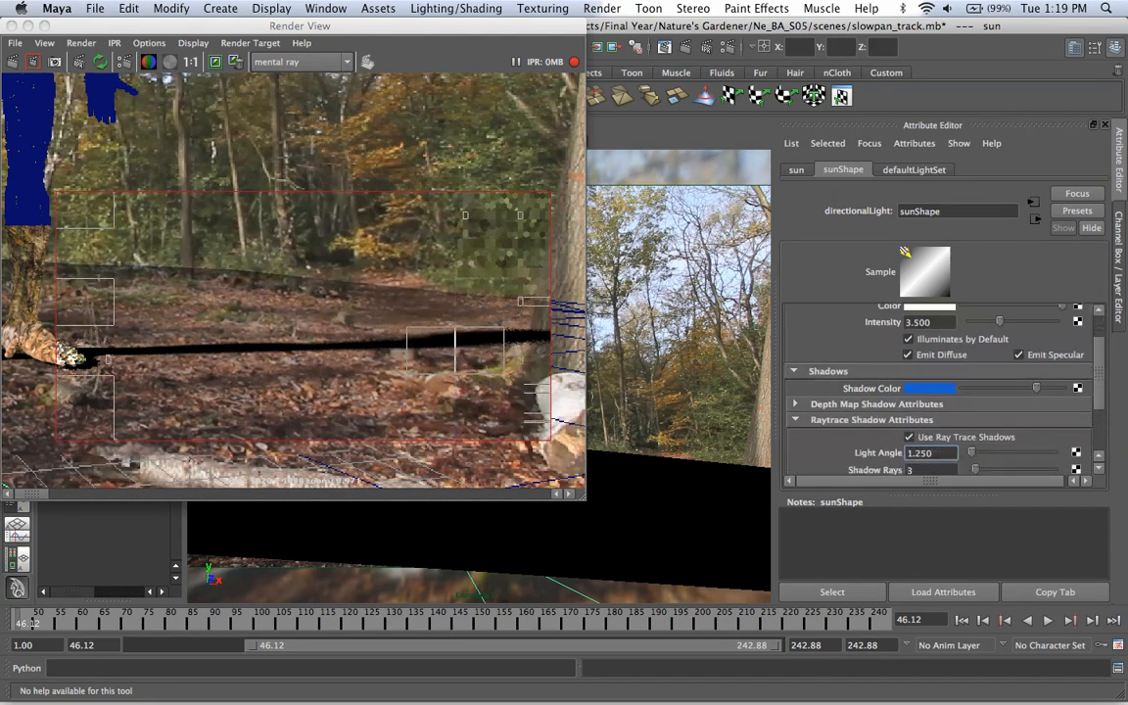
scroll(942, 392, "down", 5)
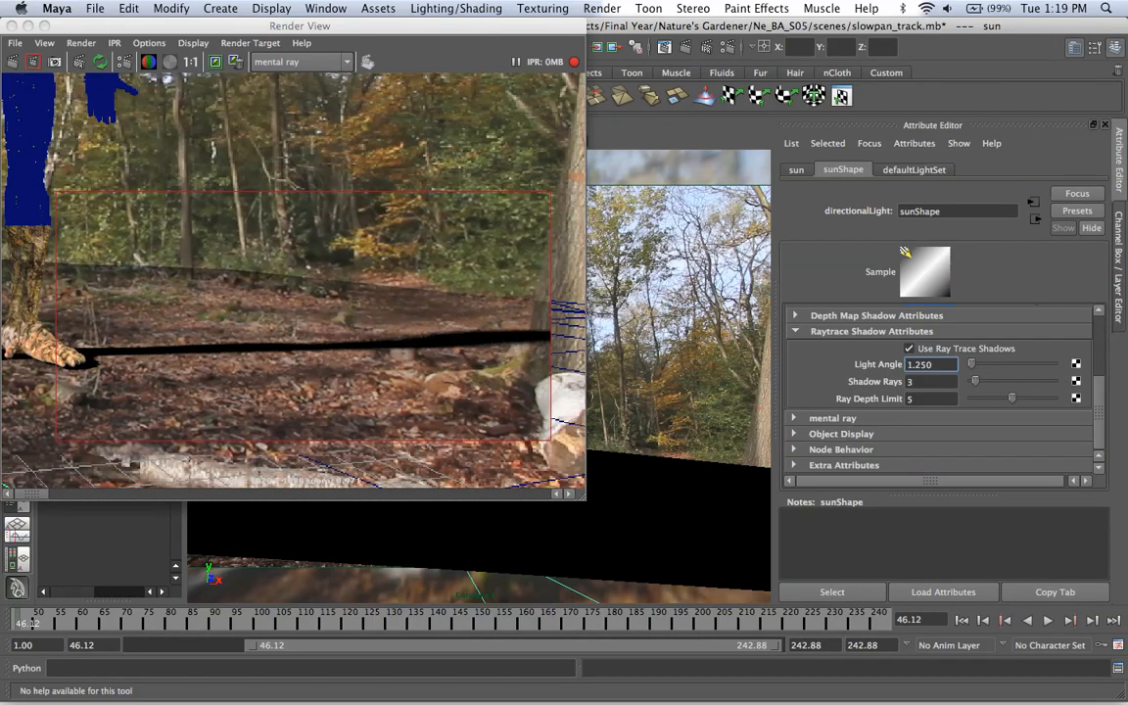
left_click(832, 418)
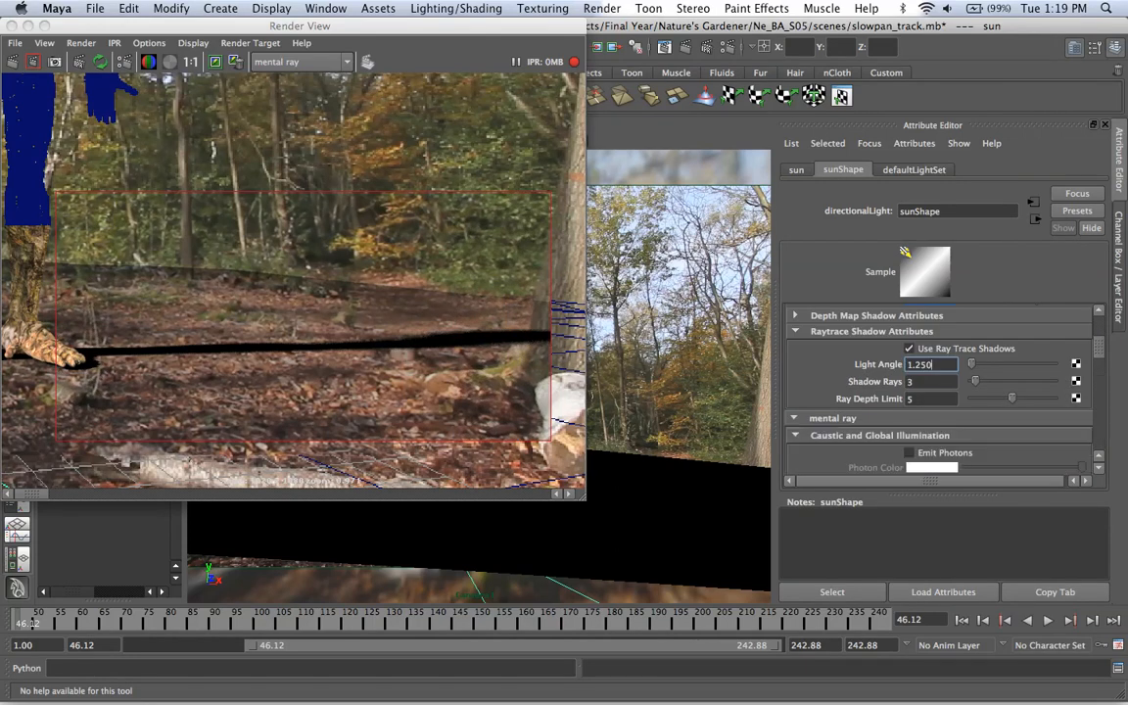
scroll(940, 391, "down", 5)
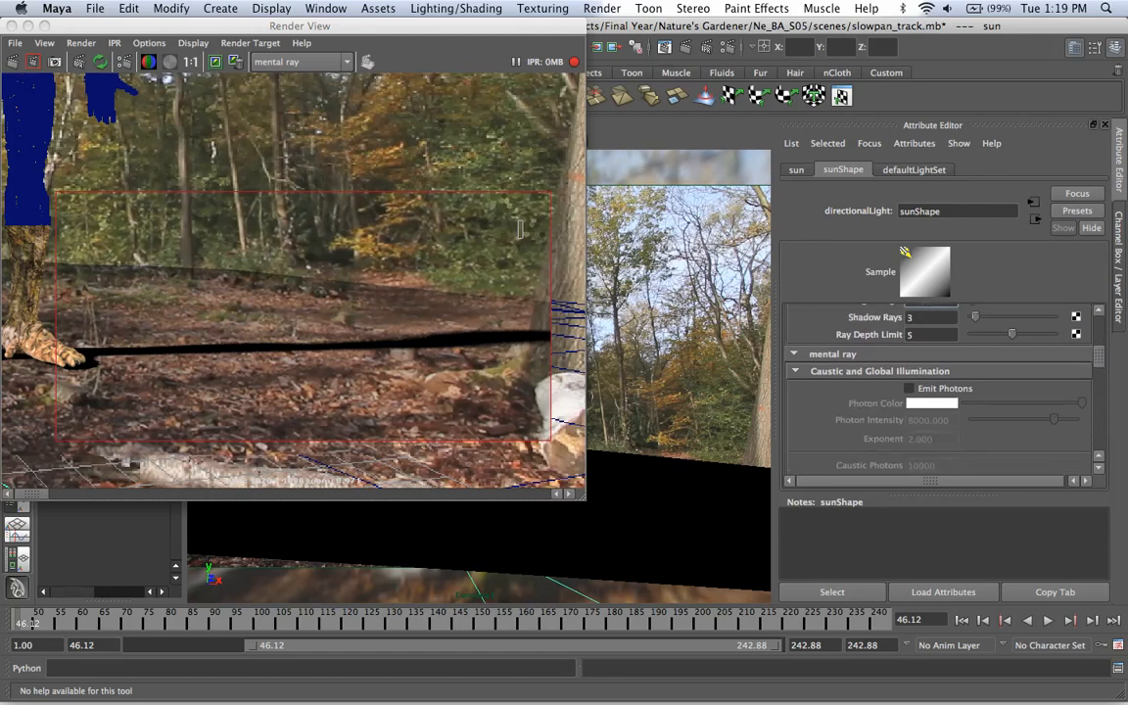
scroll(940, 392, "down", 10)
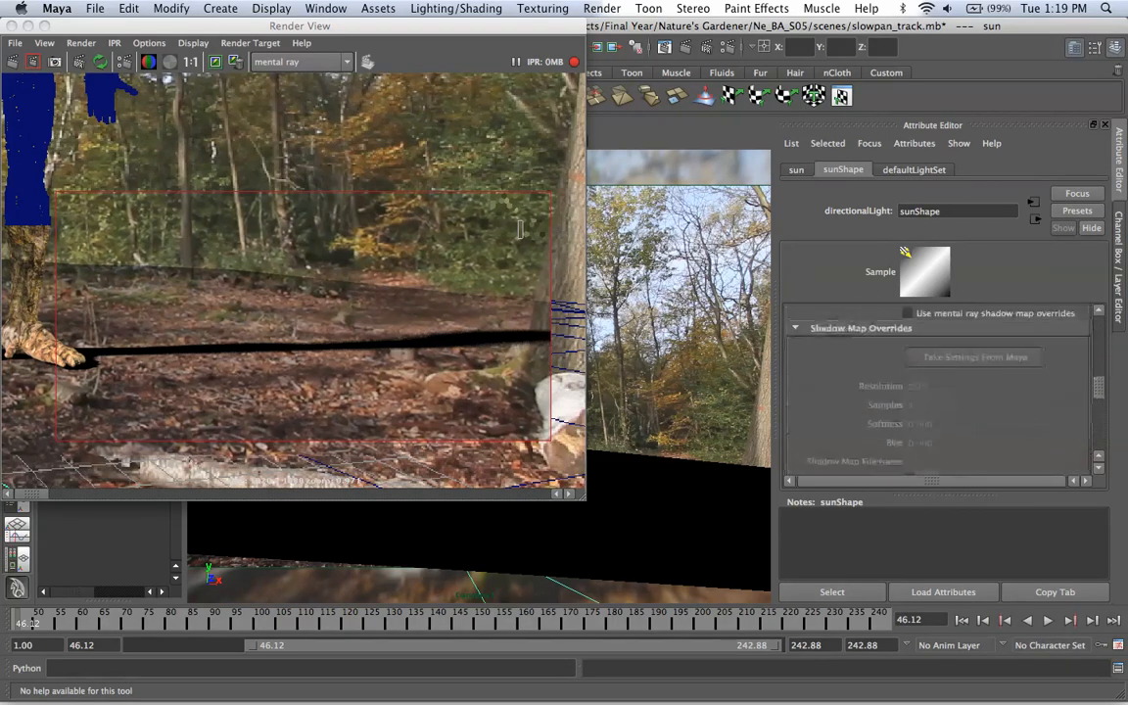
scroll(939, 392, "down", 4)
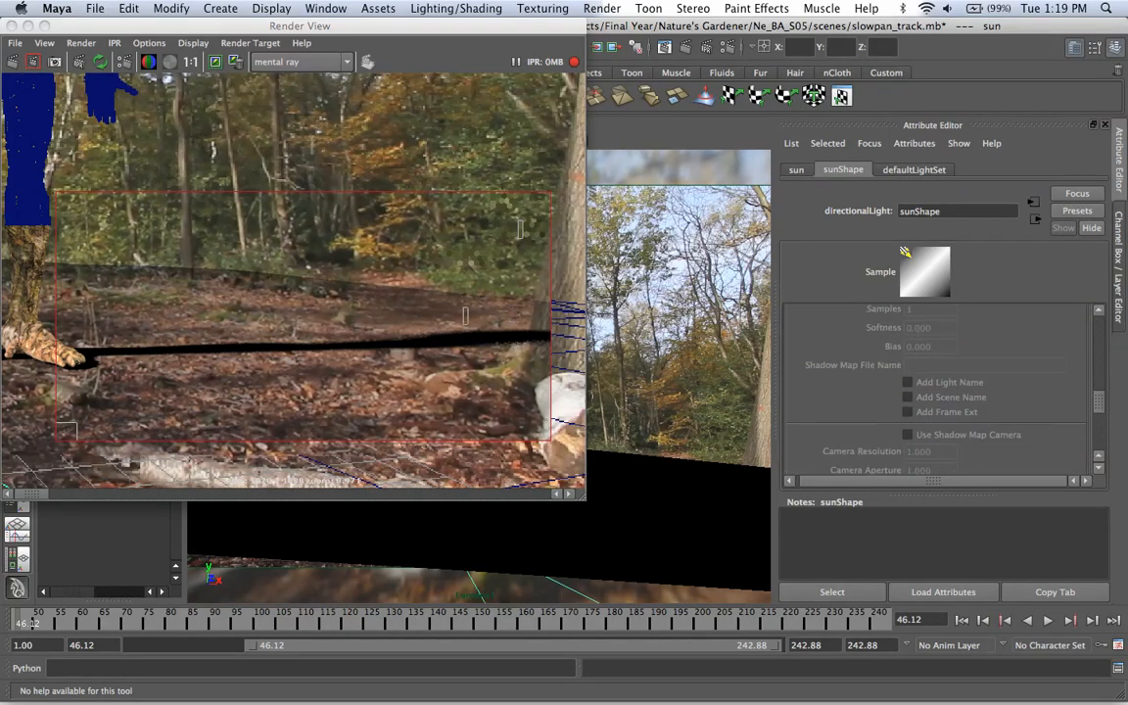
scroll(935, 391, "up", 10)
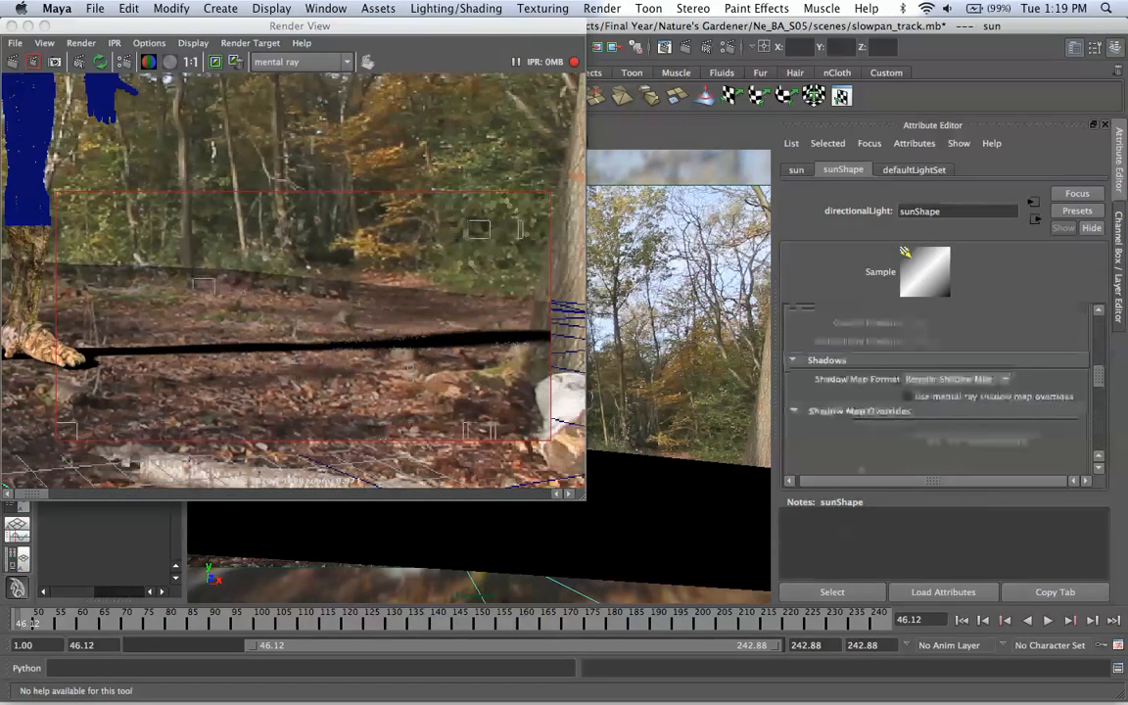
- Lower the saturation of the sun's Shadow Color to make it a pale blue, with hue 215 and value 1.0
scroll(935, 392, "up", 8)
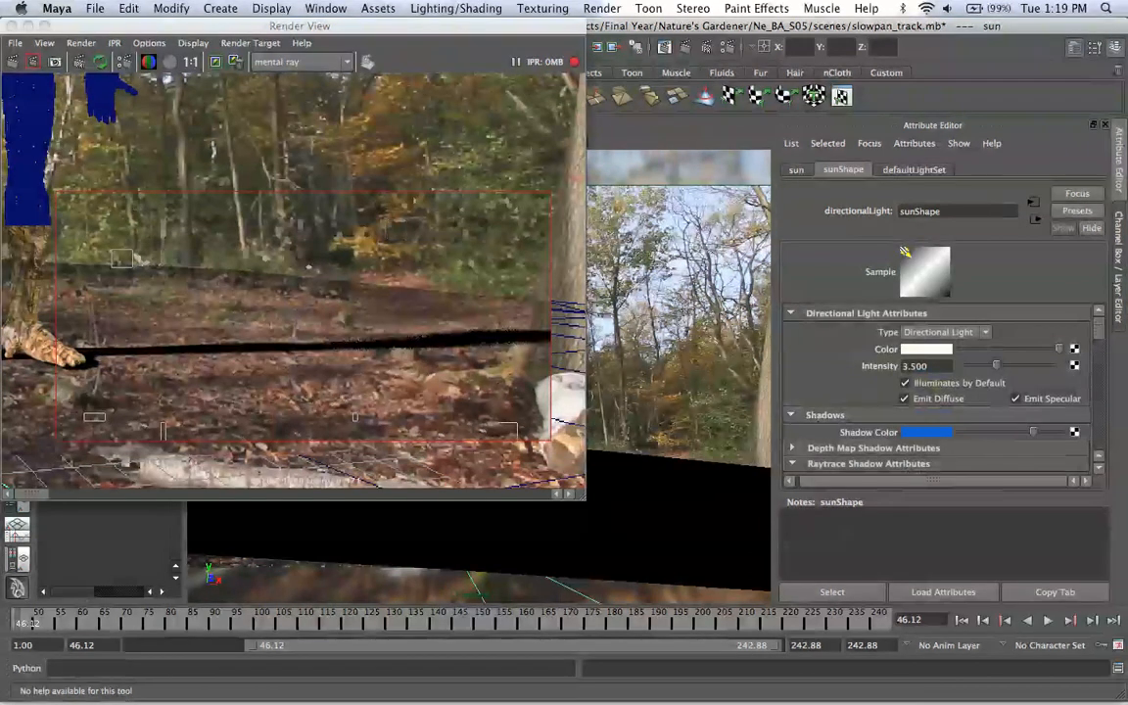
left_click(926, 432)
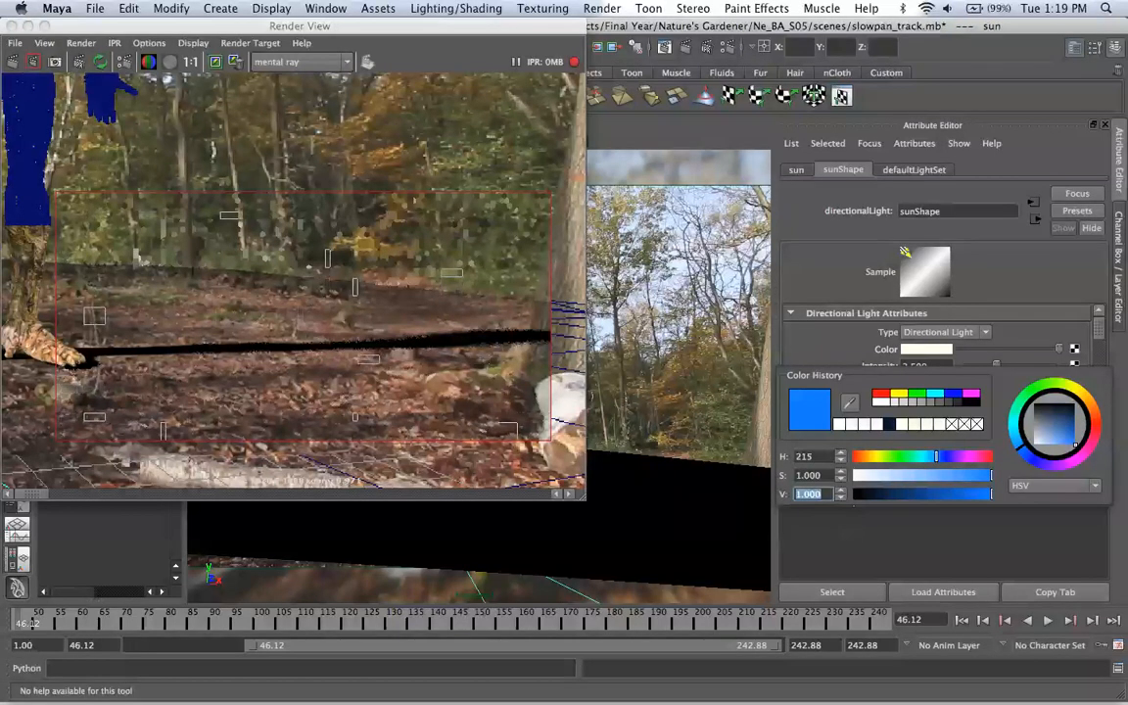
left_click(885, 475)
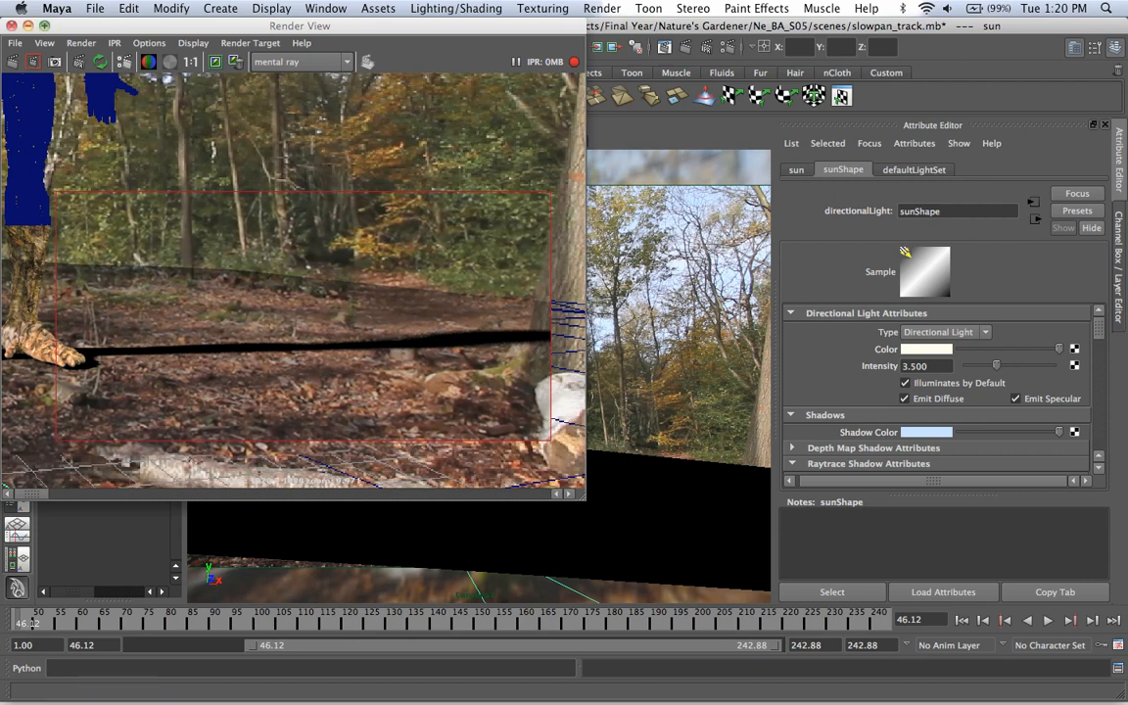
- Close the IPR session and examine the last render of the creature and its ground shadow in an enlarged Render View
left_click(12, 27)
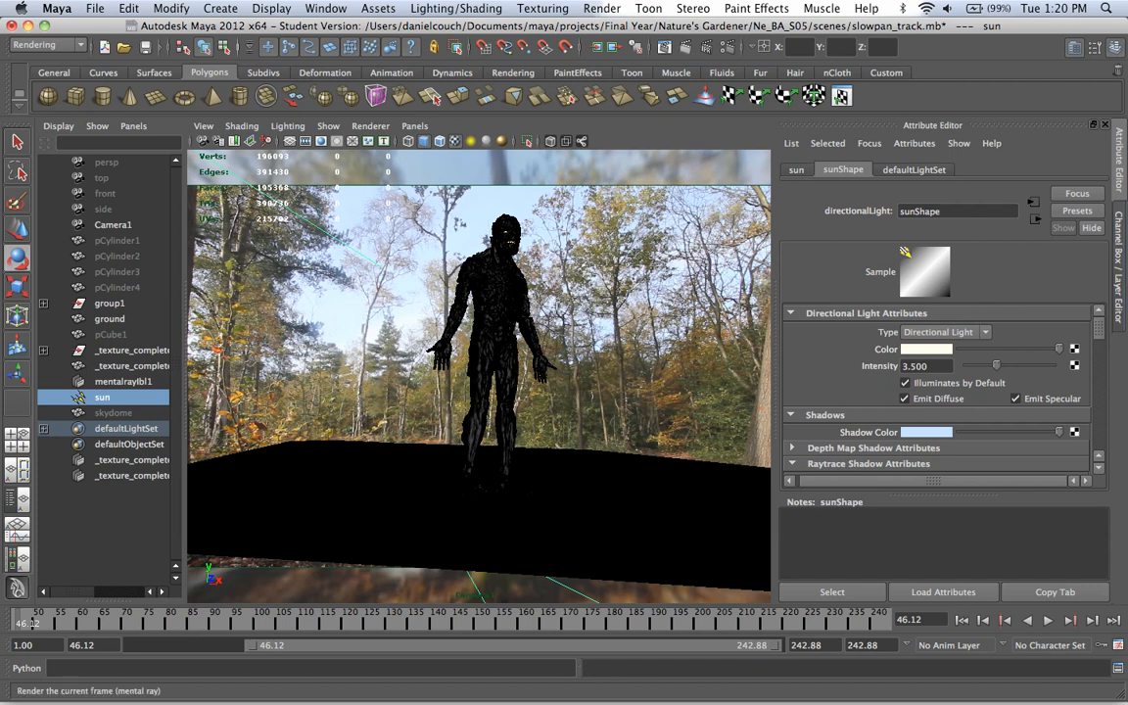
left_click(596, 47)
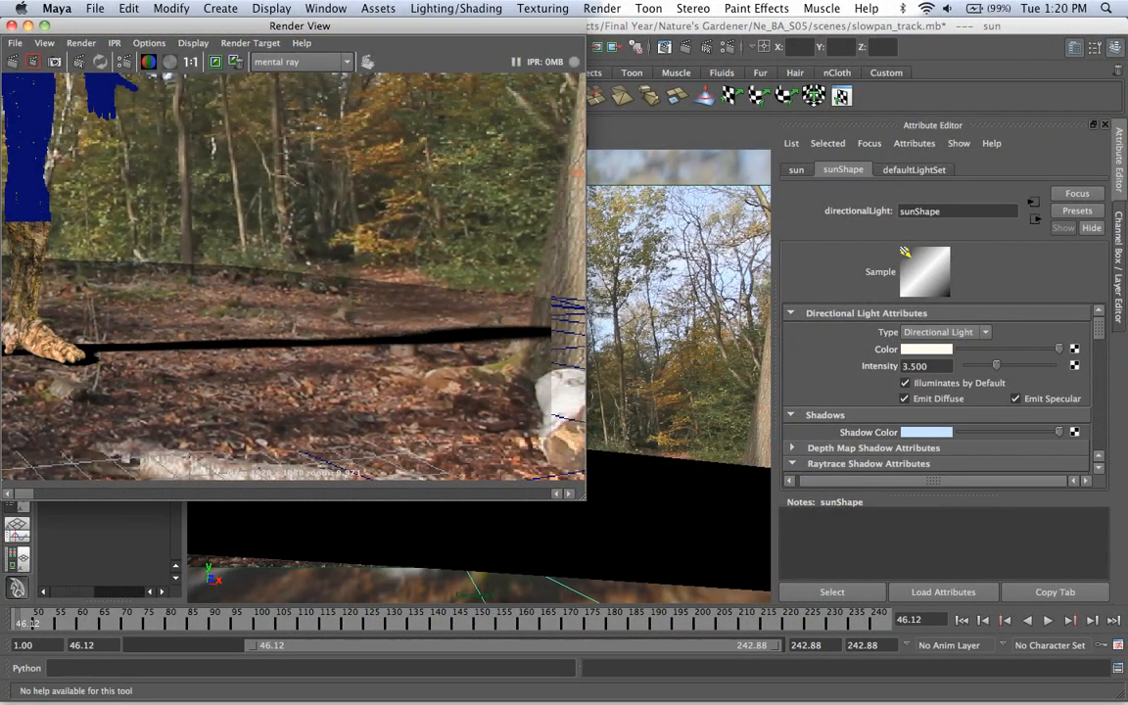
left_click(45, 27)
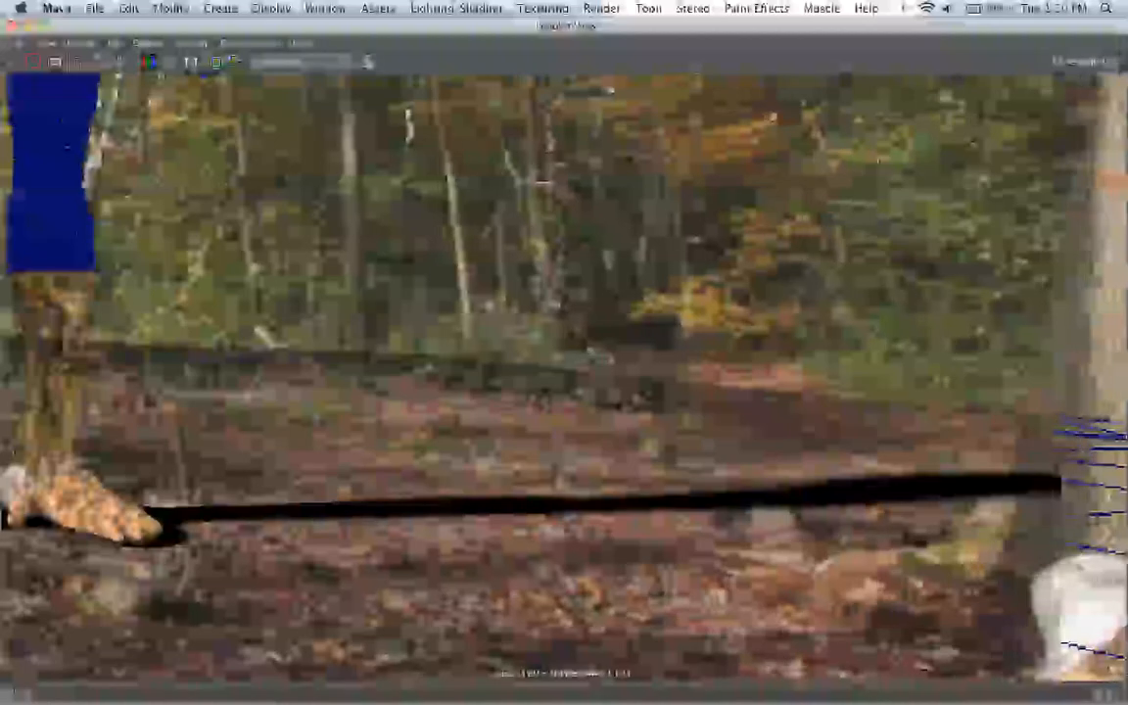
left_click(191, 62)
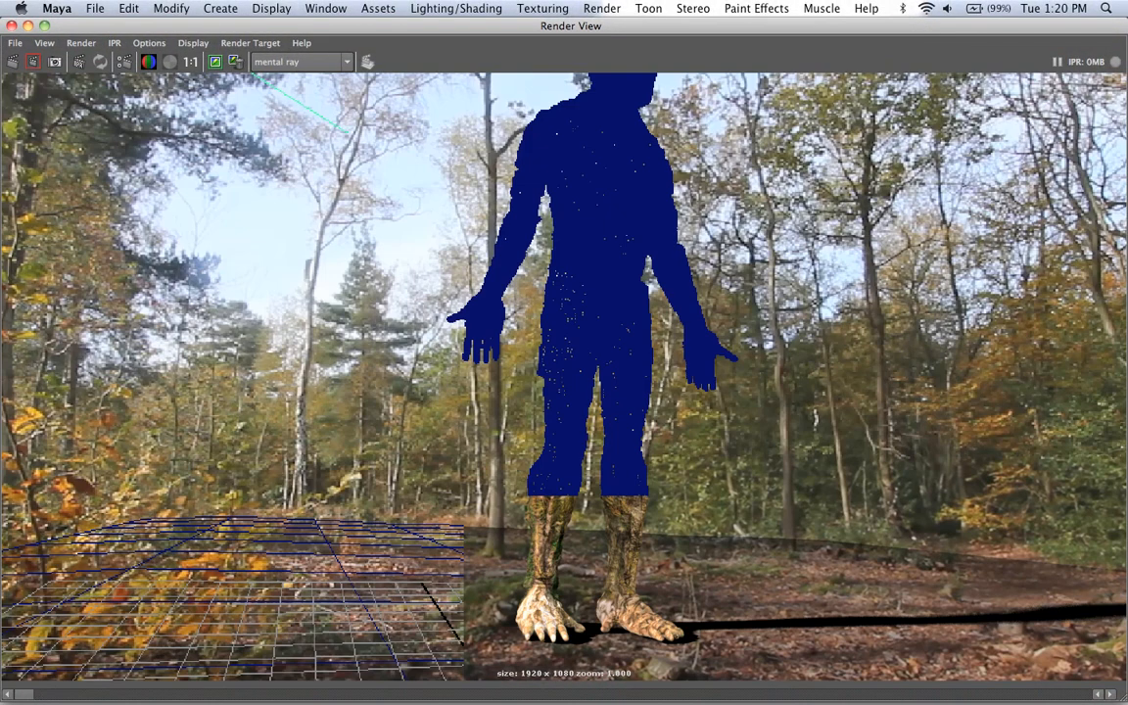
scroll(563, 376, "down", 2)
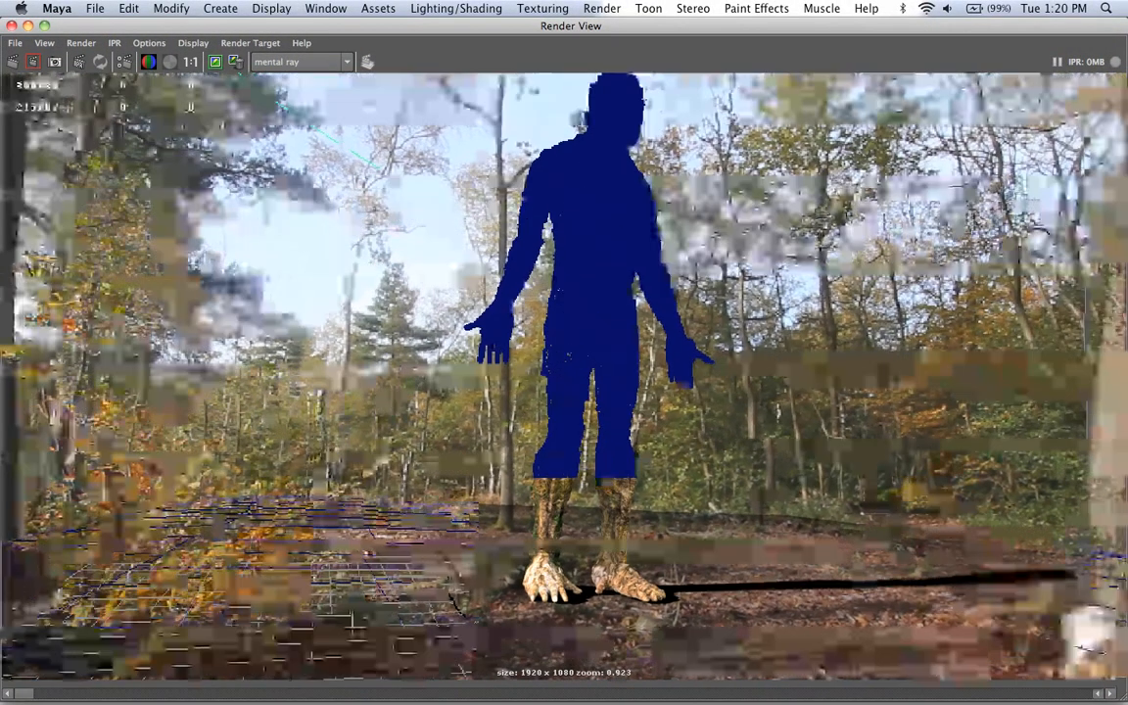
scroll(564, 376, "down", 4)
scroll(563, 376, "up", 1)
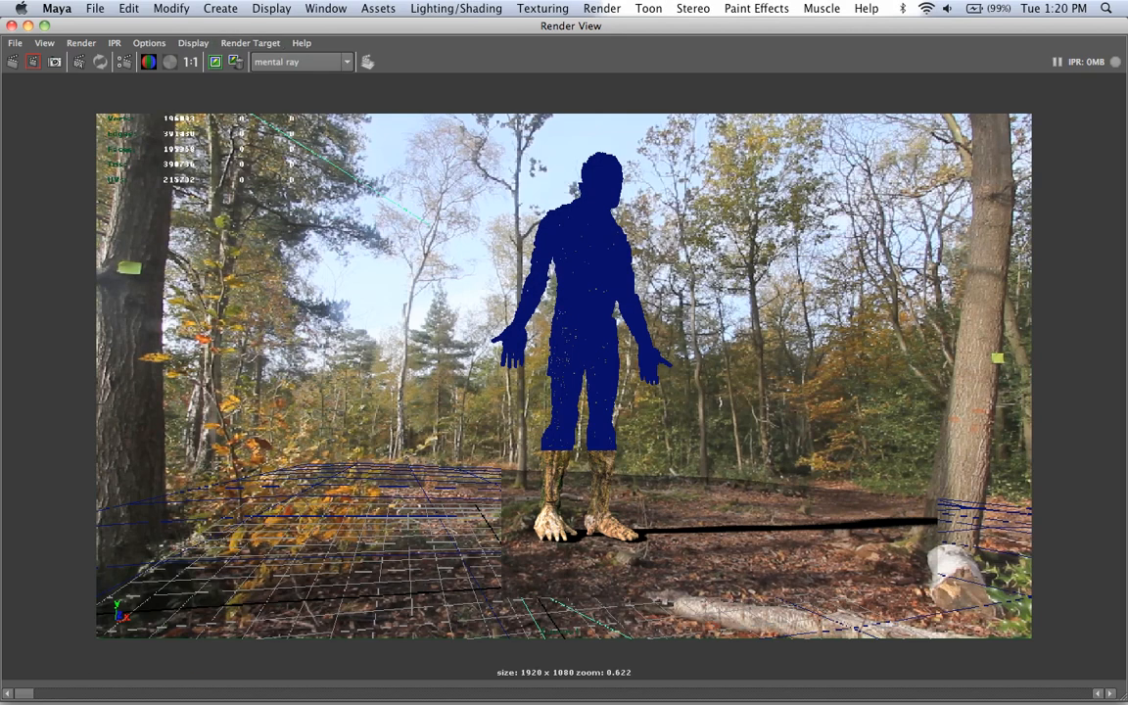
left_click(191, 62)
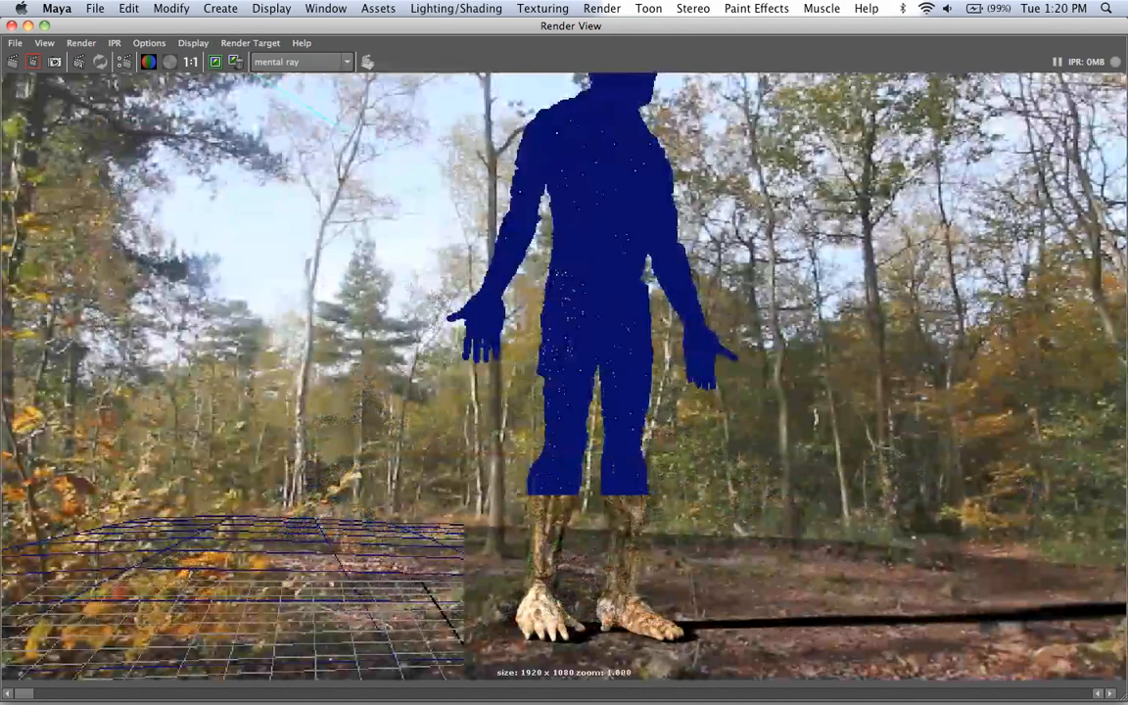
scroll(564, 376, "down", 5)
scroll(564, 376, "up", 1)
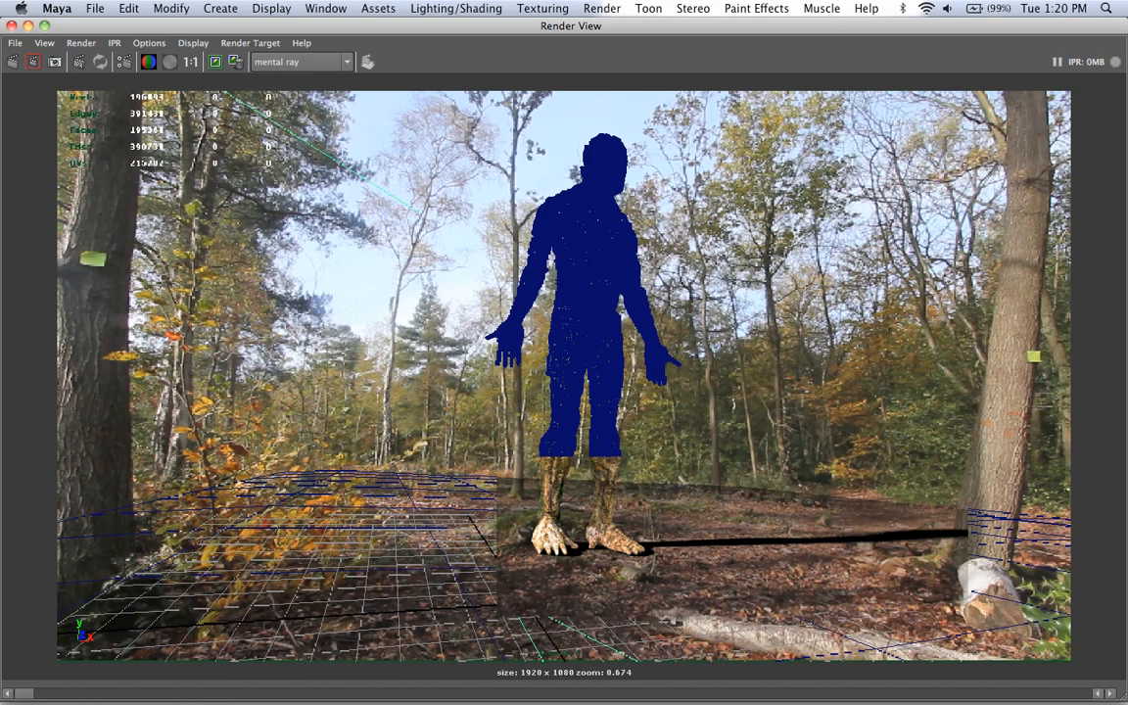
- Render the full current frame through Camera1 with mental ray
left_click(193, 43)
mouse_move(250, 43)
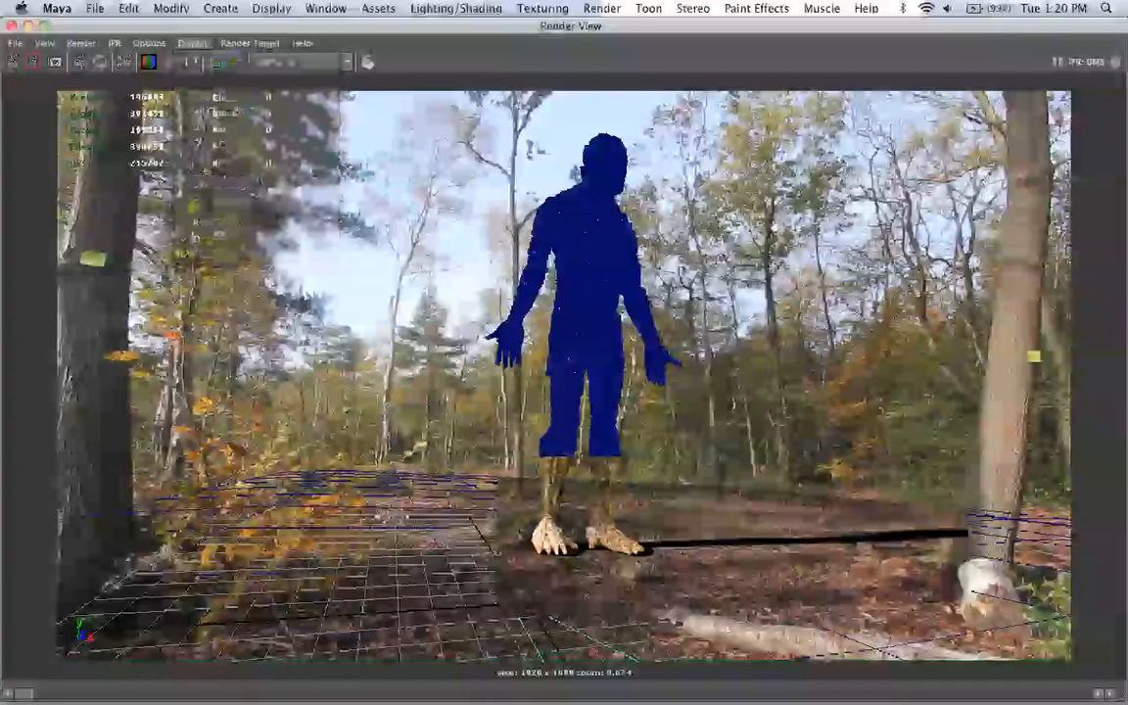
mouse_move(149, 43)
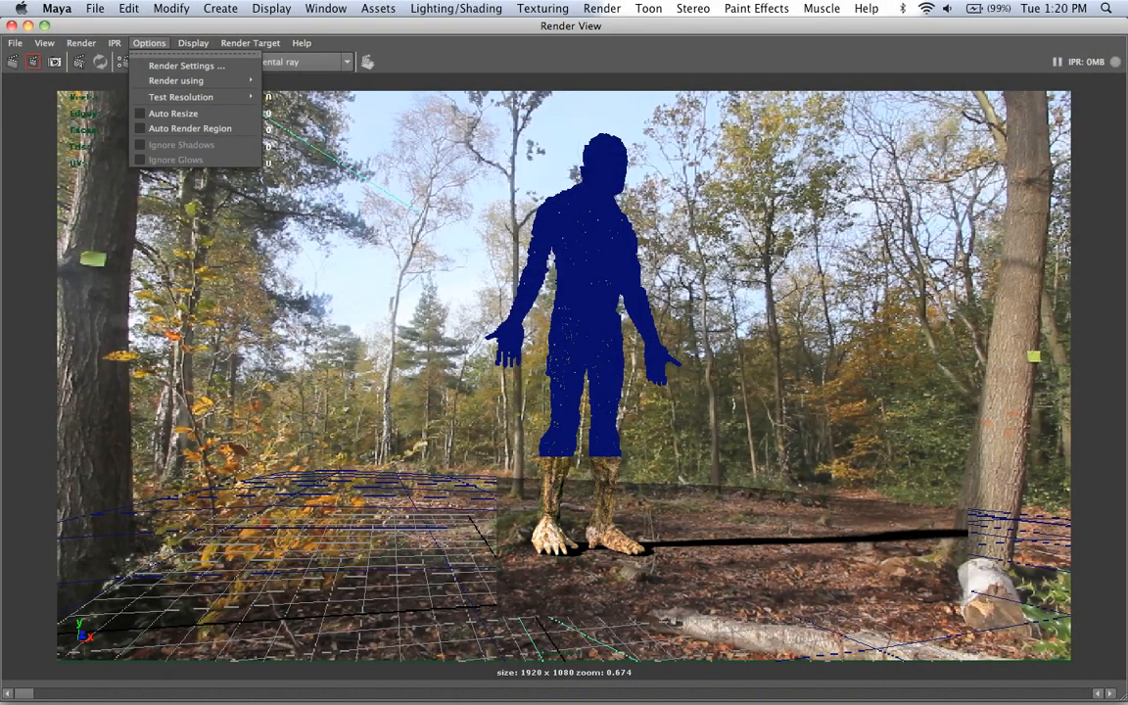
mouse_move(81, 43)
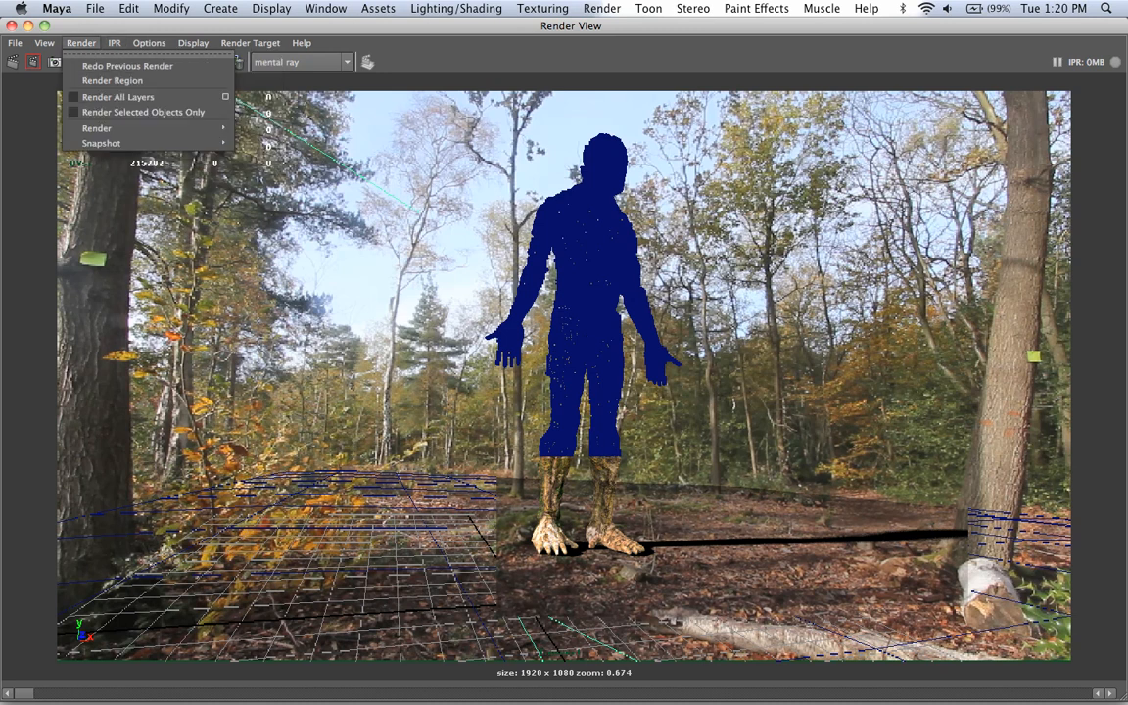
mouse_move(137, 128)
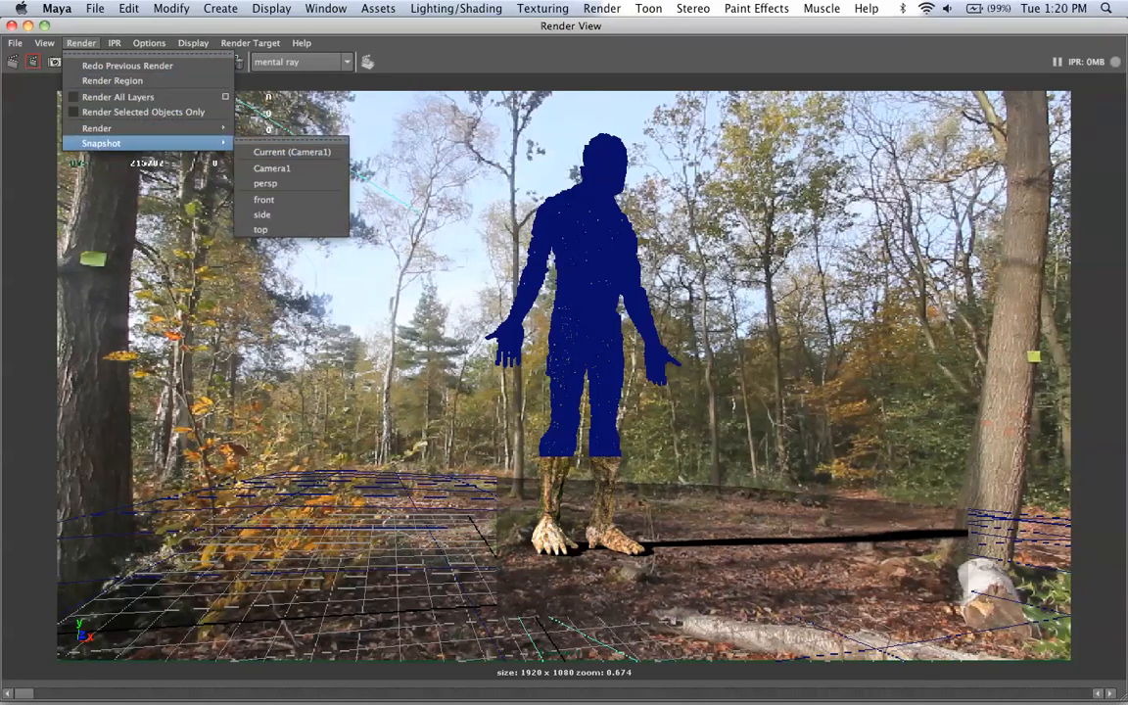
left_click(292, 138)
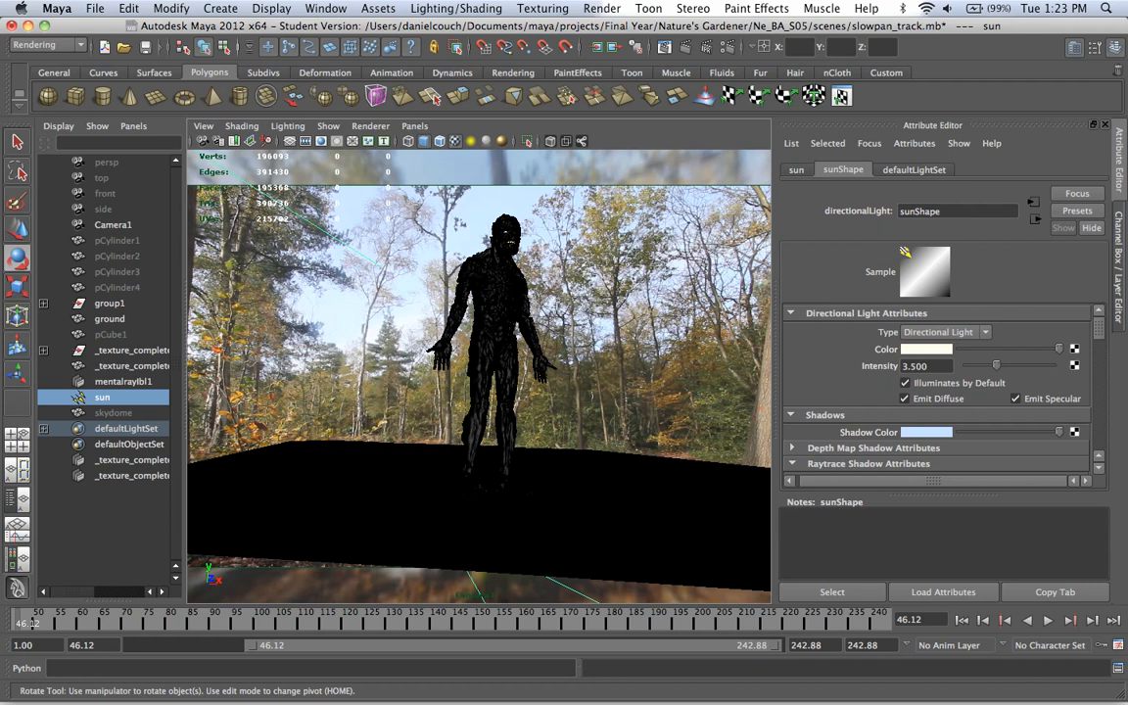
- Create a new empty render layer and name it colour
key("ctrl+a")
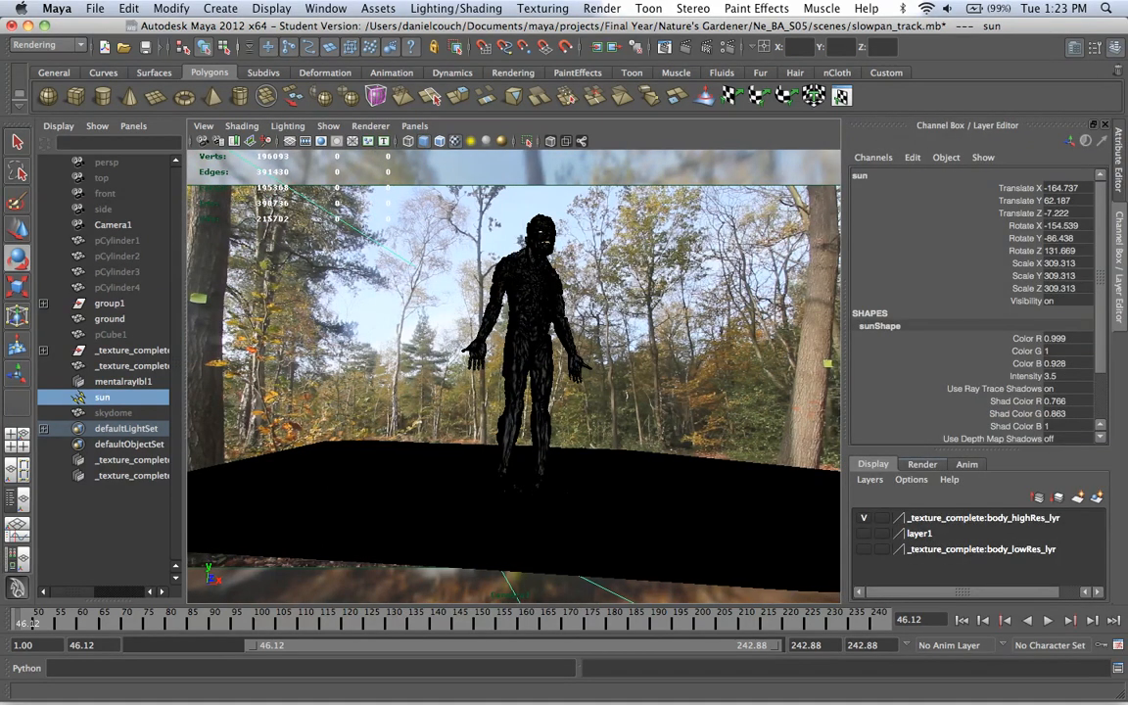
left_click(922, 465)
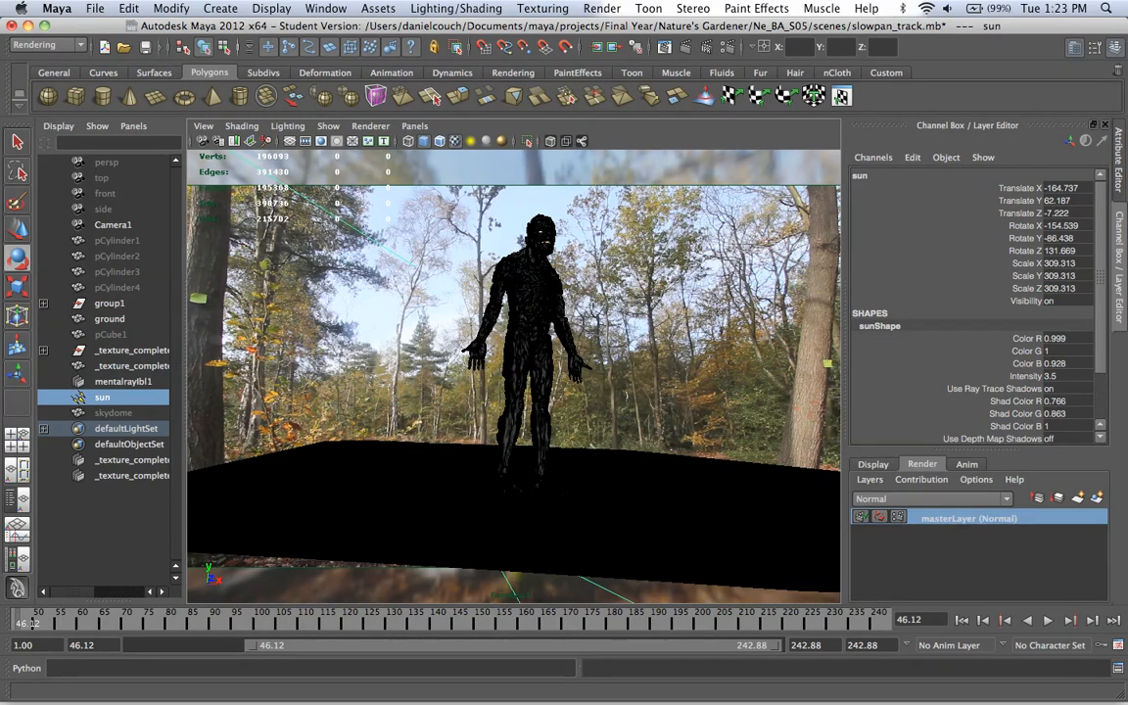
left_click(1078, 497)
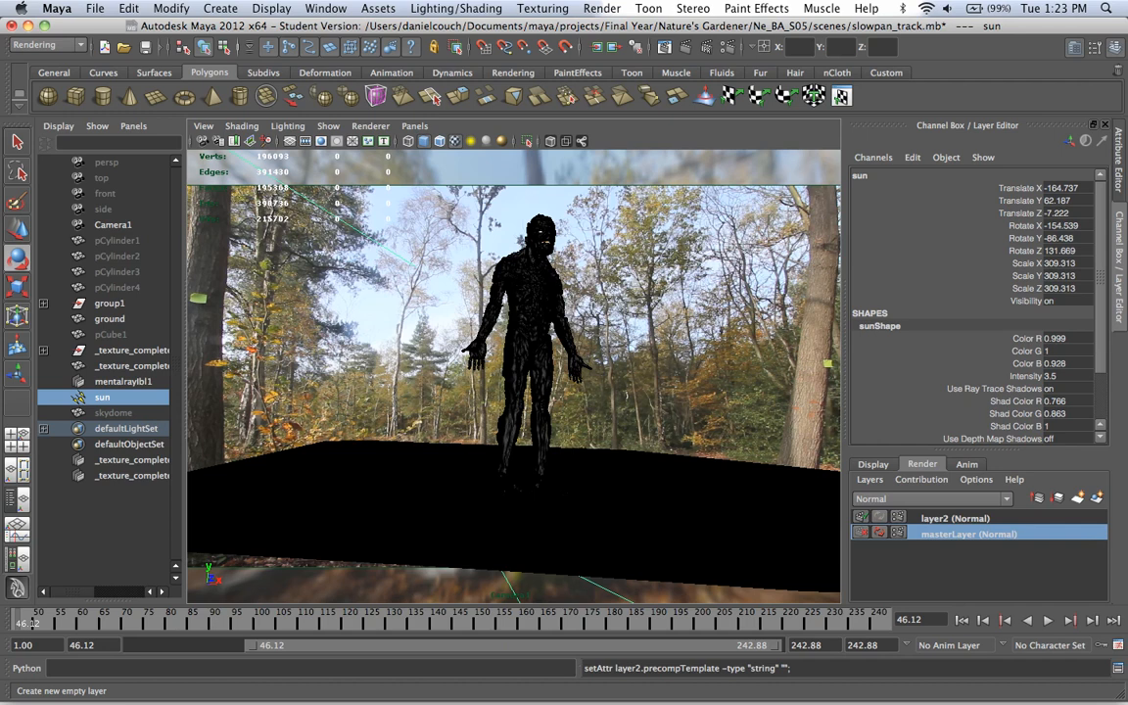
double_click(935, 517)
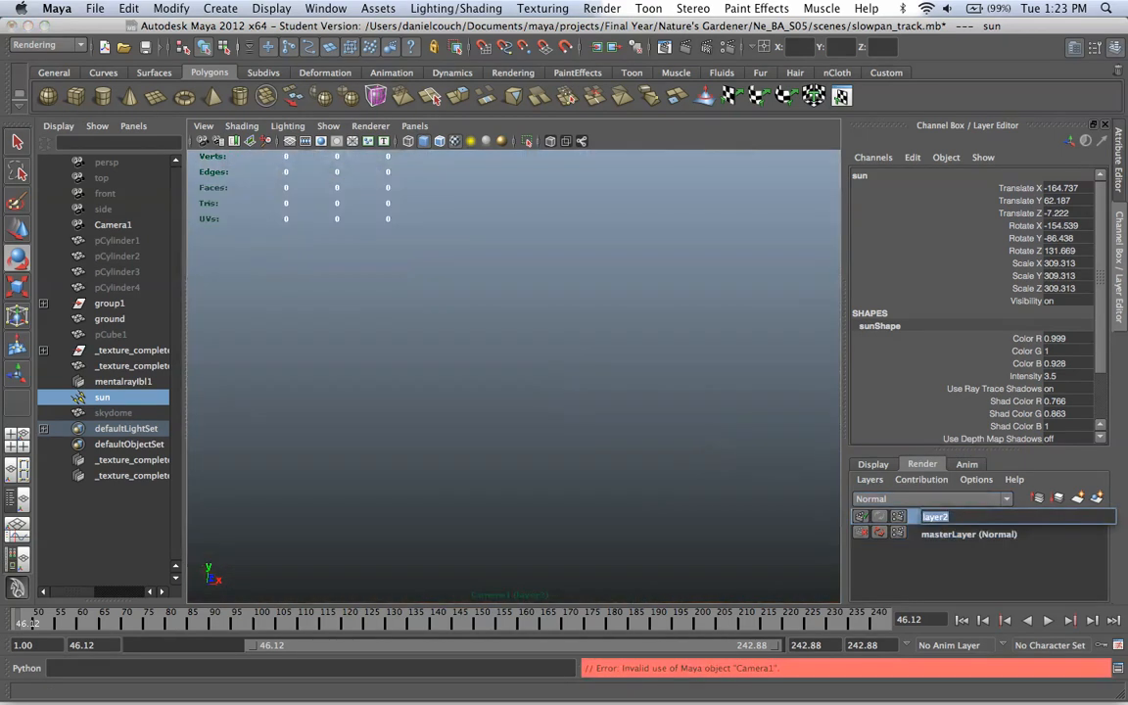
type("colour")
key("Return")
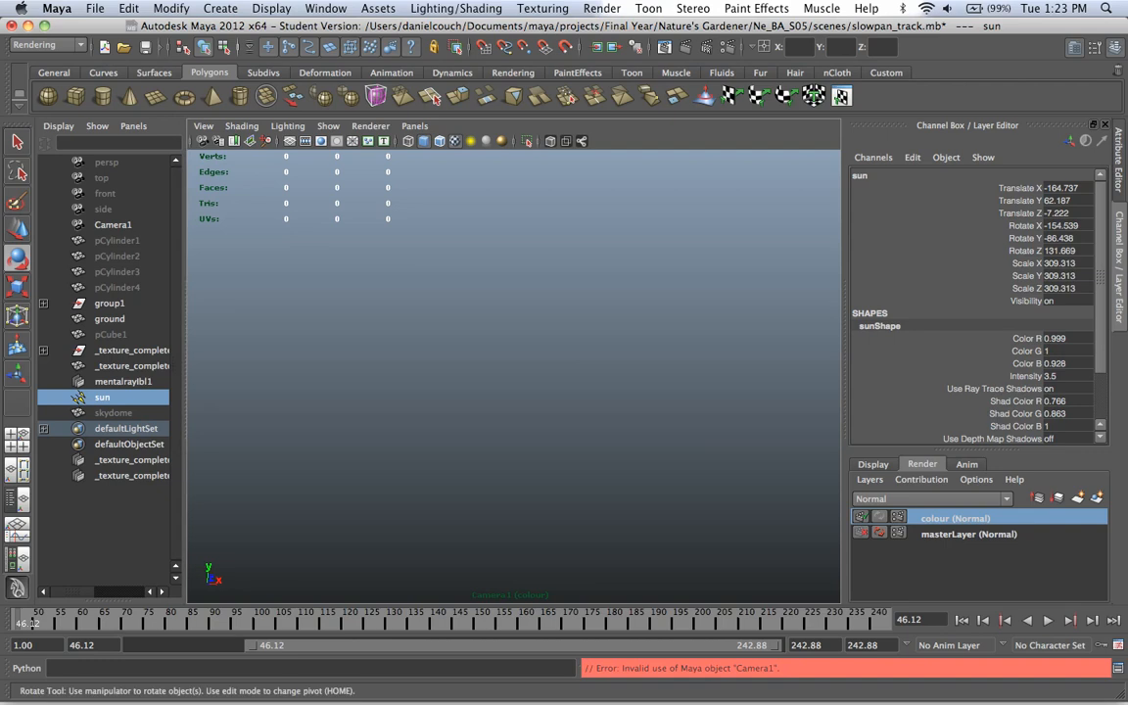
- Set the Anti-aliasing Contrast of the masterLayer to 0.5 in the mental ray quality settings
left_click(968, 535)
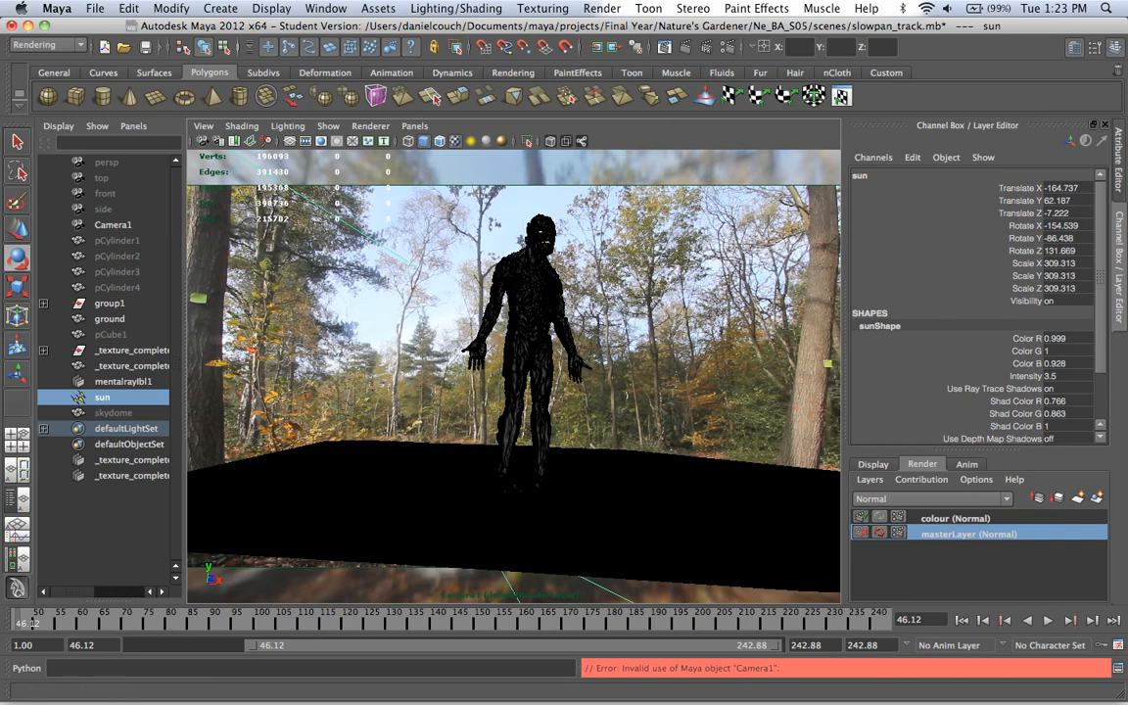
left_click(733, 47)
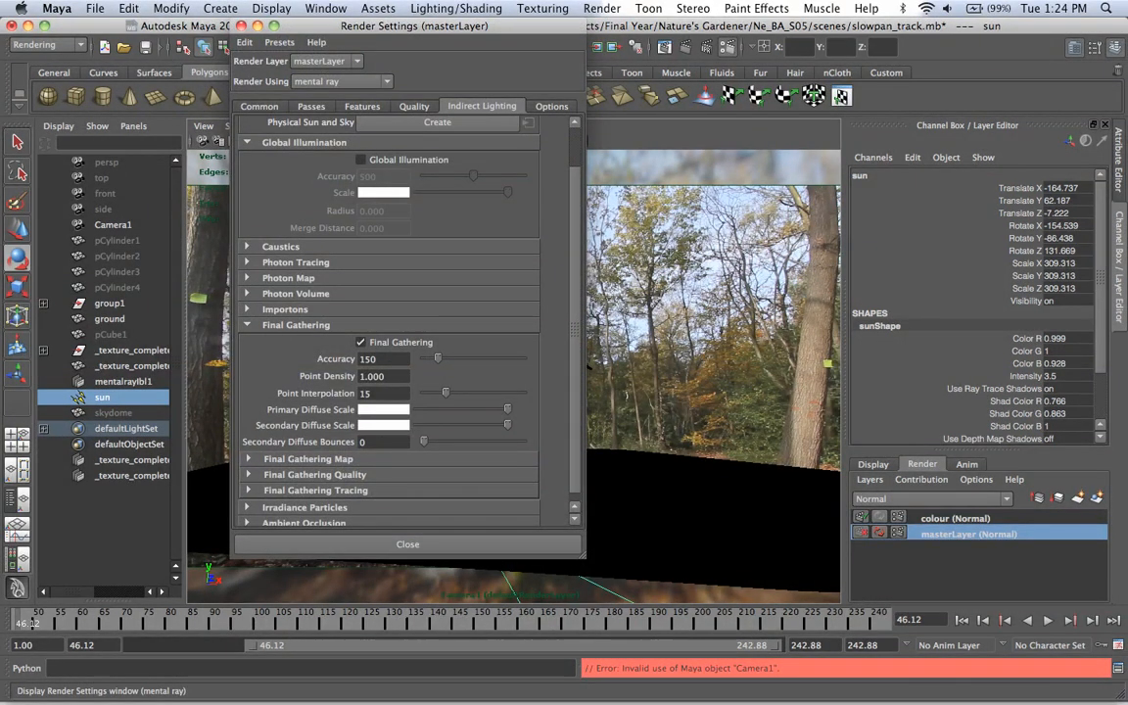
left_click(414, 107)
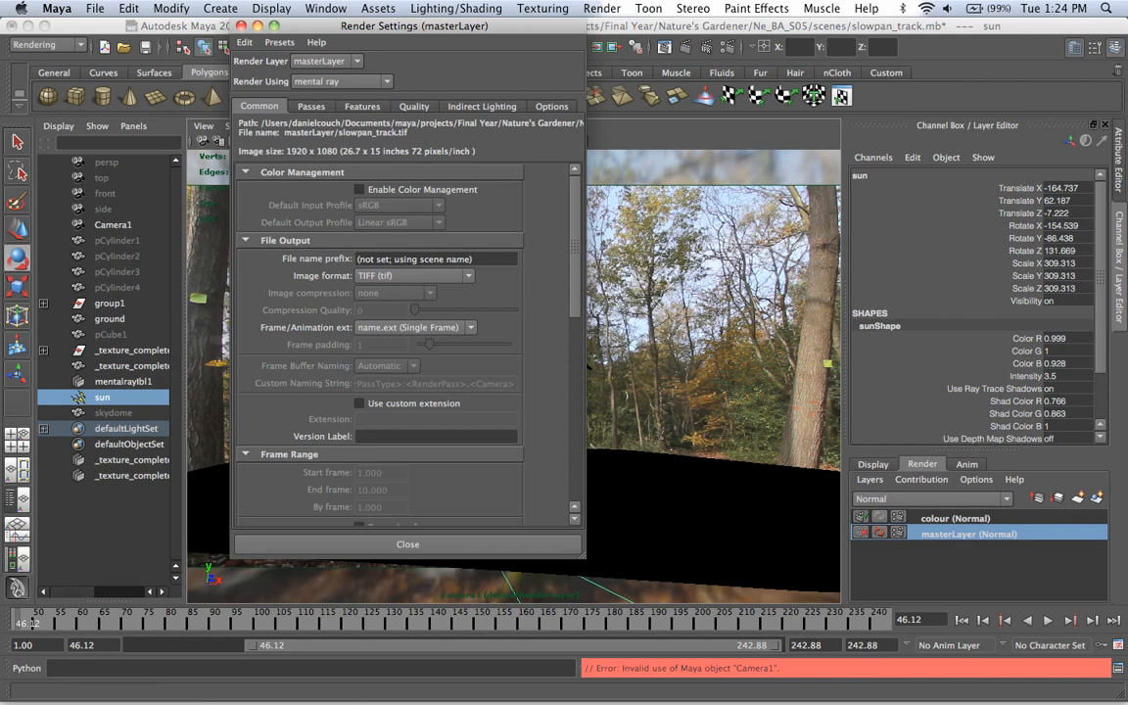
scroll(403, 345, "down", 10)
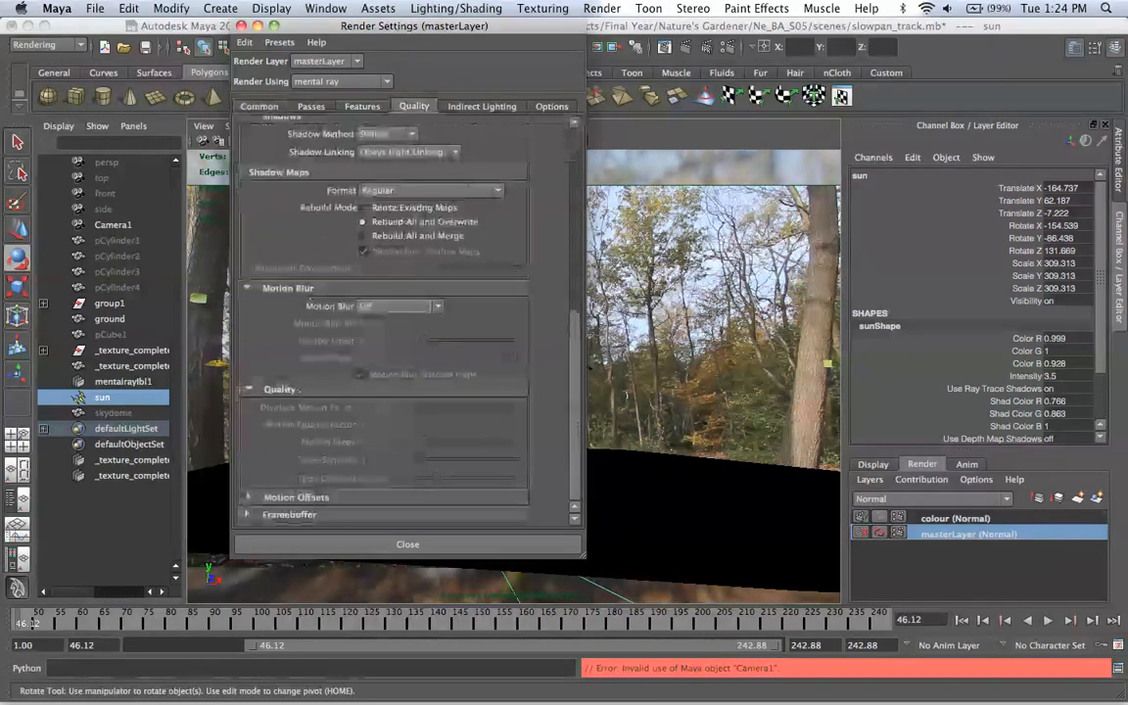
scroll(311, 301, "up", 10)
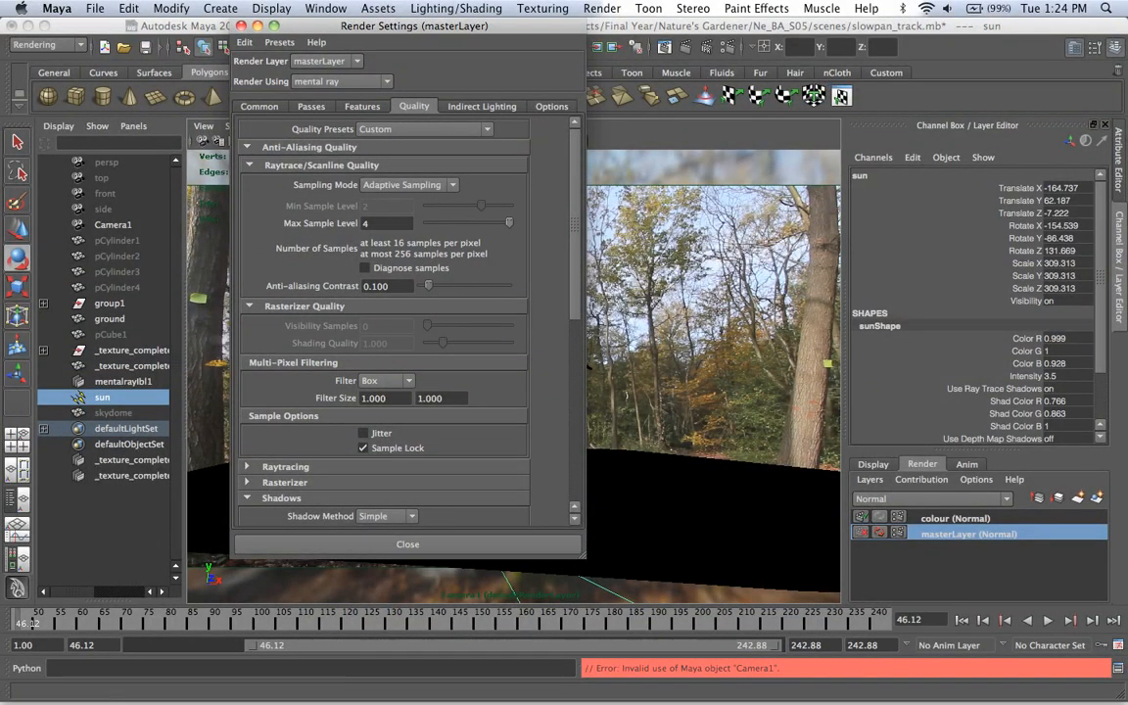
left_click_drag(390, 286, 376, 285)
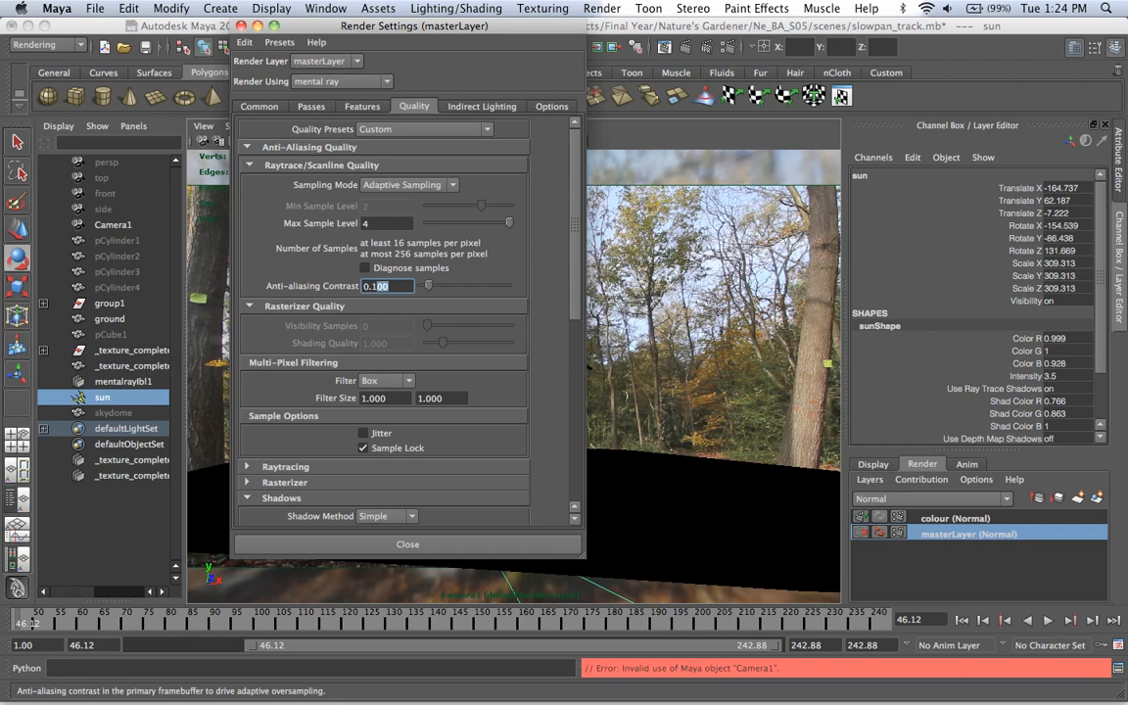
type("5")
key("Return")
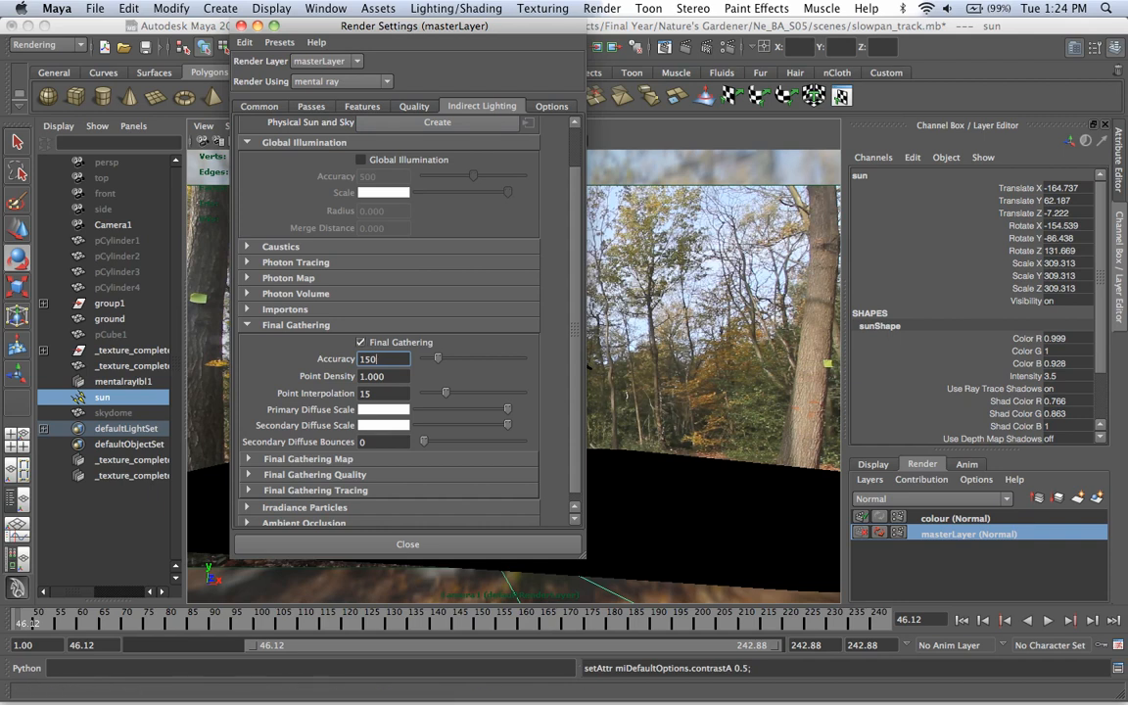
left_click(407, 544)
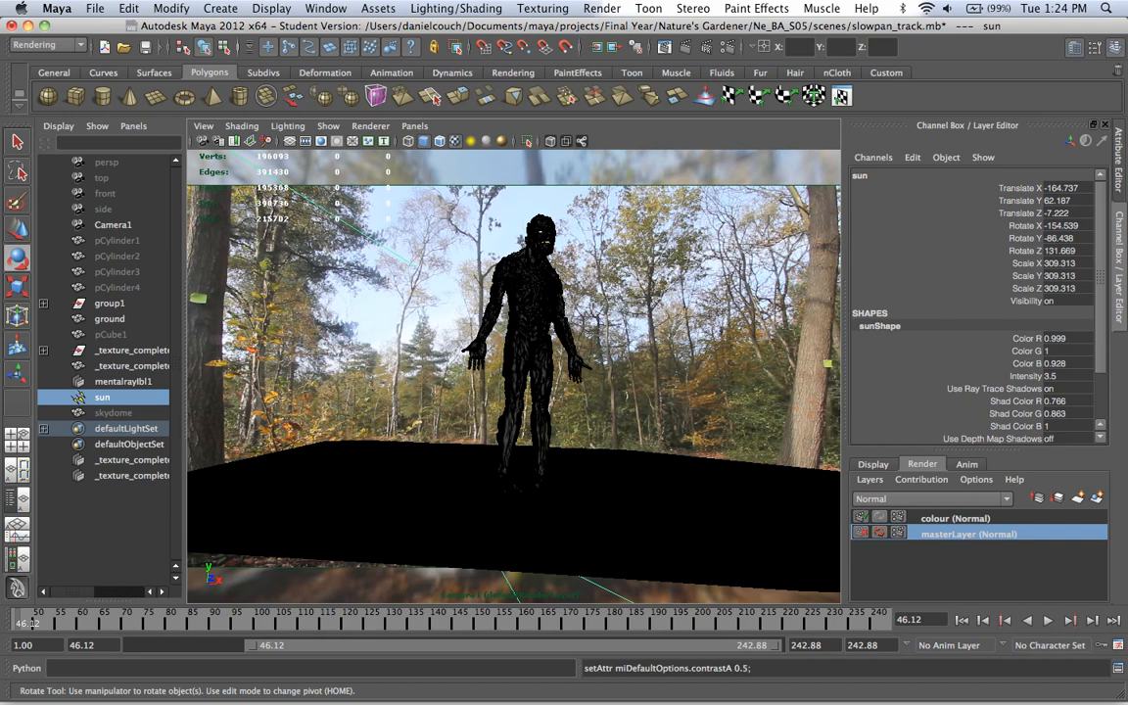
- Add the sun, mentalrayIbl1 and the two adjacent _texture_complete creature nodes to the colour render layer
left_click(956, 519)
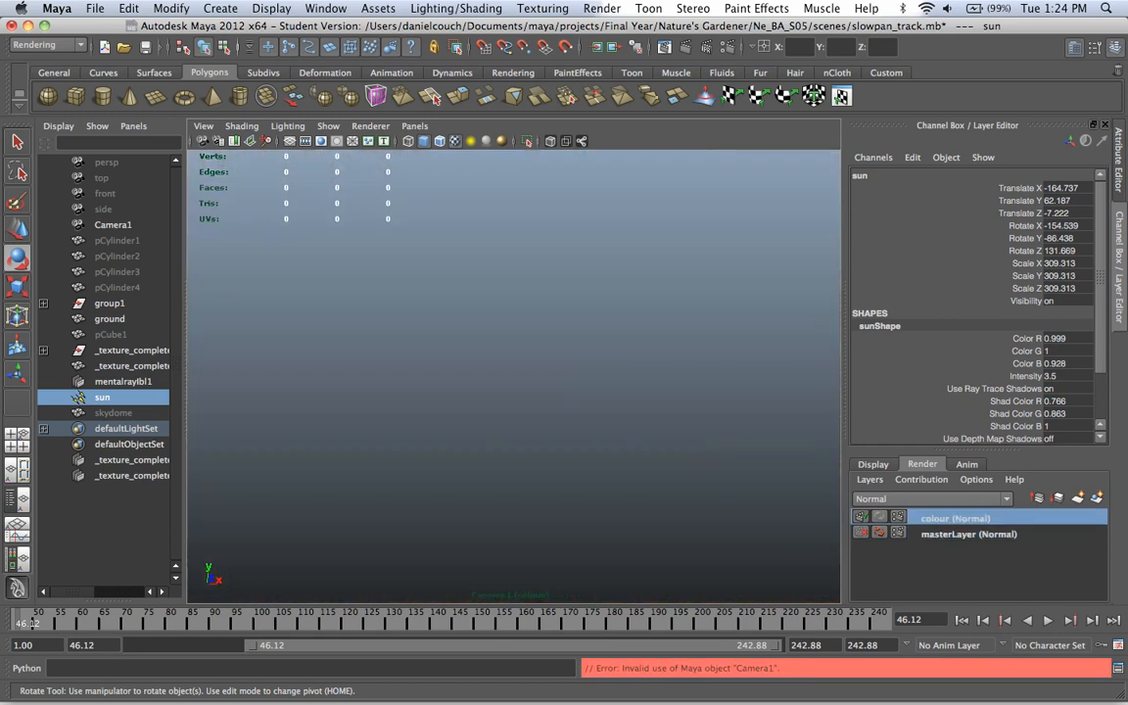
left_click(968, 535)
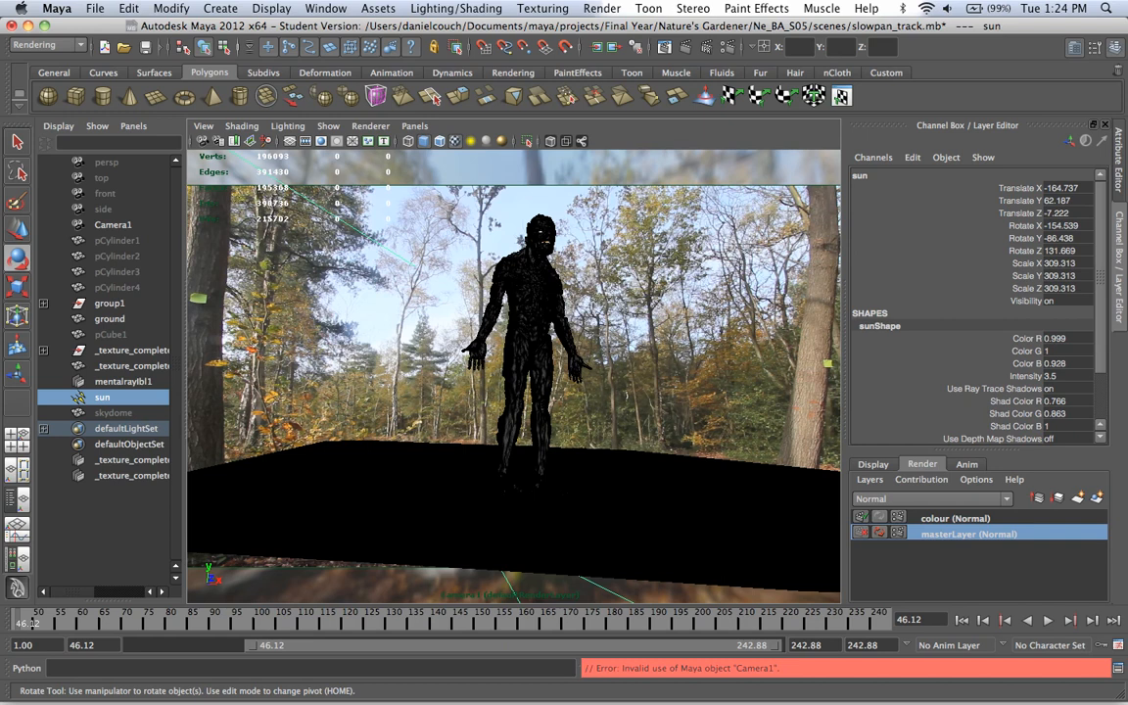
left_click(123, 382, "super")
left_click(130, 366, "super")
left_click(130, 351, "super")
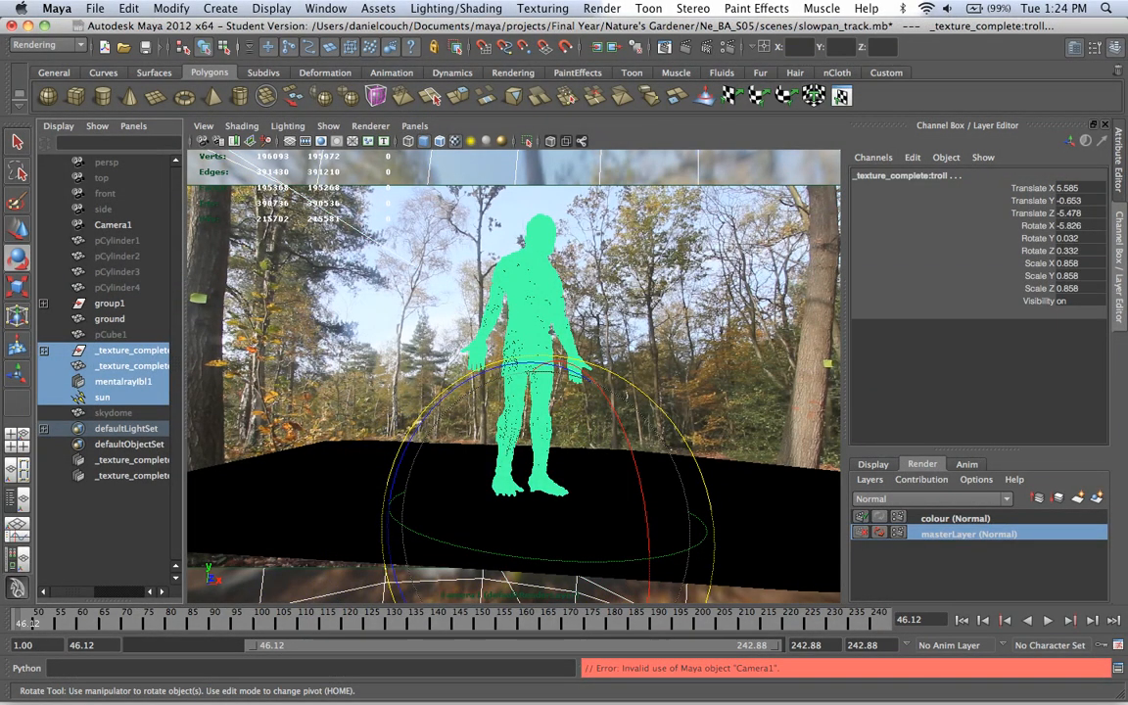
right_click(923, 518)
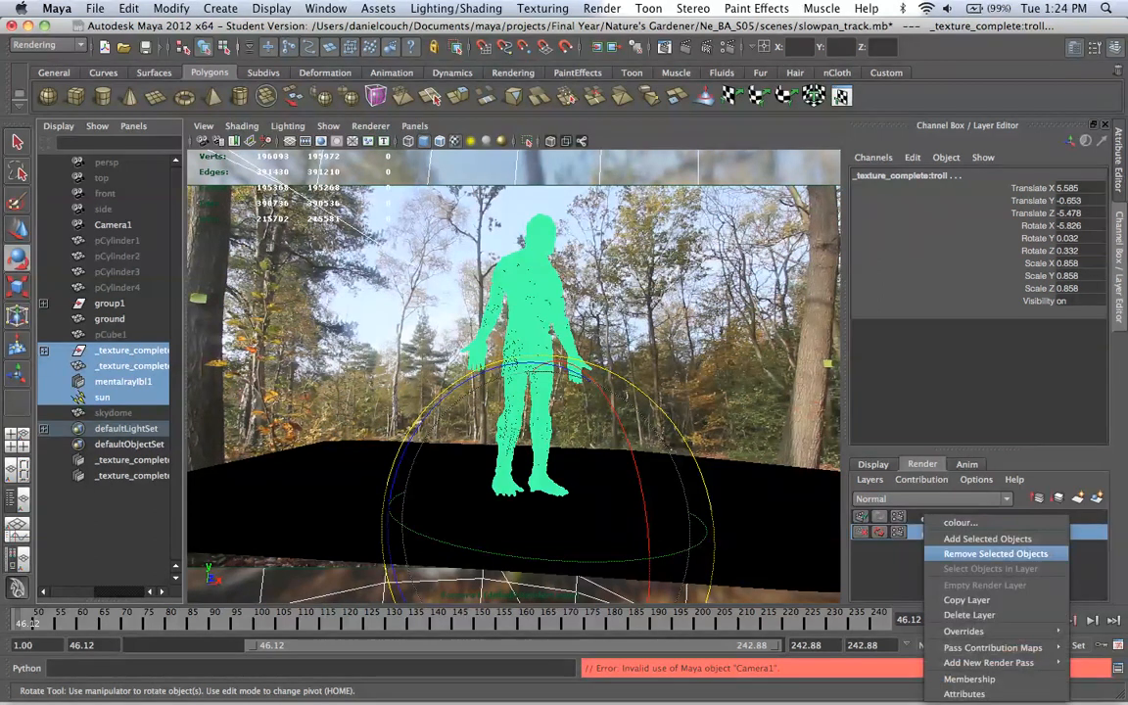
left_click(987, 538)
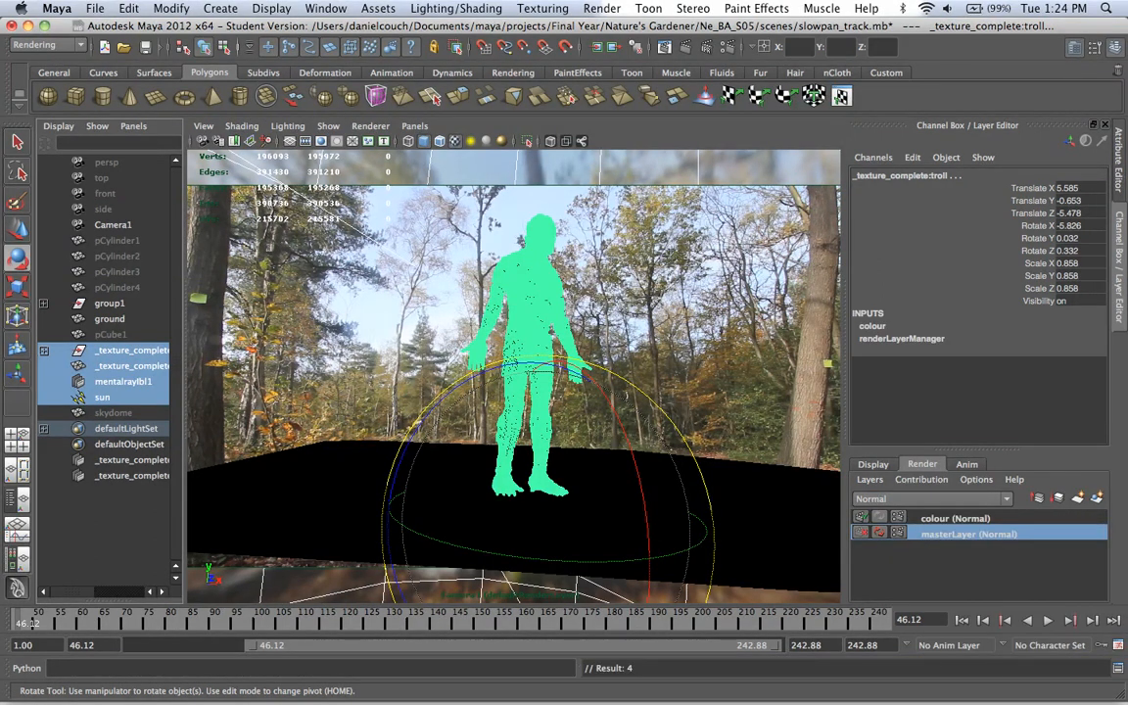
- For the colour render layer, select Camera Depth, Diffuse, Indirect and Specular as the render passes to create
left_click(955, 518)
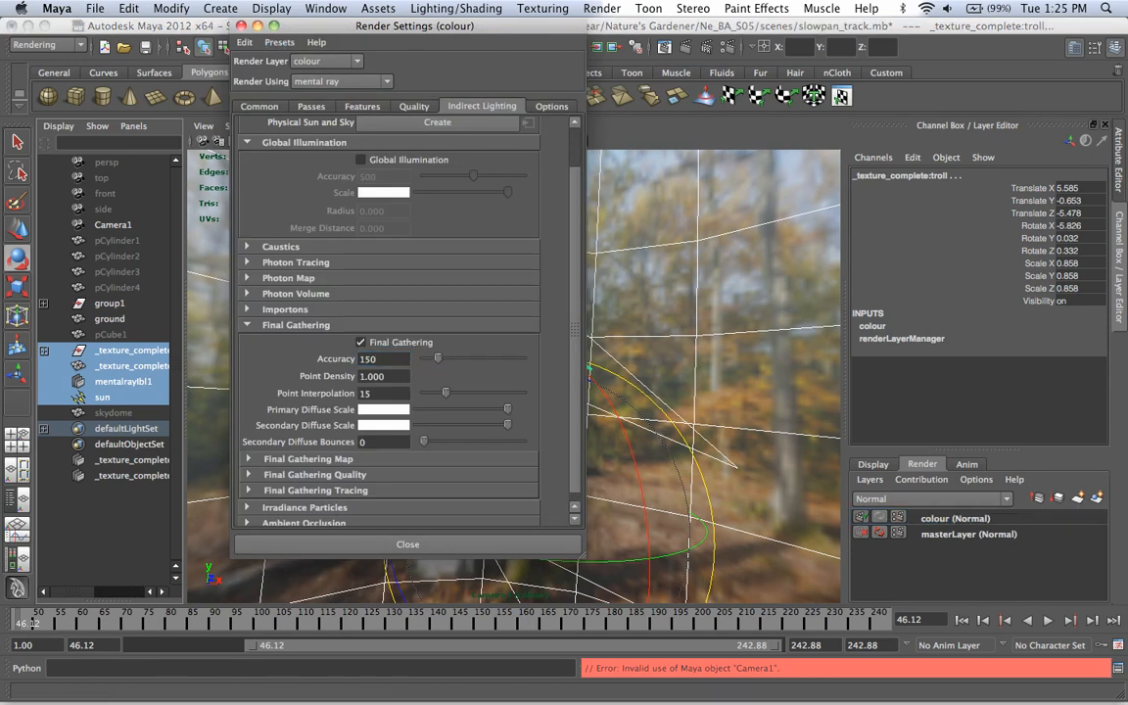
left_click(311, 106)
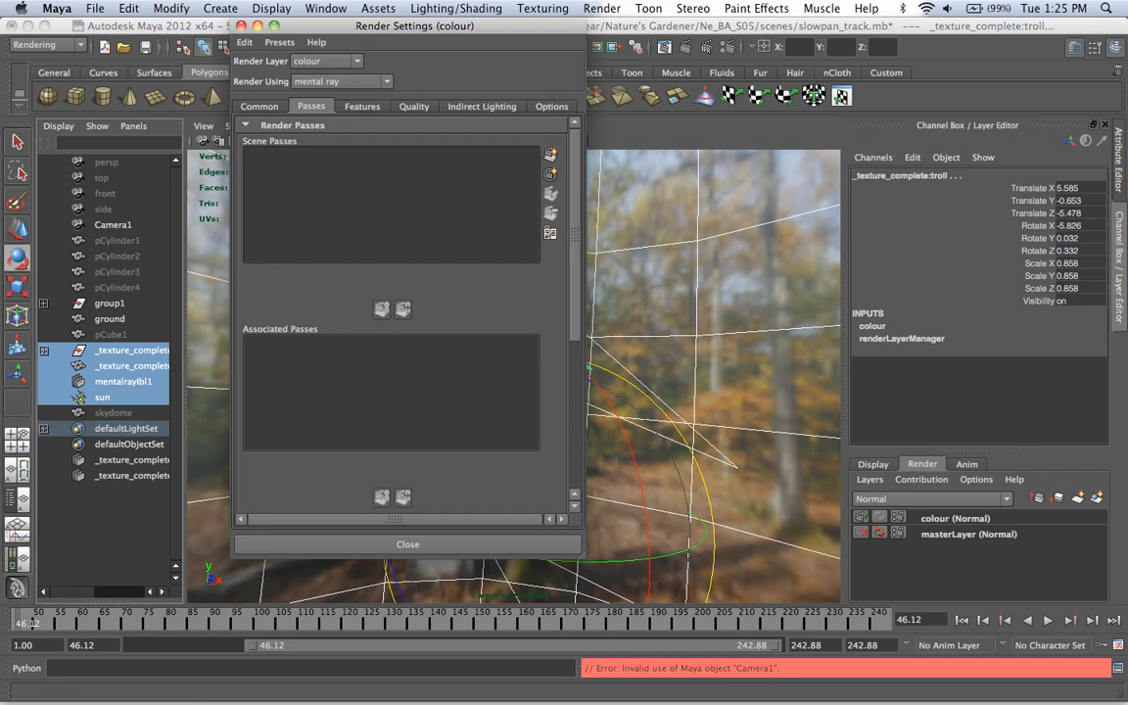
left_click(550, 154)
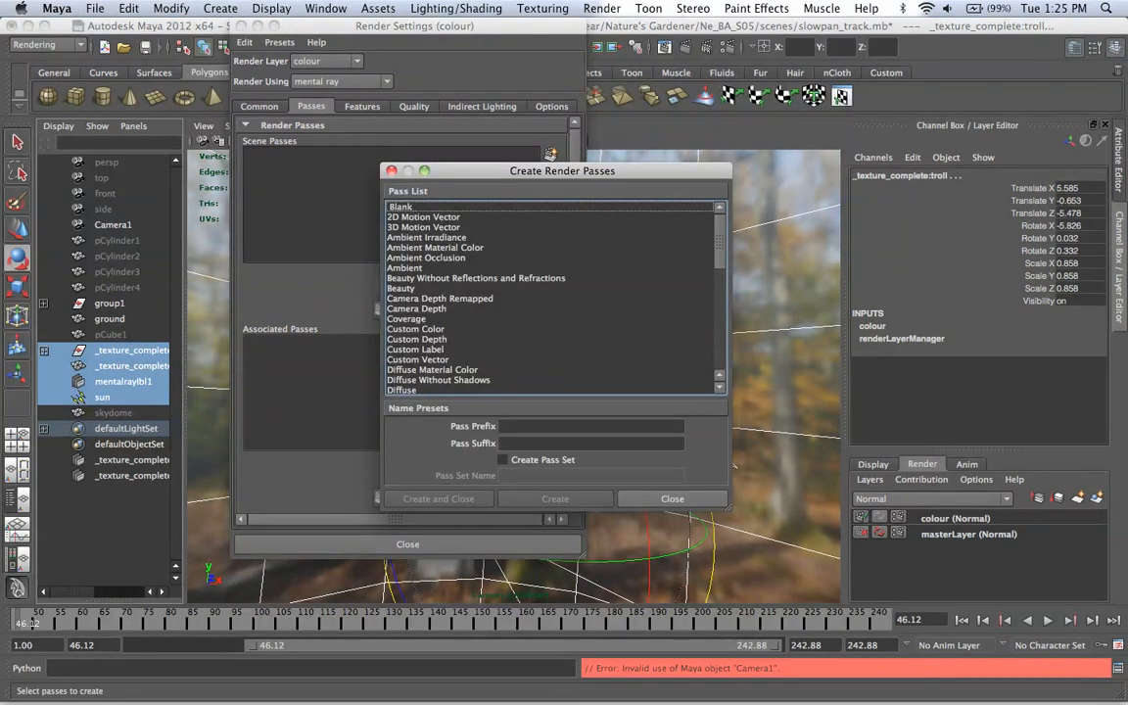
left_click(417, 308)
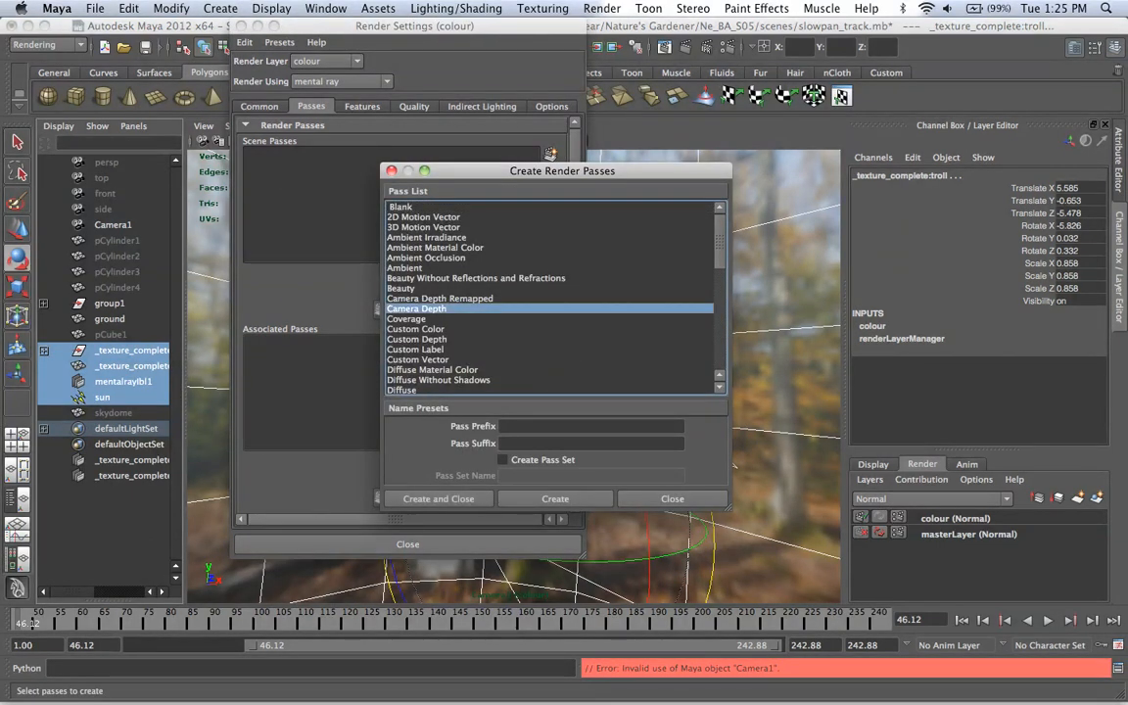
scroll(550, 299, "down", 2)
left_click(401, 328, "super")
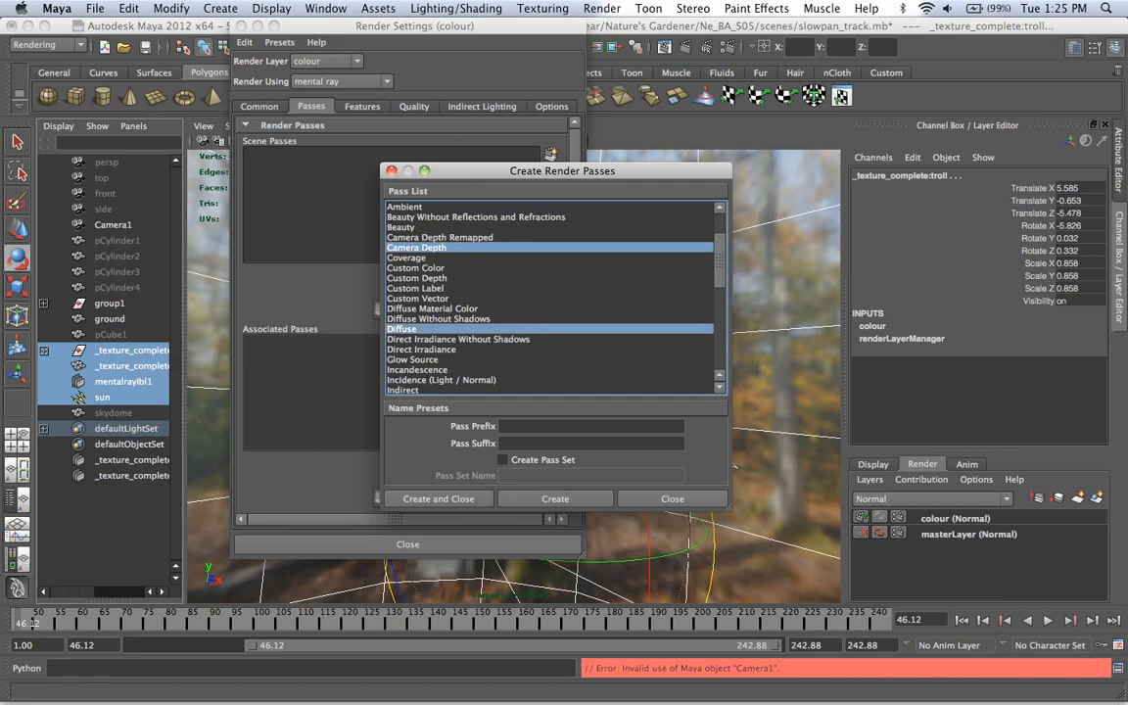
left_click(403, 390, "super")
scroll(550, 299, "down", 6)
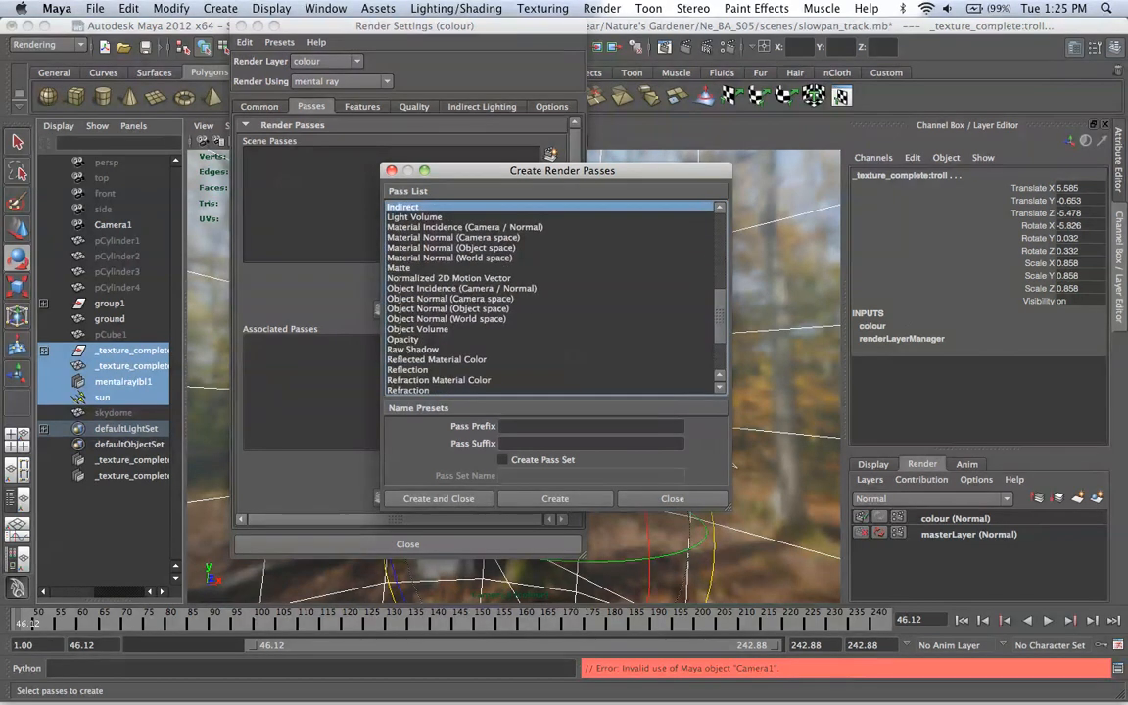
scroll(550, 299, "down", 3)
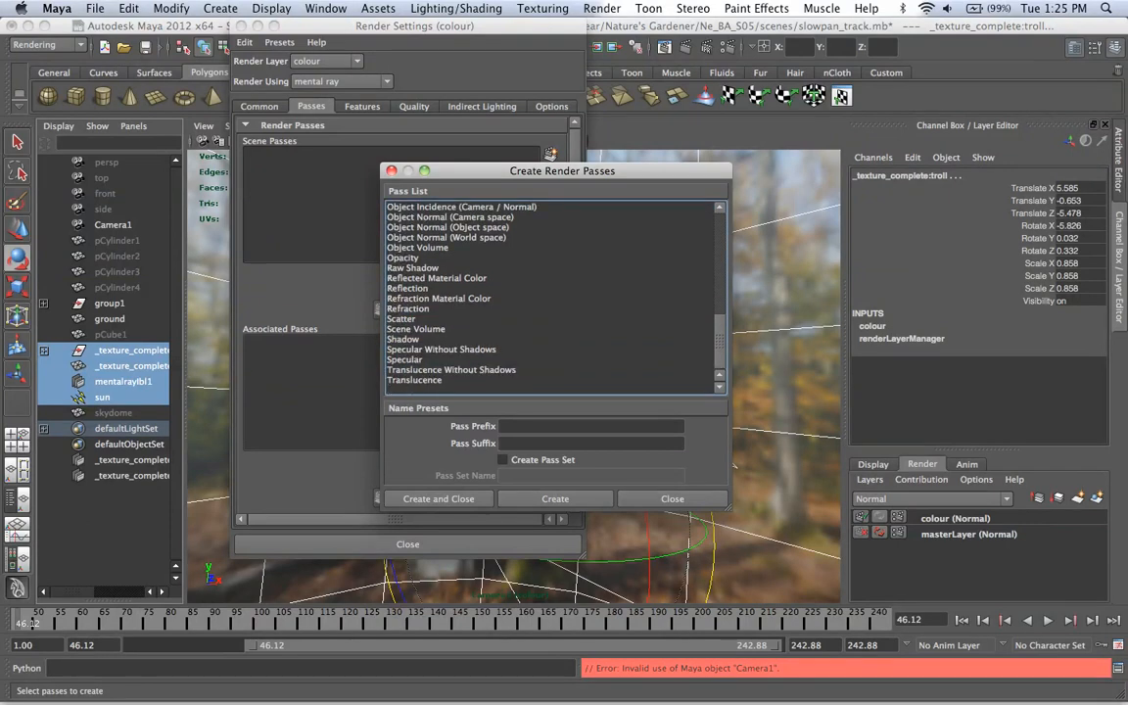
left_click(405, 359, "super")
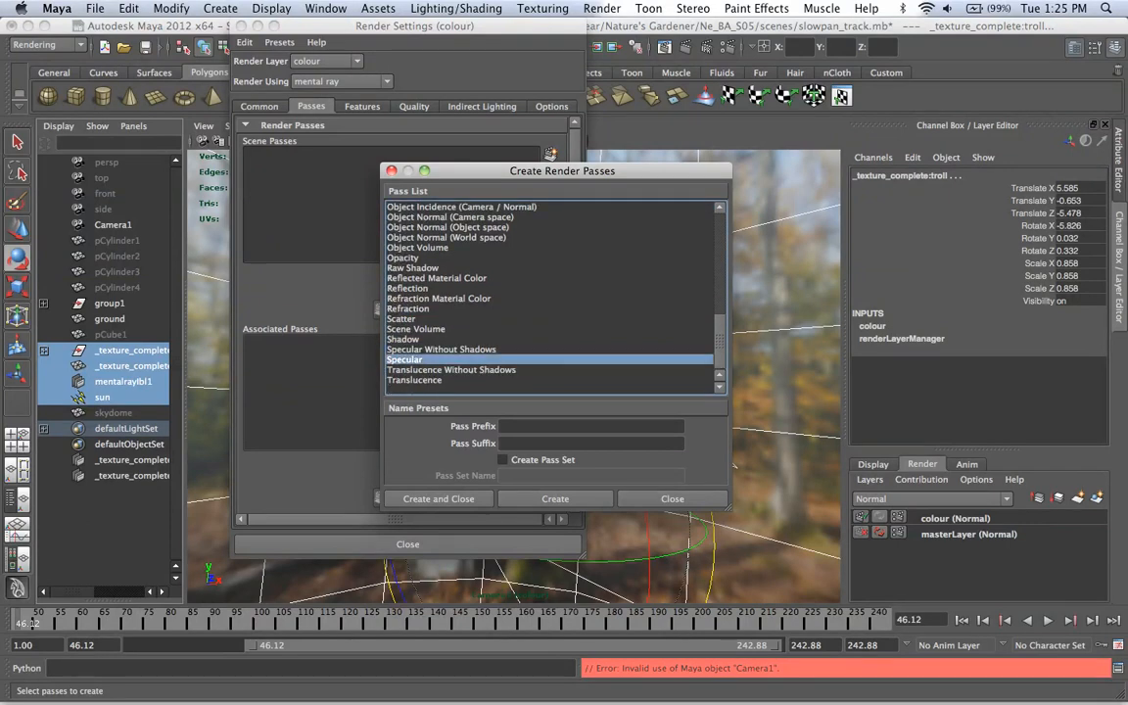
- Create the selected render passes together with Diffuse Without Shadows and associate them all with the colour layer
scroll(551, 299, "up", 10)
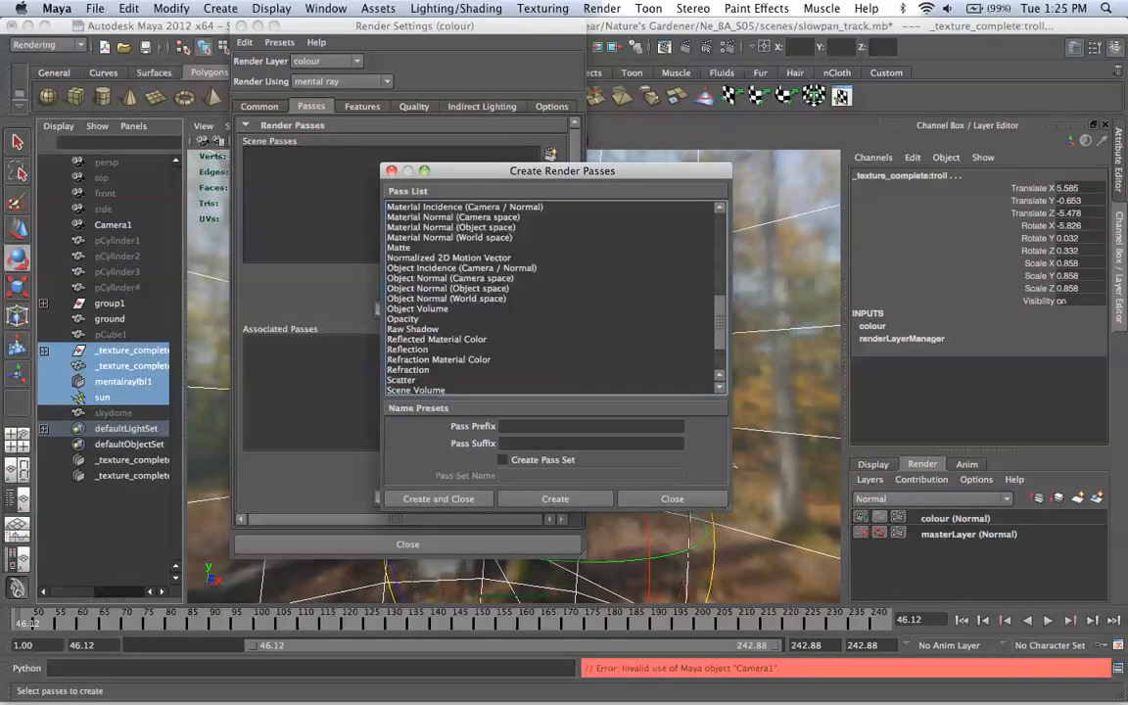
scroll(550, 298, "up", 2)
scroll(550, 299, "down", 7)
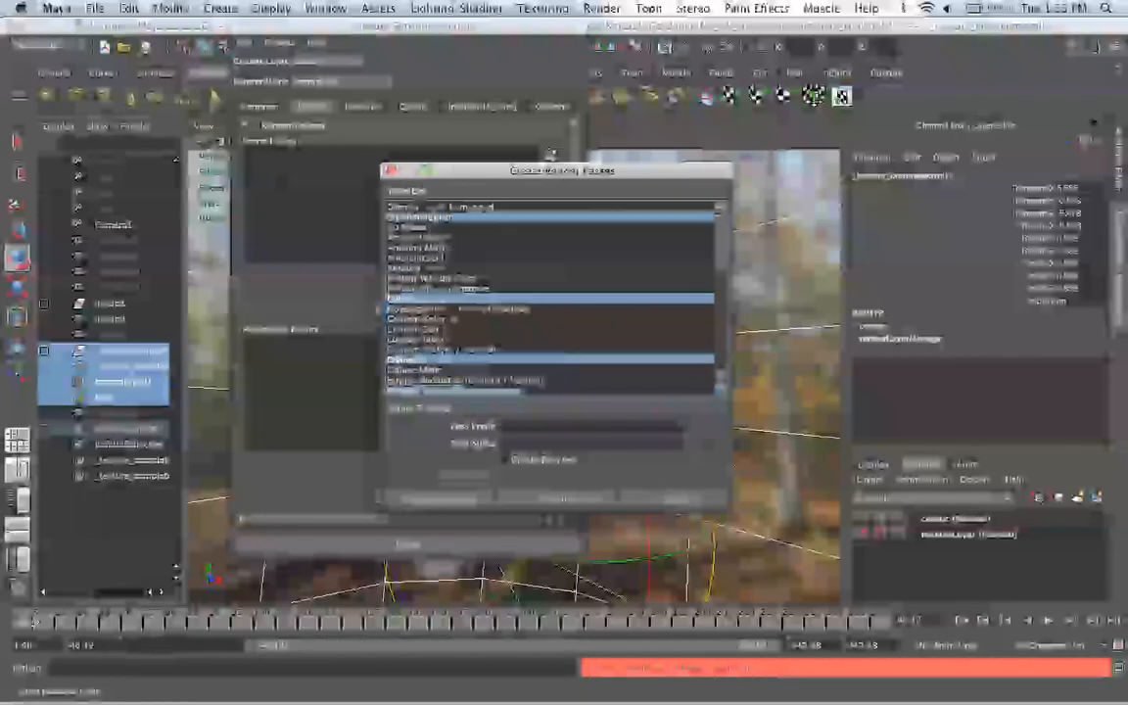
scroll(550, 299, "down", 4)
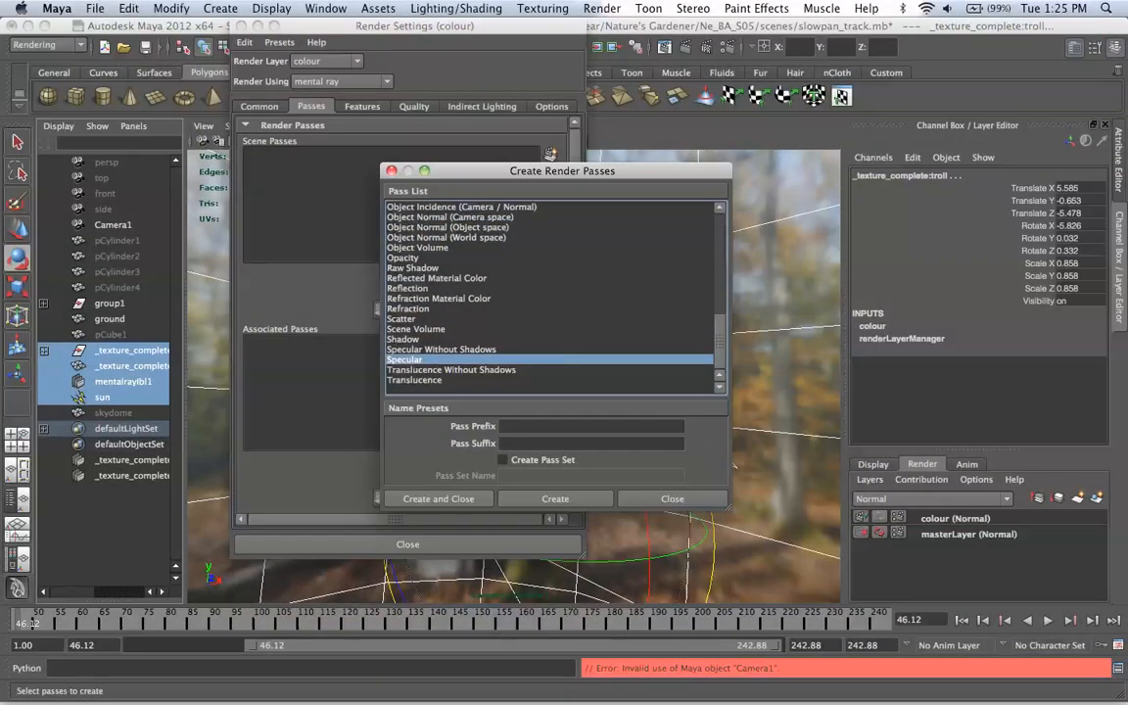
scroll(550, 299, "up", 10)
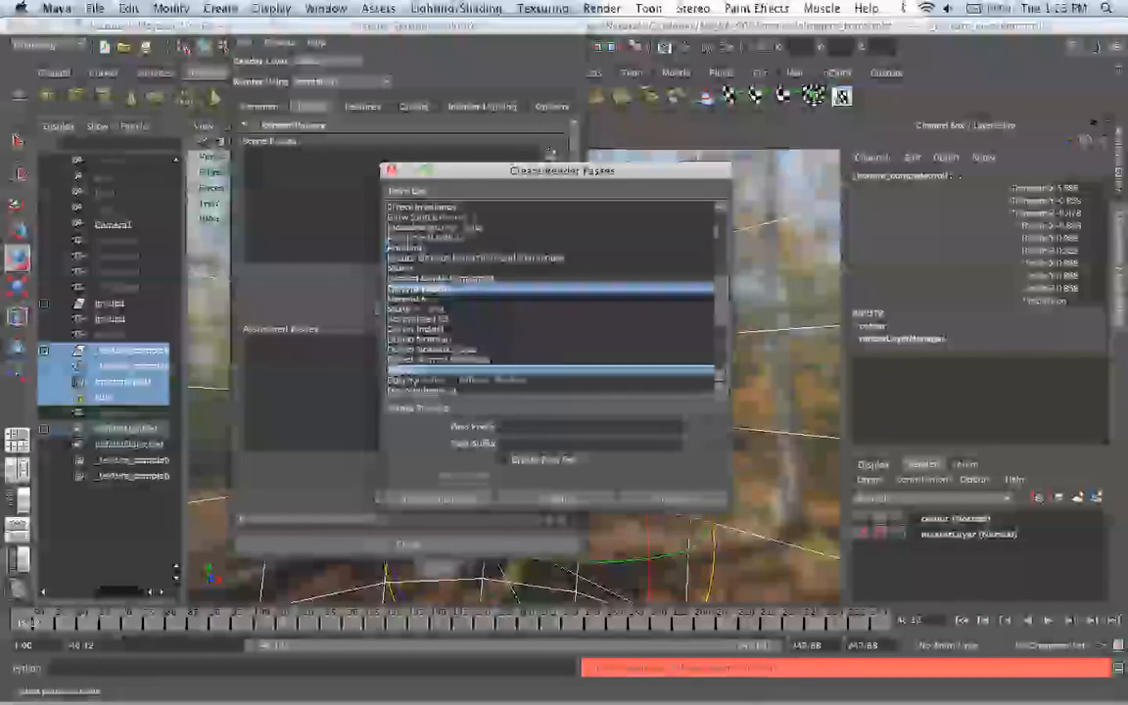
scroll(551, 298, "down", 3)
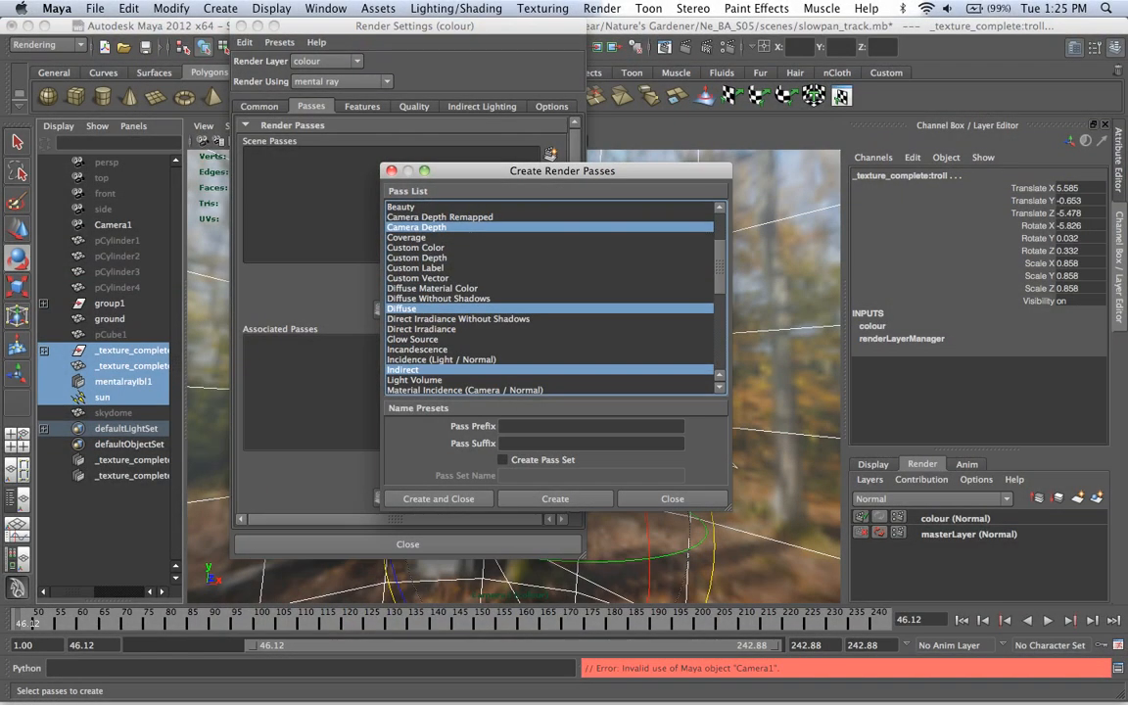
left_click(441, 298, "super")
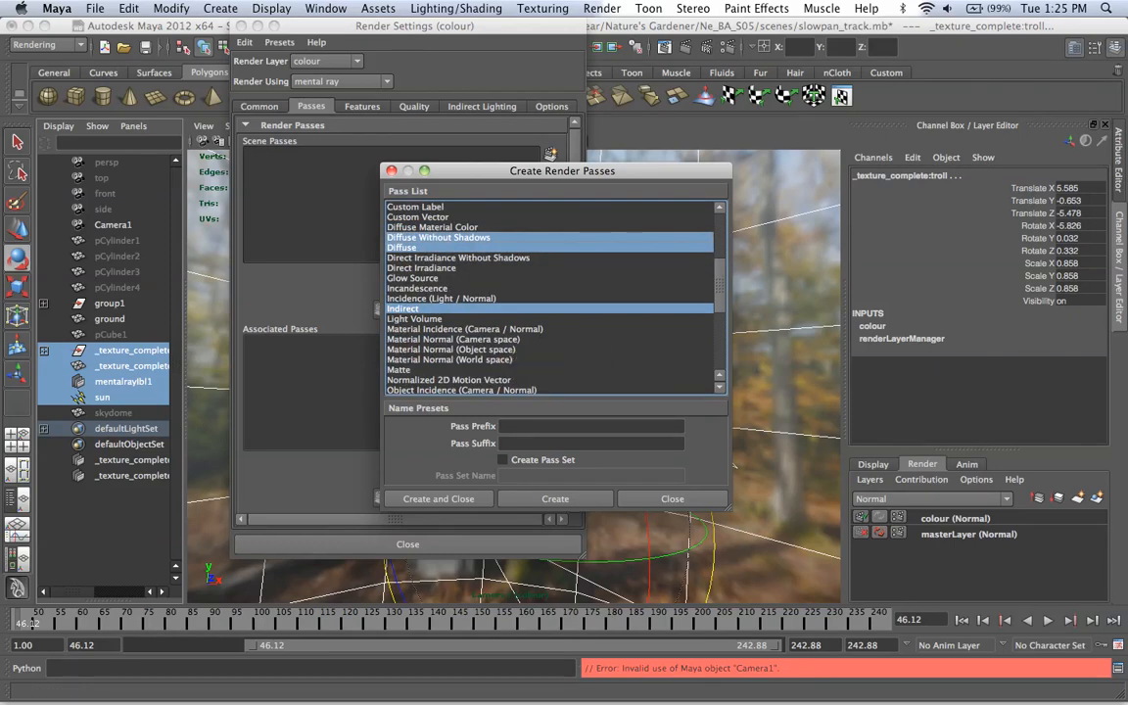
scroll(553, 299, "down", 4)
scroll(553, 298, "down", 2)
left_click(405, 359)
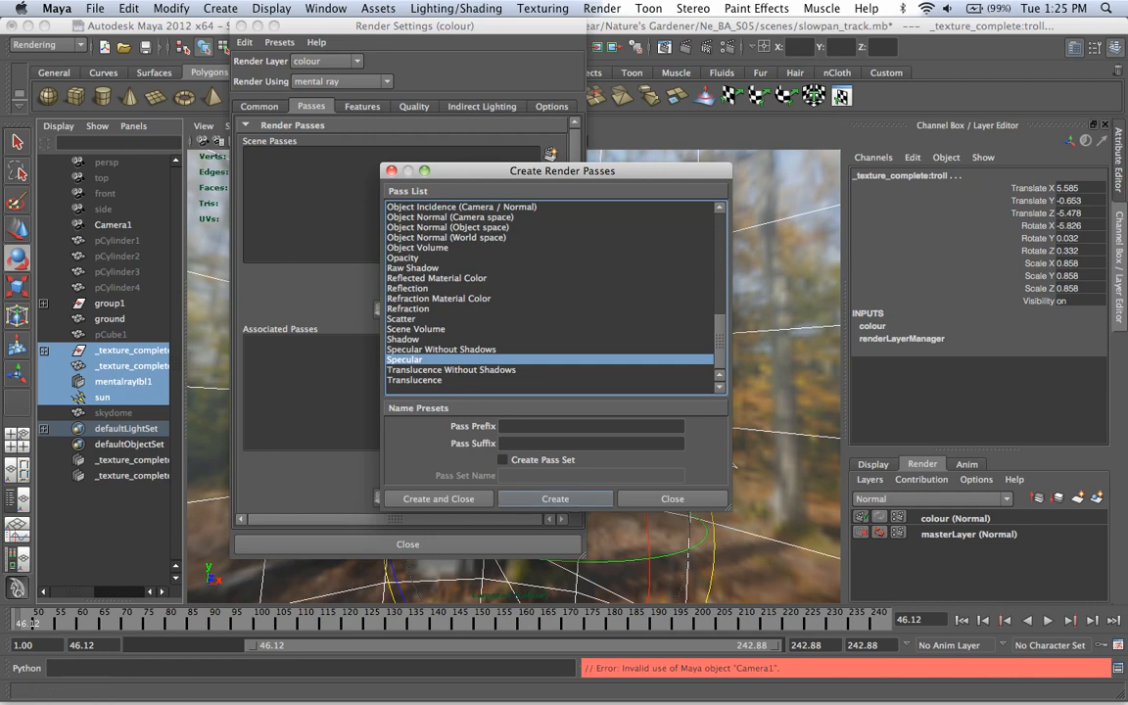
left_click(438, 498)
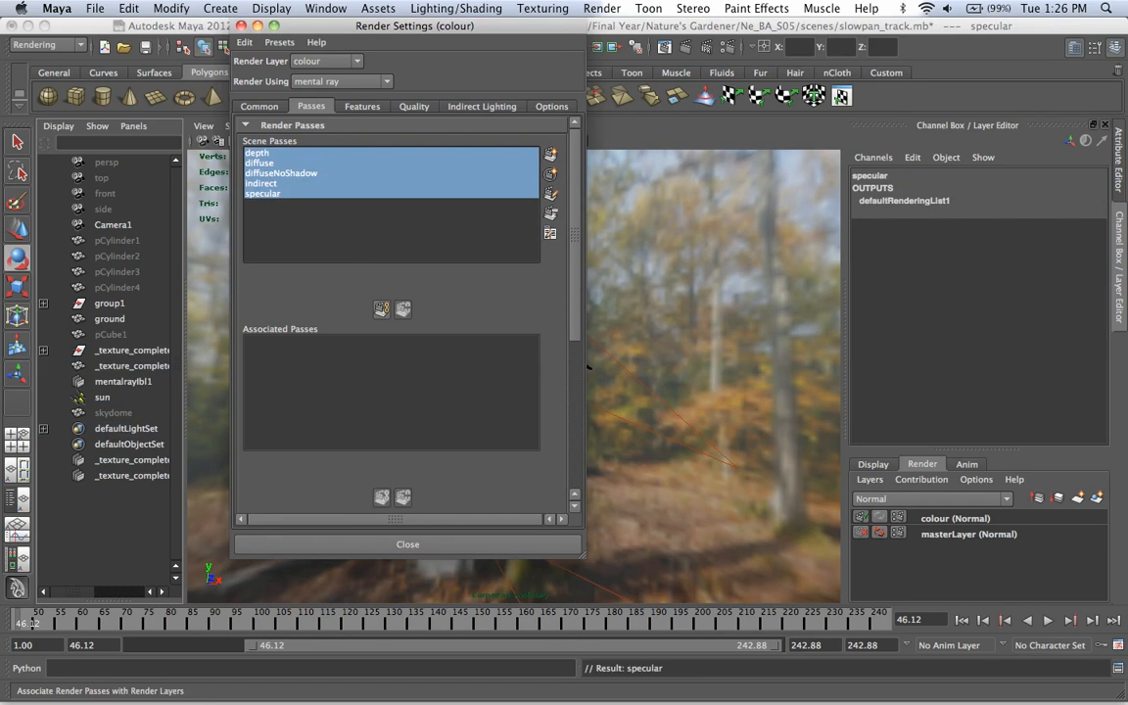
left_click(382, 308)
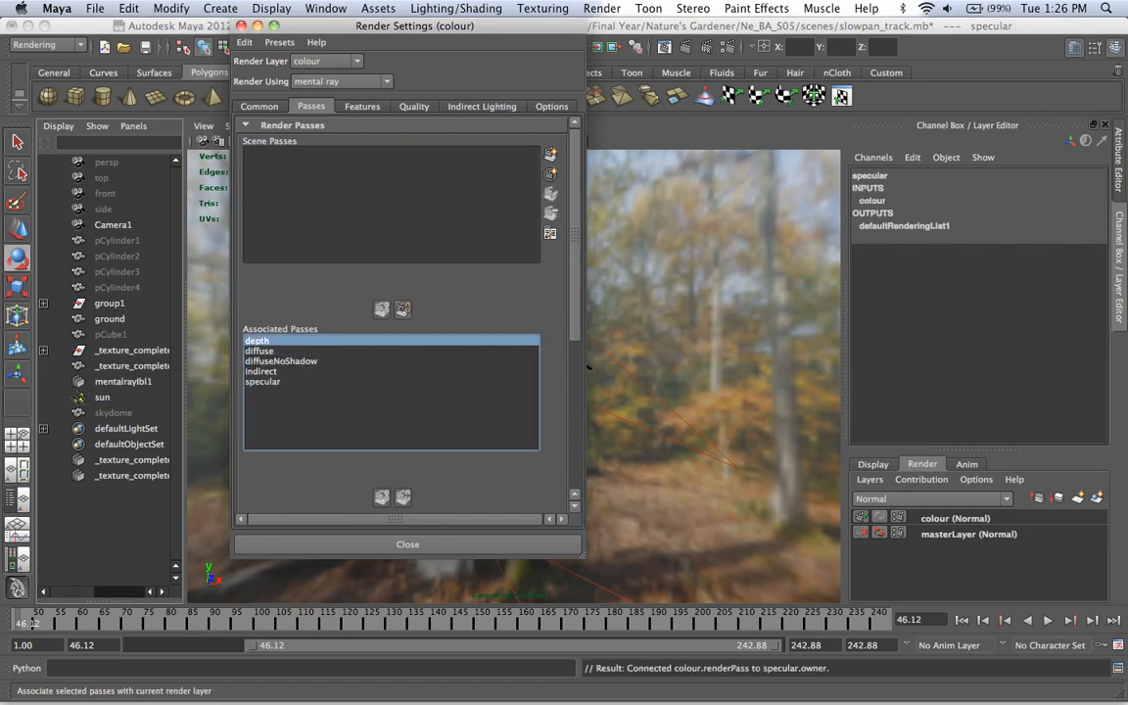
- Set the Number of Channels to 4 for the diffuse and indirect render passes
double_click(260, 351)
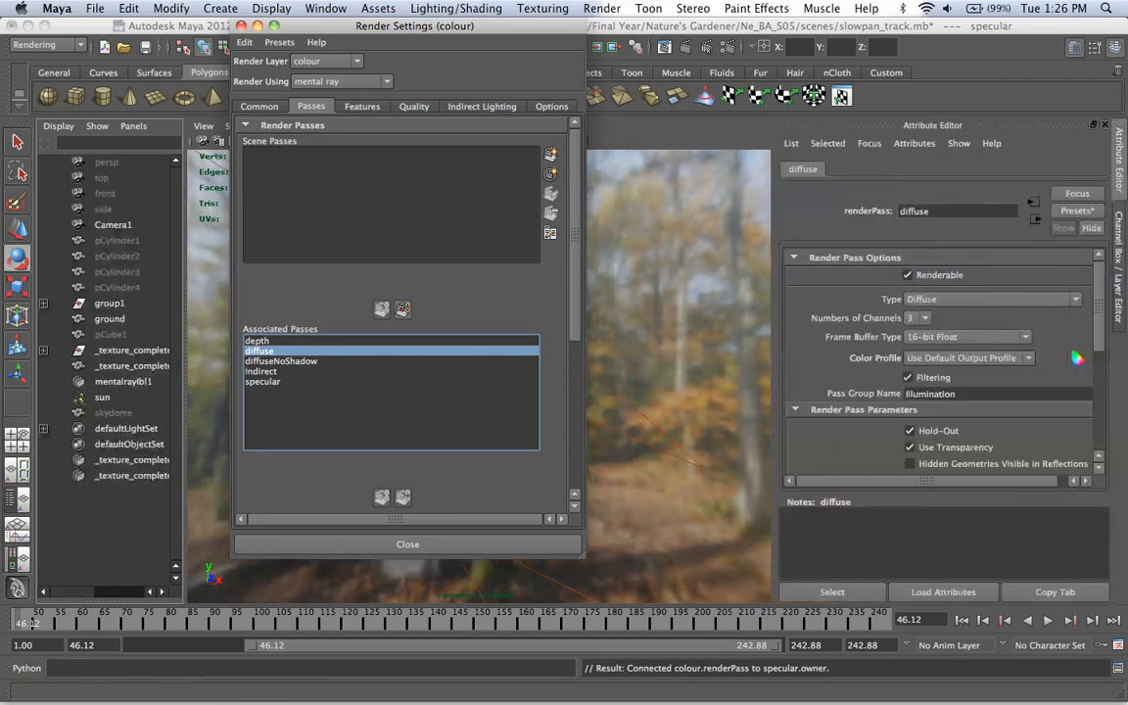
left_click(924, 318)
left_click(918, 339)
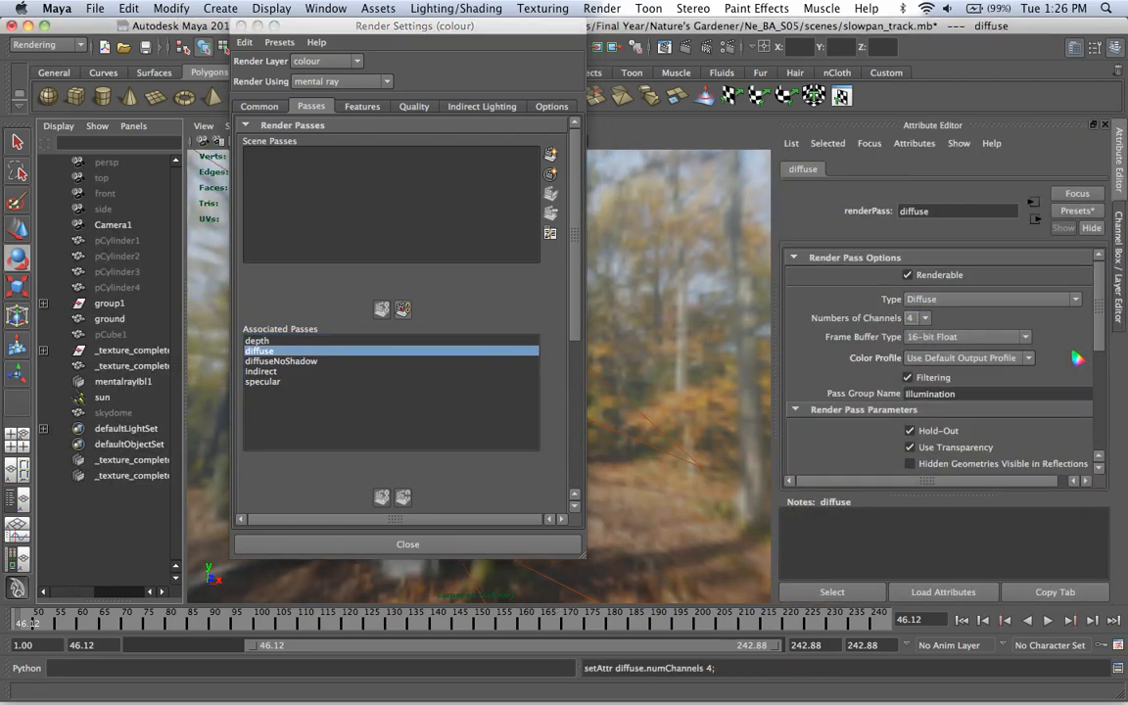
double_click(261, 371)
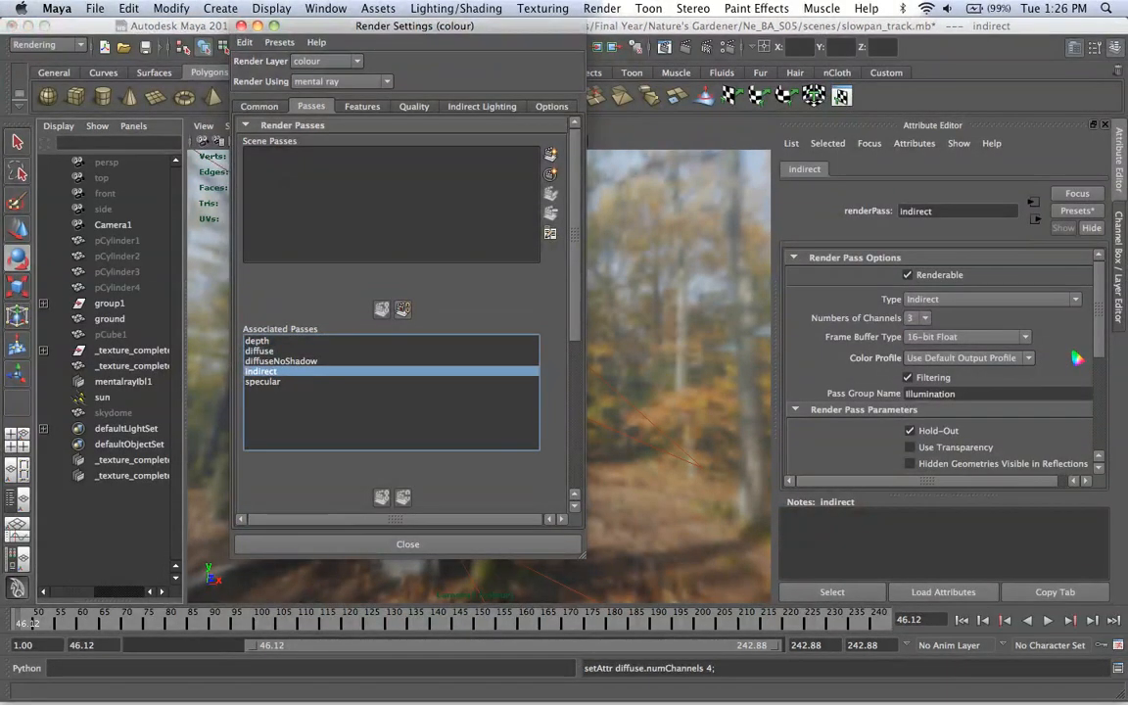
left_click(923, 318)
left_click(918, 339)
- Set the Number of Channels to 4 for the diffuseNoShadow and specular render passes
double_click(281, 362)
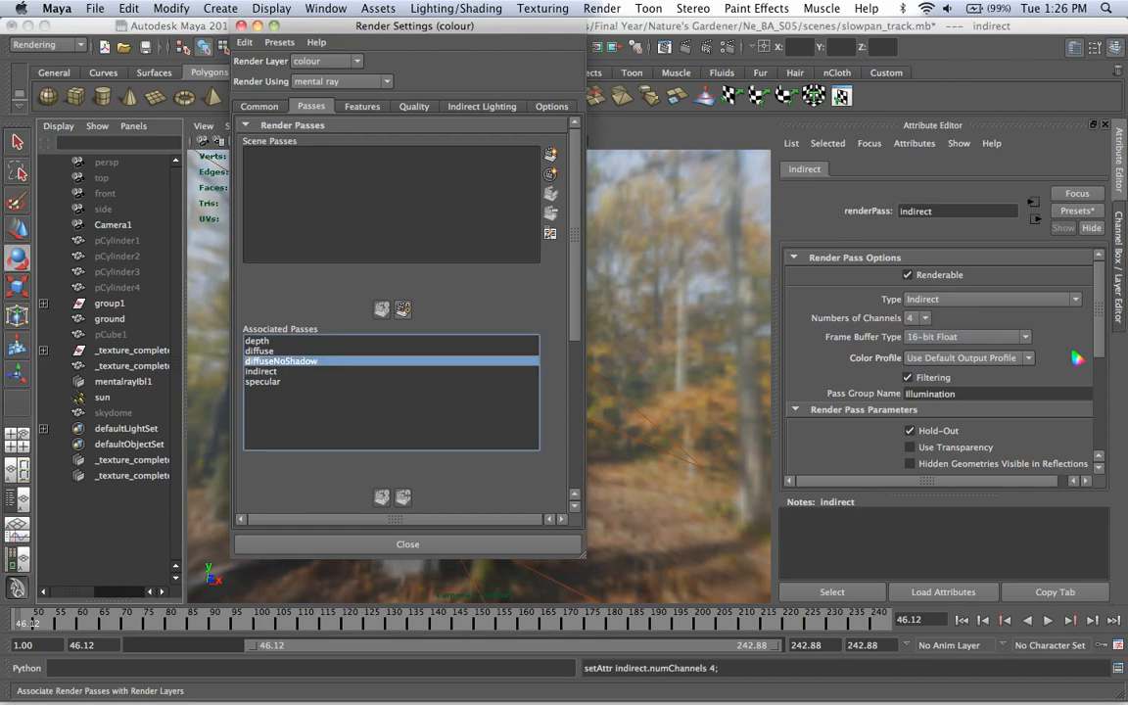
left_click(923, 318)
left_click(918, 339)
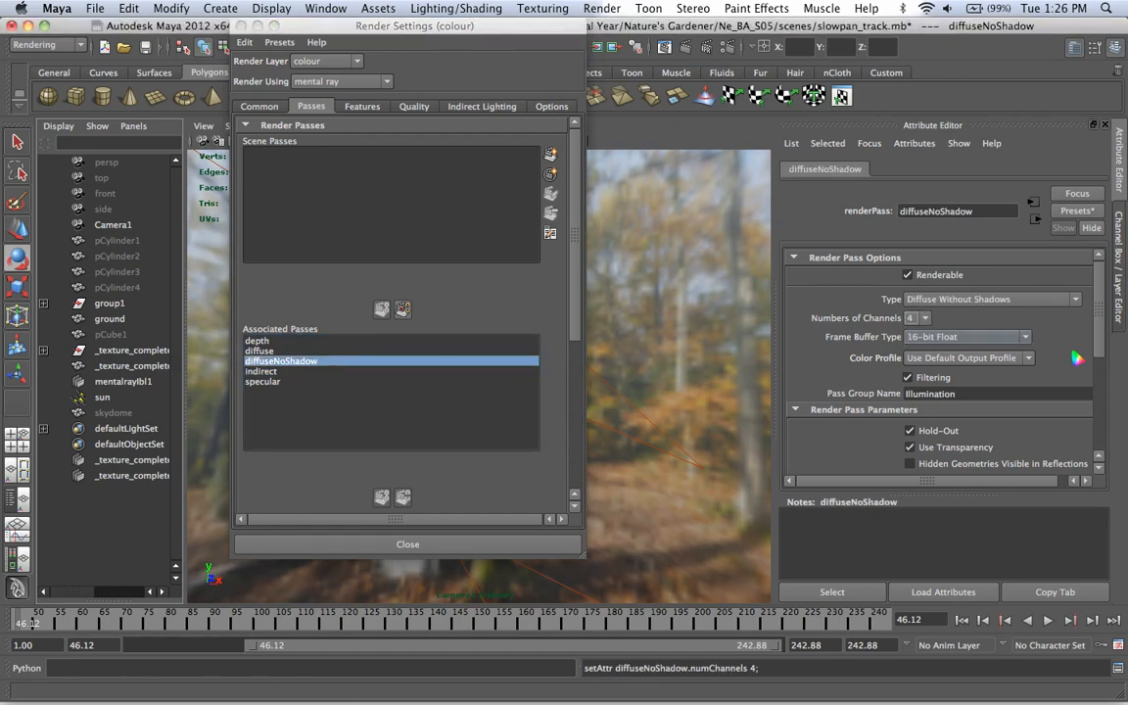
double_click(263, 382)
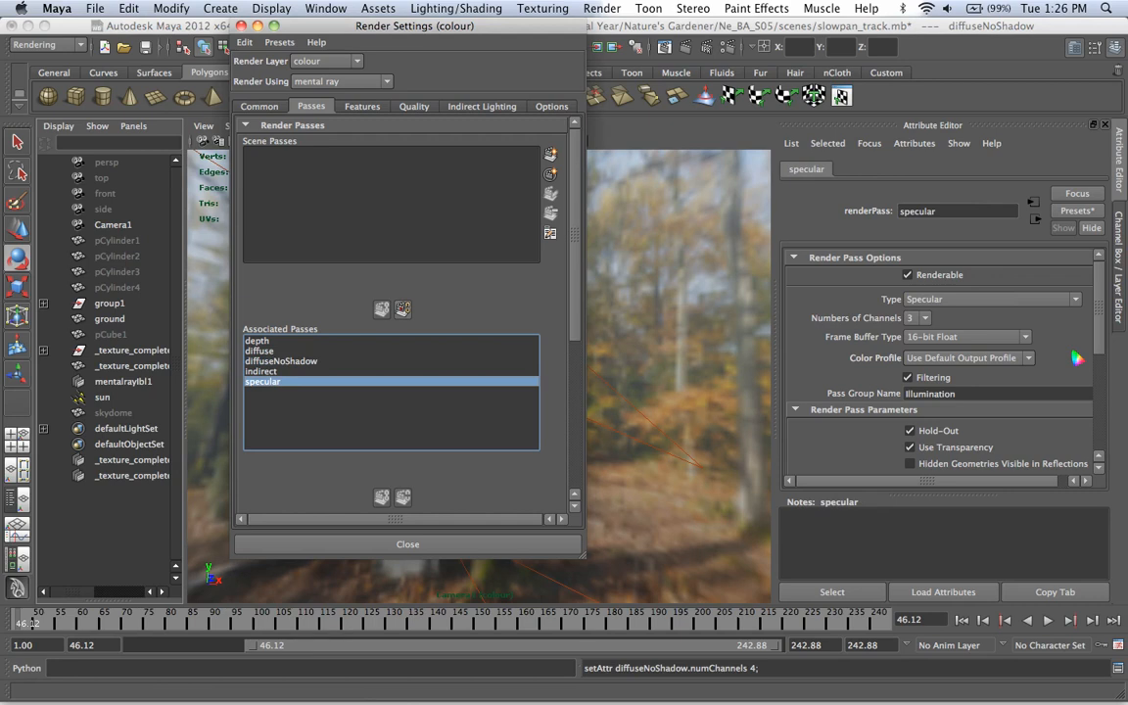
left_click(923, 318)
left_click(919, 339)
- Check the attributes of the associated passes from indirect up to depth, and close the render settings
double_click(261, 373)
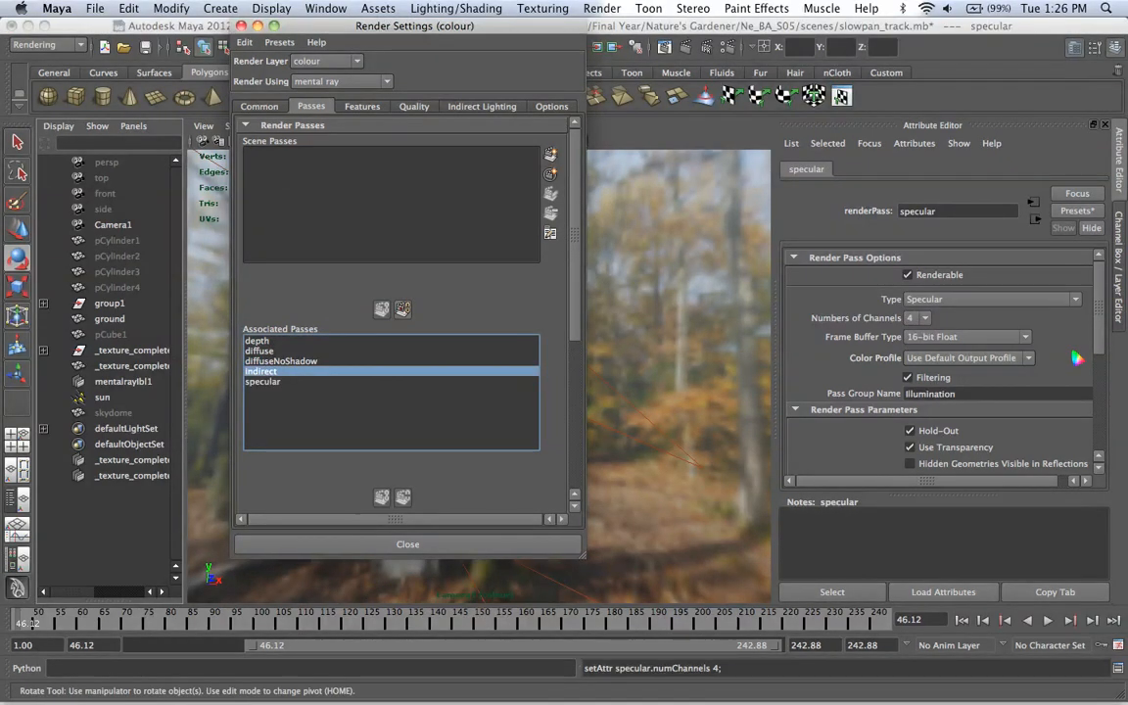
key("Up")
key("Up")
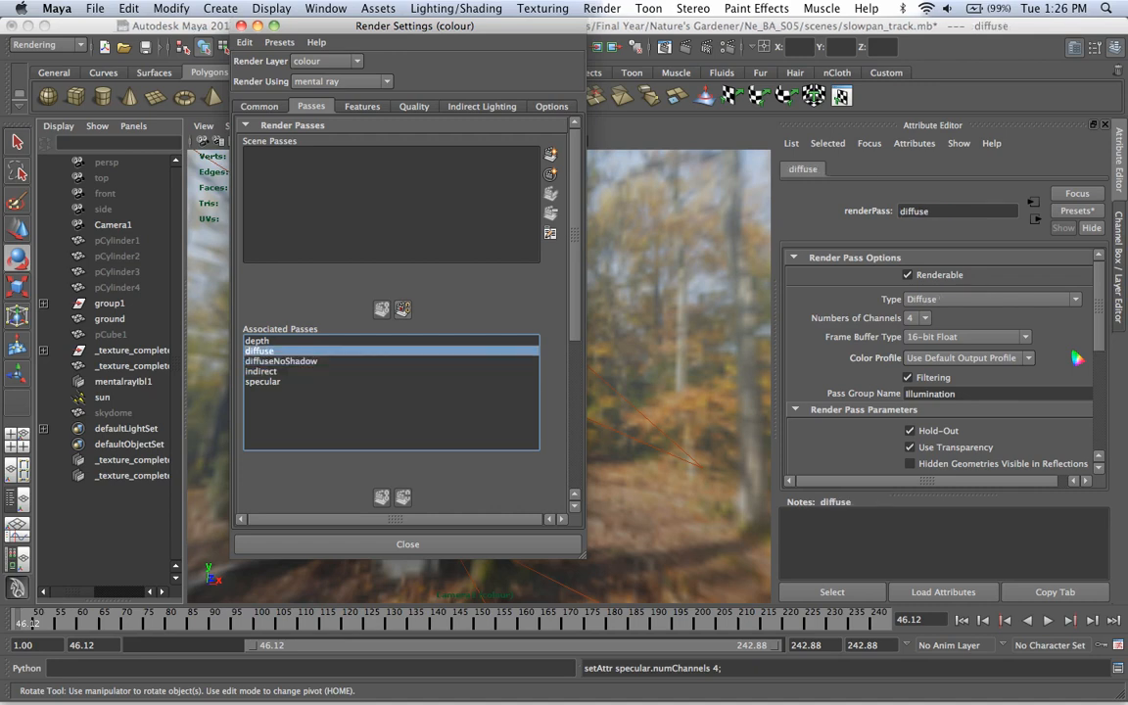
key("Up")
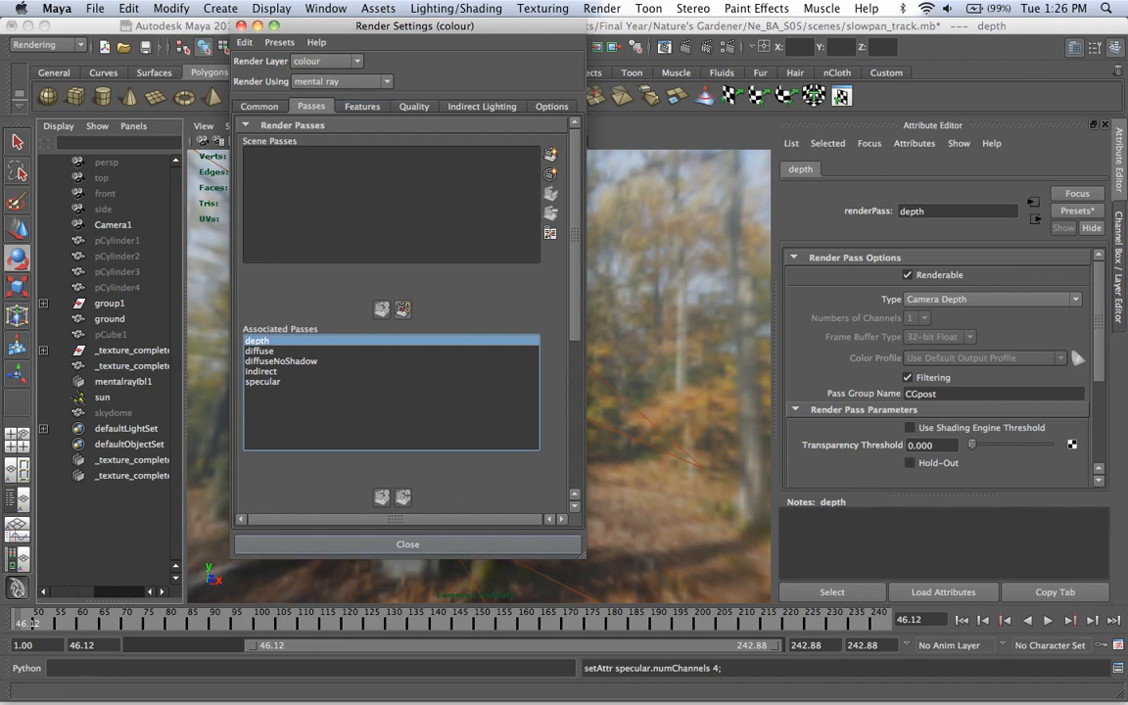
left_click(407, 545)
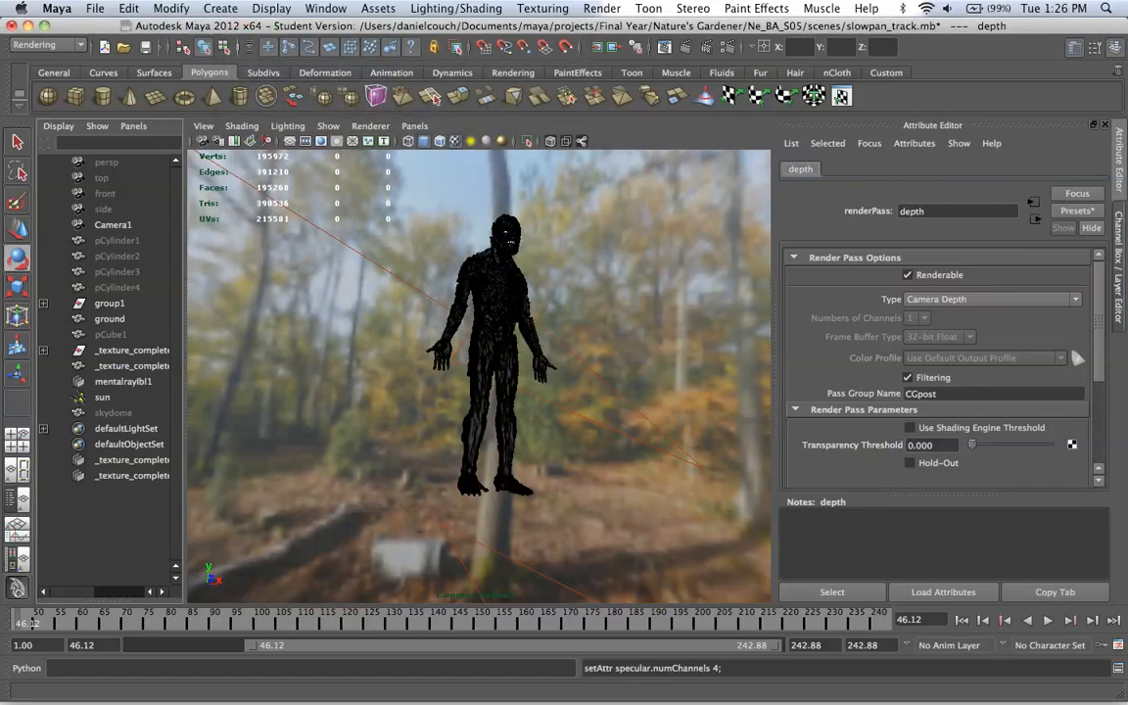
- Create a new empty render layer and name it shadow_ground
left_click(1118, 269)
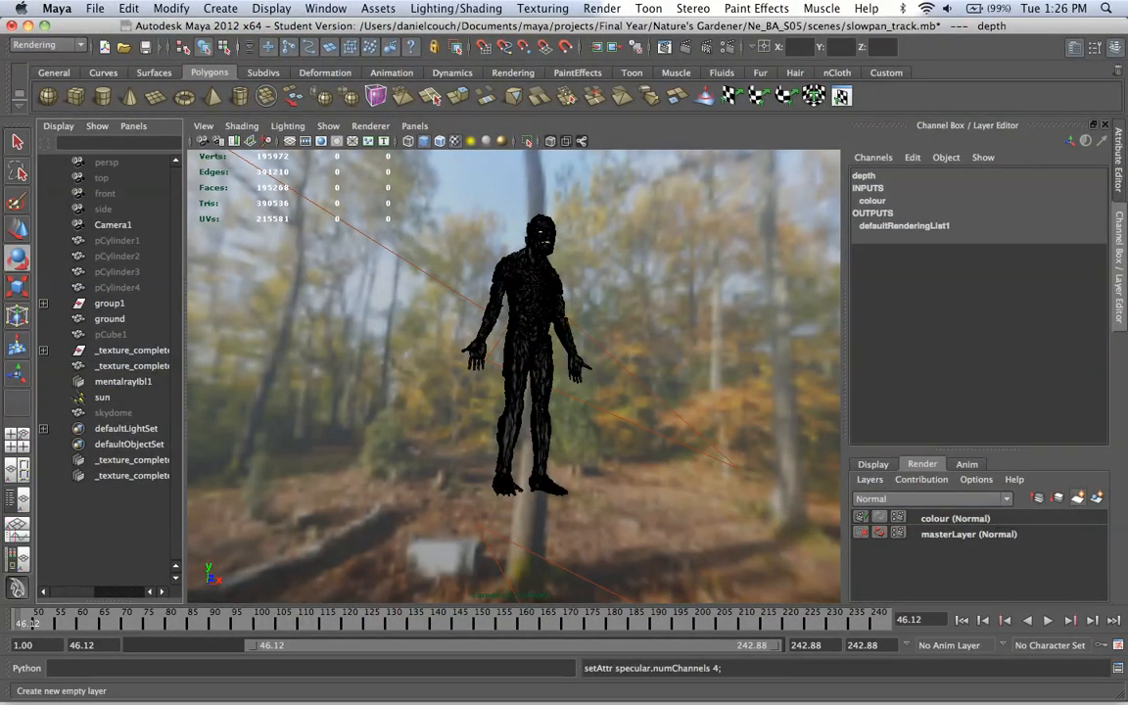
left_click(1057, 497)
double_click(955, 518)
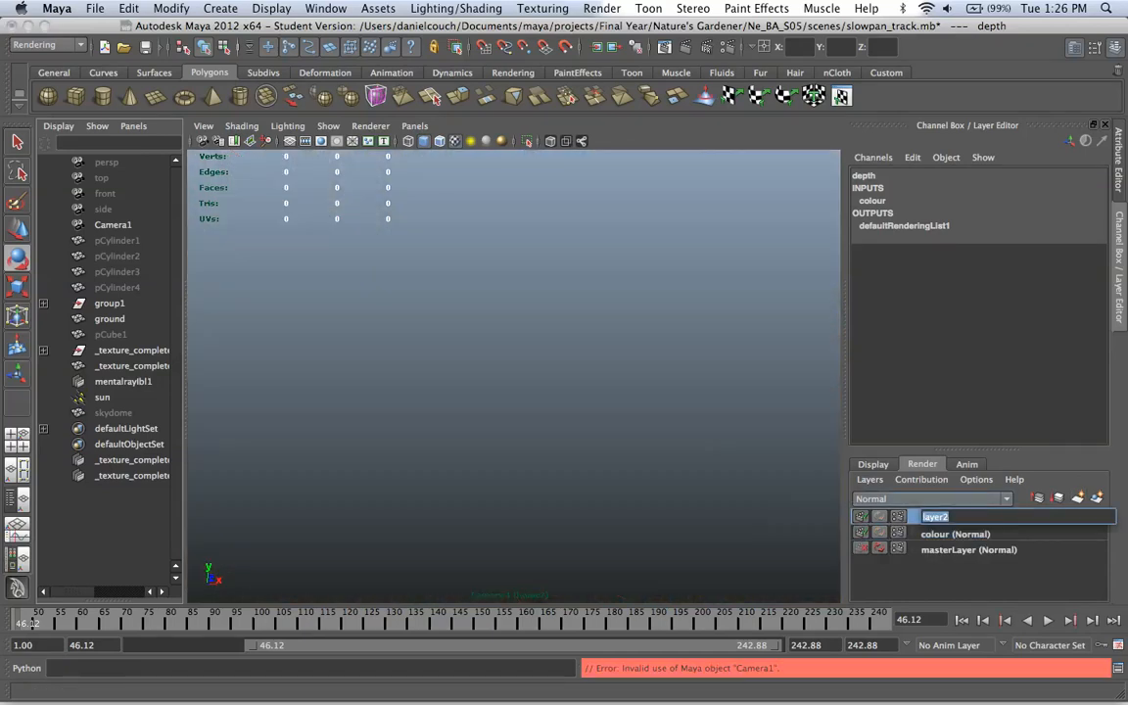
type("shadow_ground")
key("Return")
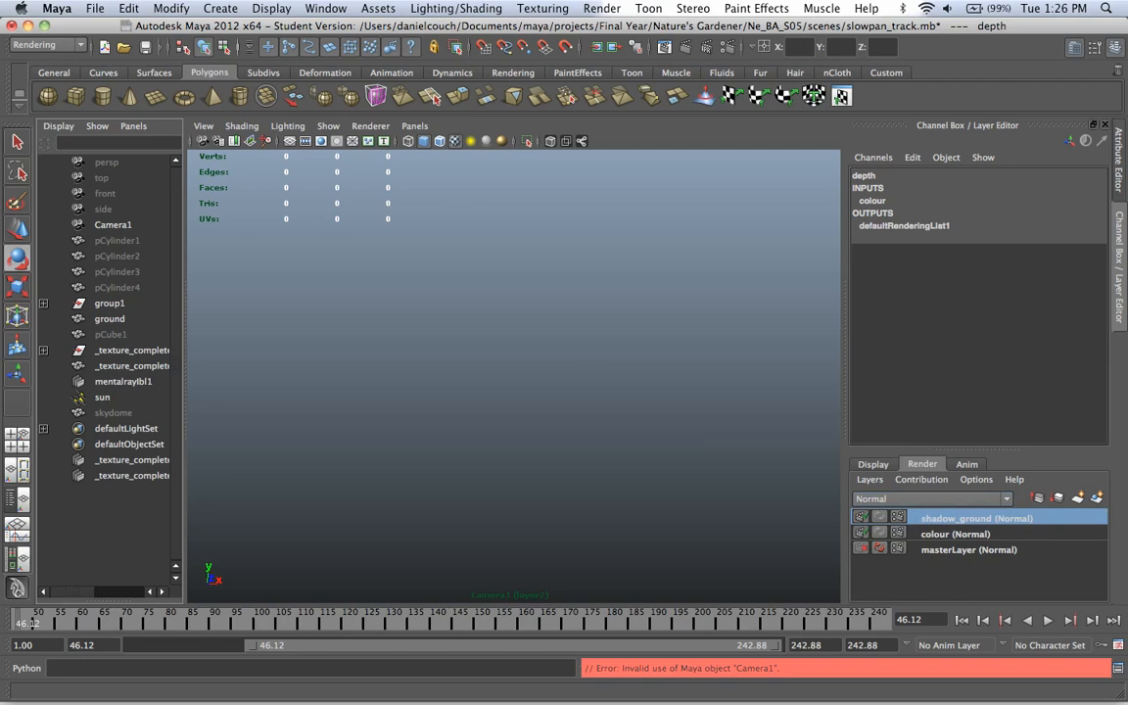
- Add the ground and the two adjacent _texture_complete creature nodes to the shadow_ground render layer
left_click(131, 366)
left_click(131, 350, "shift")
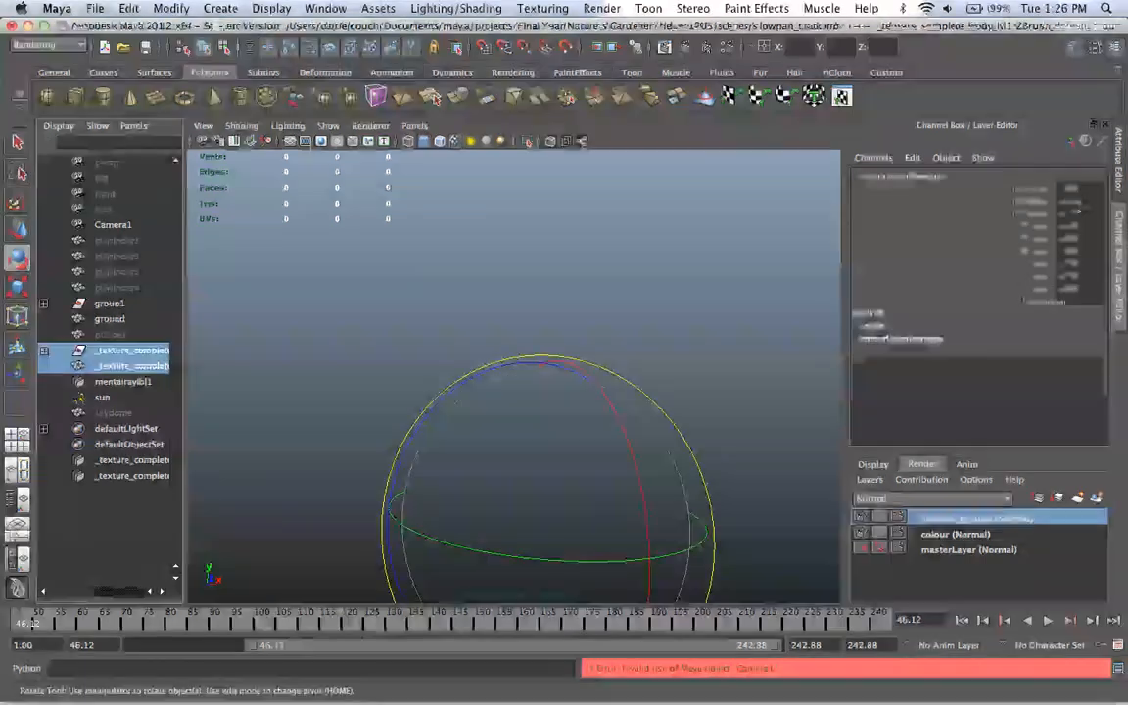
left_click(979, 535)
left_click(989, 549)
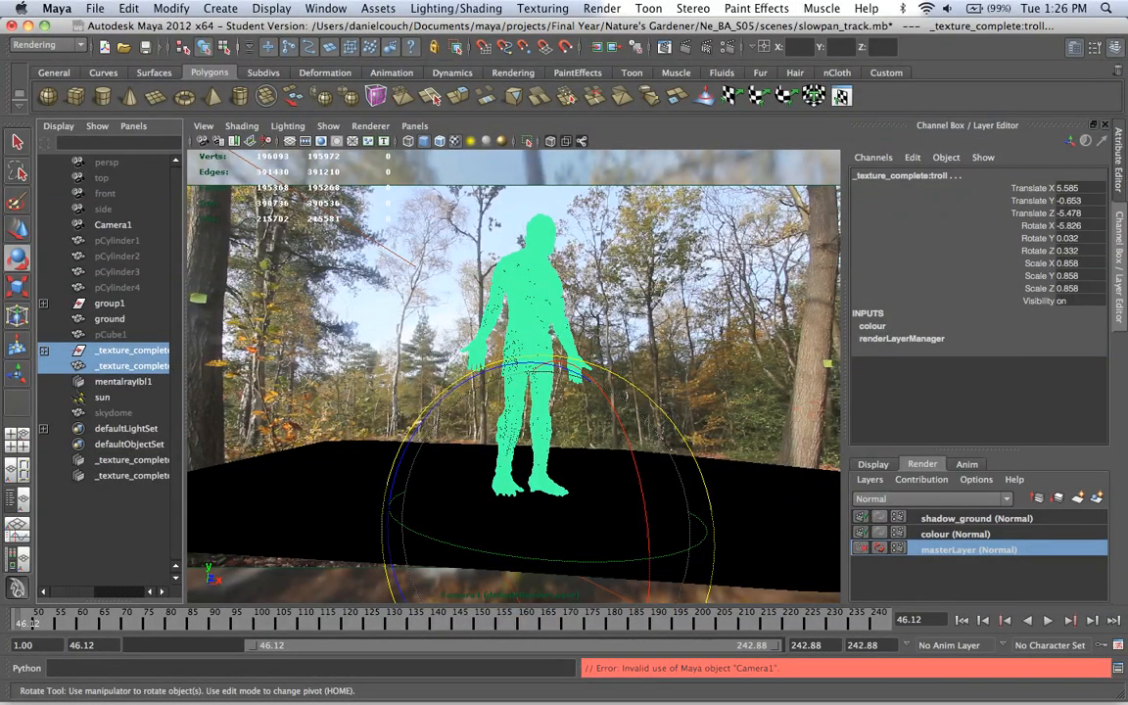
left_click(110, 320, "super")
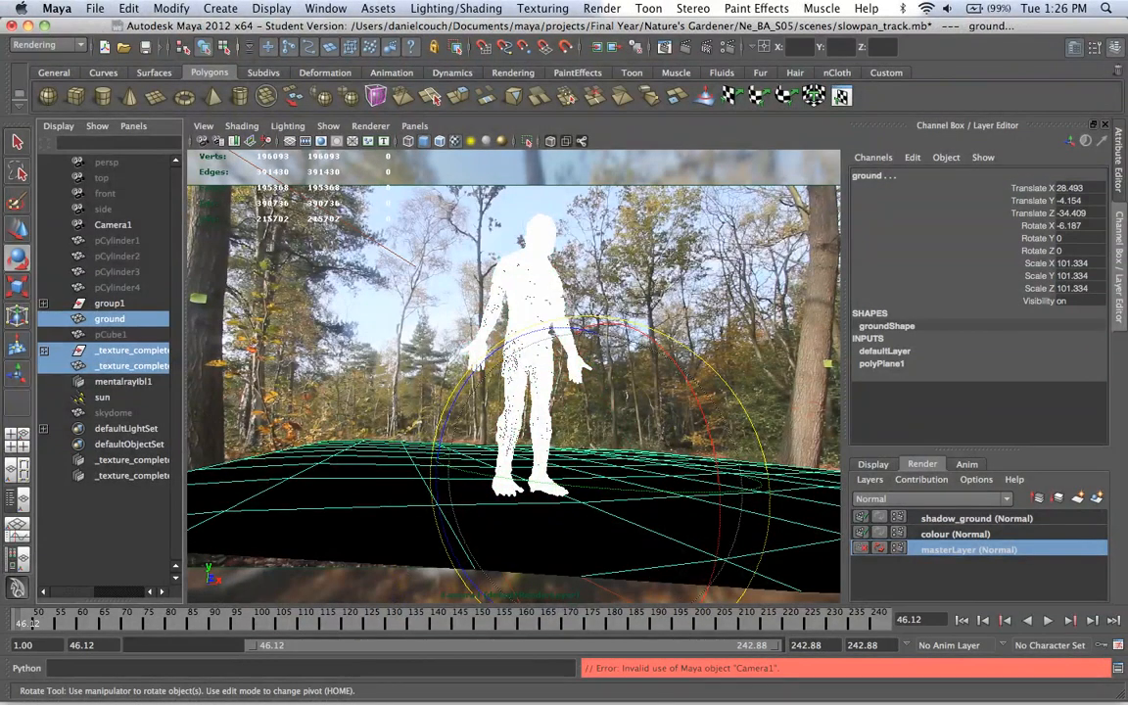
right_click(975, 518)
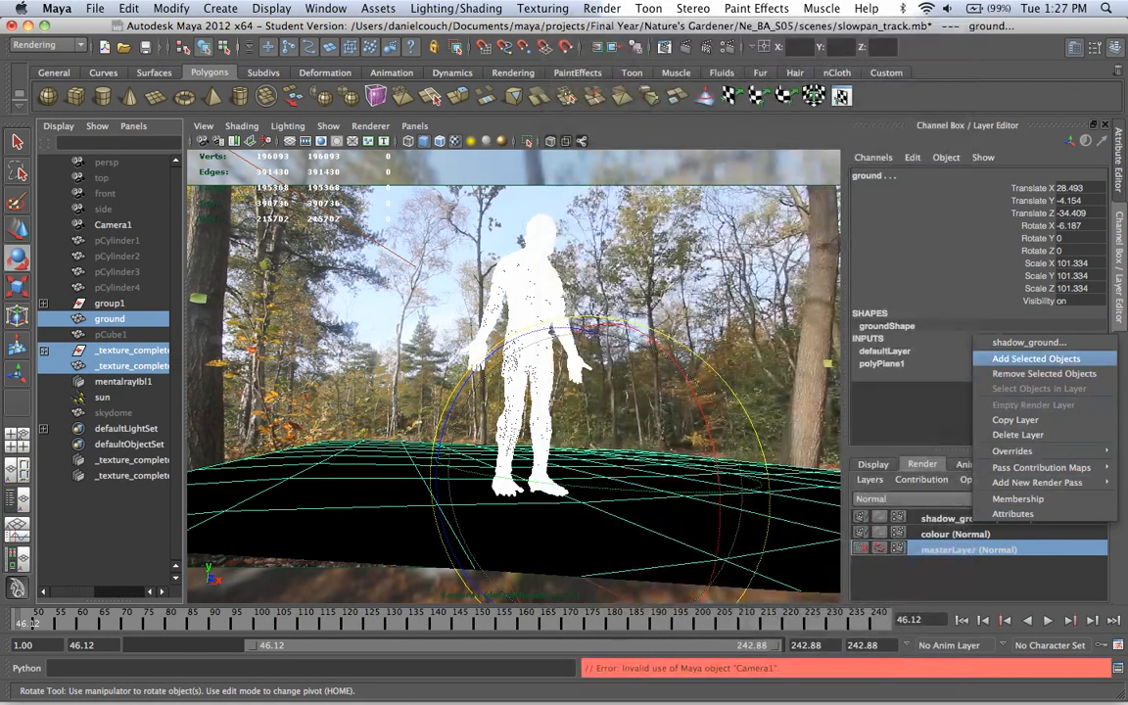
left_click(1036, 359)
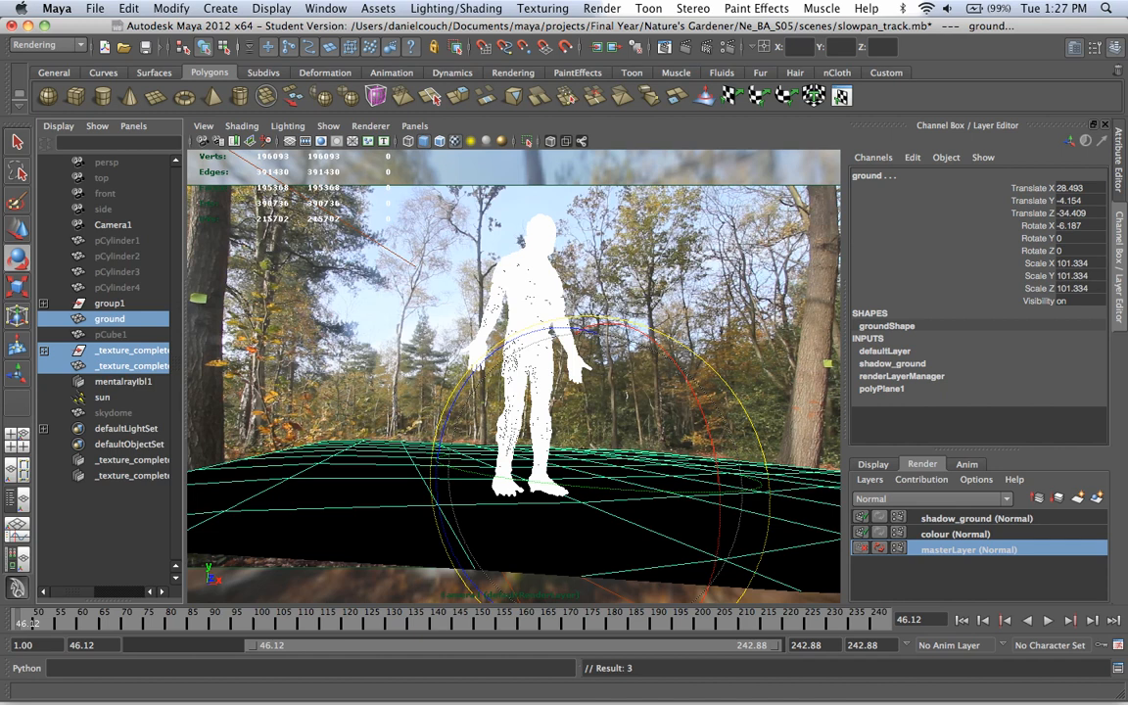
- Add the sun light to the shadow_ground render layer and make that layer the active one
left_click(103, 397)
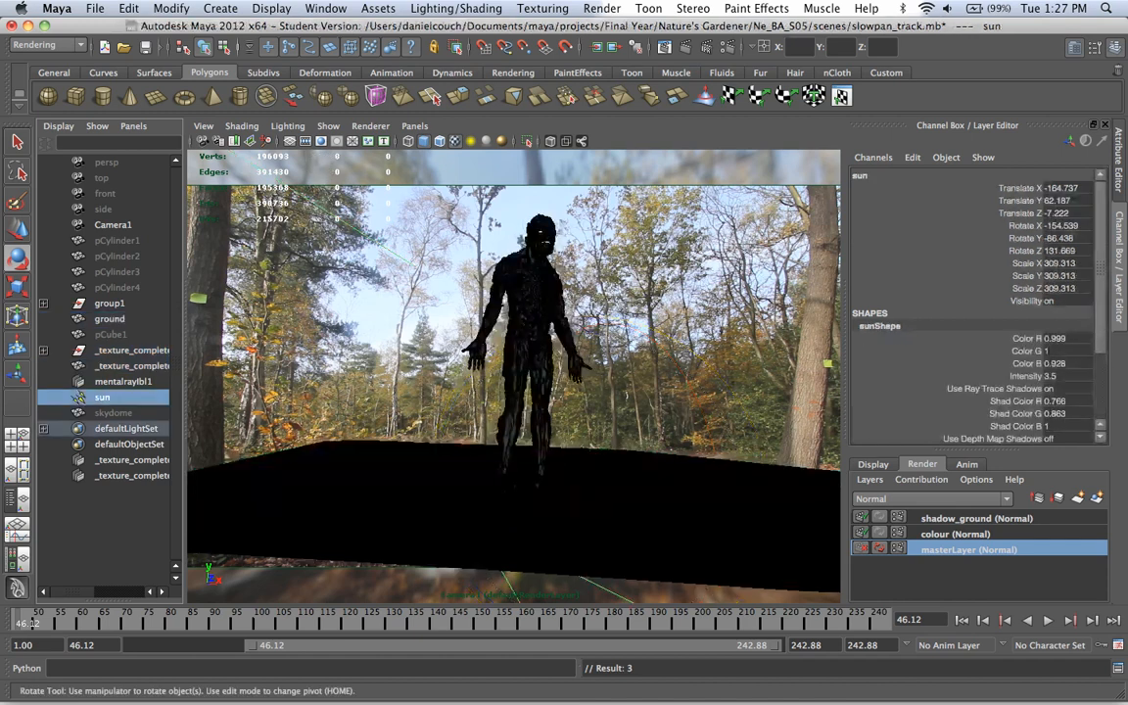
right_click(980, 517)
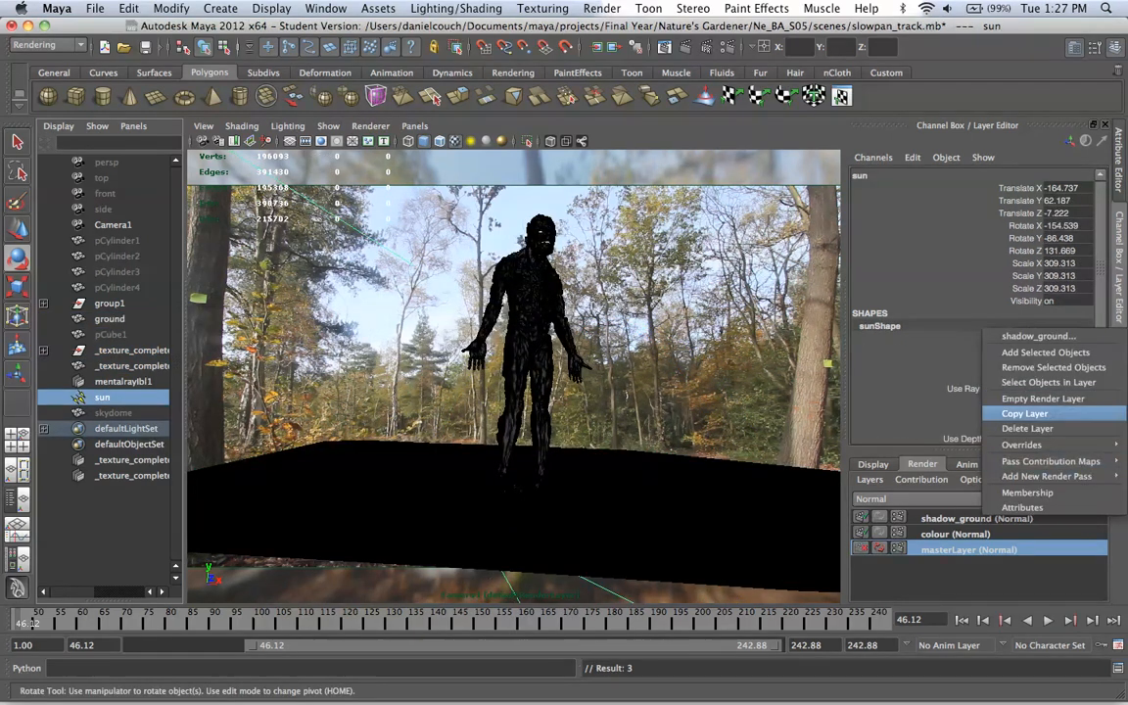
left_click(1046, 352)
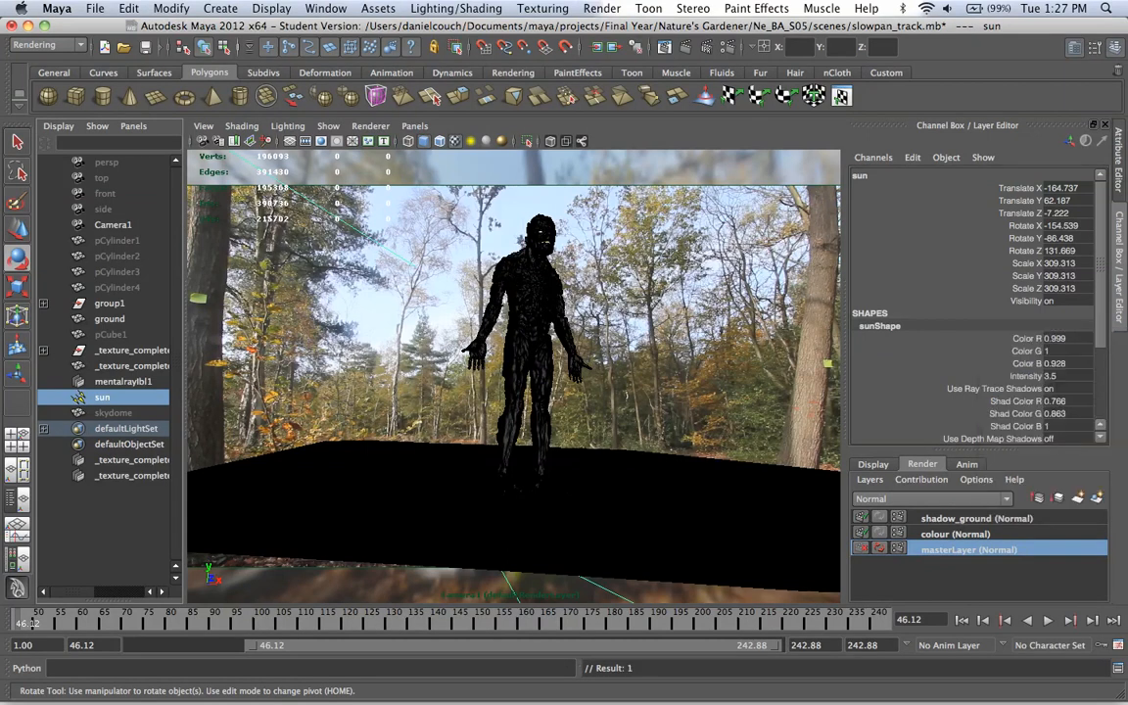
left_click(977, 518)
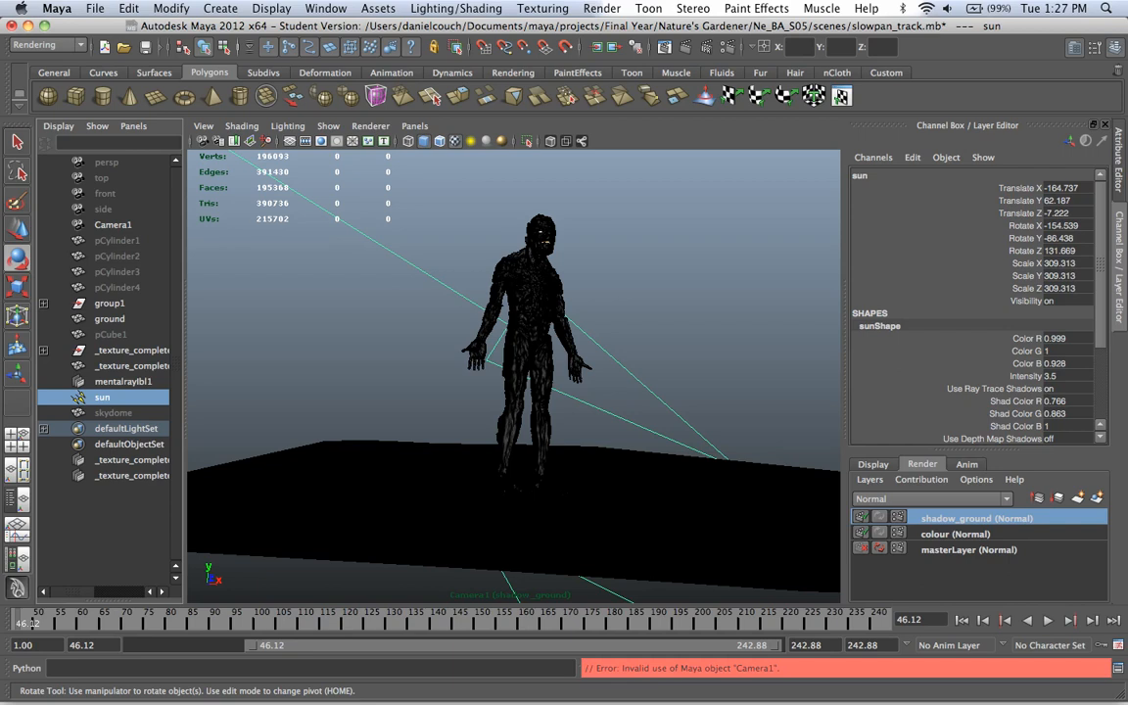
- Create a shadow_ground layer override for Derive From Maya in the troll node's mental ray flags and turn it off
left_click(131, 351)
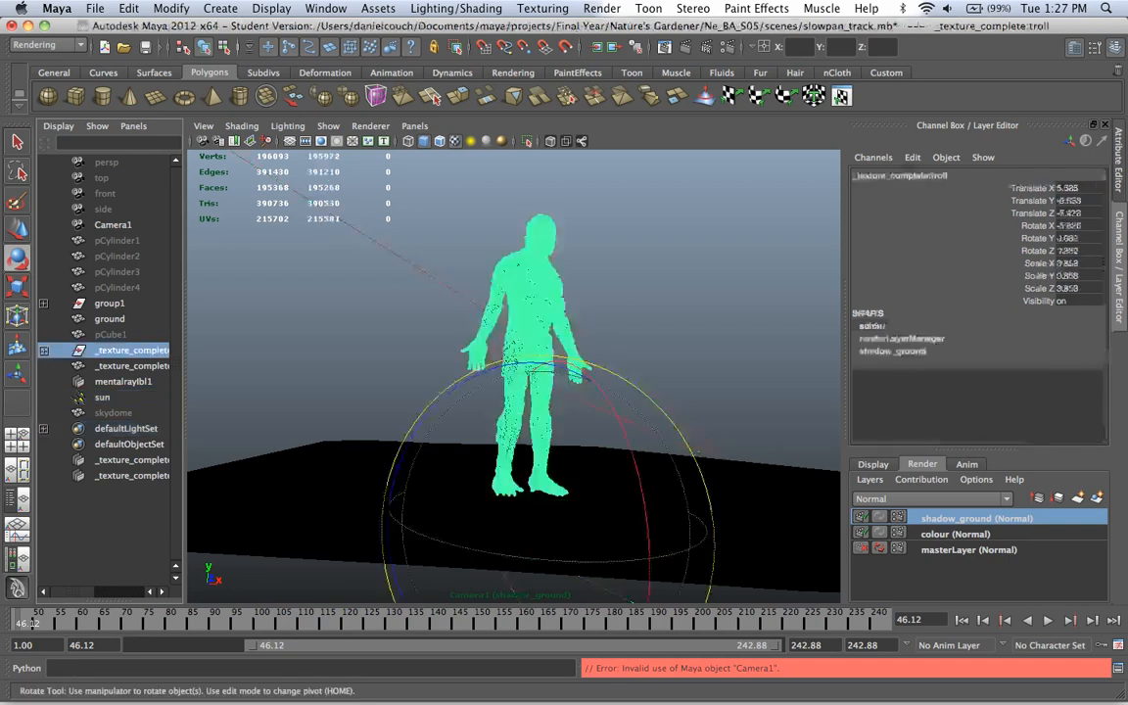
left_click(131, 366, "shift")
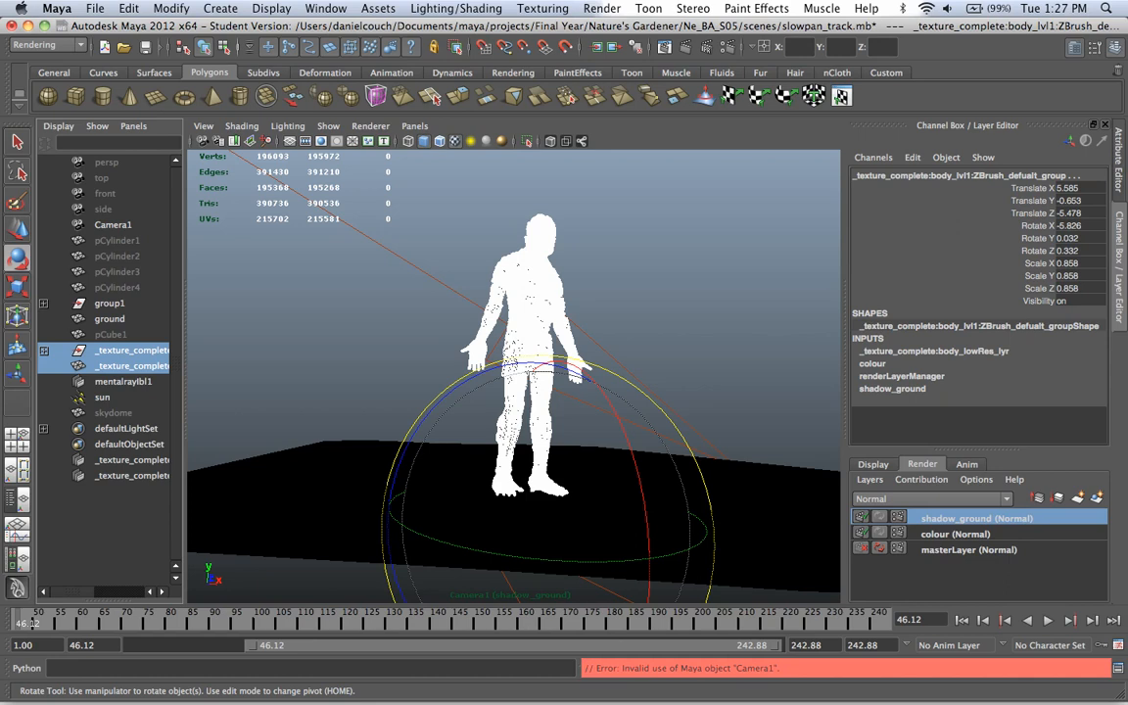
left_click(131, 350)
key("ctrl+a")
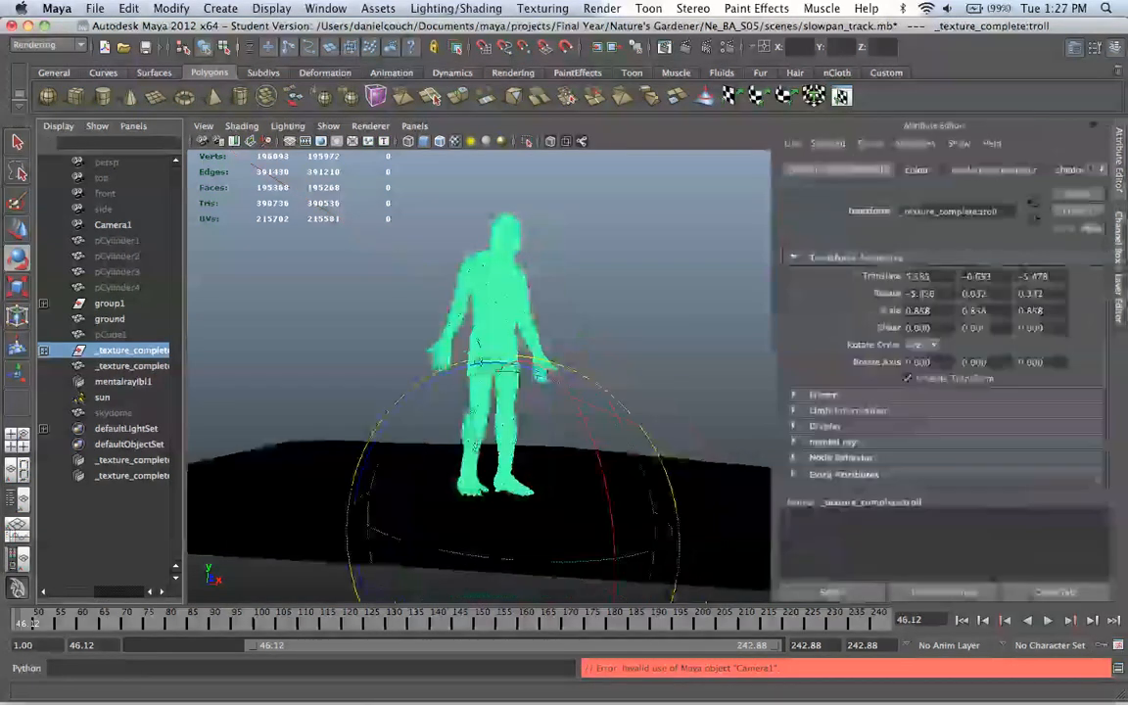
left_click(825, 427)
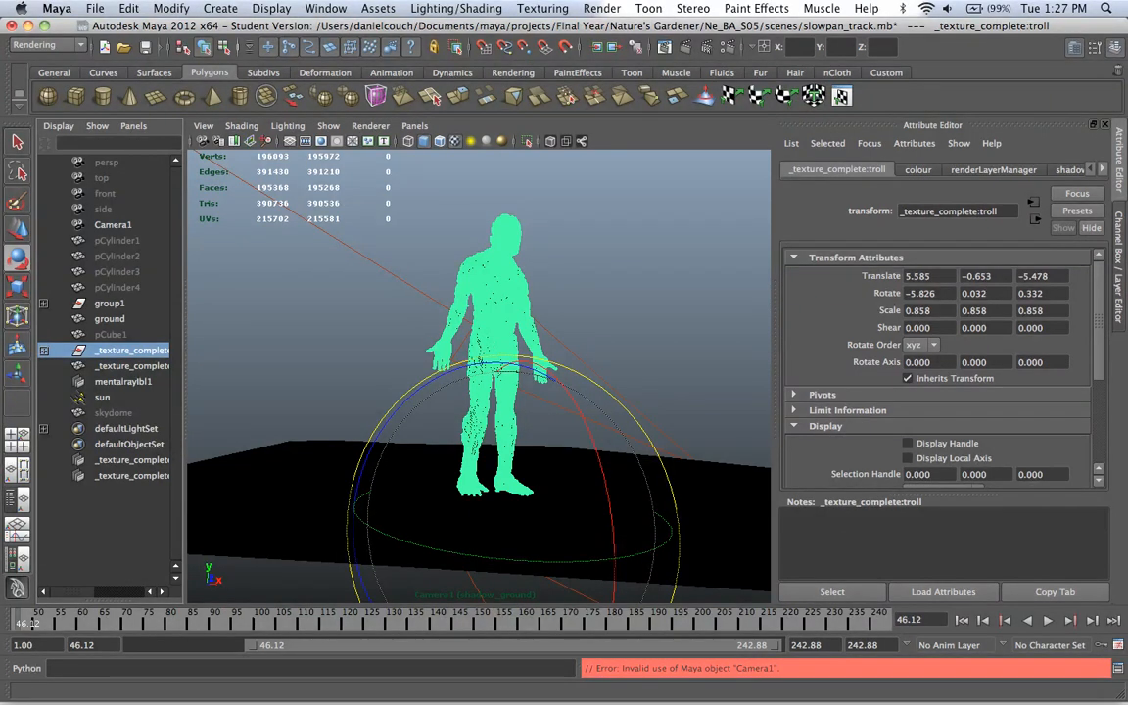
scroll(940, 367, "down", 2)
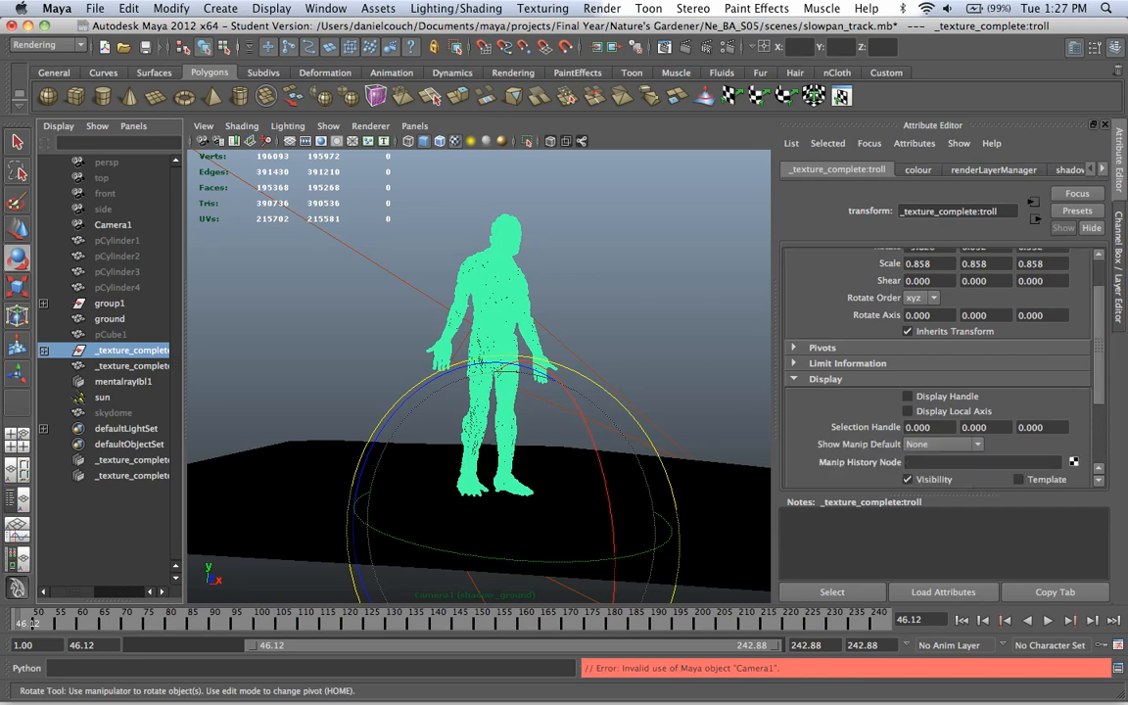
left_click(824, 379)
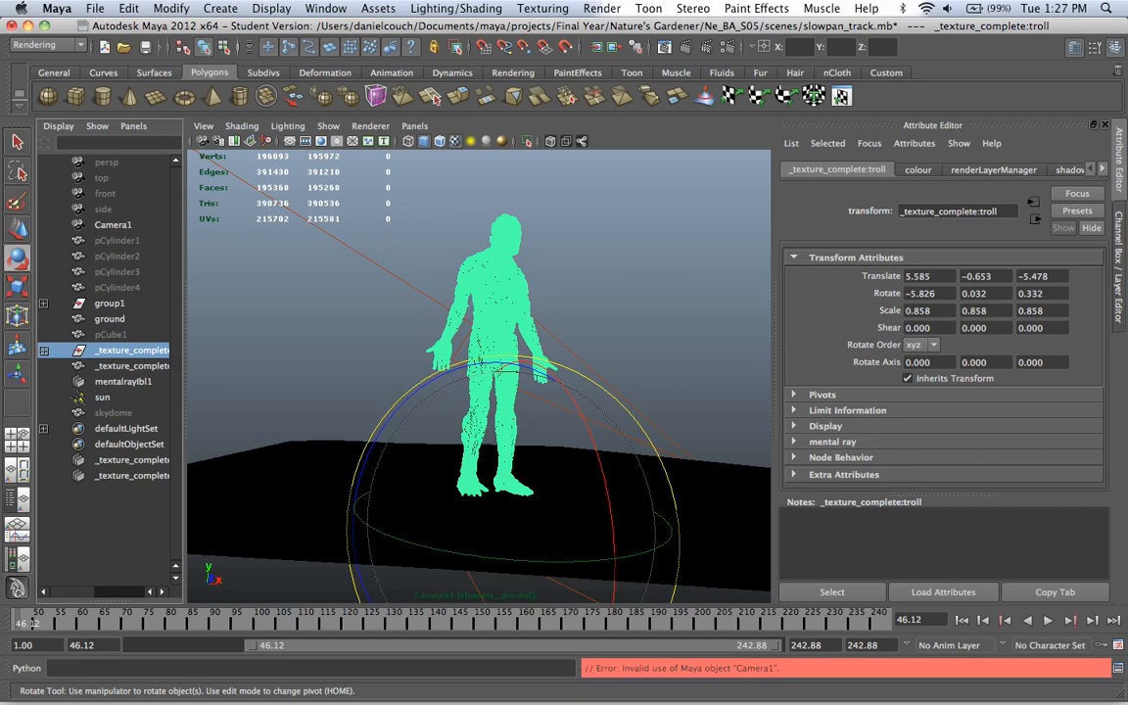
left_click(830, 441)
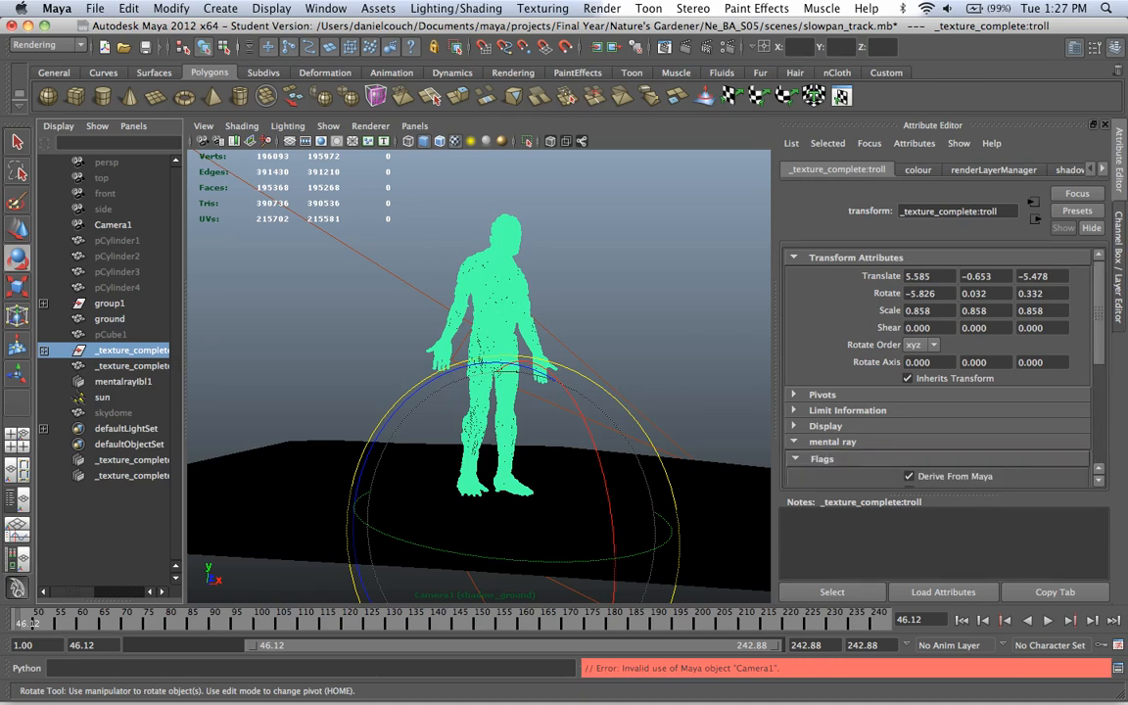
scroll(862, 421, "down", 5)
right_click(939, 338)
left_click(1004, 364)
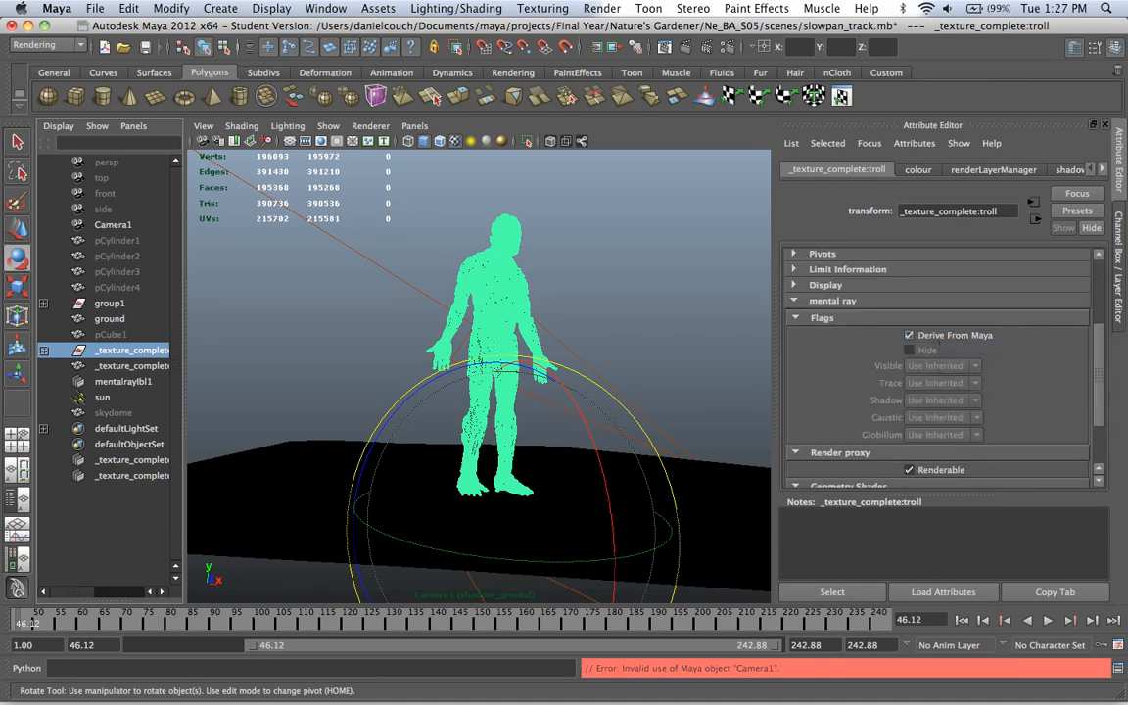
left_click(909, 334)
- Create a layer override for the troll node's mental ray Visible flag and set it to No
right_click(925, 367)
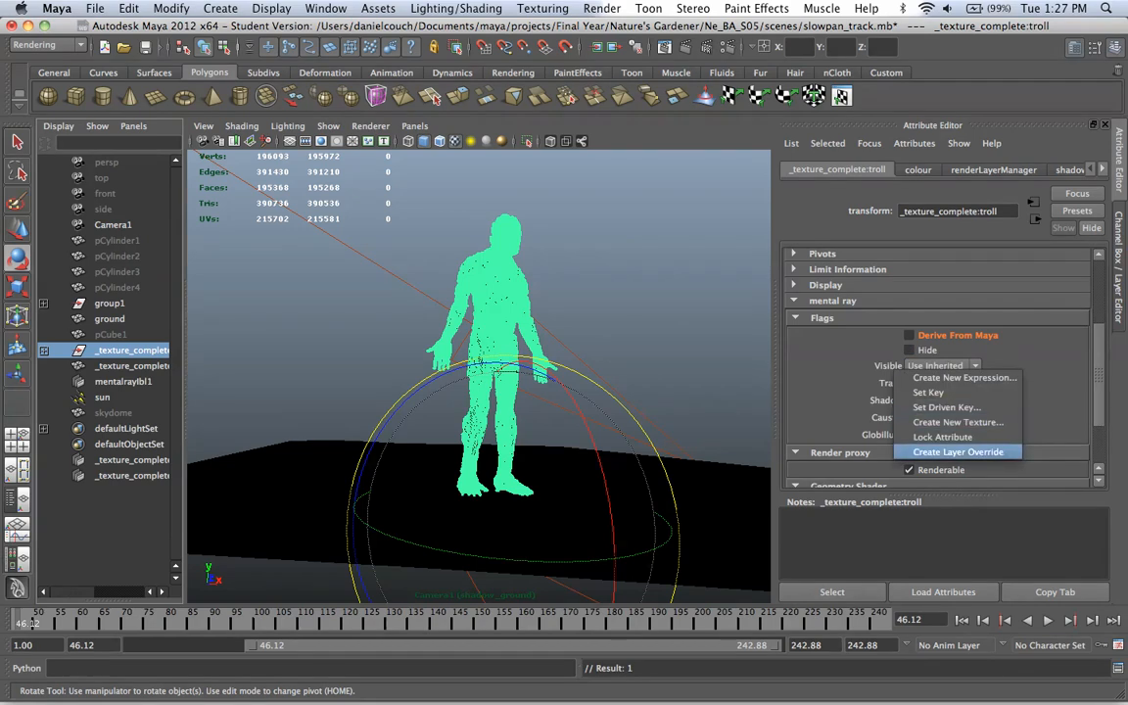
left_click(958, 451)
left_click(938, 366)
left_click(913, 380)
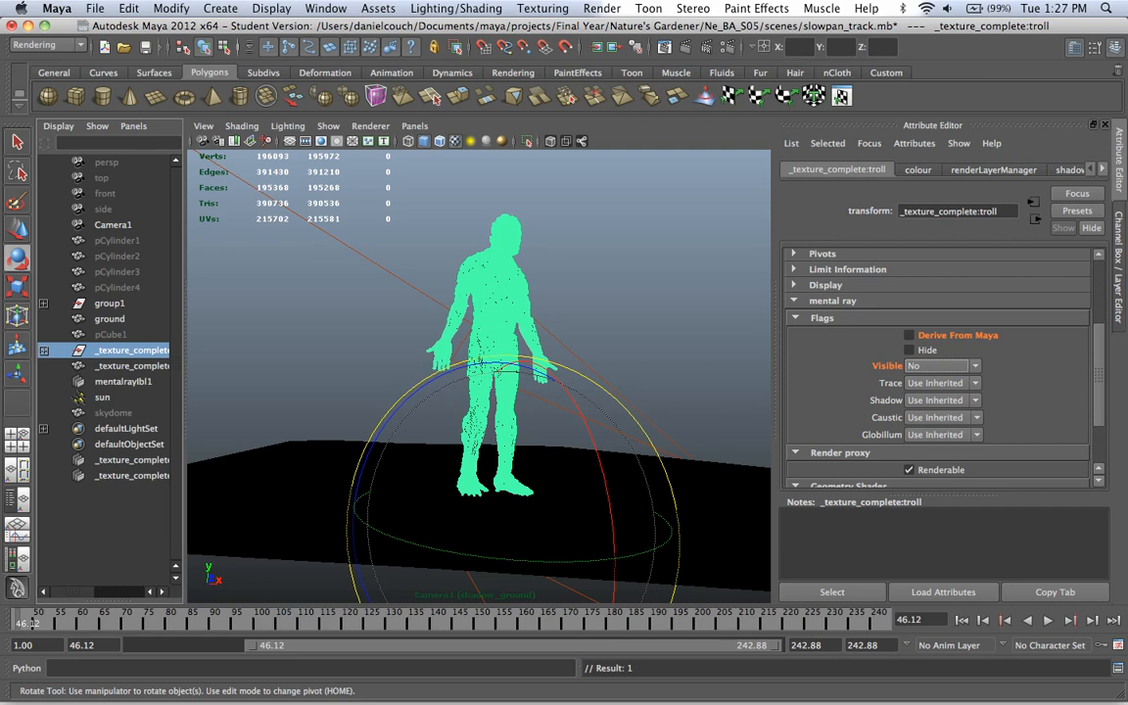
- For the body_lvl1 ZBrush mesh, override the mental ray flags on shadow_ground: Derive From Maya off and Visible set to No
left_click(131, 367)
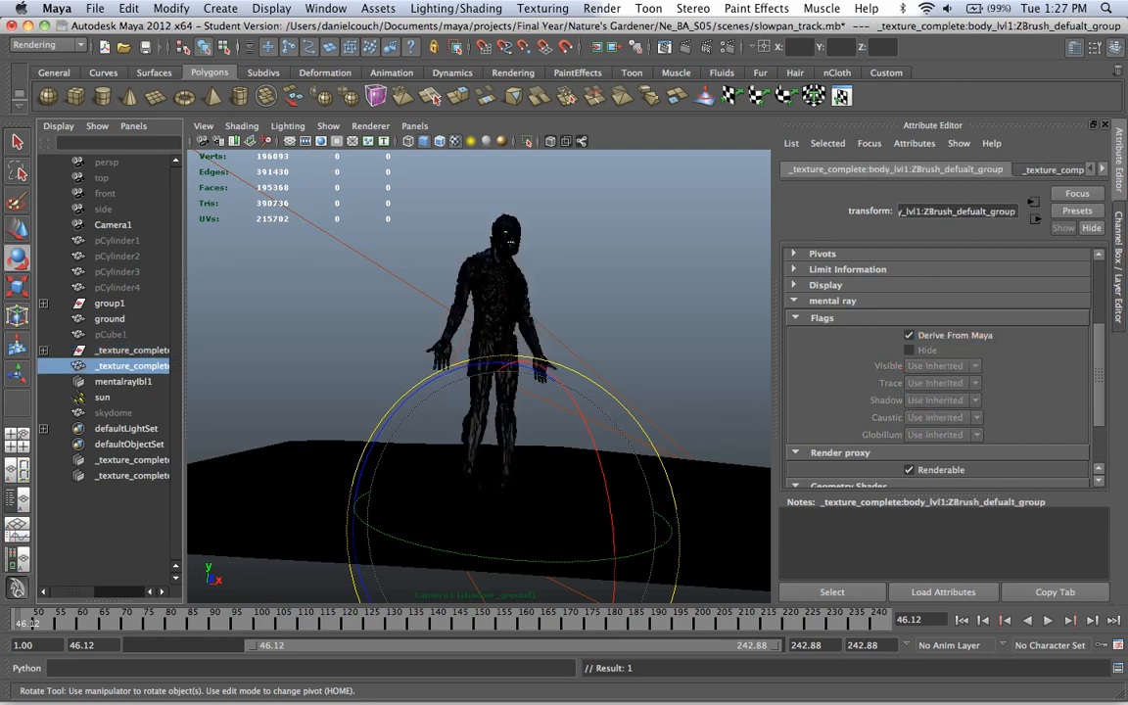
scroll(939, 362, "up", 4)
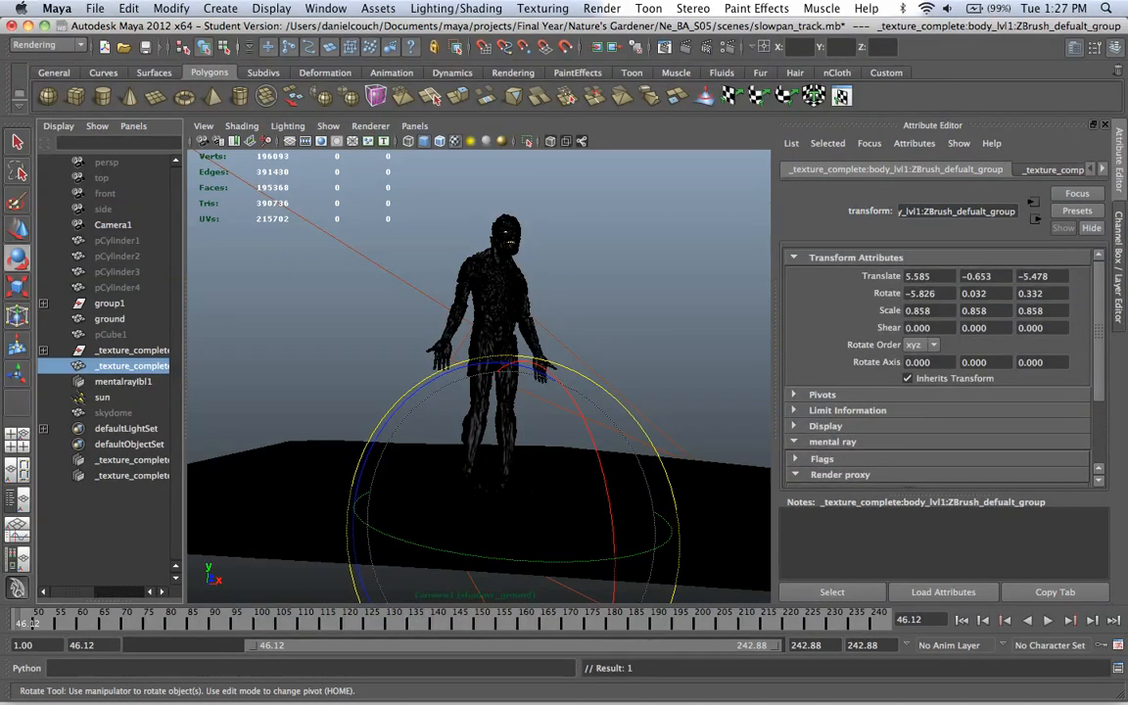
scroll(940, 367, "down", 3)
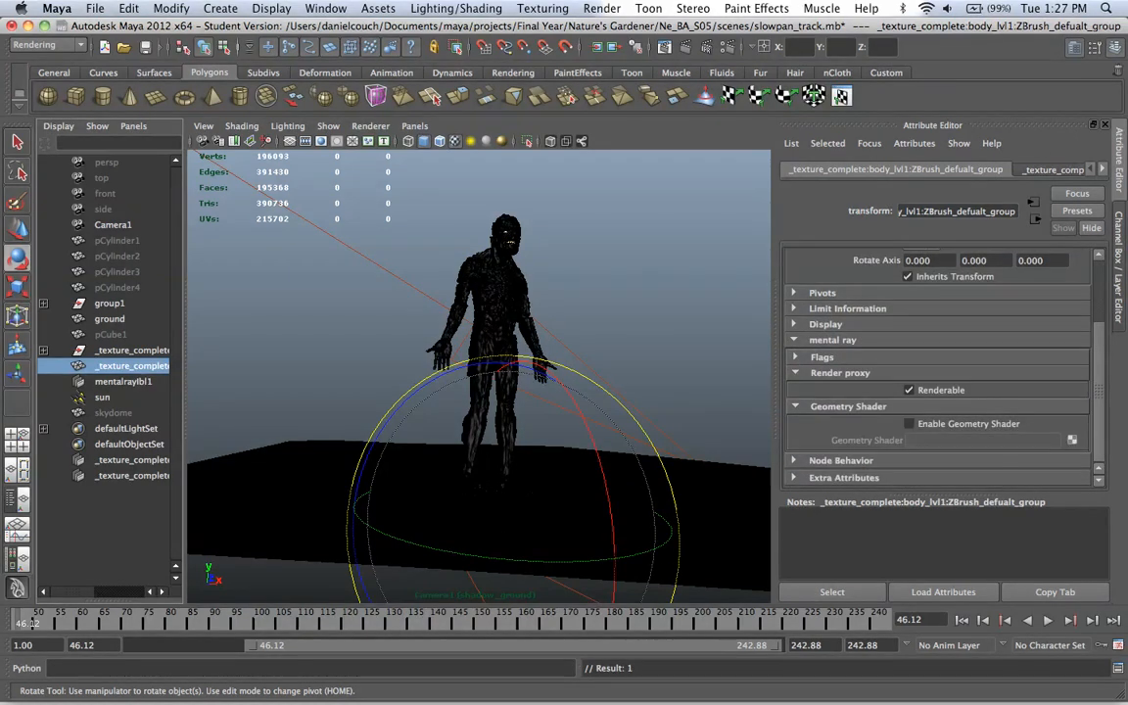
left_click(821, 356)
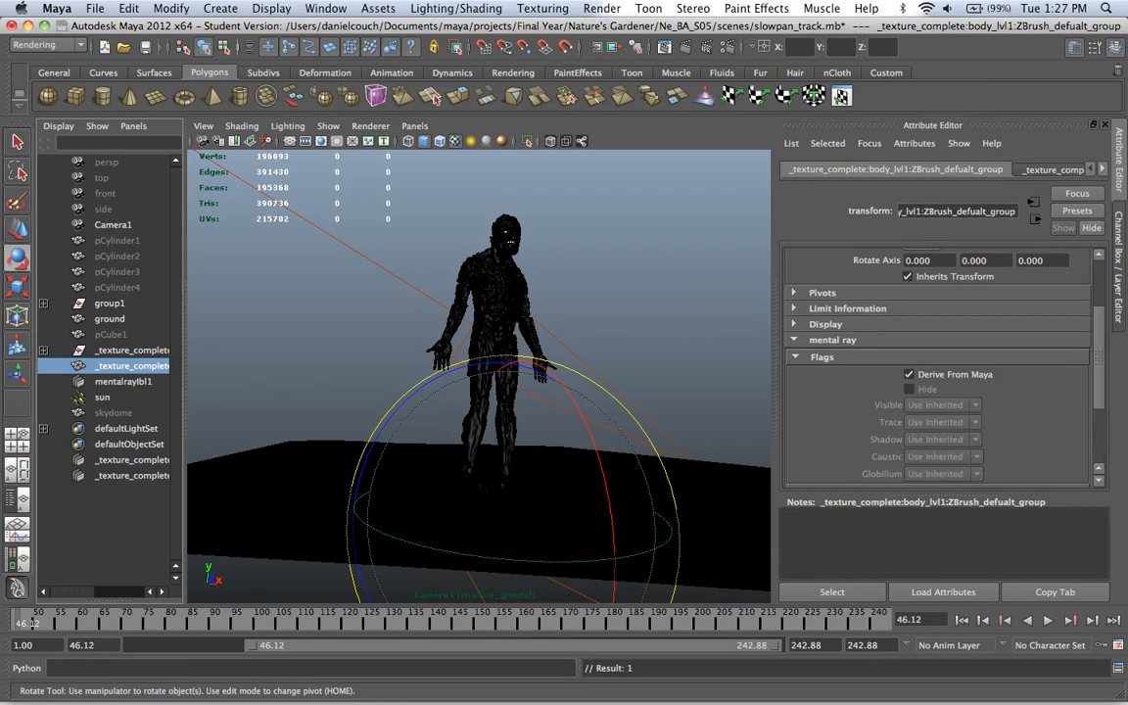
right_click(995, 376)
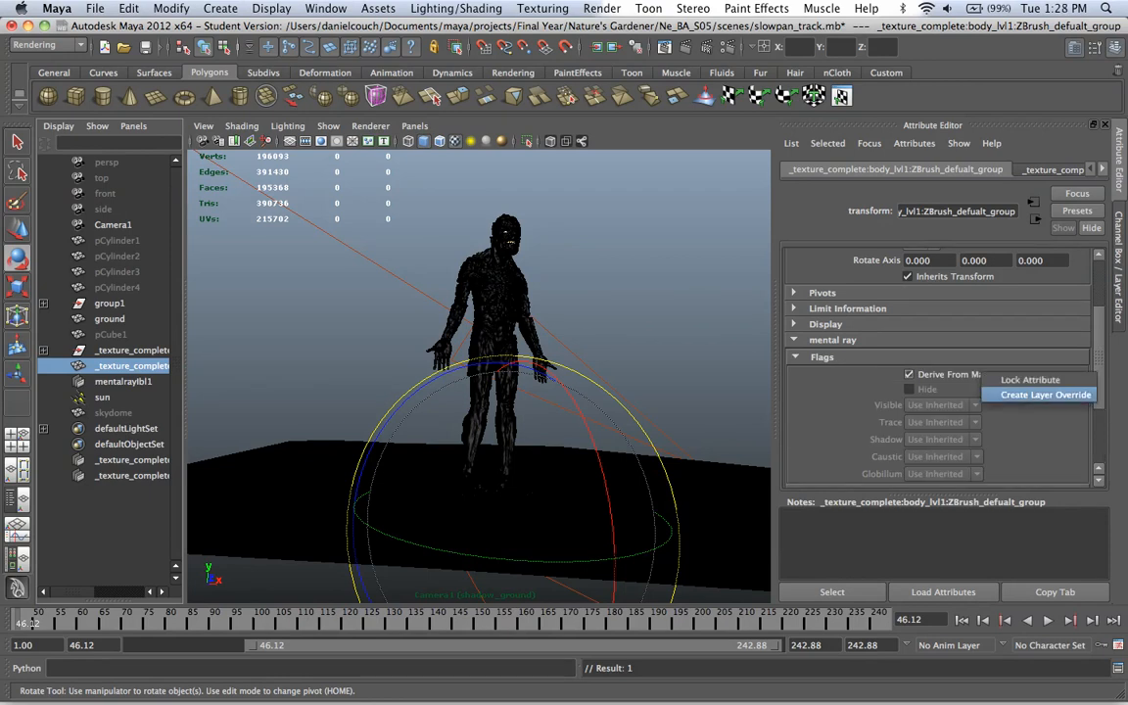
left_click(1046, 394)
right_click(891, 404)
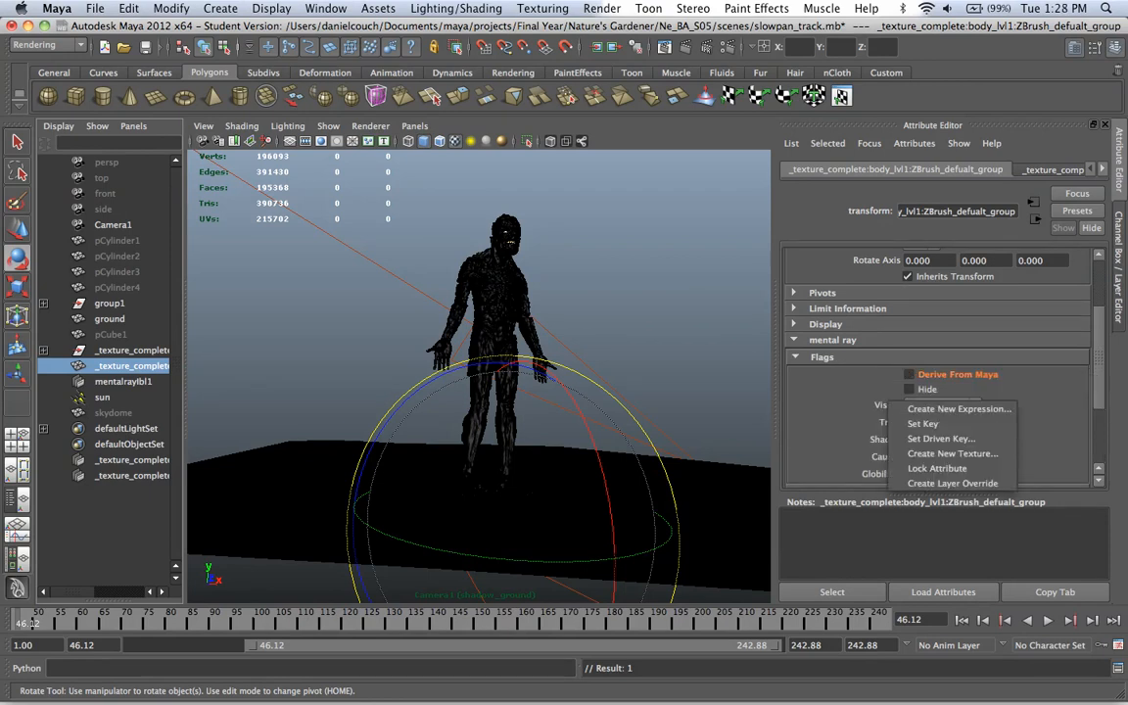
left_click(951, 482)
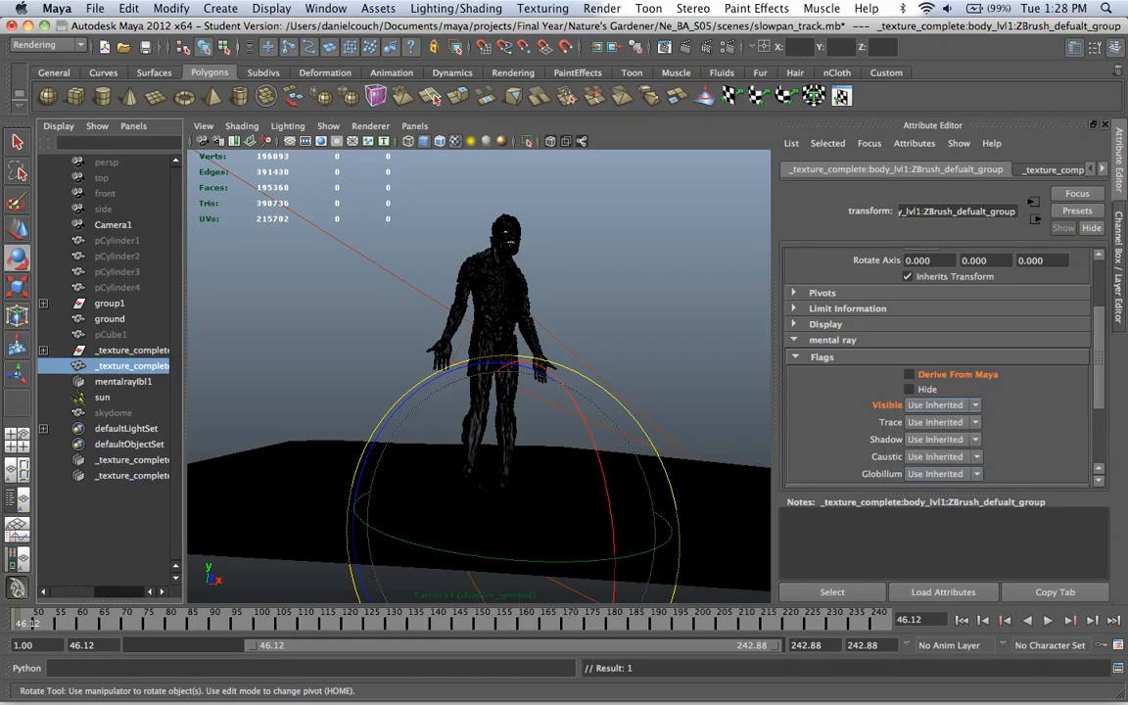
left_click(943, 404)
left_click(934, 418)
left_click(1118, 267)
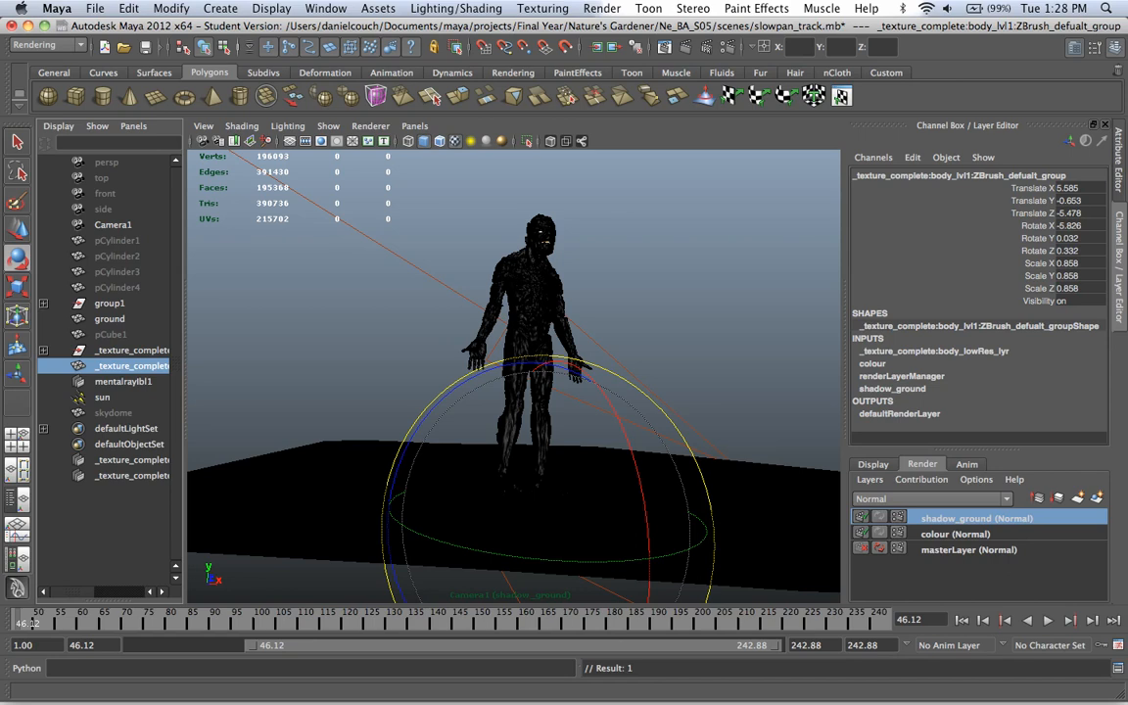
- Create a layer override for Final Gathering in the shadow_ground render settings and turn it off
left_click(728, 47)
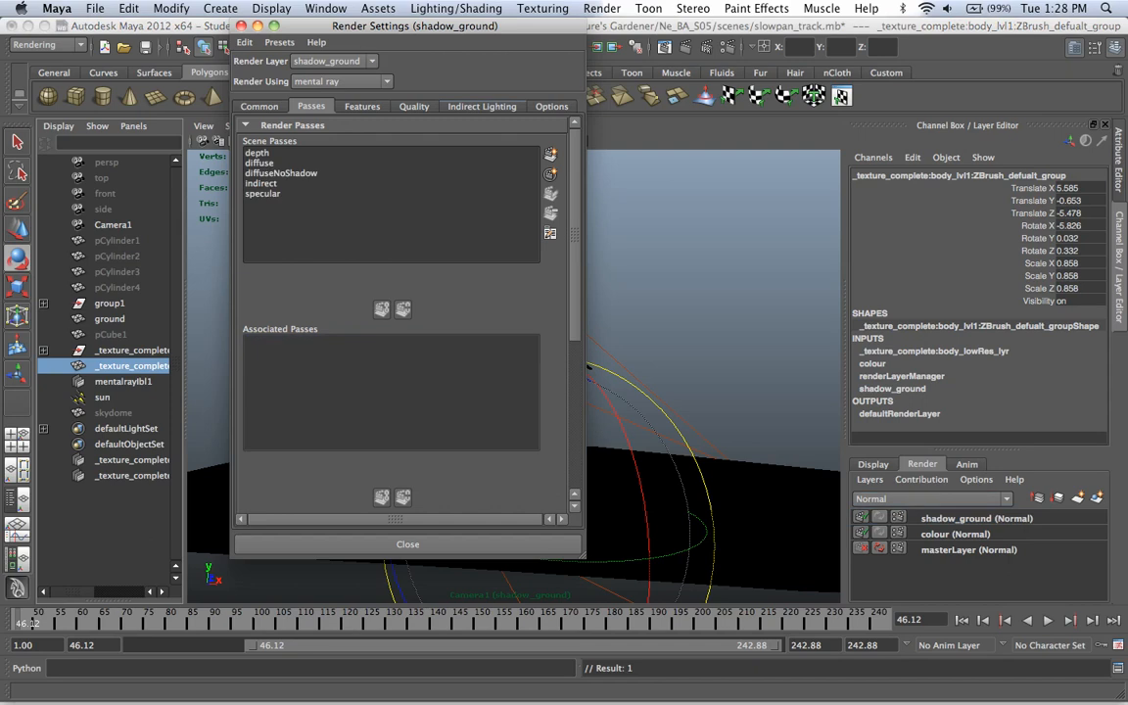
left_click(481, 107)
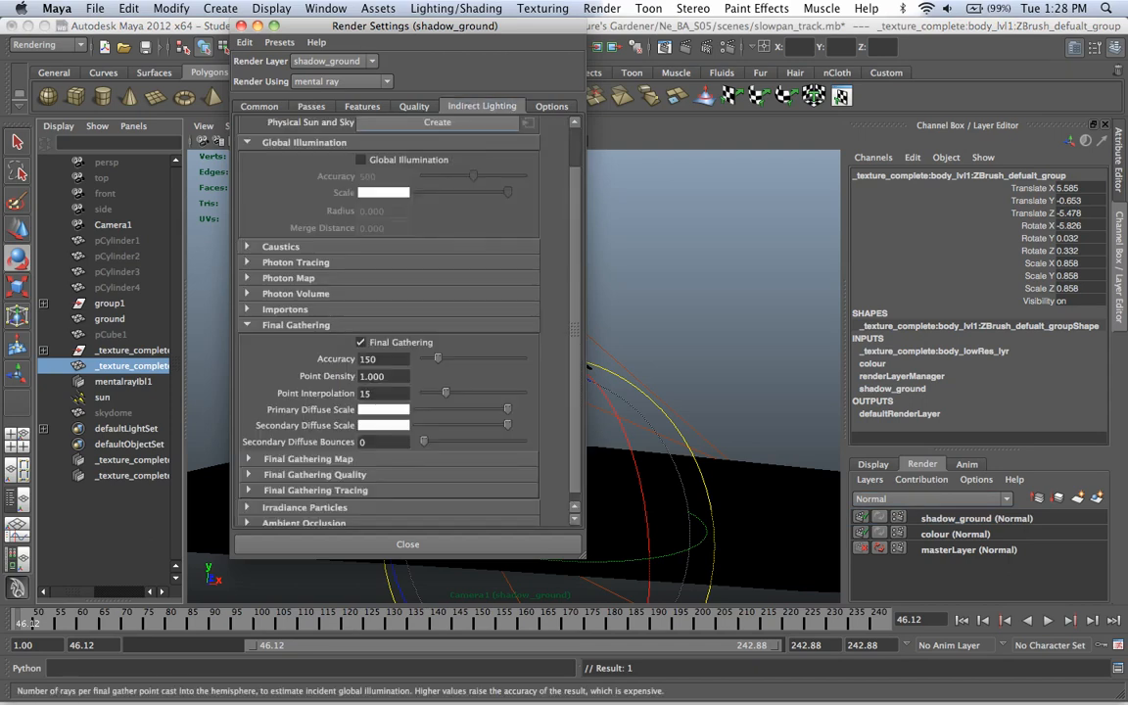
right_click(392, 342)
left_click(396, 359)
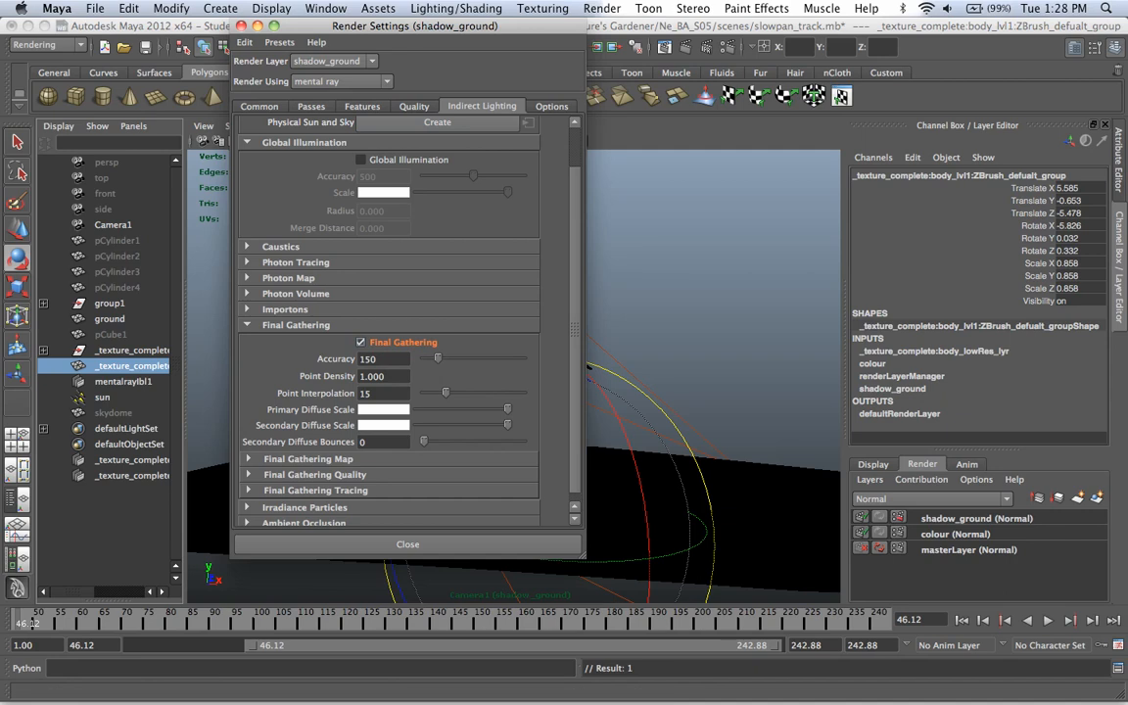
left_click(361, 342)
left_click(408, 543)
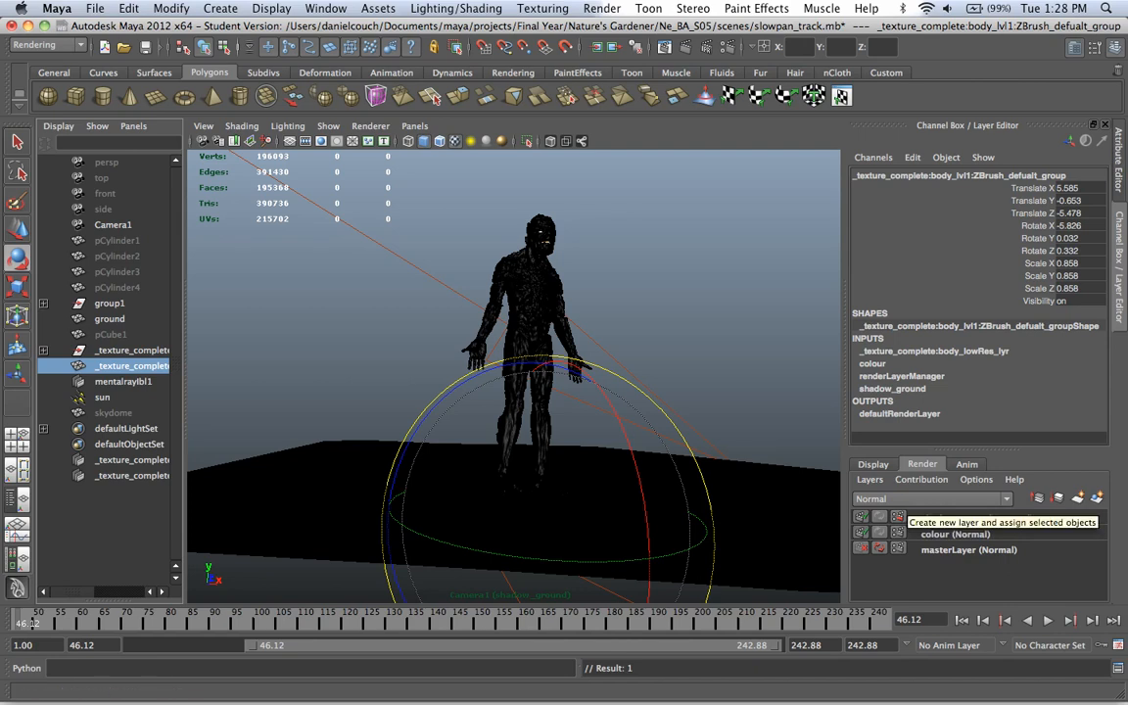
- Create a new empty render layer and name it shadow_troll
left_click(976, 518)
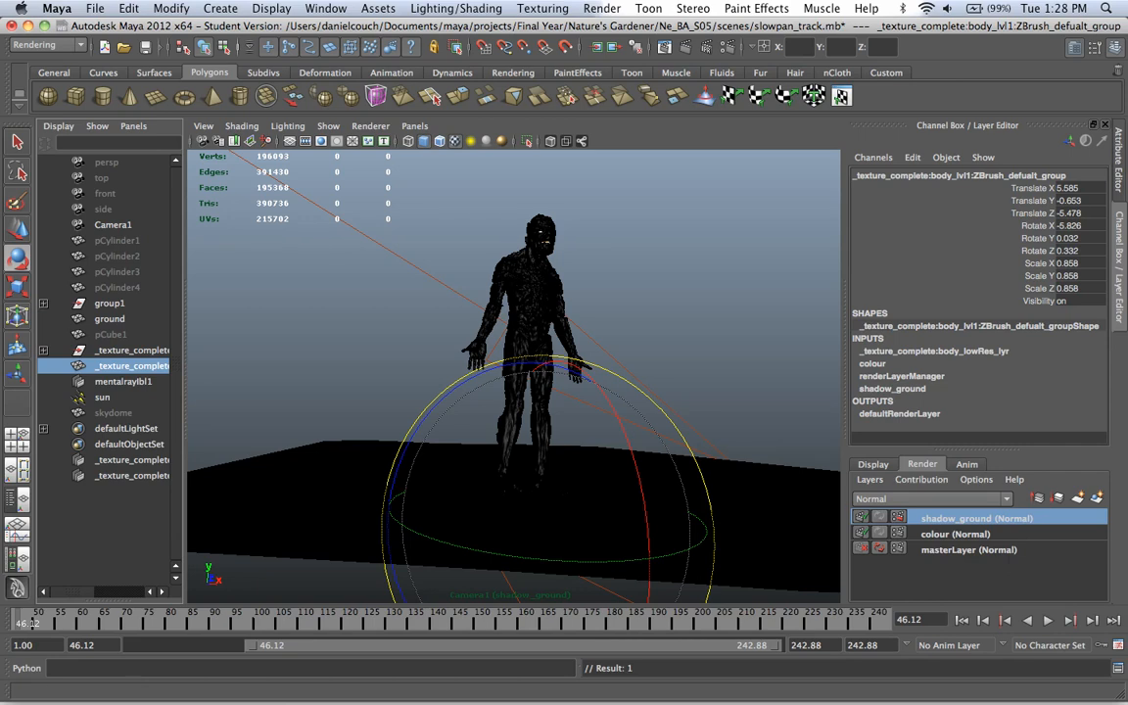
left_click(1078, 497)
double_click(950, 517)
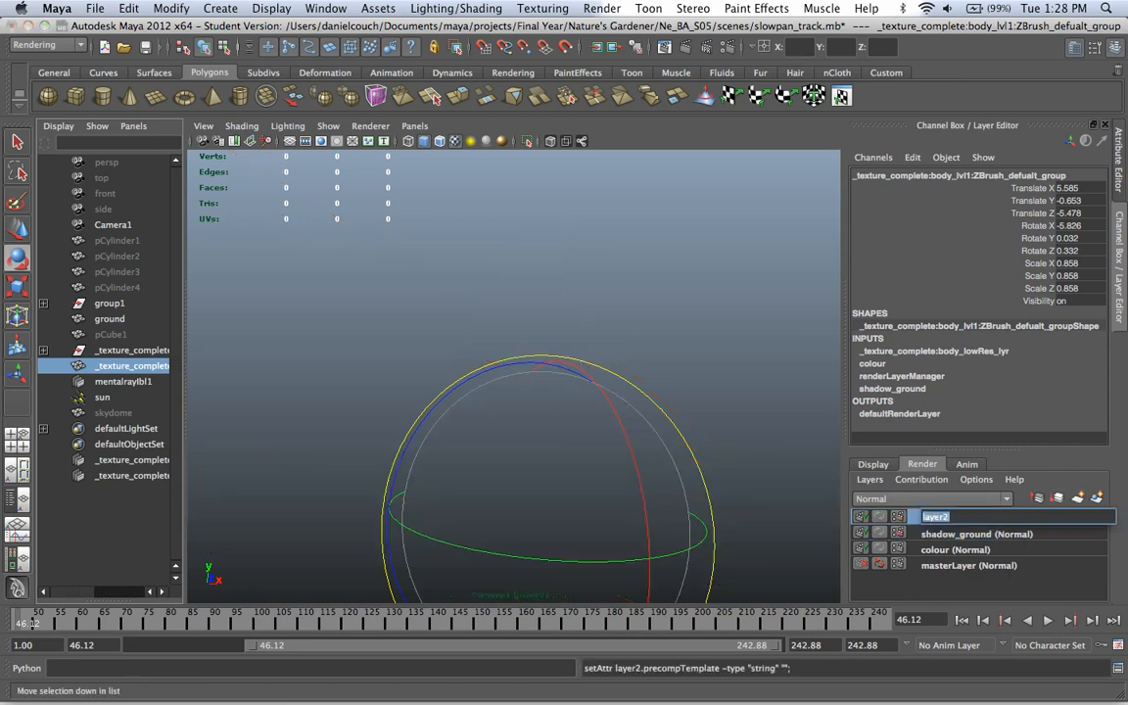
type("shadow_")
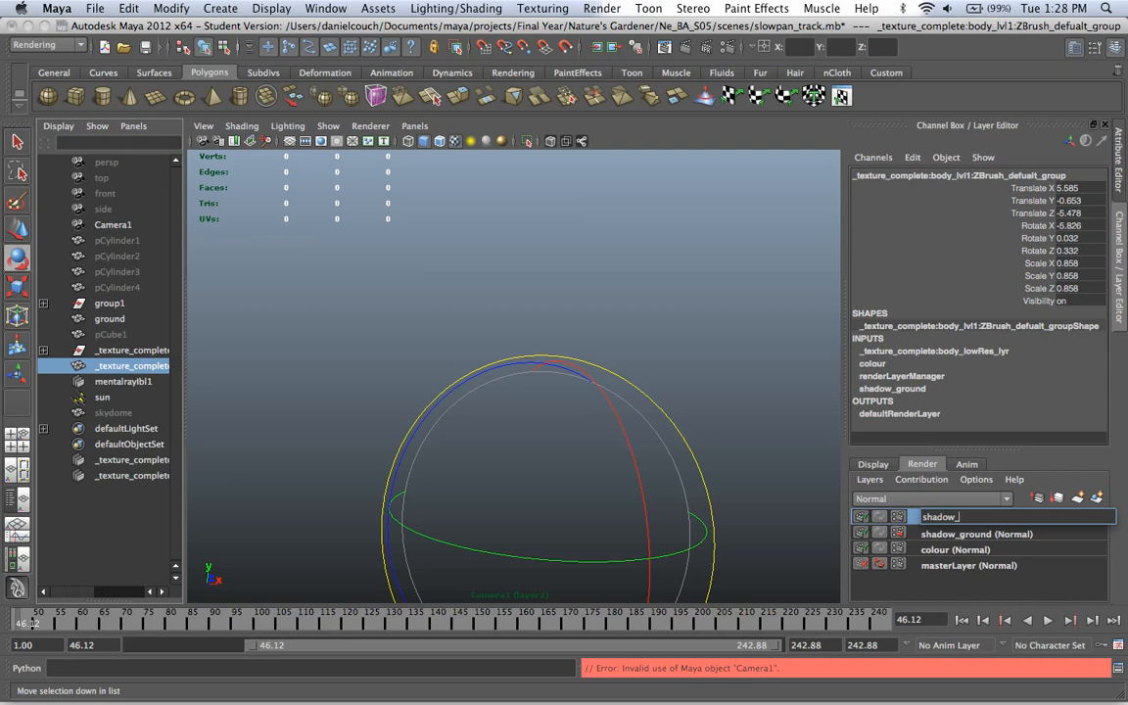
type("troll")
key("Return")
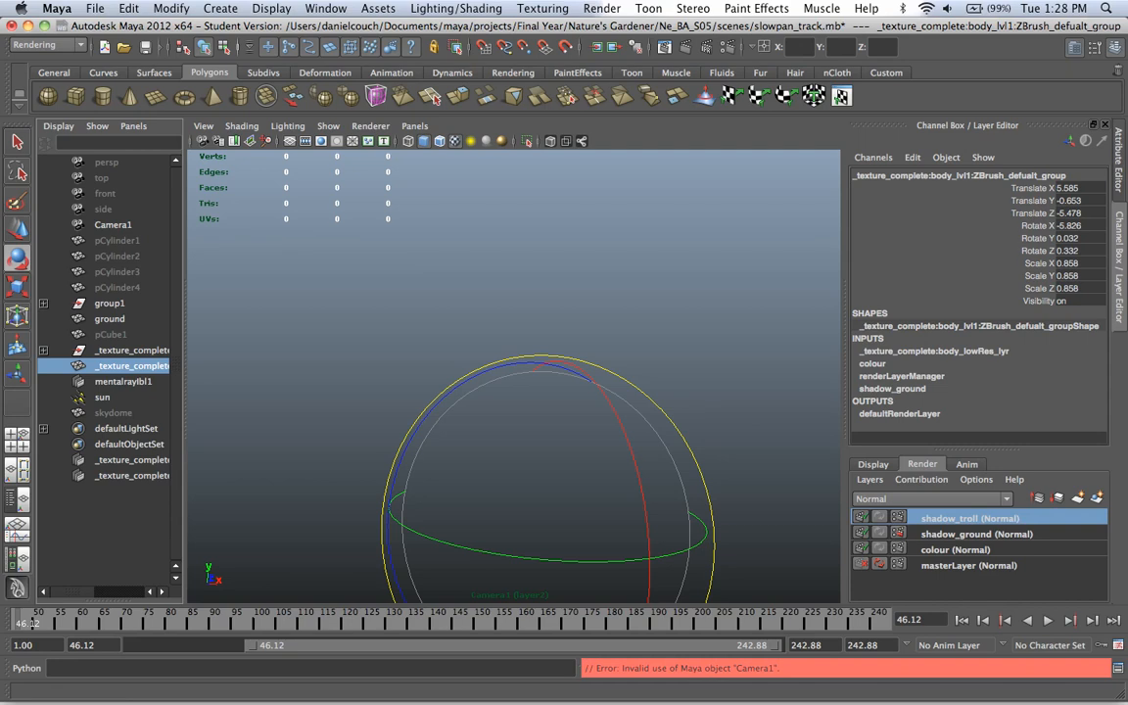
- Select the two adjacent _texture_complete creature nodes together with the sun light
left_click(130, 350)
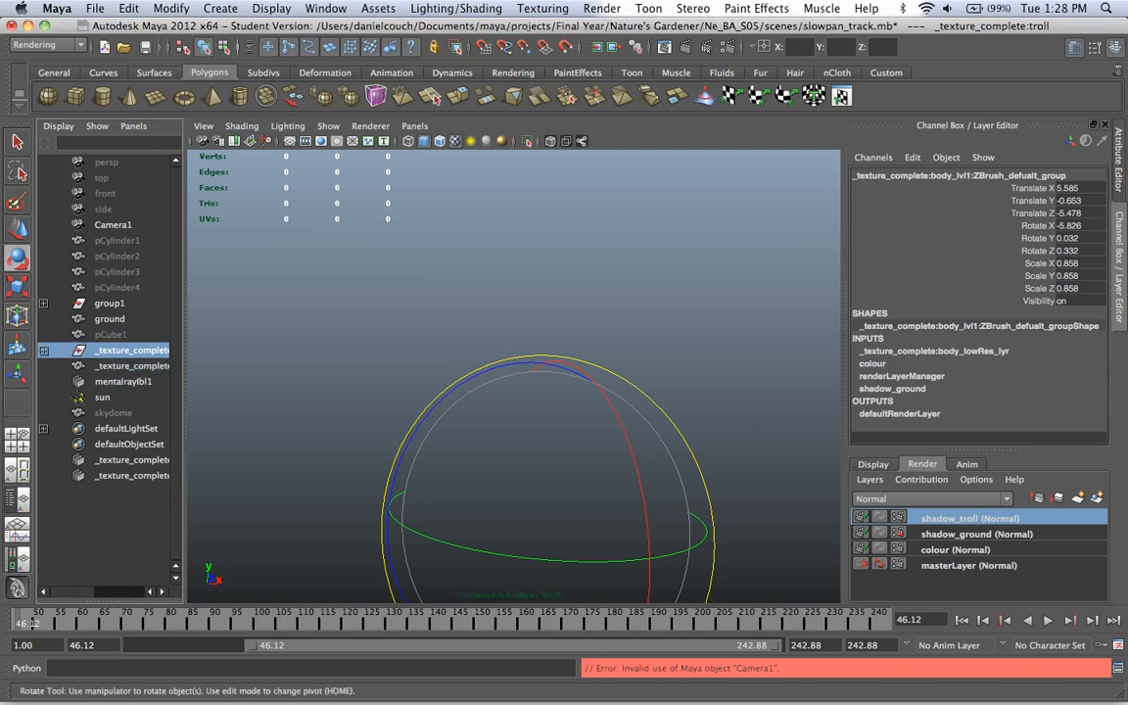
left_click(129, 366, "super")
left_click(104, 397, "super")
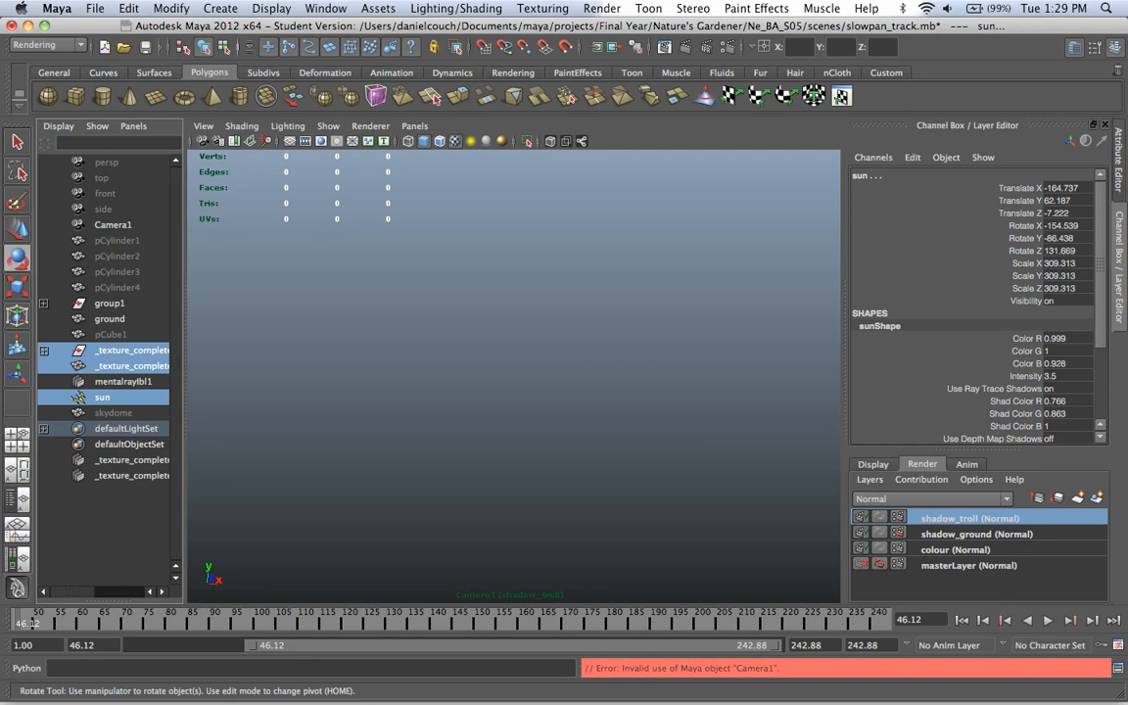
- Create a Shadow render pass in the colour layer's render settings and associate it with that layer
left_click(956, 550)
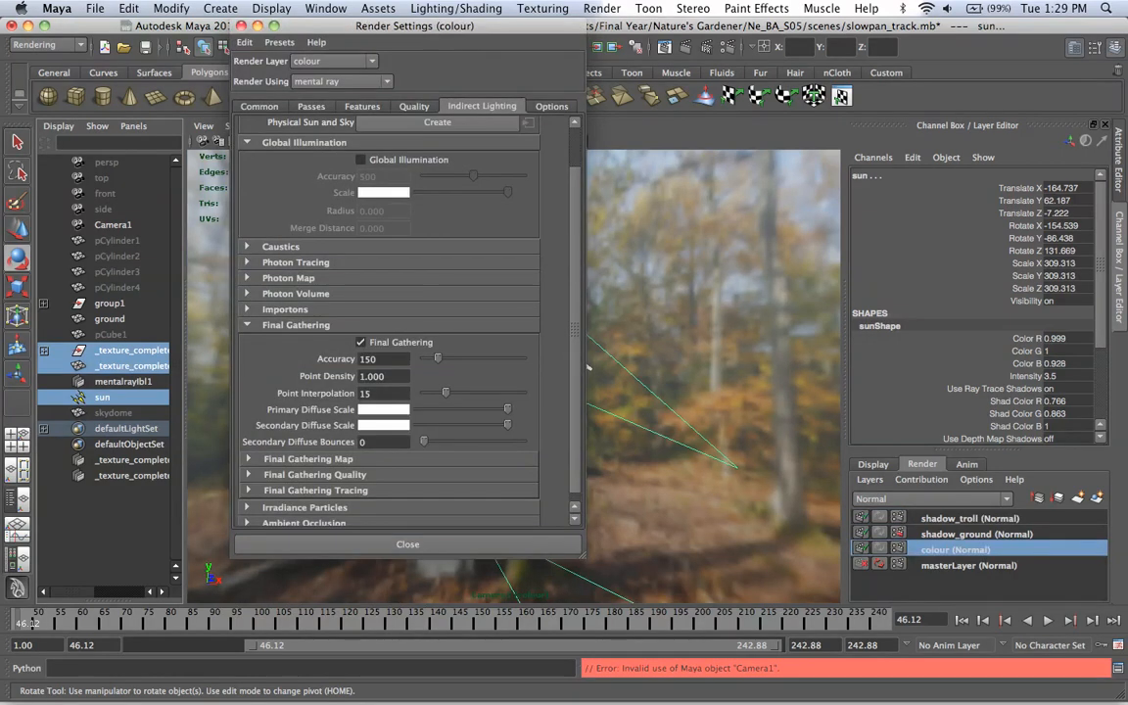
left_click(312, 106)
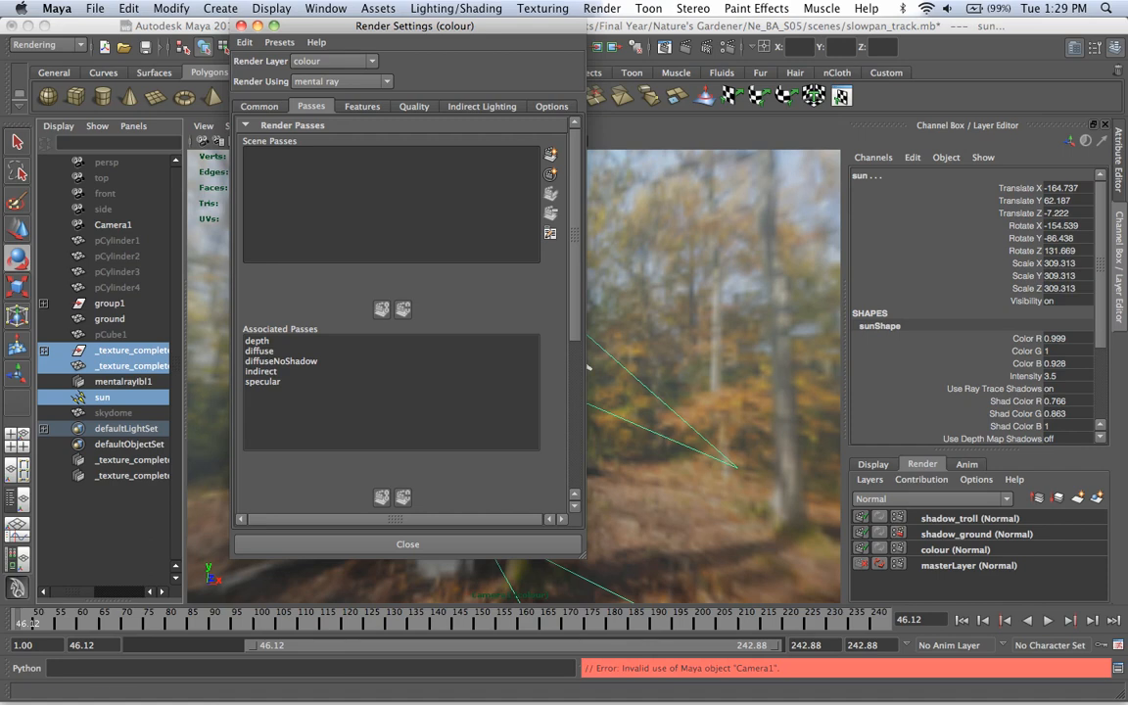
left_click(549, 154)
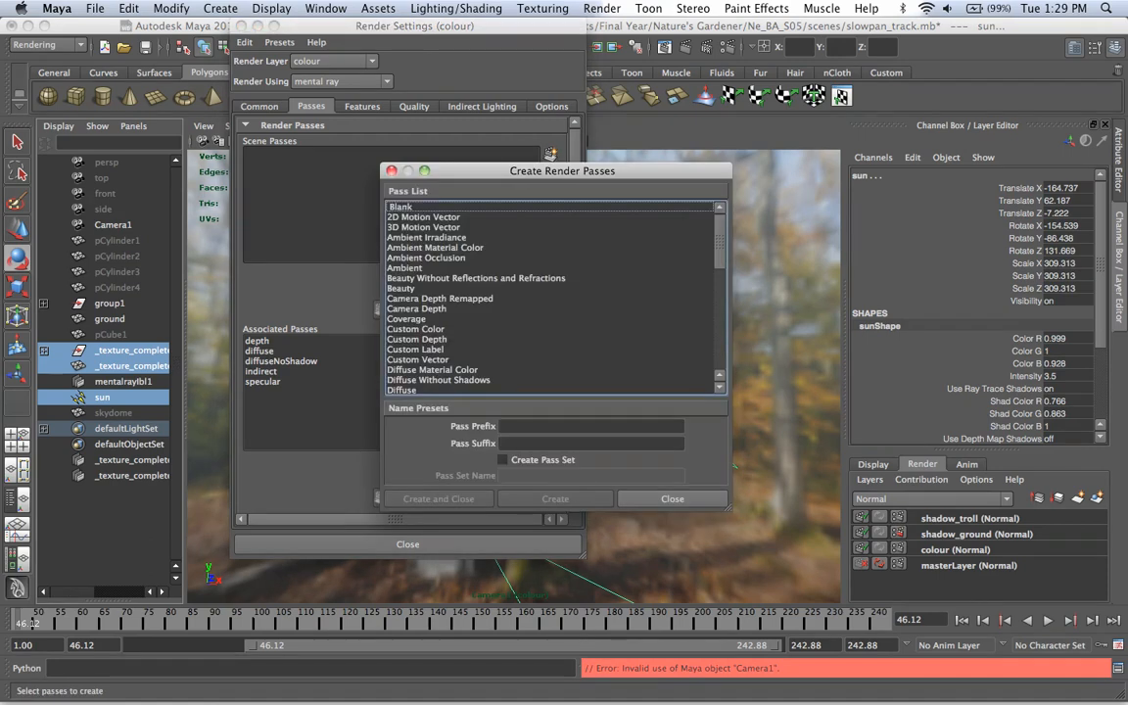
key("s")
key("s")
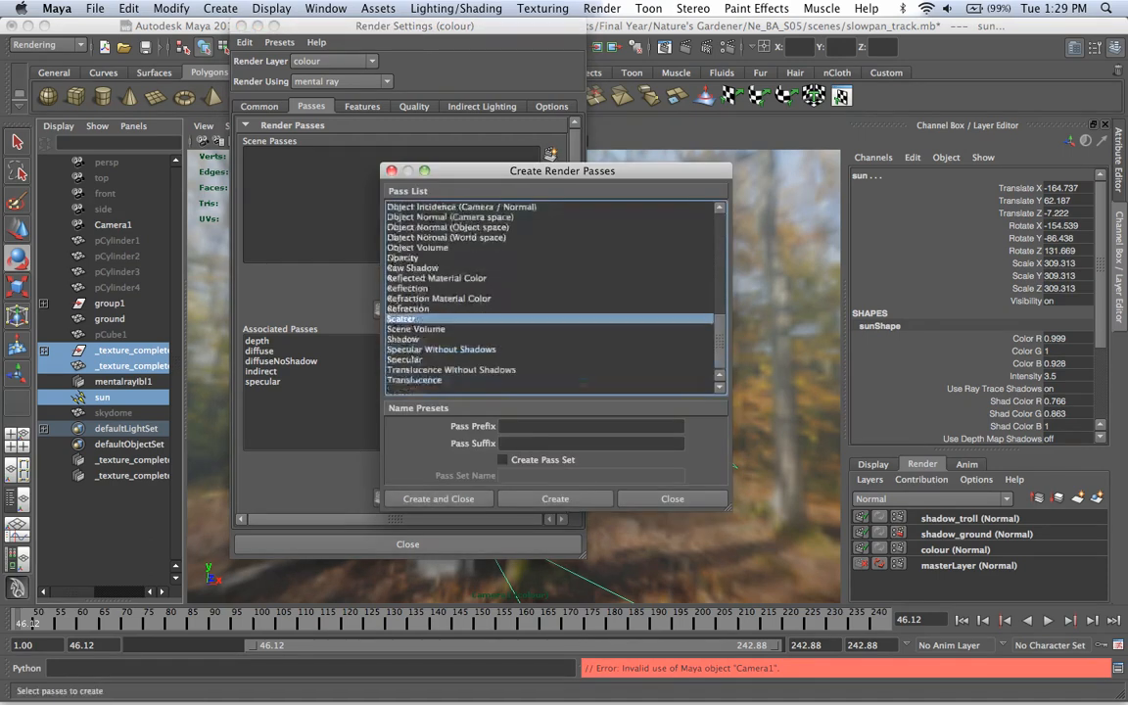
key("s")
left_click(439, 500)
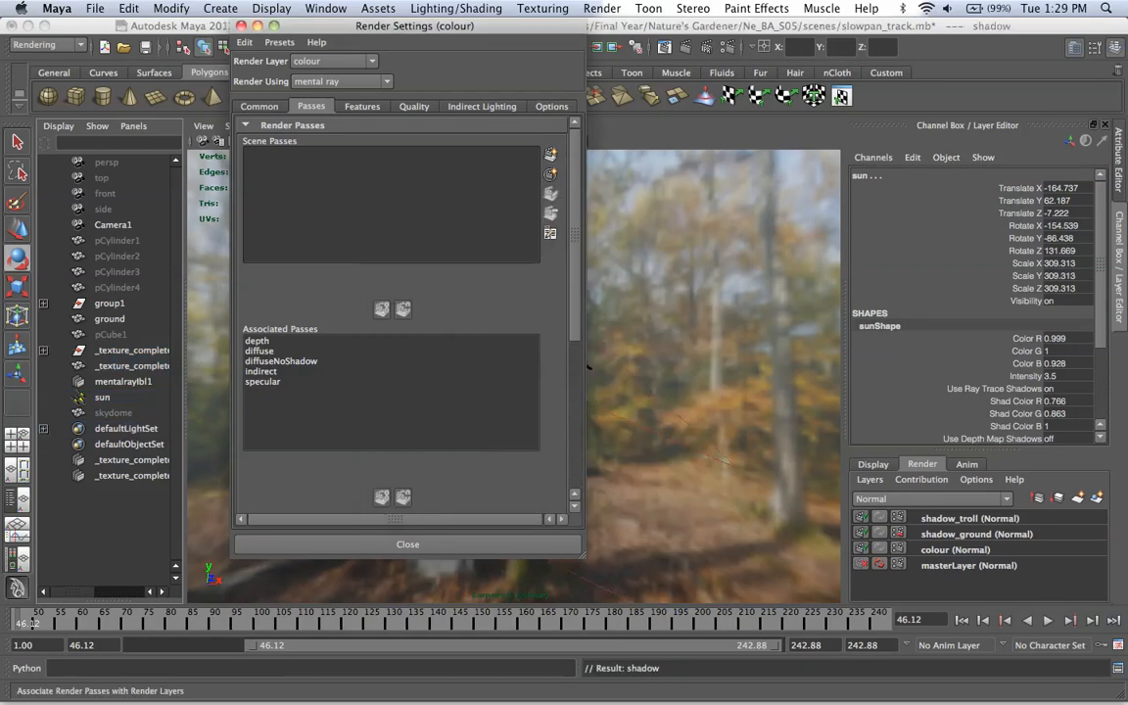
left_click(382, 310)
- Set the shadow render pass's number of channels to 4
double_click(262, 382)
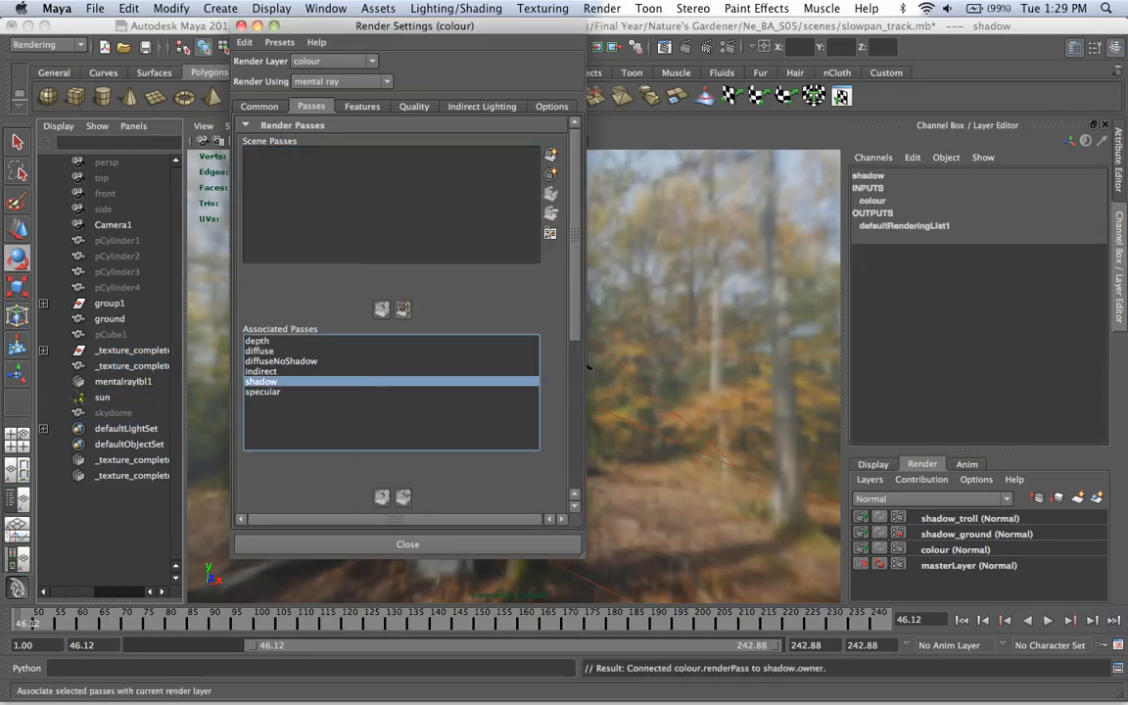
left_click(922, 318)
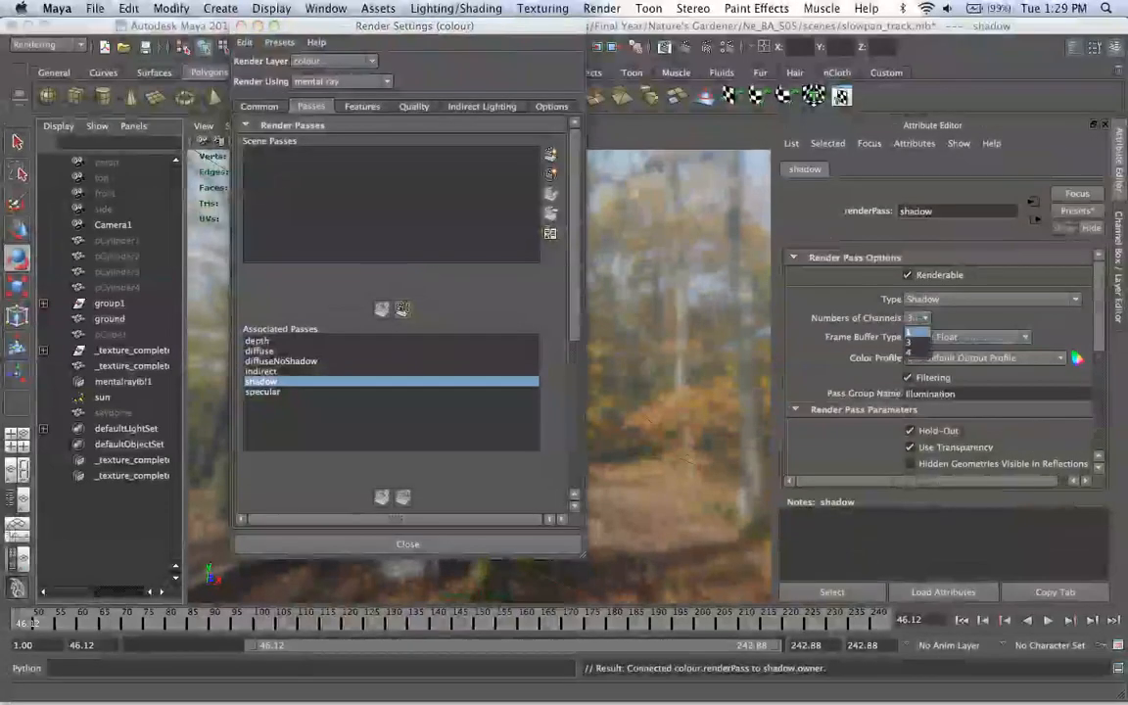
left_click(917, 345)
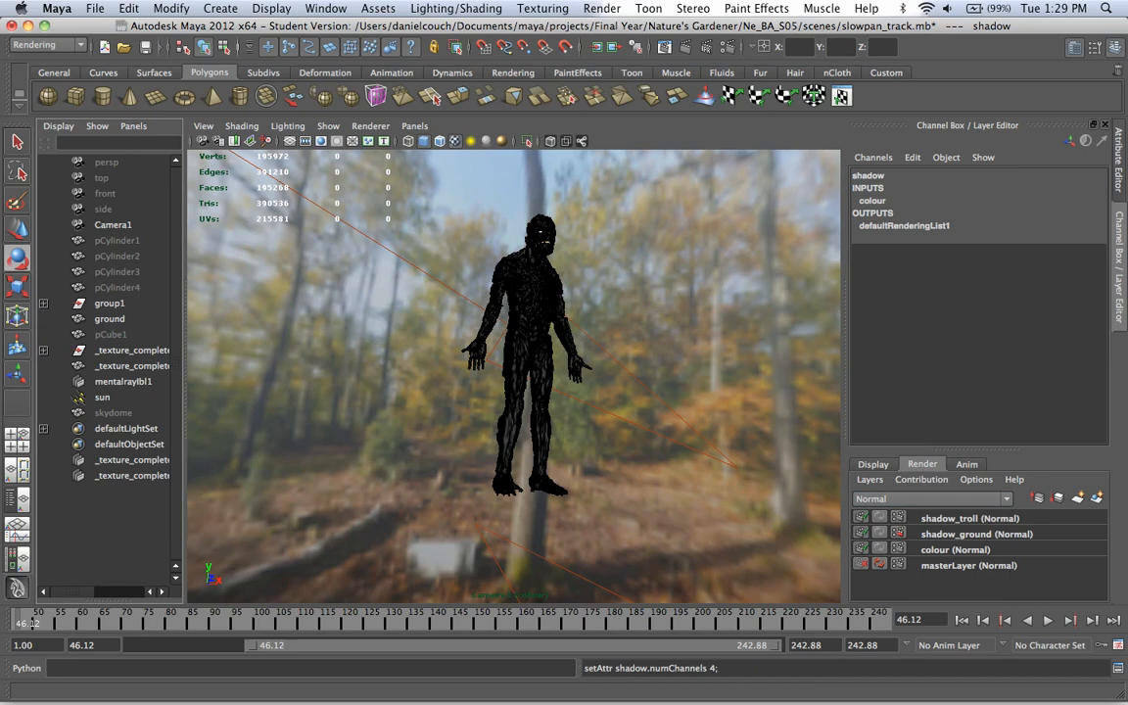
- From masterLayer, add the sun light, both _texture_complete creature nodes and group1 to the shadow_troll render layer
left_click(964, 519)
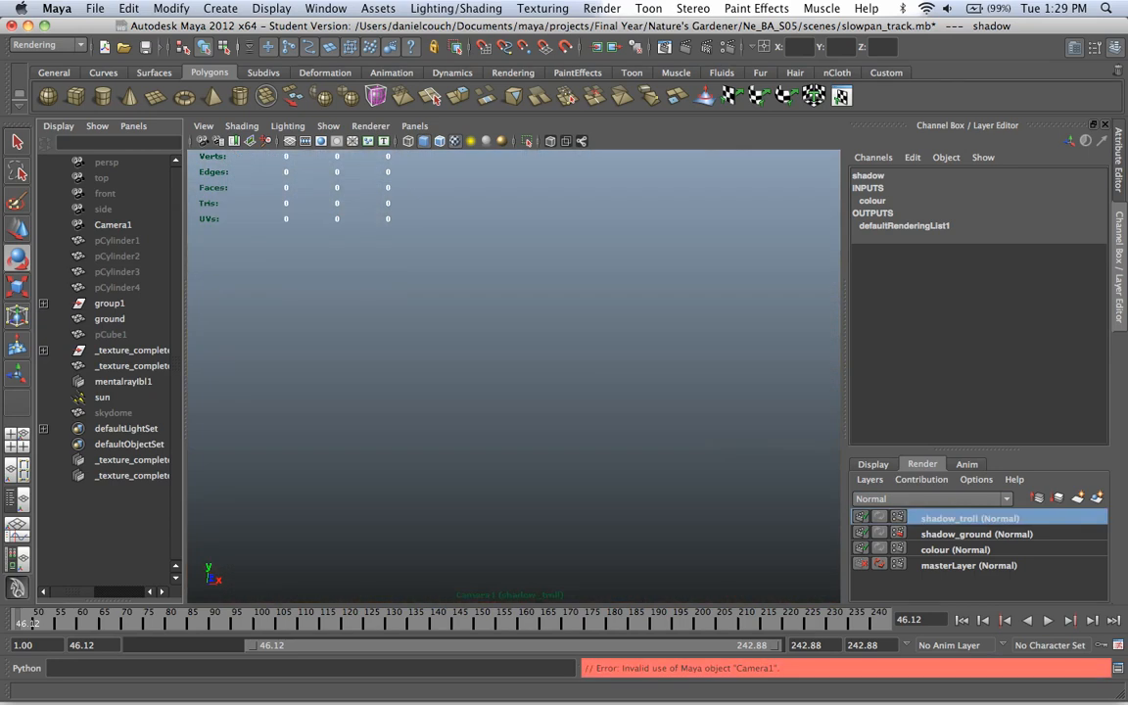
left_click(968, 565)
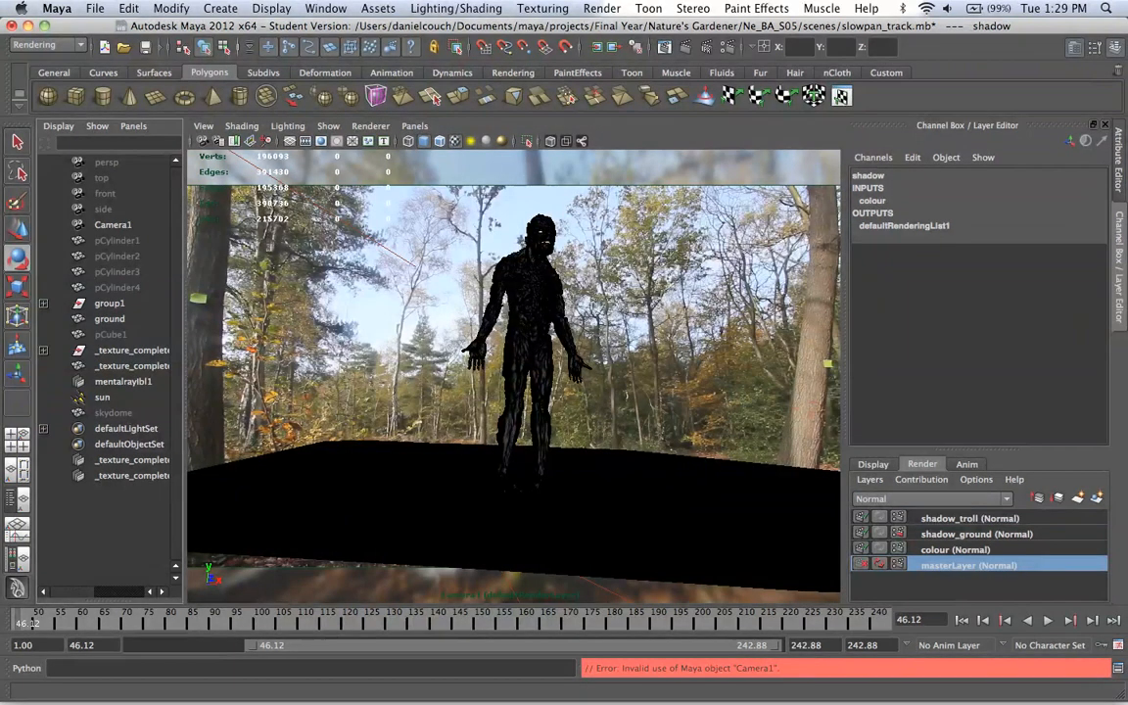
left_click(103, 397)
left_click(118, 381, "shift")
left_click(118, 381, "super")
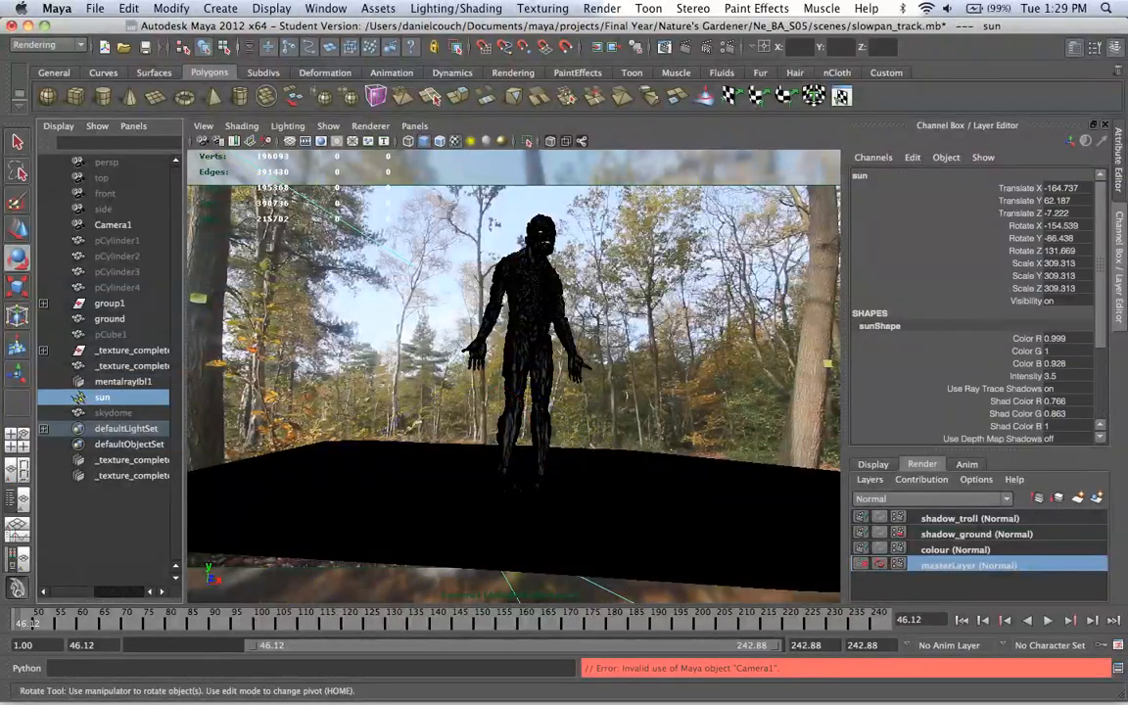
left_click(123, 366, "super")
left_click(123, 350, "super")
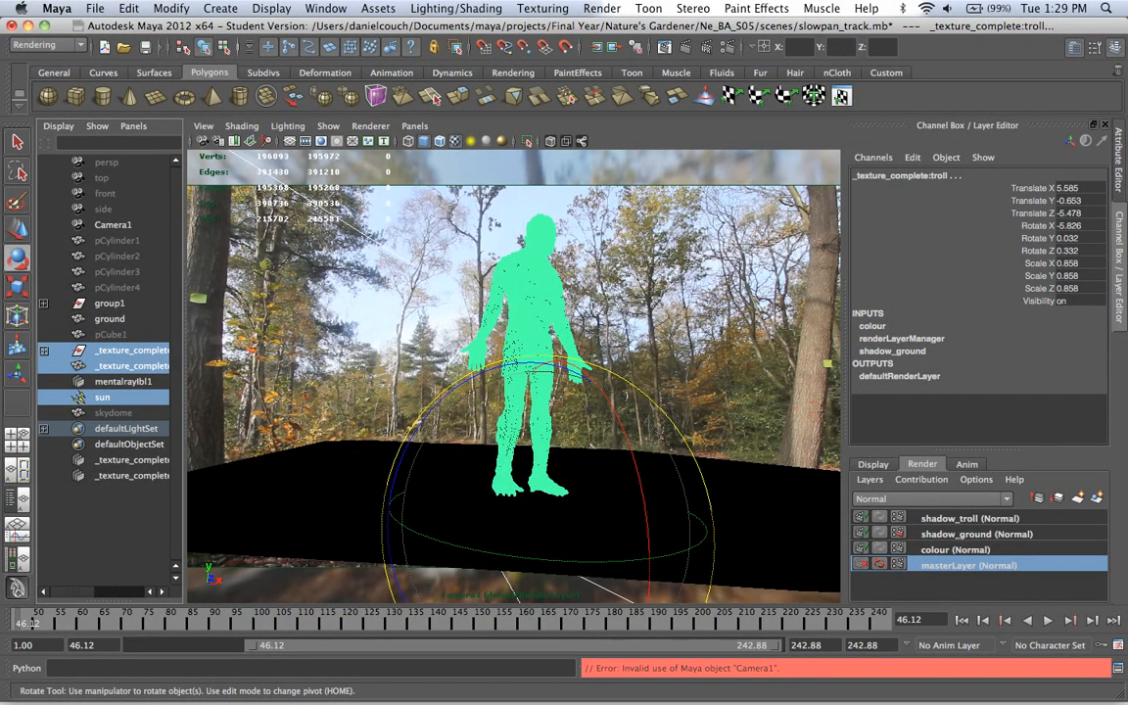
left_click(109, 303, "super")
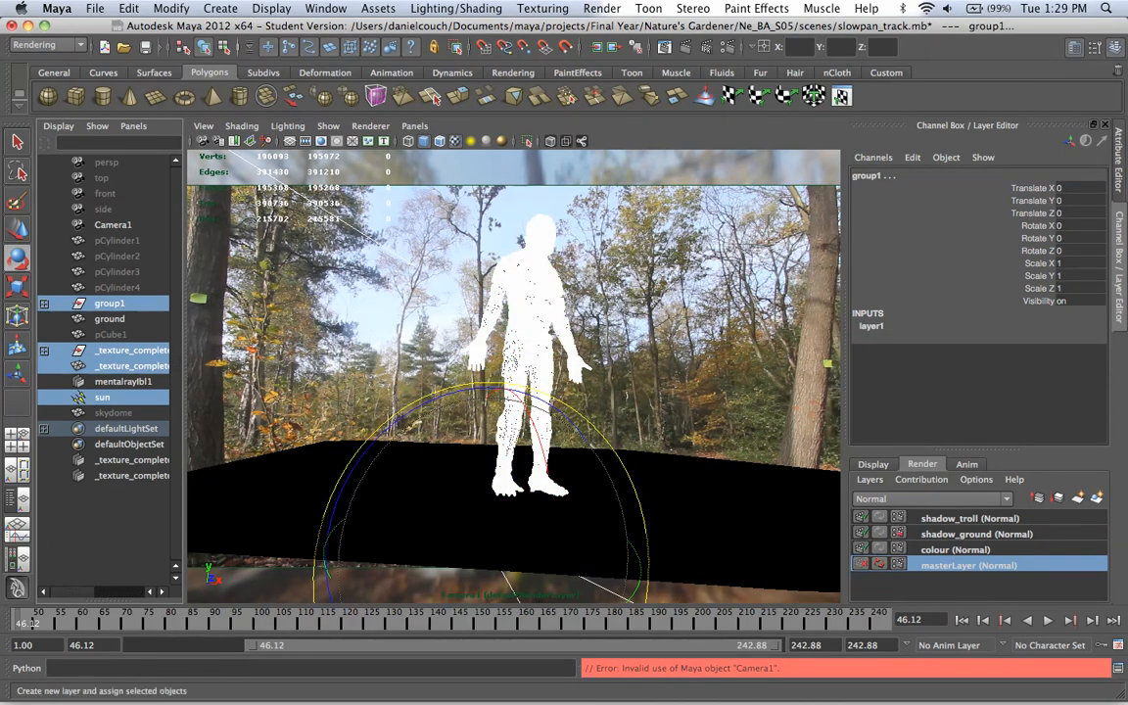
right_click(969, 518)
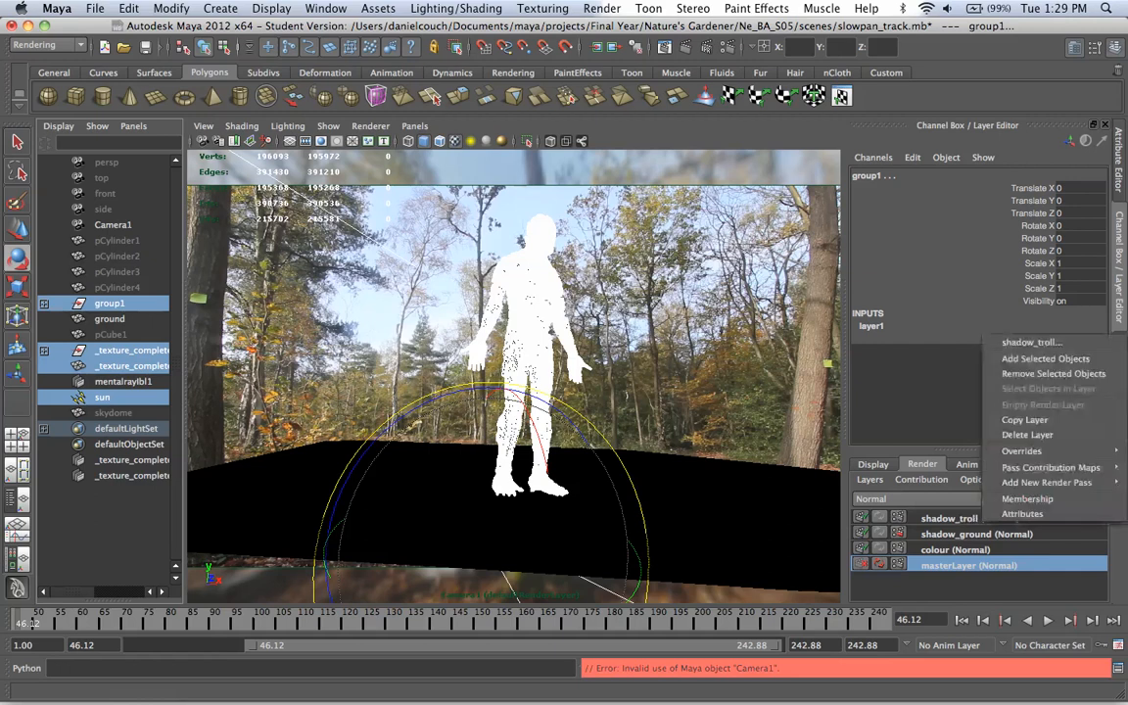
left_click(1045, 358)
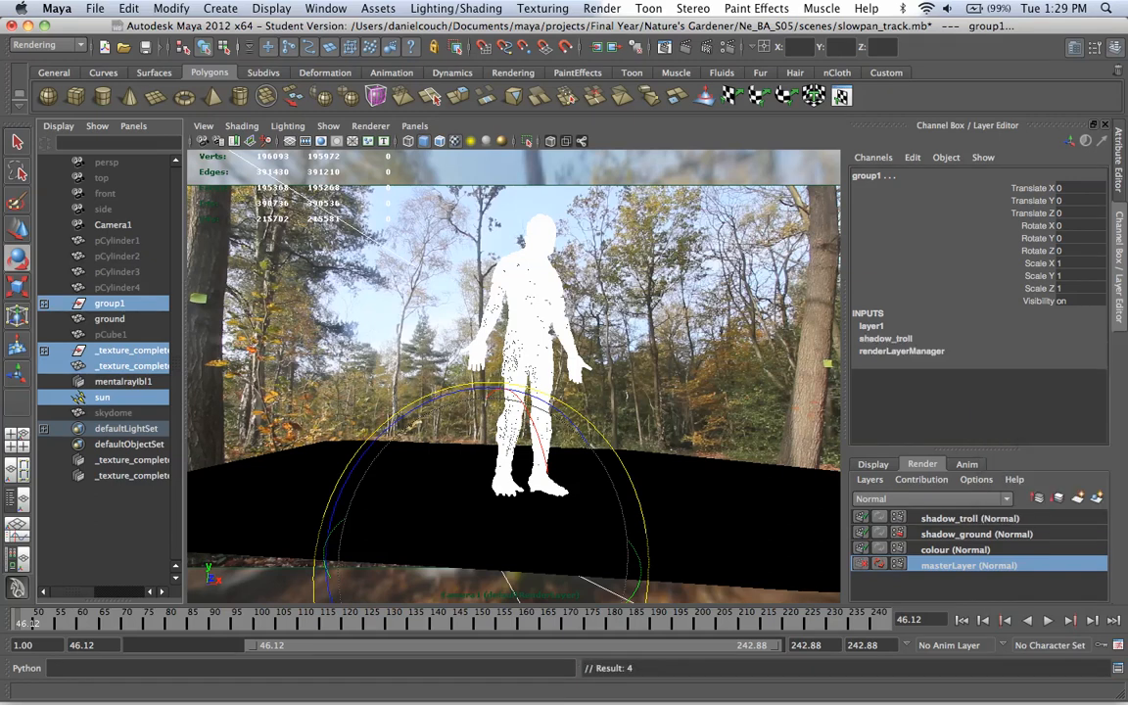
- Remove group1 from the shadow_troll render layer
left_click(970, 517)
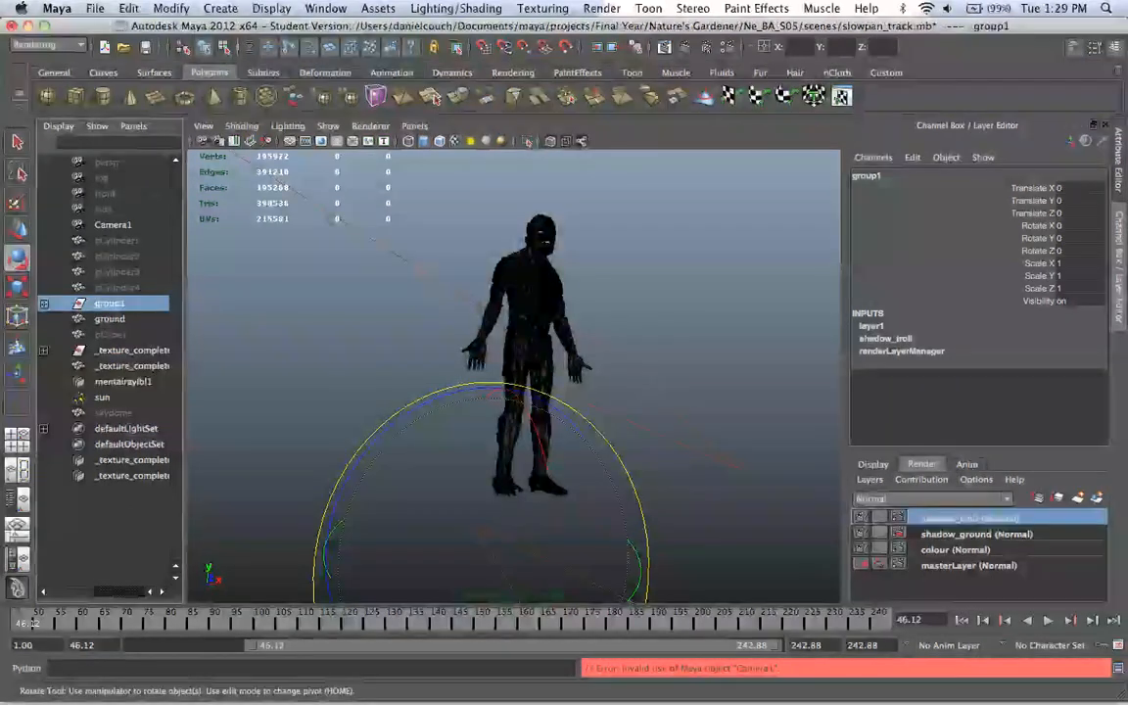
right_click(969, 518)
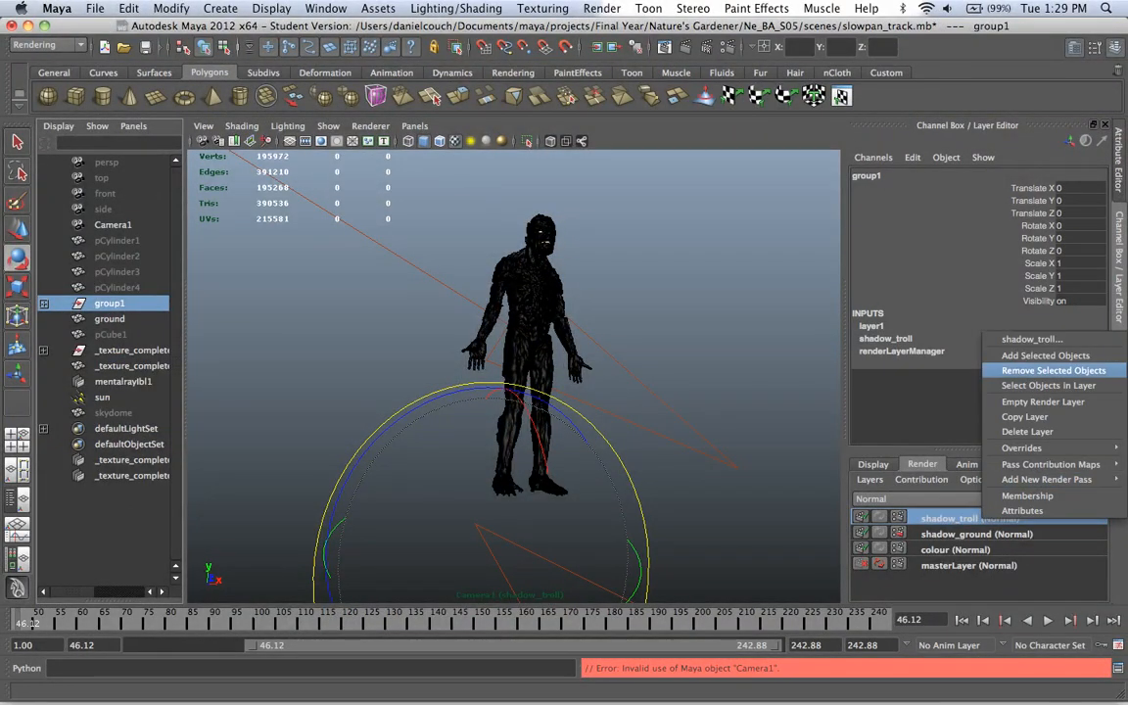
left_click(1053, 370)
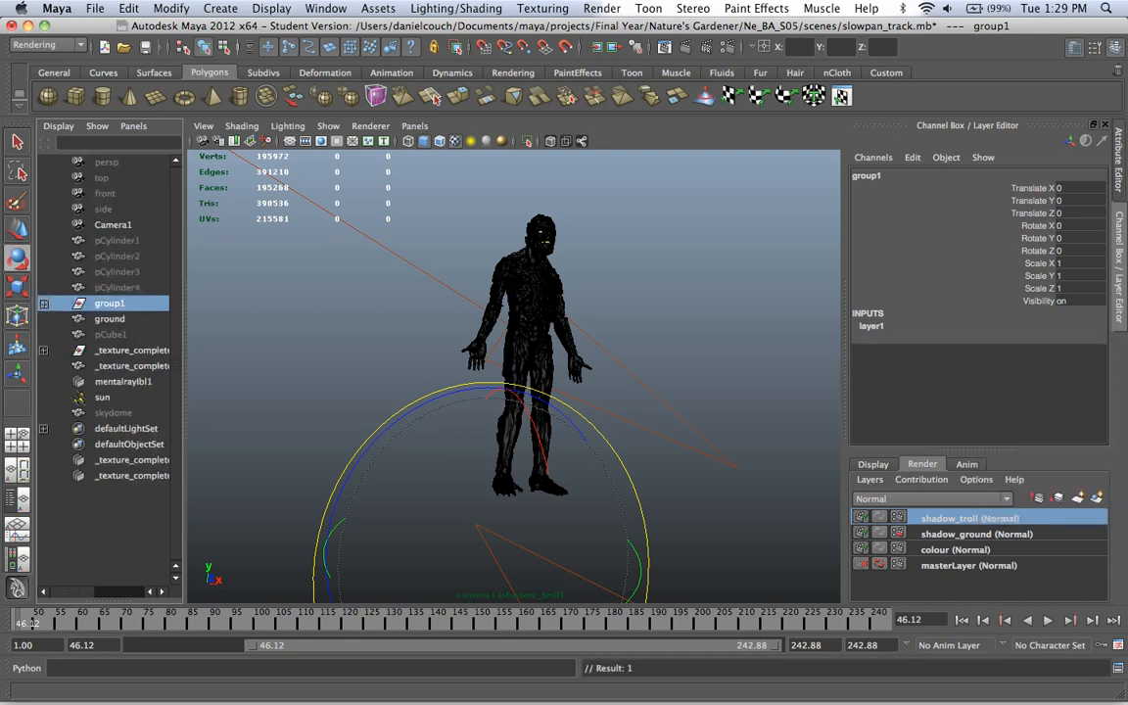
- Add the ground plane to the shadow_troll render layer
left_click(110, 318)
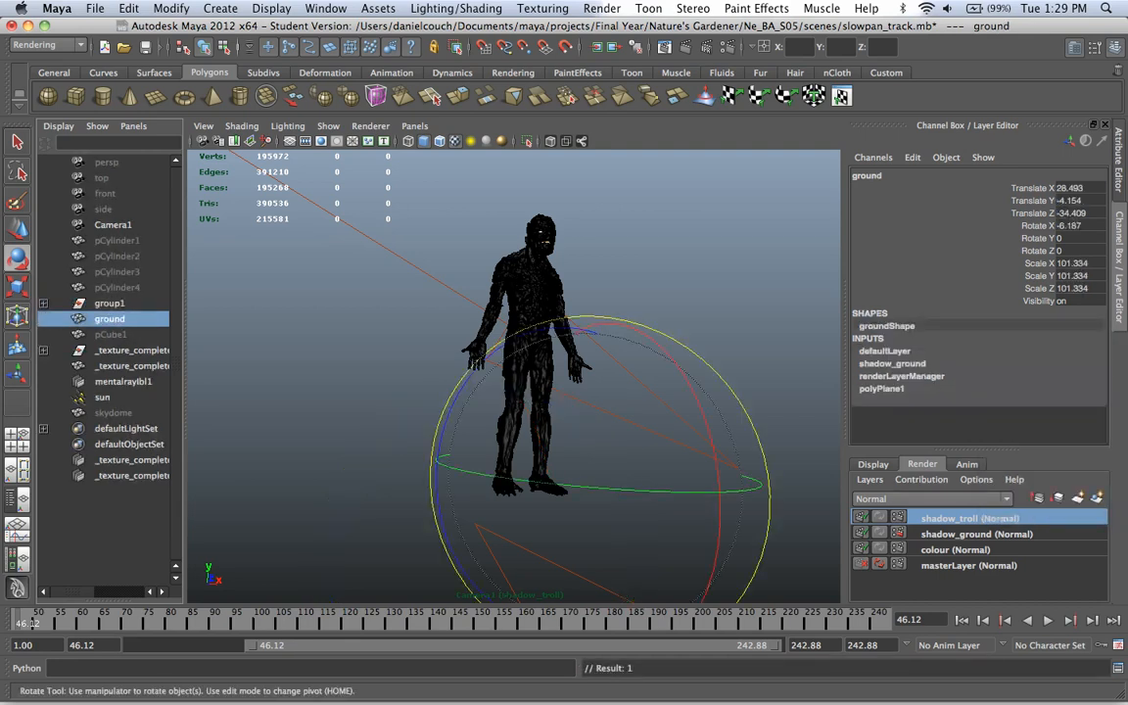
right_click(969, 518)
left_click(964, 467)
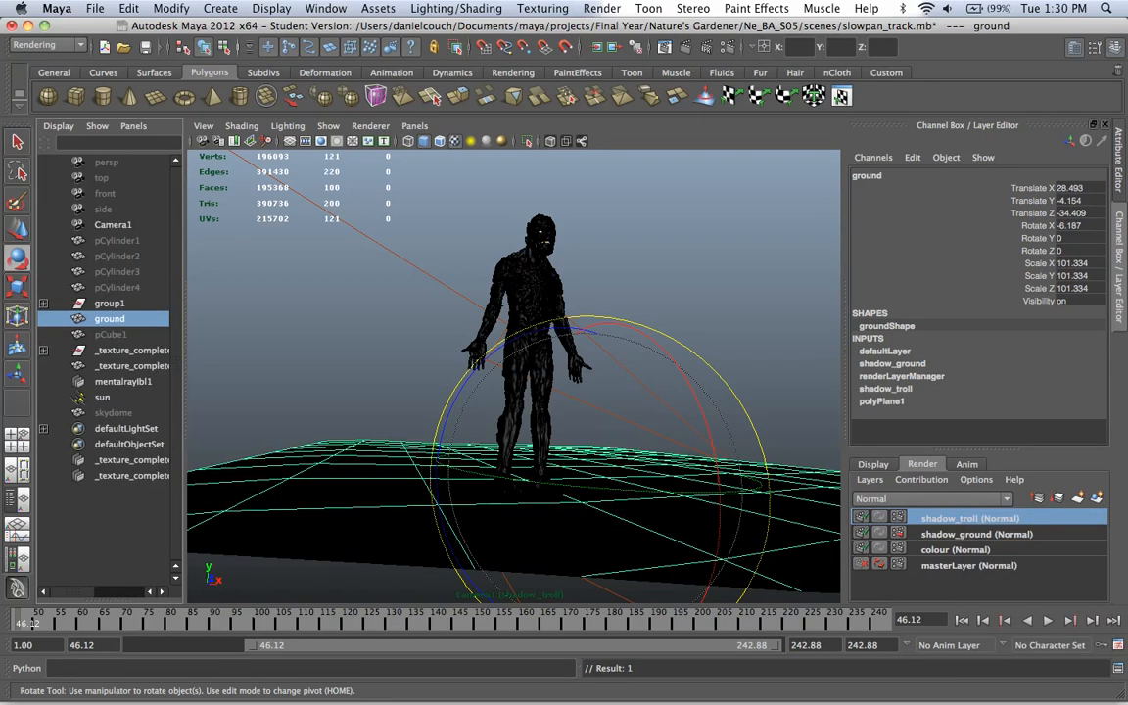
- Create a layer override for Primary Visibility in groundShape's render stats on shadow_troll and turn it off
key("ctrl+a")
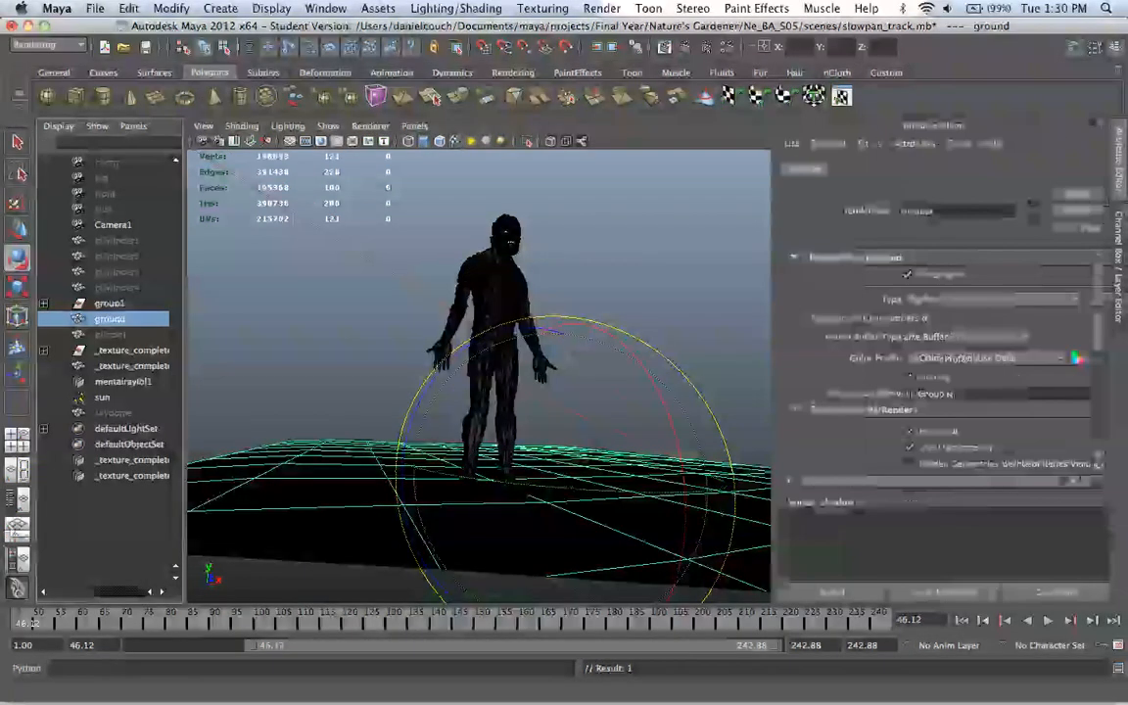
key("ctrl+a")
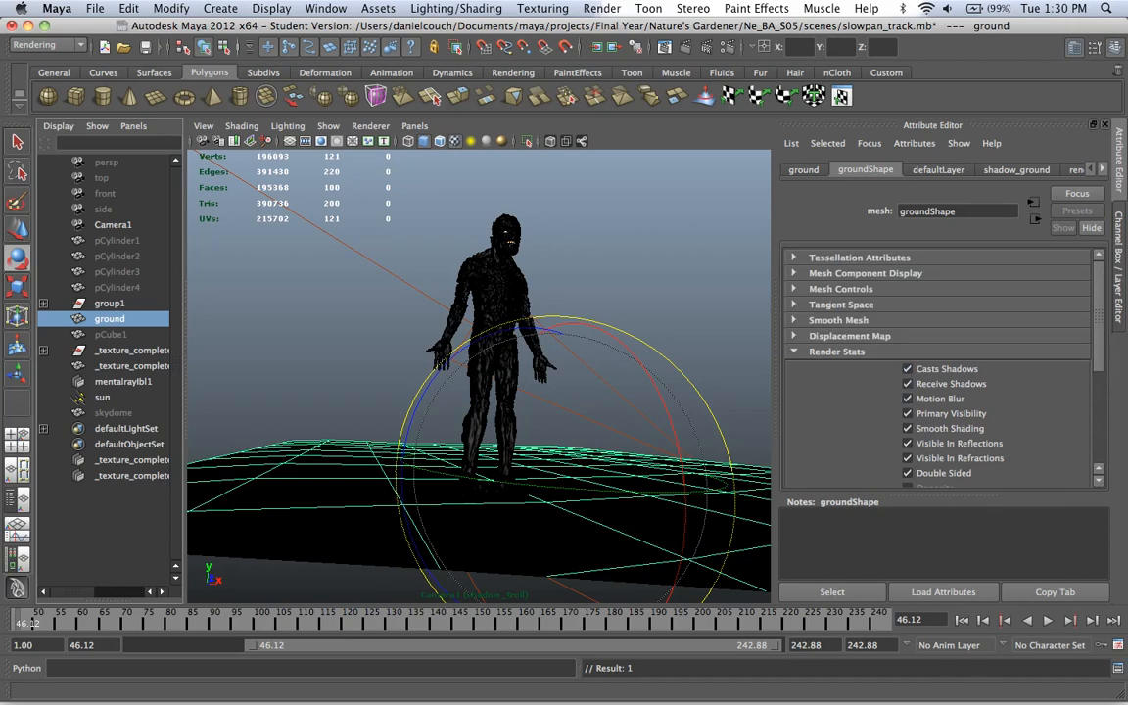
right_click(938, 419)
left_click(1001, 439)
left_click(906, 413)
left_click(1118, 267)
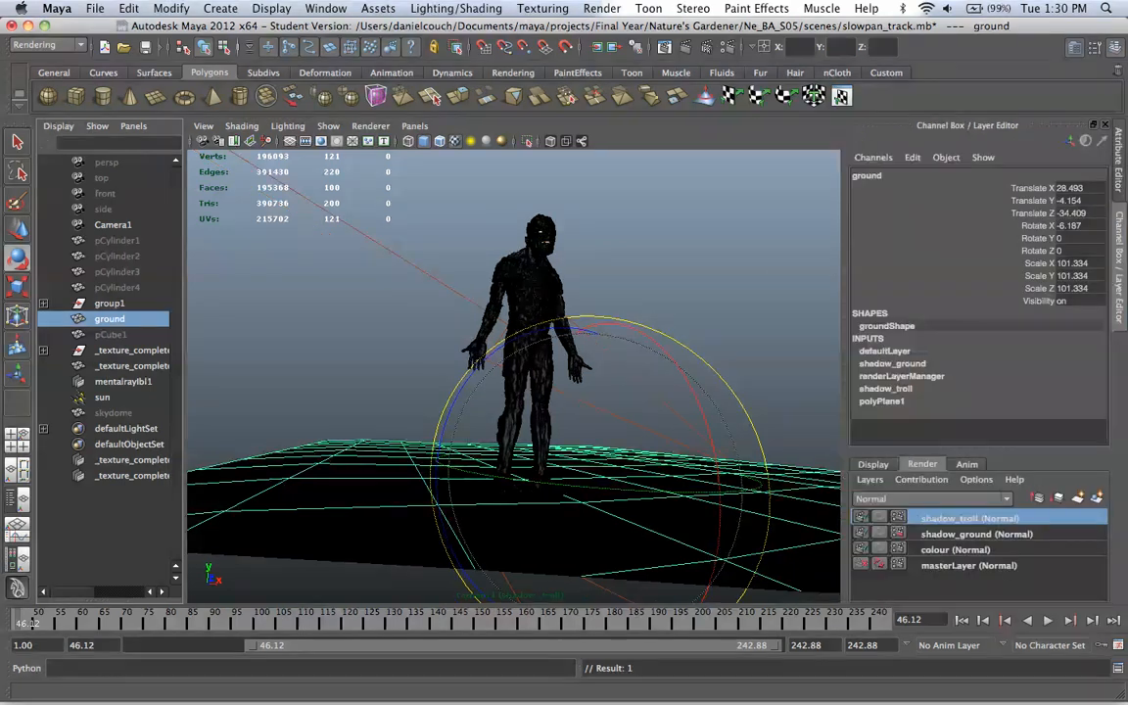
- Test-render the shadow_ground layer through Camera1, stop the render partway and close the render view
left_click(976, 533)
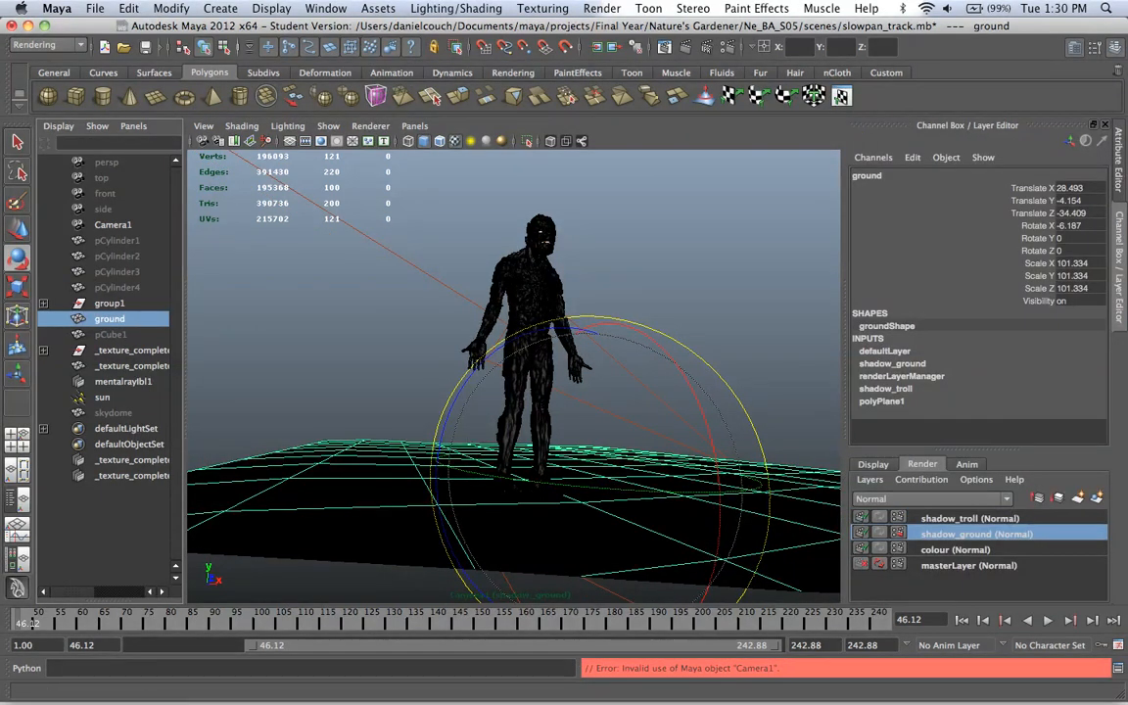
left_click(665, 47)
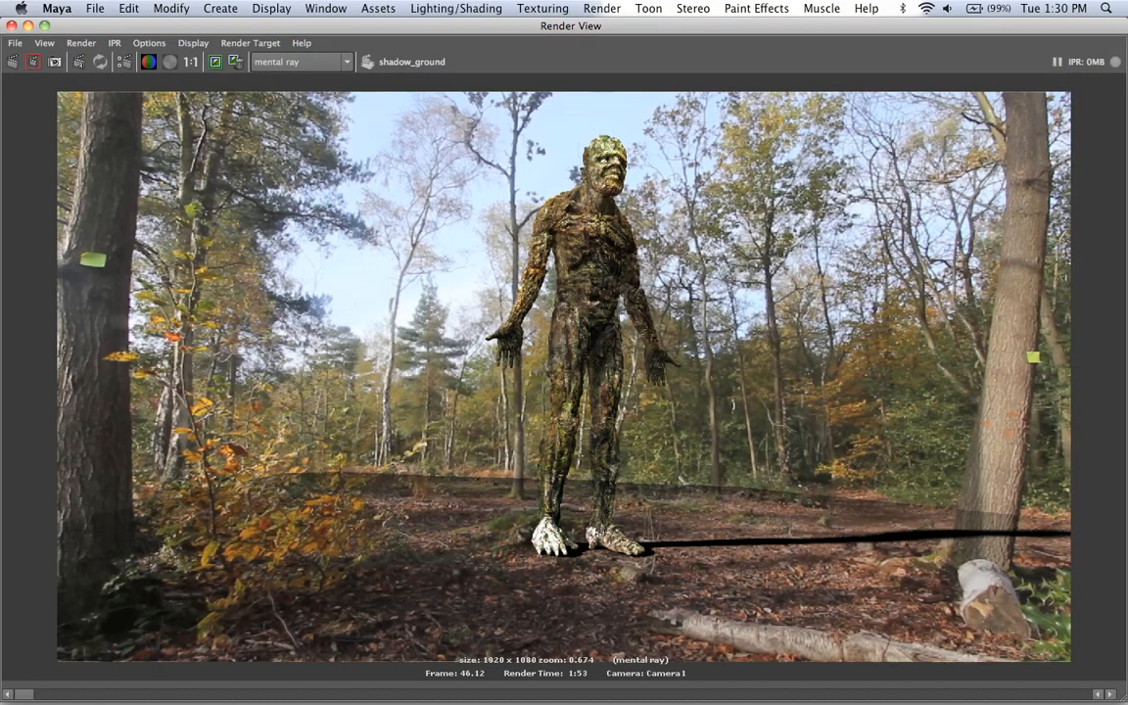
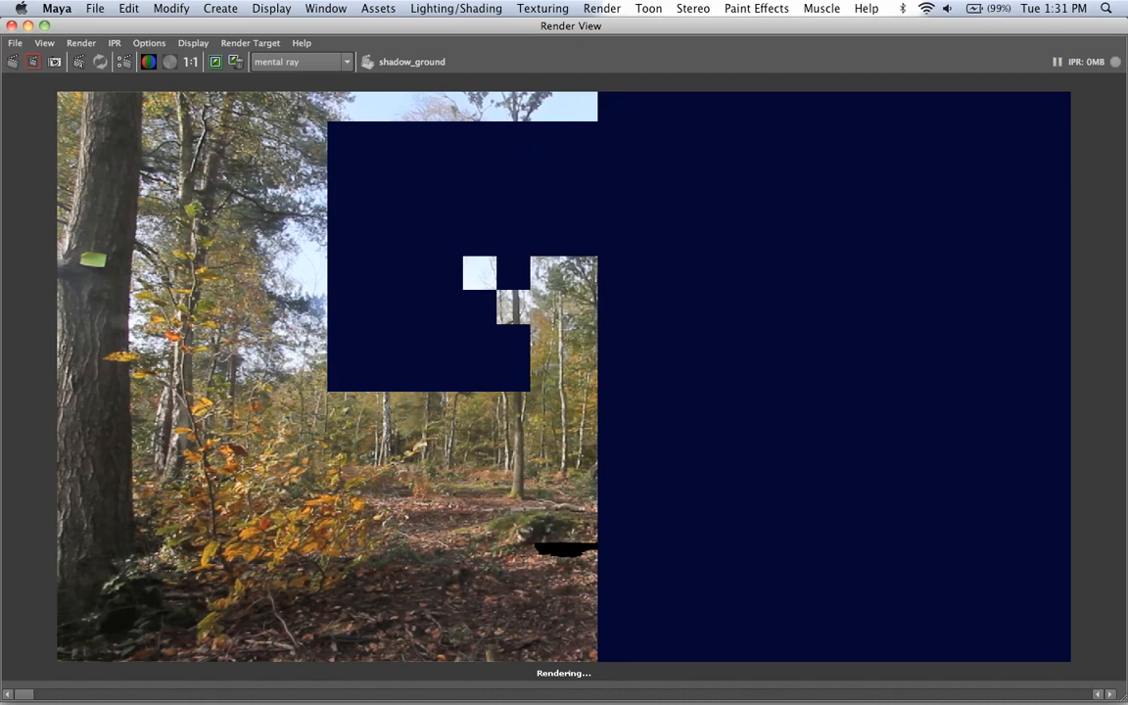
key("Escape")
left_click(44, 26)
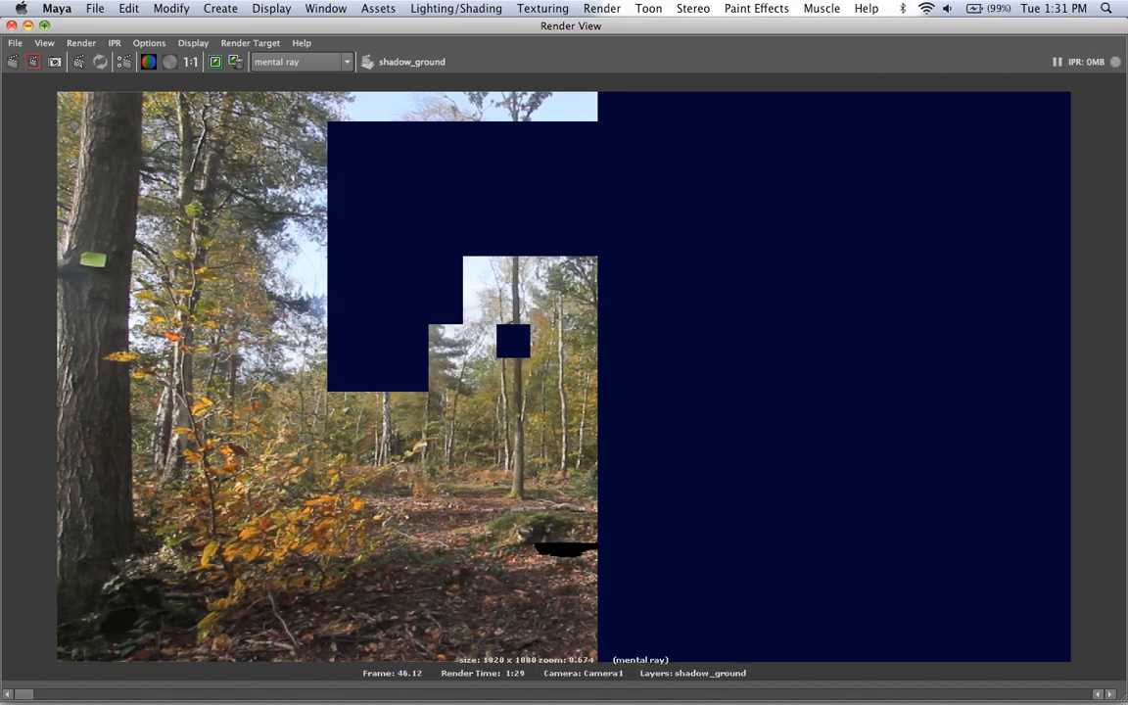
left_click(12, 26)
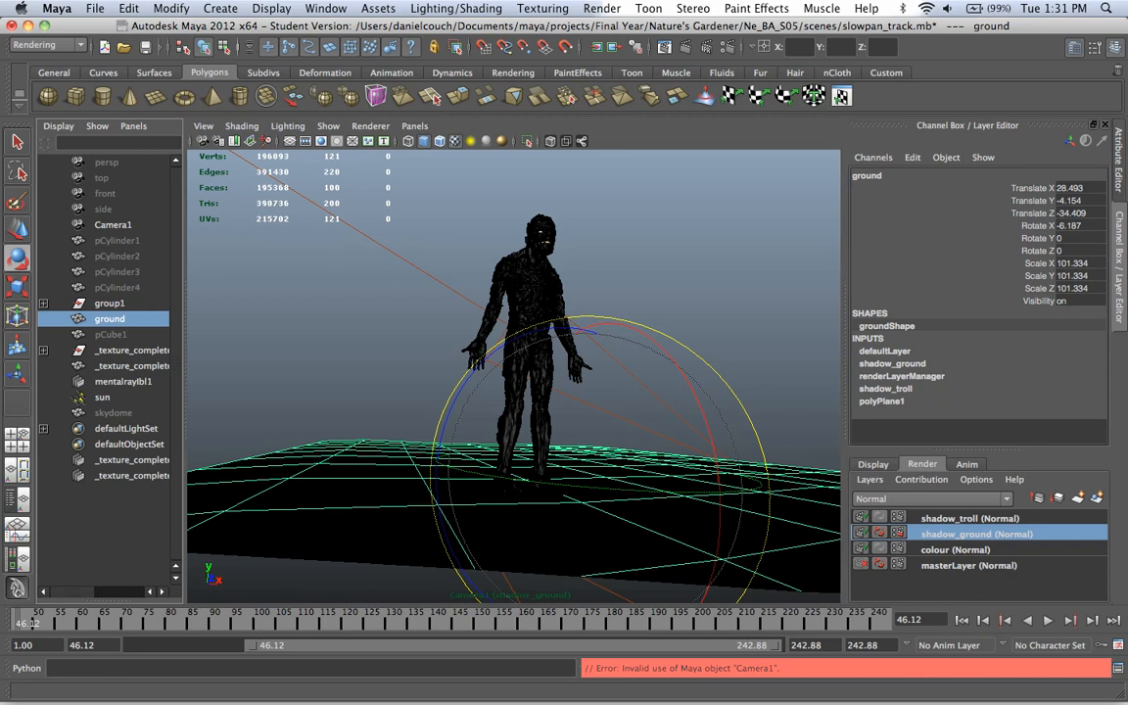
- On shadow_troll, assign a new Use Background material to both creature nodes, with black specular color, reflectivity 0 and reflection limit 0
left_click(969, 518)
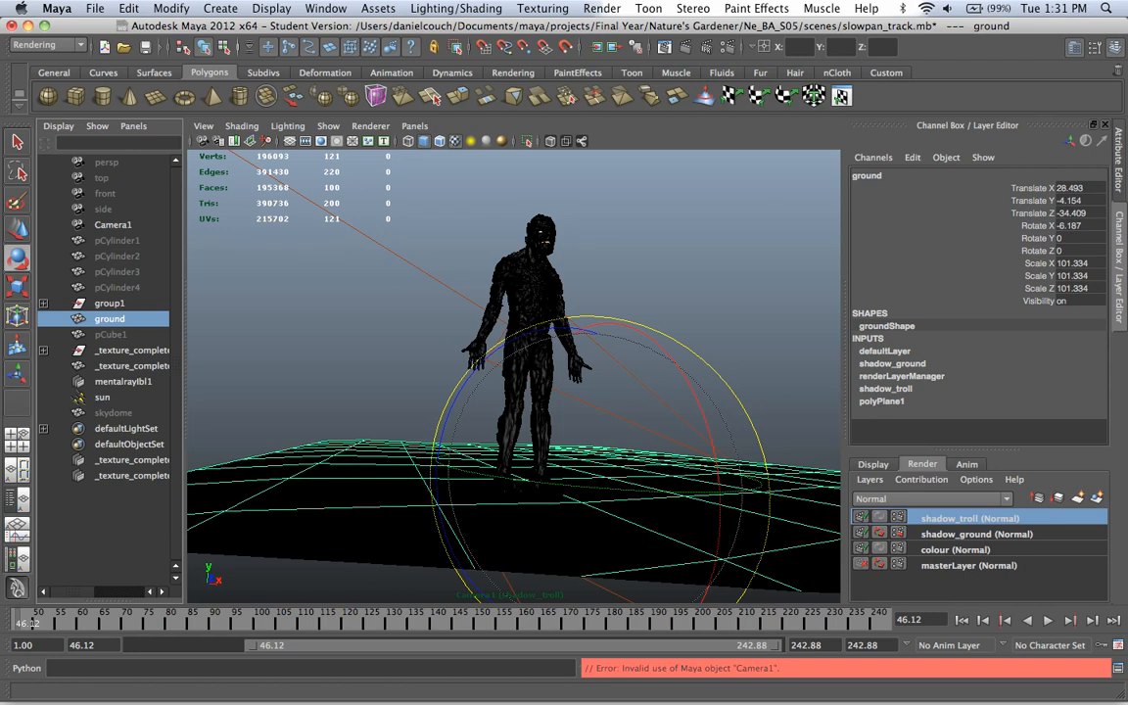
left_click(1118, 159)
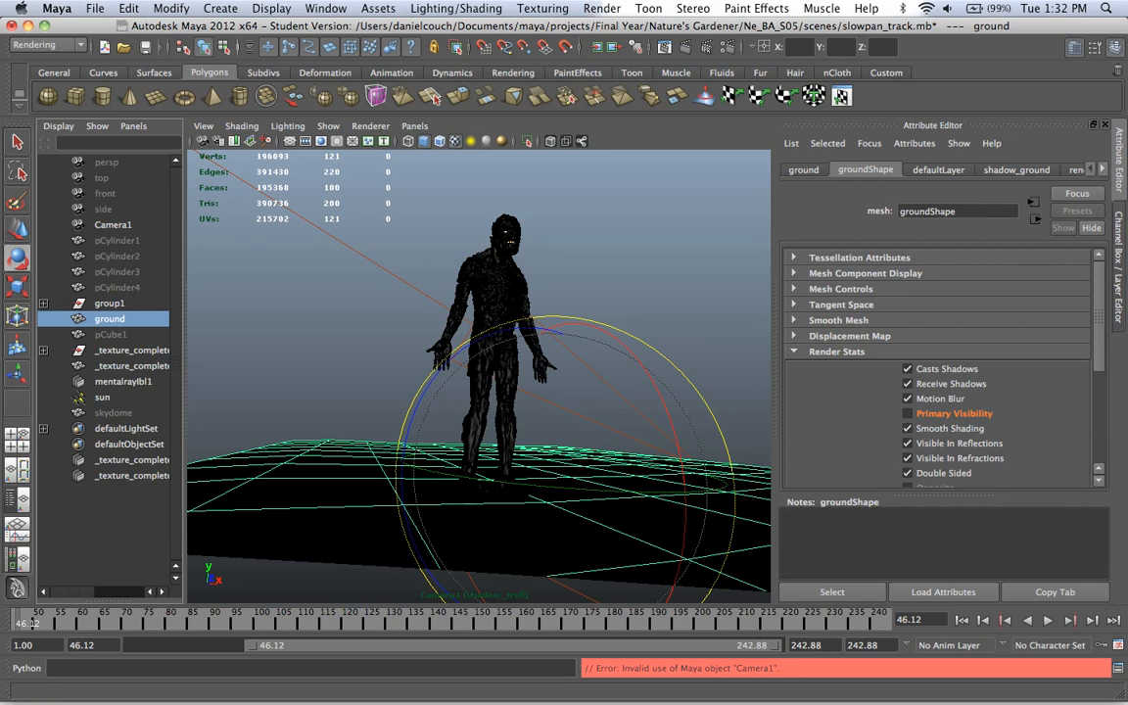
left_click(130, 350)
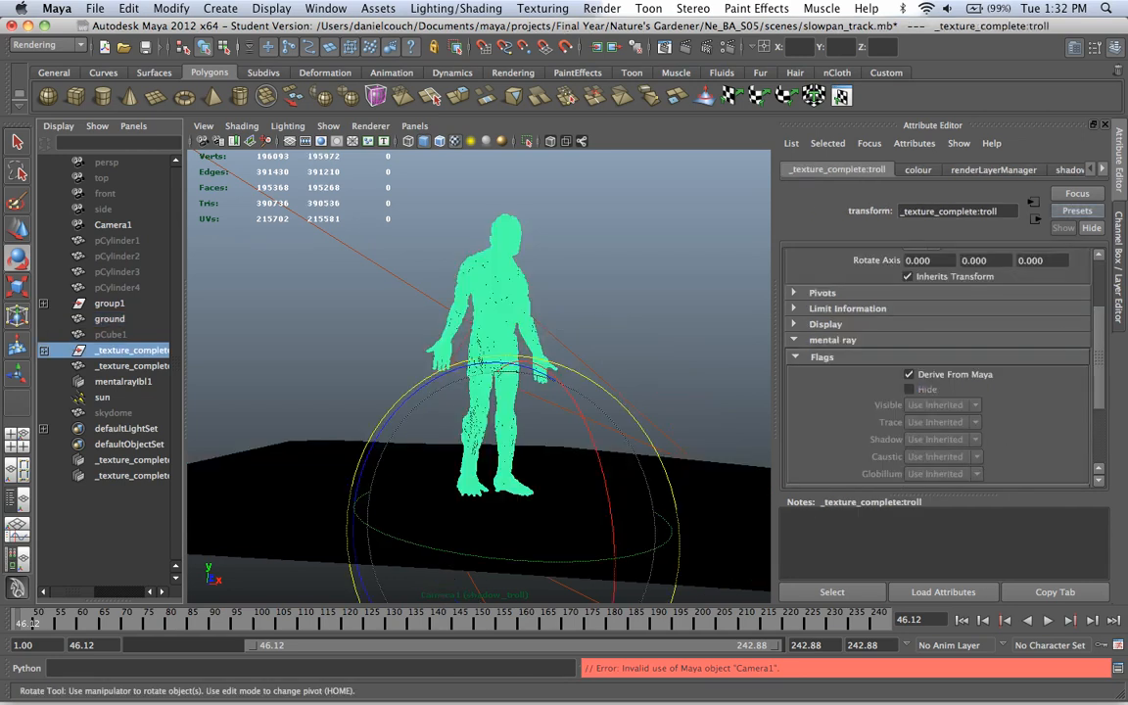
left_click(131, 366, "shift")
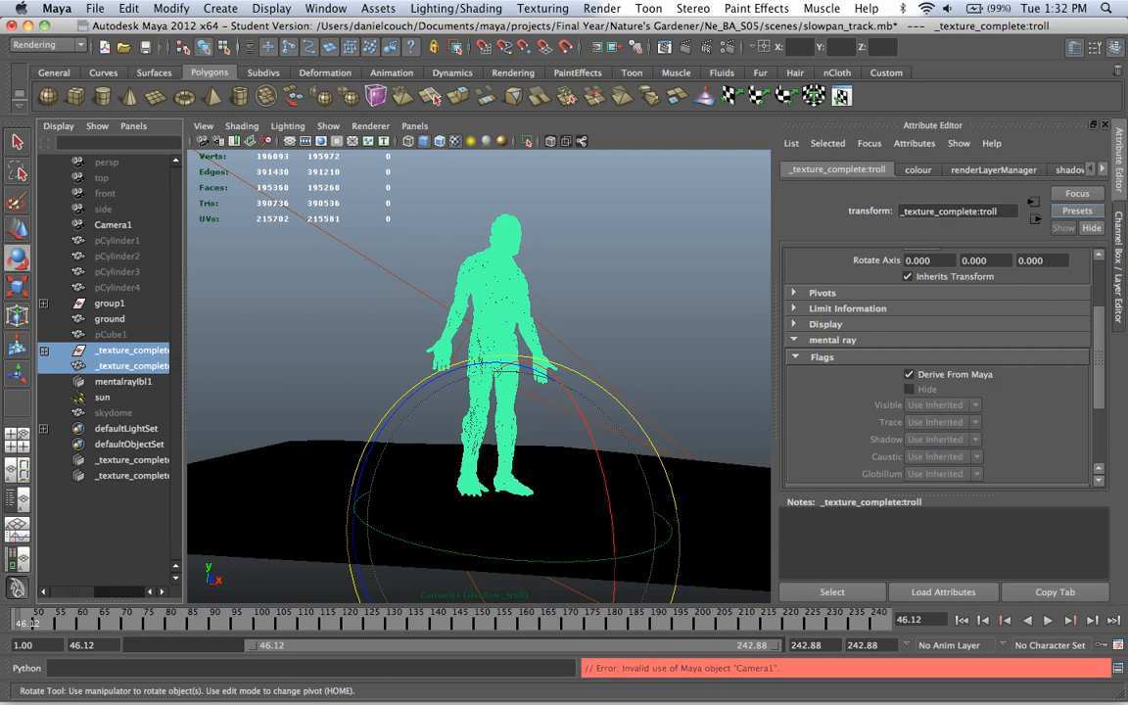
right_click_drag(484, 284, 484, 504)
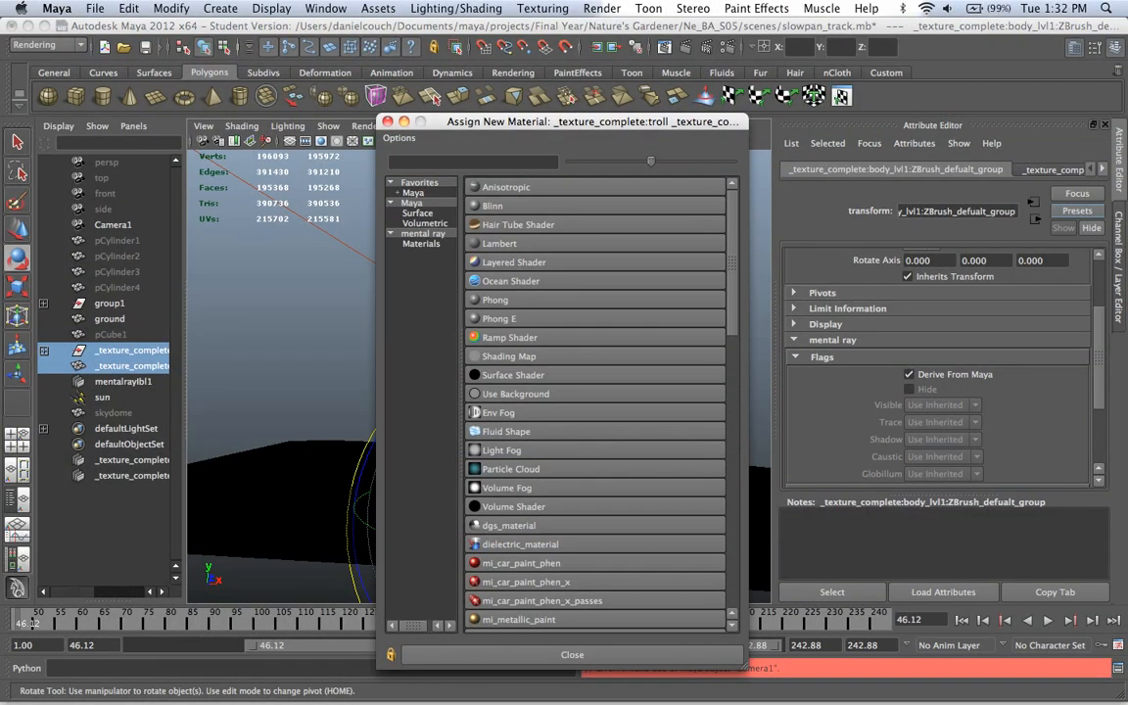
left_click(516, 393)
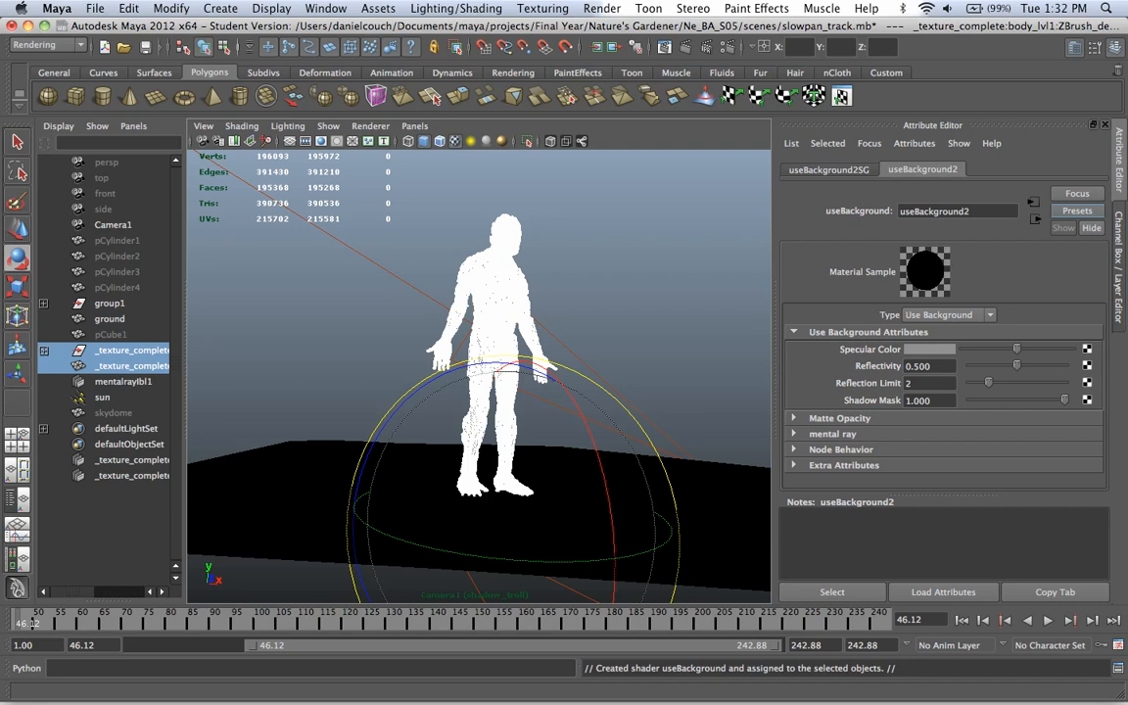
left_click_drag(988, 383, 960, 349)
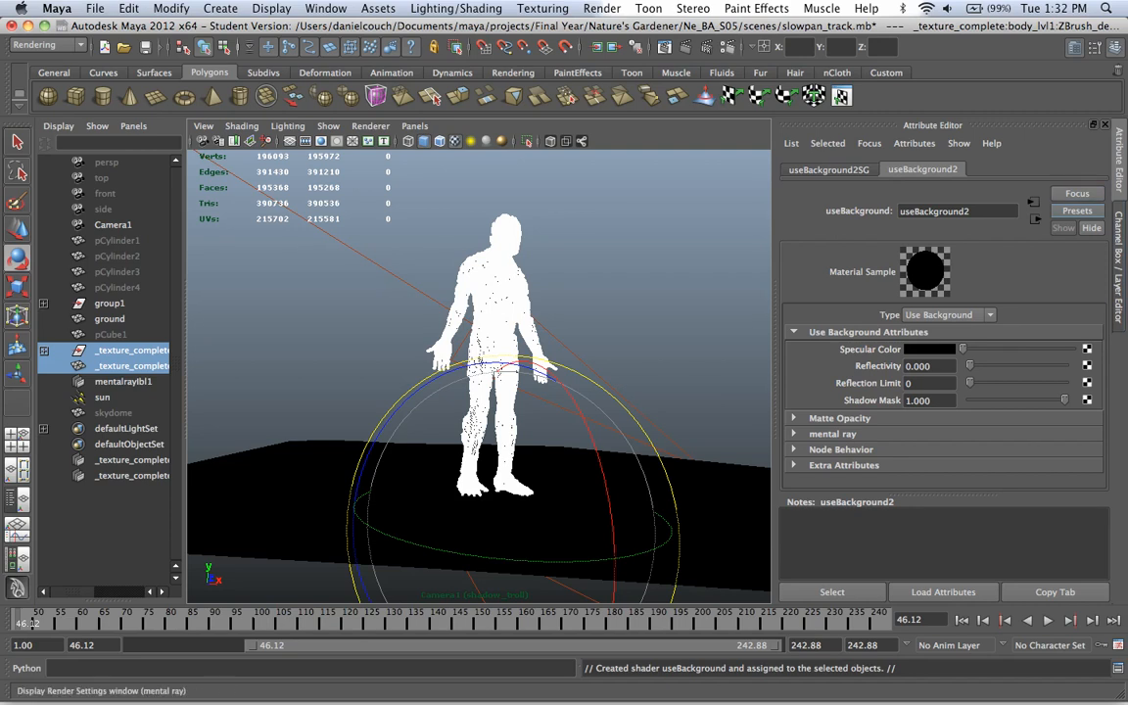
- Create a layer override for Final Gathering in the shadow_troll render settings and turn Final Gathering off
left_click(703, 47)
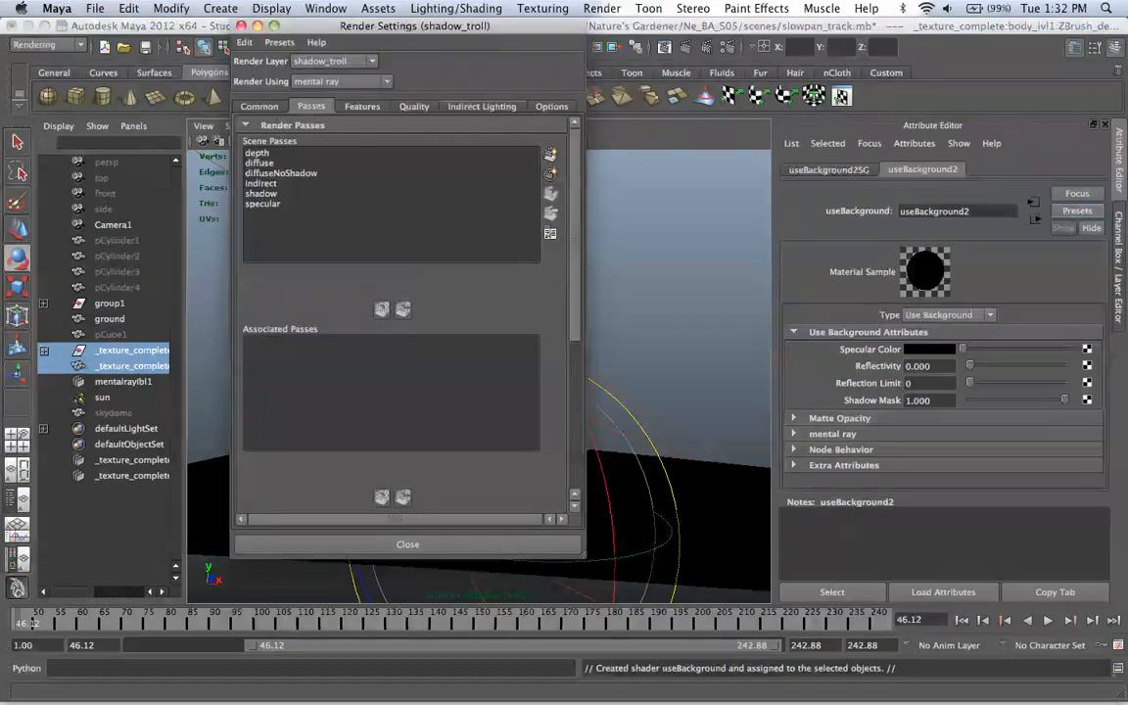
left_click(481, 106)
right_click(411, 342)
left_click(455, 370)
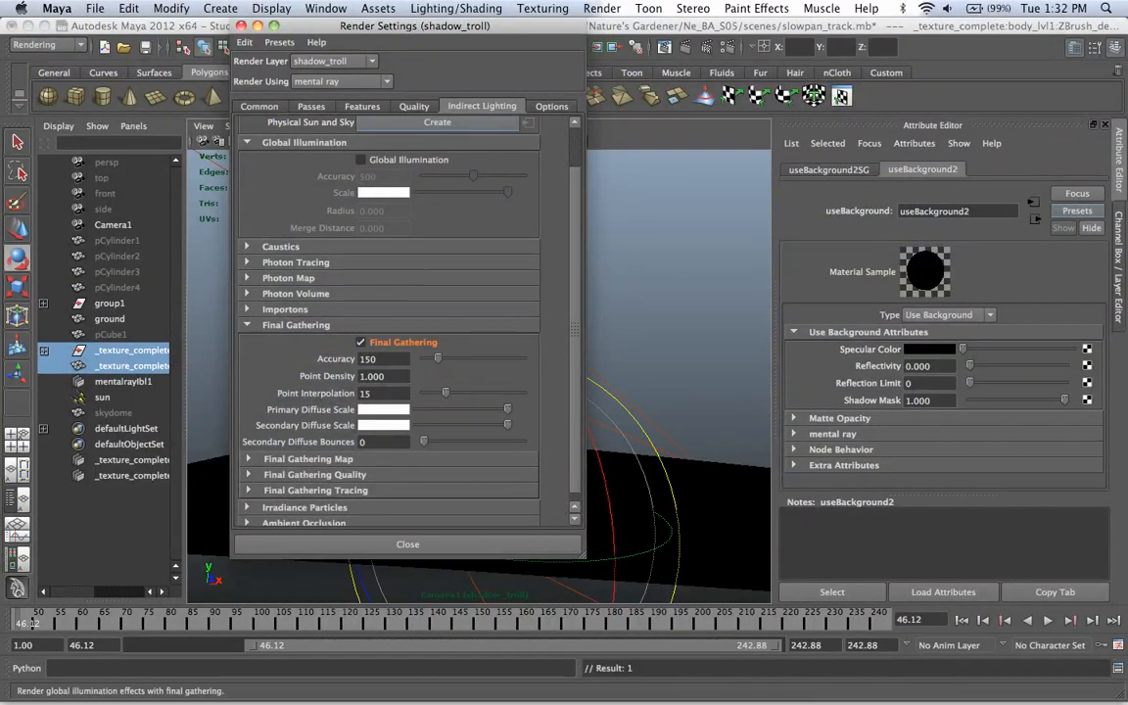
left_click(360, 342)
left_click(408, 544)
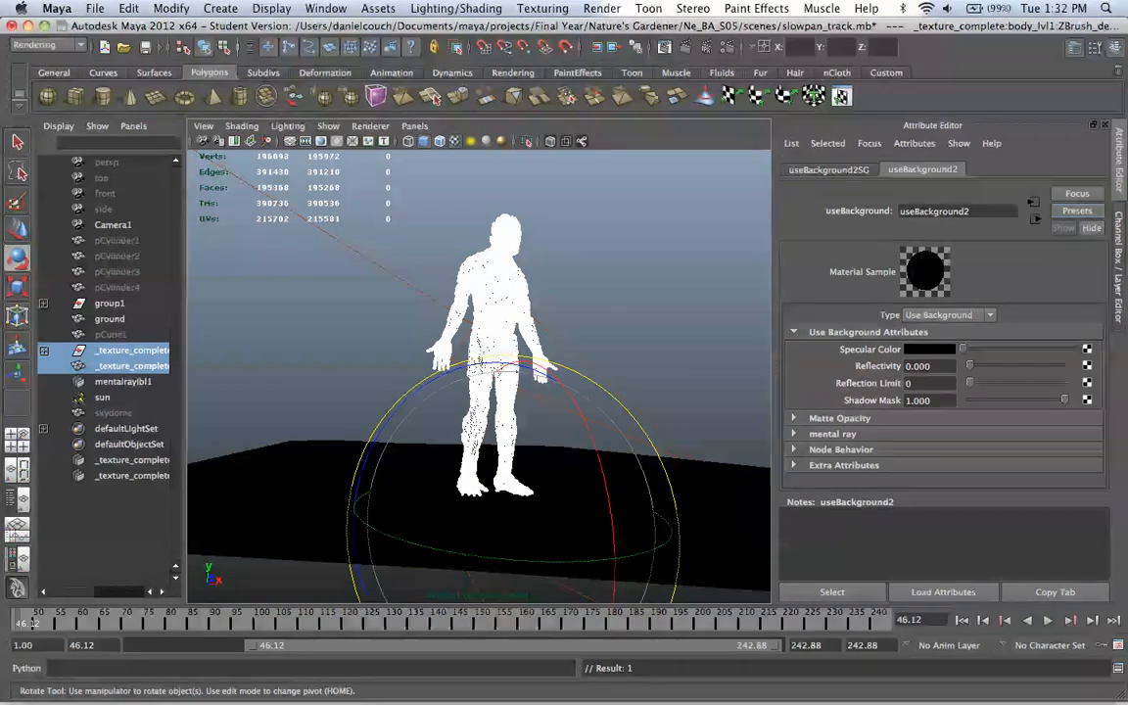
left_click(637, 264)
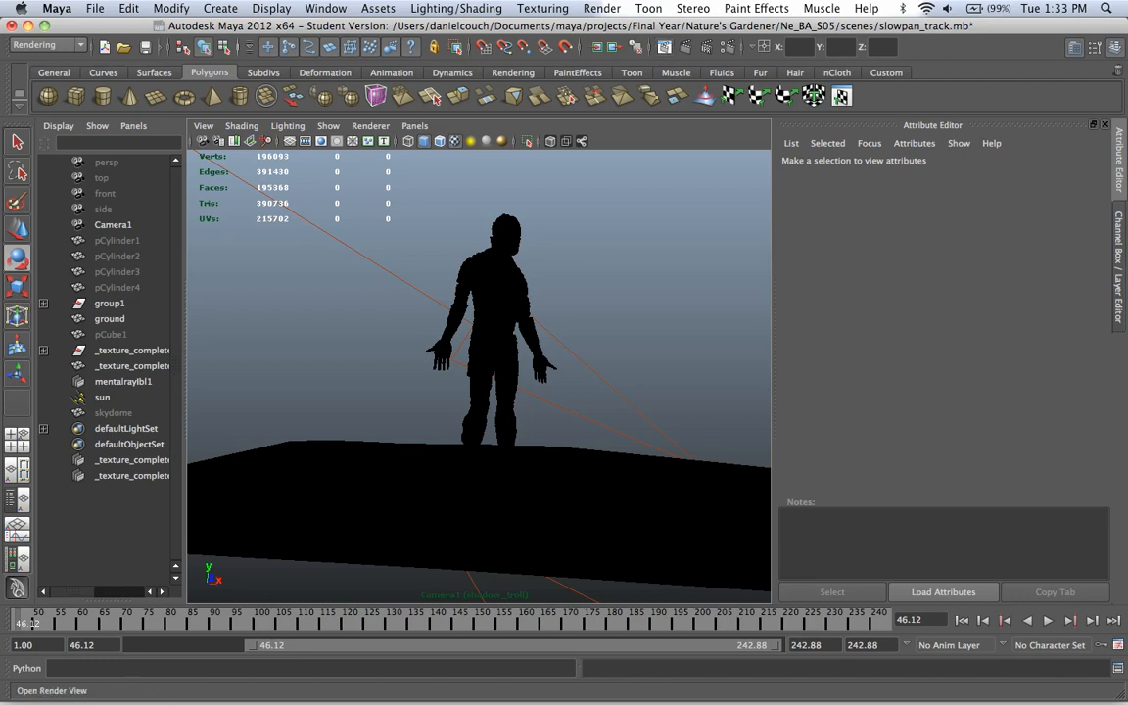
- Inspect the alpha channel of the partial shadow_ground render in the render view, and close it
left_click(598, 47)
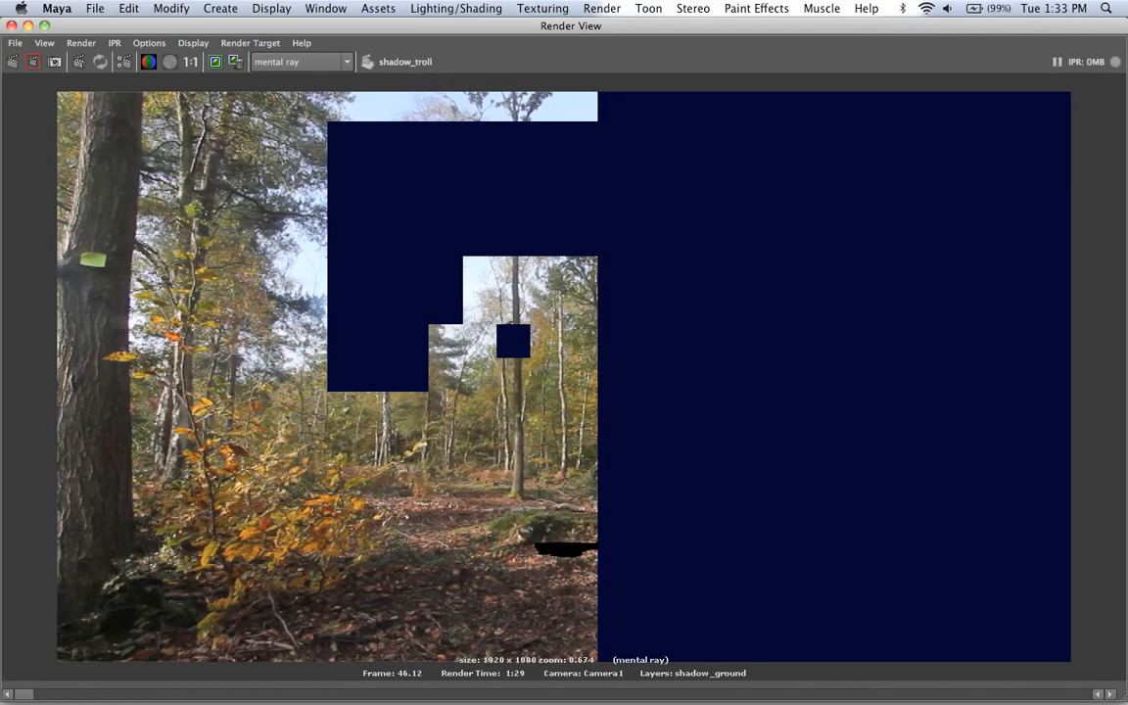
left_click(170, 62)
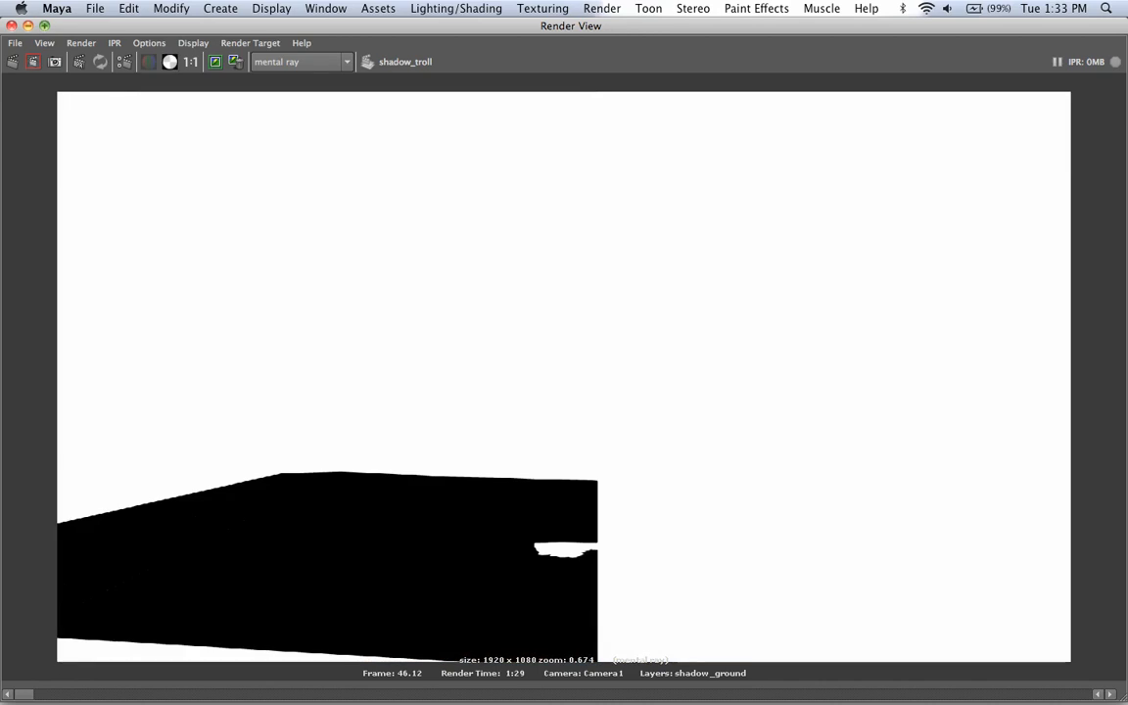
left_click(12, 27)
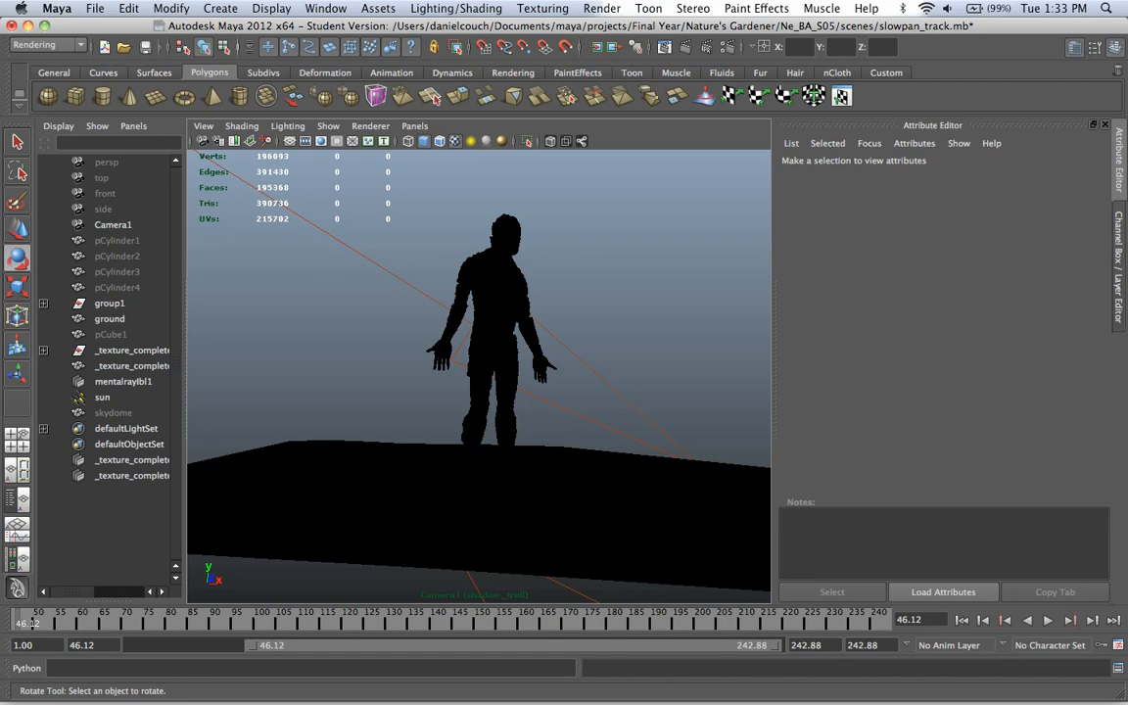
- Create a new empty render layer and name it AO_ground
left_click(1118, 266)
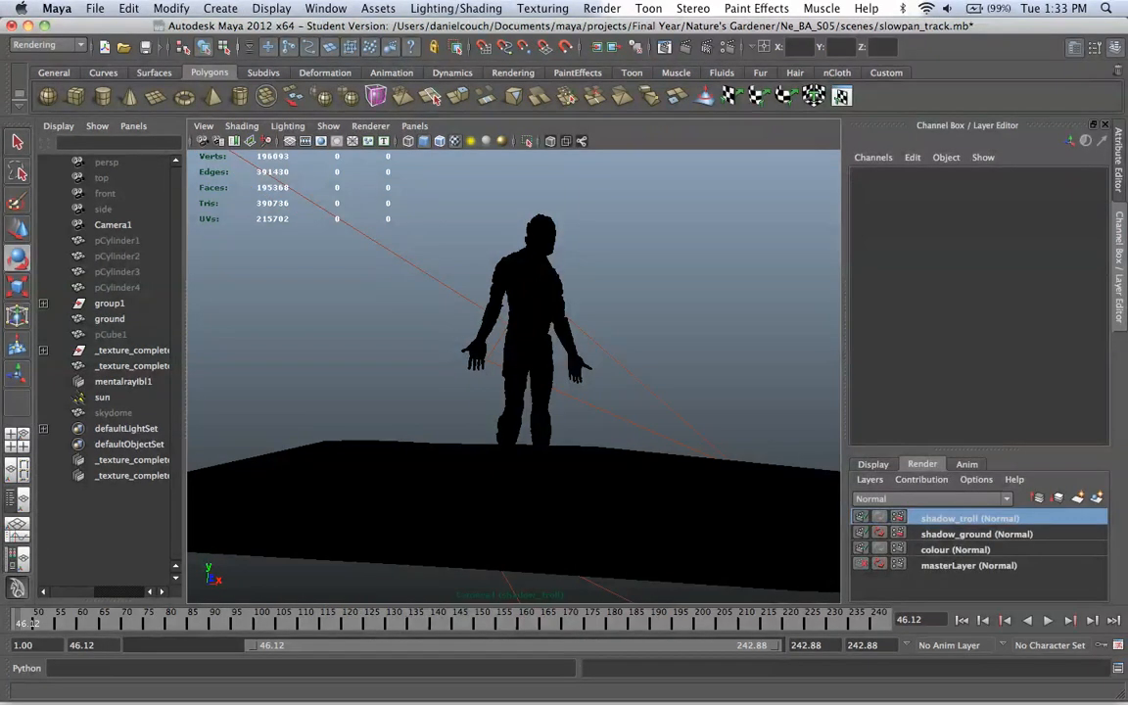
left_click(1078, 498)
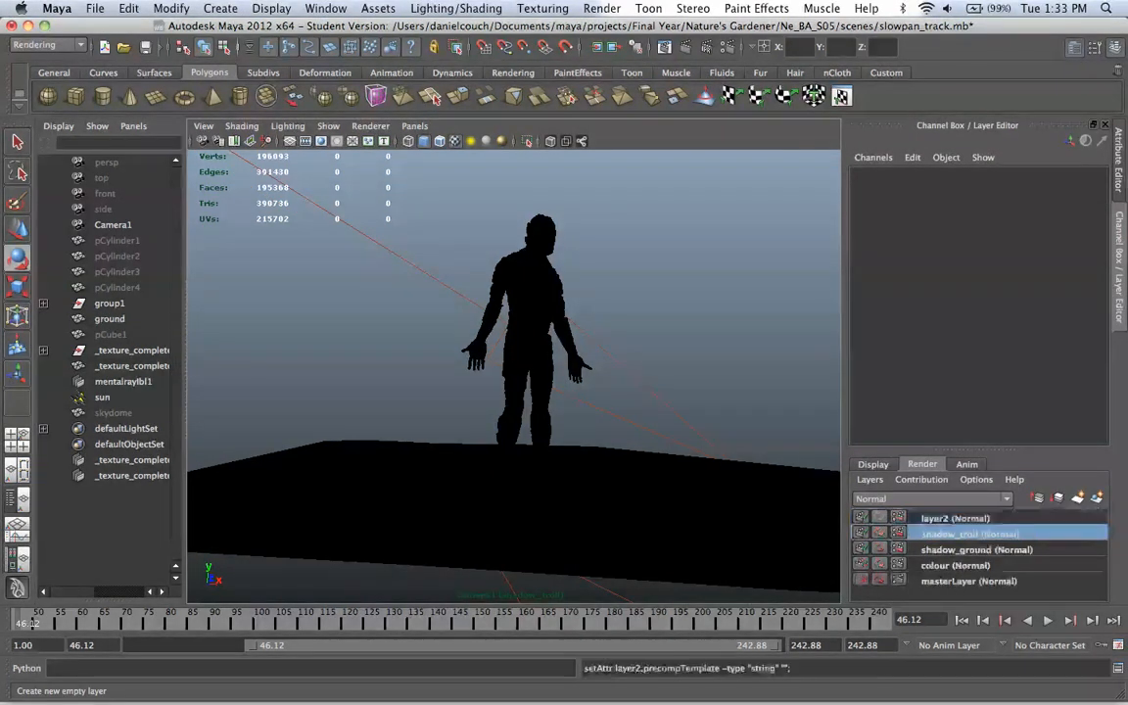
double_click(948, 517)
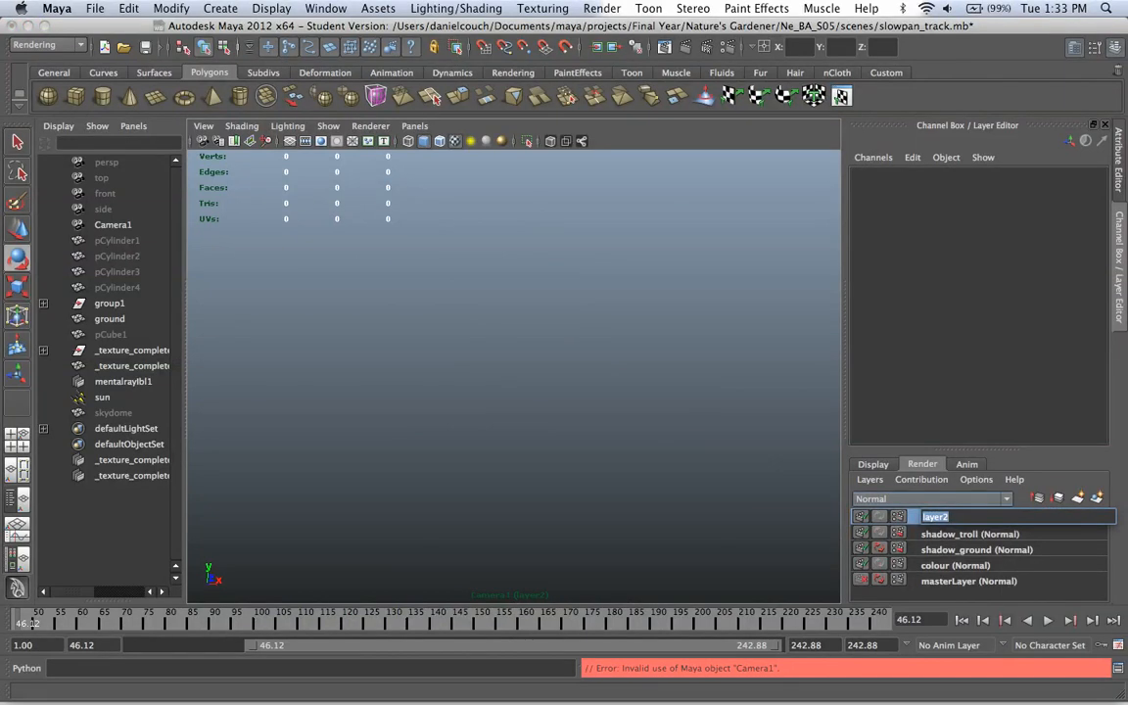
type("AO_ground")
key("Return")
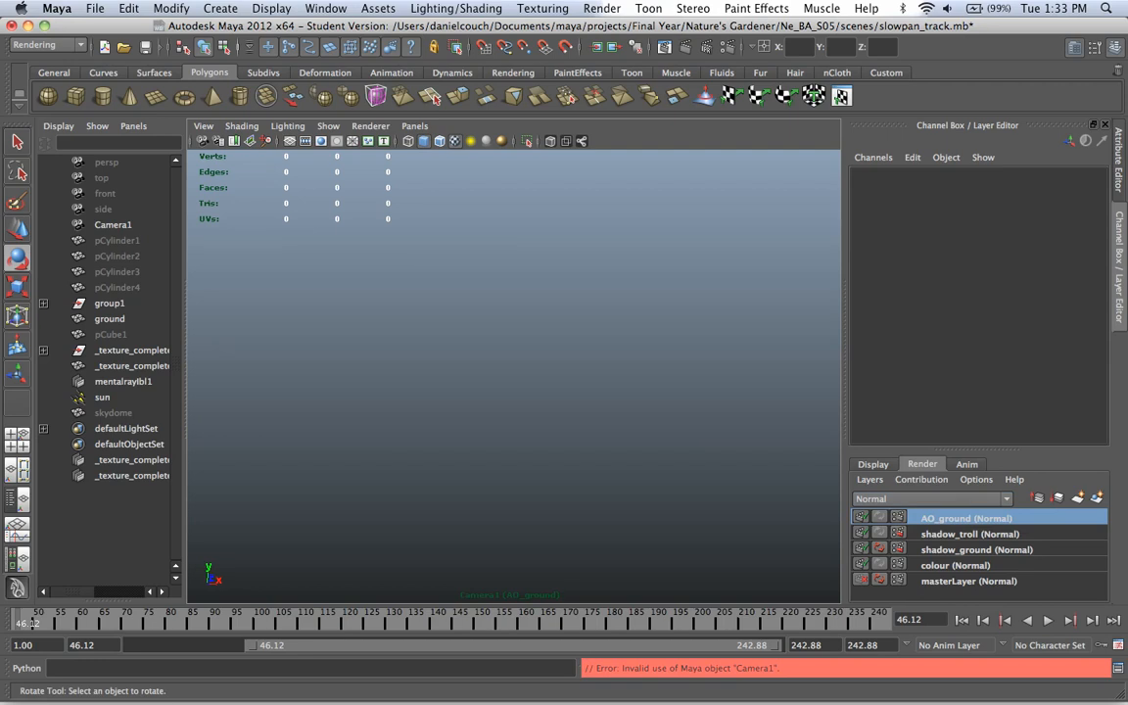
- From masterLayer, select the ground and both creature nodes and add them to the AO_ground render layer
left_click(956, 565)
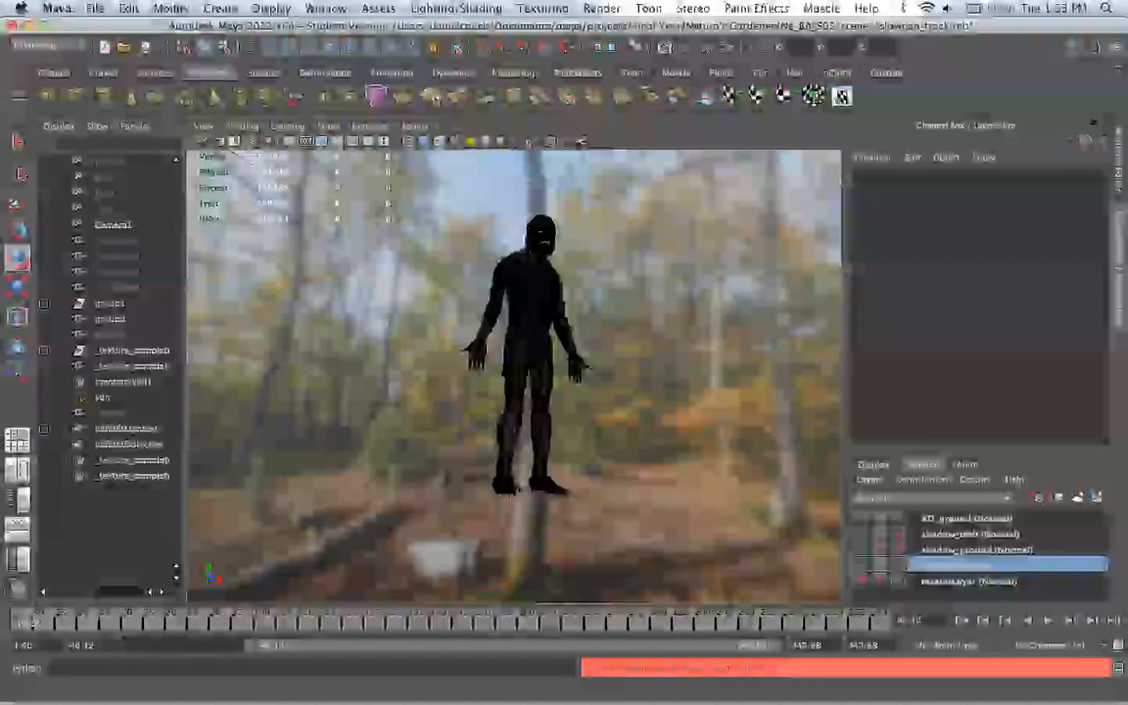
left_click(969, 581)
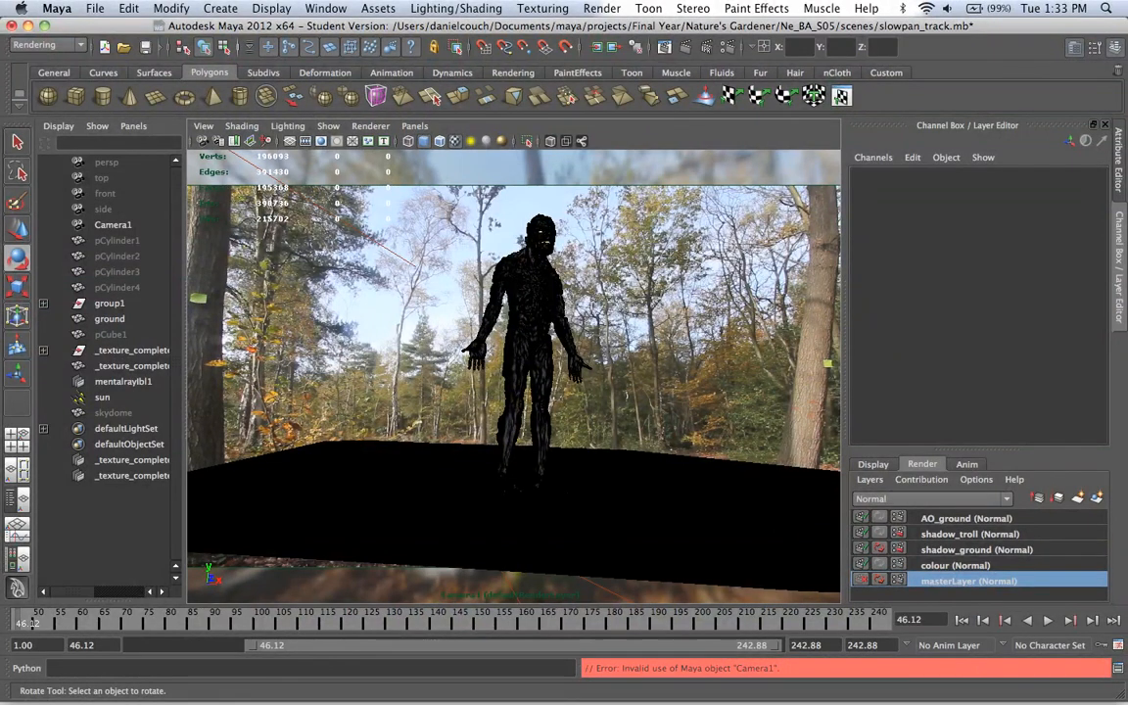
left_click(102, 397)
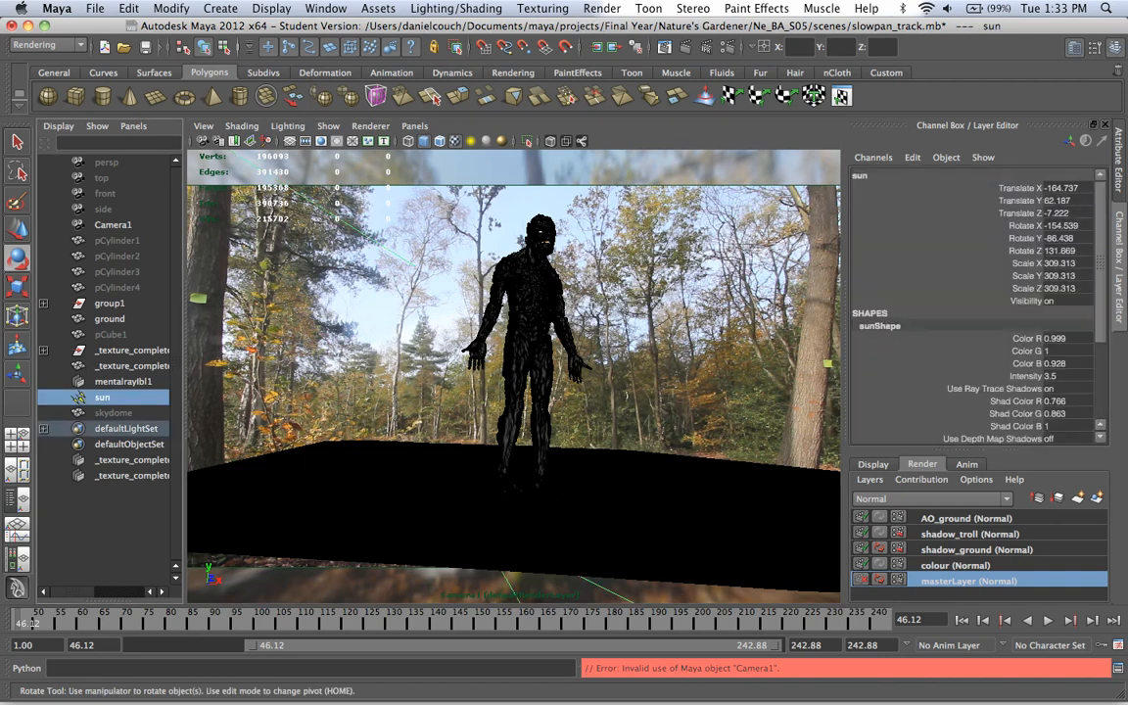
left_click(123, 381)
left_click(130, 366)
left_click(130, 351, "shift")
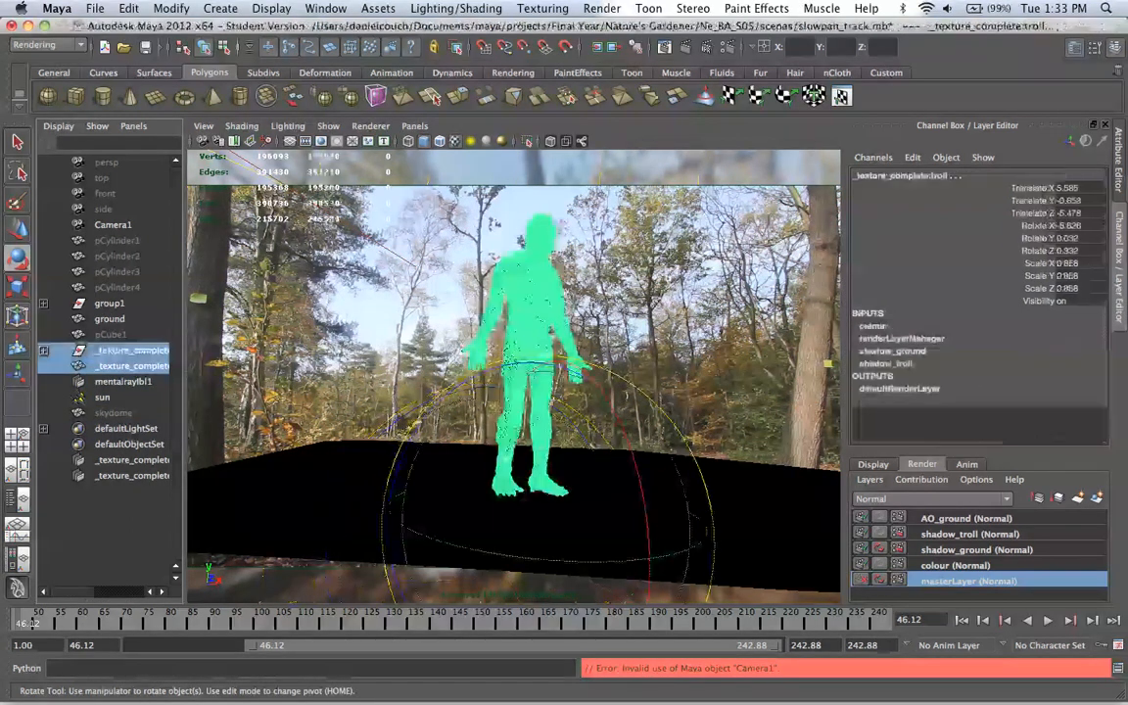
left_click(110, 319, "super")
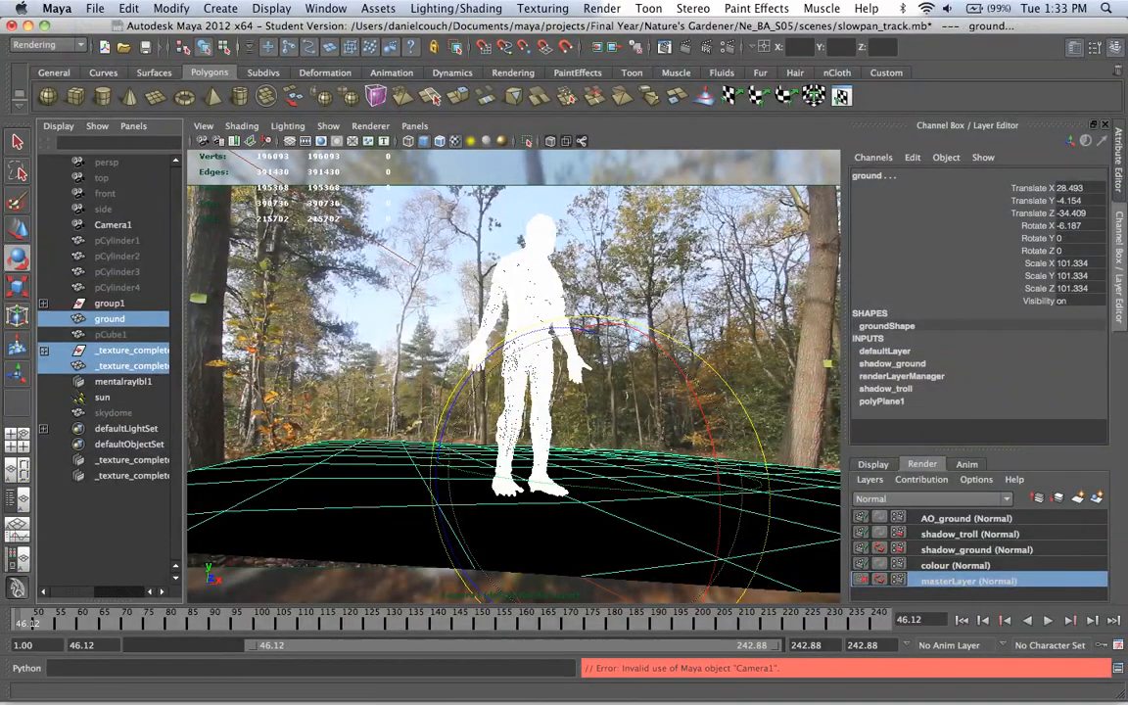
right_click(984, 518)
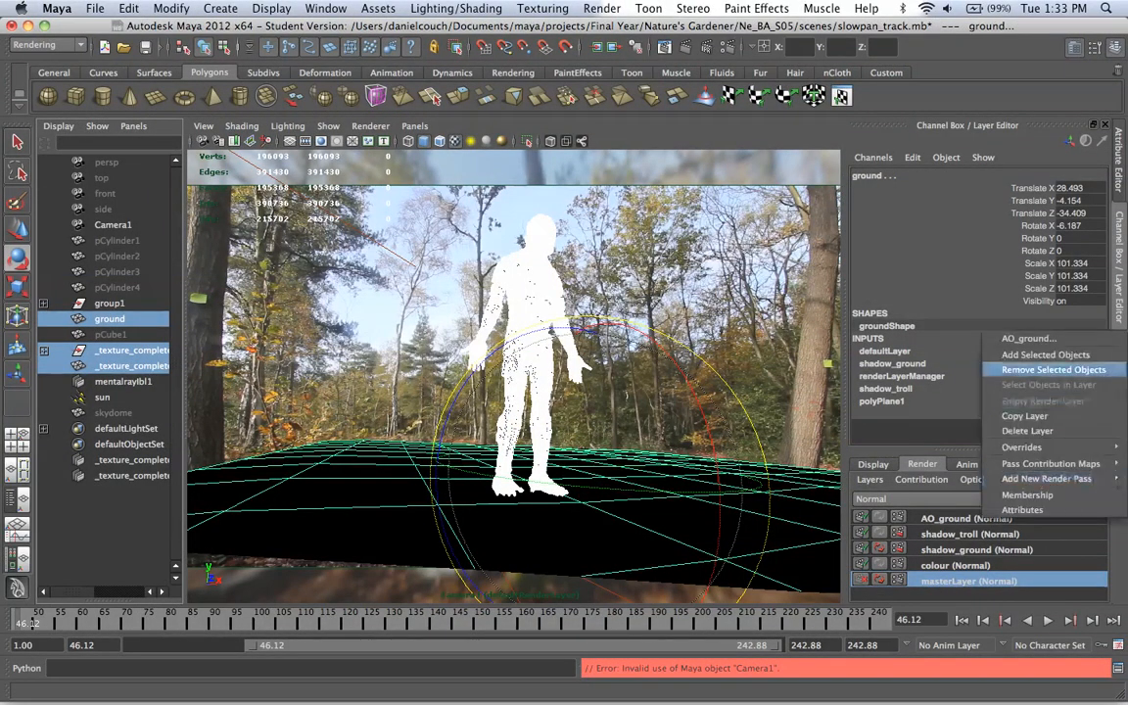
left_click(1046, 355)
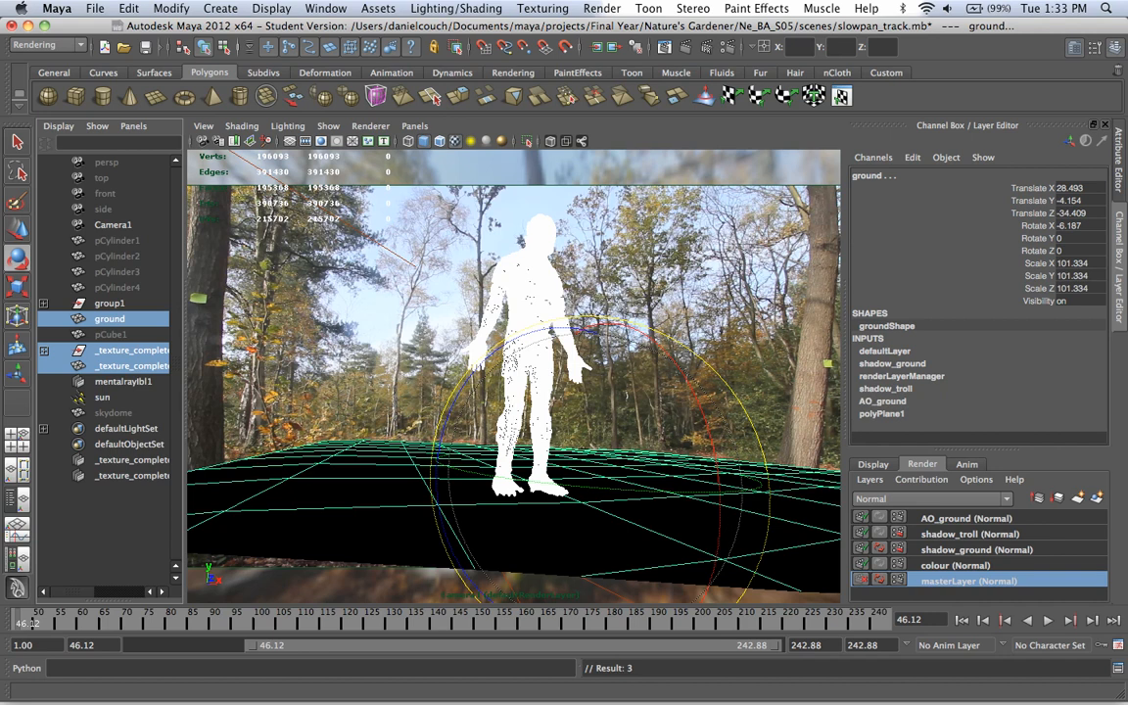
- On AO_ground, create layer overrides for the troll node's mental ray flags, turning off Derive From Maya and setting Visible to No
left_click(966, 518)
left_click(725, 293)
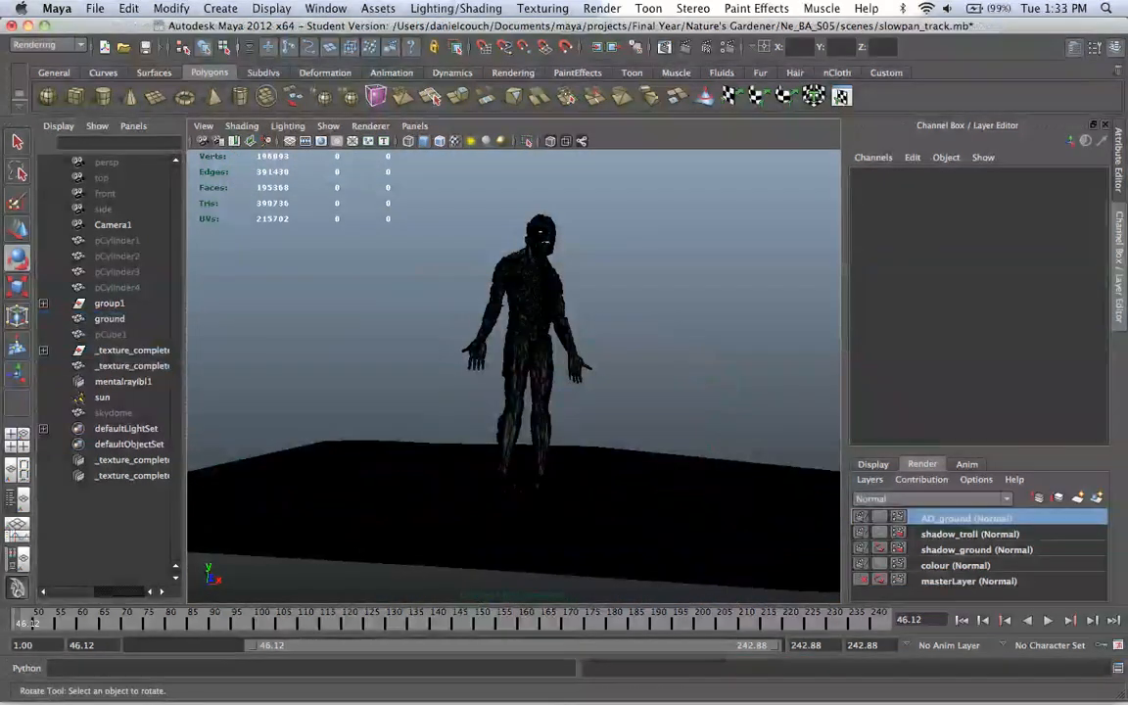
left_click(131, 350)
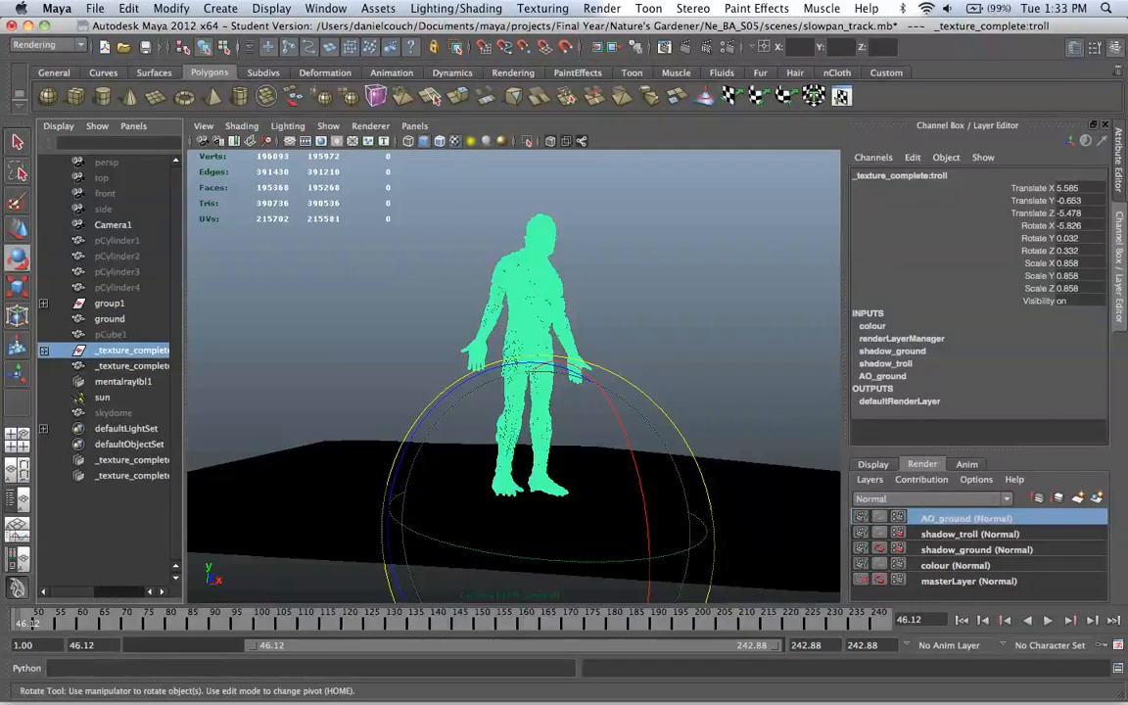
key("ctrl+a")
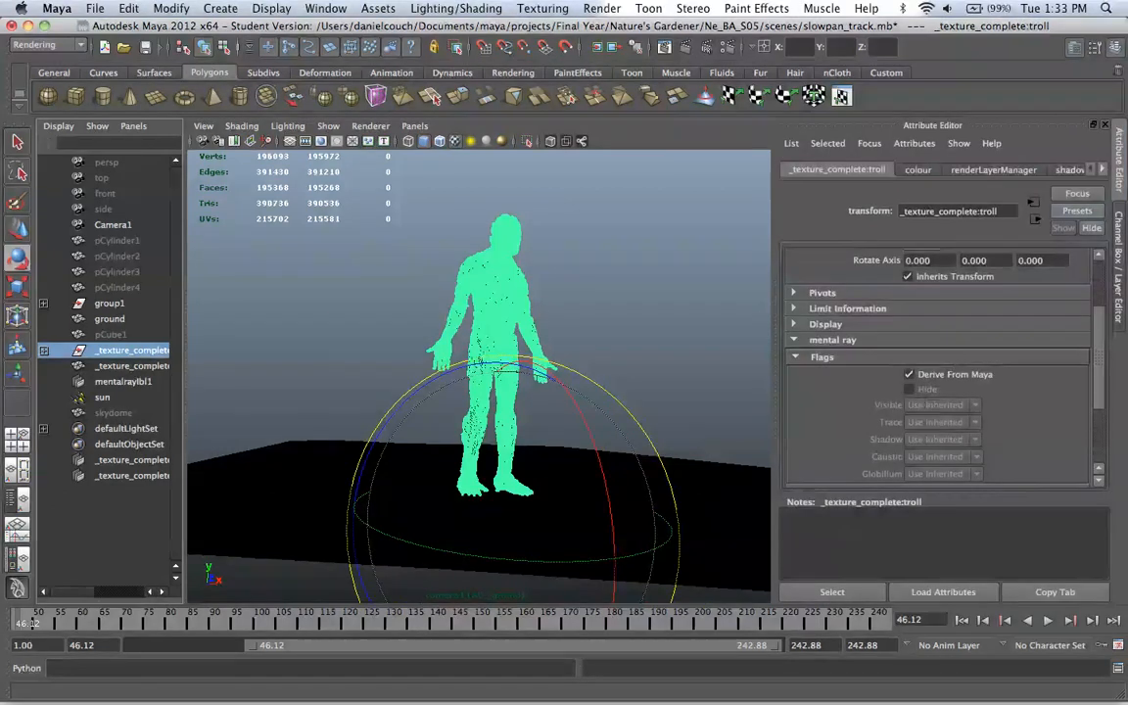
right_click(935, 375)
left_click(991, 403)
left_click(908, 375)
right_click(881, 403)
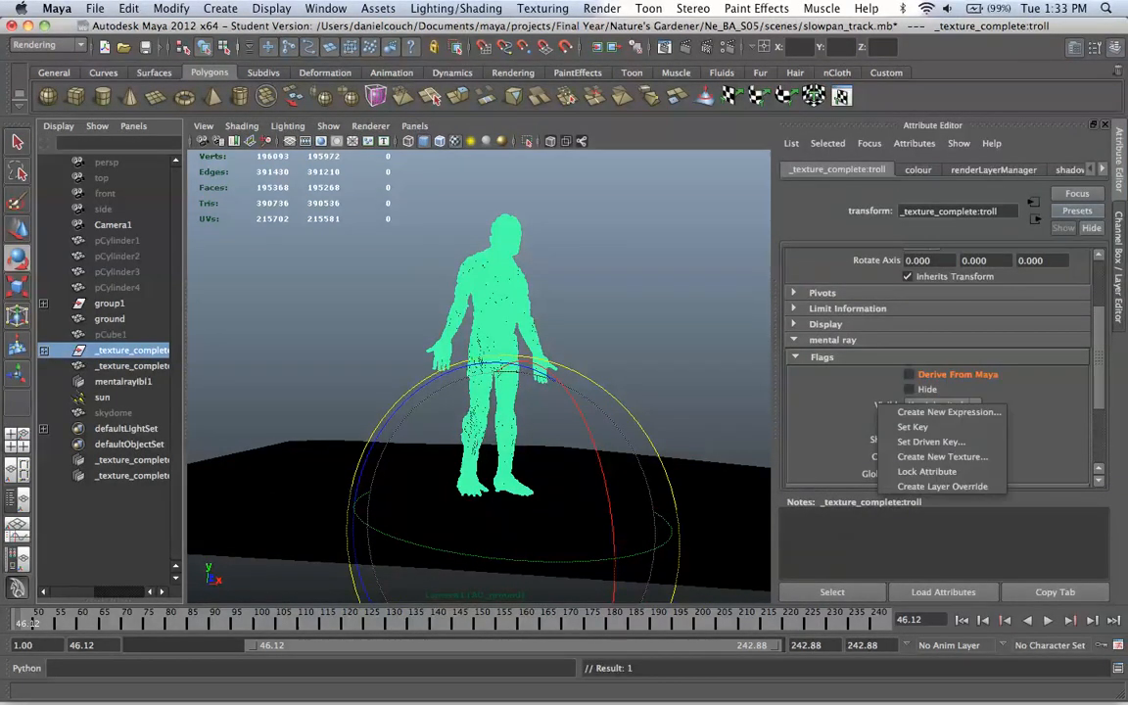
left_click(930, 485)
left_click(938, 405)
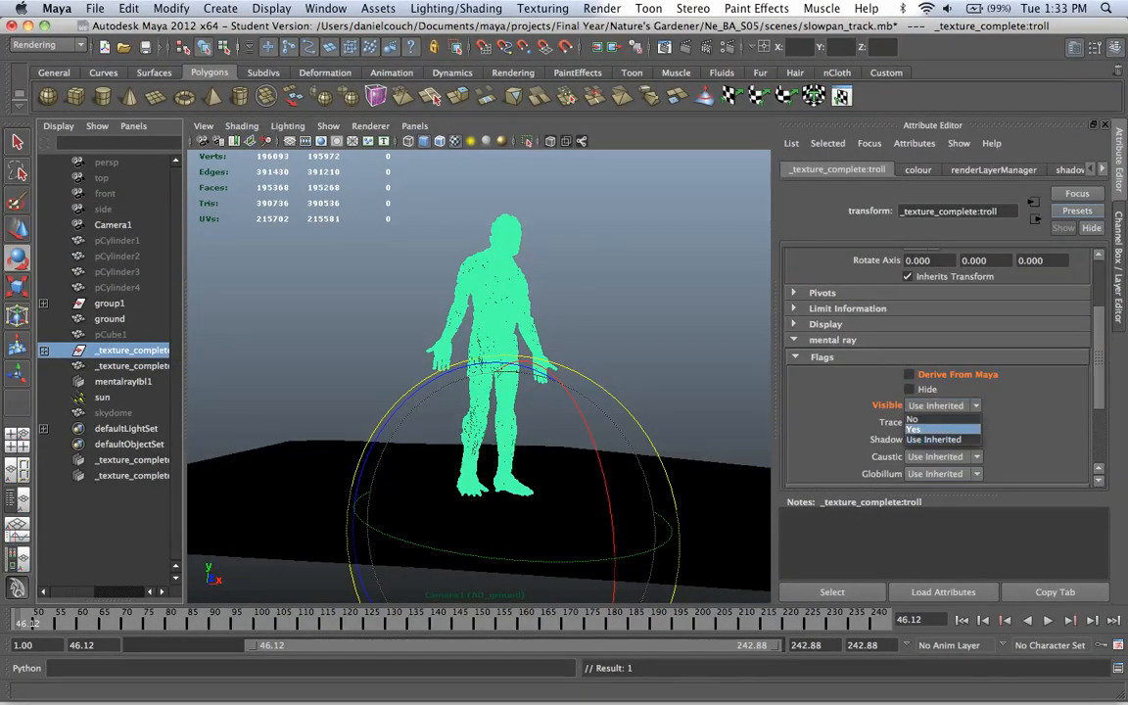
left_click(848, 383)
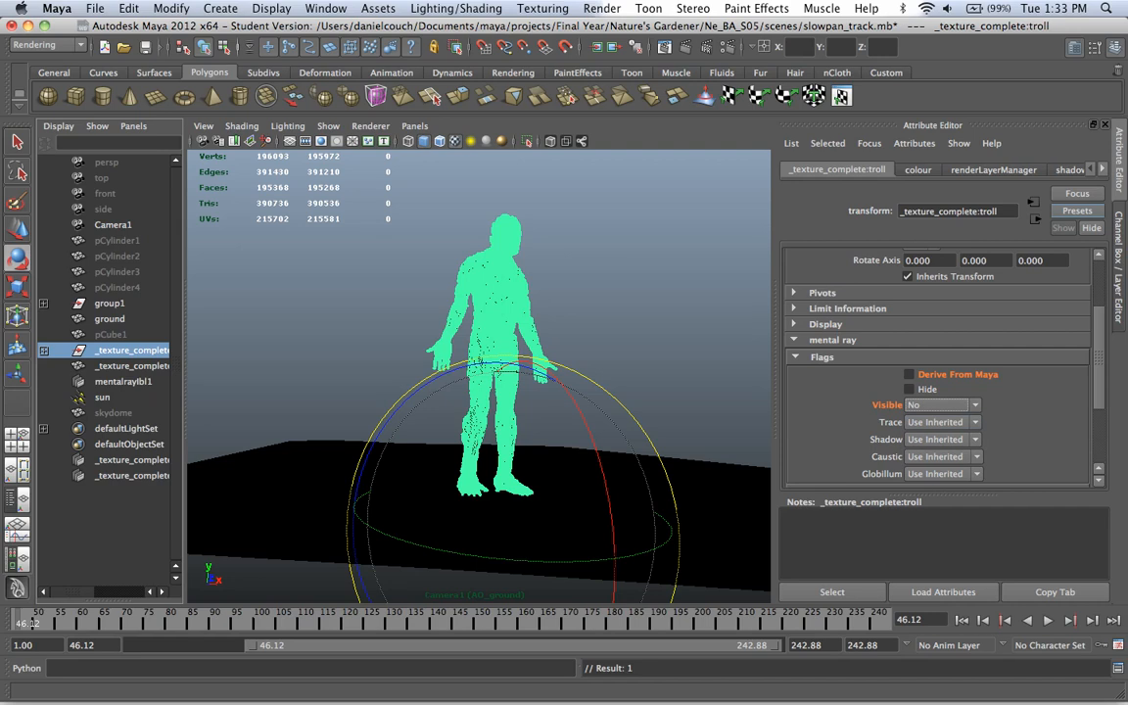
- Override the ZBrush_defualt_group node's mental ray flags on AO_ground, with Derive From Maya off and Visible set to No
left_click(131, 366)
right_click(963, 374)
left_click(1020, 394)
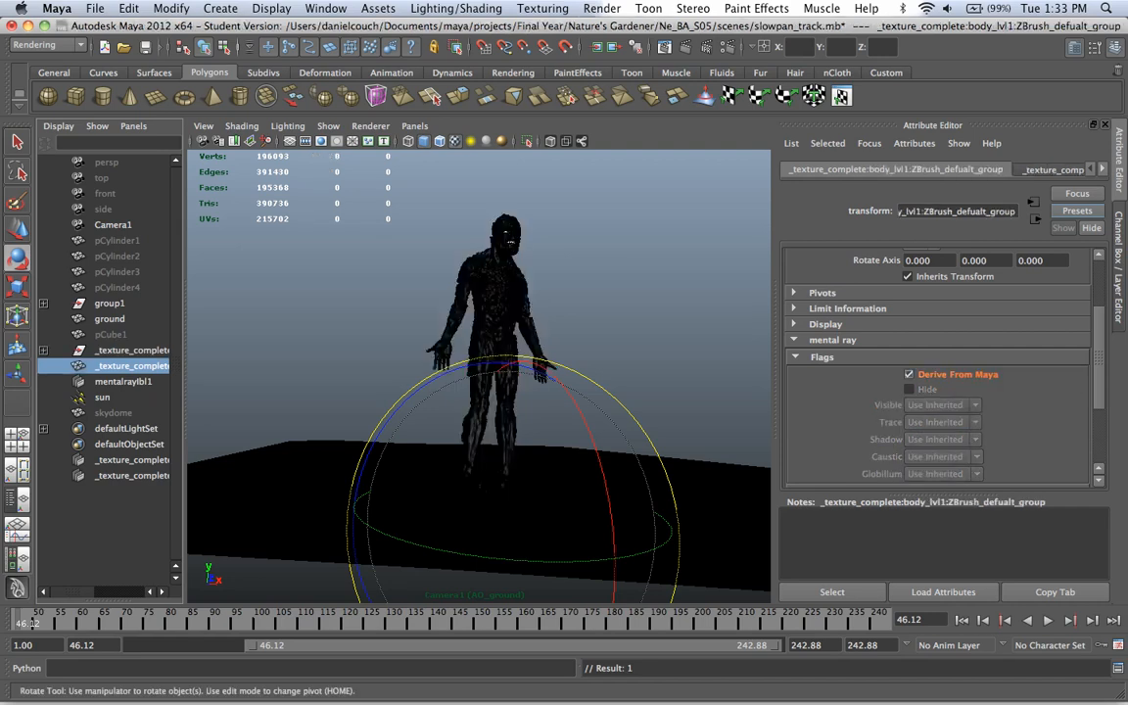
left_click(908, 374)
right_click(888, 404)
left_click(957, 489)
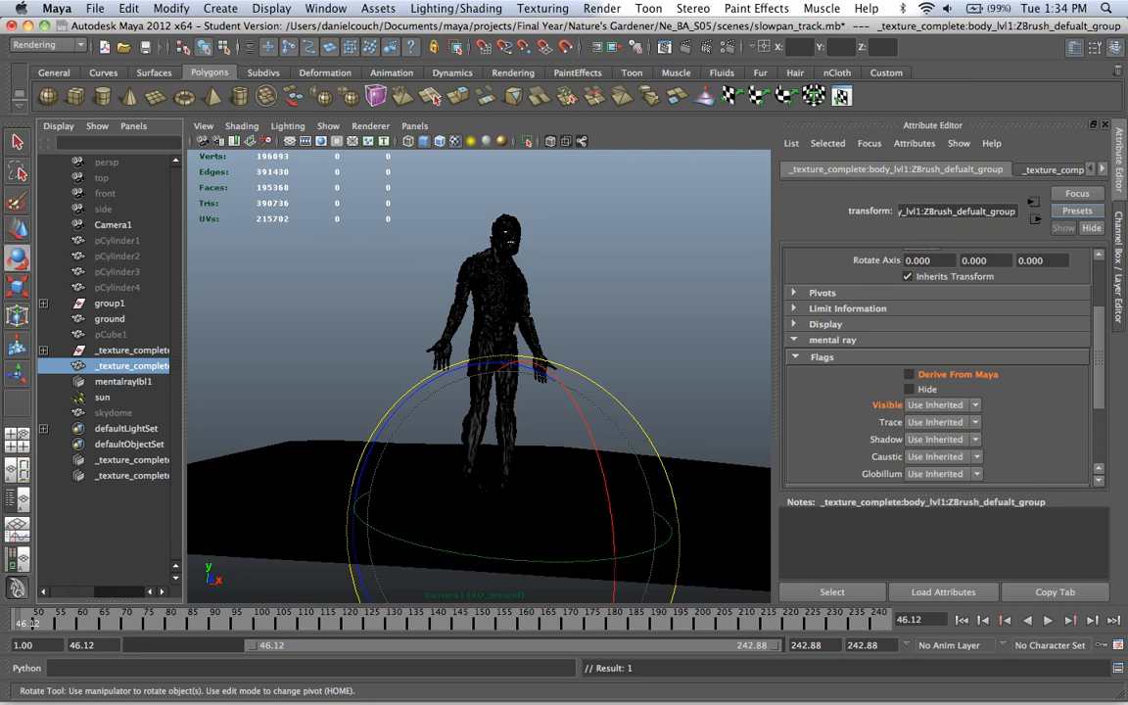
left_click(954, 406)
left_click(944, 418)
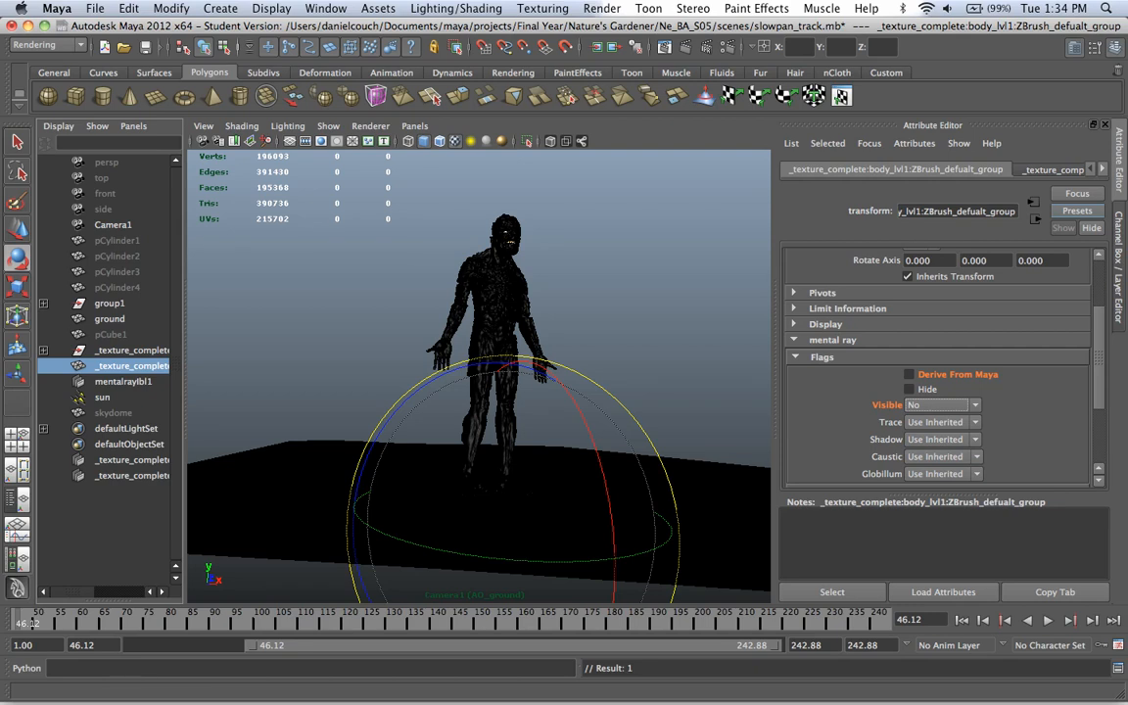
left_click(675, 284)
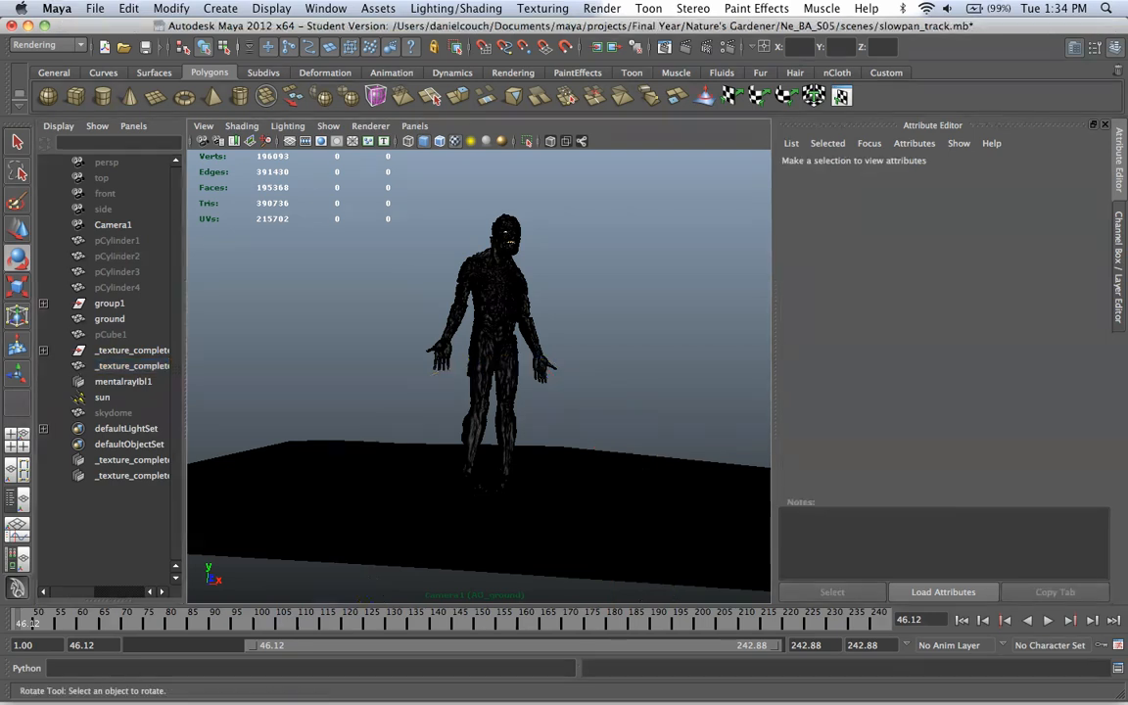
- Create a new Surface Shader material override for the AO_ground render layer
key("ctrl+a")
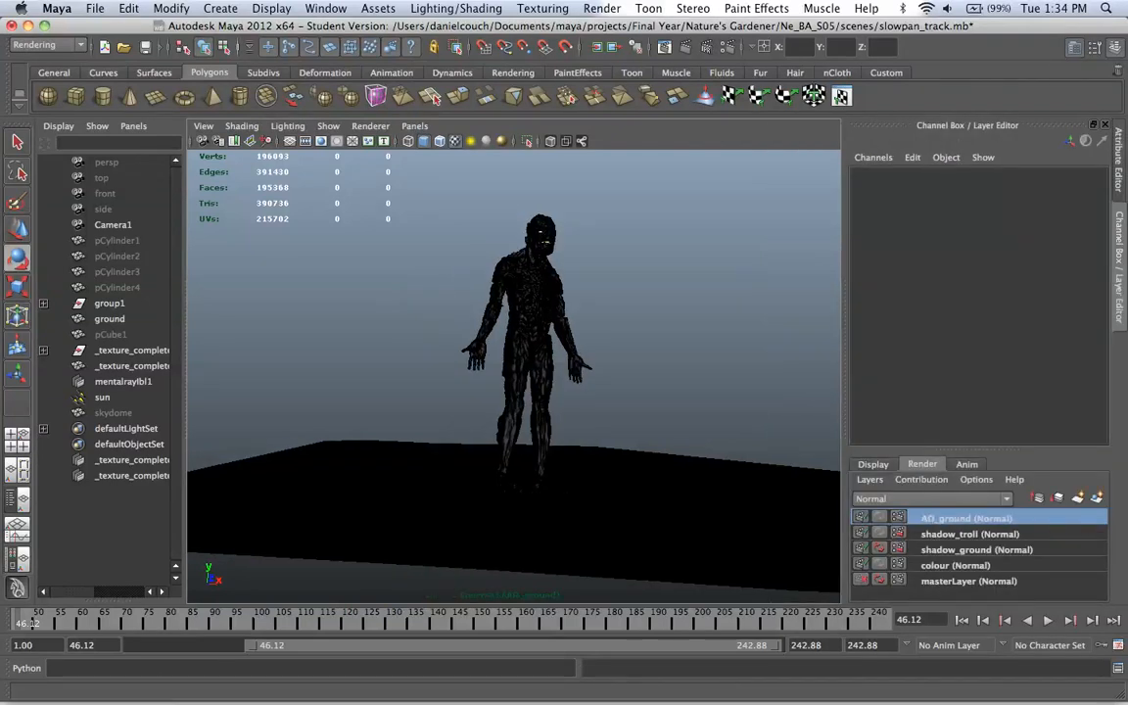
right_click(933, 515)
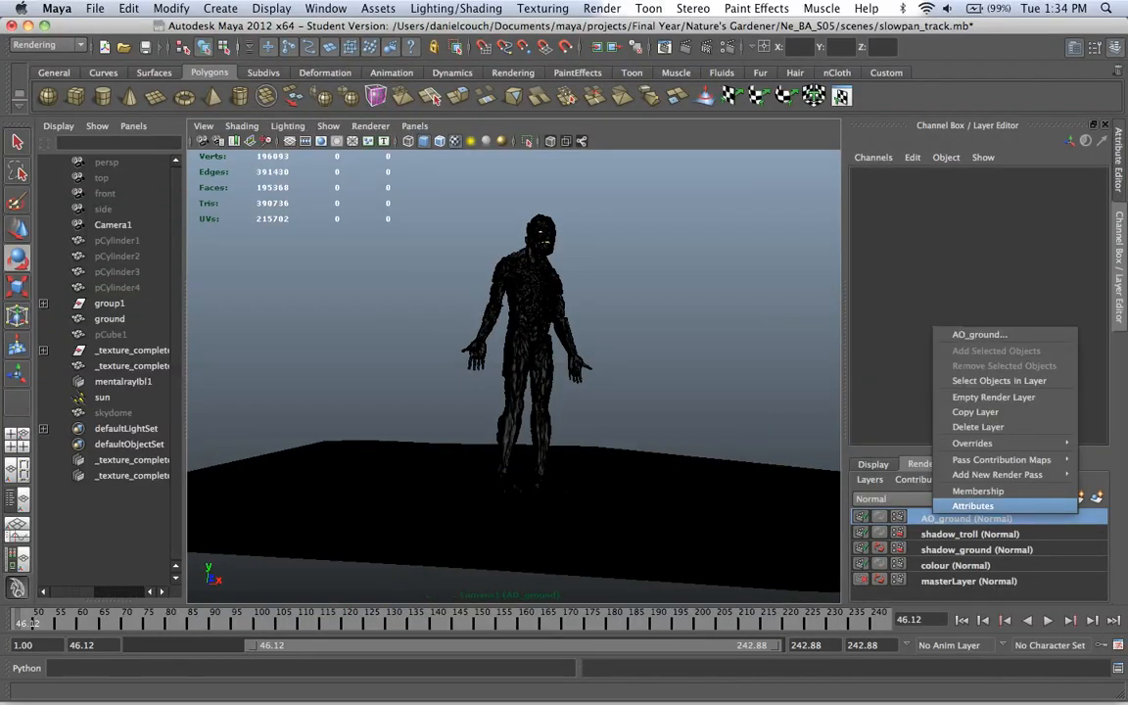
mouse_move(975, 442)
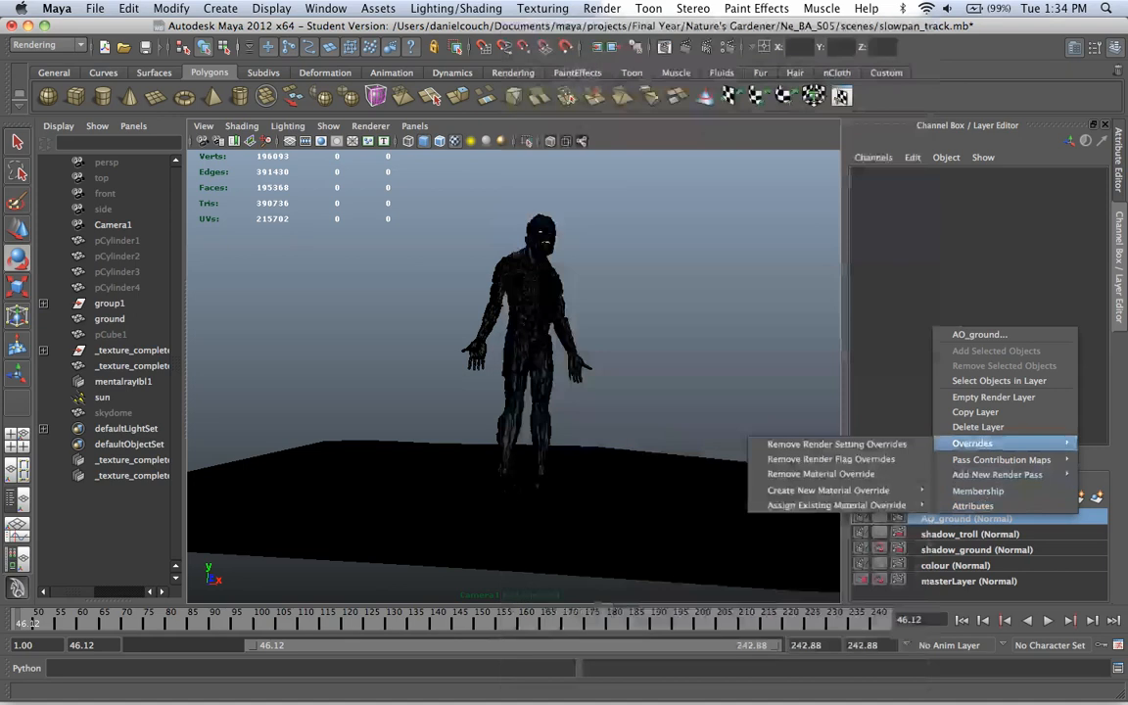
mouse_move(828, 489)
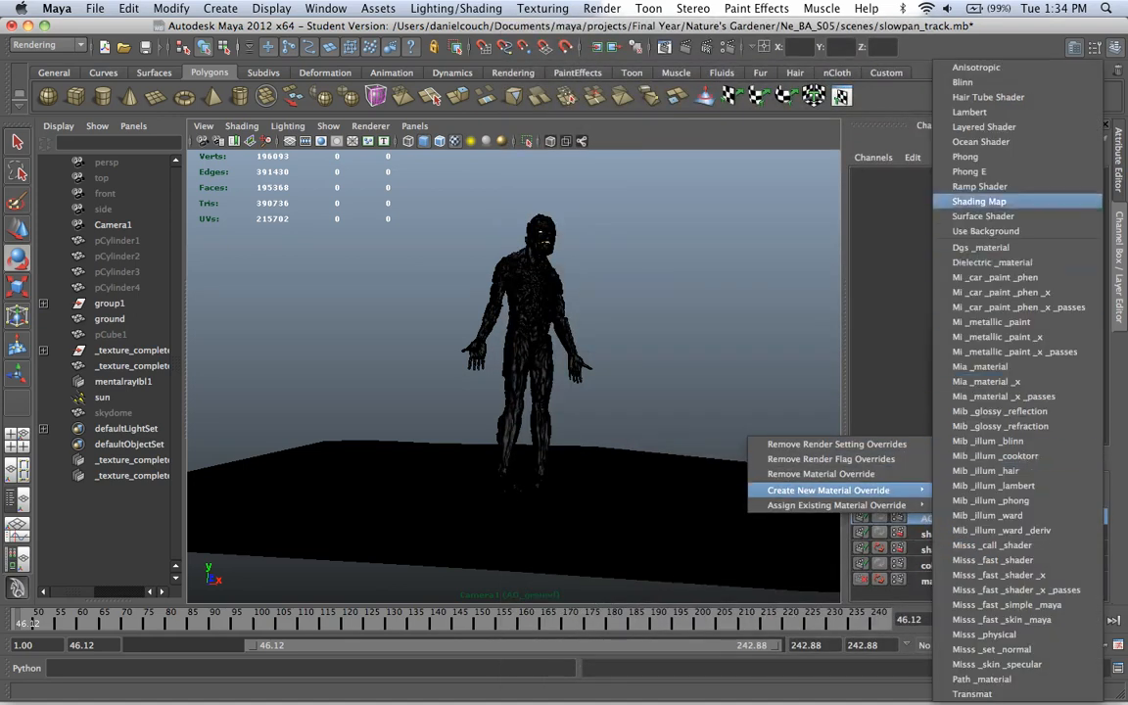
left_click(983, 215)
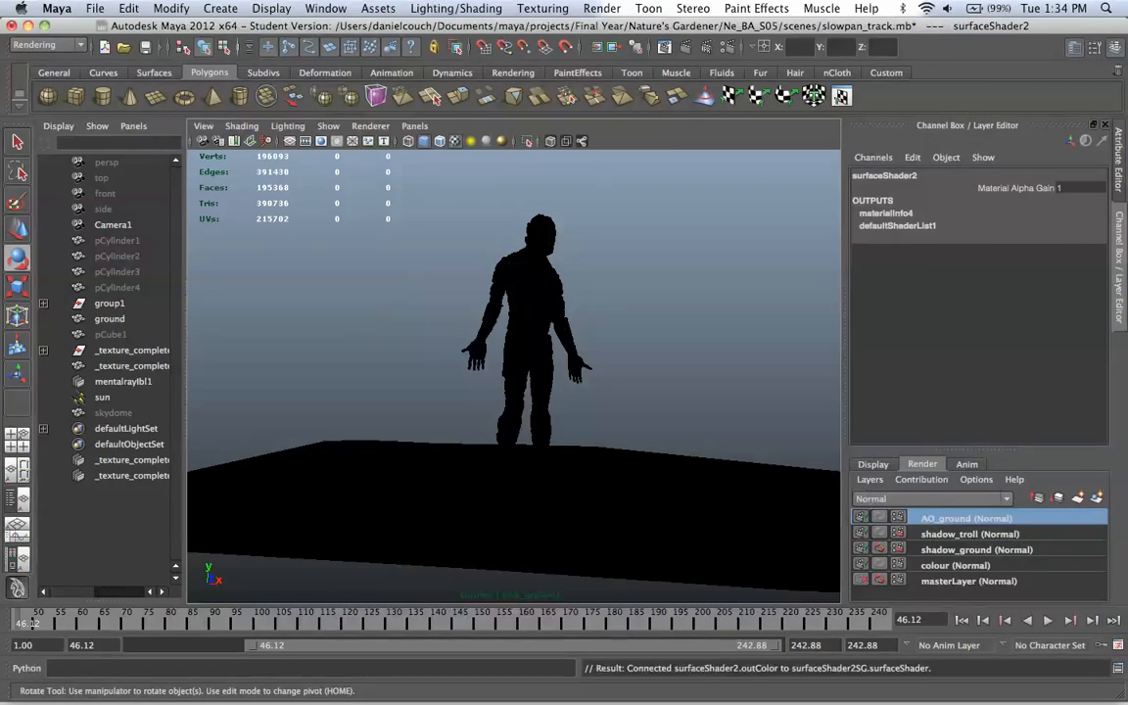
- Map a mental ray mib_amb_occlusion texture to the Out Color of the AO_ground layer's surface shader
key("ctrl+a")
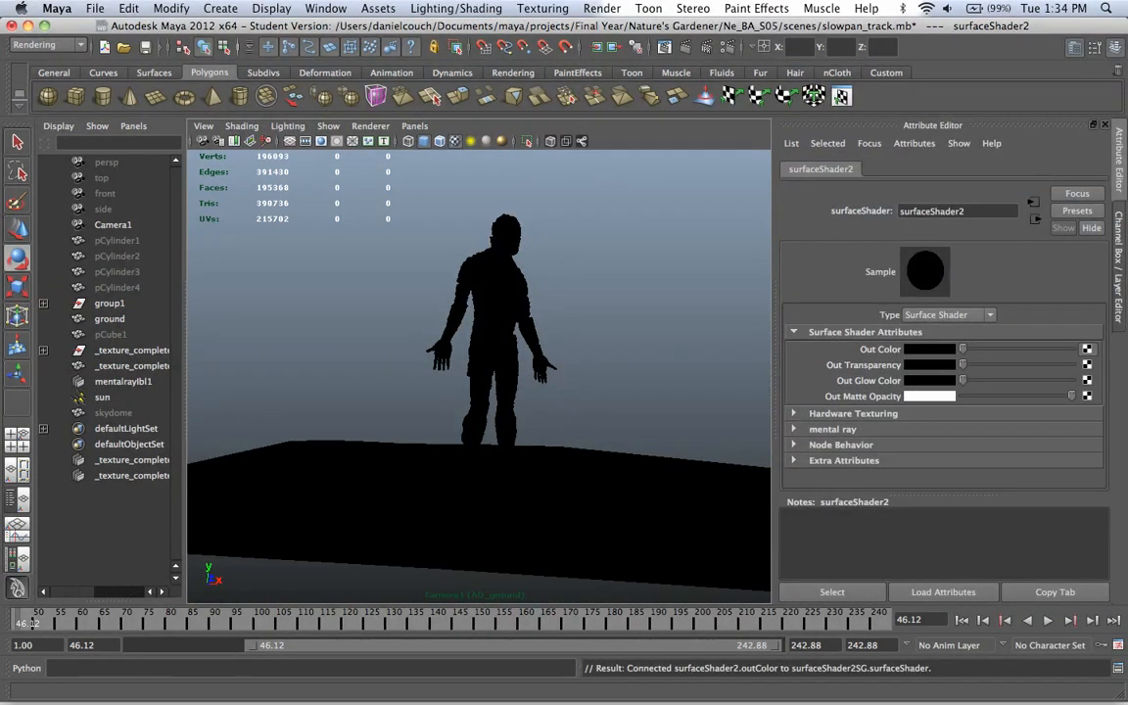
left_click(1087, 349)
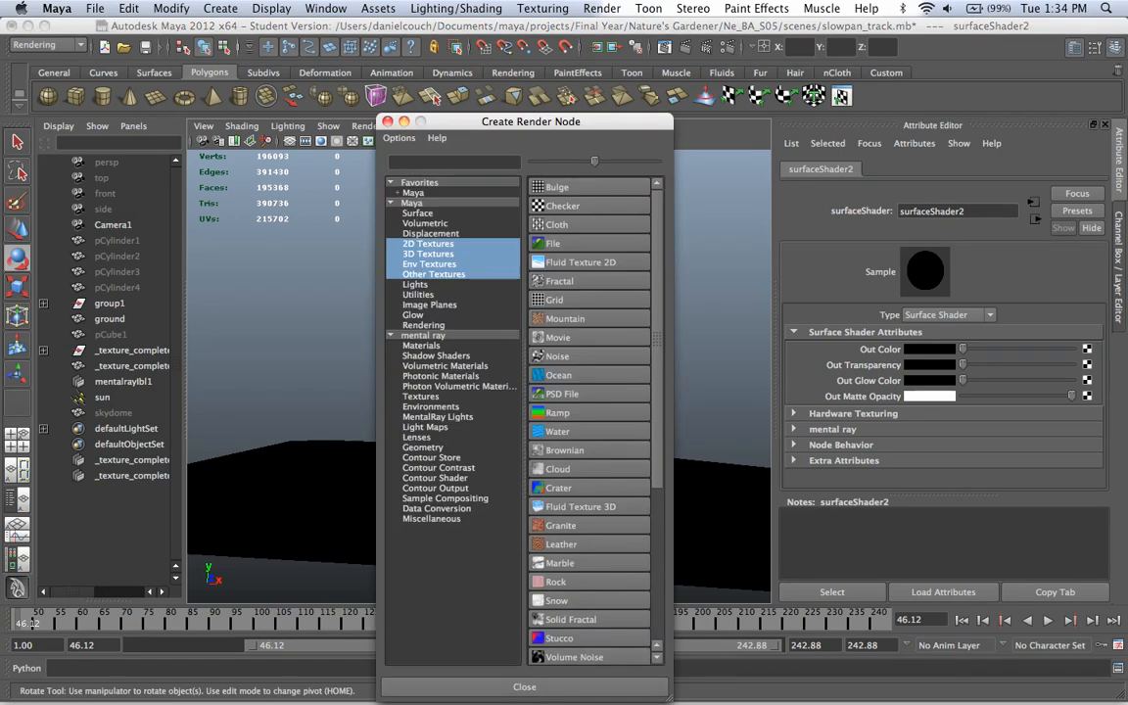
left_click(423, 335)
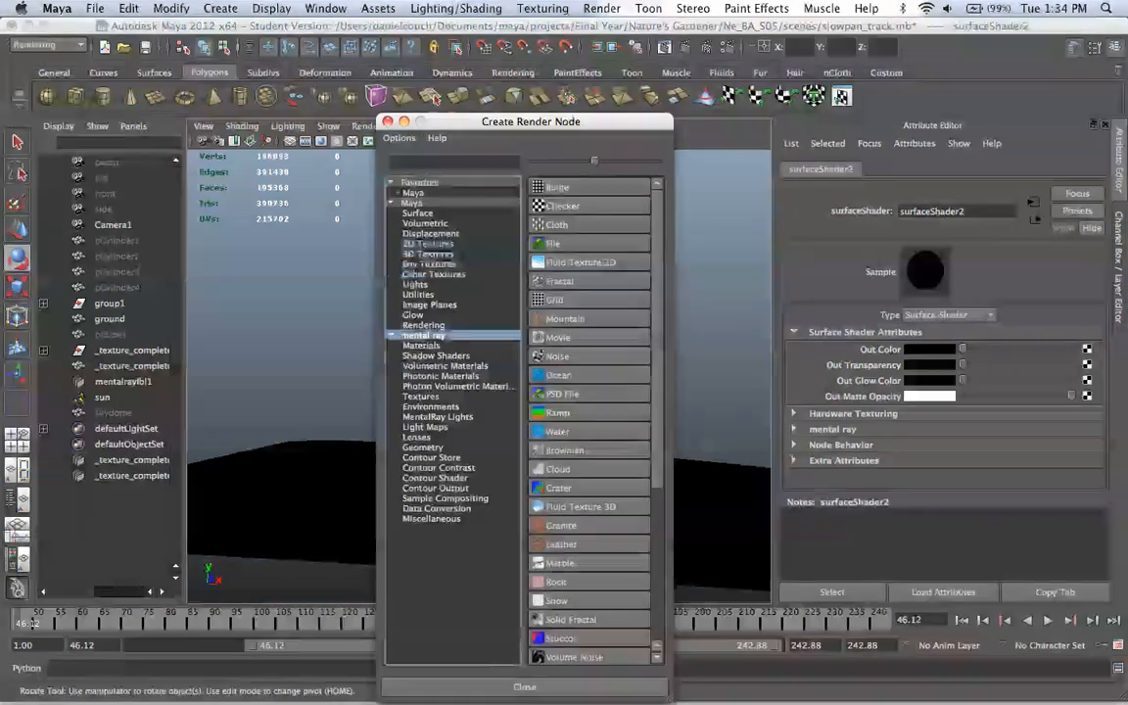
scroll(589, 451, "down", 4)
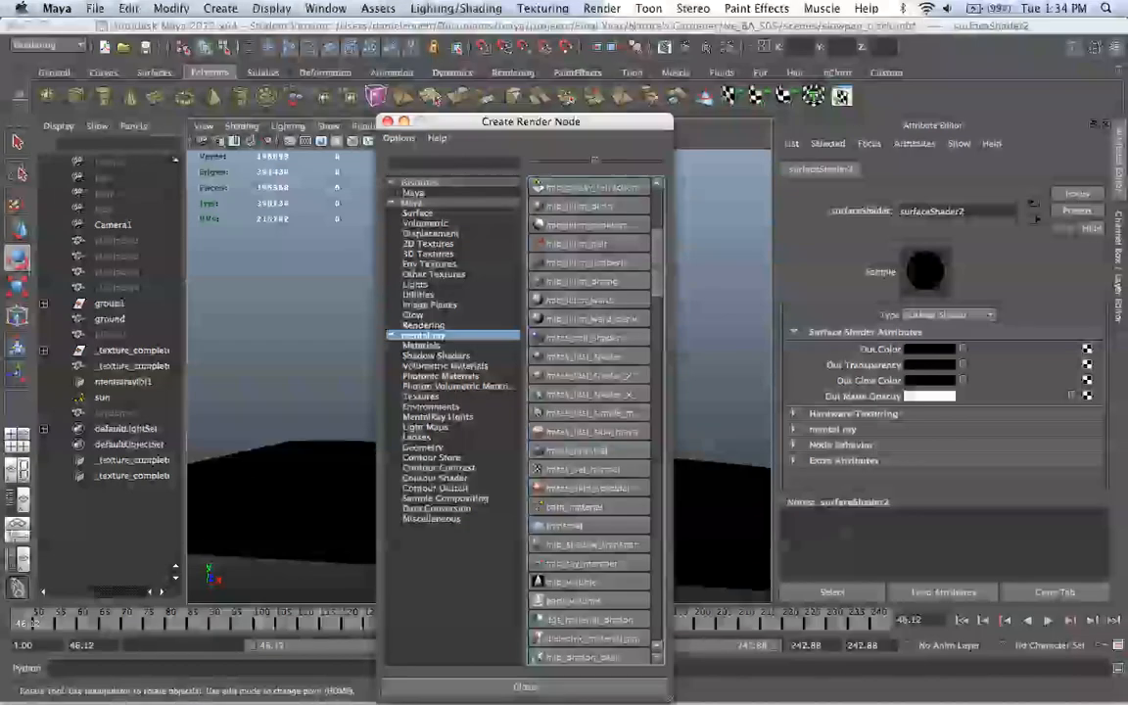
scroll(589, 451, "down", 4)
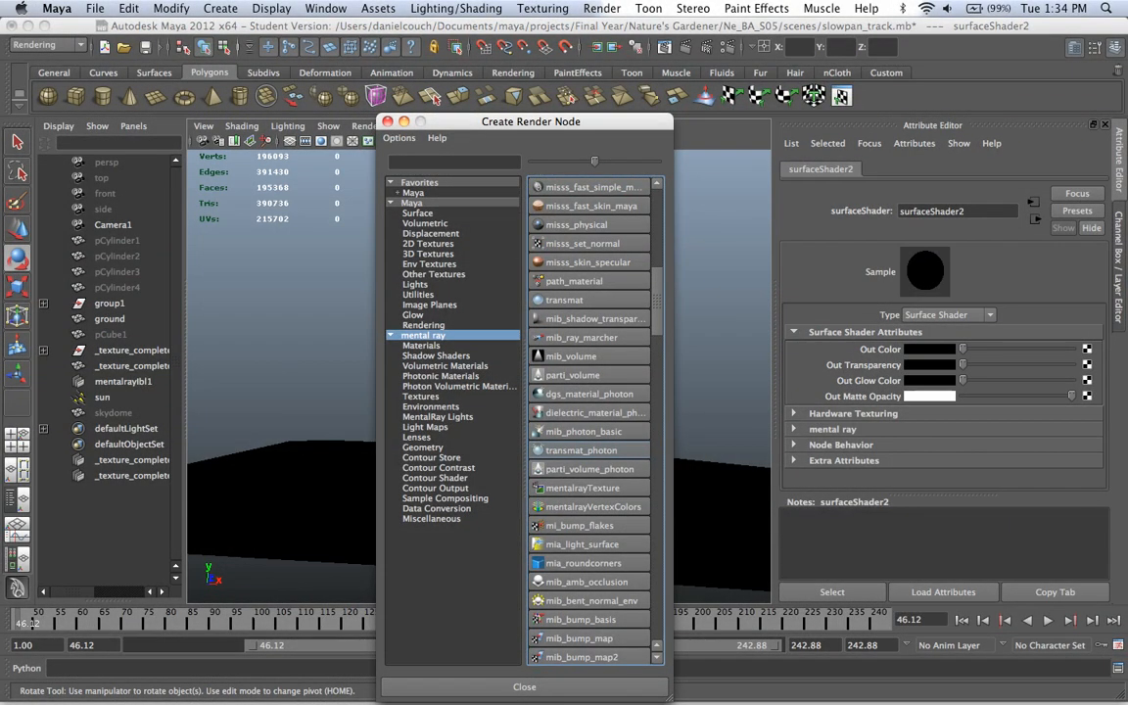
left_click(586, 581)
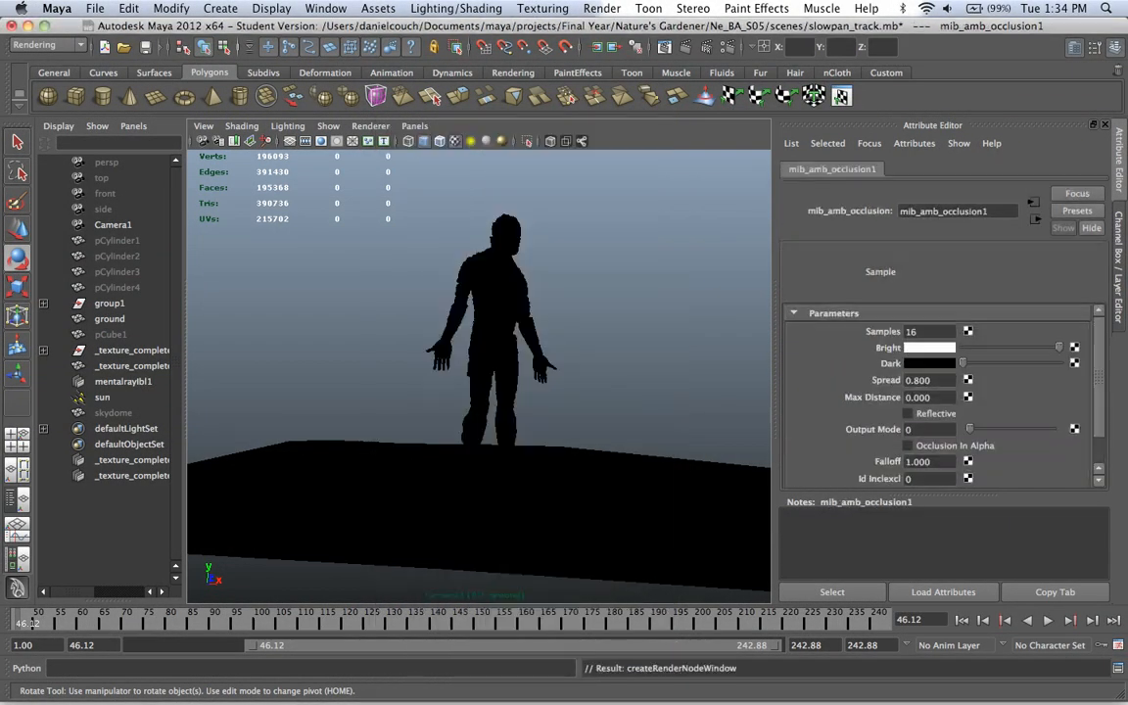
- Set the ambient occlusion texture's Samples to 32 and Max Distance to 1.500
type("32")
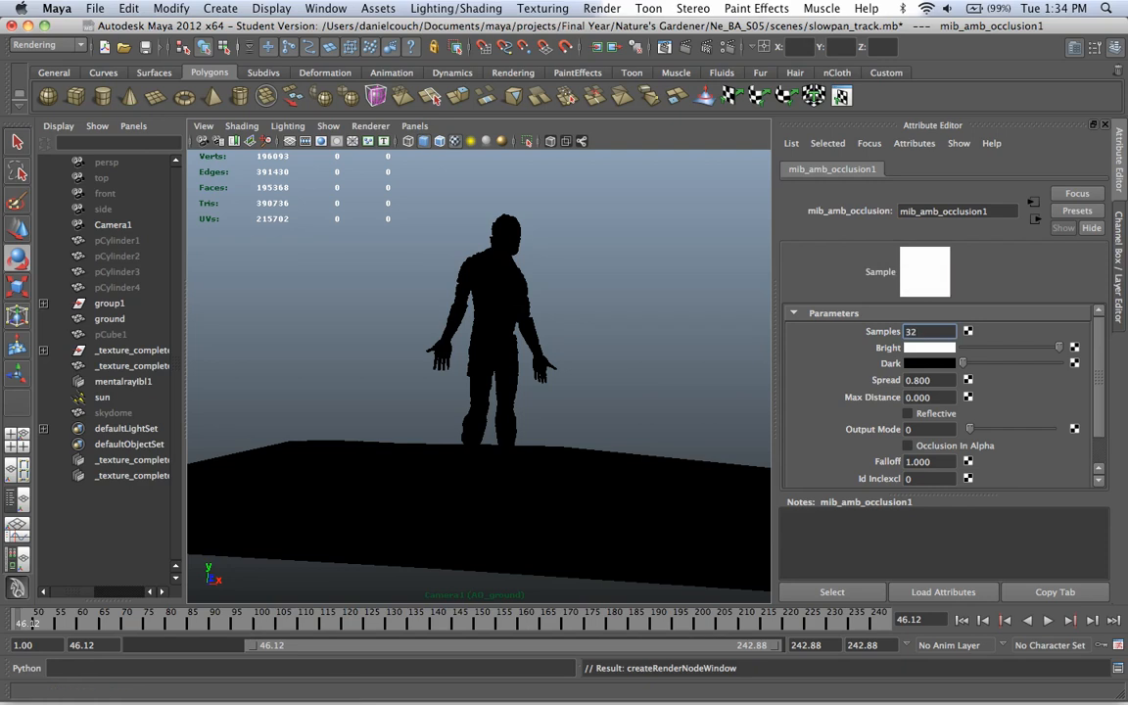
left_click_drag(934, 398, 898, 397)
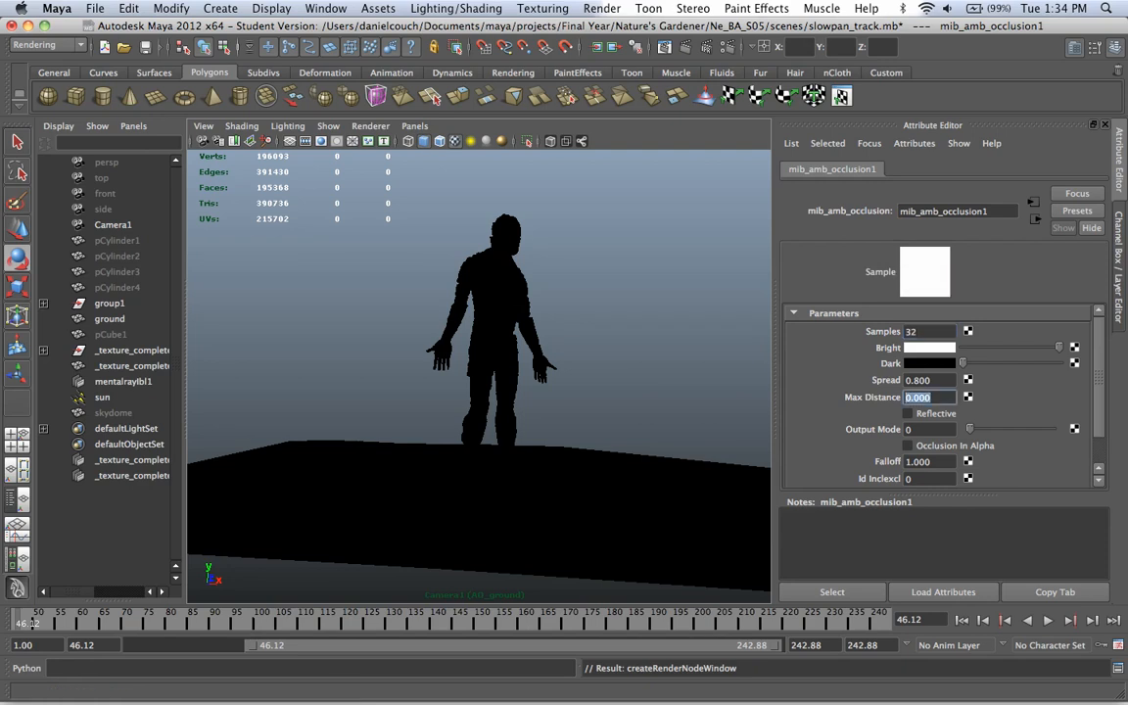
type("1.500")
scroll(939, 392, "down", 1)
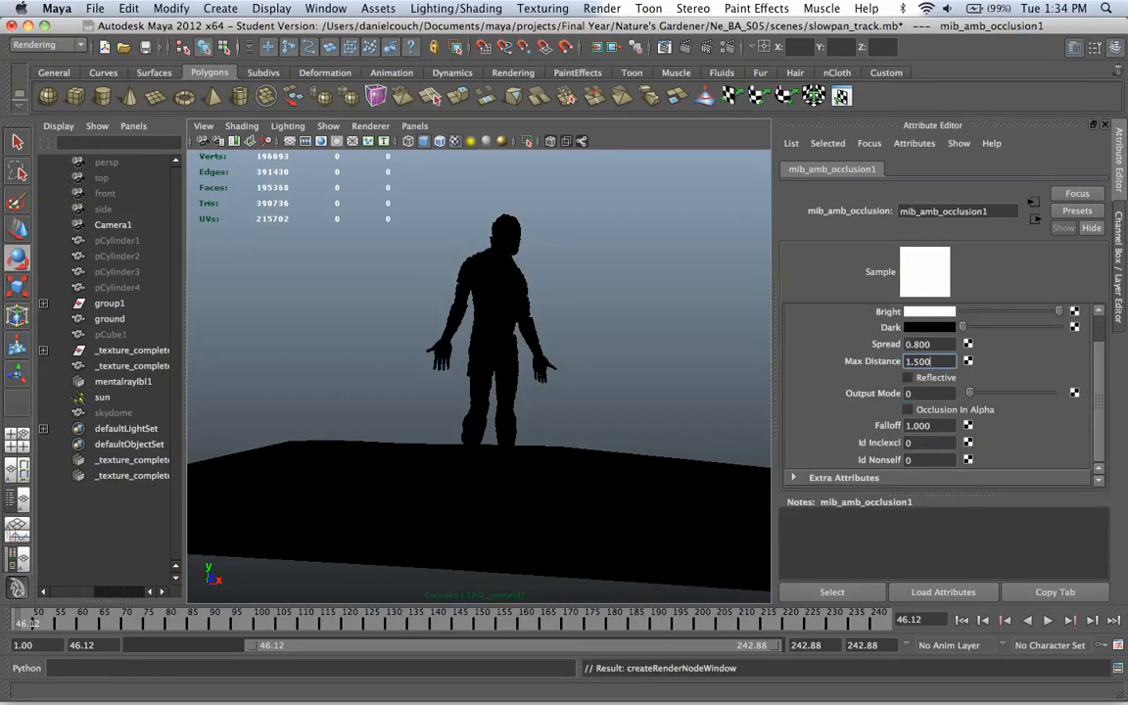
scroll(940, 392, "up", 1)
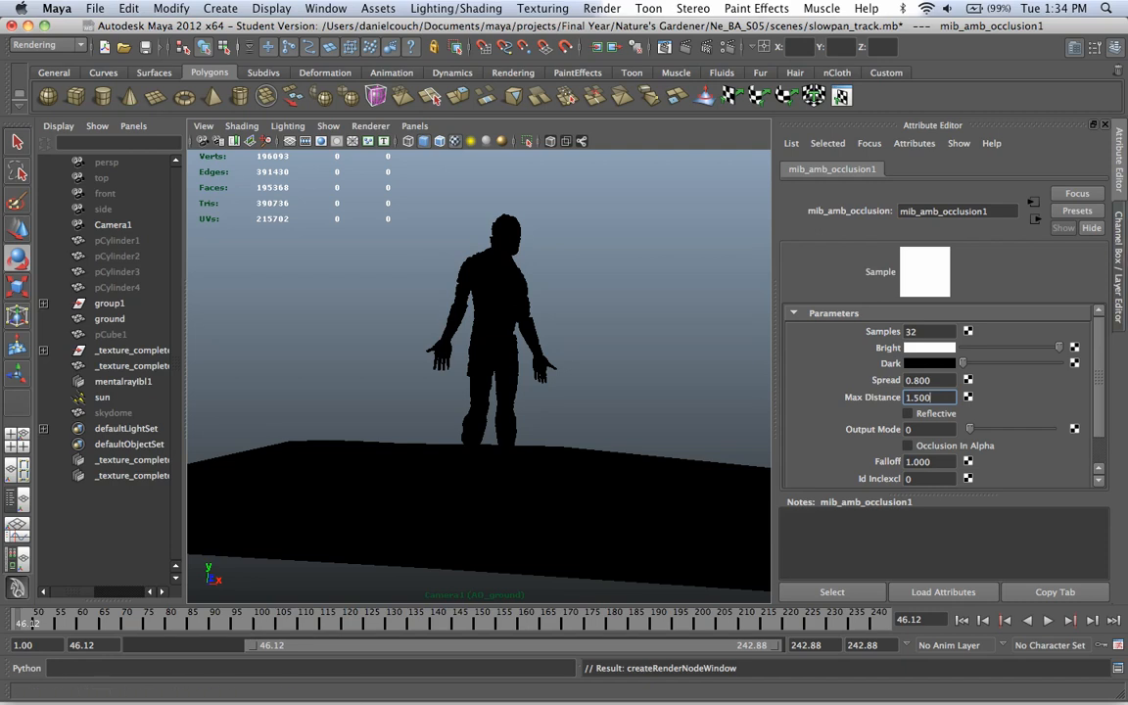
- Copy the AO_ground render layer and rename the duplicate AO_troll
left_click(1118, 267)
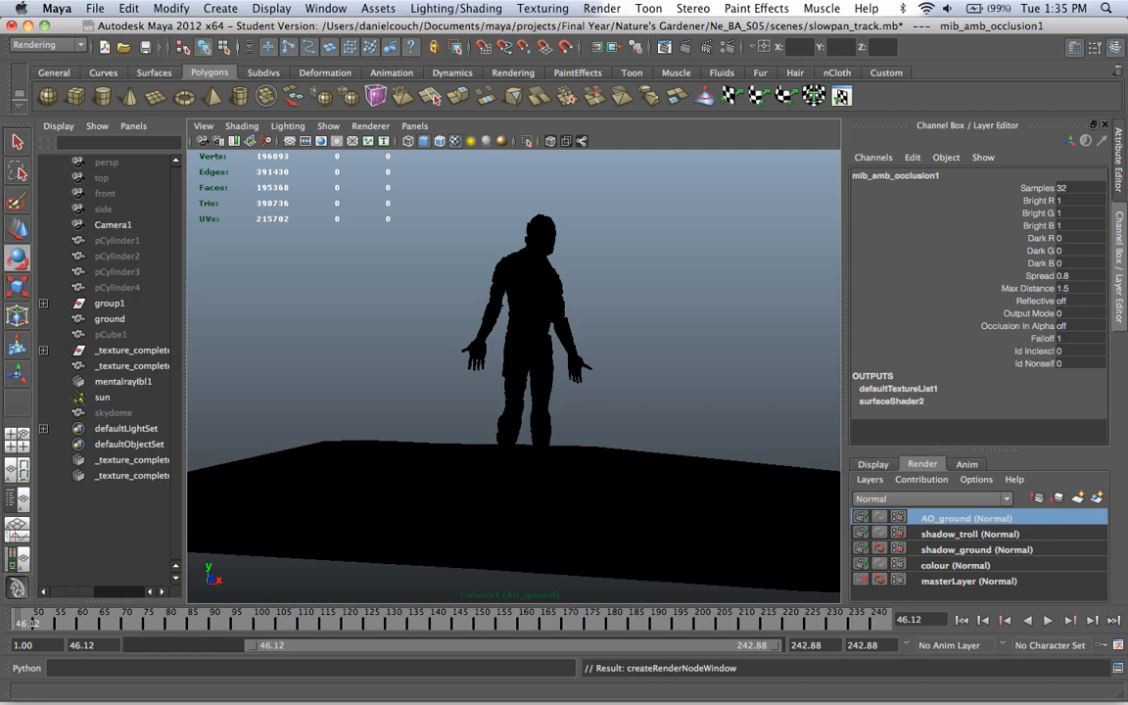
right_click(965, 518)
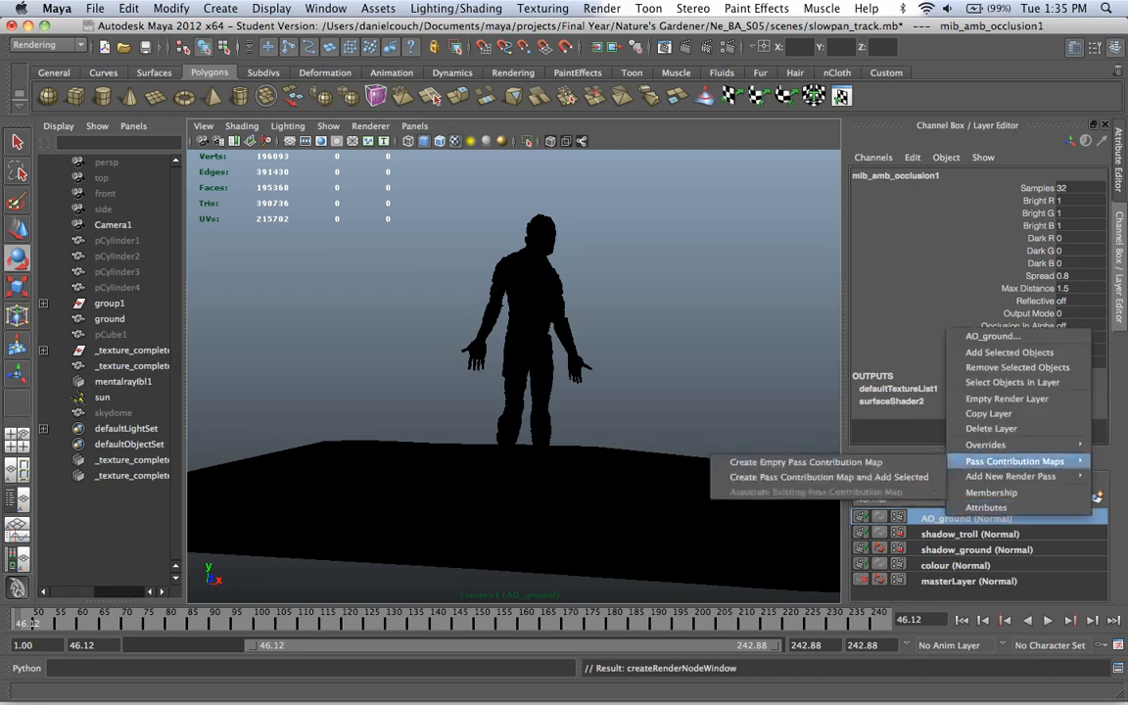
left_click(989, 414)
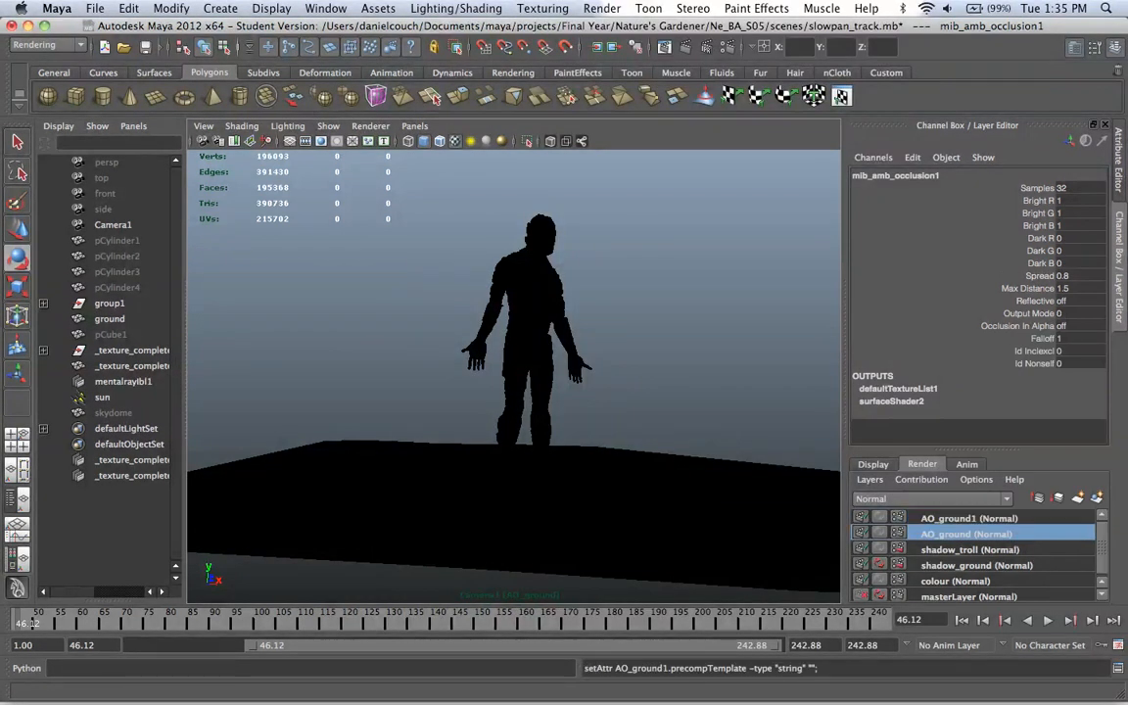
double_click(947, 517)
key("Right")
key("BackSpace")
key("BackSpace")
key("BackSpace")
key("BackSpace")
key("BackSpace")
key("BackSpace")
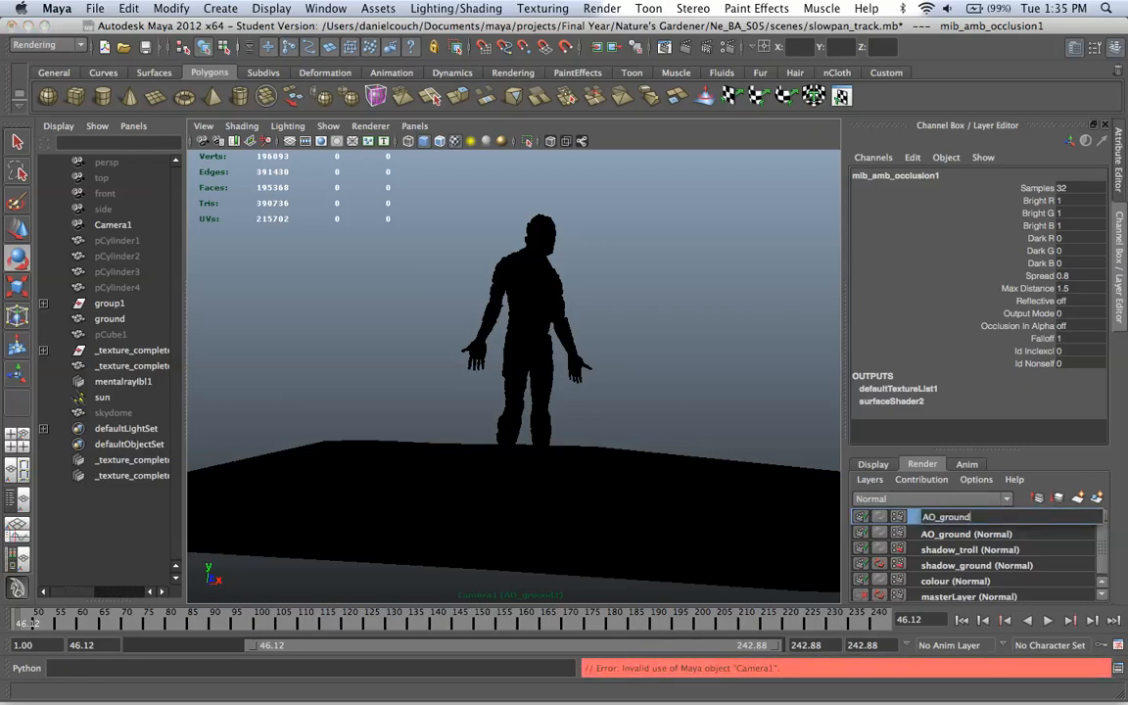
key("BackSpace")
type("troll")
key("Return")
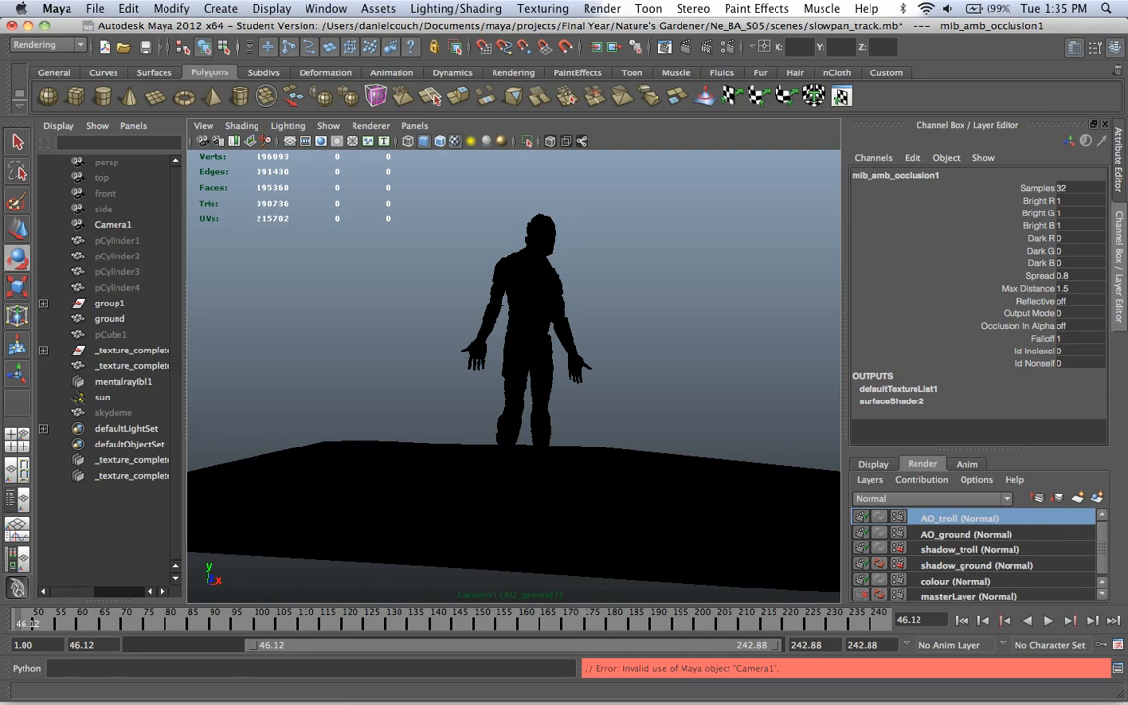
- On AO_troll, turn Derive From Maya back on for the troll node and remove its layer override
left_click(131, 350)
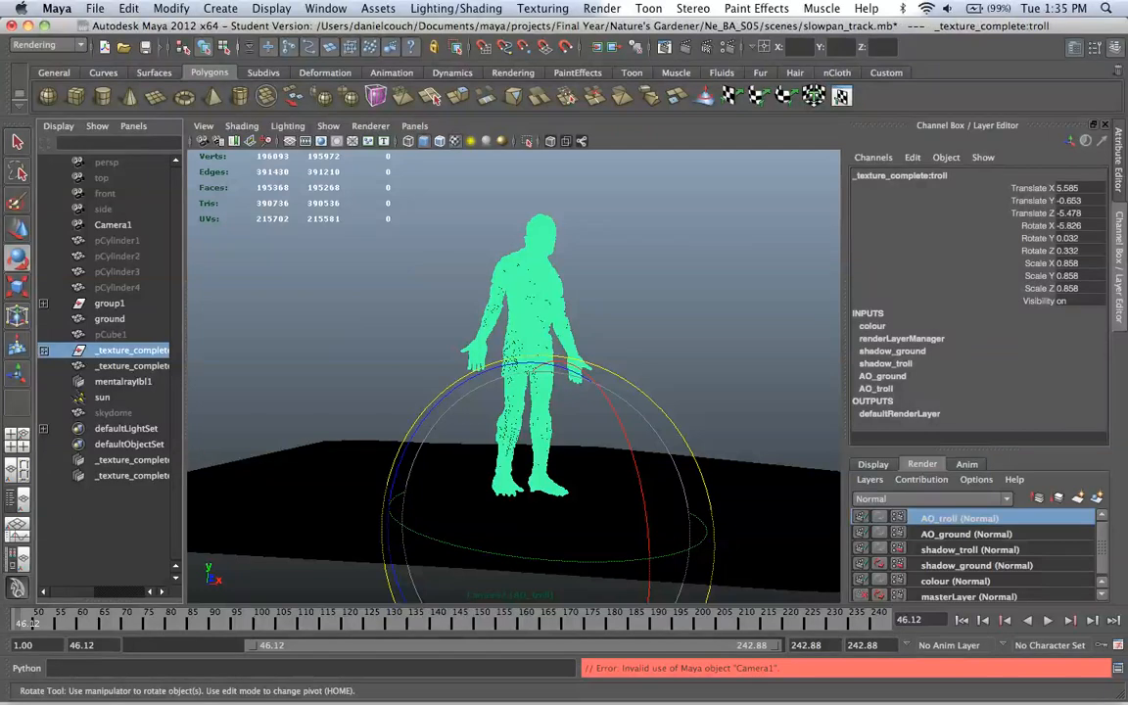
key("ctrl+a")
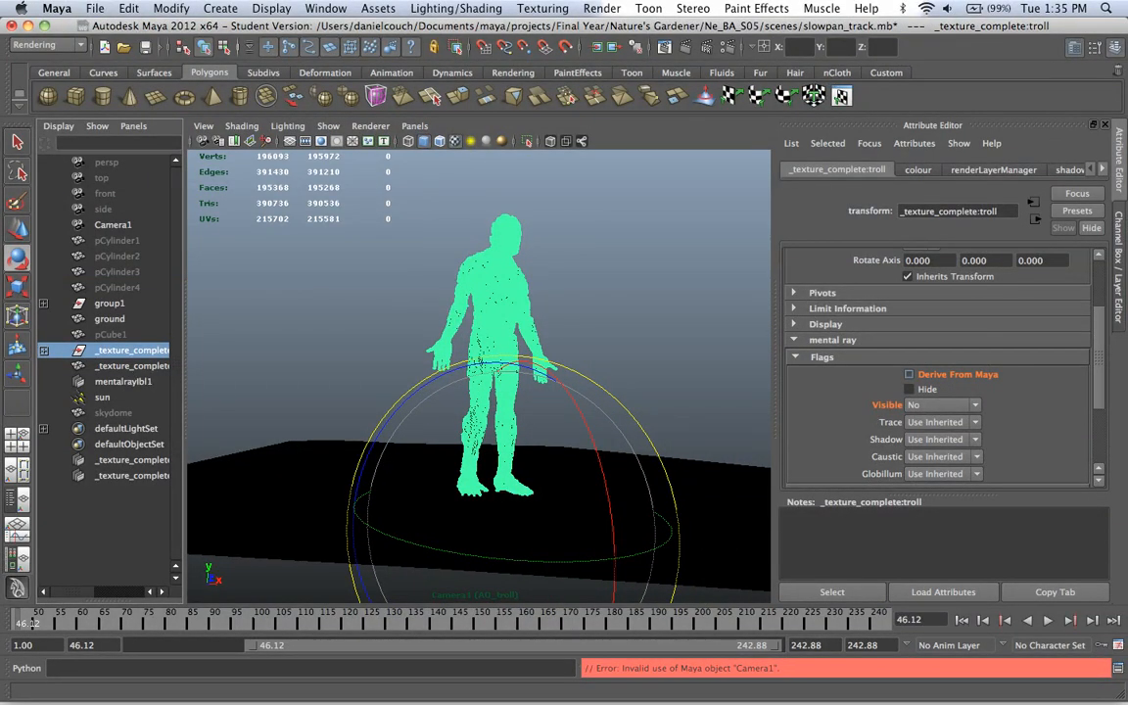
left_click(909, 374)
right_click(935, 375)
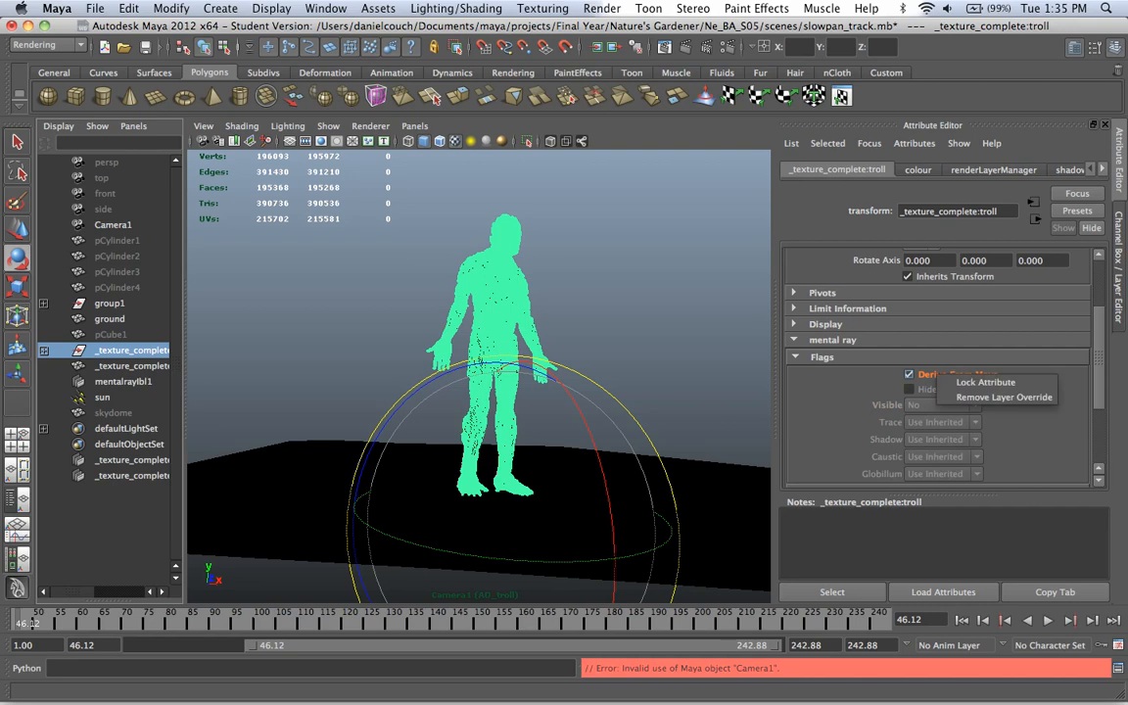
left_click(1004, 396)
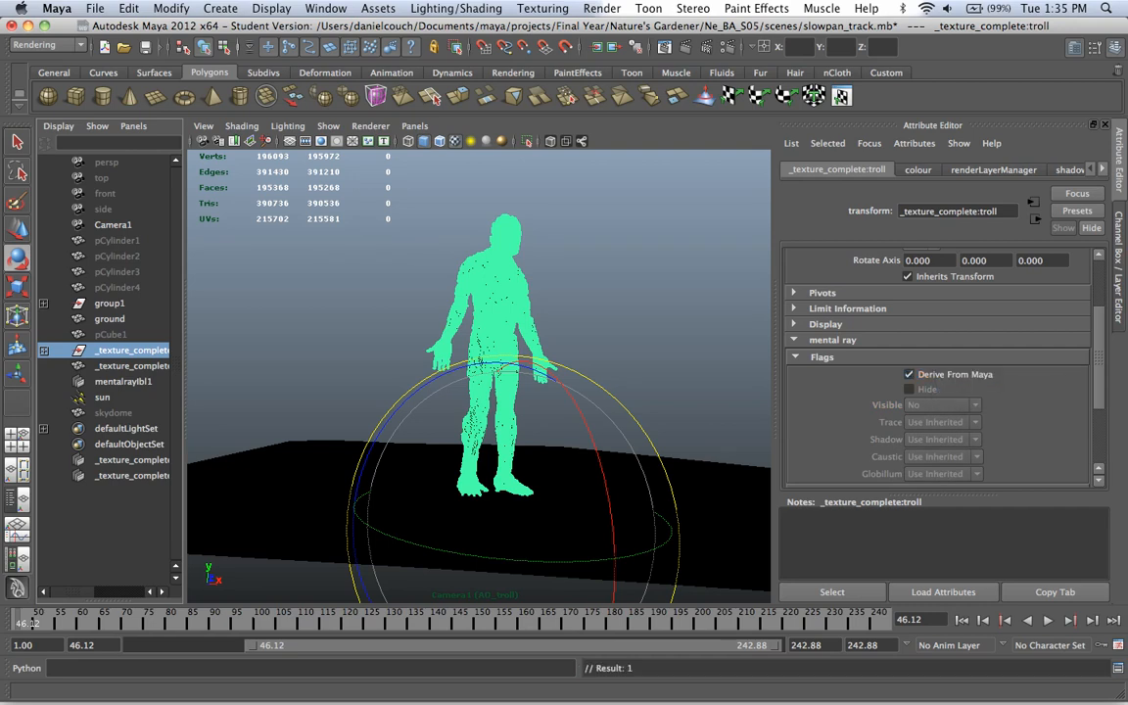
- Remove the Derive From Maya layer override from the ZBrush_defualt_group node on AO_troll, leaving the flag turned on
left_click(132, 365)
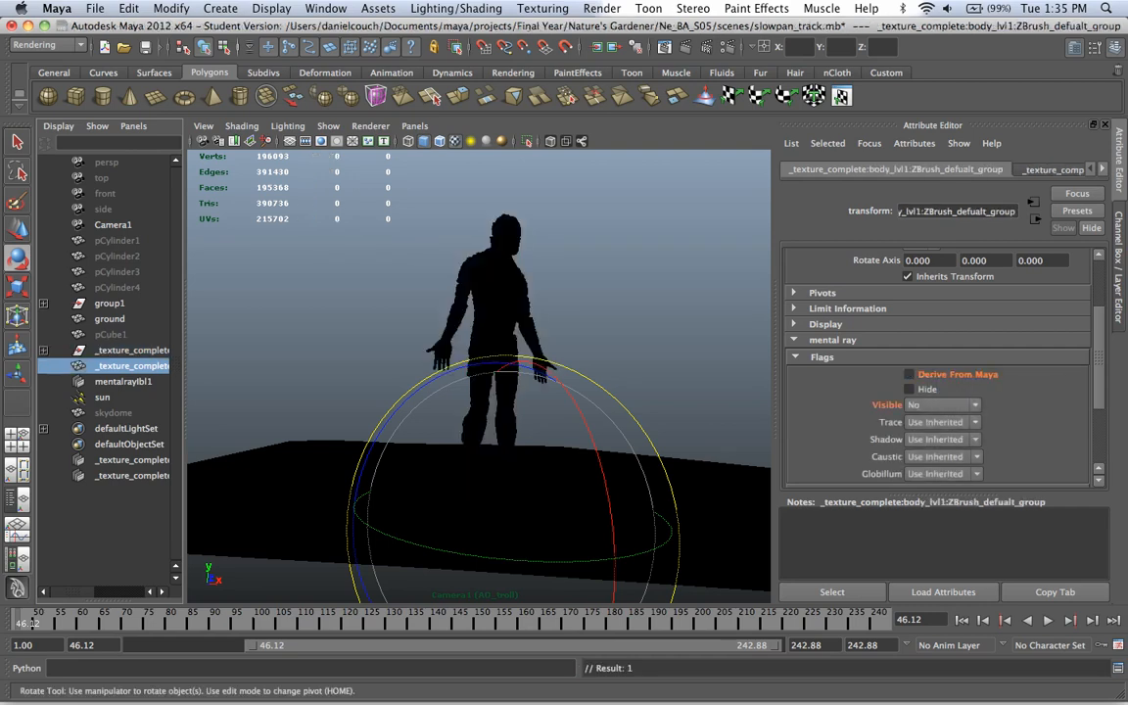
right_click(935, 375)
left_click(1009, 396)
left_click(908, 374)
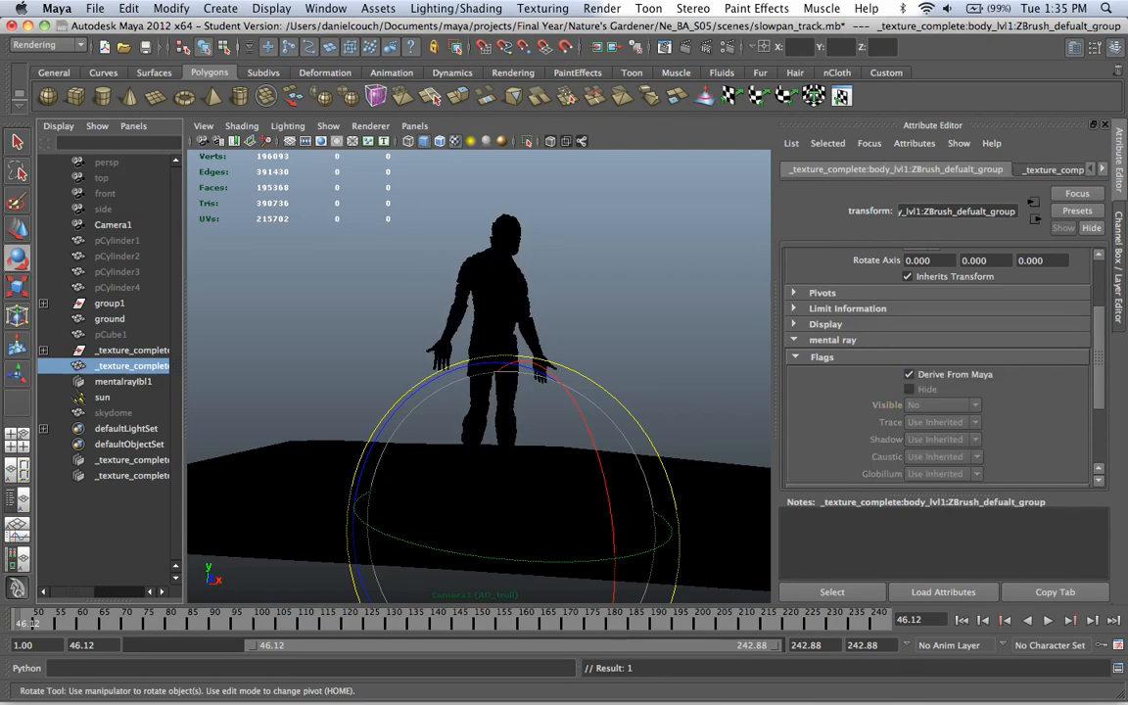
- Create a layer override on AO_troll that turns off Primary Visibility in the groundShape render stats
left_click(110, 320)
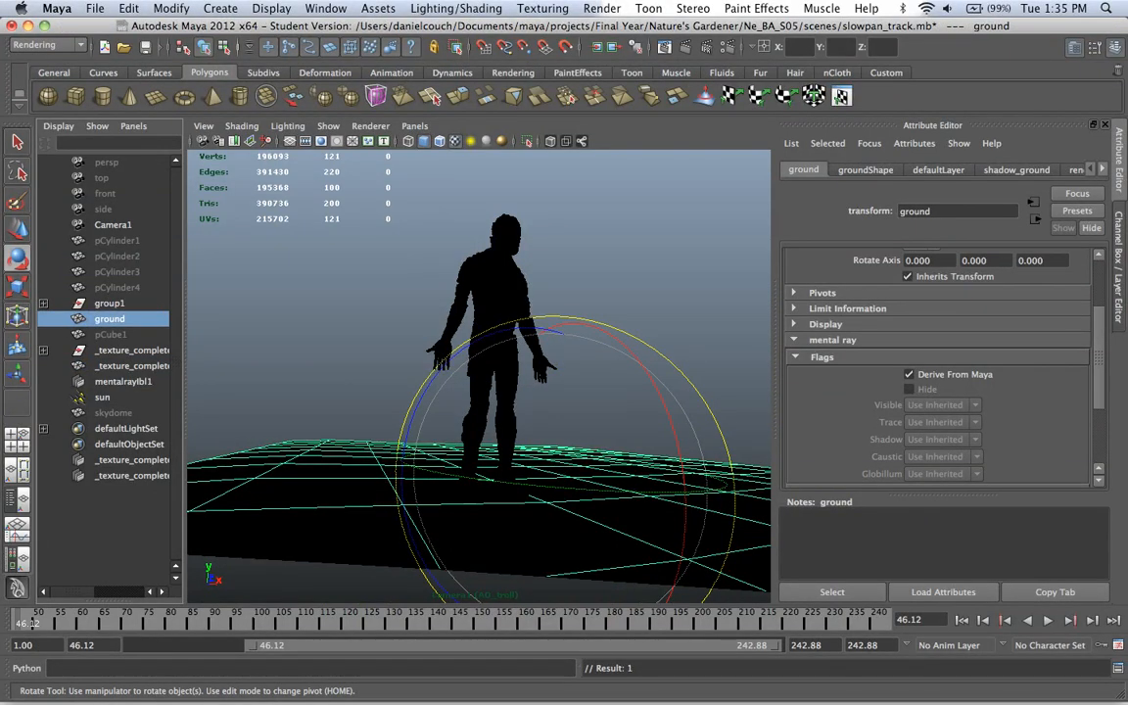
scroll(935, 372, "up", 5)
left_click(866, 170)
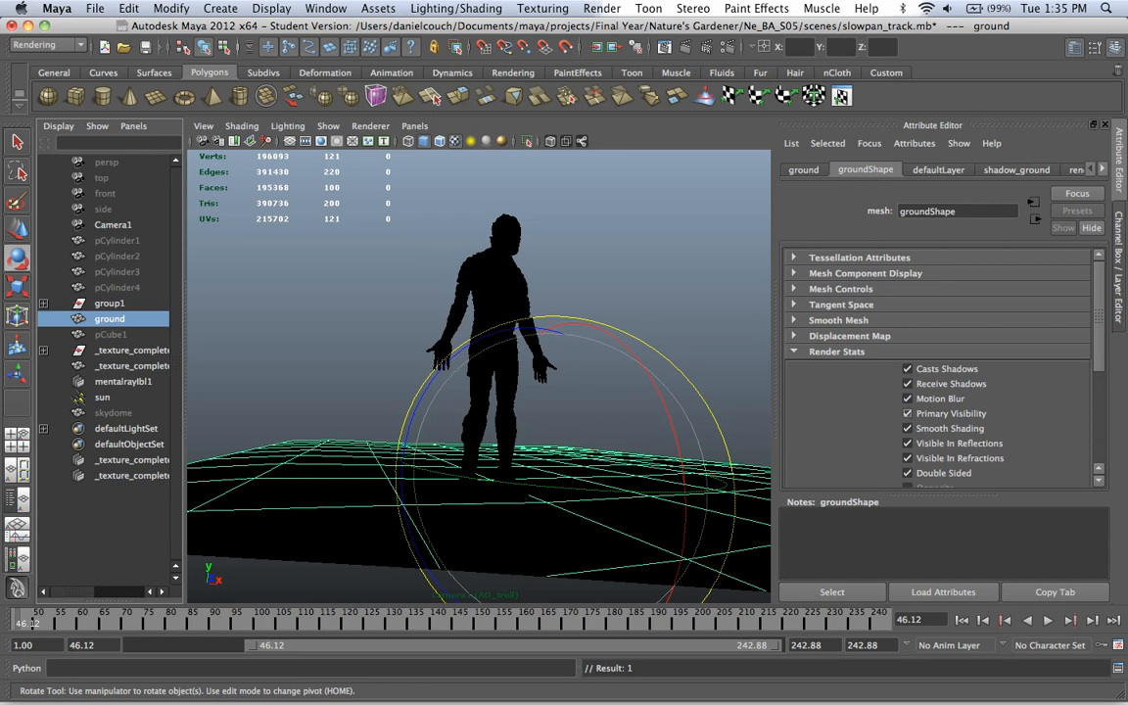
right_click(949, 414)
left_click(991, 438)
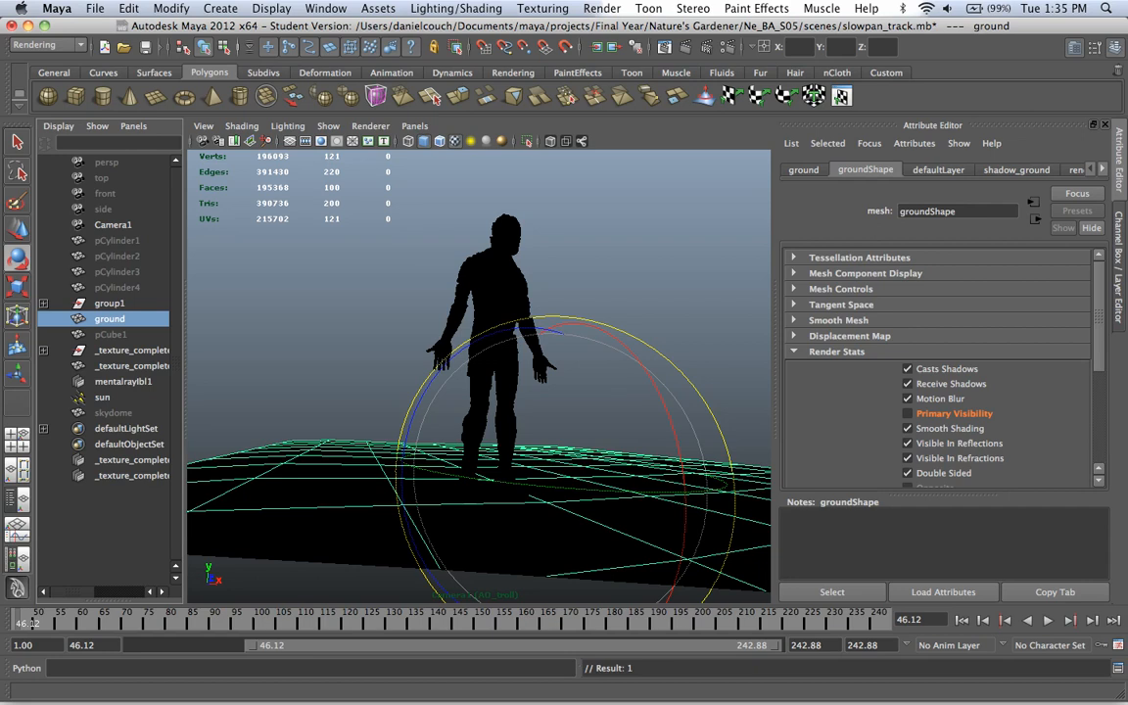
- Create a new empty render layer and name it motionVector
left_click(1118, 268)
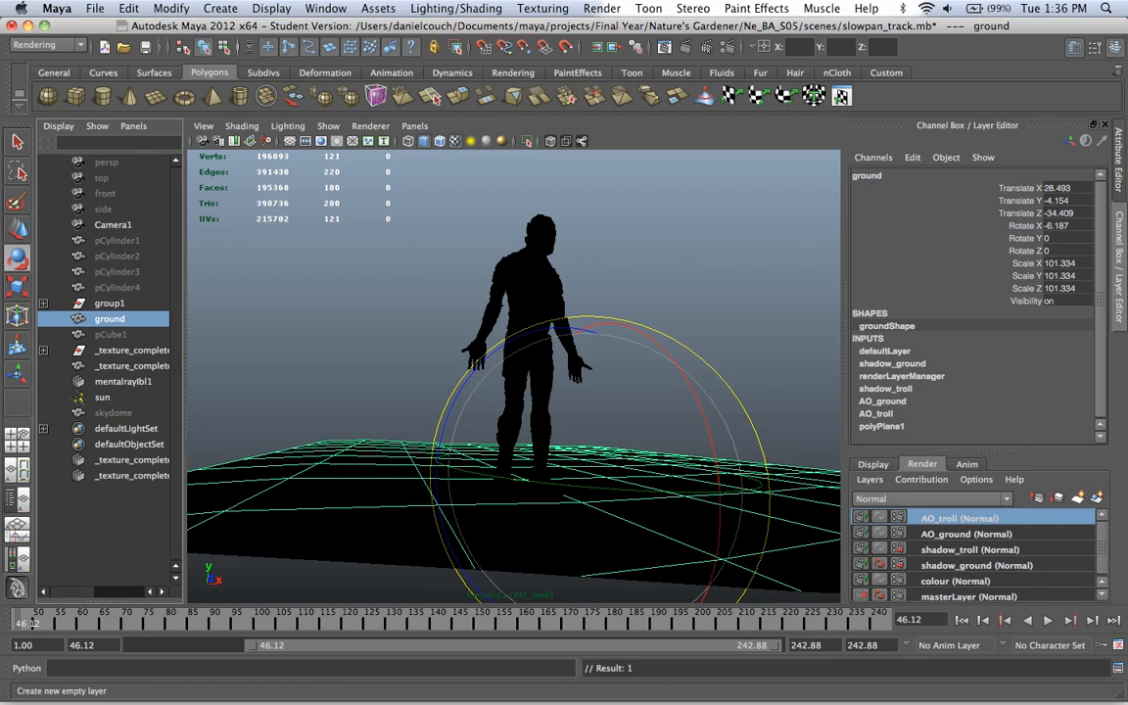
left_click(1077, 497)
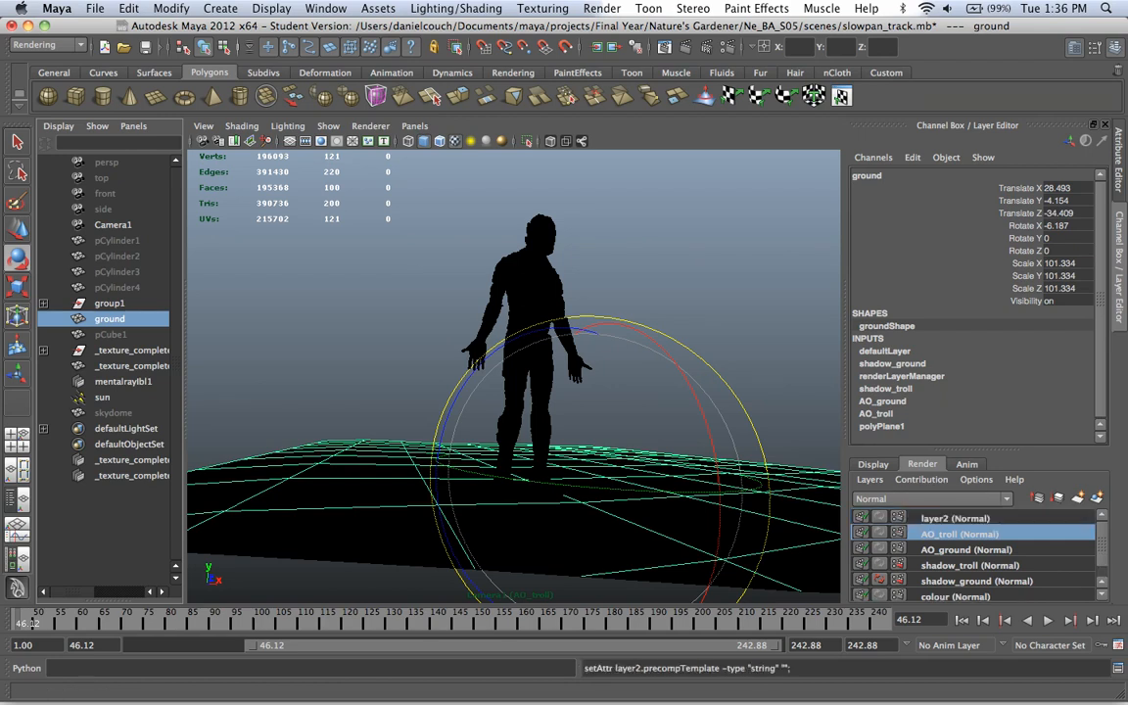
double_click(954, 518)
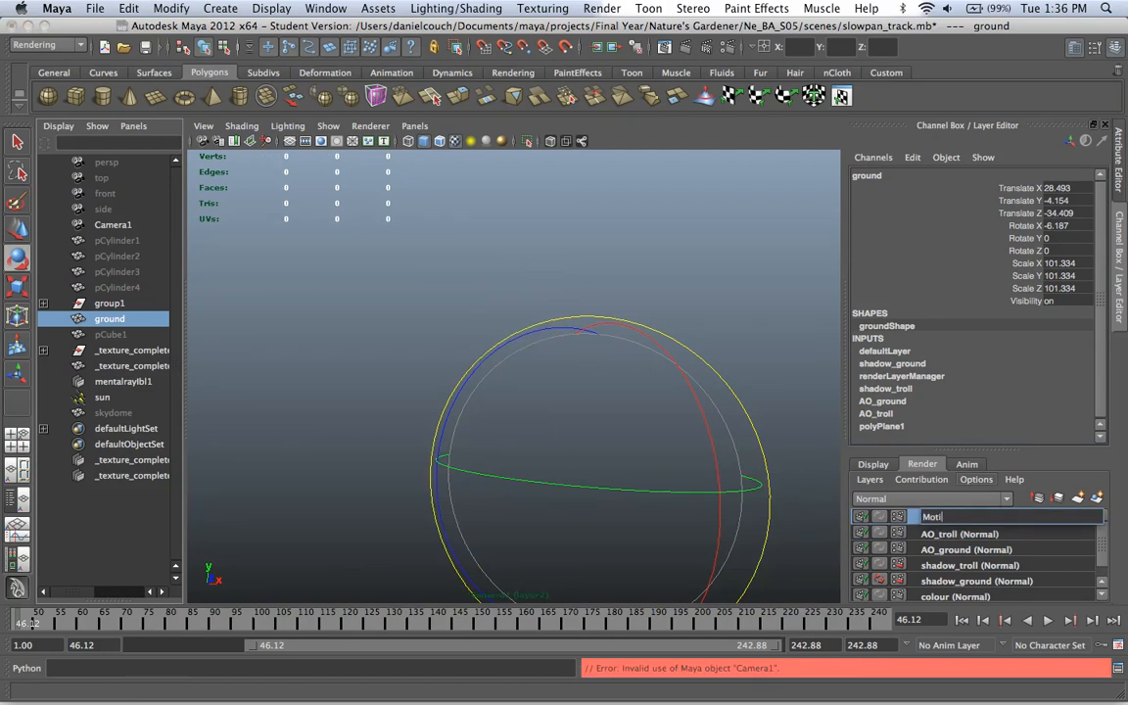
type("motionVector")
key("Return")
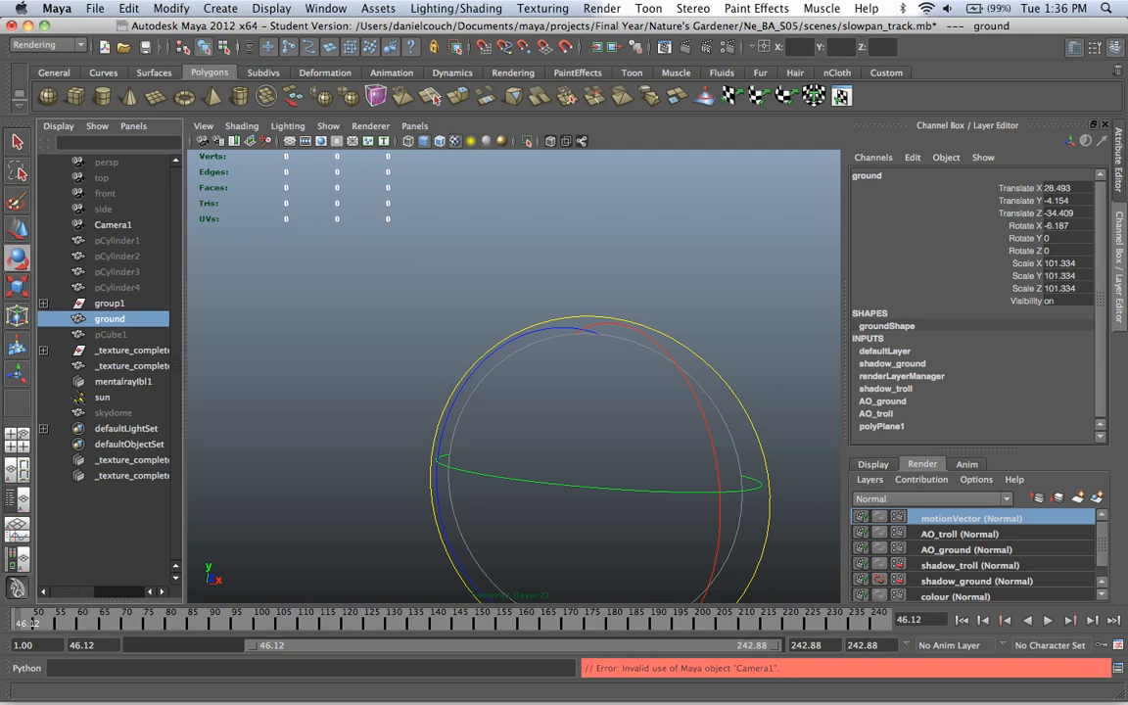
- Add the ground and both creature nodes to the motionVector render layer, then clear the selection
left_click(131, 350, "super")
left_click(131, 366, "super")
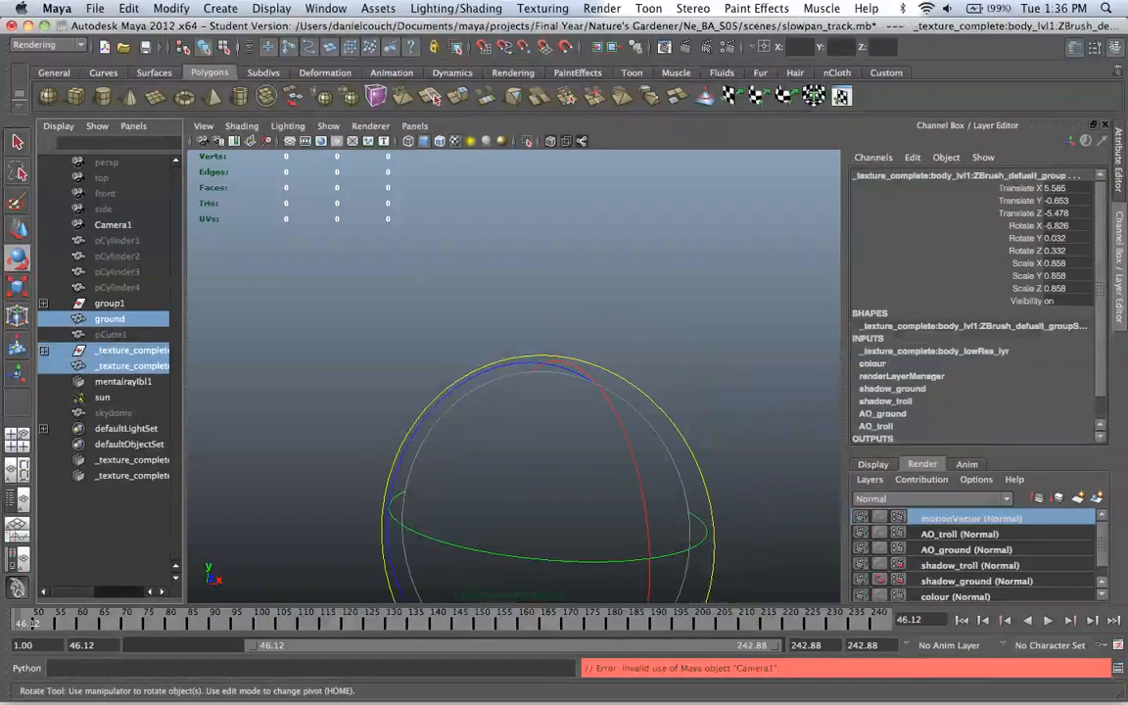
right_click(969, 518)
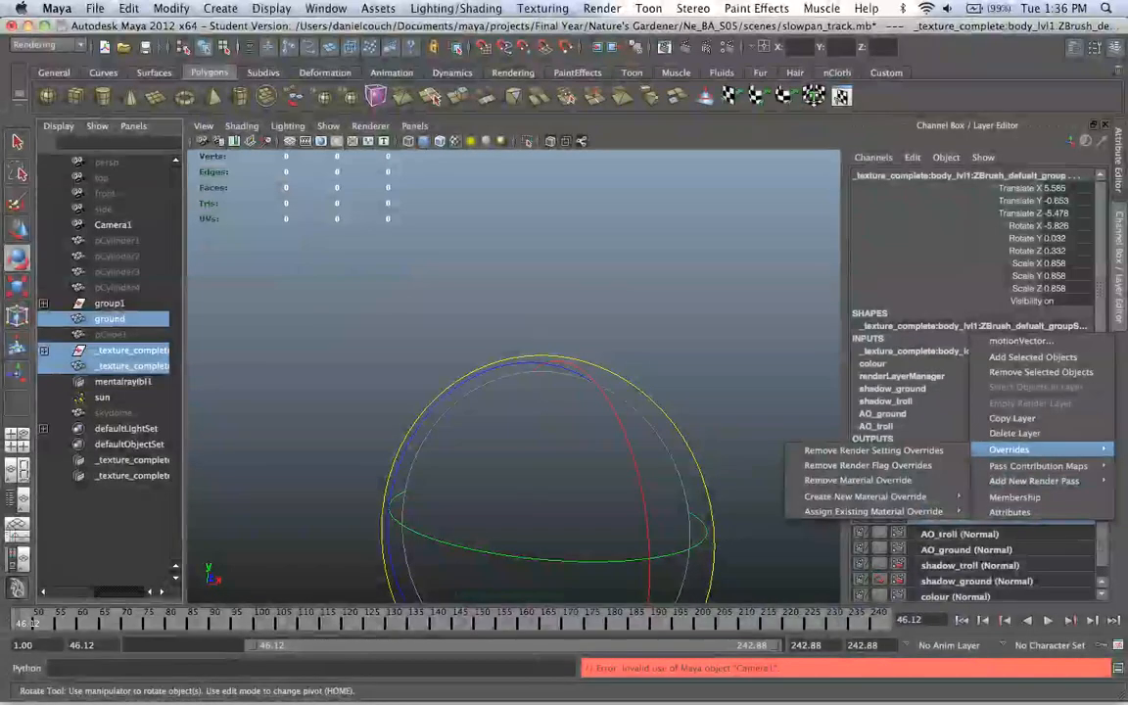
left_click(1033, 356)
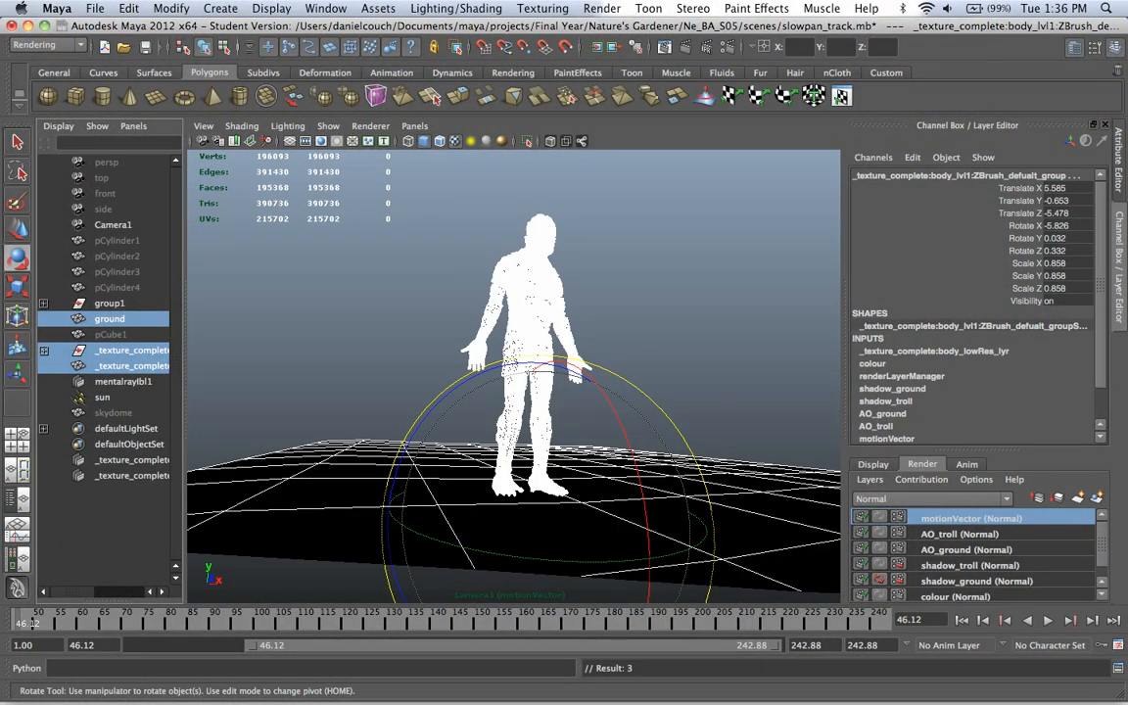
left_click(722, 304)
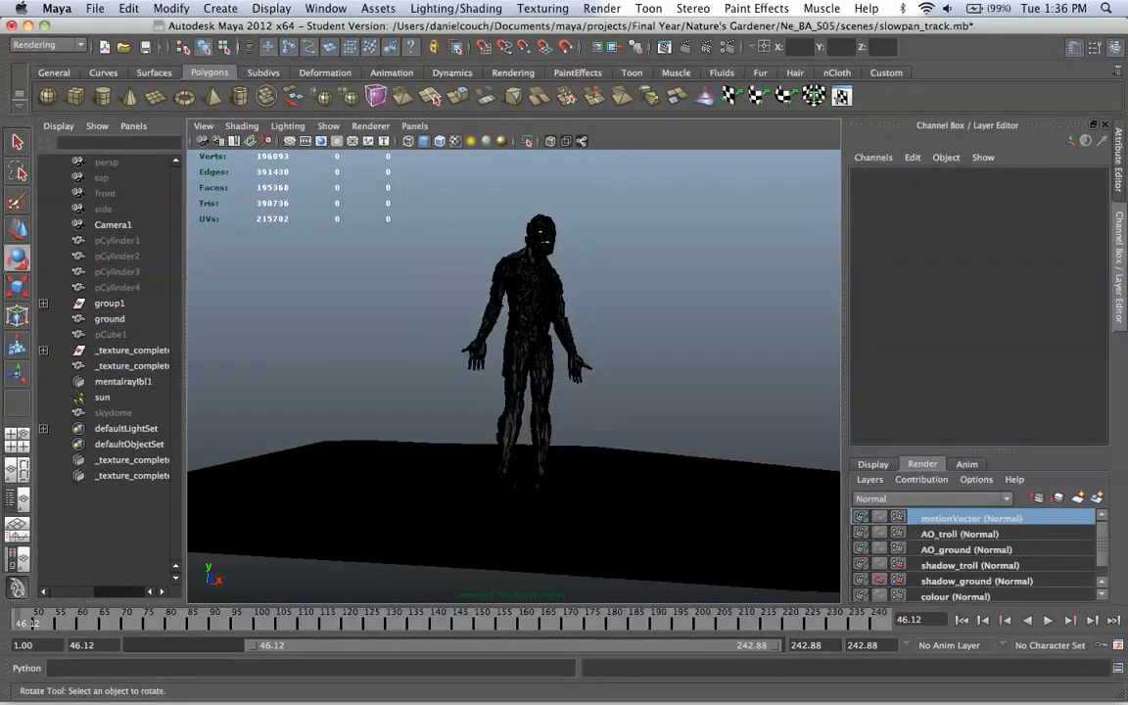
- In the motionVector render settings, create a layer override for Final Gathering and turn it off
left_click(897, 517)
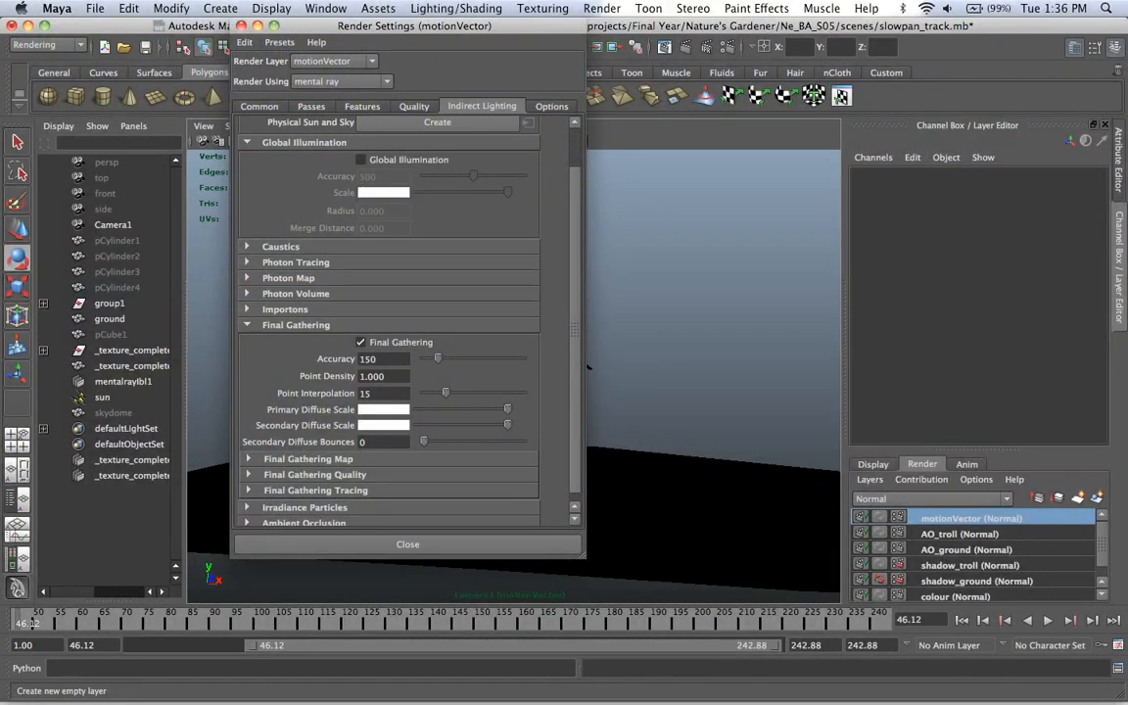
right_click(409, 343)
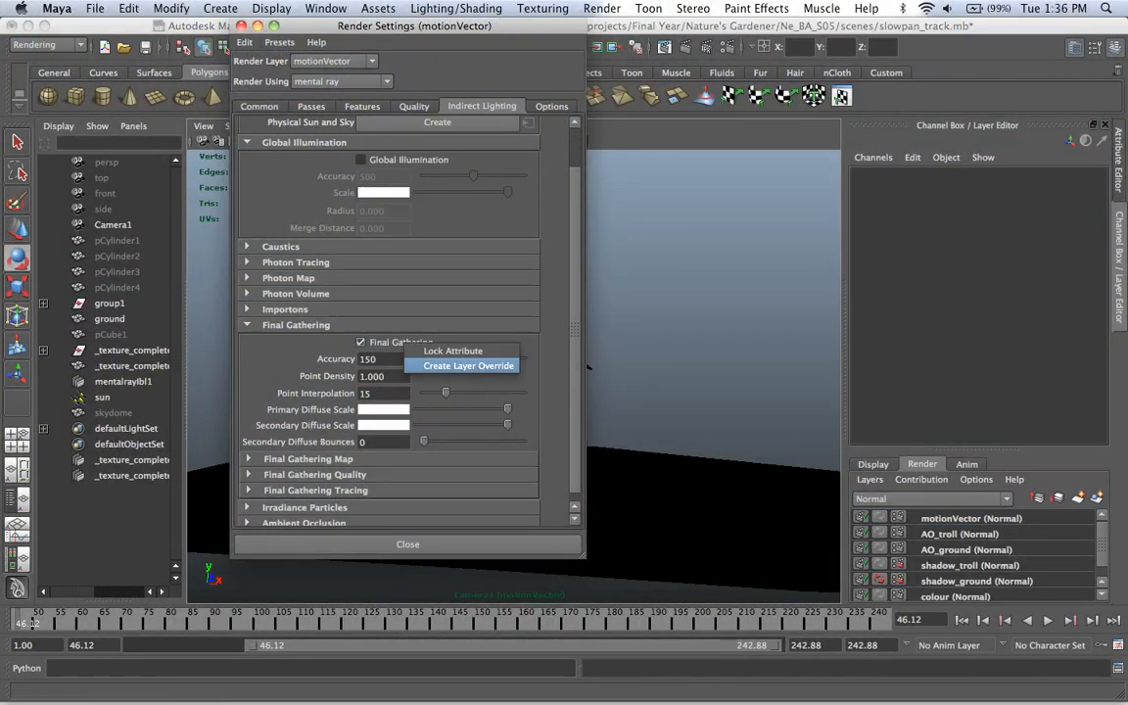
left_click(460, 368)
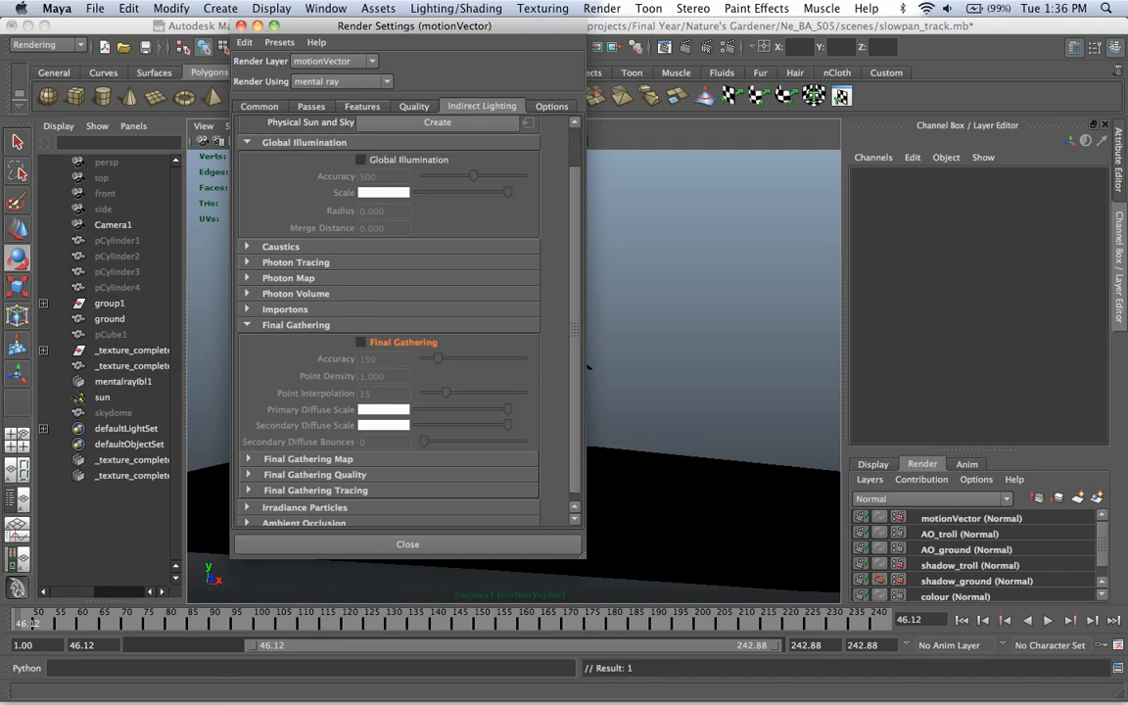
- Create a 2D Motion Vector render pass and rename it motionvector
left_click(311, 106)
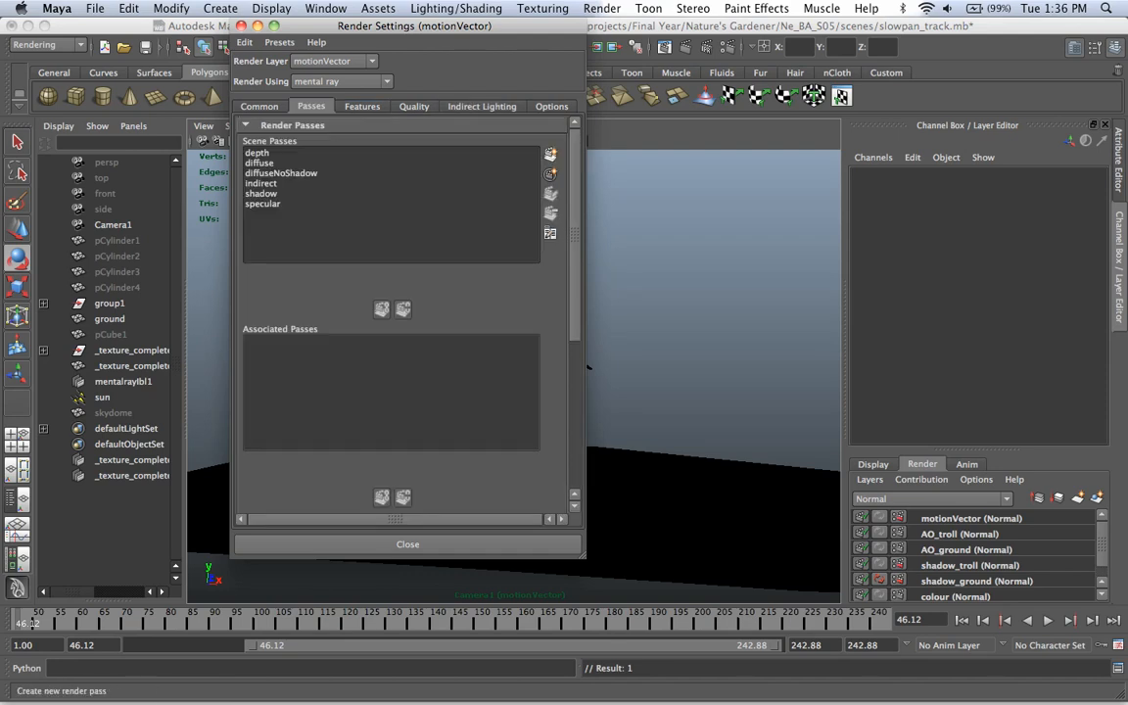
left_click(550, 153)
left_click(424, 217)
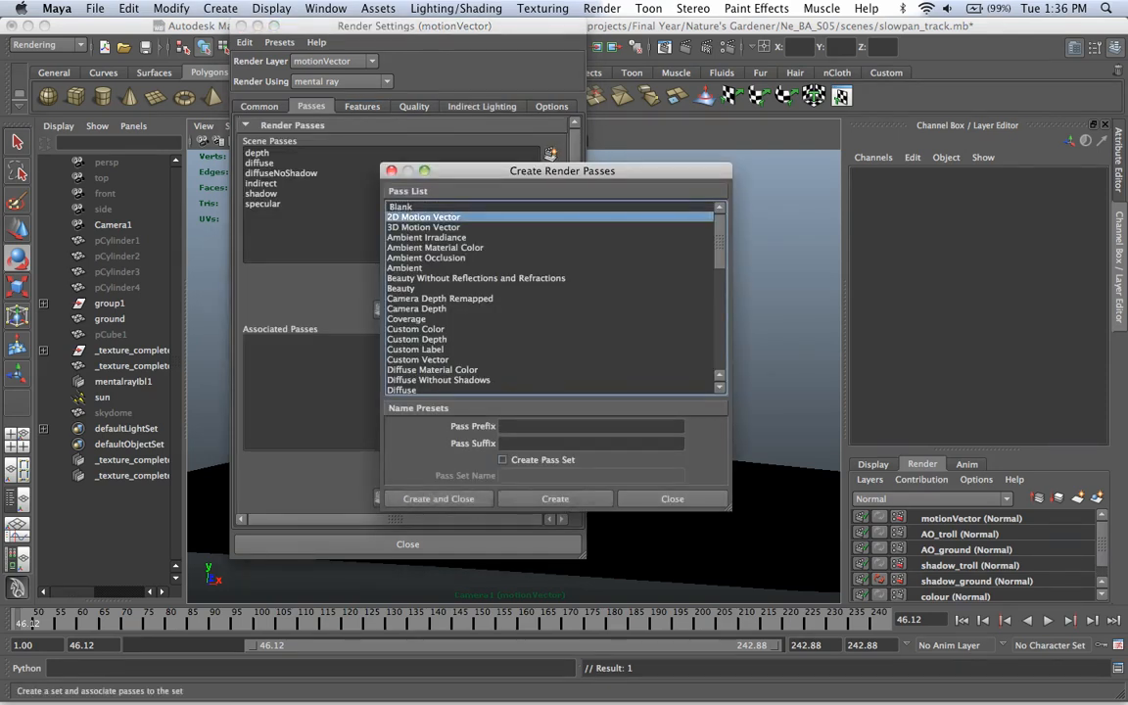
left_click(438, 498)
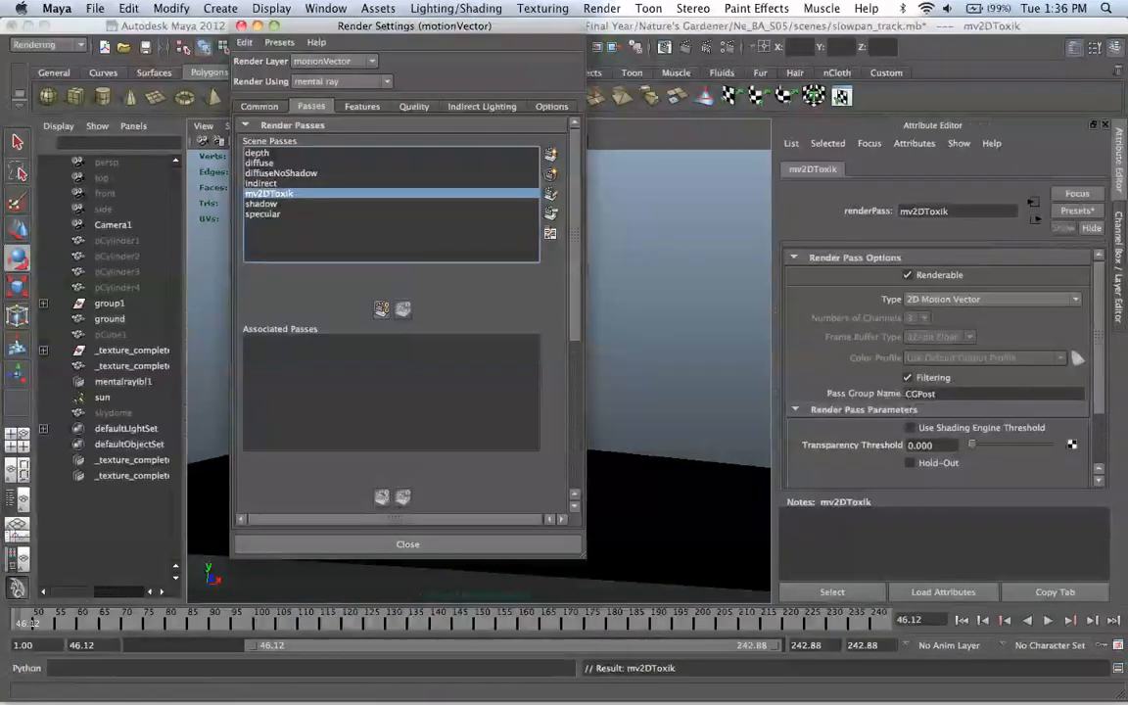
double_click(924, 211)
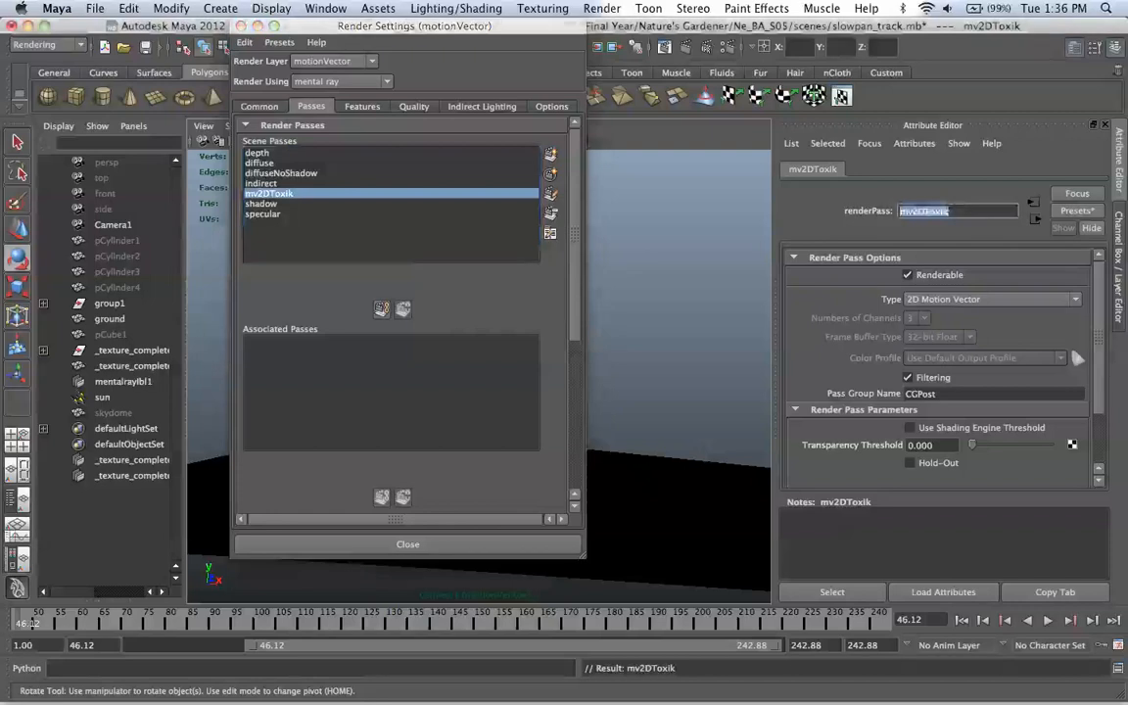
key("BackSpace")
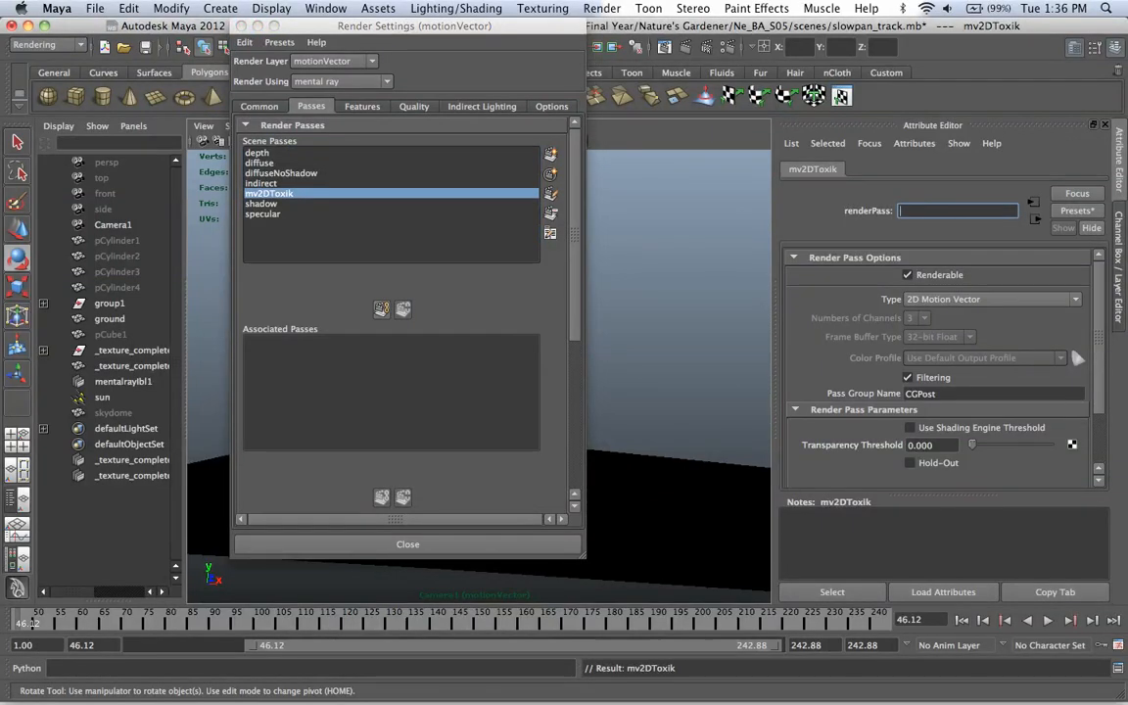
type("motionvector")
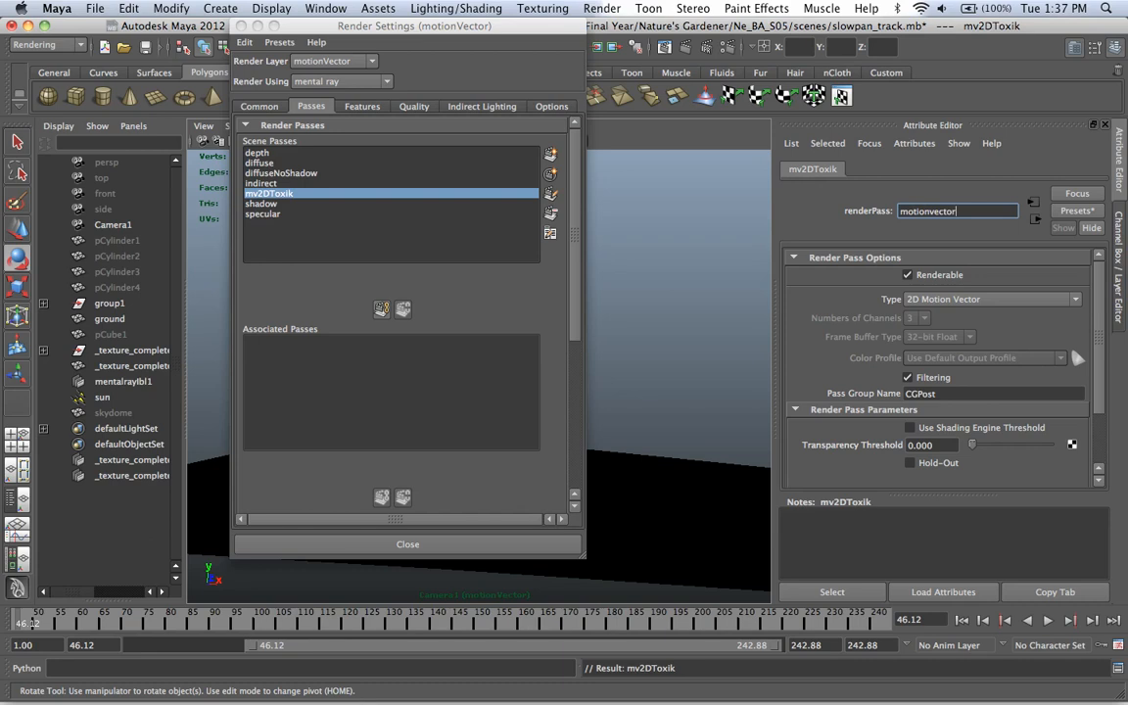
key("Return")
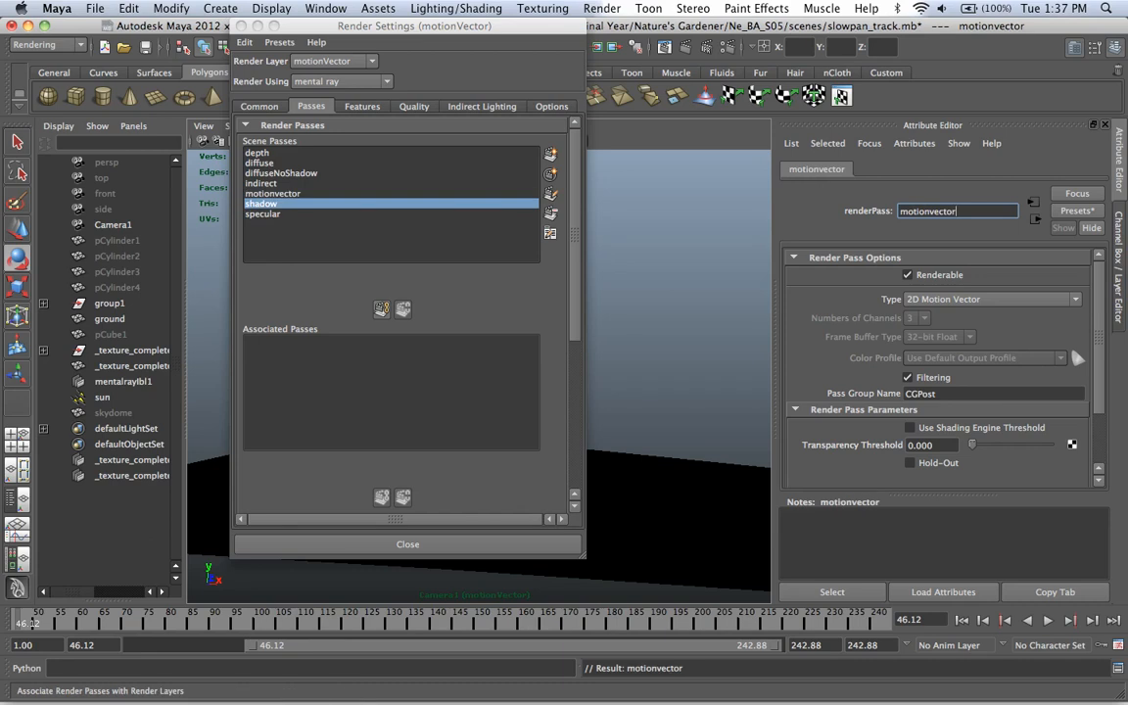
left_click(381, 308)
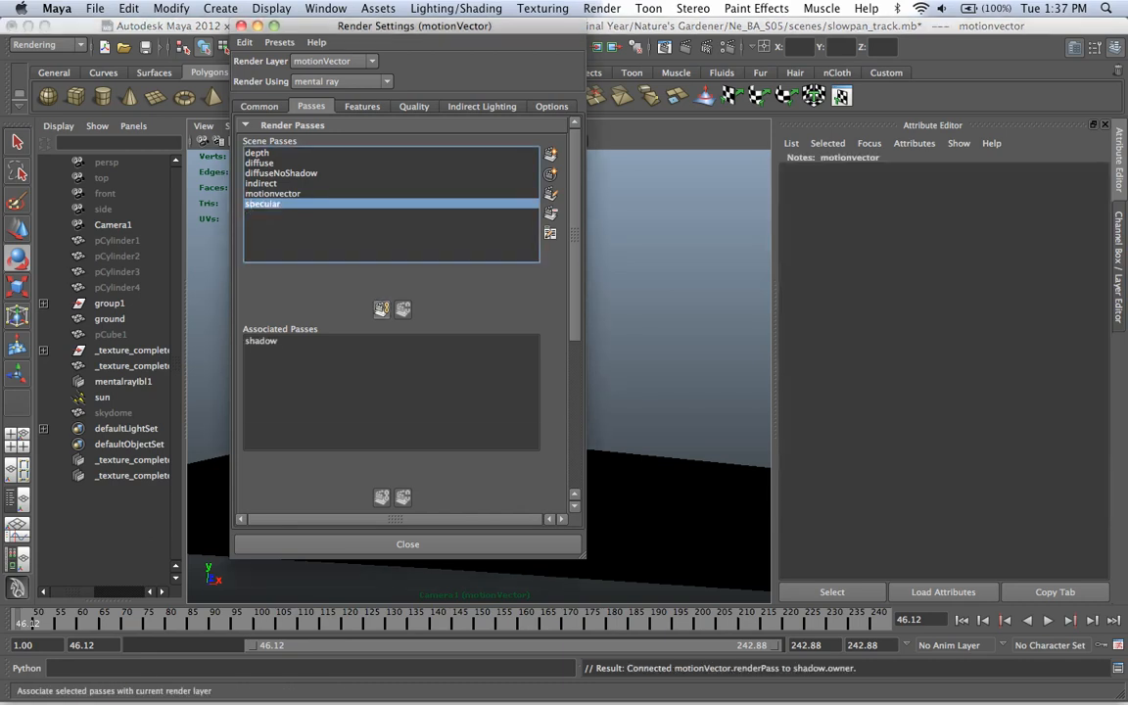
left_click(261, 341)
left_click(403, 309)
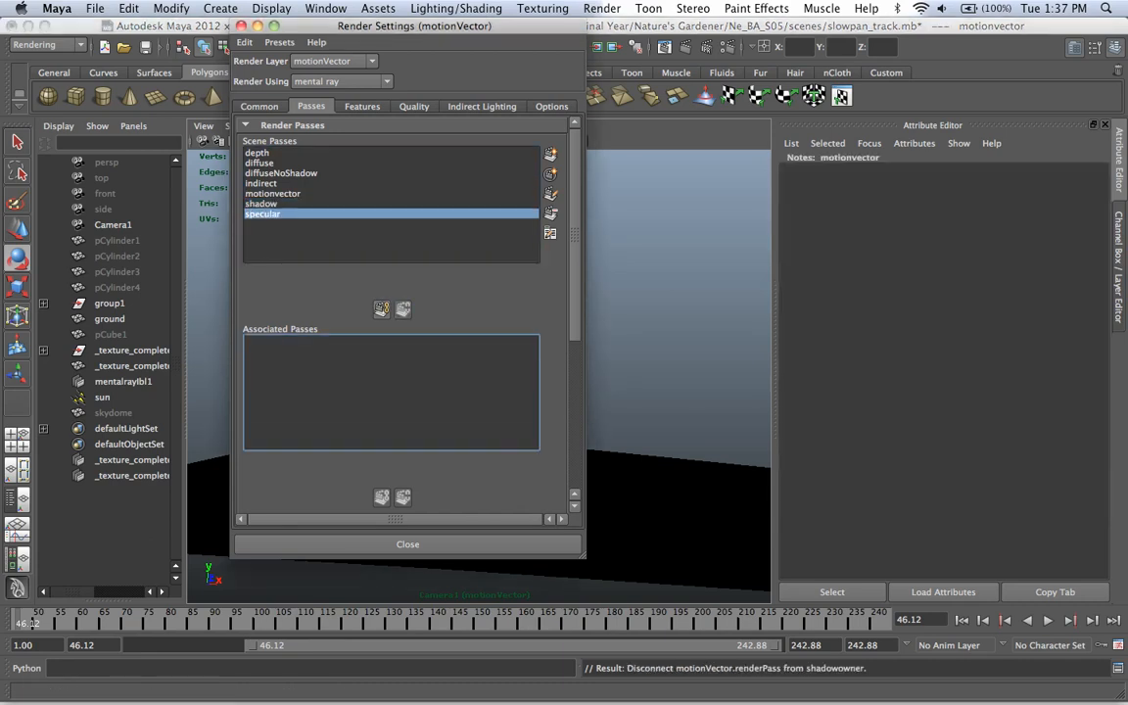
- Associate the motionvector pass with the motionVector render layer and display the pass's attributes
left_click(272, 193)
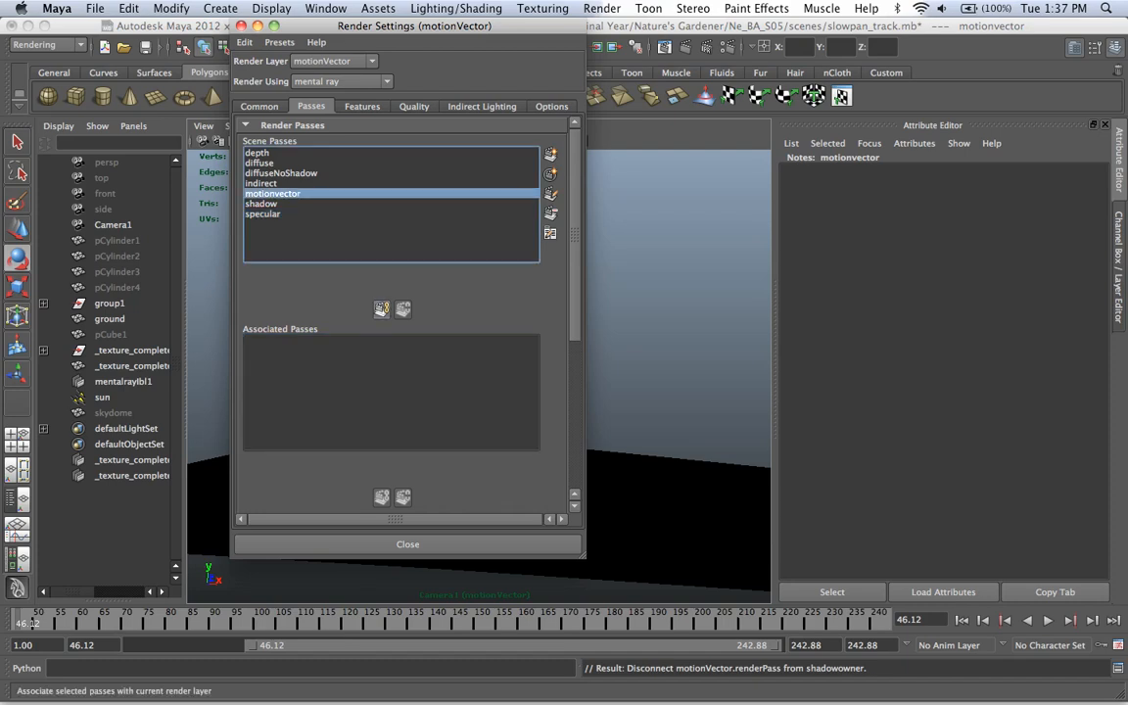
left_click(381, 309)
left_click(408, 544)
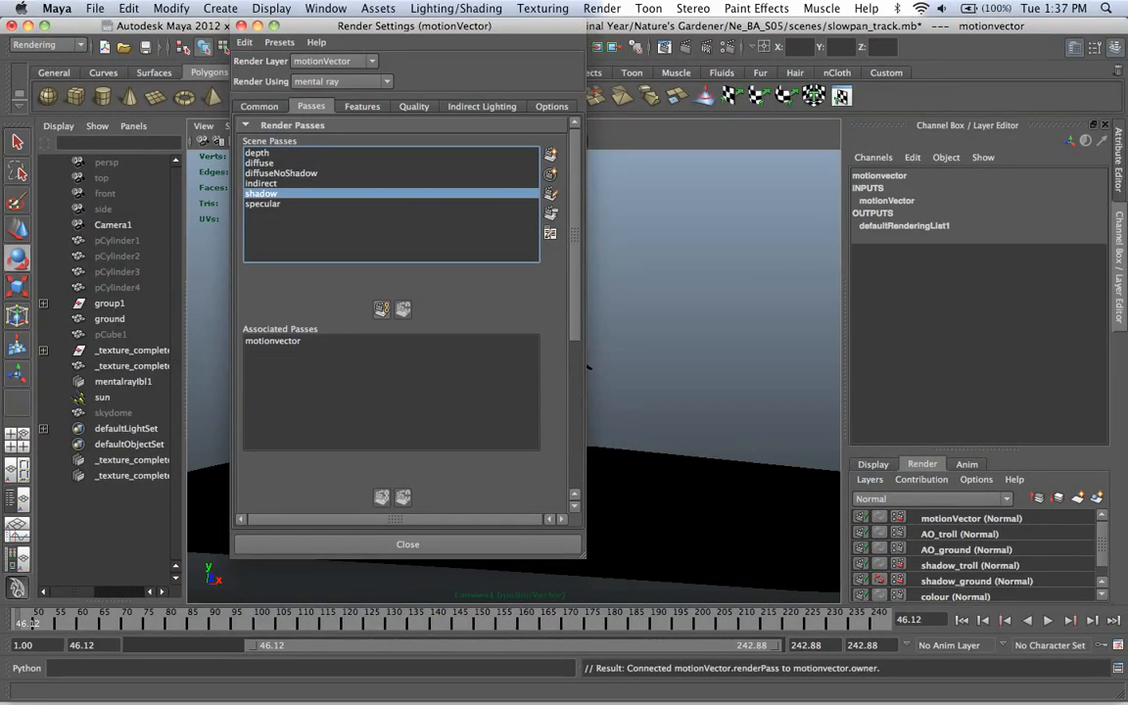
double_click(272, 341)
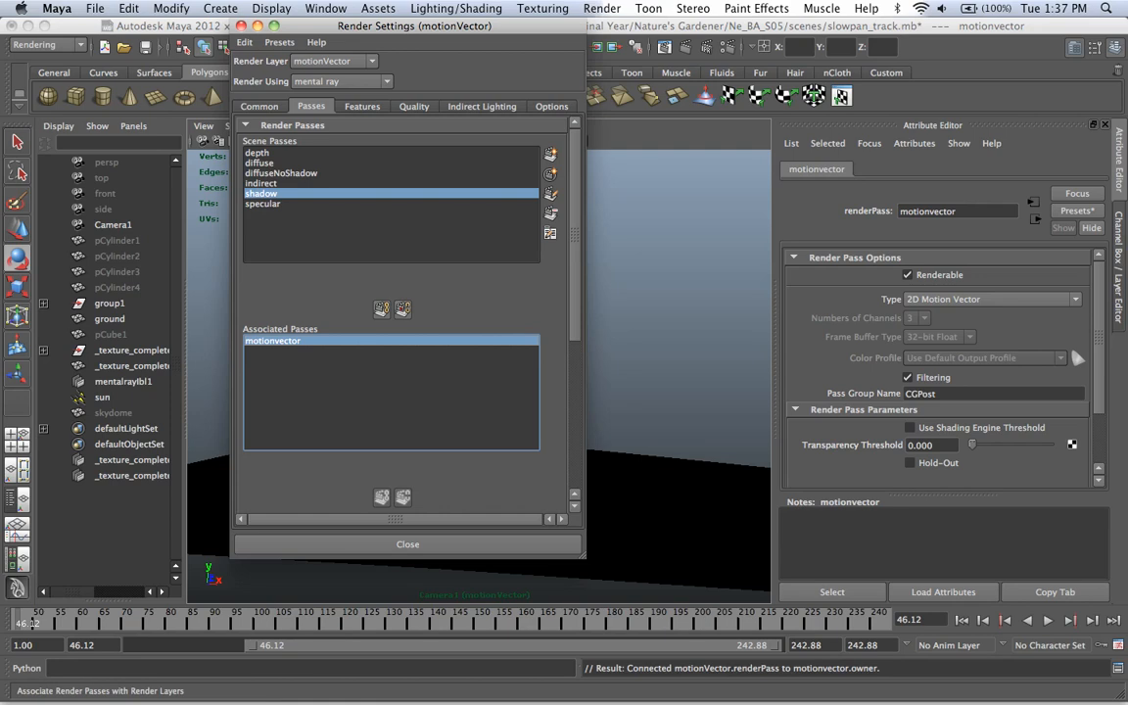
- Set the motionVector layer's framebuffer Data Type to Normal (Float) 3x32 Bit and create a layer override for it
left_click(363, 105)
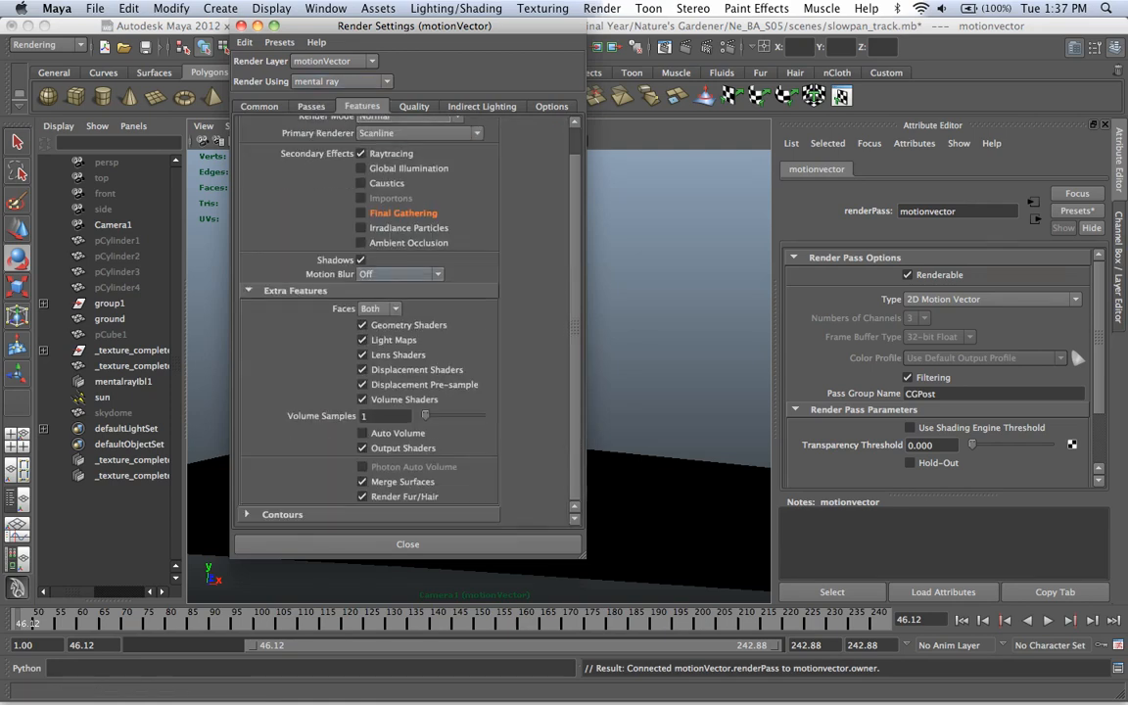
left_click(413, 106)
scroll(382, 323, "down", 10)
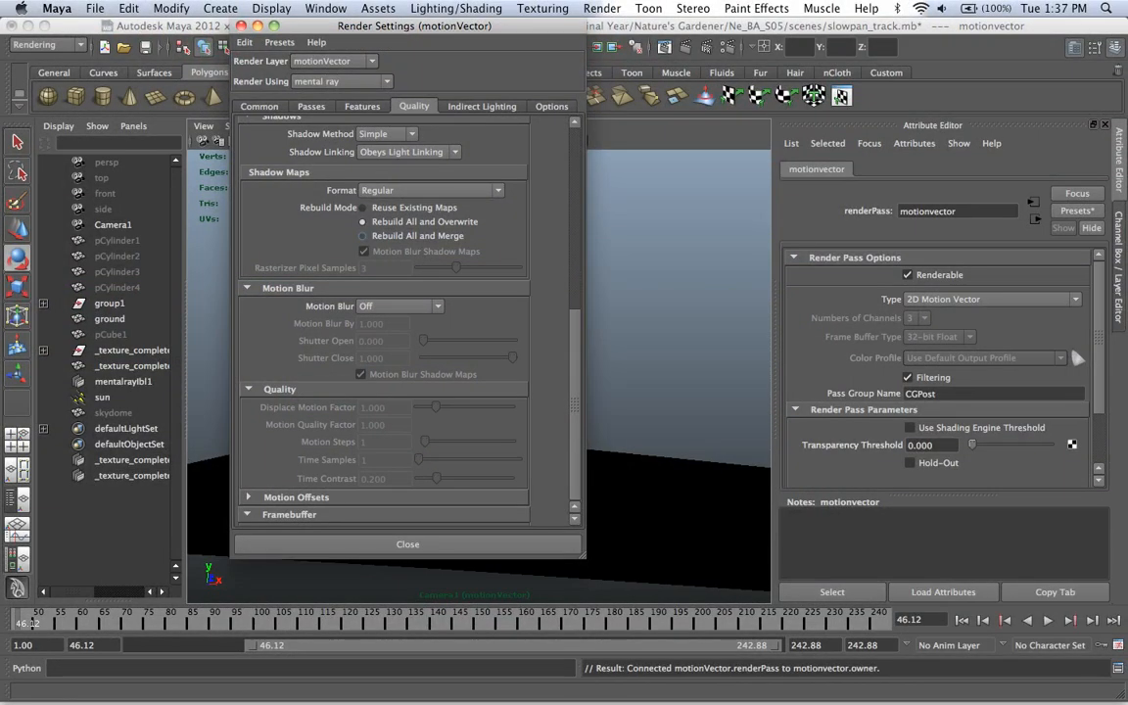
left_click(247, 514)
scroll(382, 441, "down", 5)
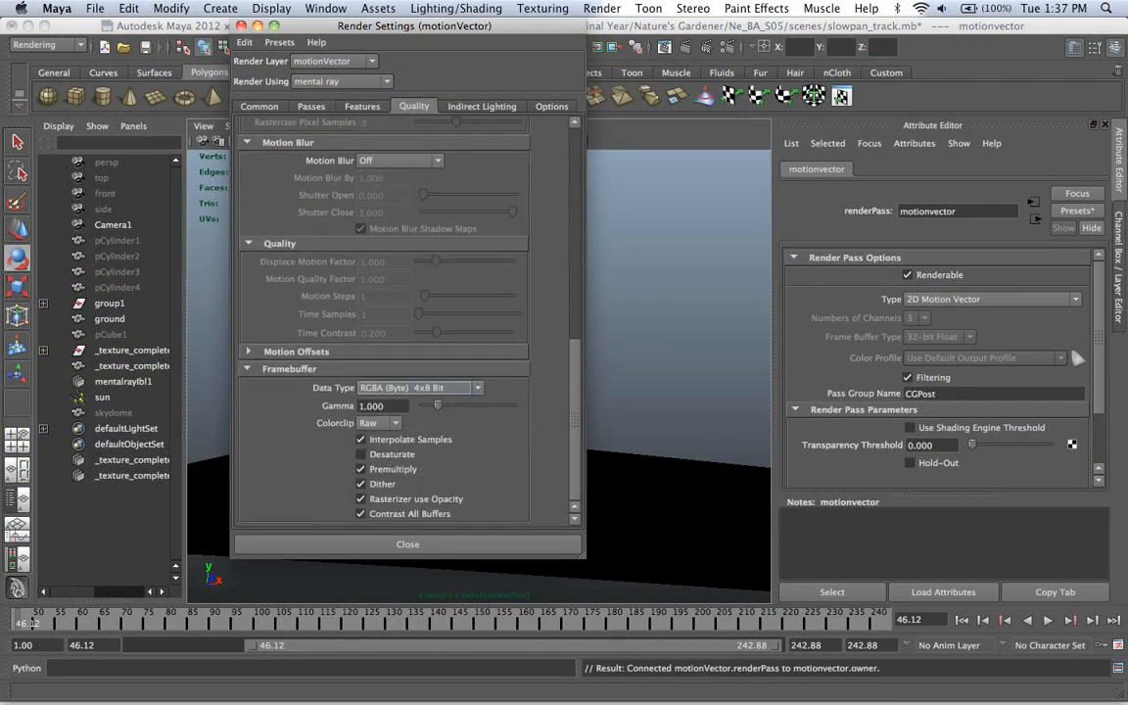
left_click(416, 387)
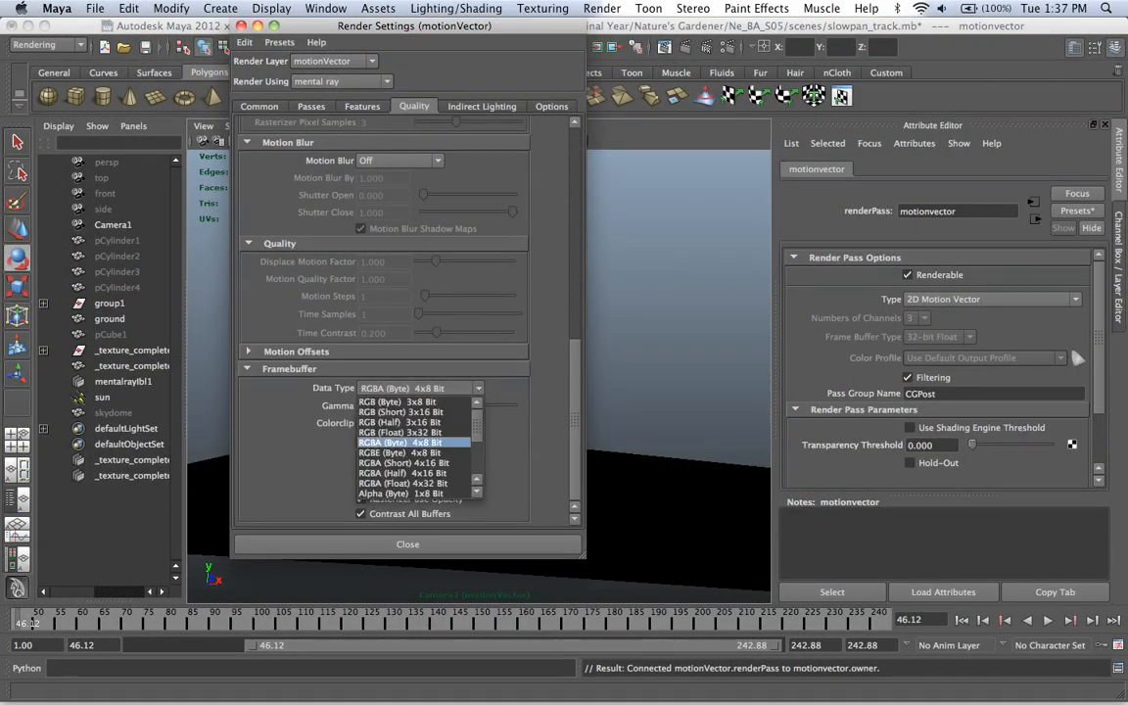
scroll(413, 452, "down", 3)
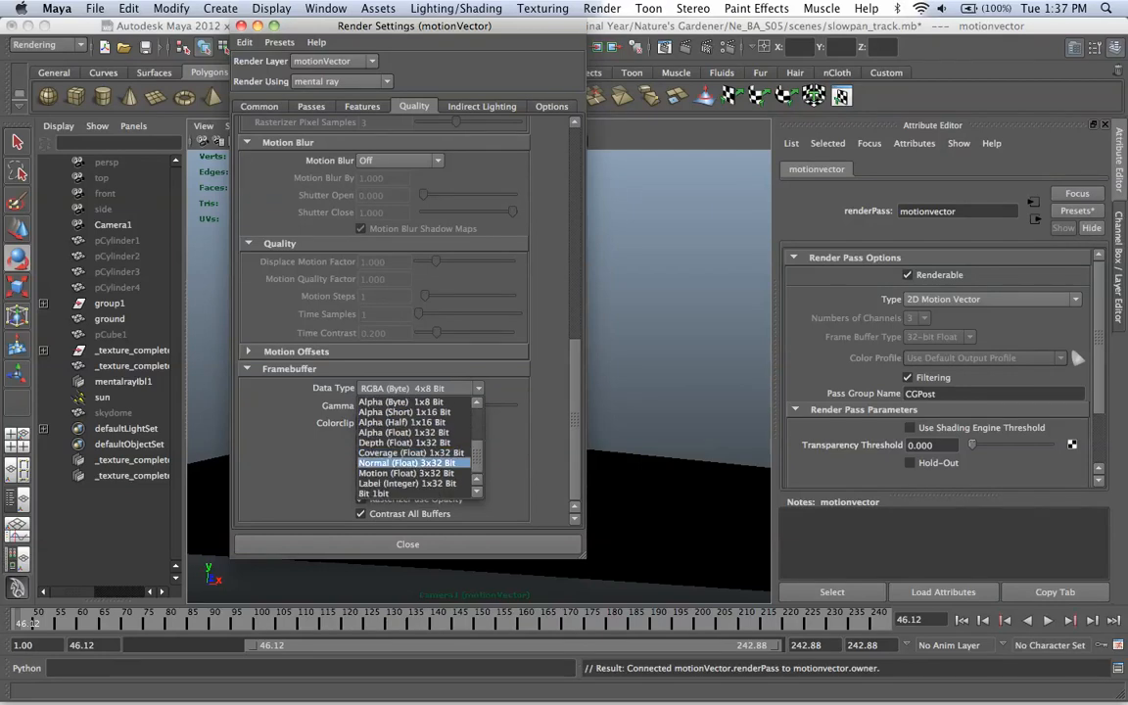
left_click(413, 463)
right_click(345, 390)
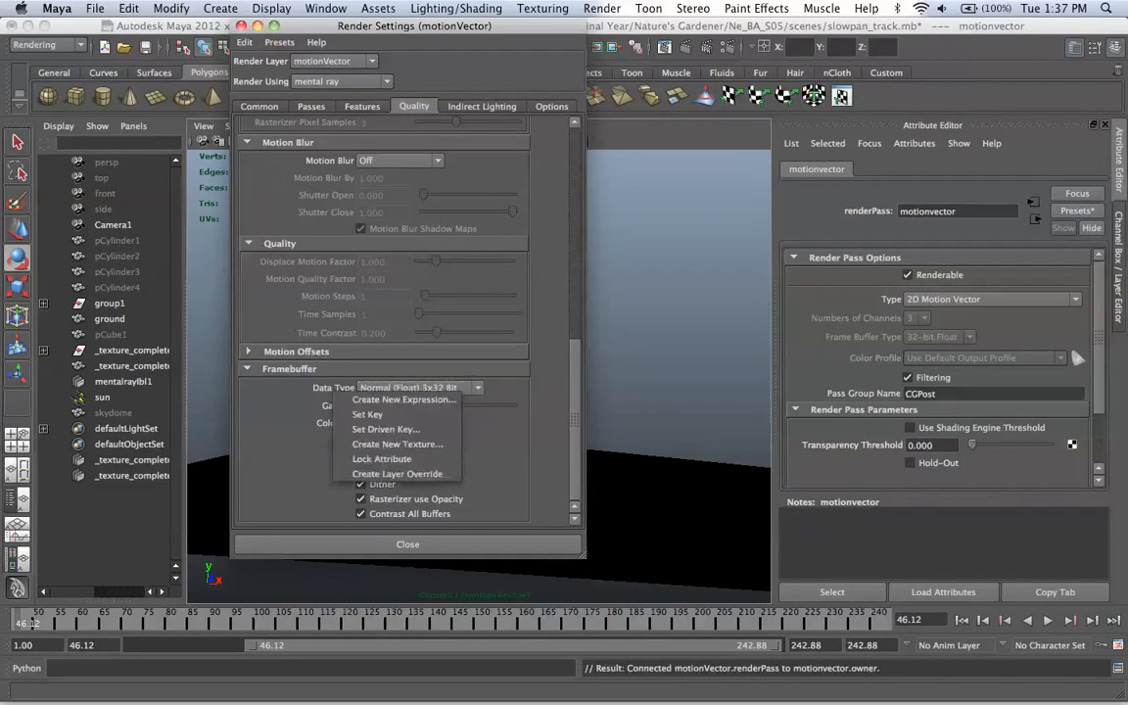
left_click(397, 474)
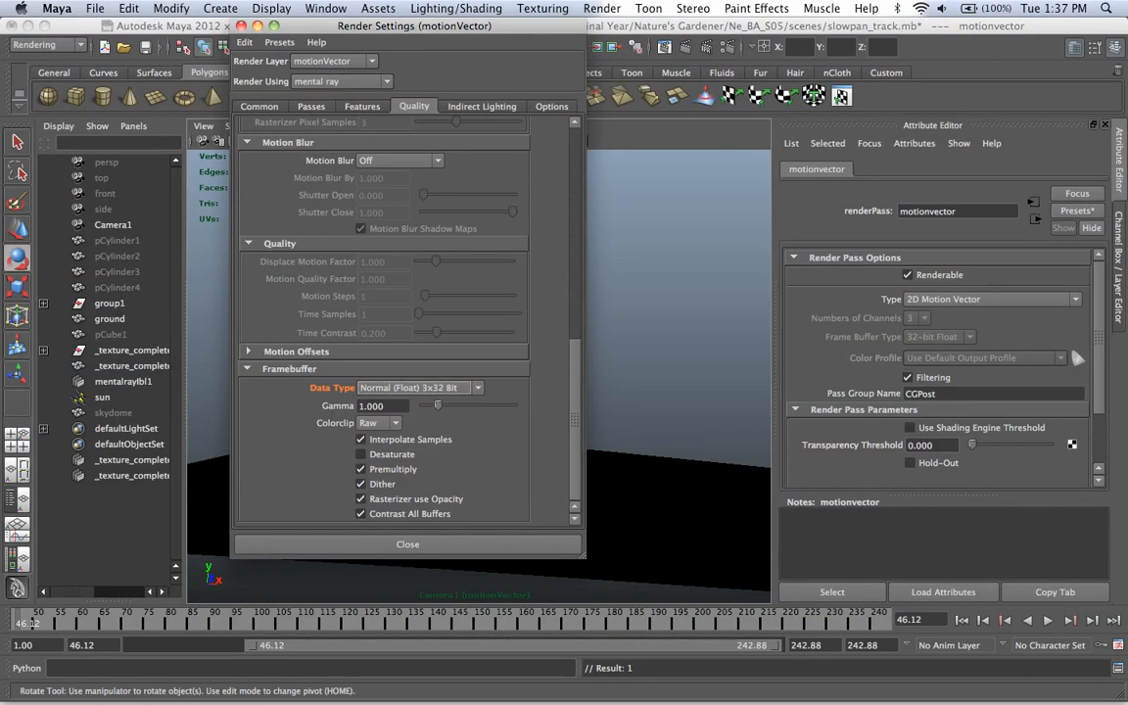
- Check the framebuffer Data Type on the masterLayer, shadow_ground, colour and AO_ground render layers
left_click(1118, 267)
scroll(969, 581, "down", 2)
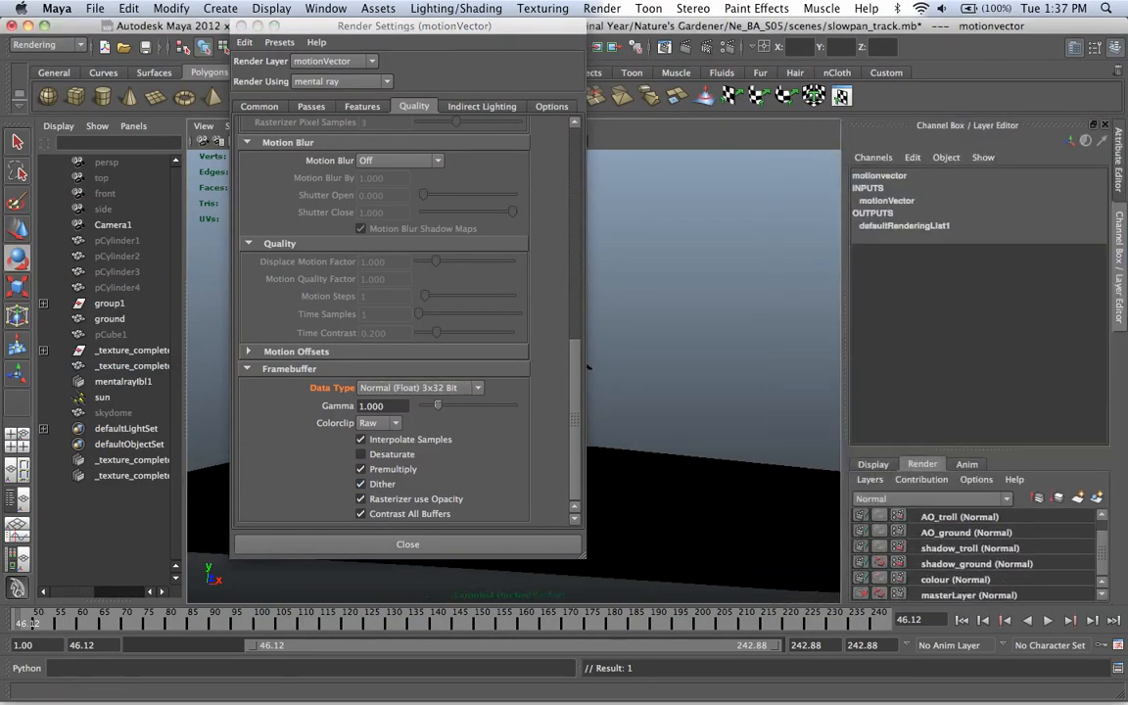
left_click(969, 595)
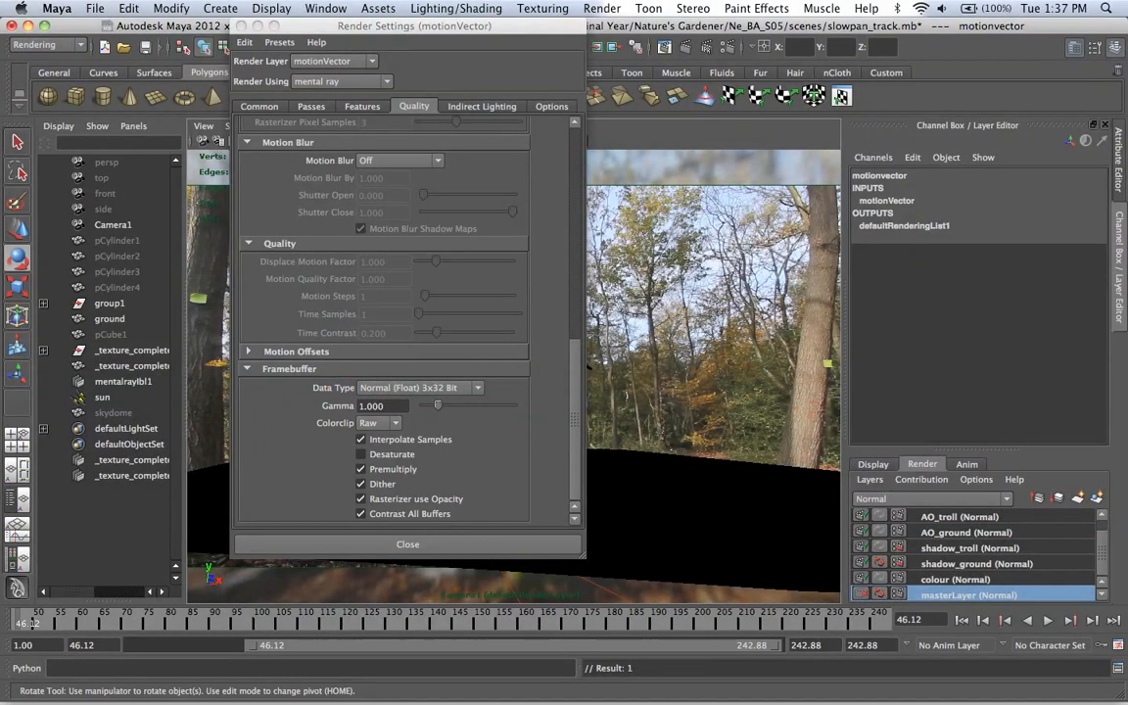
left_click(976, 563)
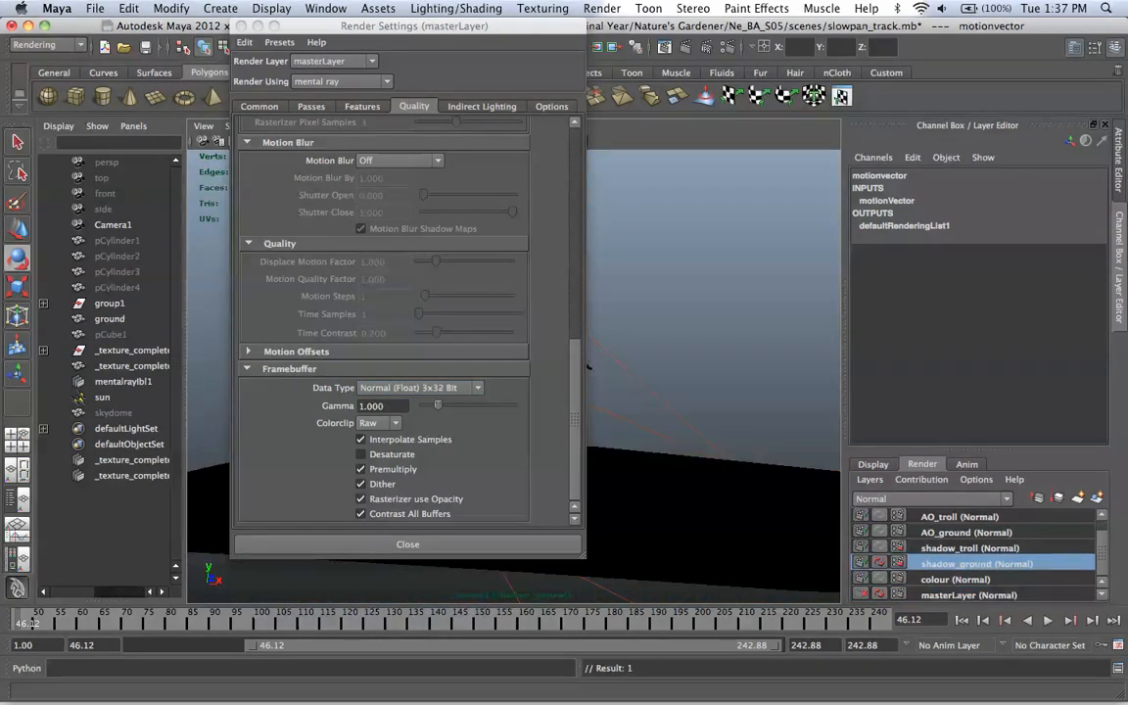
left_click(955, 580)
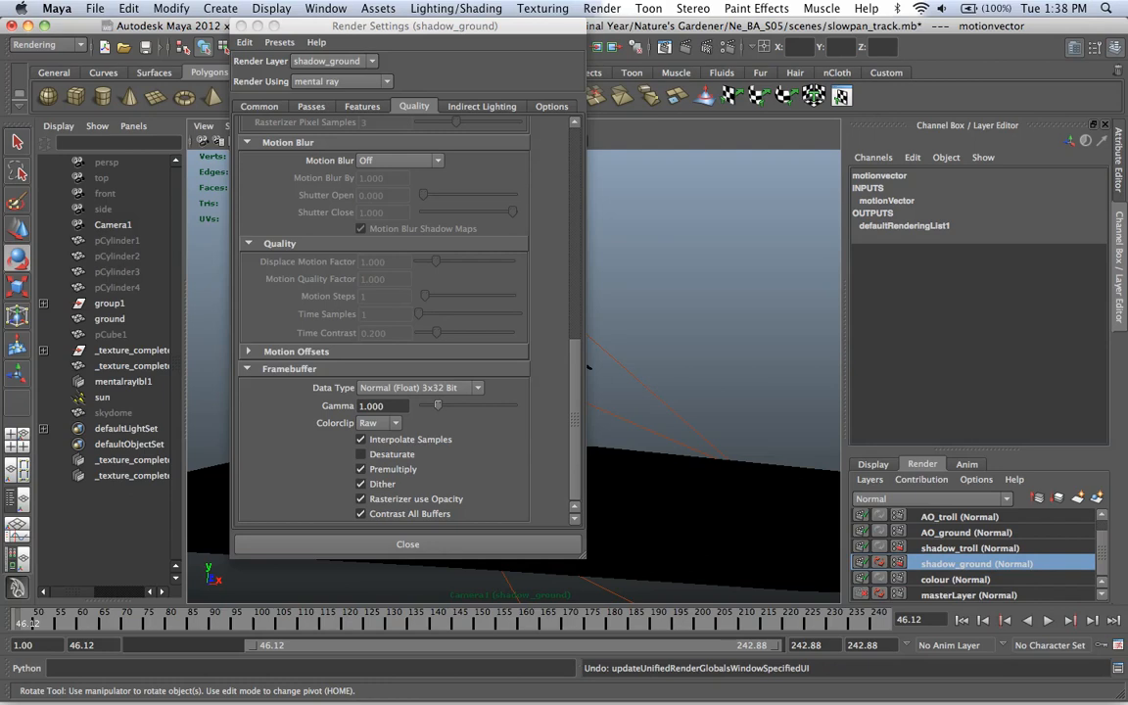
left_click(966, 533)
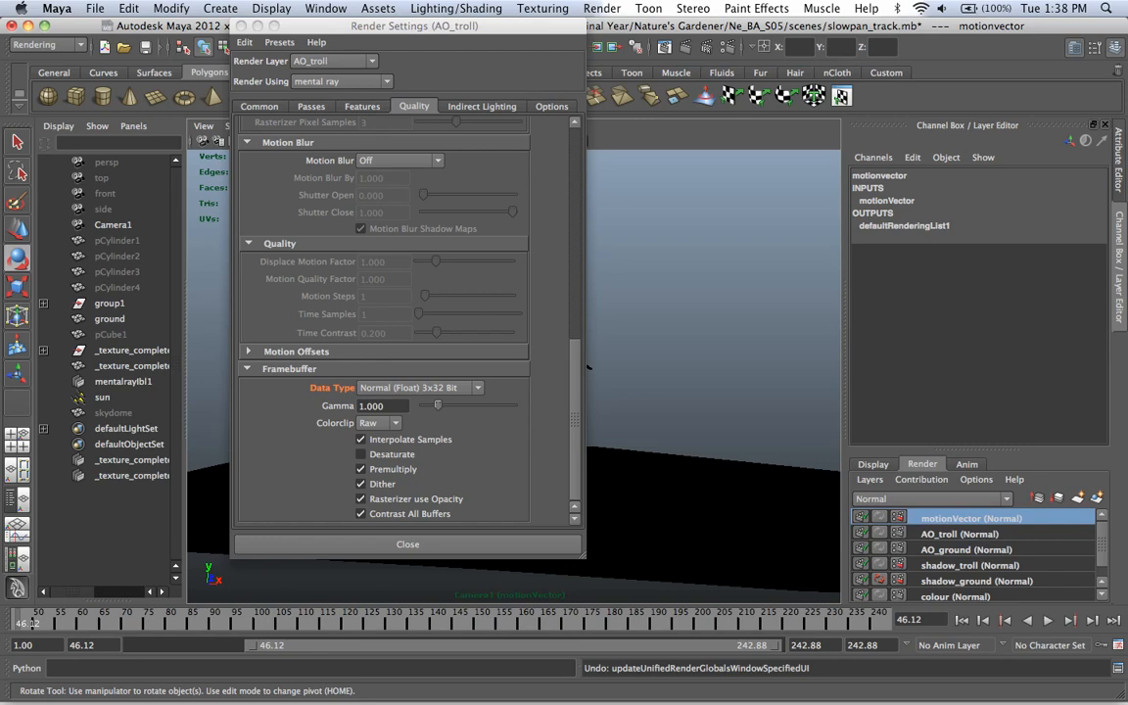
- Undo the recent render layer switches to try to revert the framebuffer Data Type change on the other layers
key("super+z")
key("super+z")
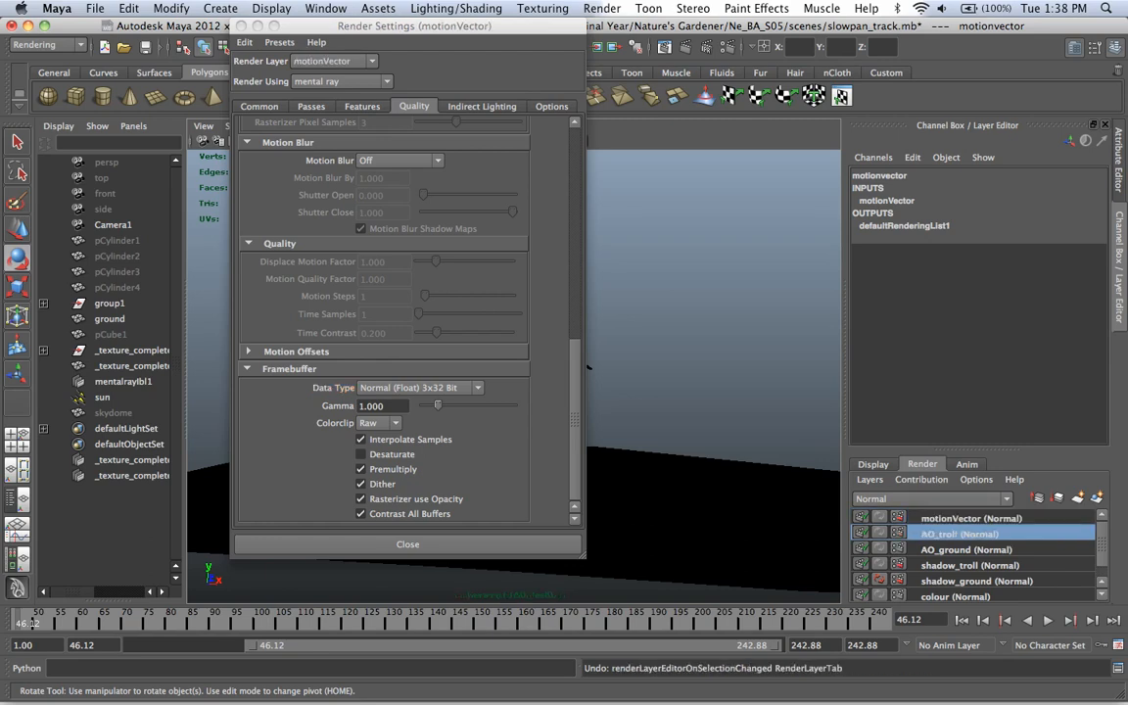
key("super+z")
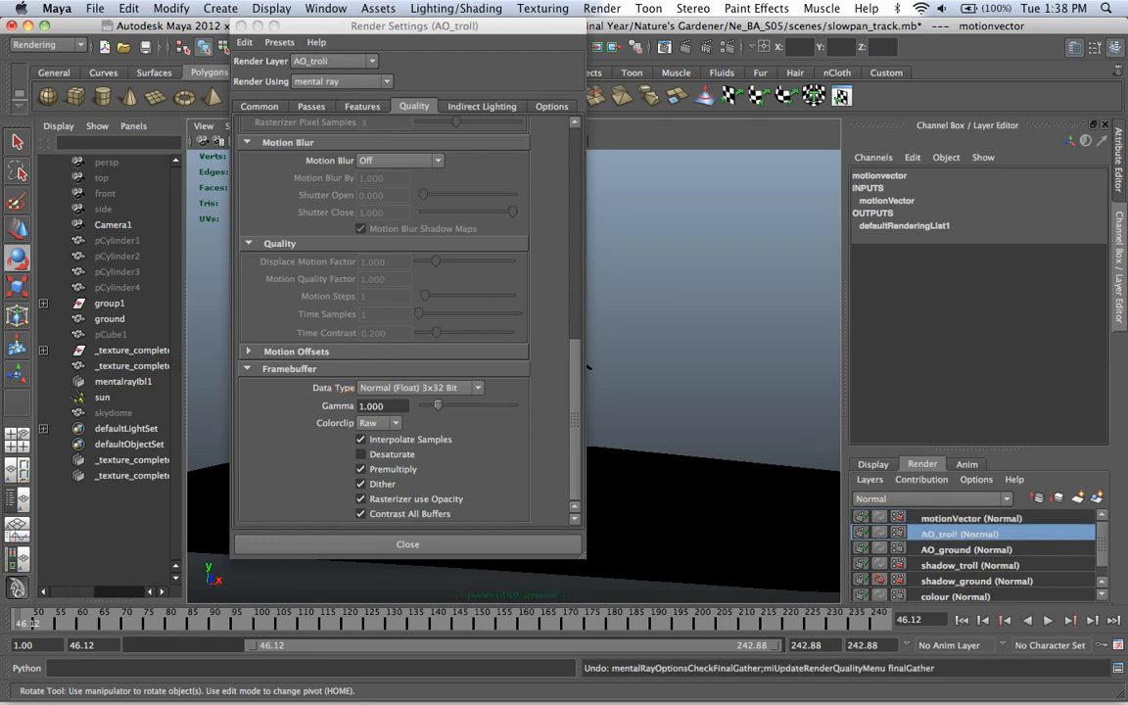
key("super+z")
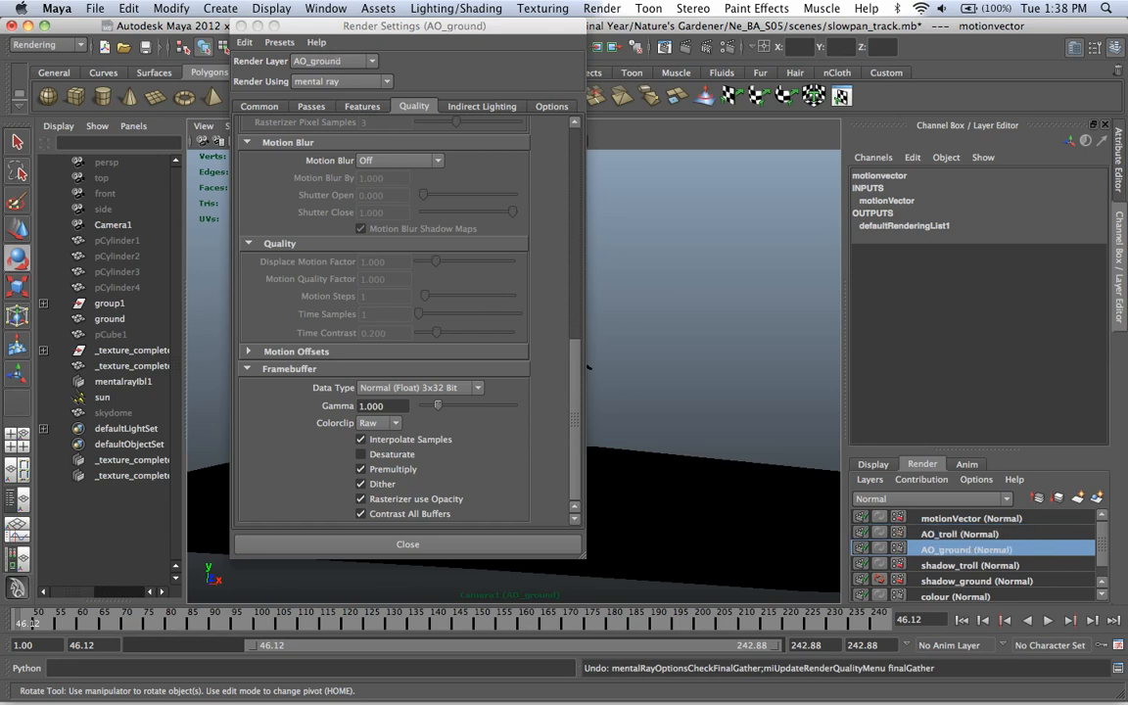
key("super+z")
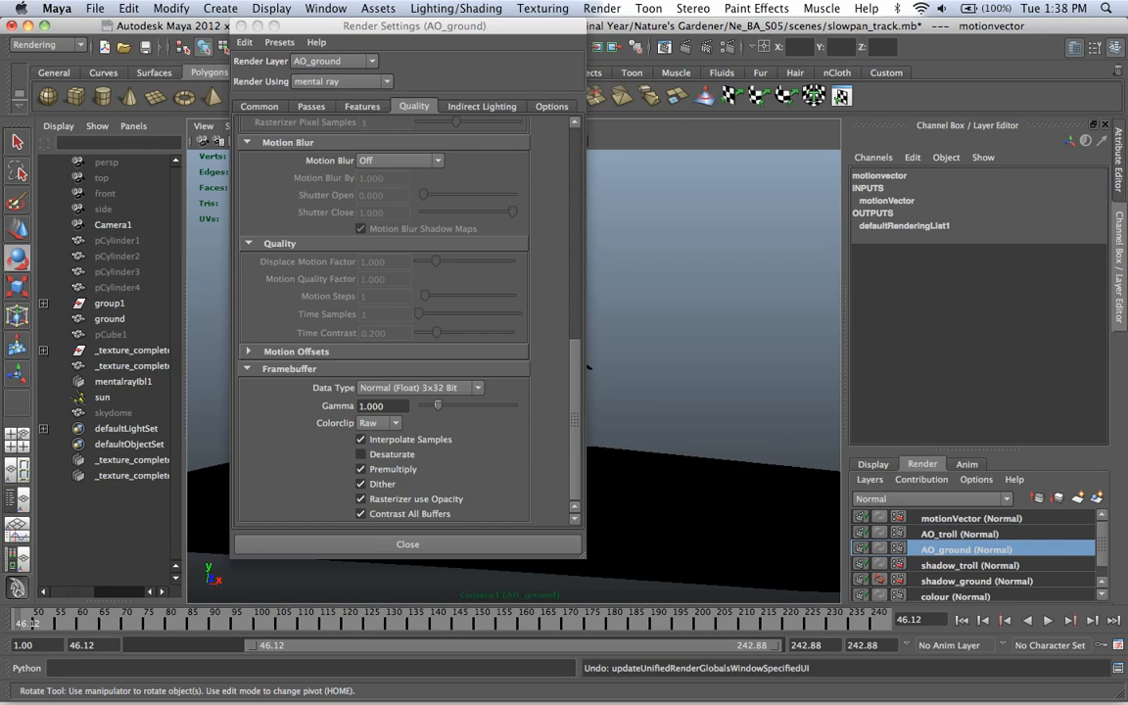
key("super+z")
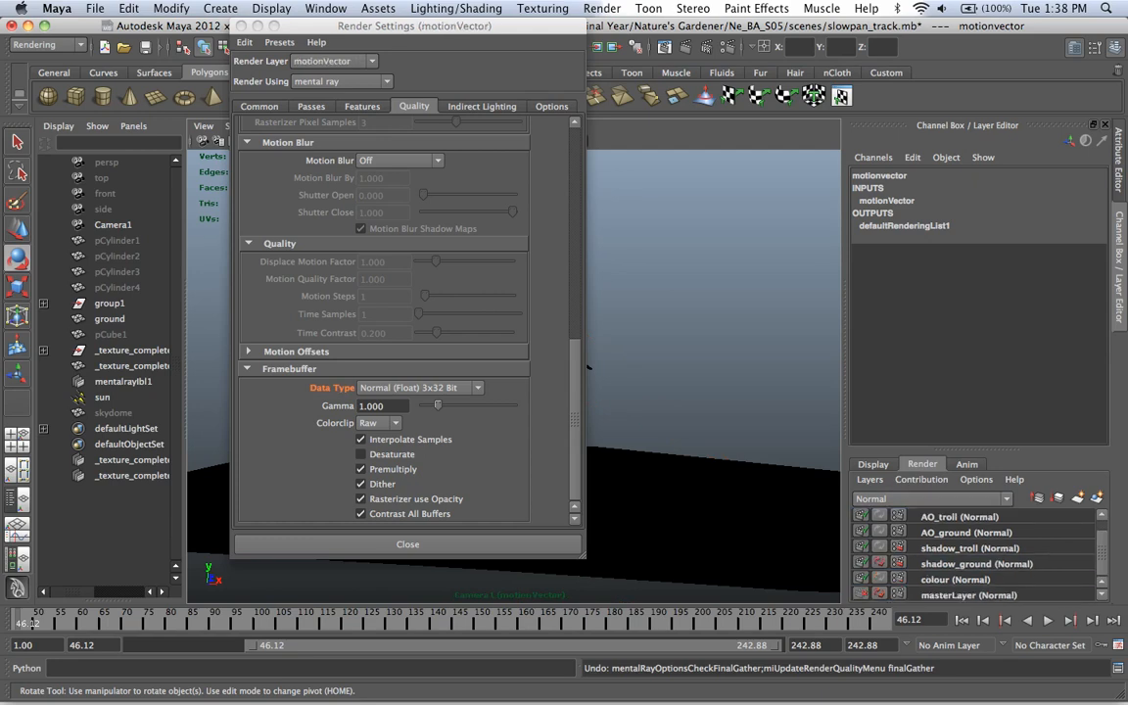
- Switch to the colour render layer and set its framebuffer Data Type to RGBA (Byte) 4x8 Bit
left_click(956, 579)
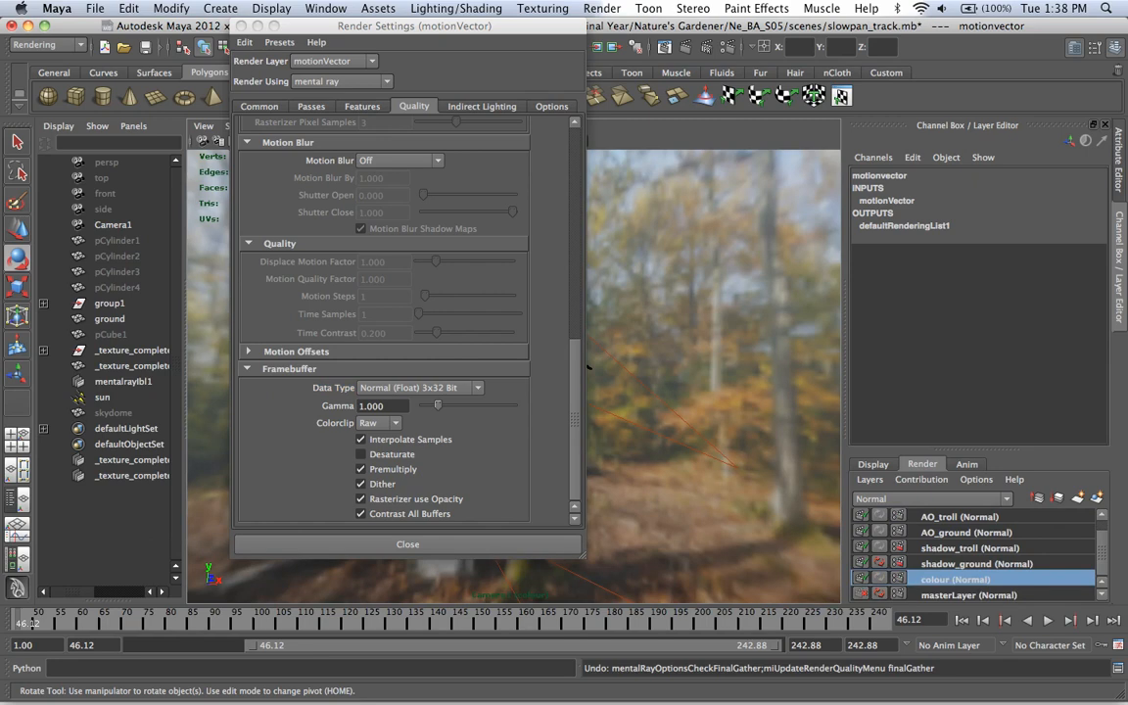
left_click(968, 596)
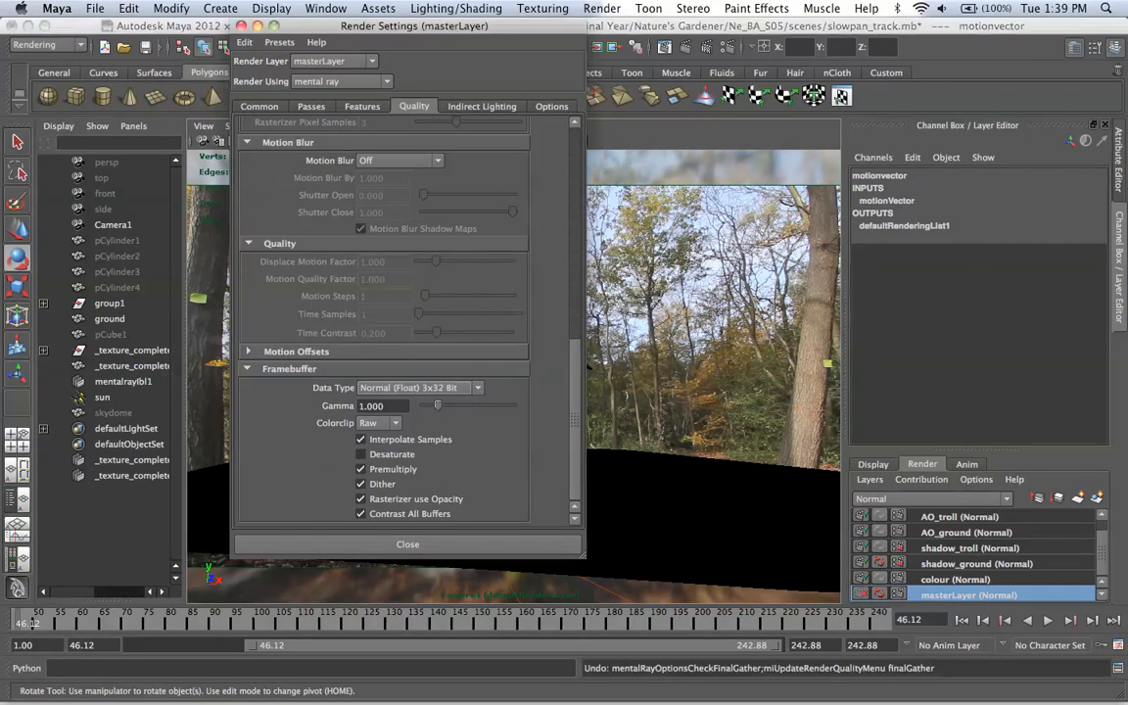
left_click(956, 580)
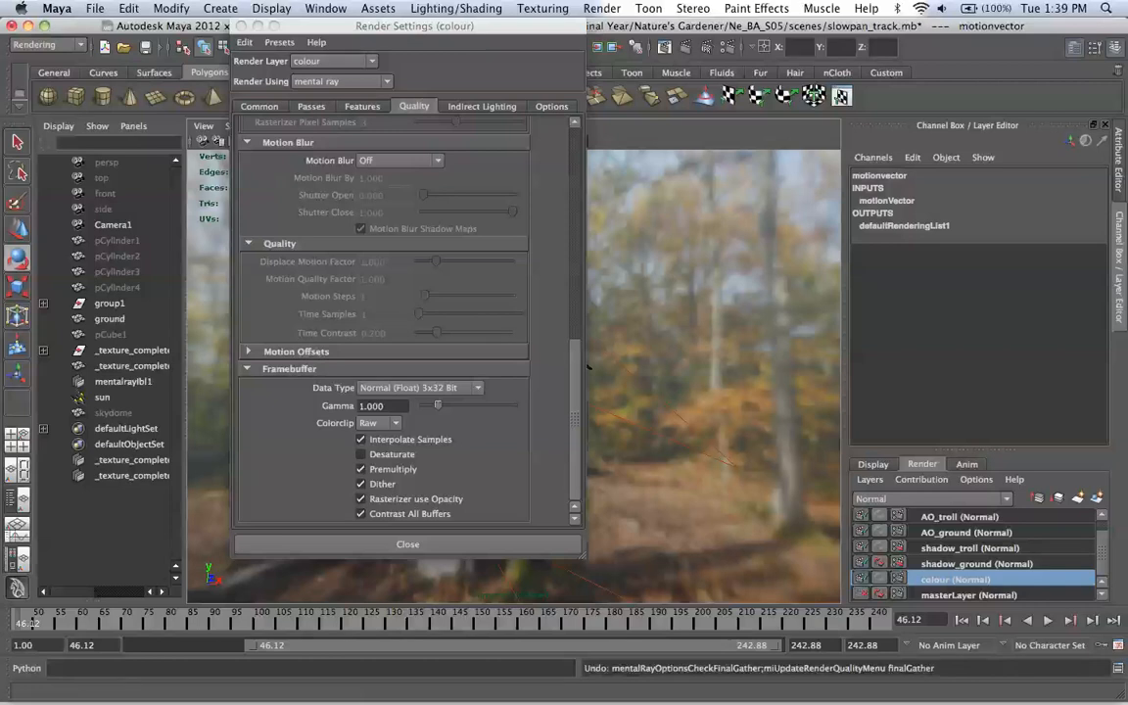
right_click(323, 388)
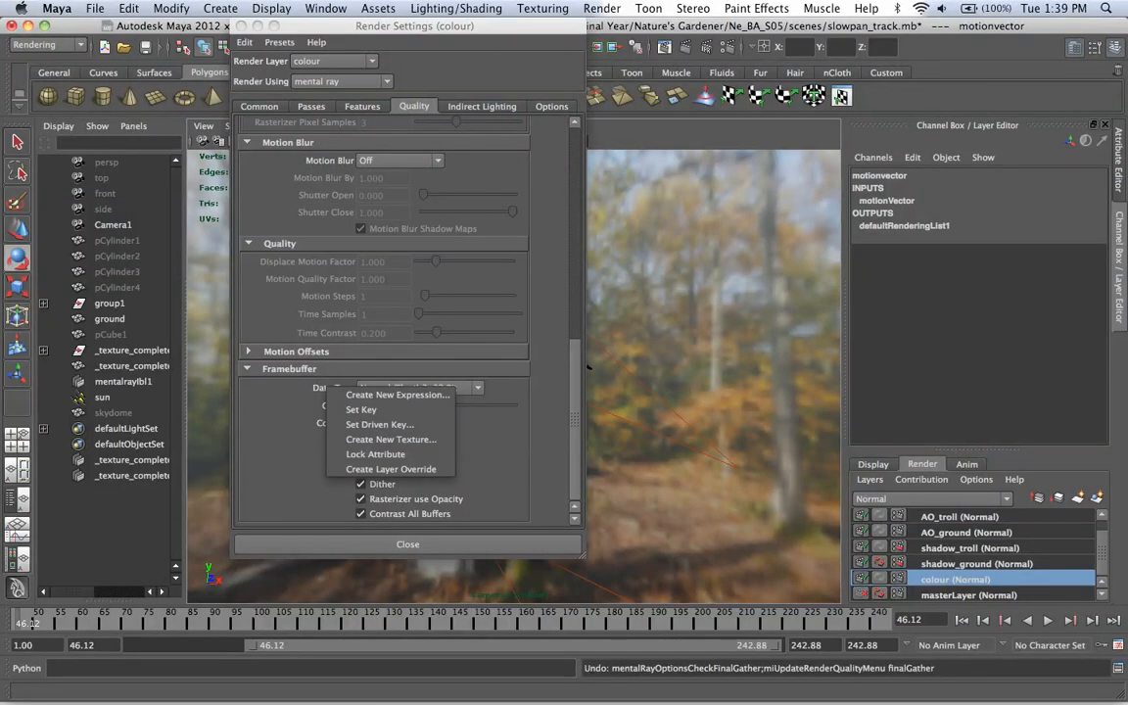
left_click(323, 388)
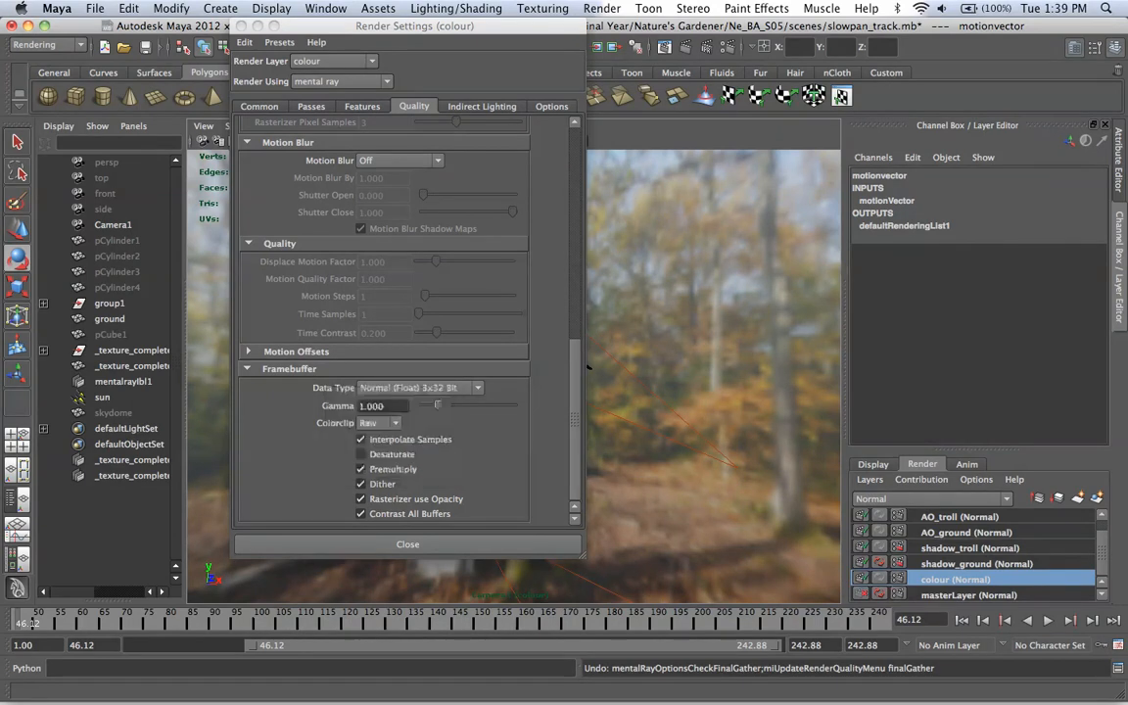
left_click(419, 387)
scroll(413, 453, "up", 4)
scroll(413, 445, "up", 3)
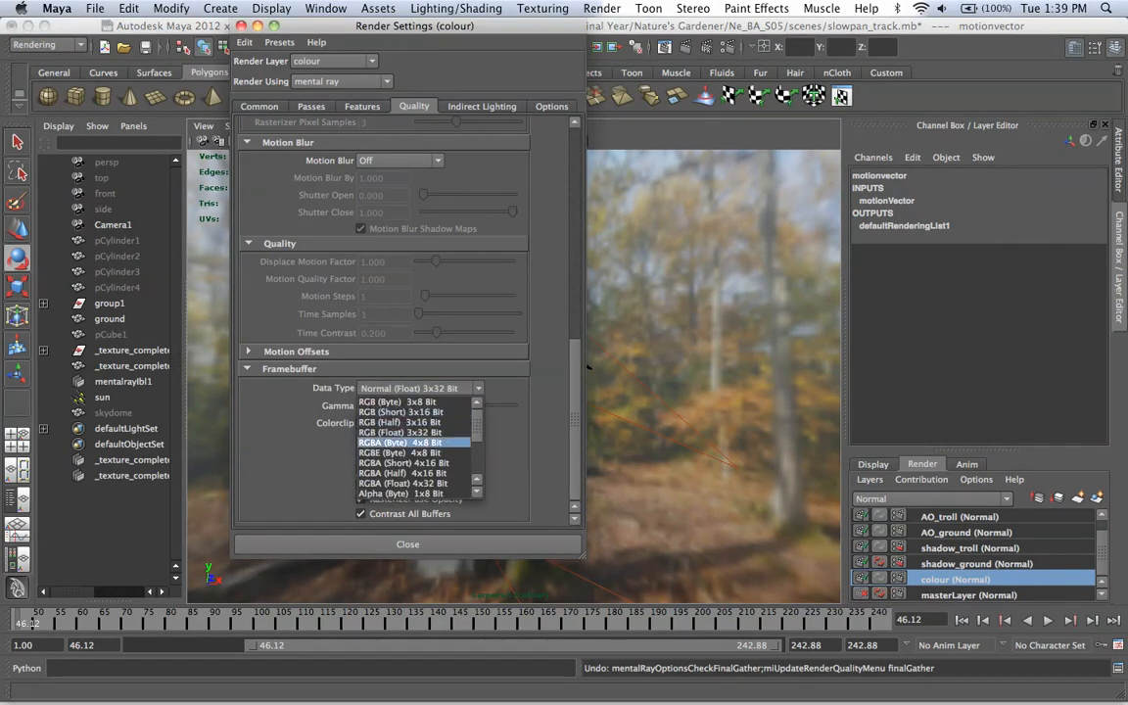
left_click(411, 442)
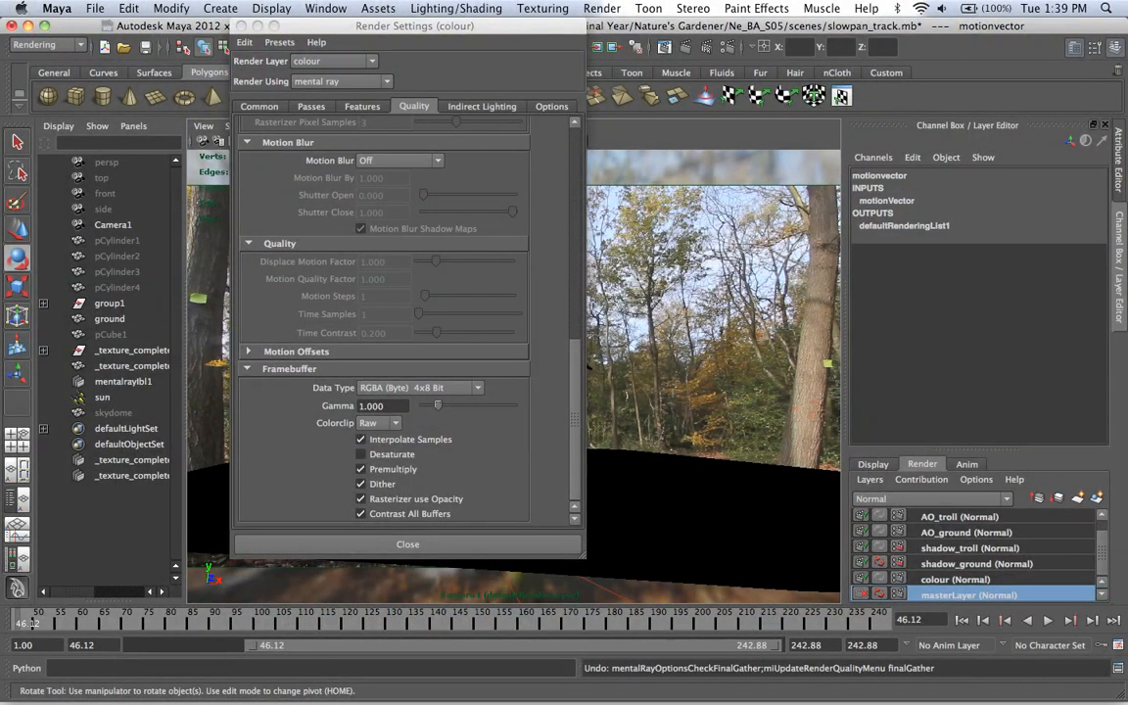
- On the motionVector render layer, create a layer override for the image format and set it to OpenEXR (exr)
scroll(959, 534, "up", 2)
left_click(959, 534)
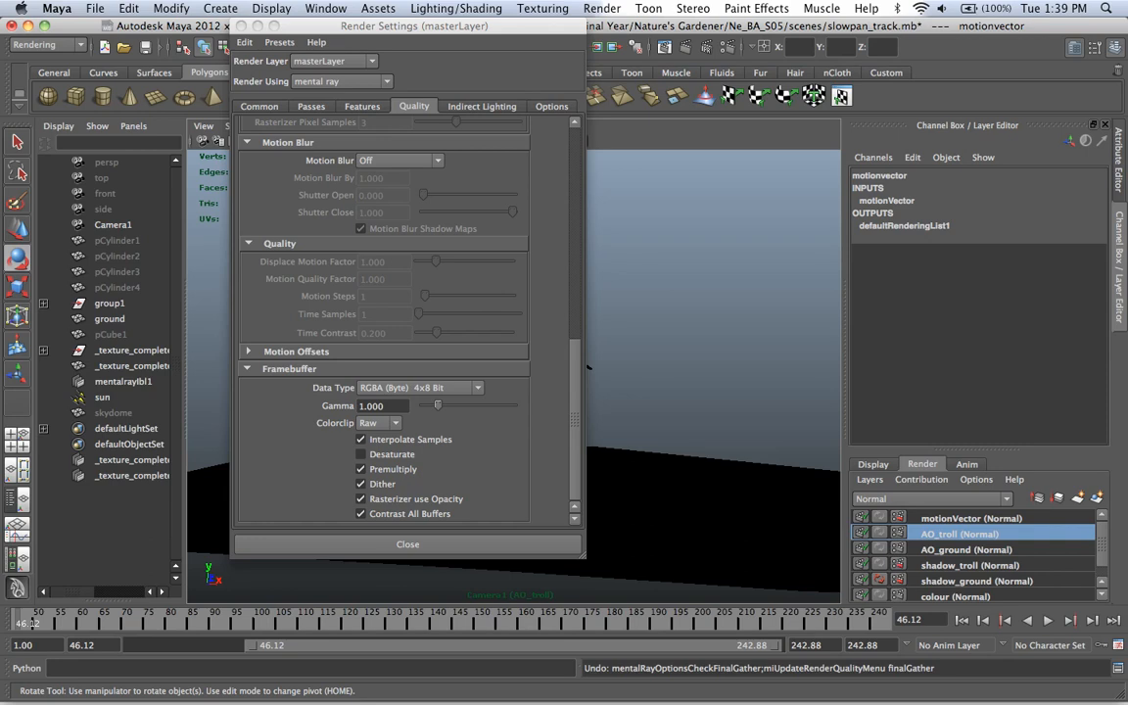
left_click(964, 519)
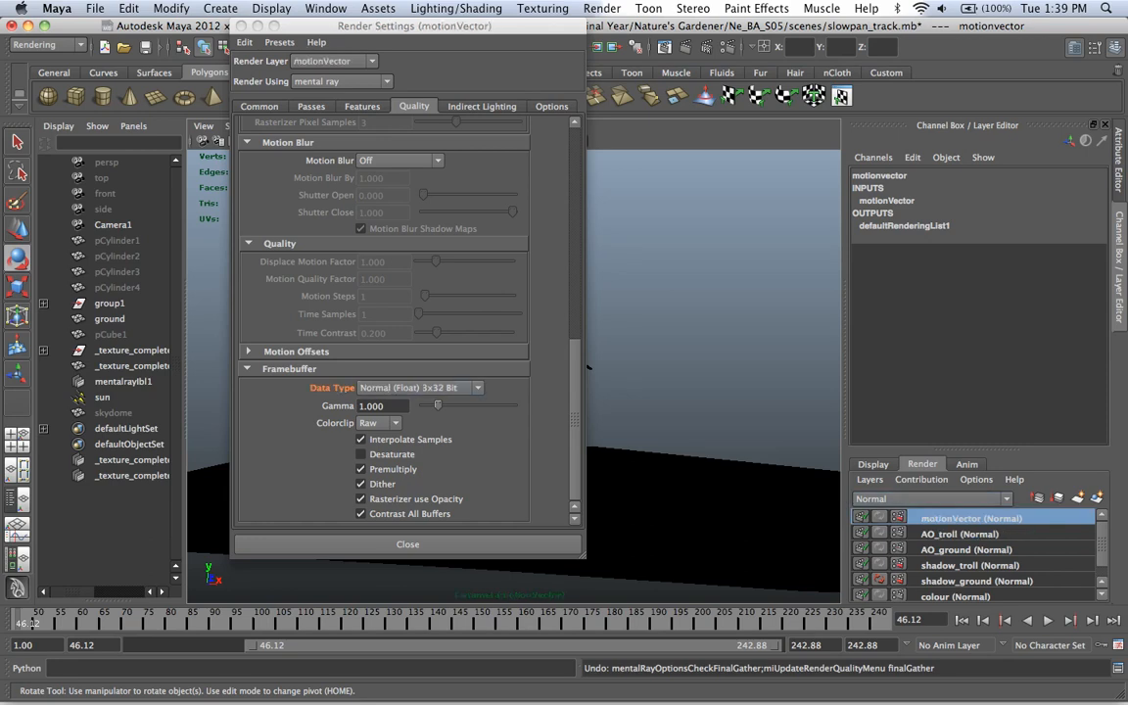
scroll(587, 367, "up", 5)
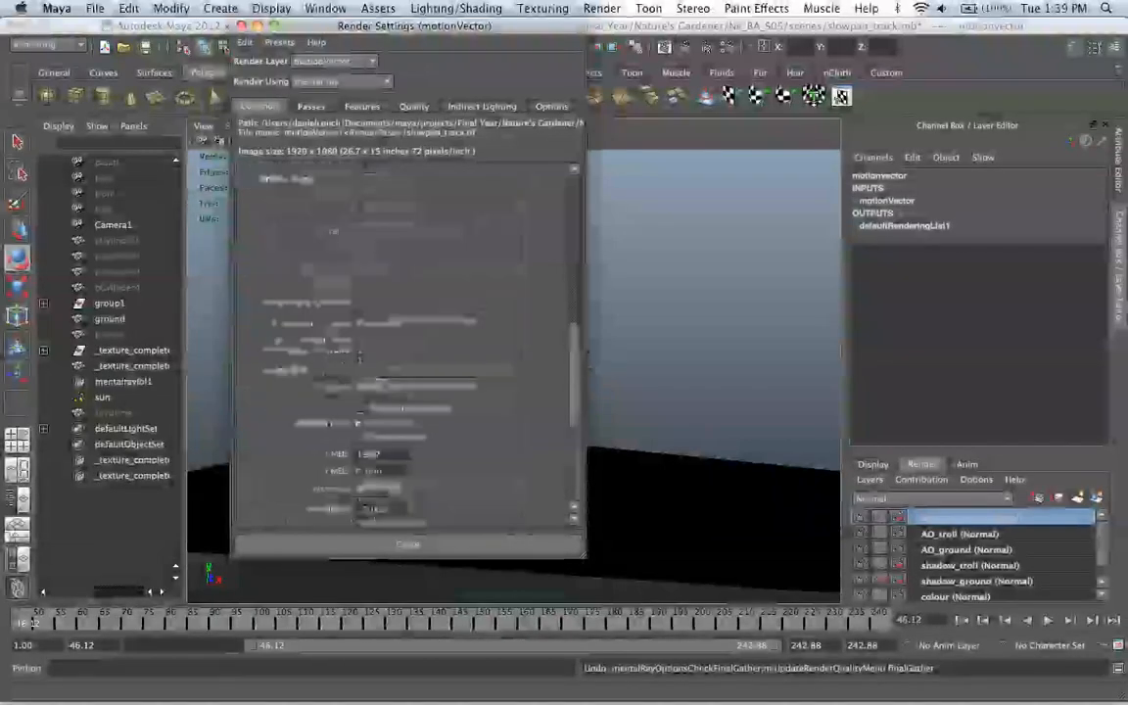
right_click(335, 277)
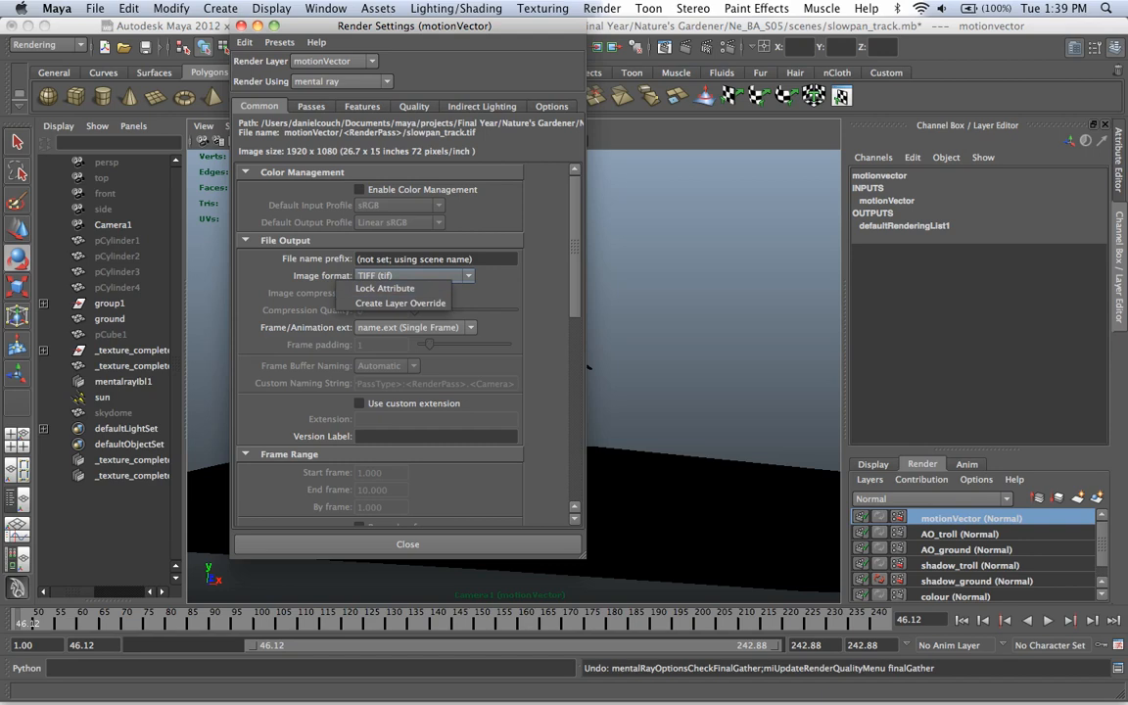
left_click(386, 304)
left_click(413, 276)
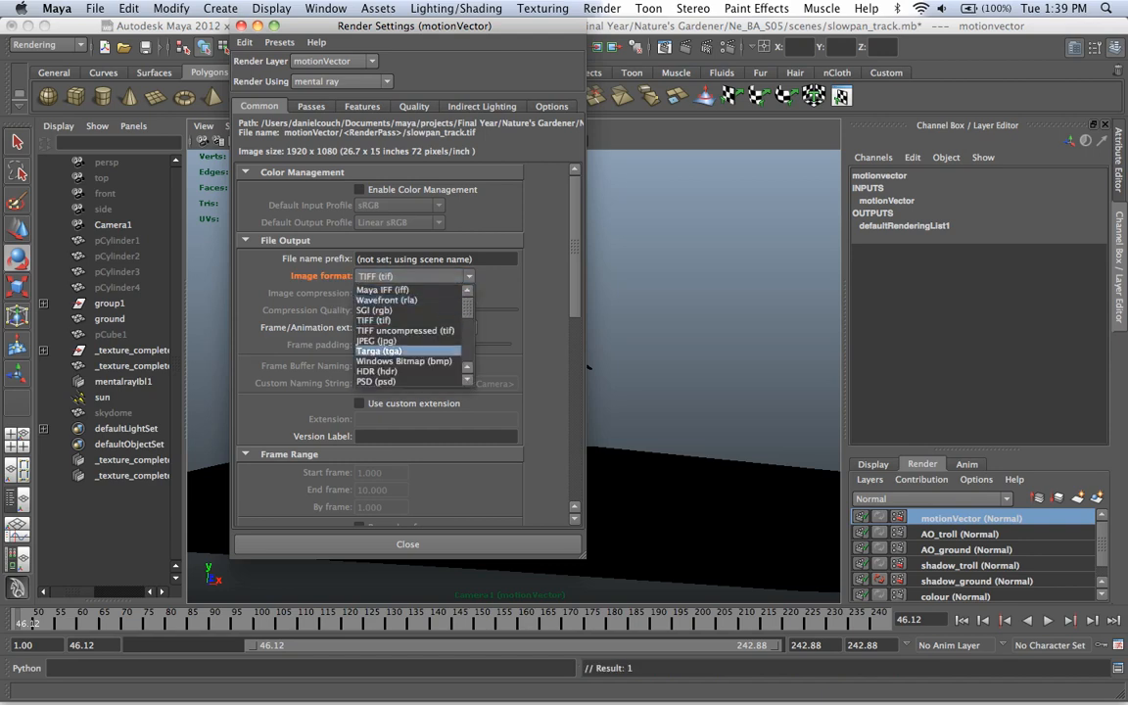
scroll(408, 351, "down", 4)
left_click(391, 290)
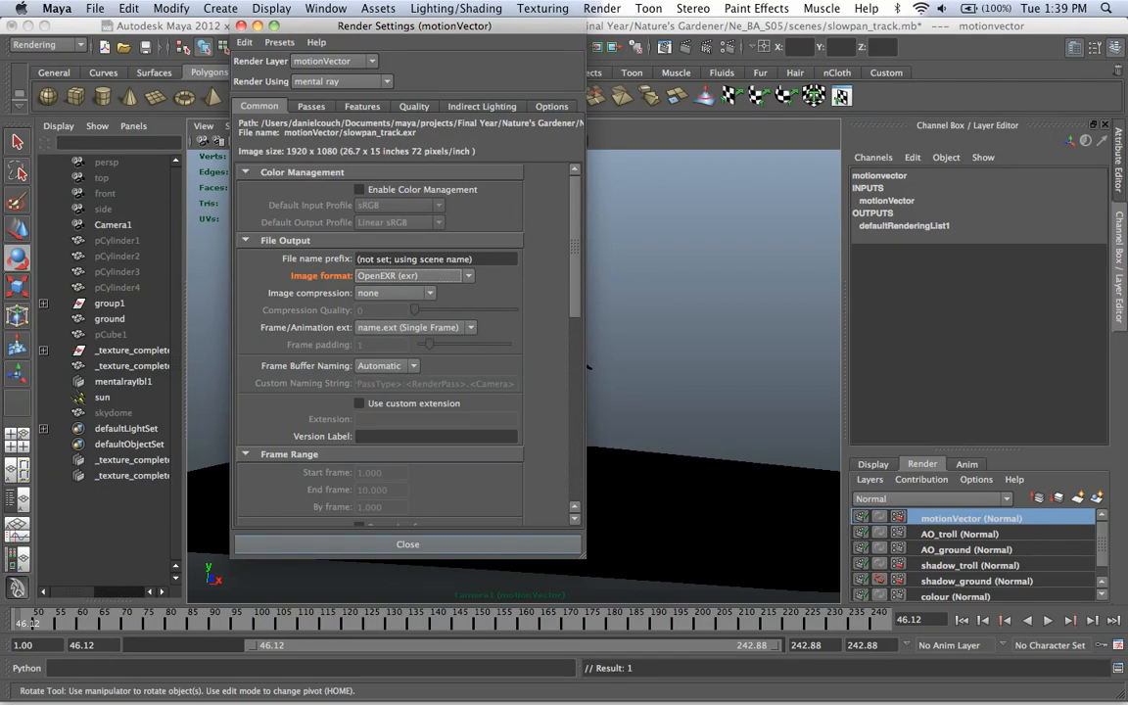
left_click(408, 545)
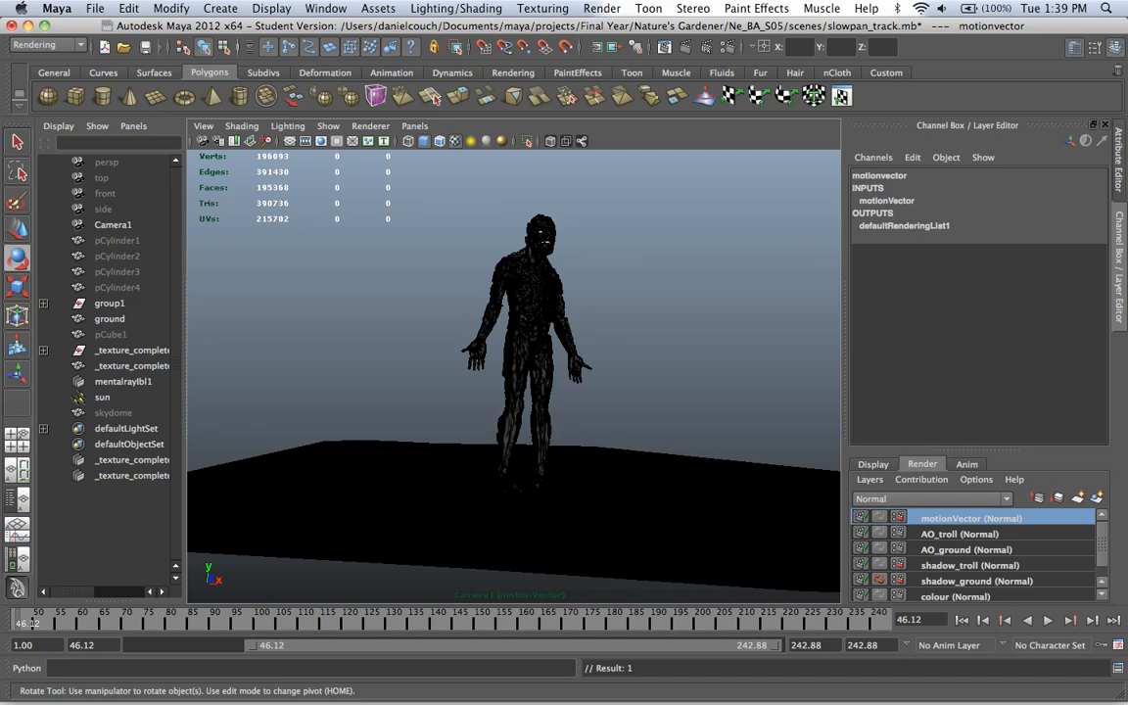
- Look through the render layer list and view the AO_troll layer's render settings
scroll(974, 555, "down", 1)
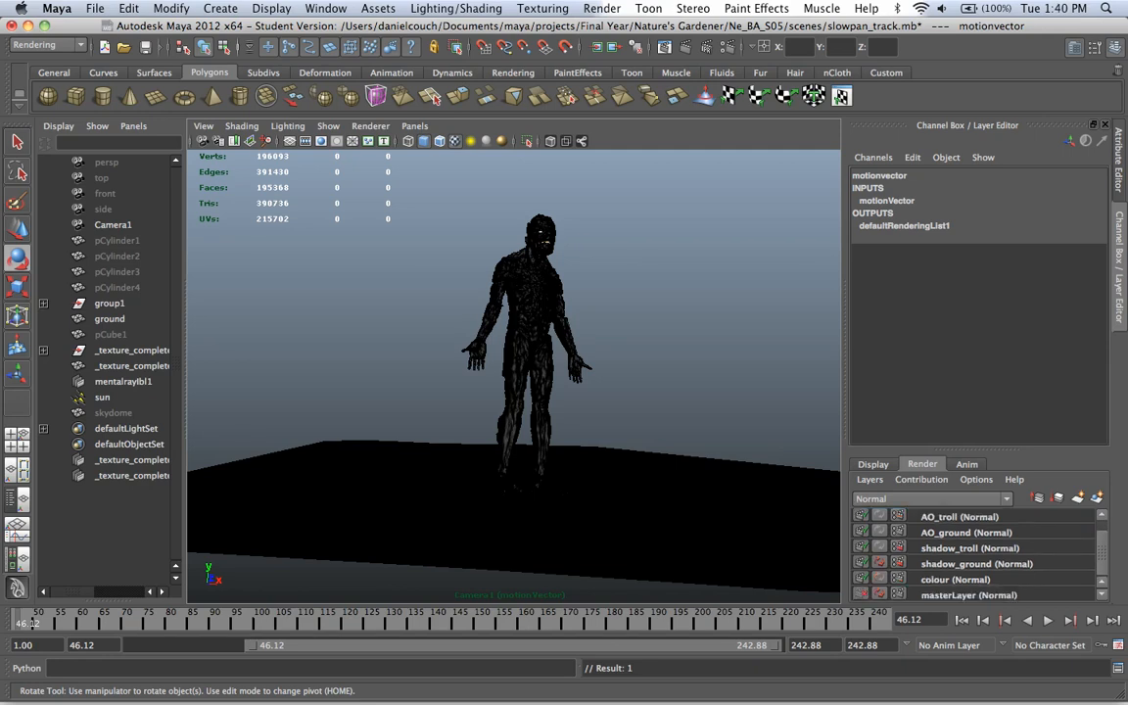
scroll(974, 555, "up", 1)
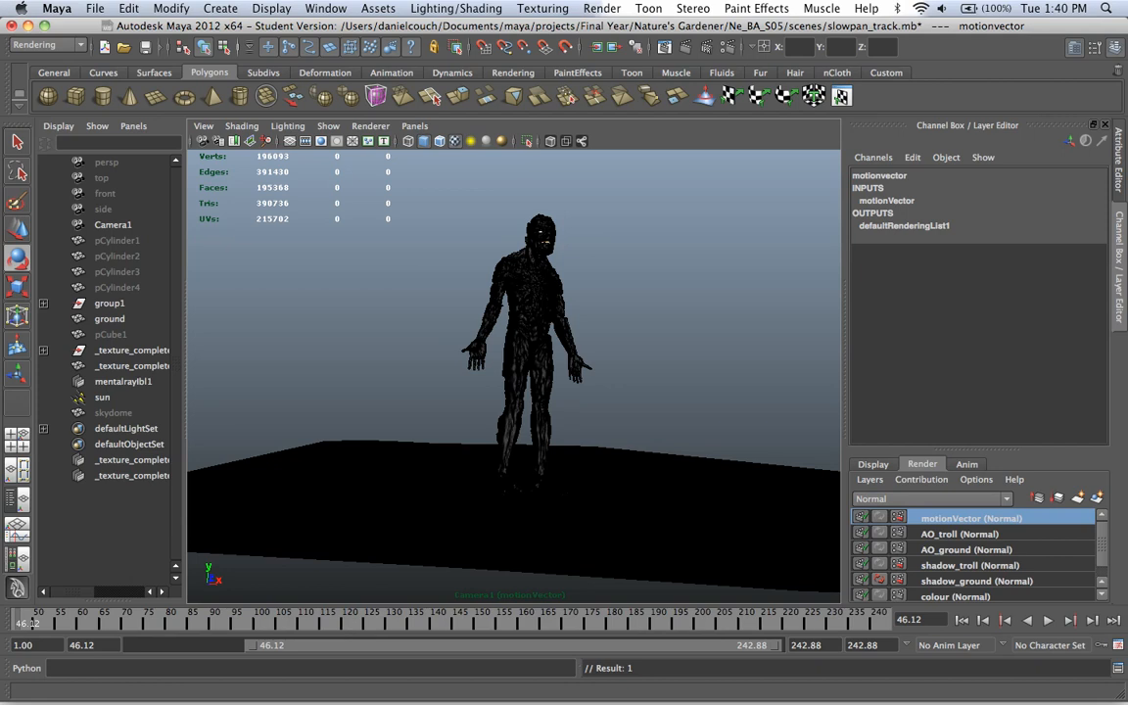
left_click(898, 534)
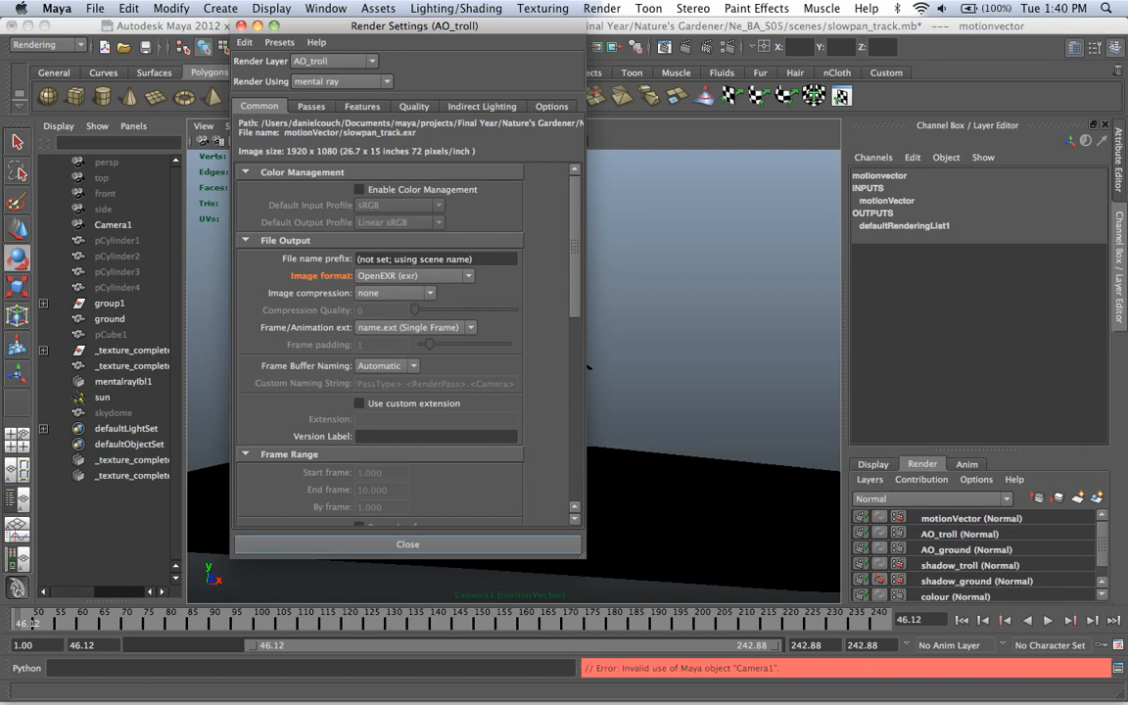
left_click(407, 544)
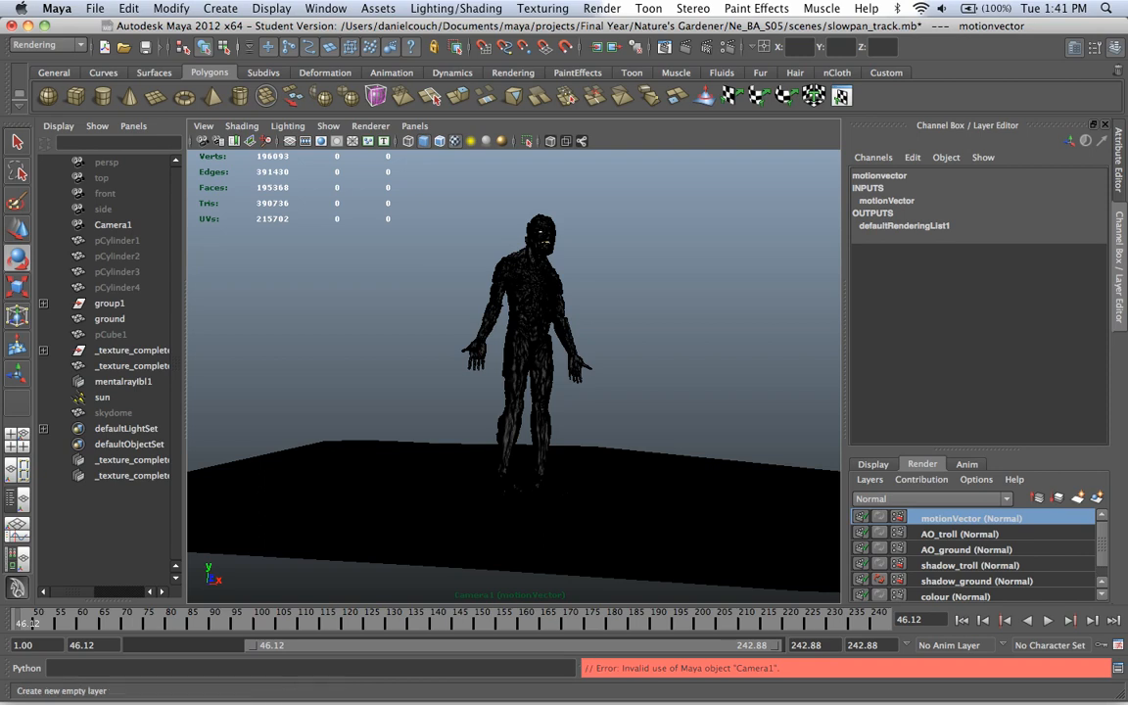
- Create a new empty render layer and name it colourMatte
left_click(1078, 497)
double_click(952, 518)
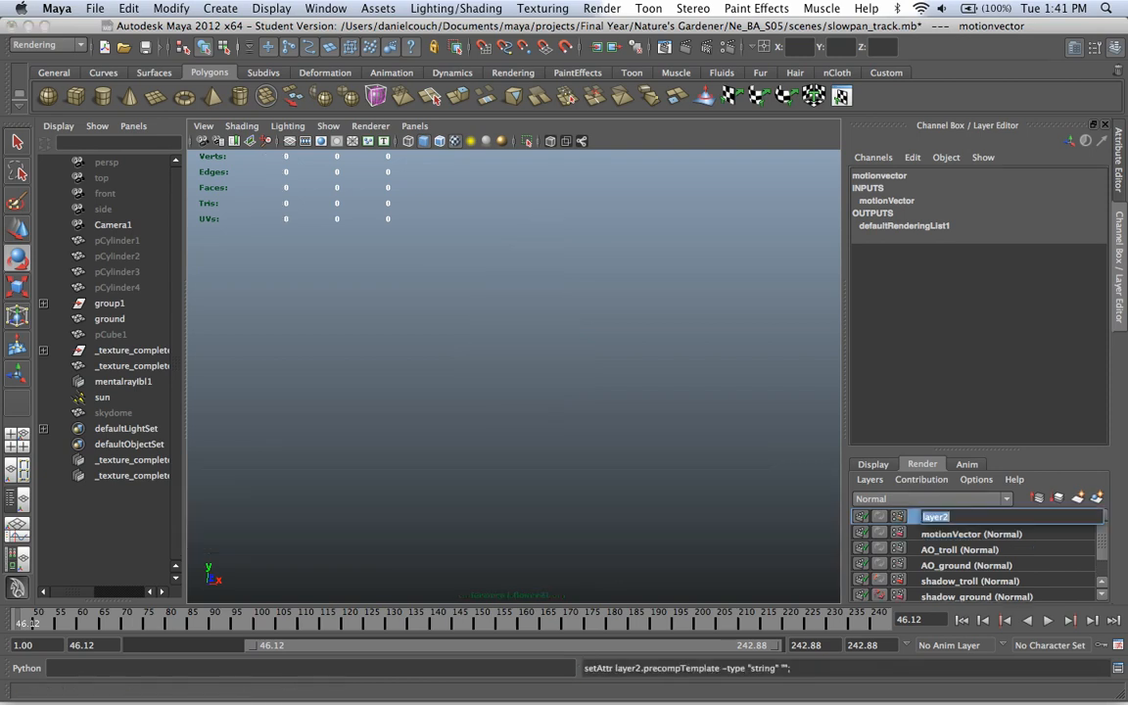
type("colou")
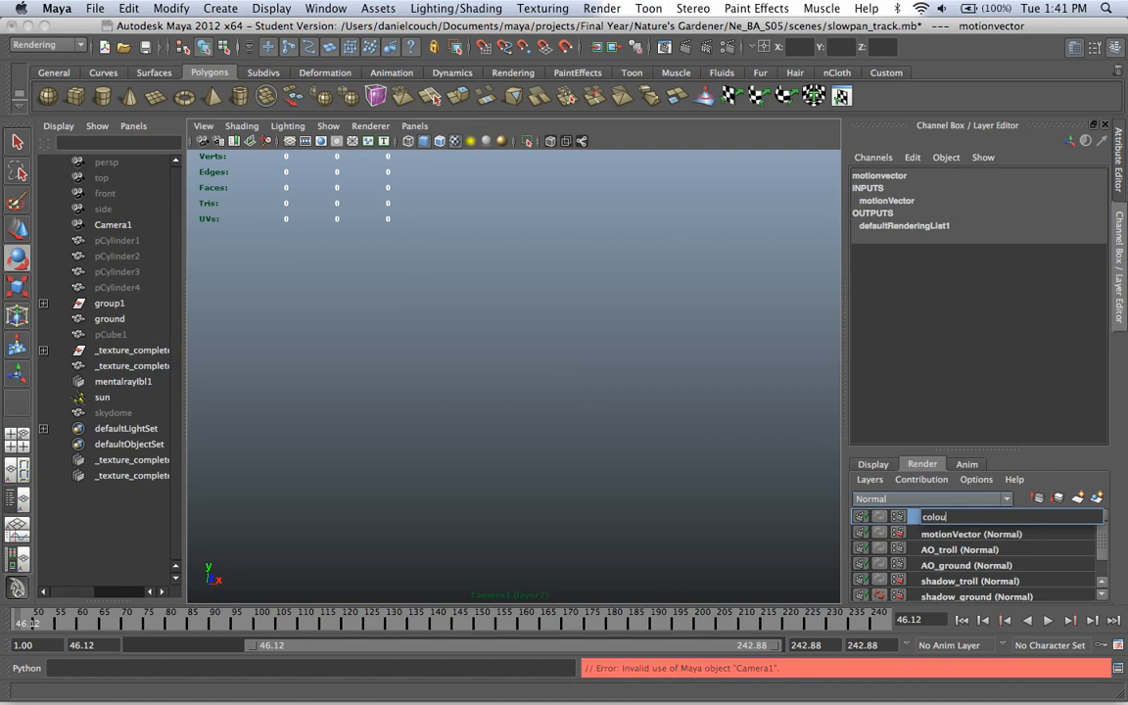
type("rMatte")
key("Return")
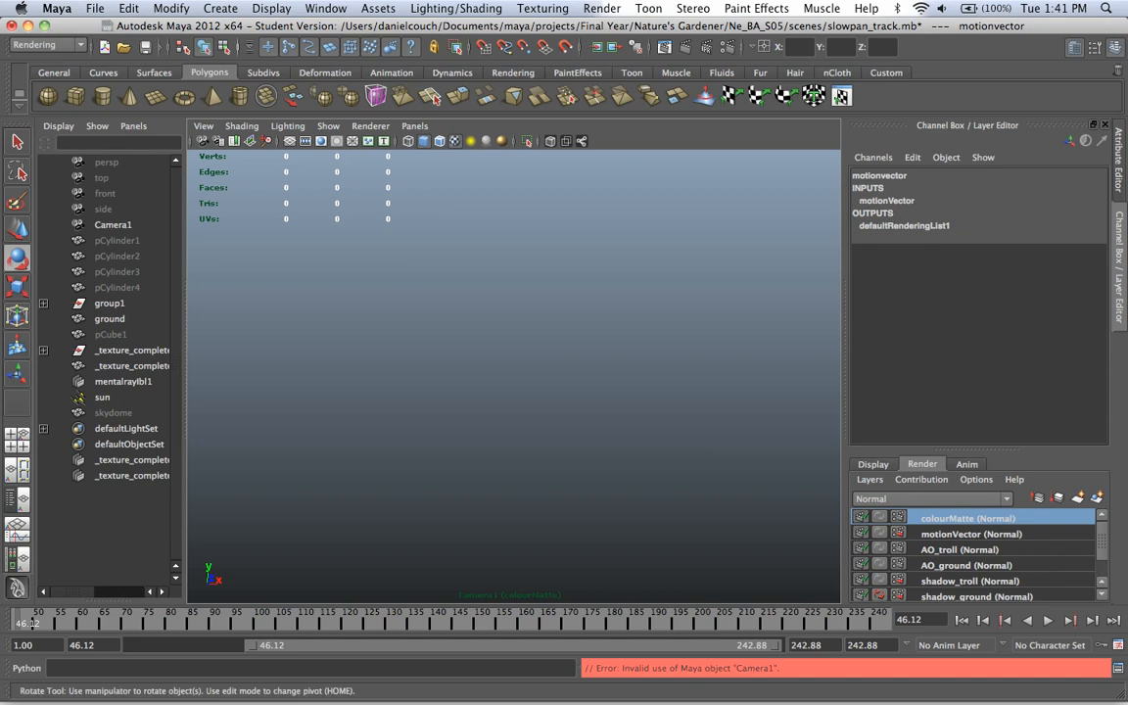
- Add the ground and the two _texture_complete creature objects to the colourMatte render layer
left_click(109, 320)
left_click(130, 351, "super")
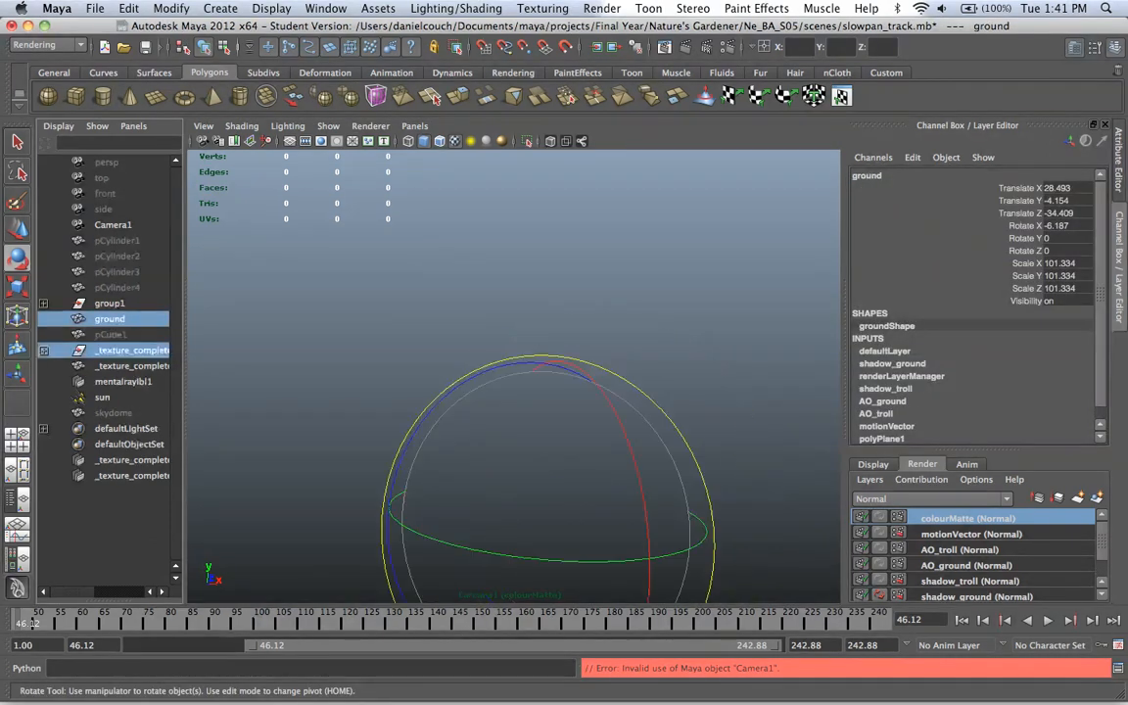
left_click(130, 367, "super")
right_click(960, 519)
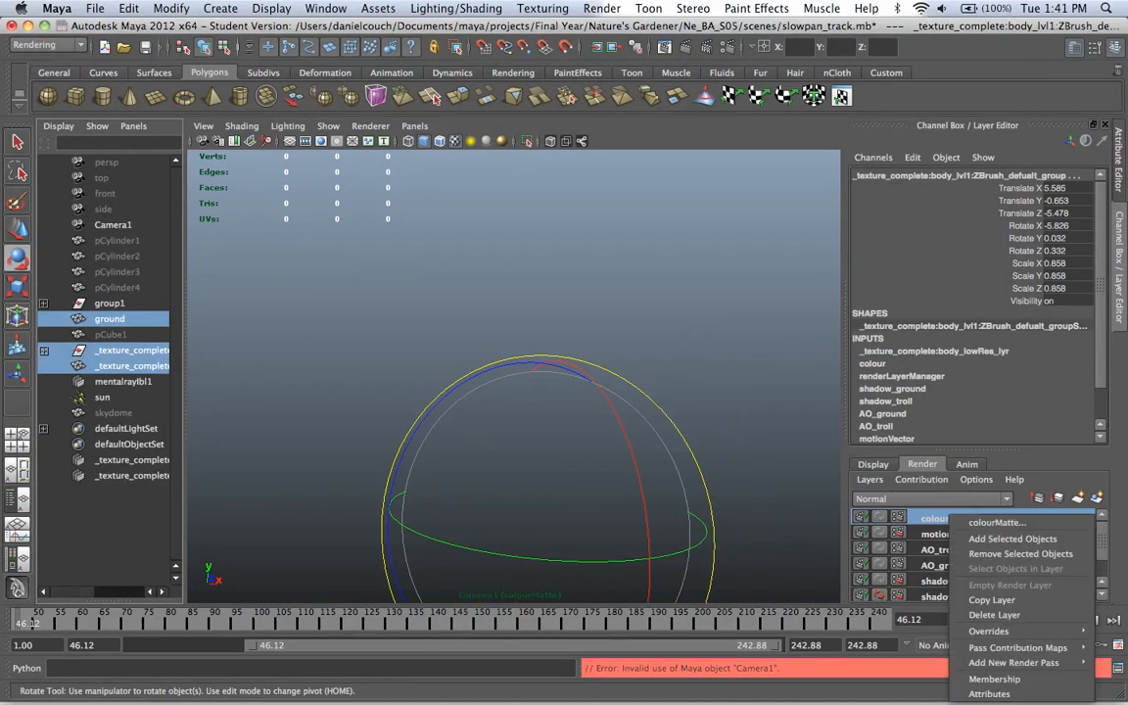
left_click(1013, 539)
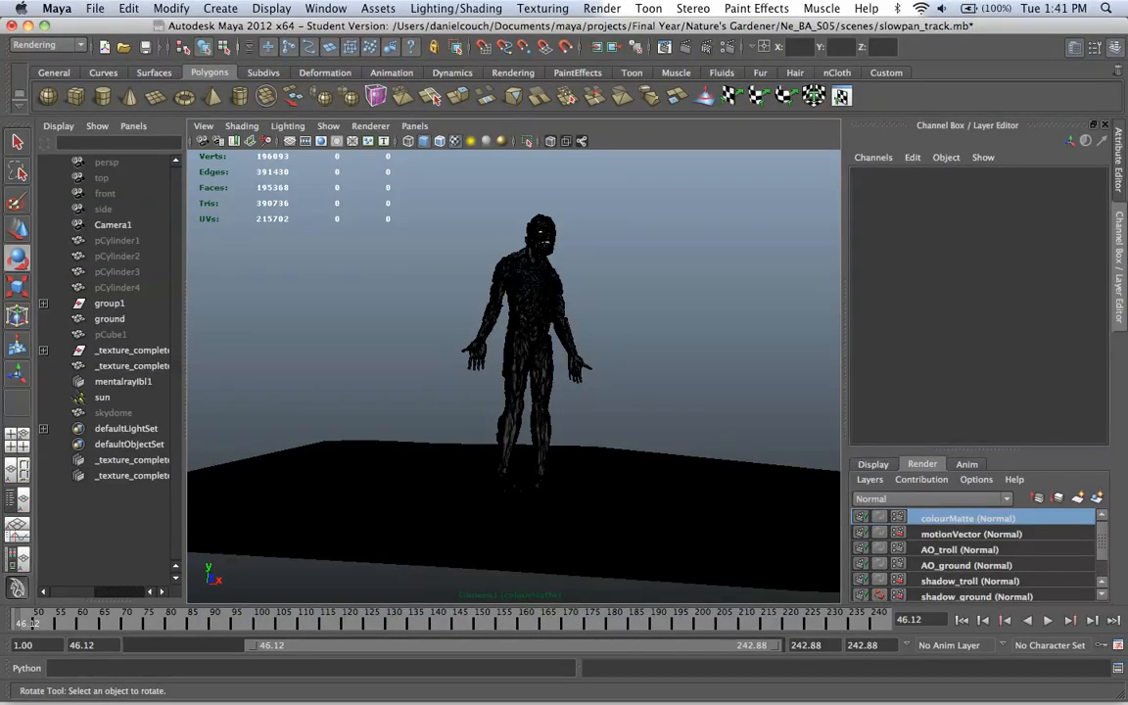
- Assign a new Surface Shader to the ground and set its Out Color to pure red
left_click(109, 319)
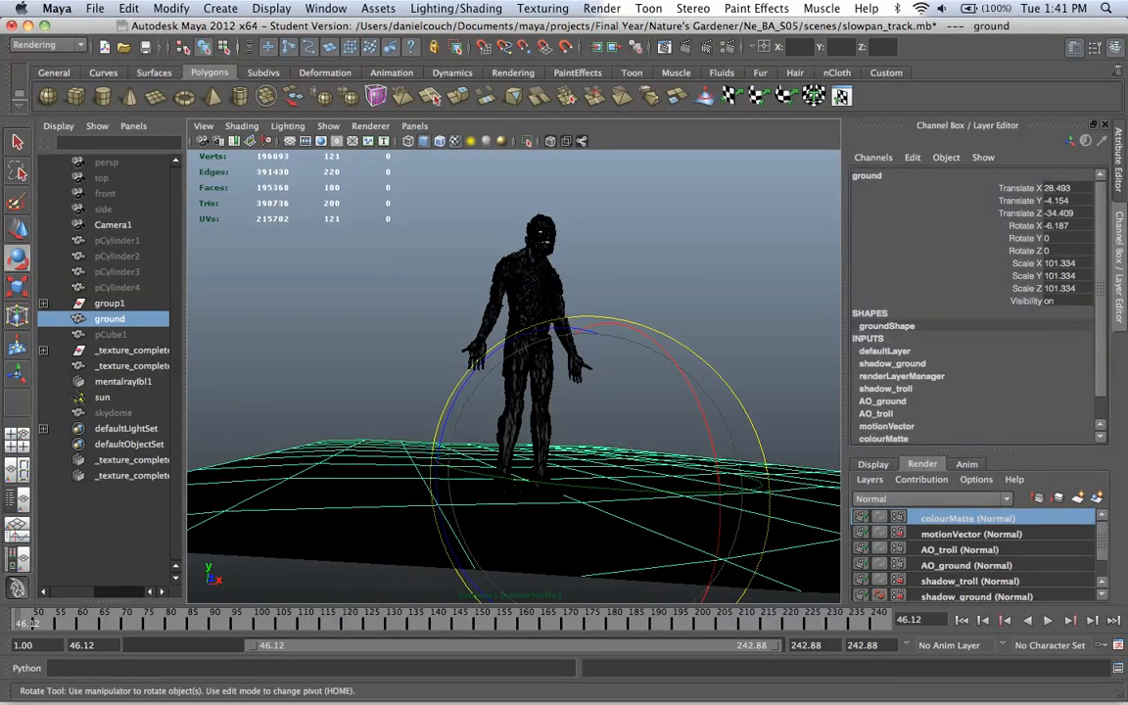
right_click_drag(750, 415, 781, 642)
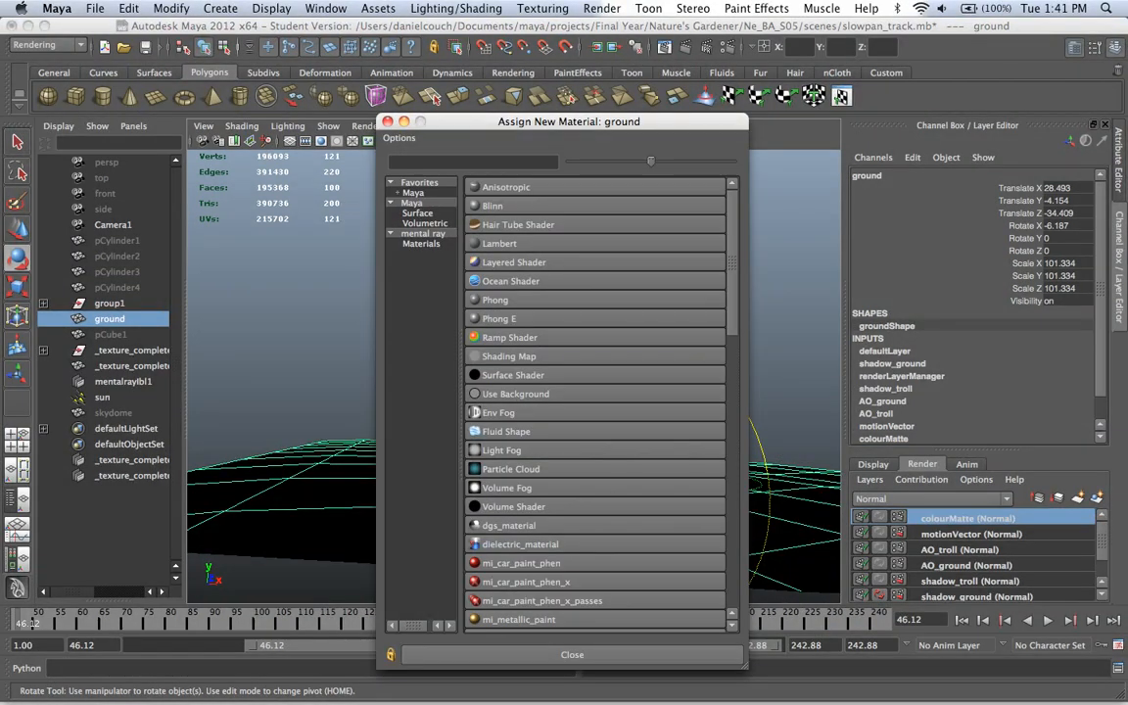
left_click(513, 375)
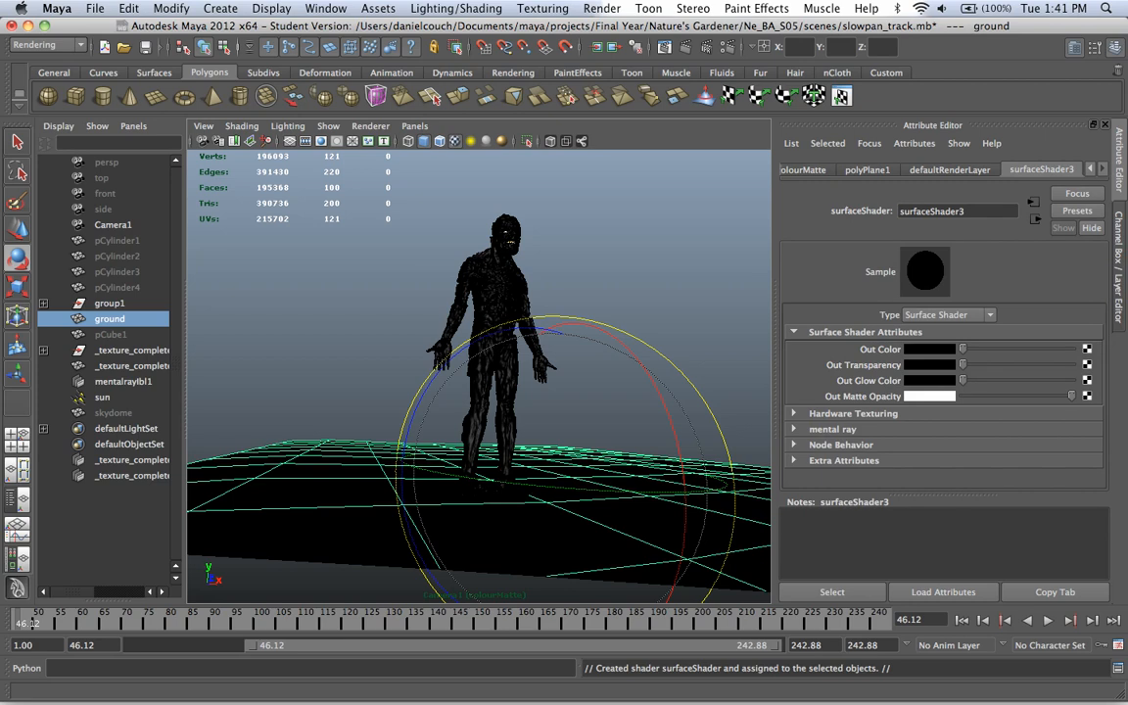
left_click(930, 349)
type("1")
key("Return")
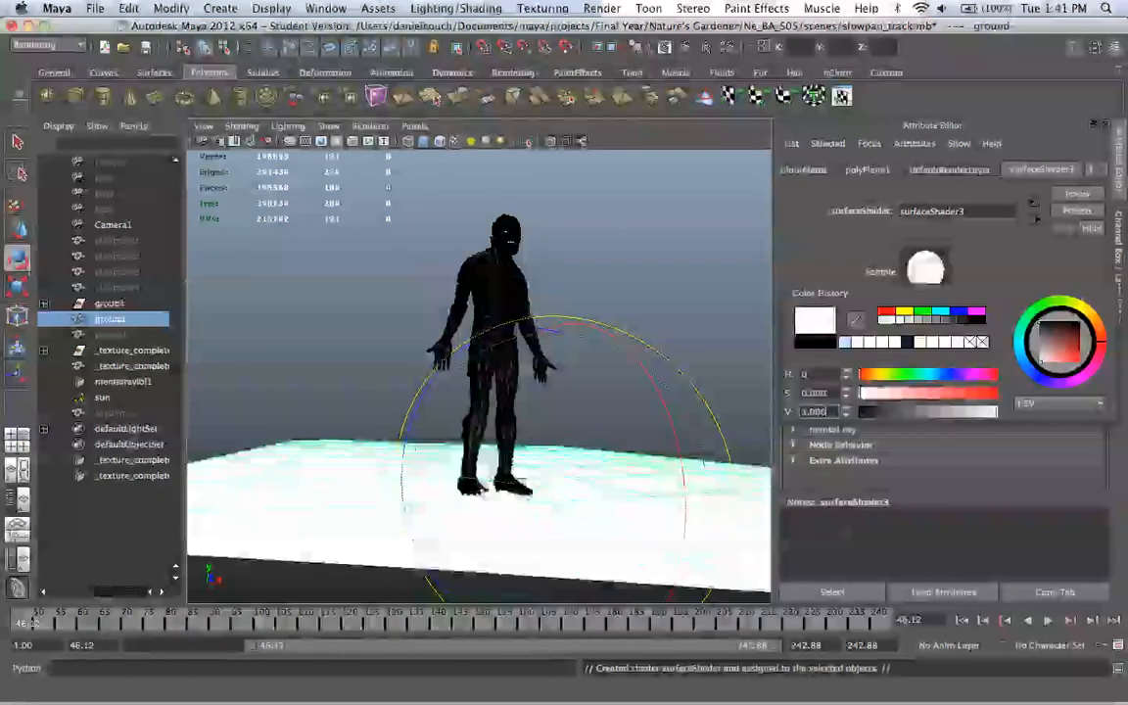
left_click(886, 311)
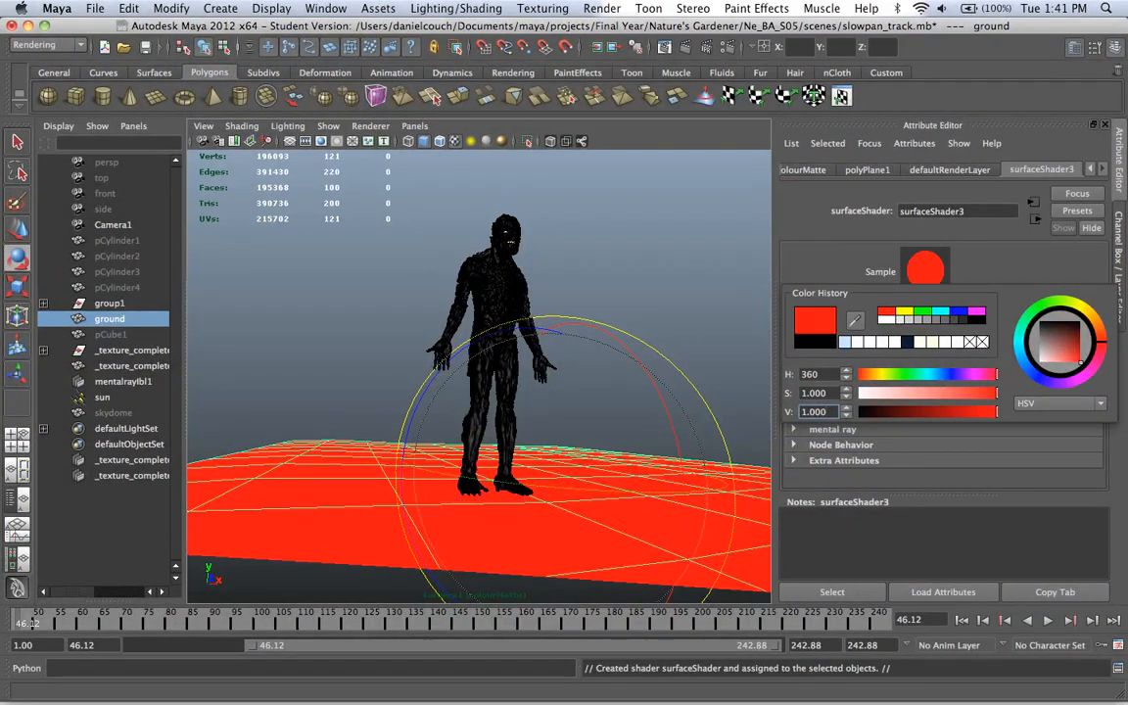
- Assign a new Surface Shader to the creature's high-resolution body and set its Out Color to pure green
left_click(498, 294)
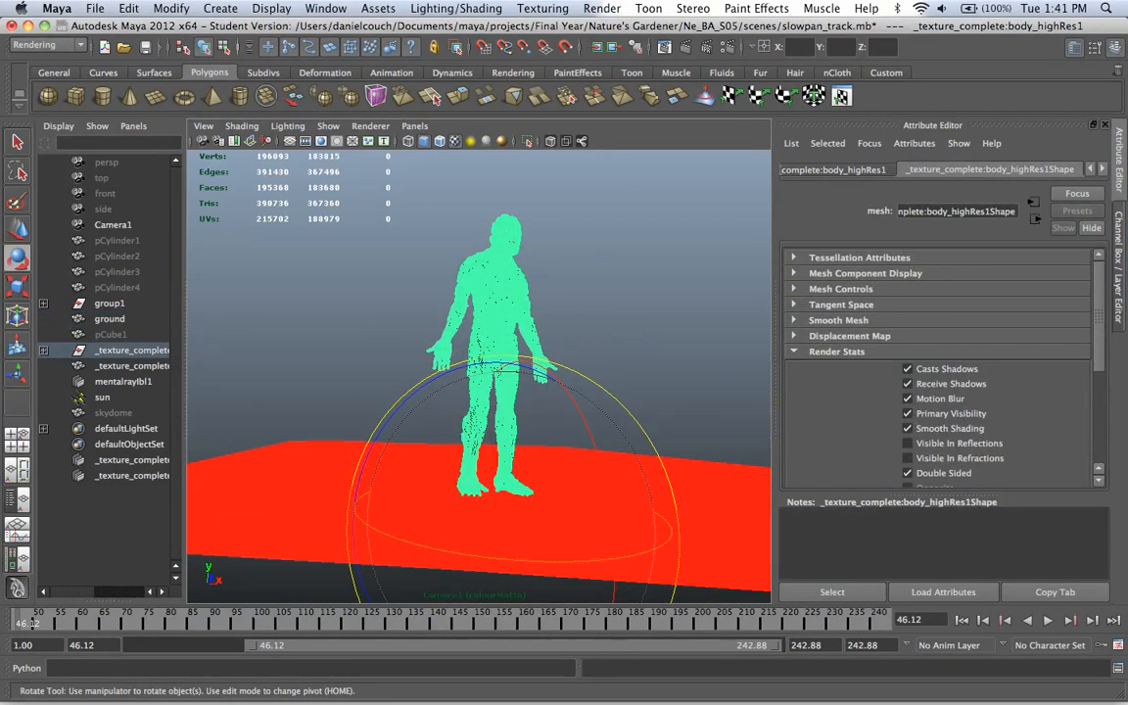
right_click(498, 283)
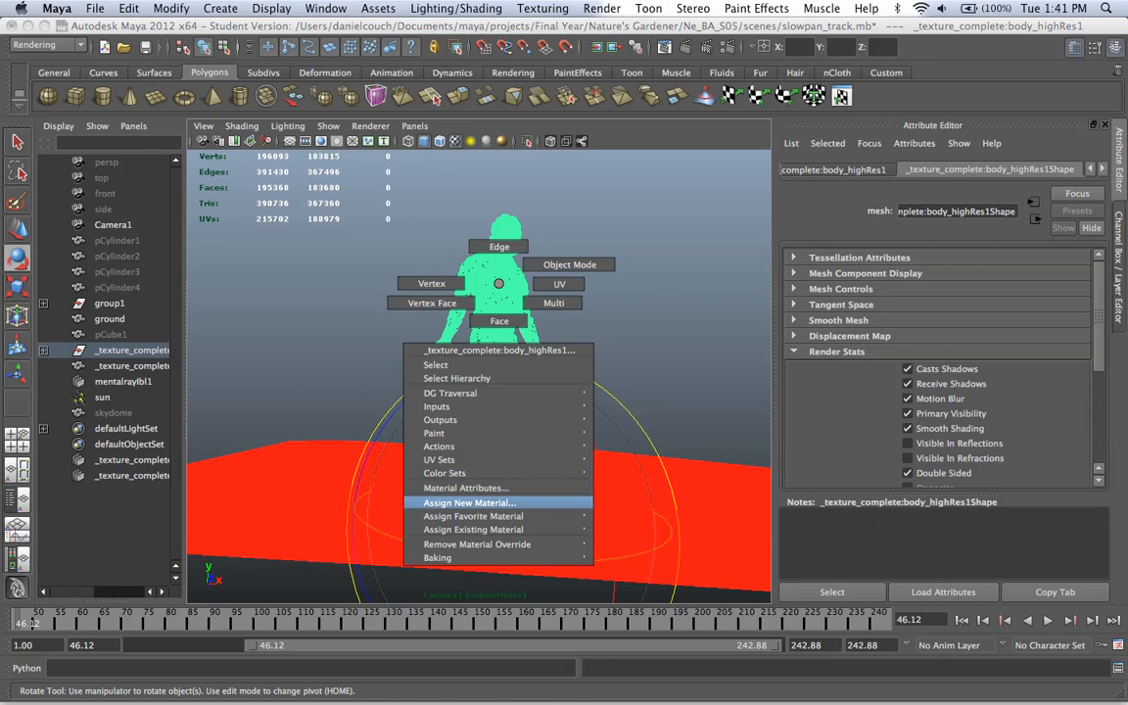
left_click(469, 503)
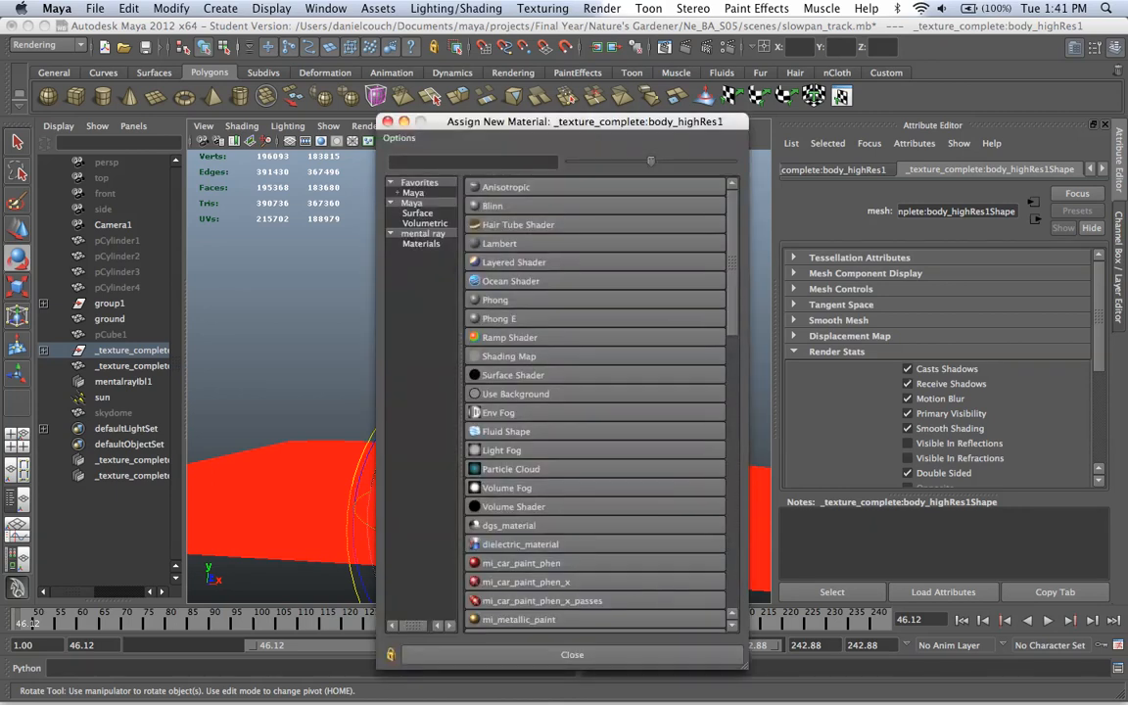
left_click(513, 375)
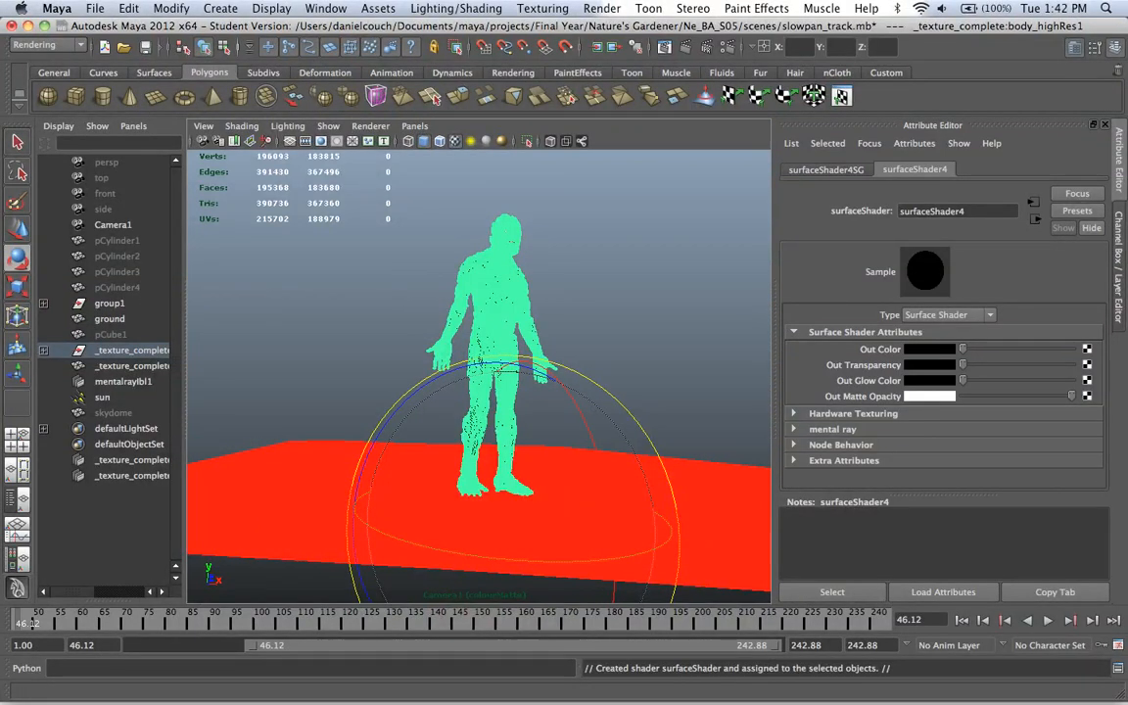
left_click(929, 349)
left_click(893, 306)
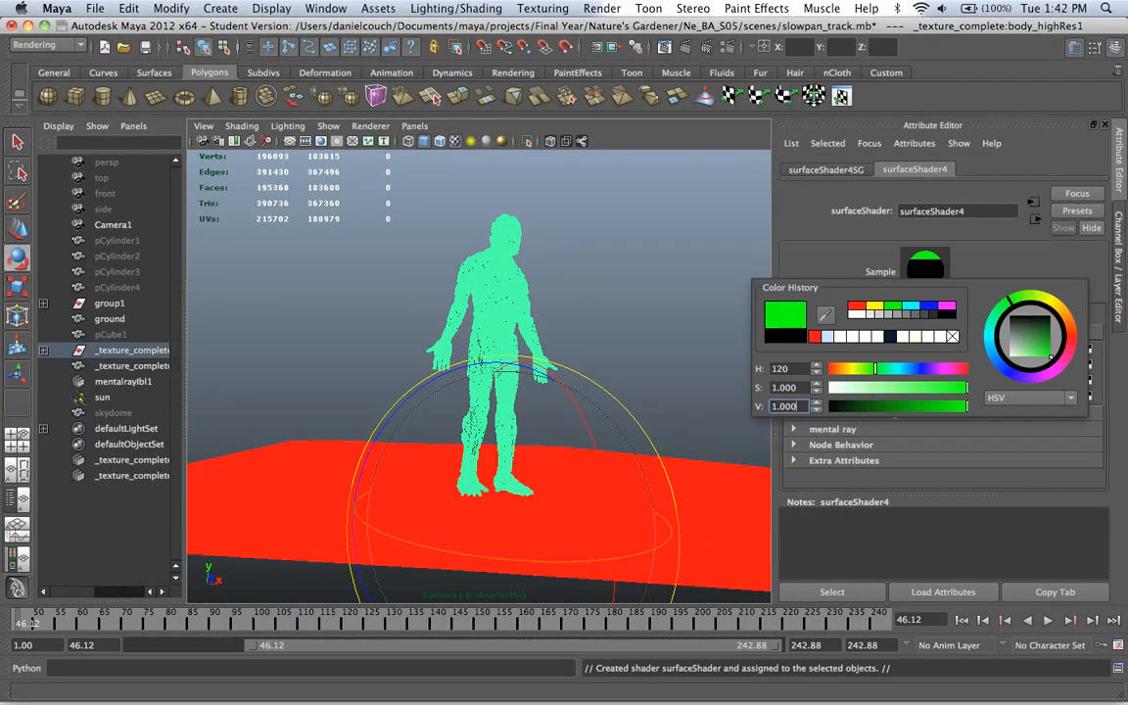
left_click(637, 332)
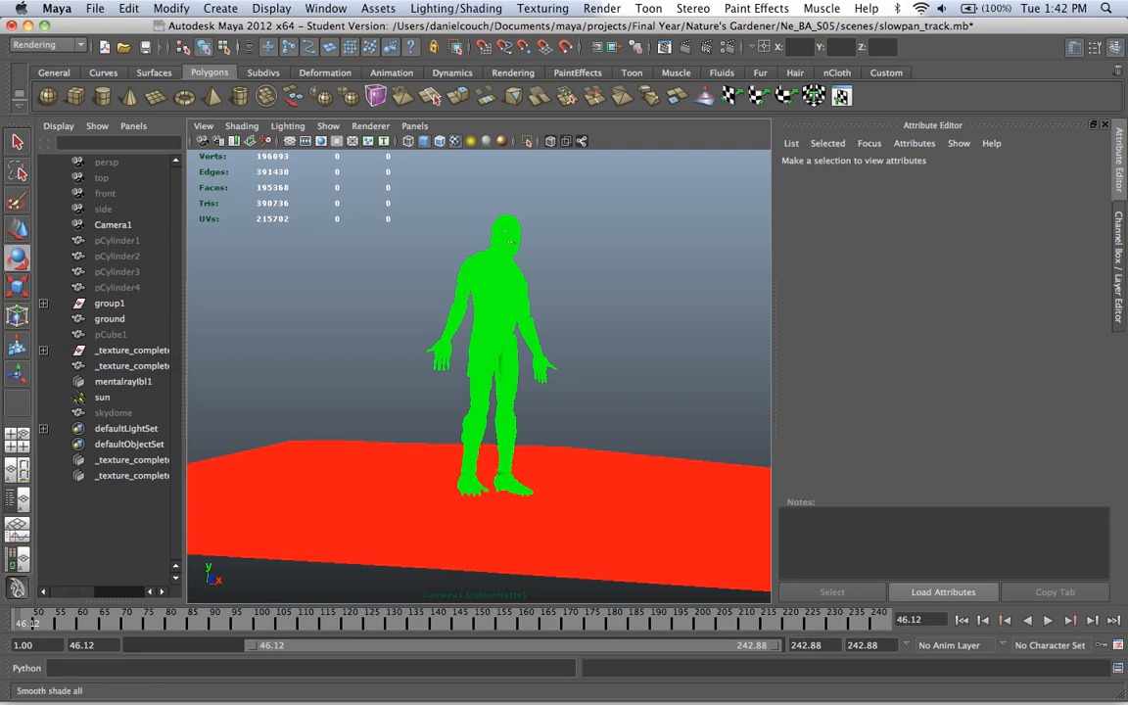
- Switch the viewport to the persp camera and examine the creature's eyes, mouth and body meshes up close
left_click(415, 125)
left_click(414, 125)
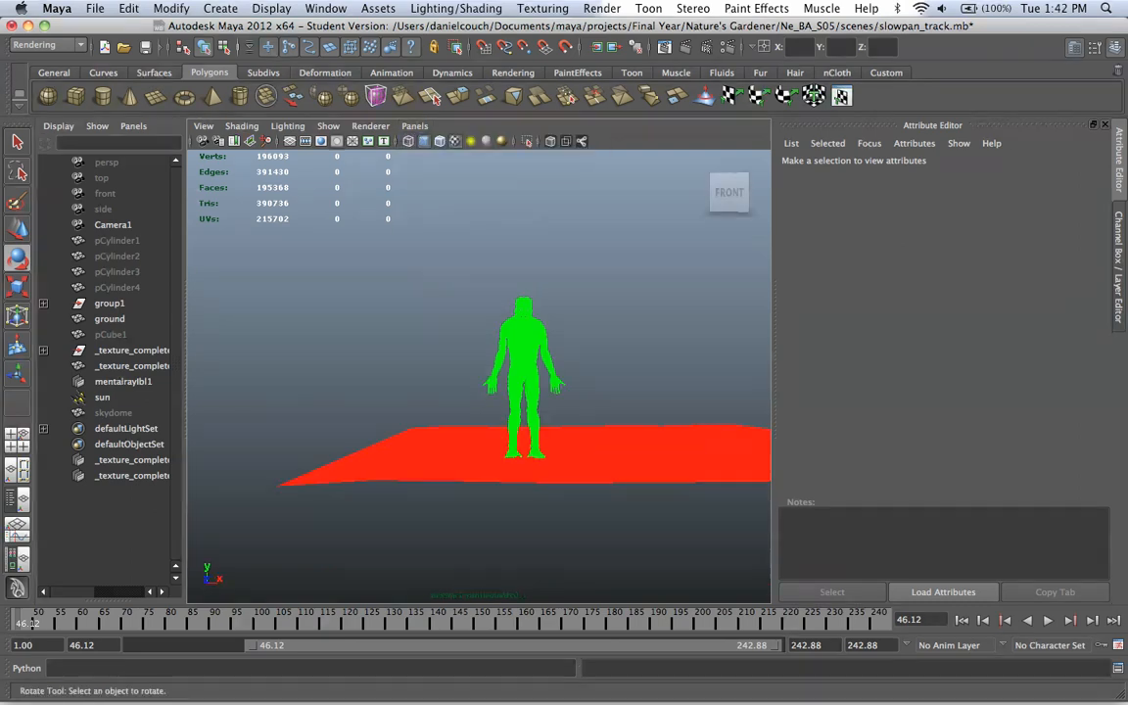
scroll(479, 376, "up", 10)
middle_click_drag(607, 235, 284, 538, "alt")
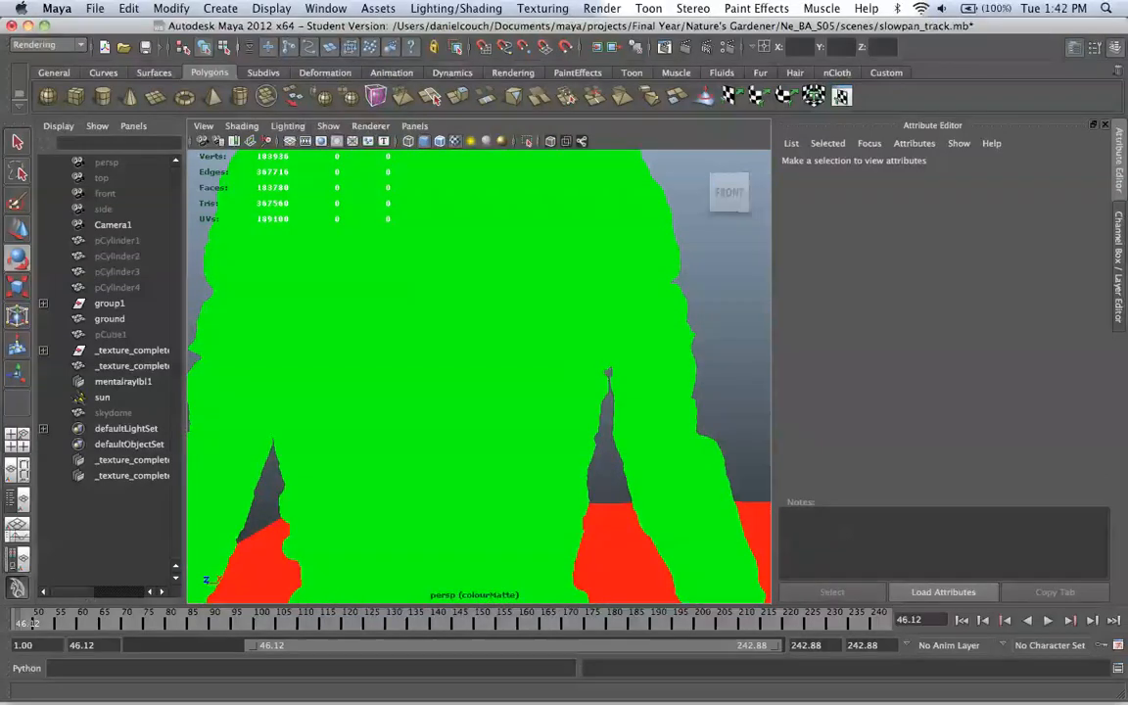
middle_click_drag(431, 210, 552, 565, "alt")
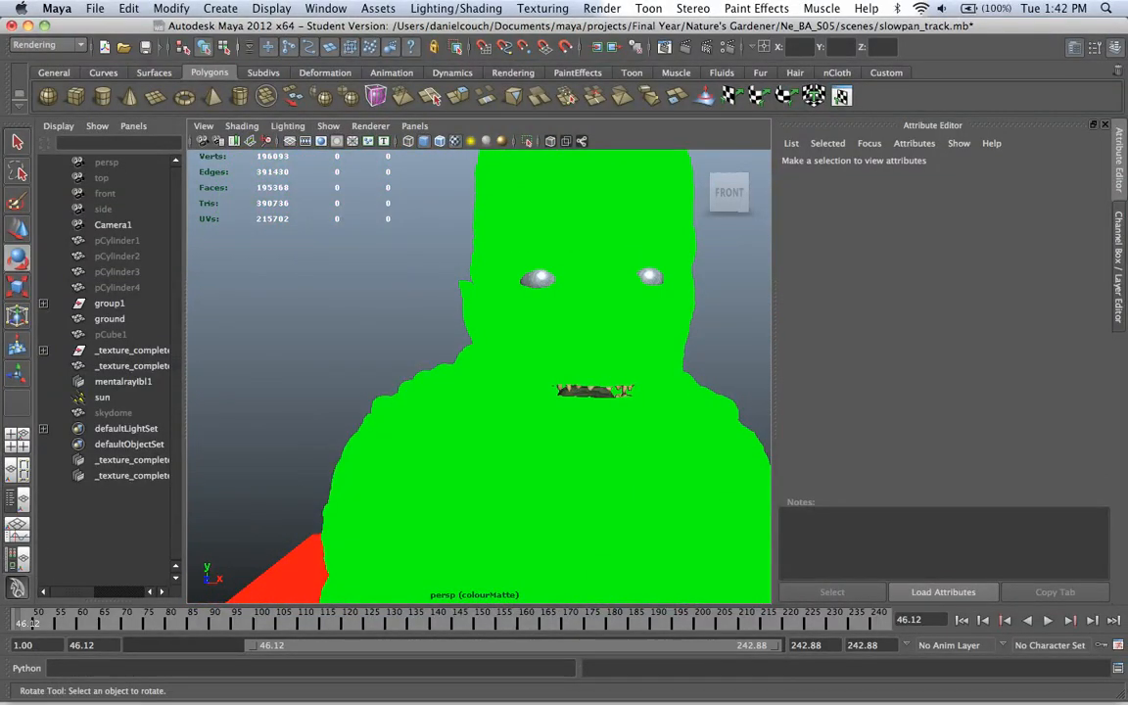
left_click(590, 393)
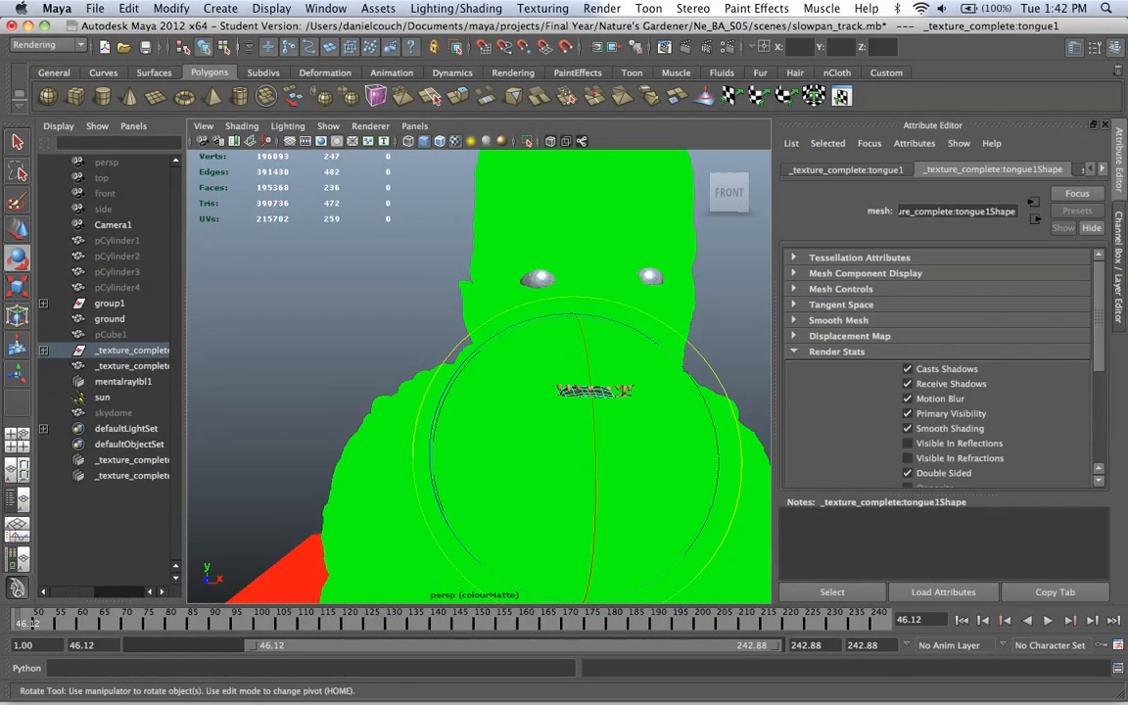
left_click(619, 233)
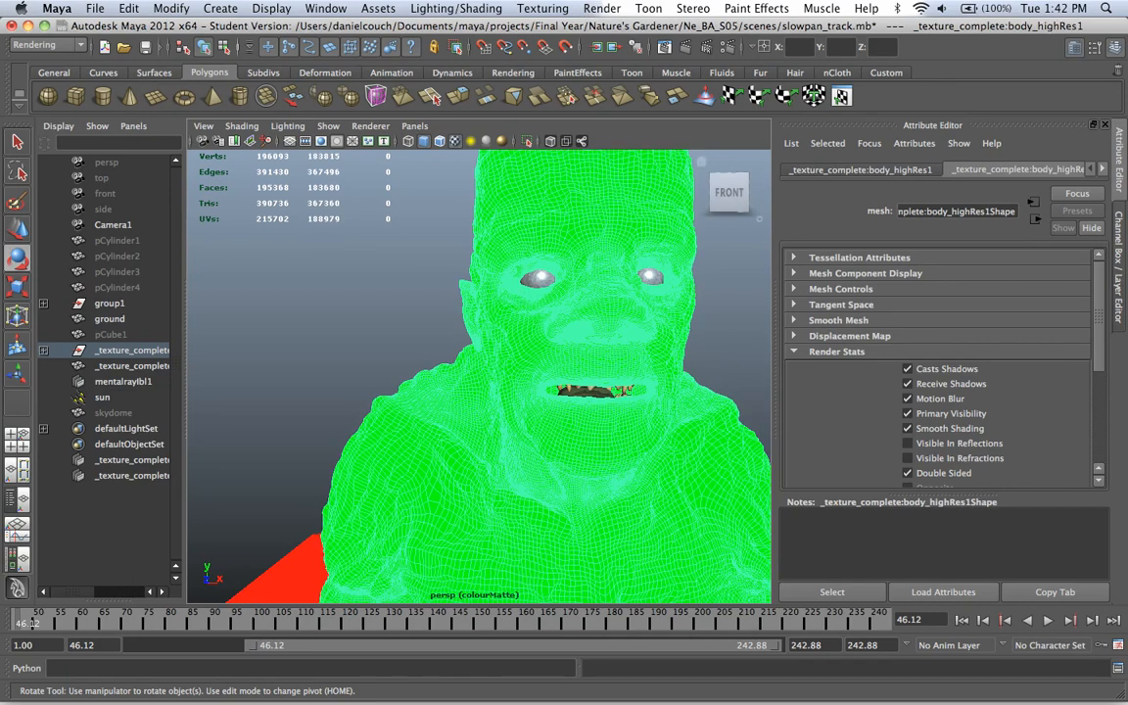
left_click(653, 279)
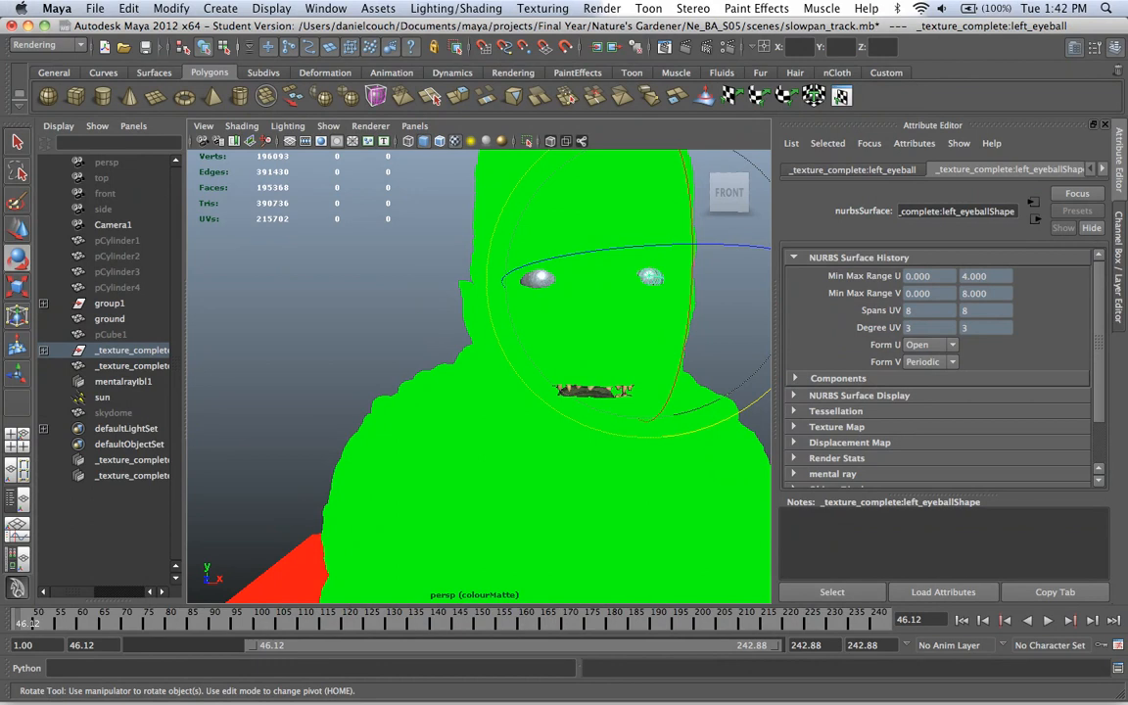
left_click_drag(653, 280, 656, 280)
key("super+z")
left_click(392, 265)
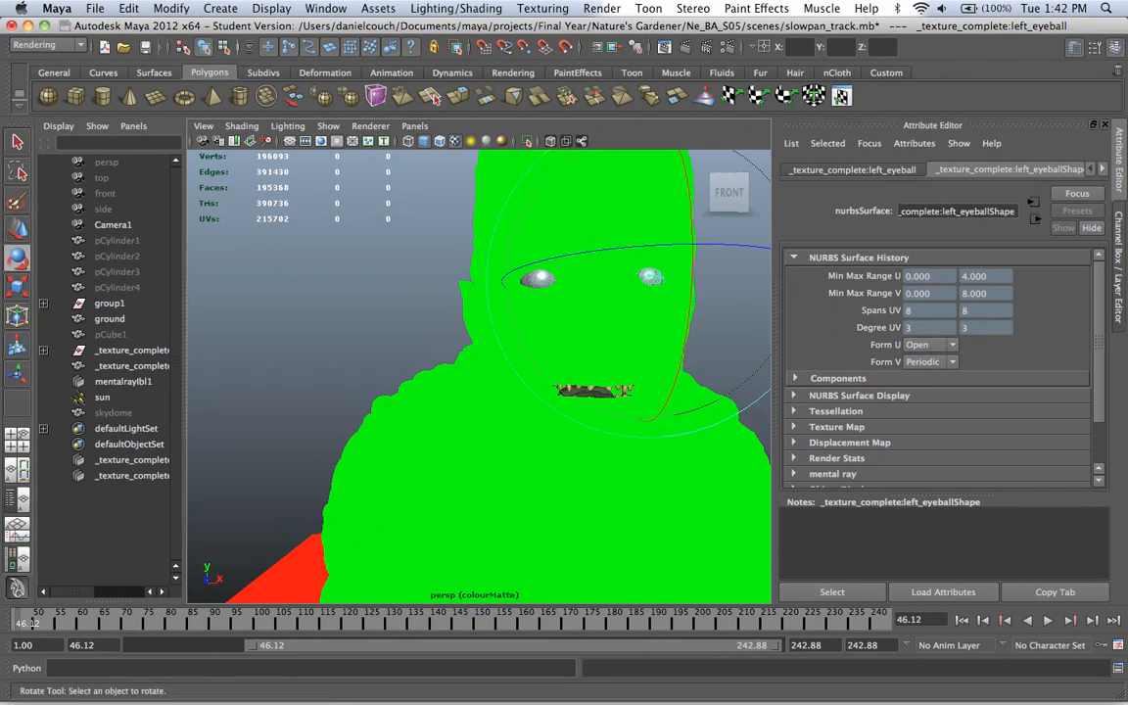
- Assign a new Surface Shader to the creature's right and left eyeballs, keeping its Out Color black
left_click(538, 280)
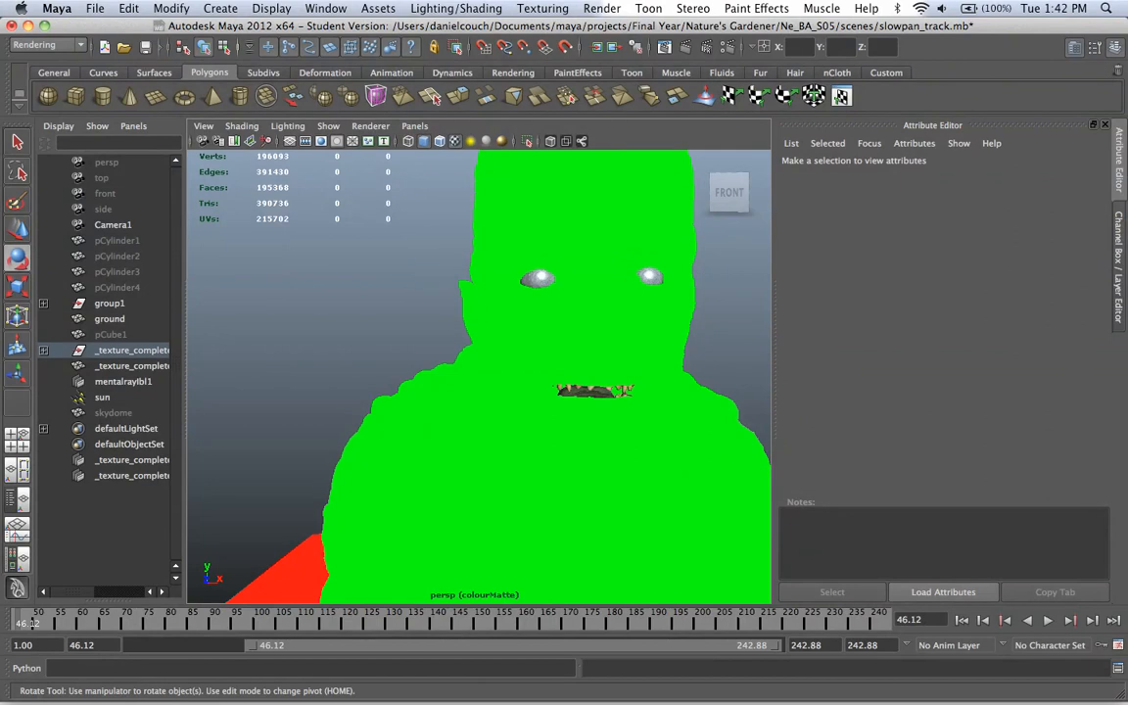
key("w")
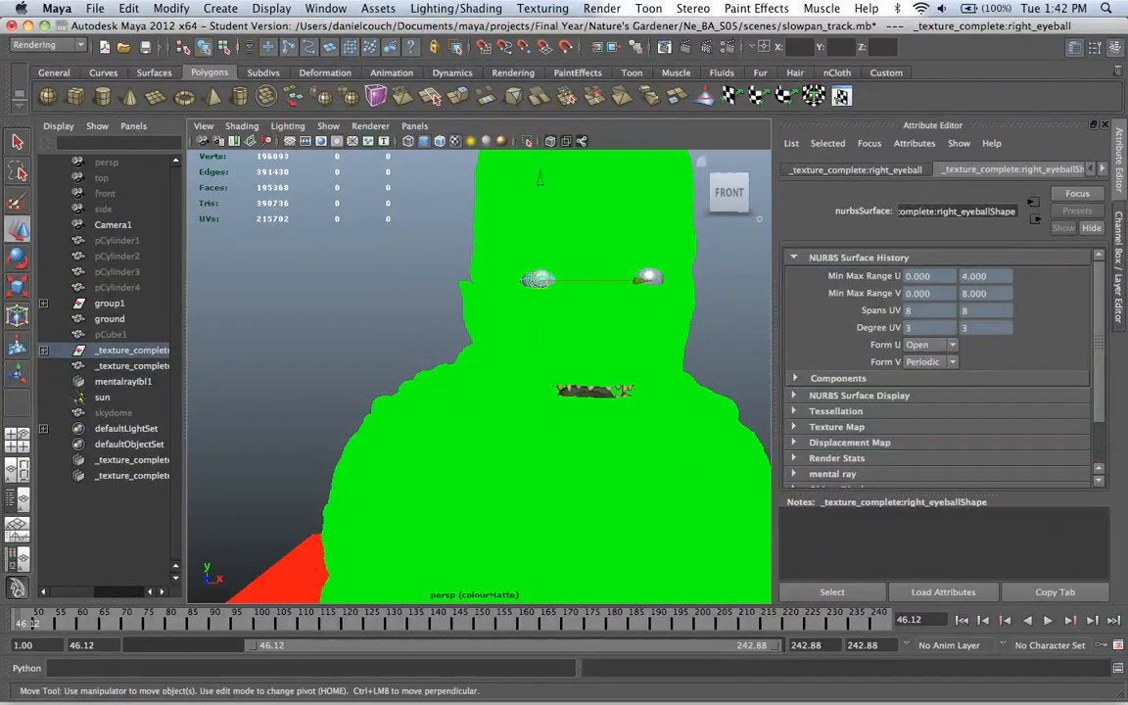
left_click(666, 220, "shift")
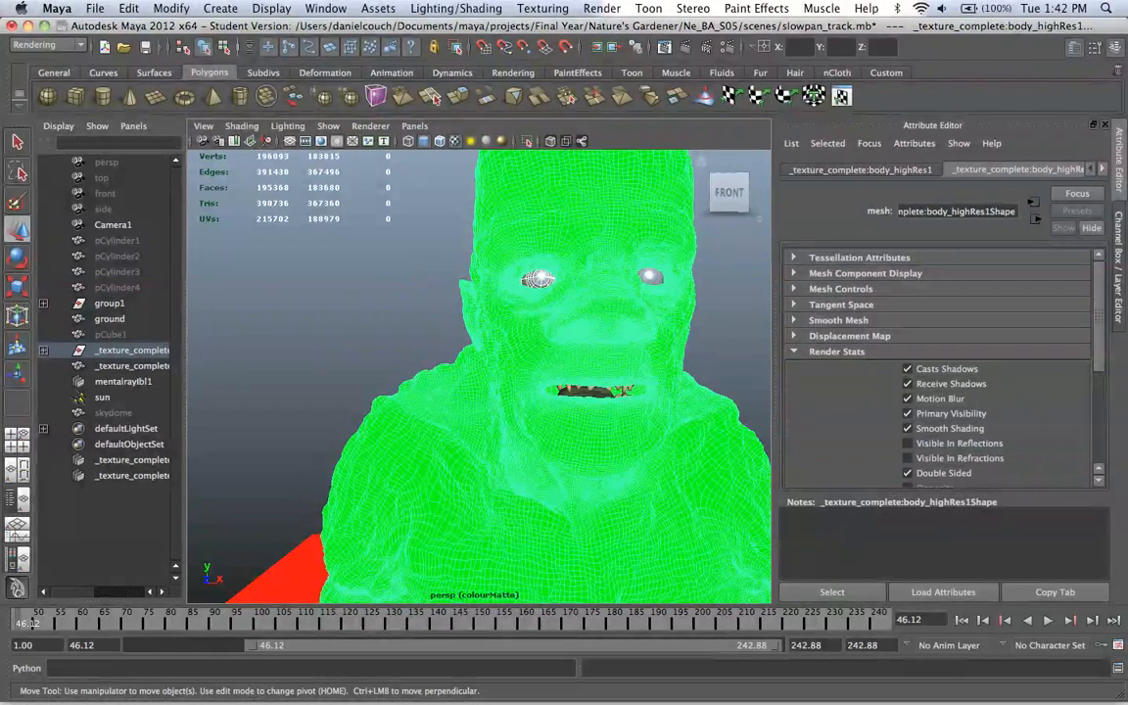
key("super+z")
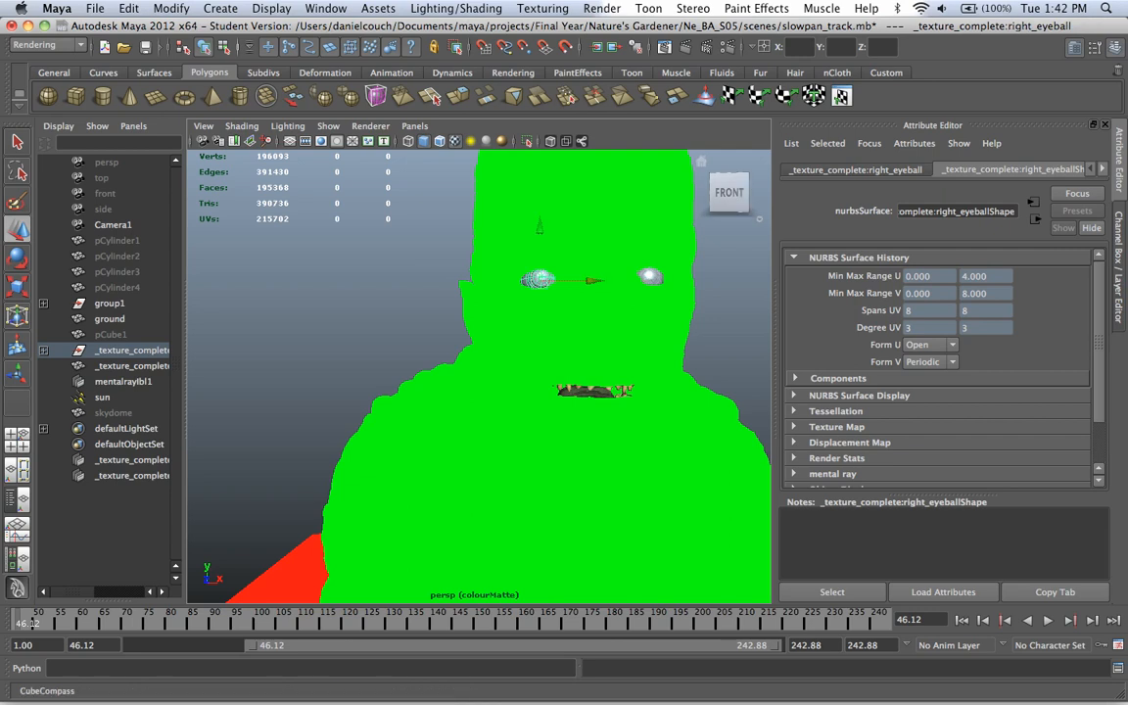
left_click(650, 277, "shift")
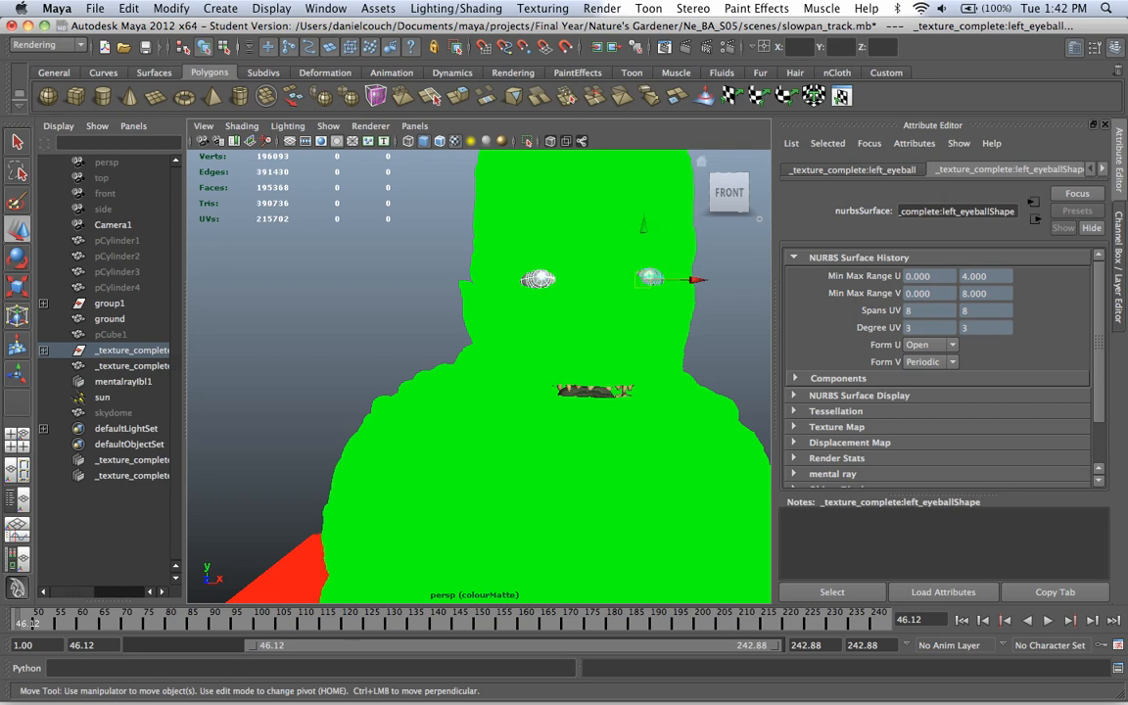
right_click(650, 277)
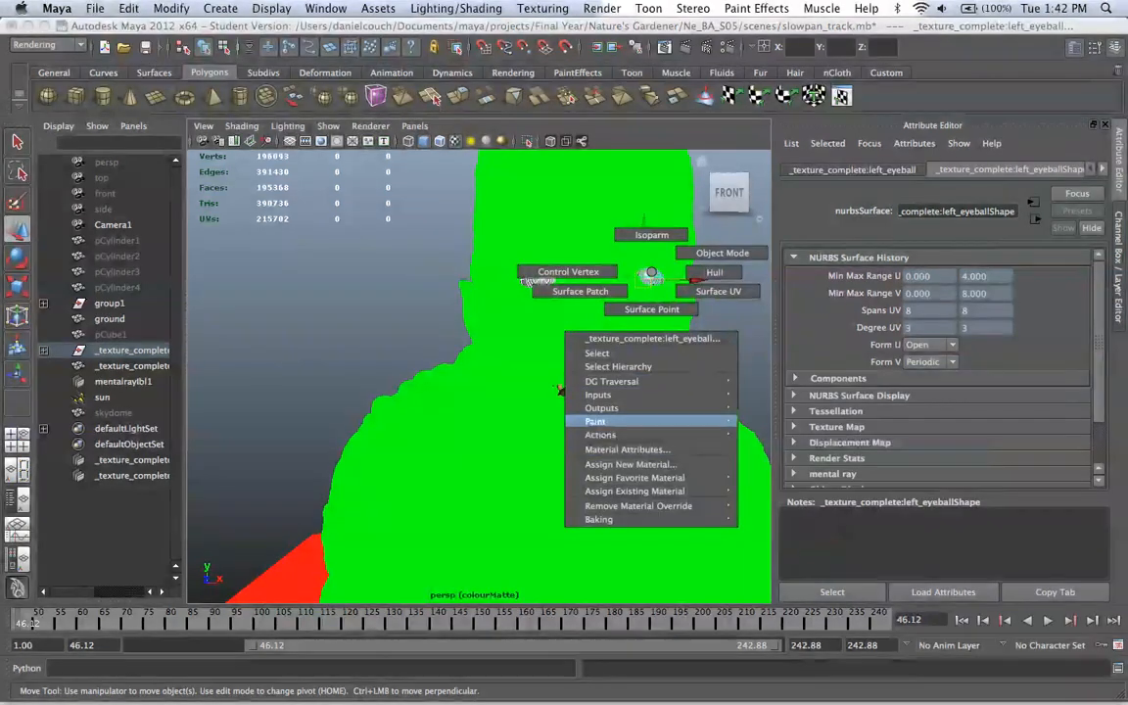
left_click(630, 464)
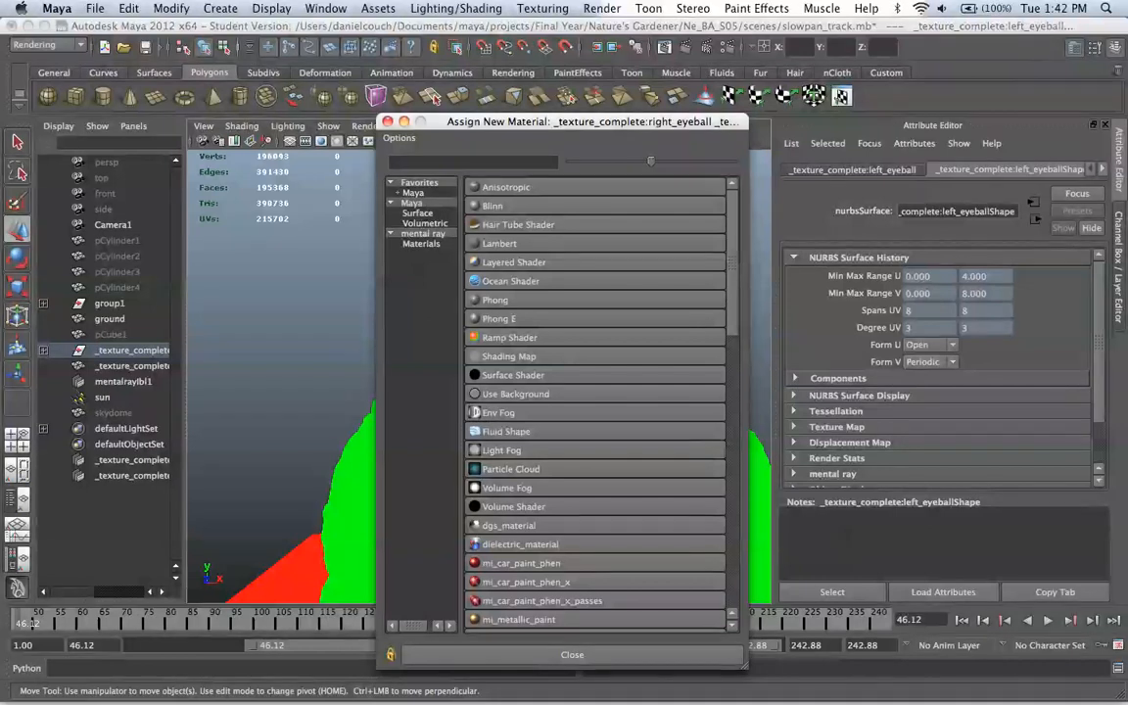
left_click(513, 375)
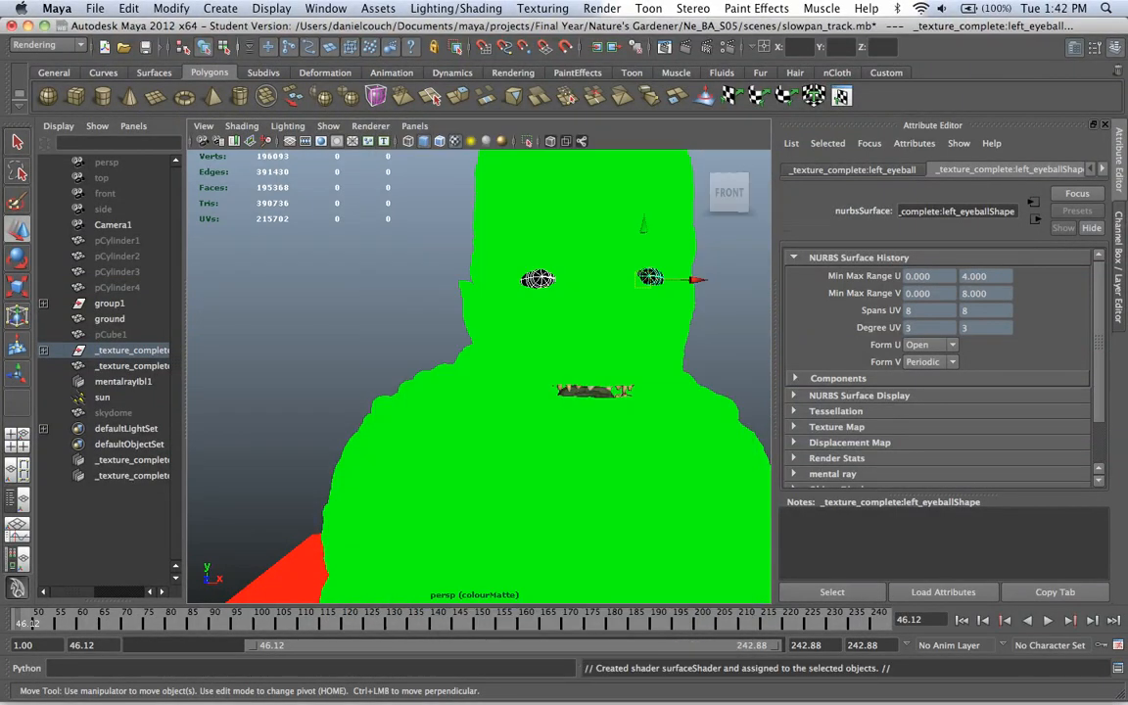
left_click(923, 348)
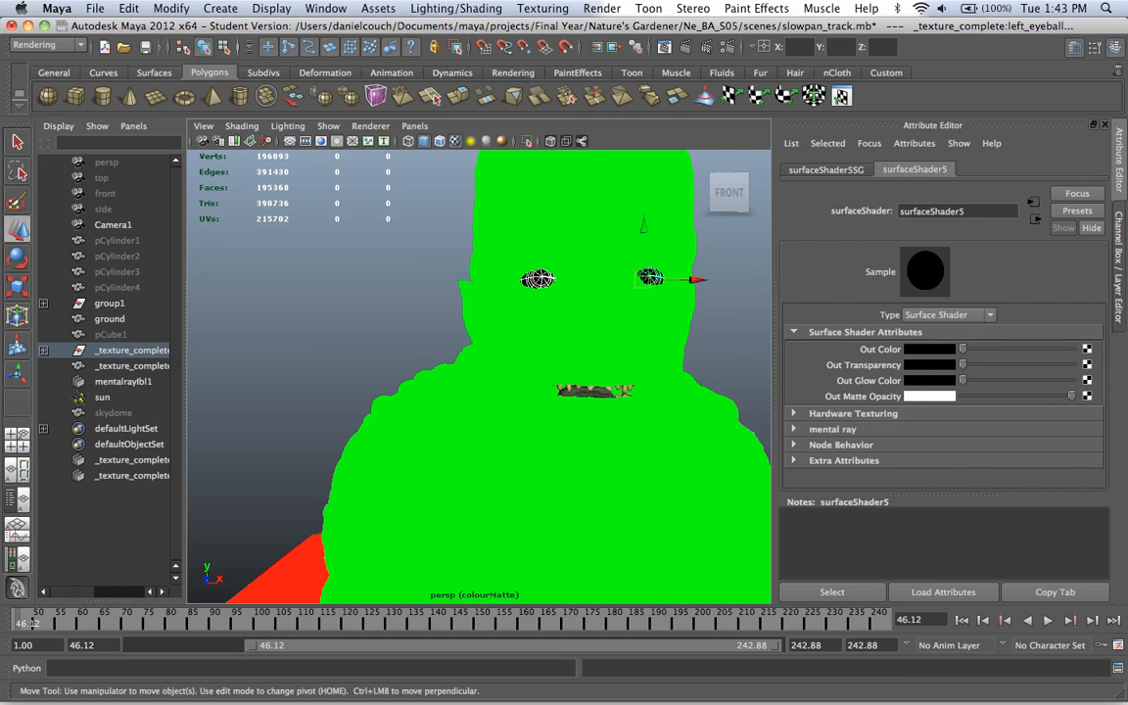
- Assign a new Surface Shader to the creature's upper and lower teeth and set its Out Color to pure blue
left_click(568, 451)
left_click(623, 389)
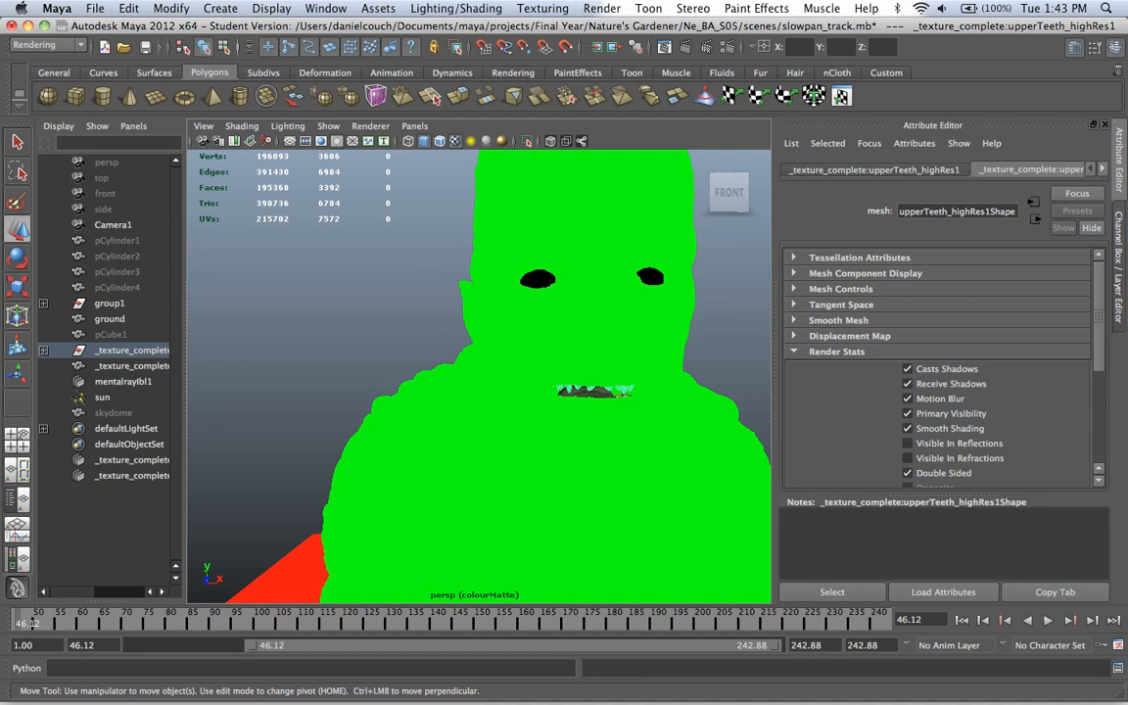
left_click(587, 441)
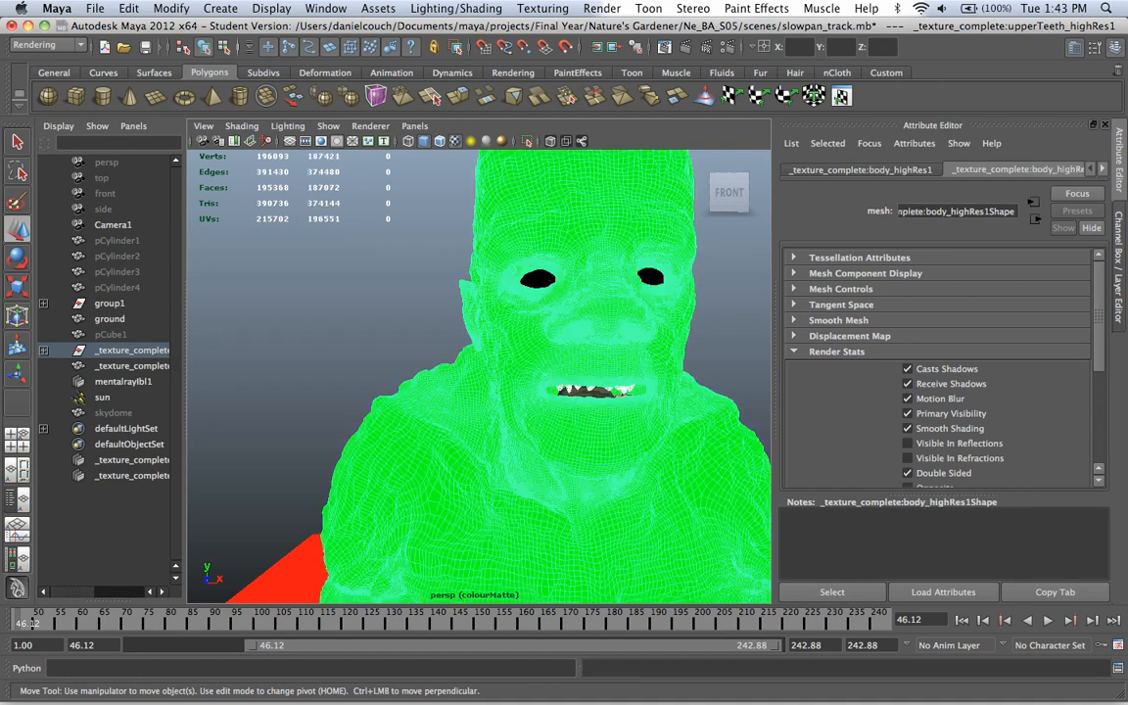
left_click(623, 390)
scroll(623, 389, "up", 10)
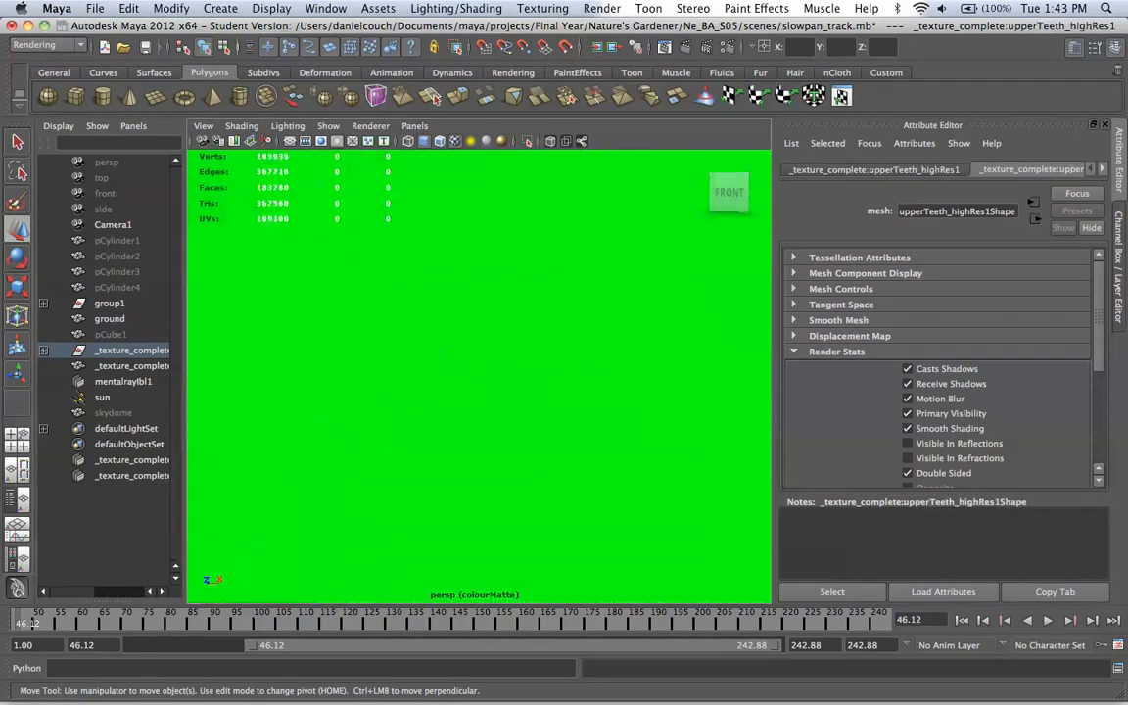
scroll(622, 389, "down", 3)
middle_click_drag(622, 390, 758, 361, "alt")
middle_click_drag(627, 328, 500, 350, "alt")
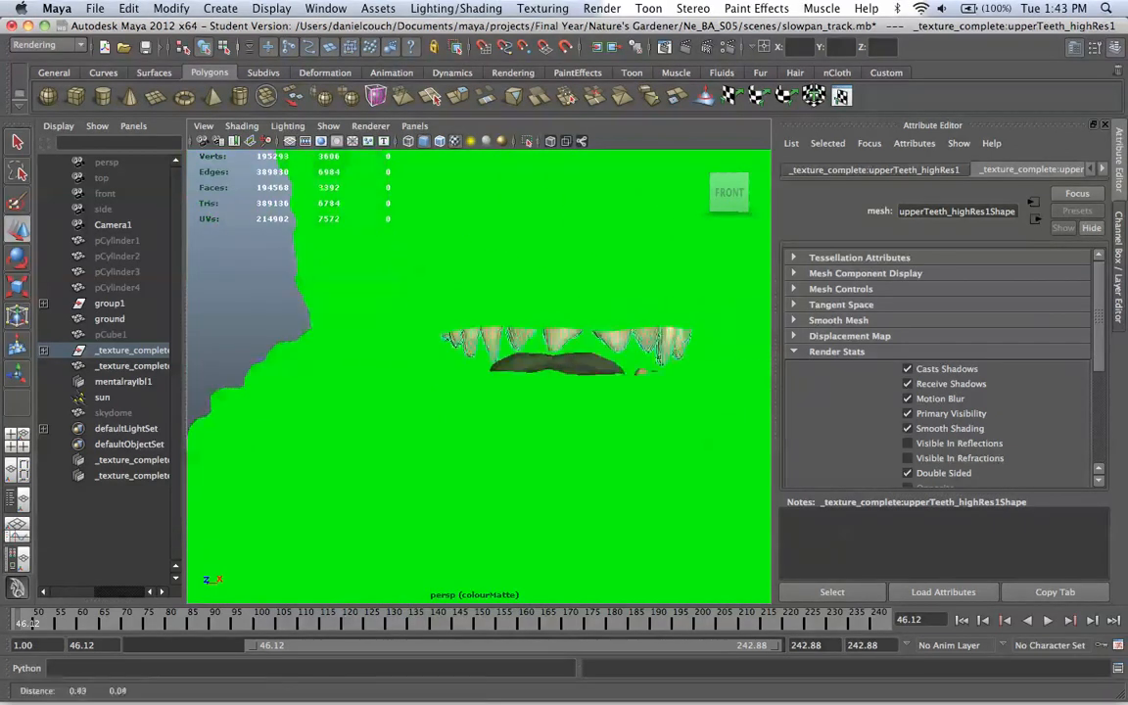
left_click_drag(500, 349, 519, 406, "alt")
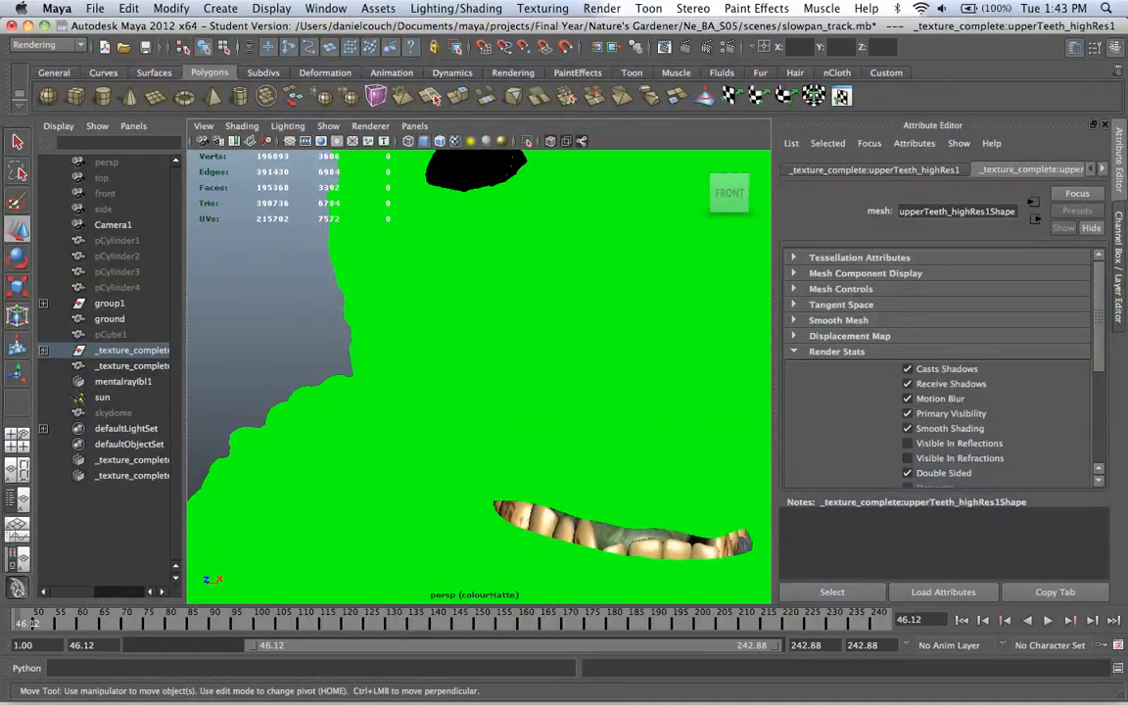
left_click(662, 549, "shift")
left_click_drag(626, 519, 612, 441, "alt")
middle_click_drag(607, 323, 519, 535, "alt")
left_click_drag(519, 392, 558, 465, "alt")
middle_click_drag(558, 465, 543, 453, "alt")
scroll(479, 377, "down", 10)
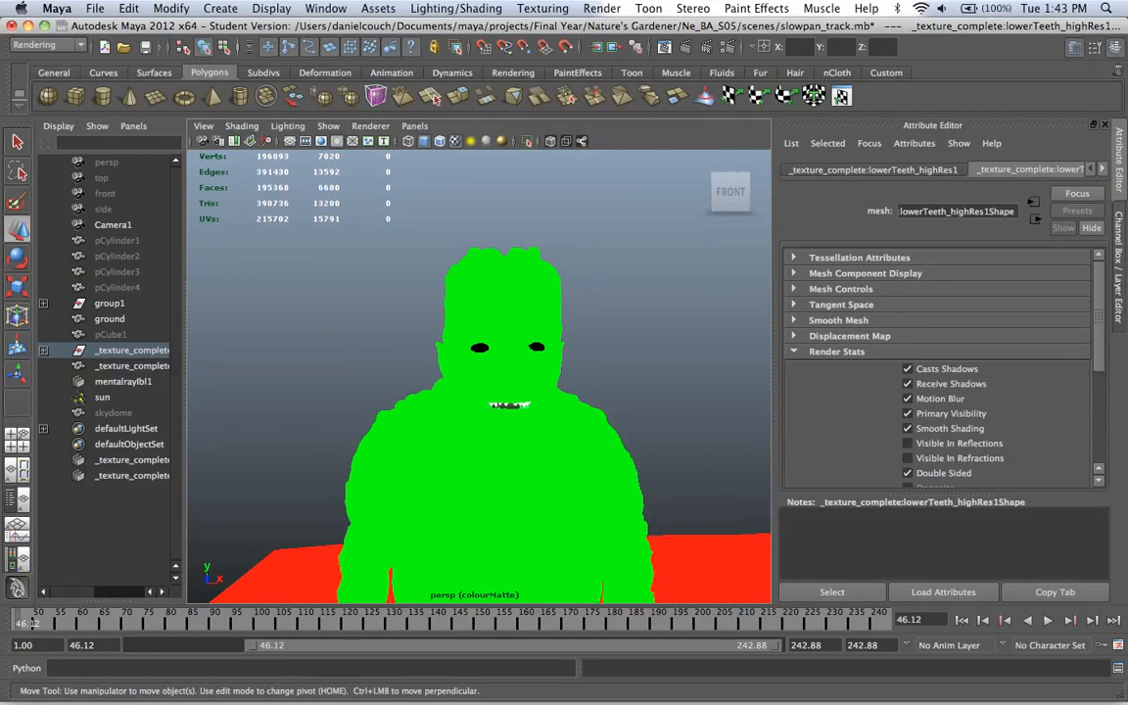
left_click_drag(568, 392, 632, 391, "alt")
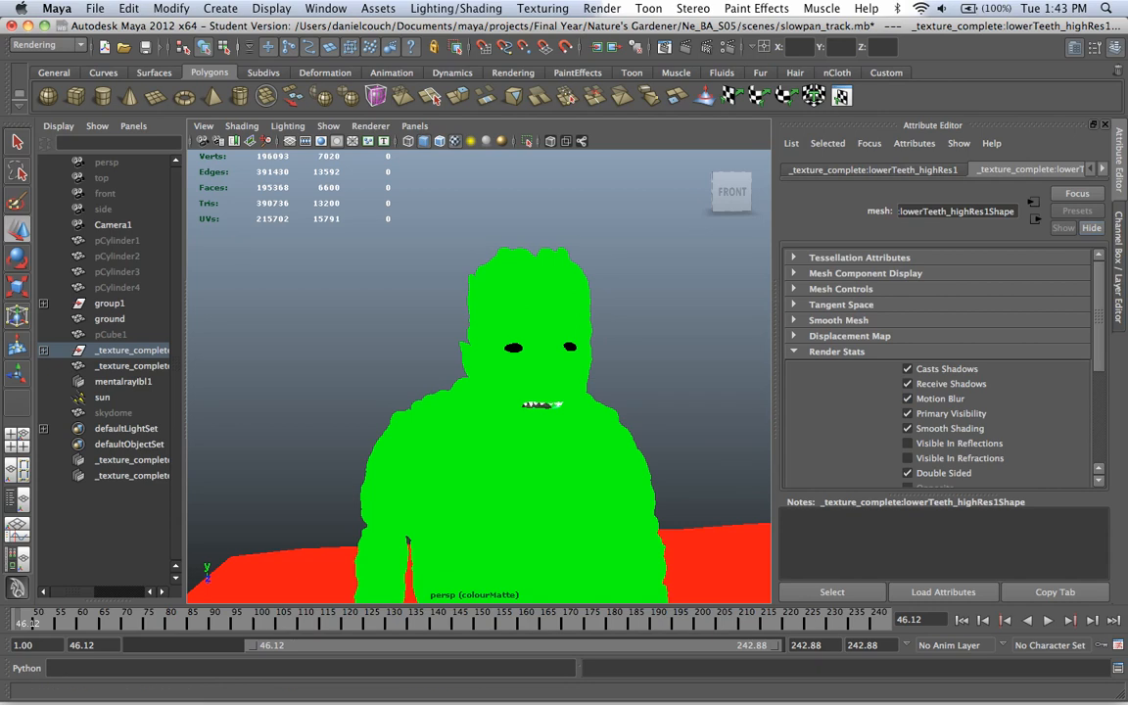
right_click_drag(406, 540, 436, 559)
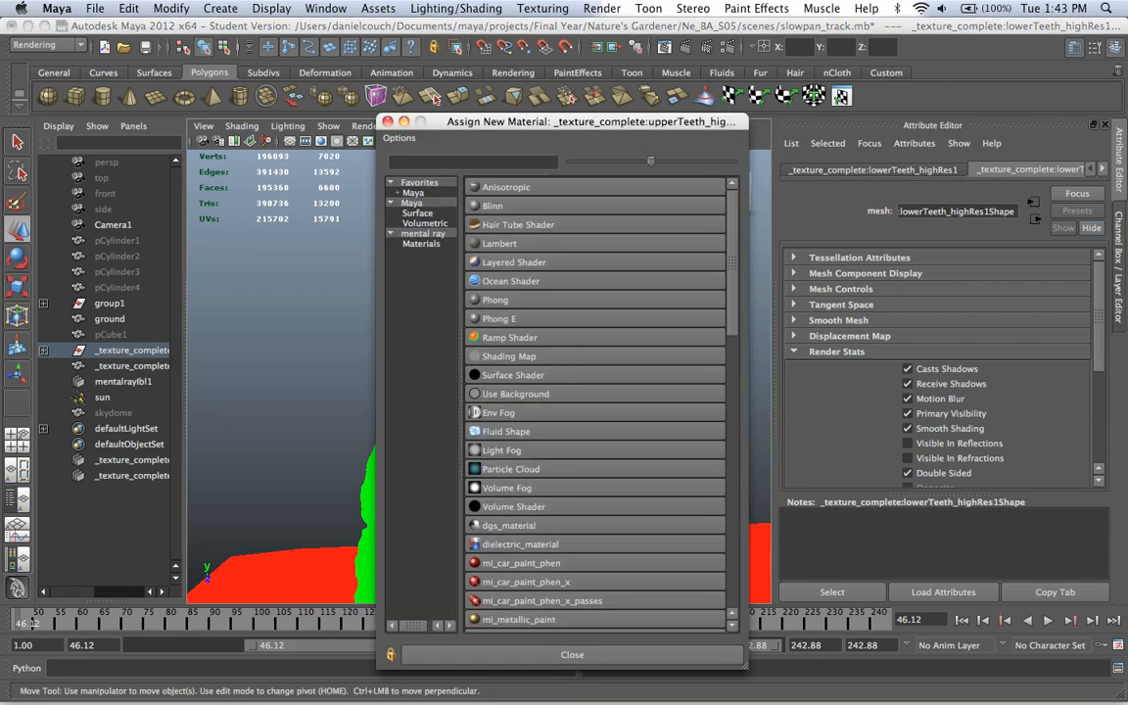
left_click(512, 375)
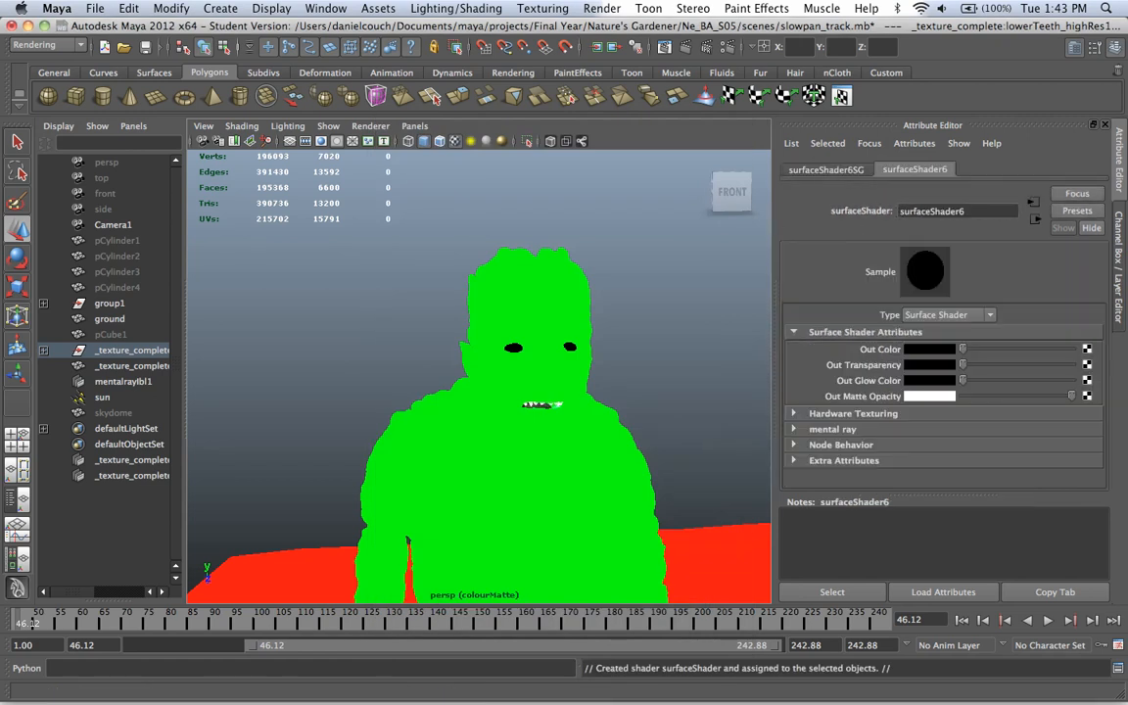
left_click(929, 350)
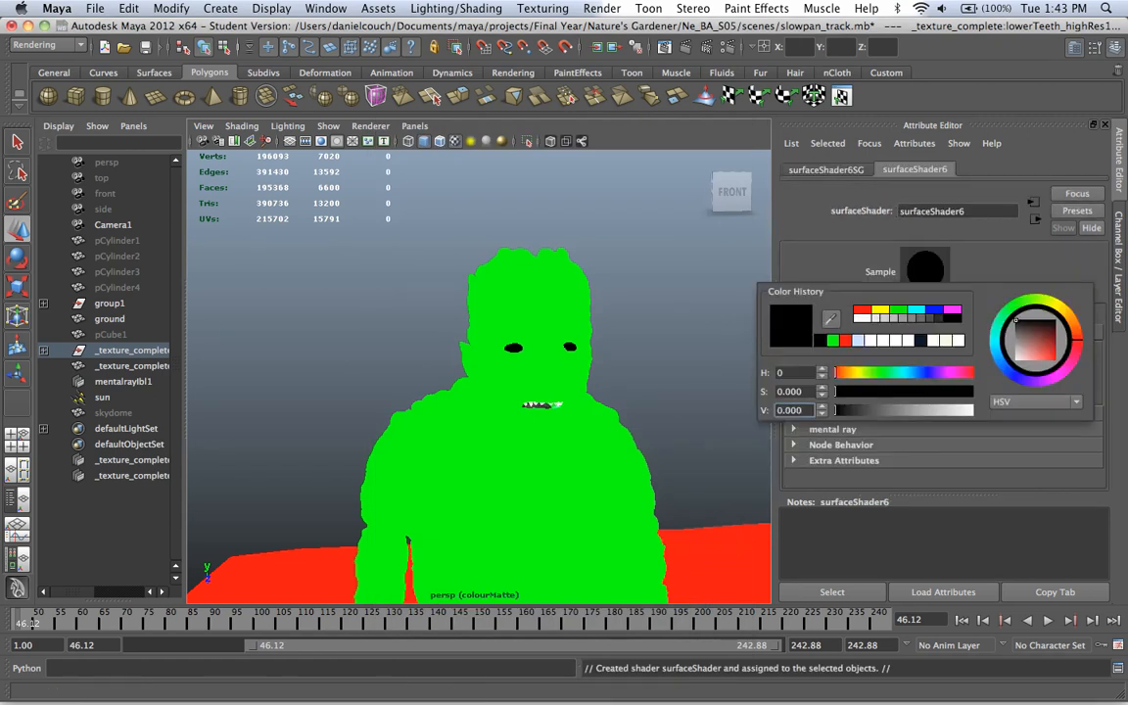
left_click(964, 308)
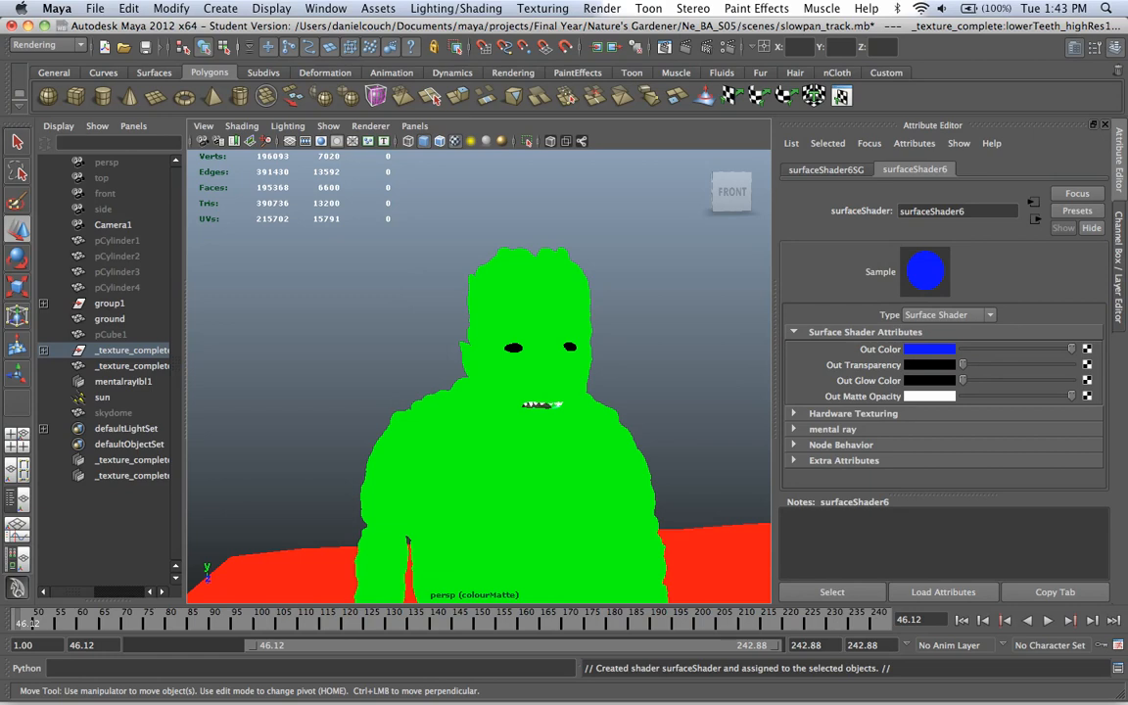
left_click(646, 294)
- Examine the matte colours on the creature's body, eyes, teeth and the ground from several distances and angles
scroll(479, 376, "down", 10)
mouse_move(479, 376)
left_mouse_down("alt")
mouse_move(490, 370)
mouse_move(544, 416)
mouse_move(353, 485)
mouse_move(382, 260)
mouse_move(597, 348)
mouse_move(483, 322)
mouse_move(553, 377)
mouse_move(397, 445)
mouse_move(433, 362)
mouse_move(474, 387)
left_mouse_up("alt")
scroll(432, 362, "up", 10)
middle_click_drag(474, 387, 459, 466, "alt")
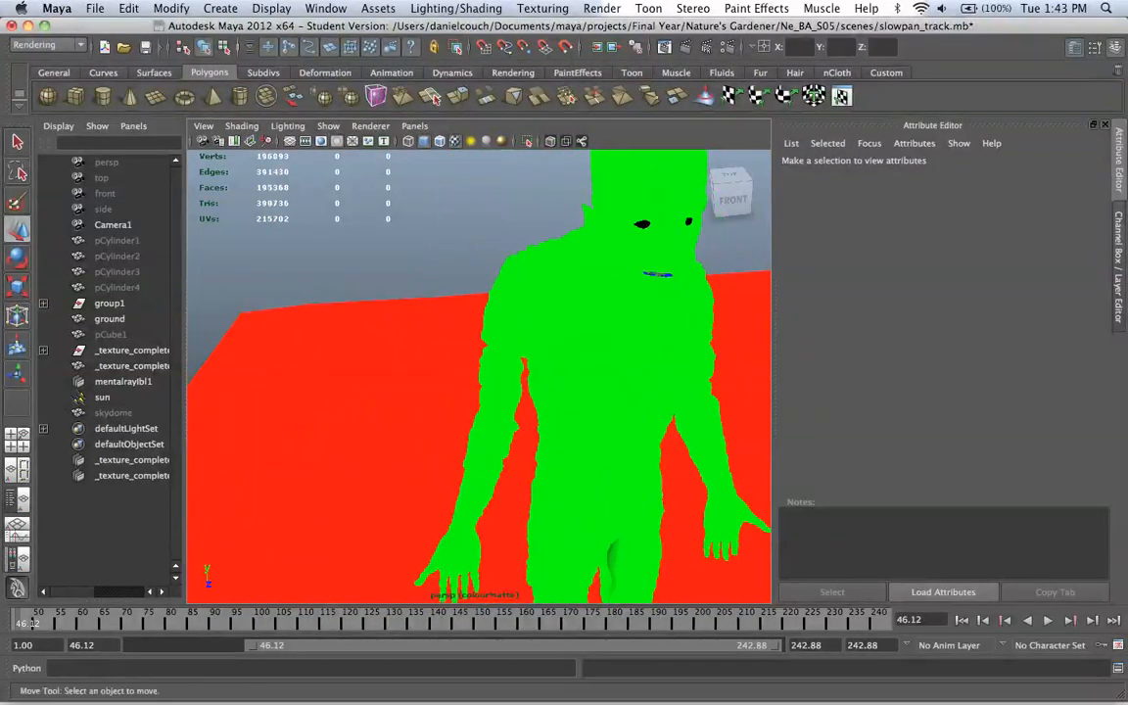
left_click_drag(458, 466, 467, 434, "alt")
scroll(370, 474, "down", 10)
scroll(467, 434, "up", 10)
middle_click_drag(467, 433, 381, 384, "alt")
scroll(382, 384, "down", 10)
- Create a layer override for Final Gathering on the colourMatte render layer and turn Final Gathering off
left_click(1118, 267)
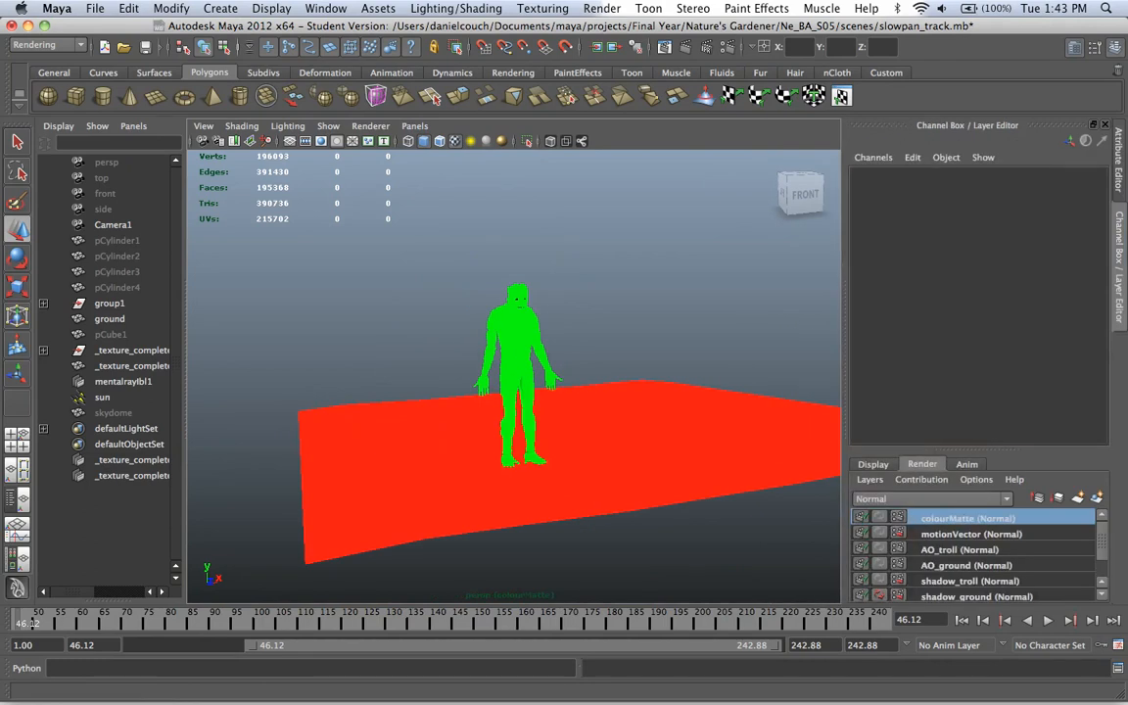
scroll(974, 555, "down", 2)
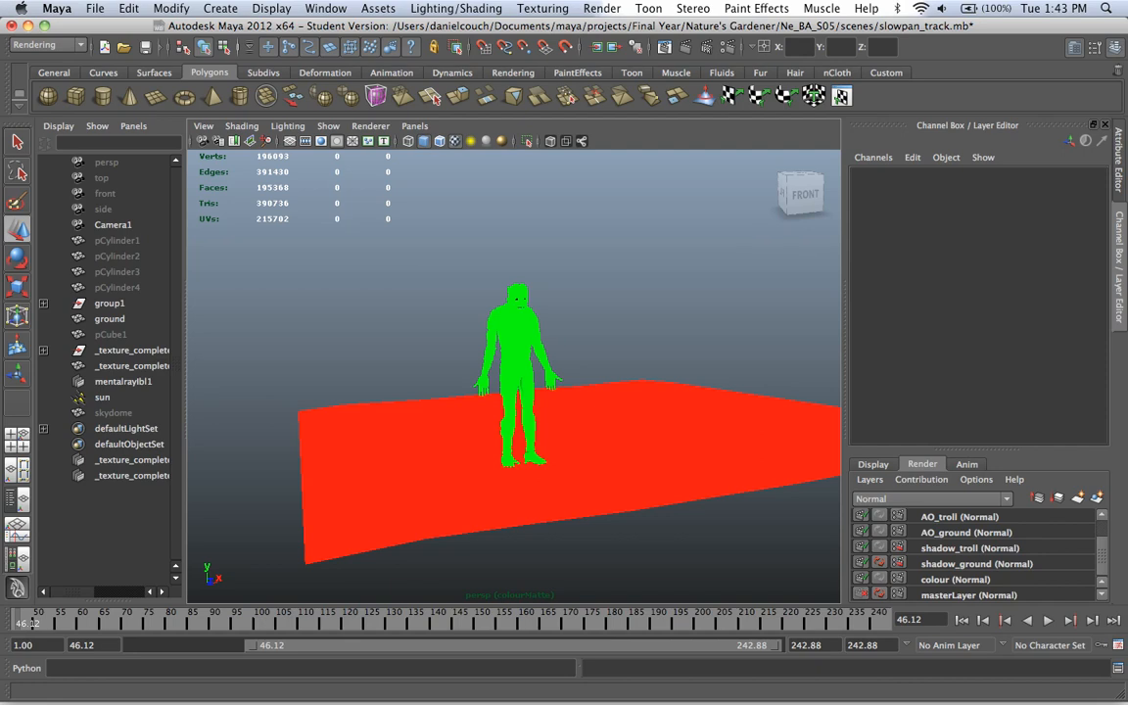
scroll(974, 556, "up", 2)
scroll(975, 555, "down", 2)
left_click(655, 46)
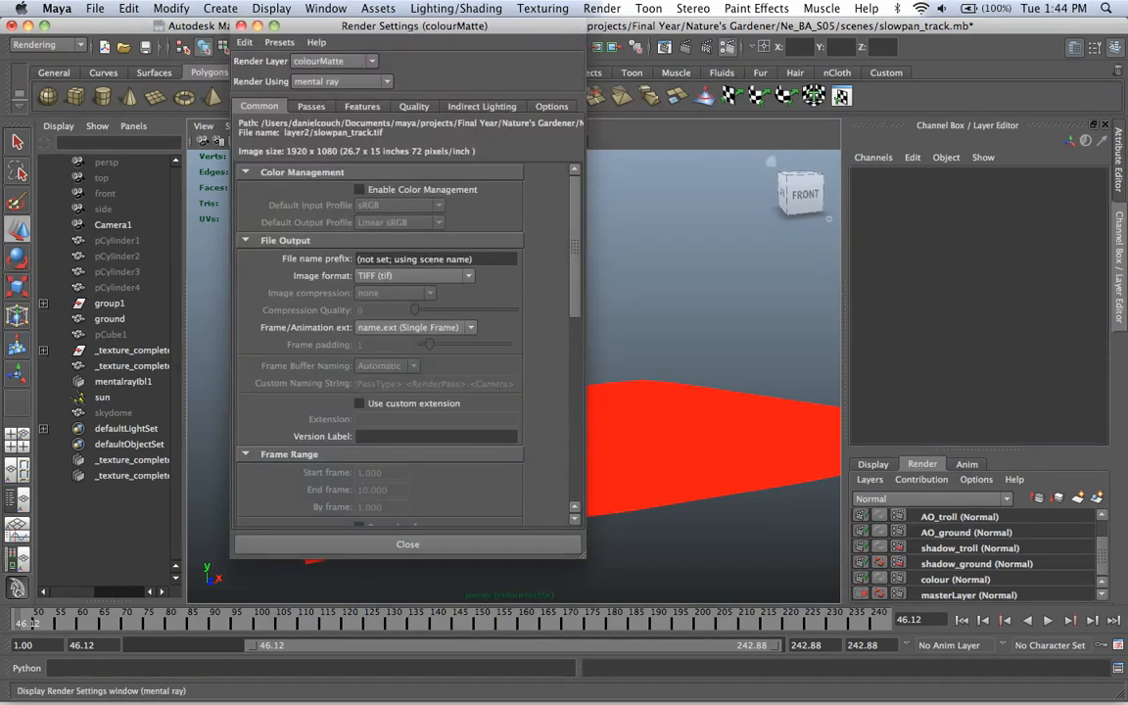
left_click(482, 106)
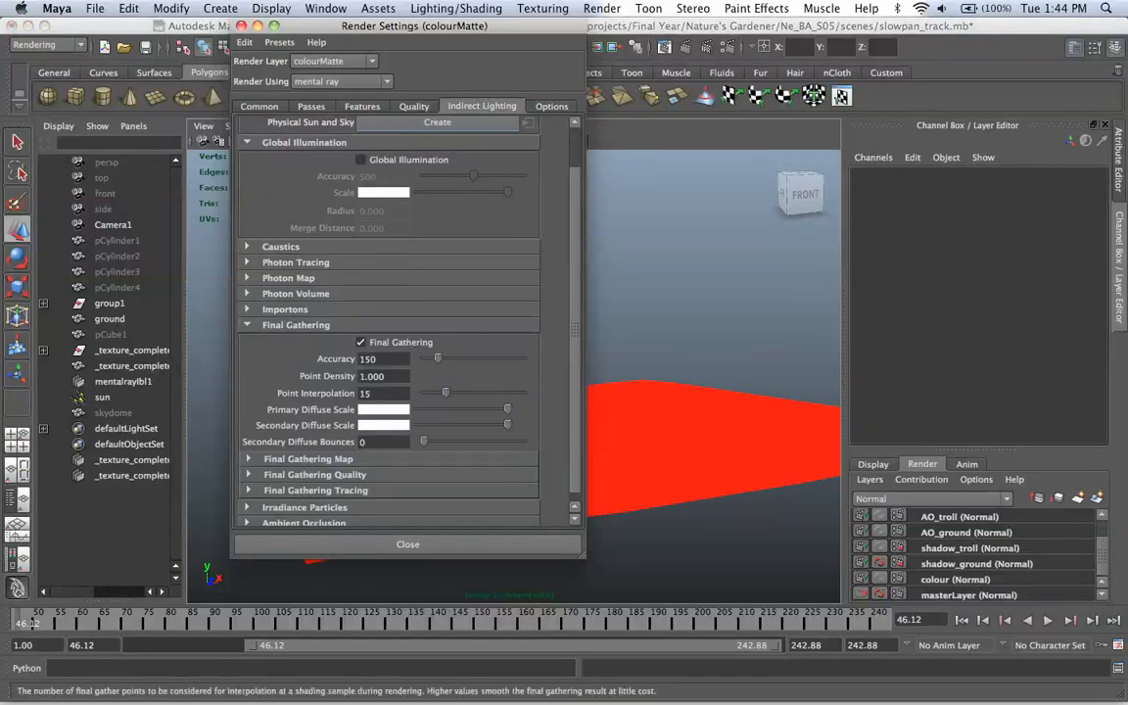
right_click(436, 343)
left_click(472, 367)
left_click(360, 341)
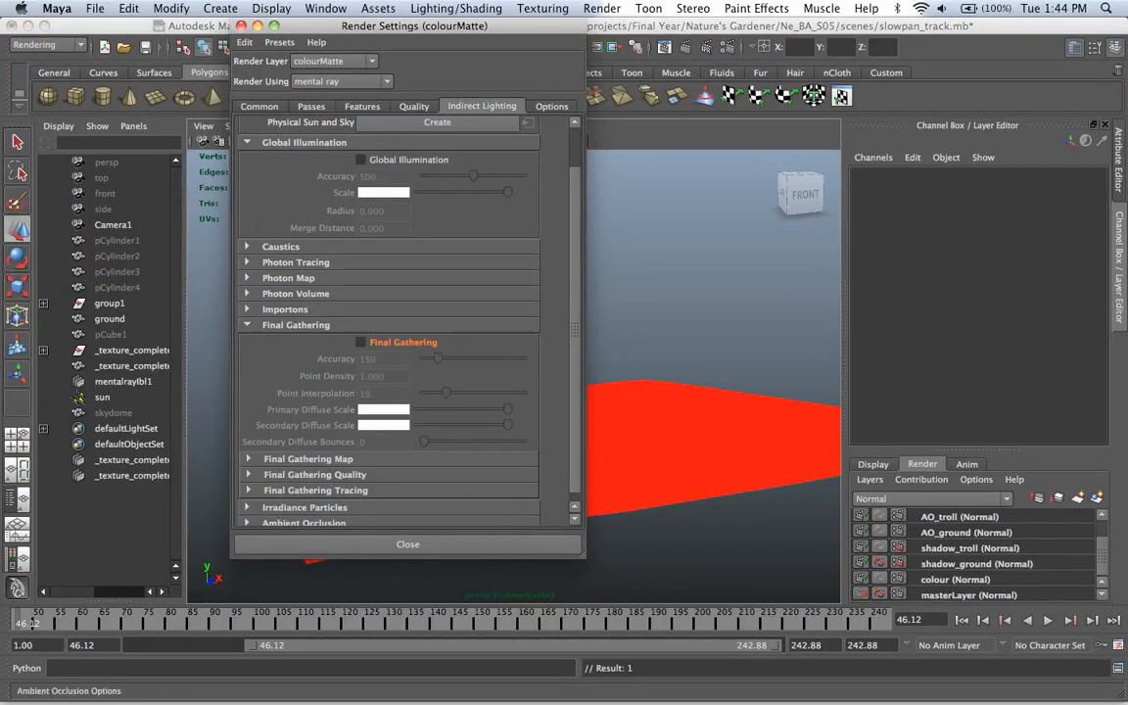
left_click(407, 544)
- Switch to the masterLayer render layer and check its Final Gathering setting in the render settings
left_click(968, 595)
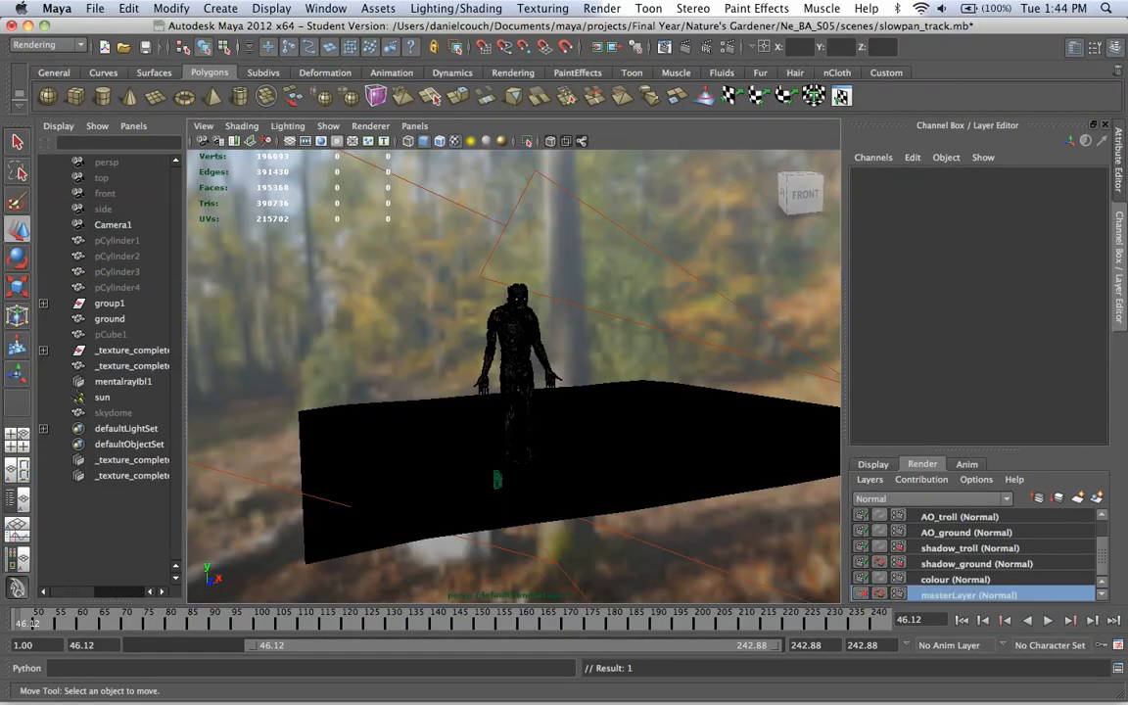
left_click(724, 47)
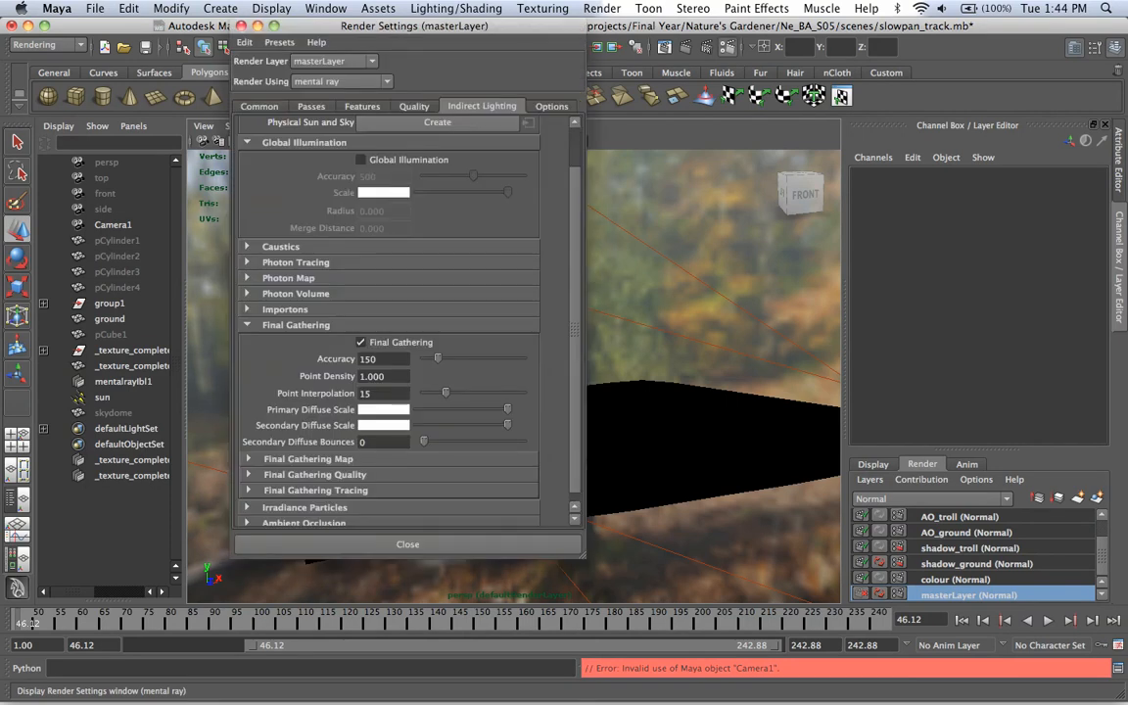
left_click(241, 27)
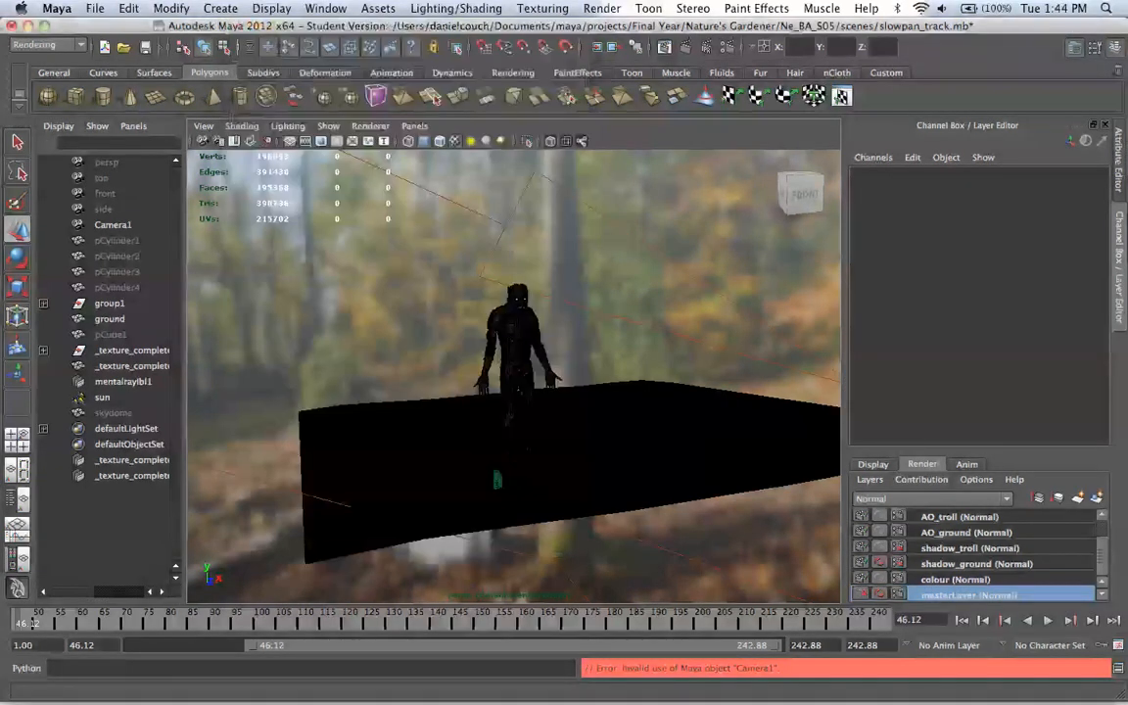
- Look through Camera1, select it, and set the Display Mode of its footage image plane to None
left_click(414, 125)
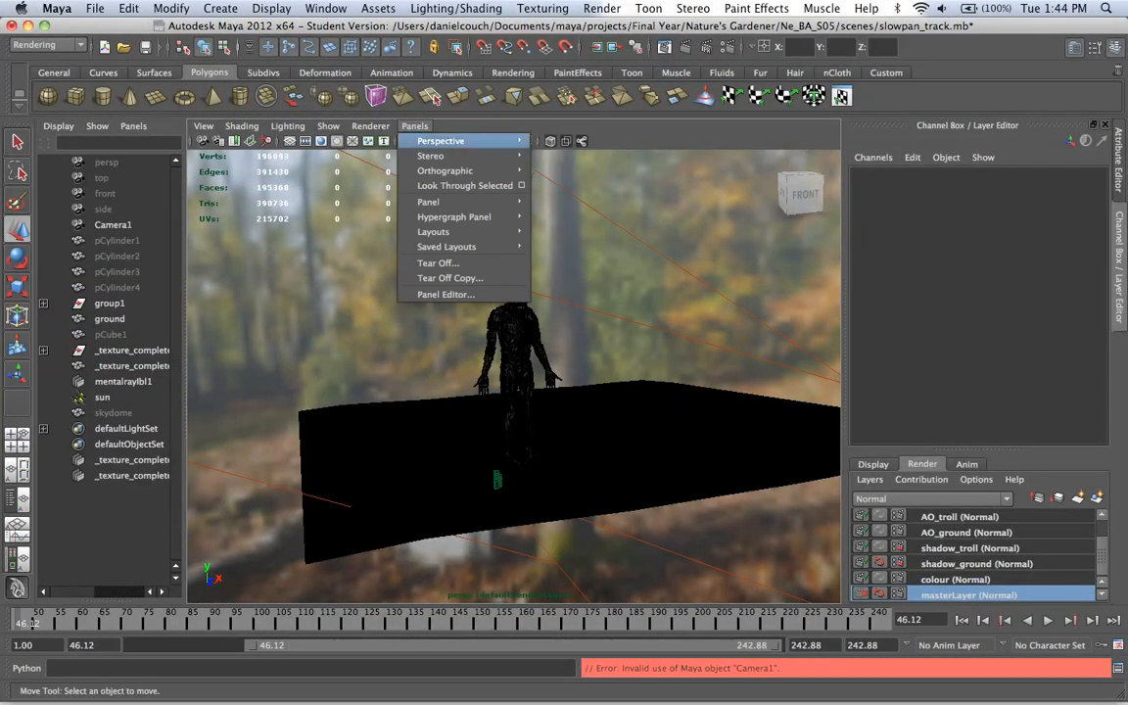
left_click(414, 126)
left_click(203, 141)
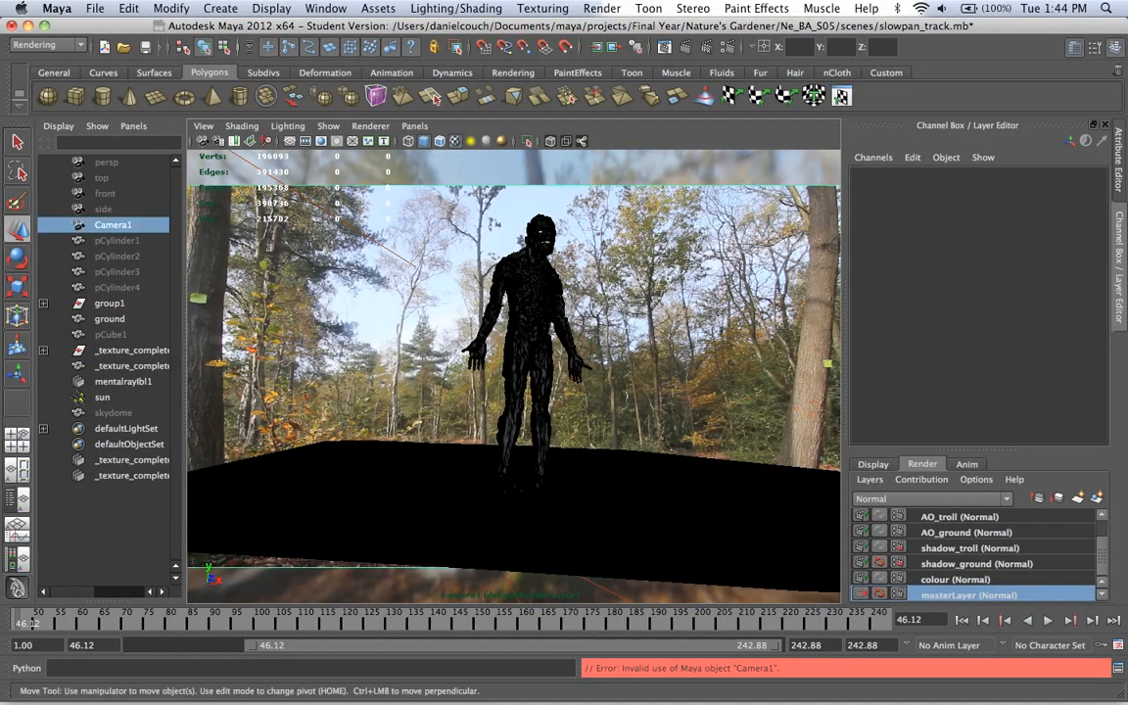
key("ctrl+a")
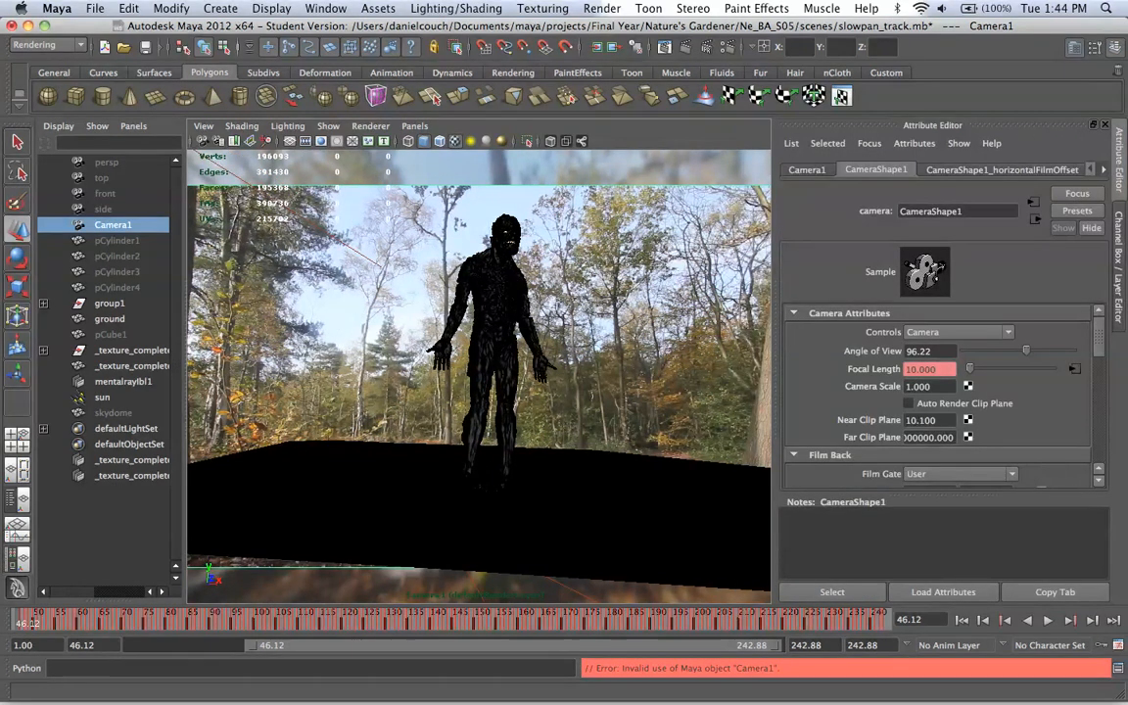
left_click(1048, 170)
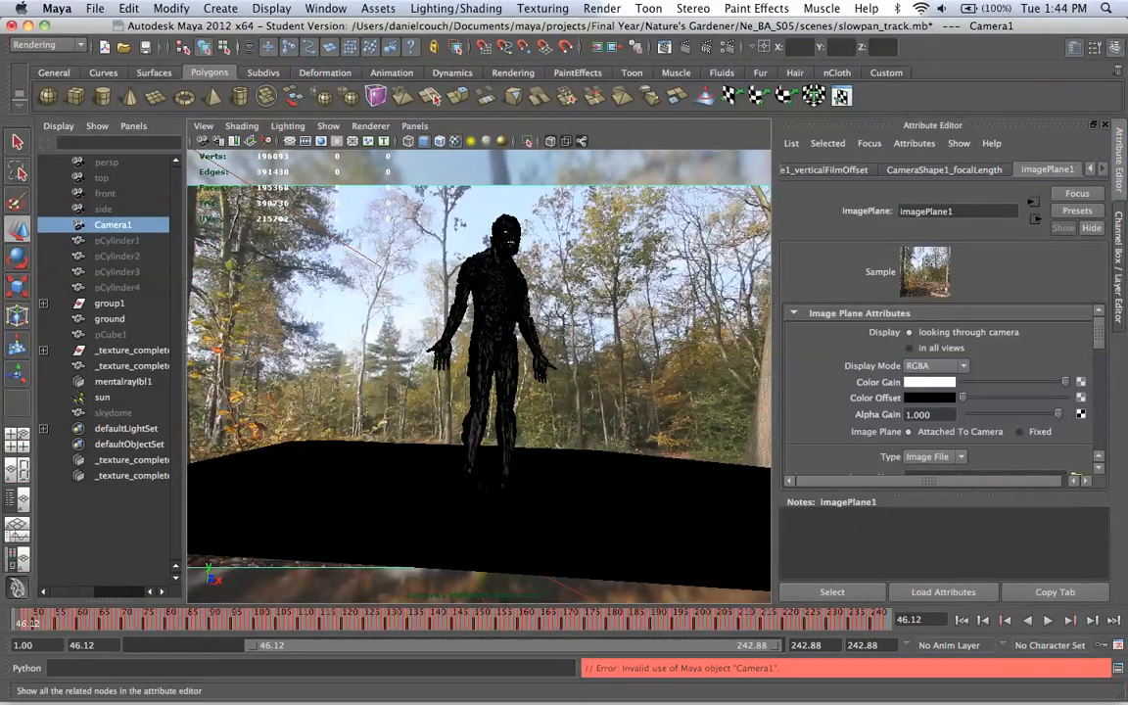
left_click(935, 365)
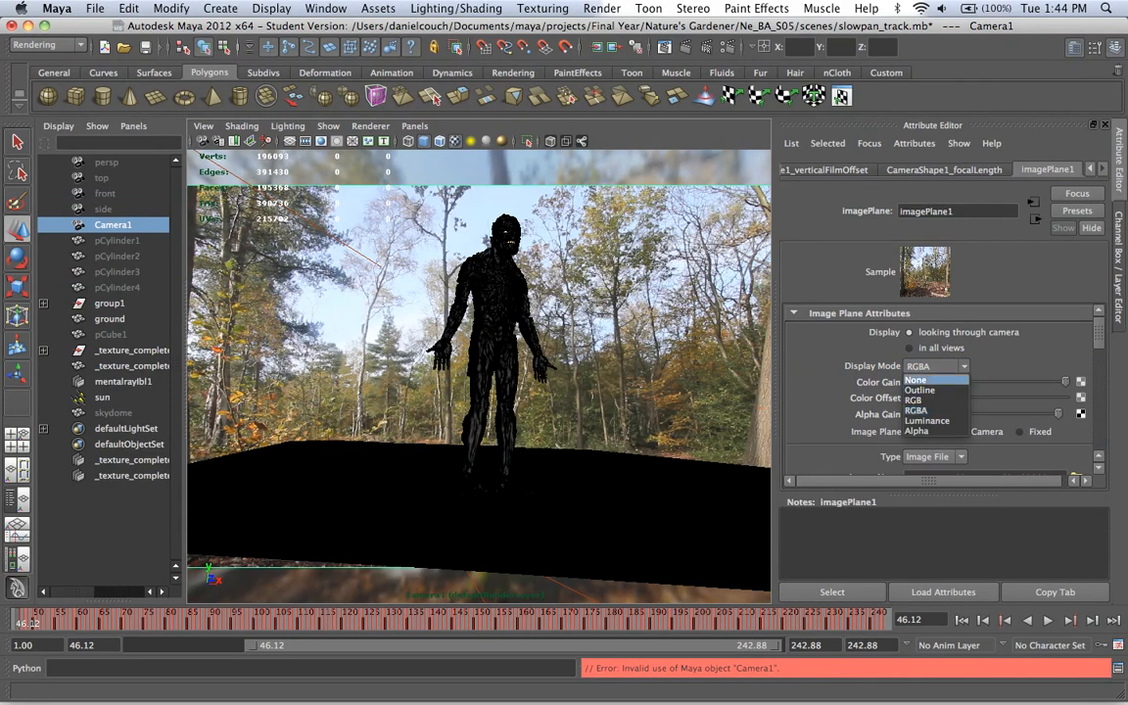
left_click(930, 329)
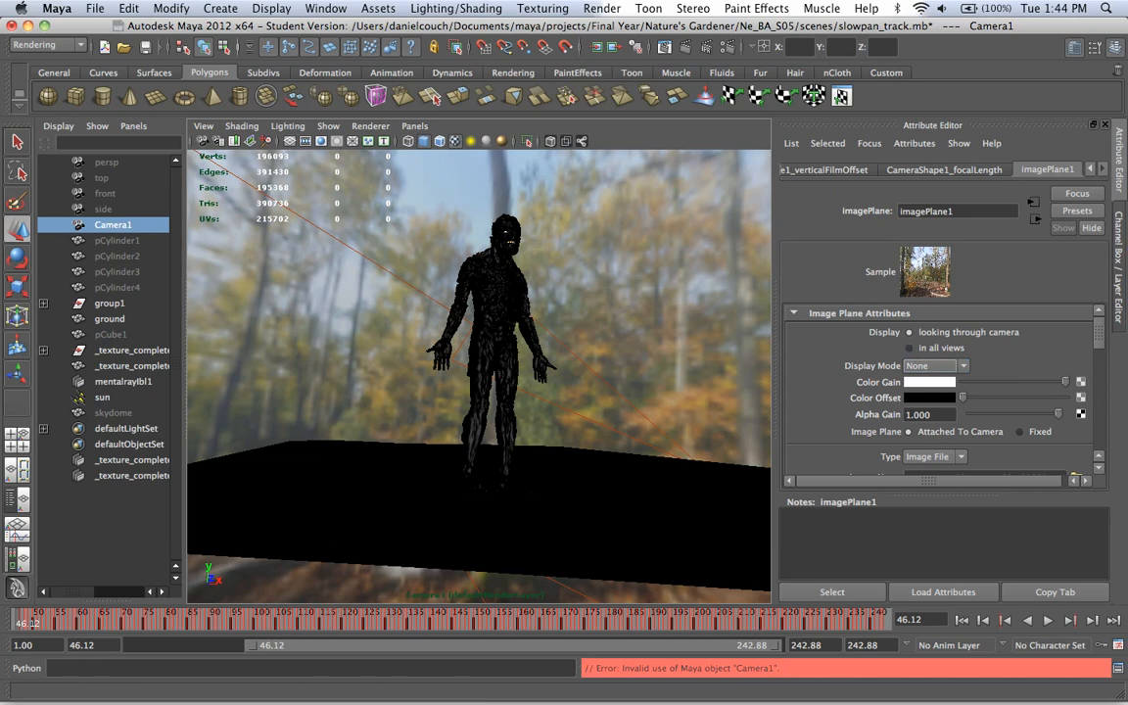
- Examine the visibility options in the Render Stats and the Light Emission settings of the mentalrayIbl1 image-based lighting node
left_click(123, 382)
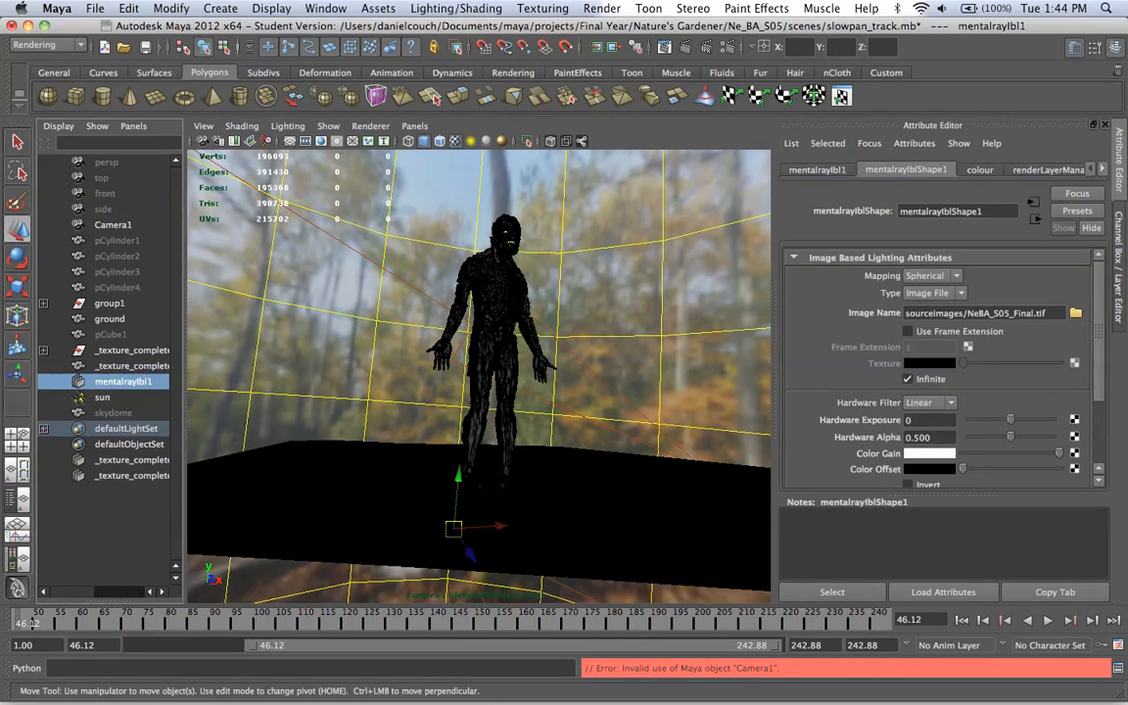
scroll(940, 372, "down", 3)
left_click(836, 415)
scroll(881, 415, "down", 5)
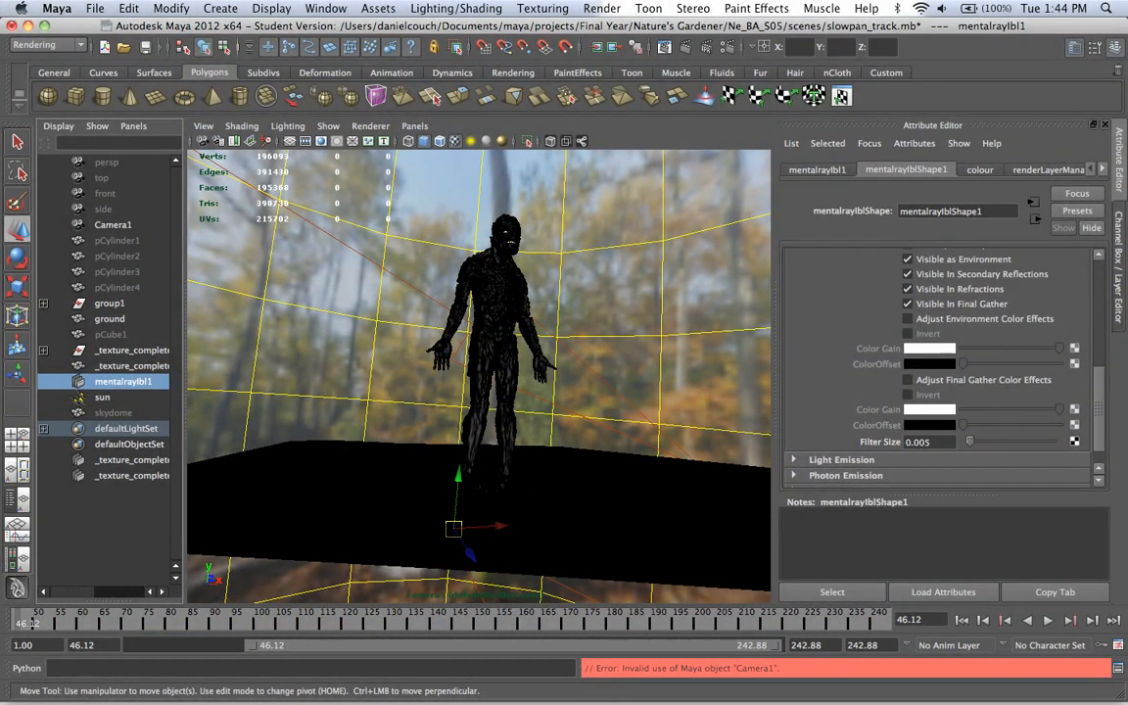
scroll(940, 372, "up", 4)
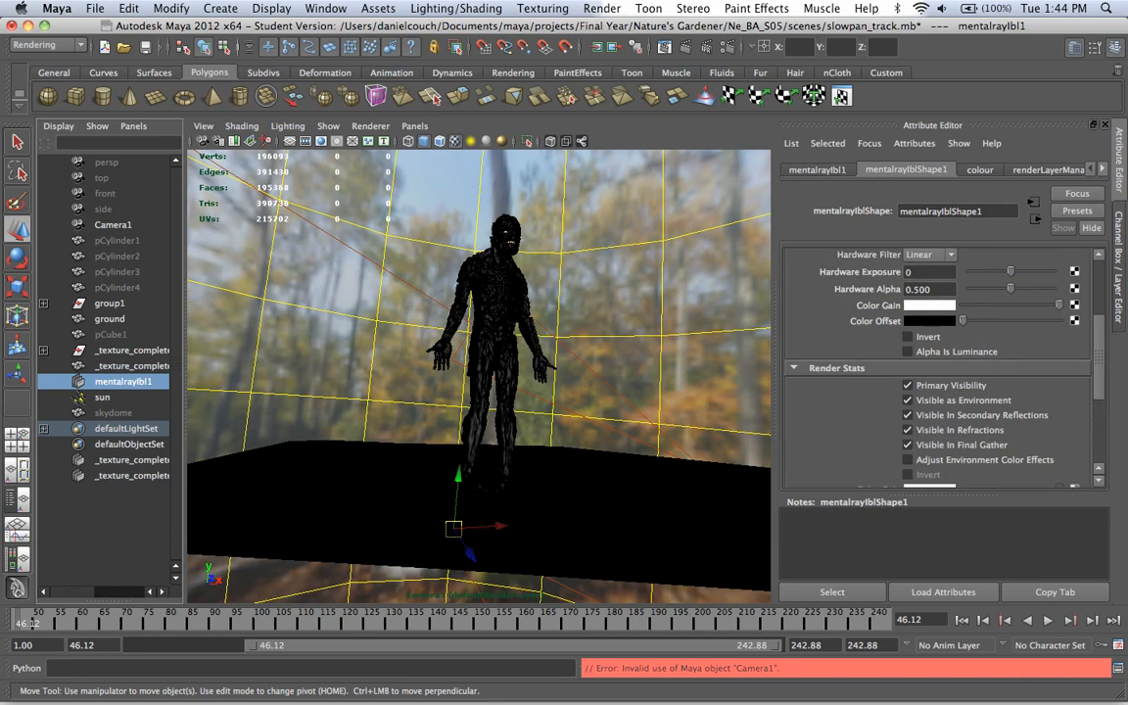
left_click(836, 368)
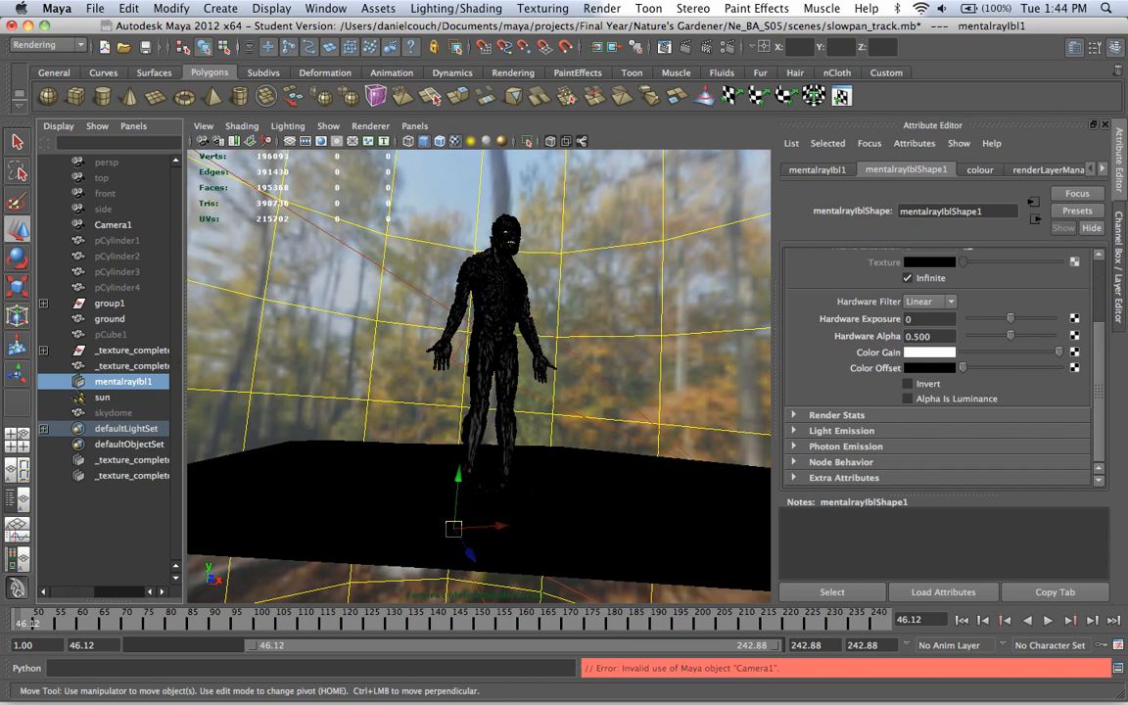
left_click(832, 414)
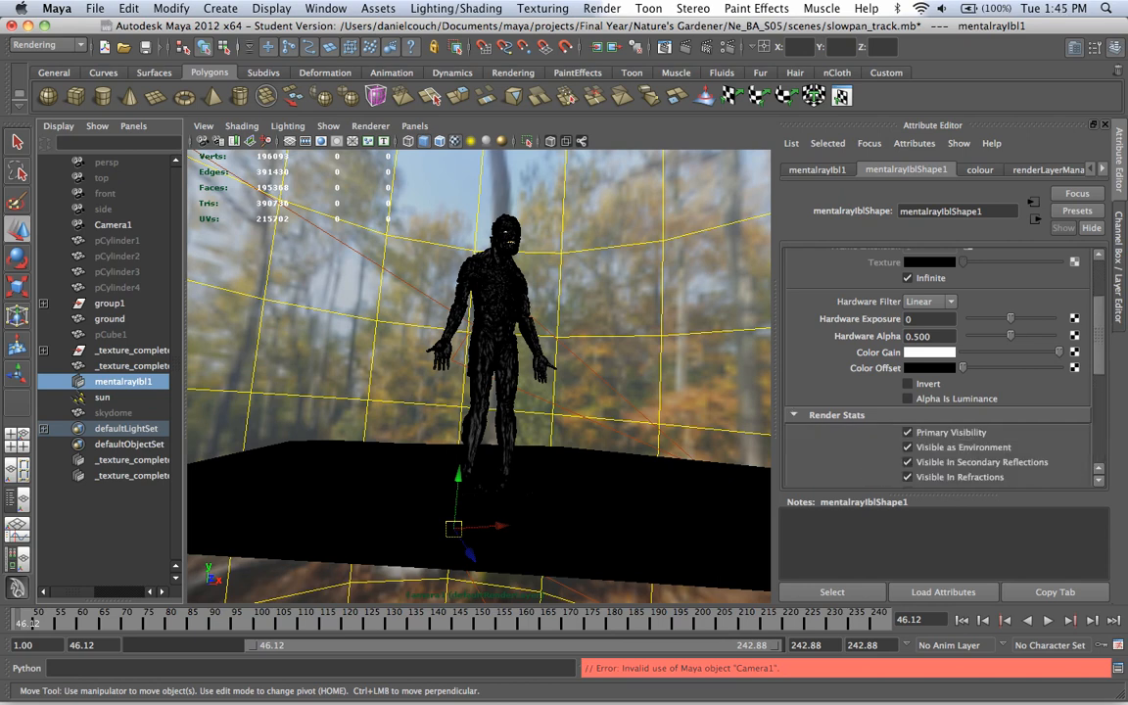
left_click(908, 431)
left_click(835, 415)
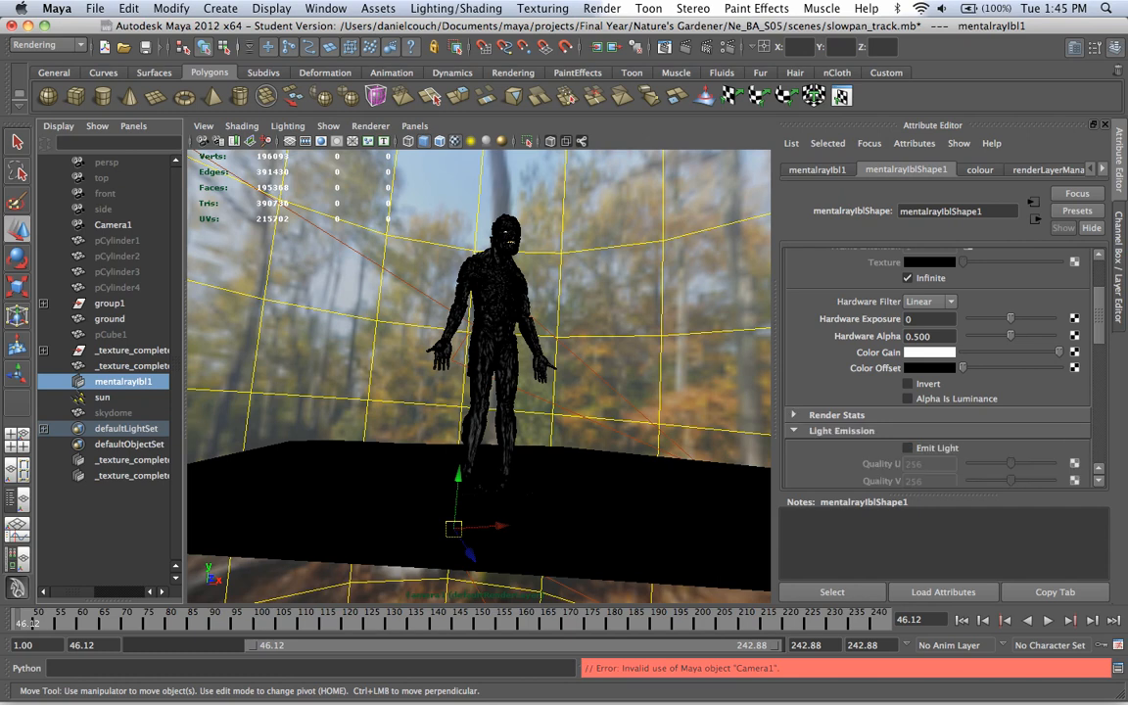
left_click(839, 431)
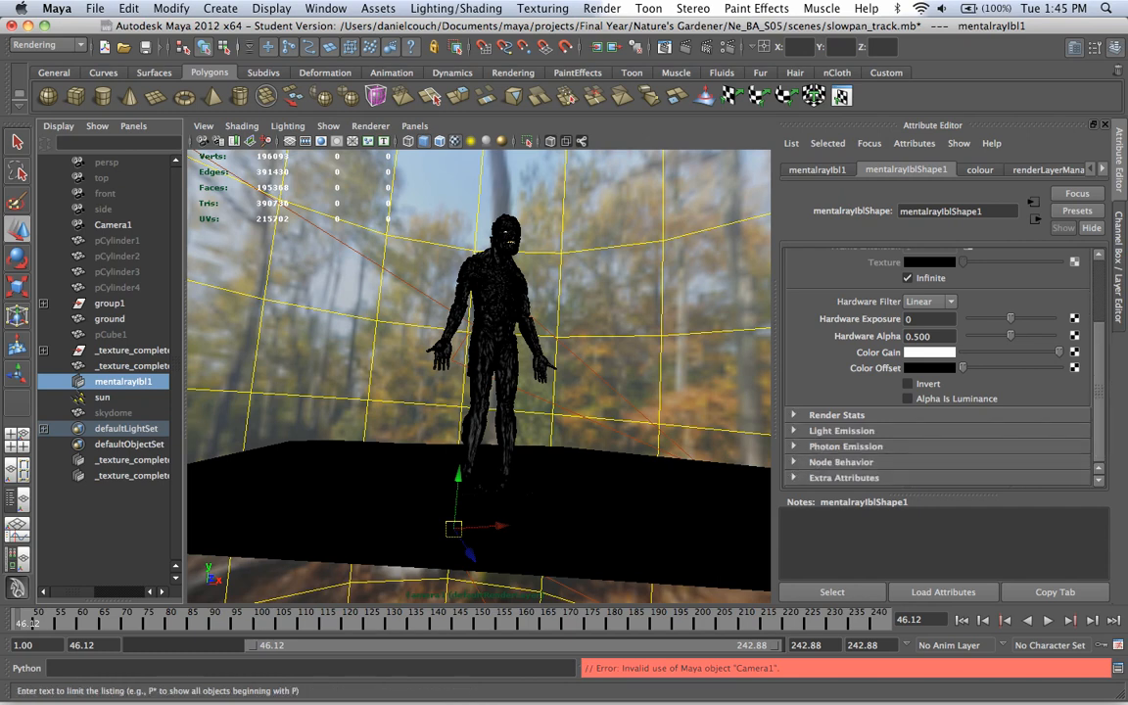
- Save the scene in the project's scenes folder under the new name near_bushy_area_render_layers_tutorial, as Maya Binary
left_click(95, 8)
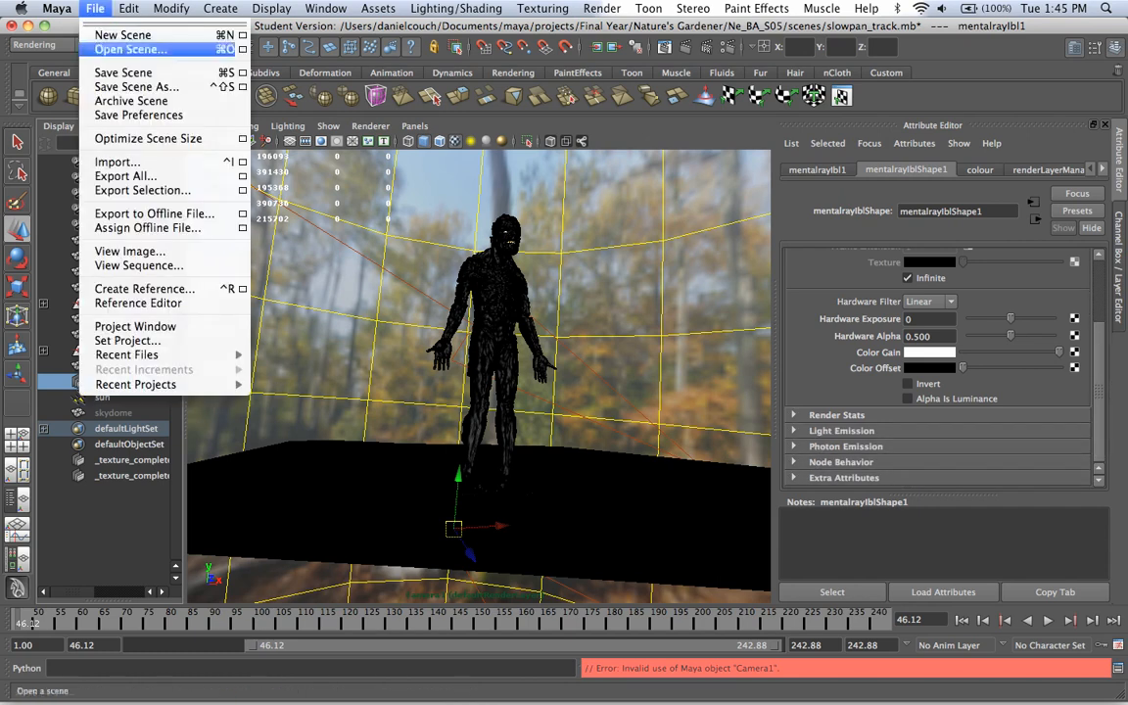
left_click(118, 93)
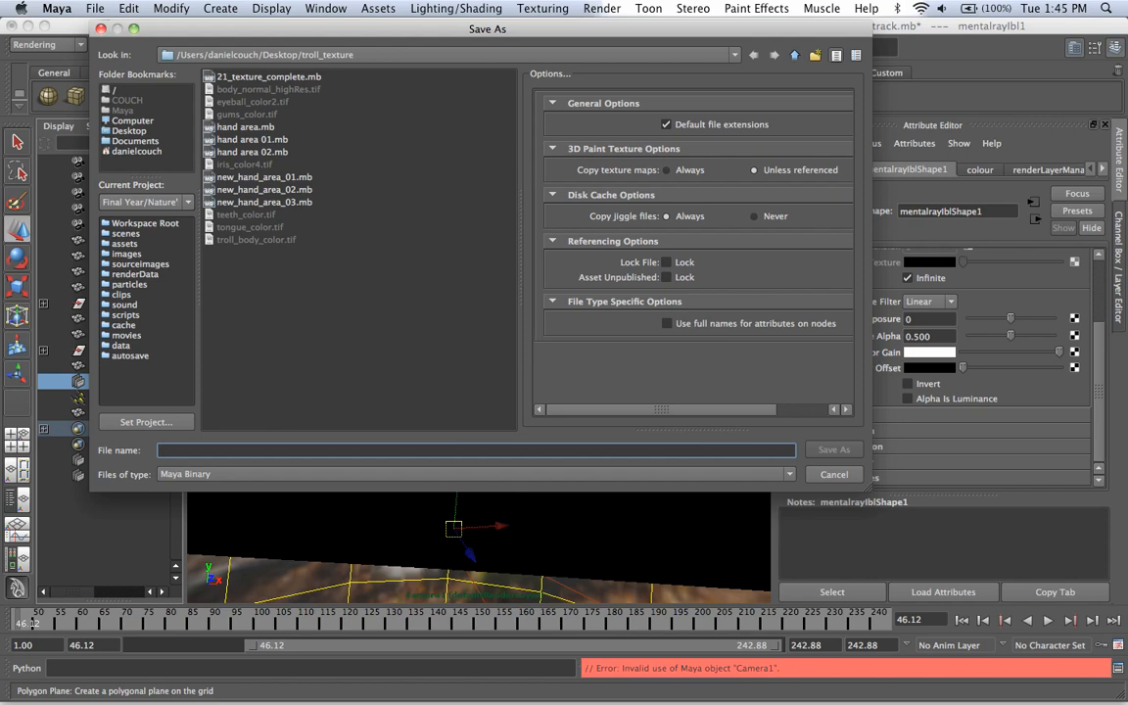
left_click(125, 234)
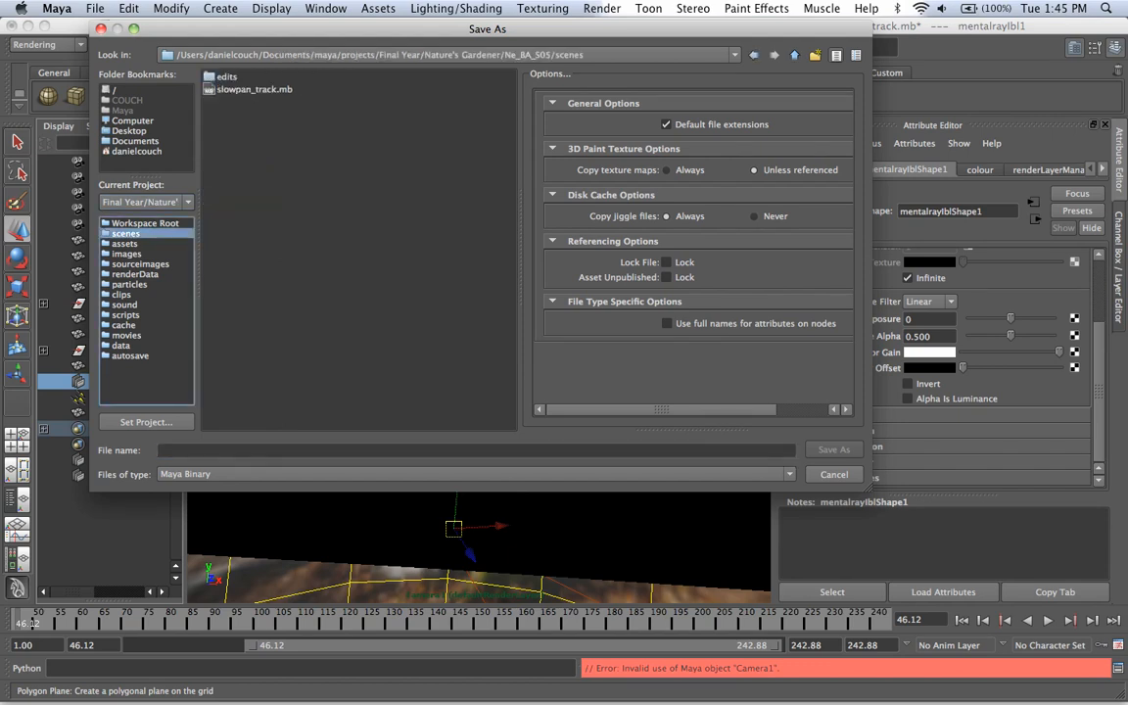
left_click(216, 451)
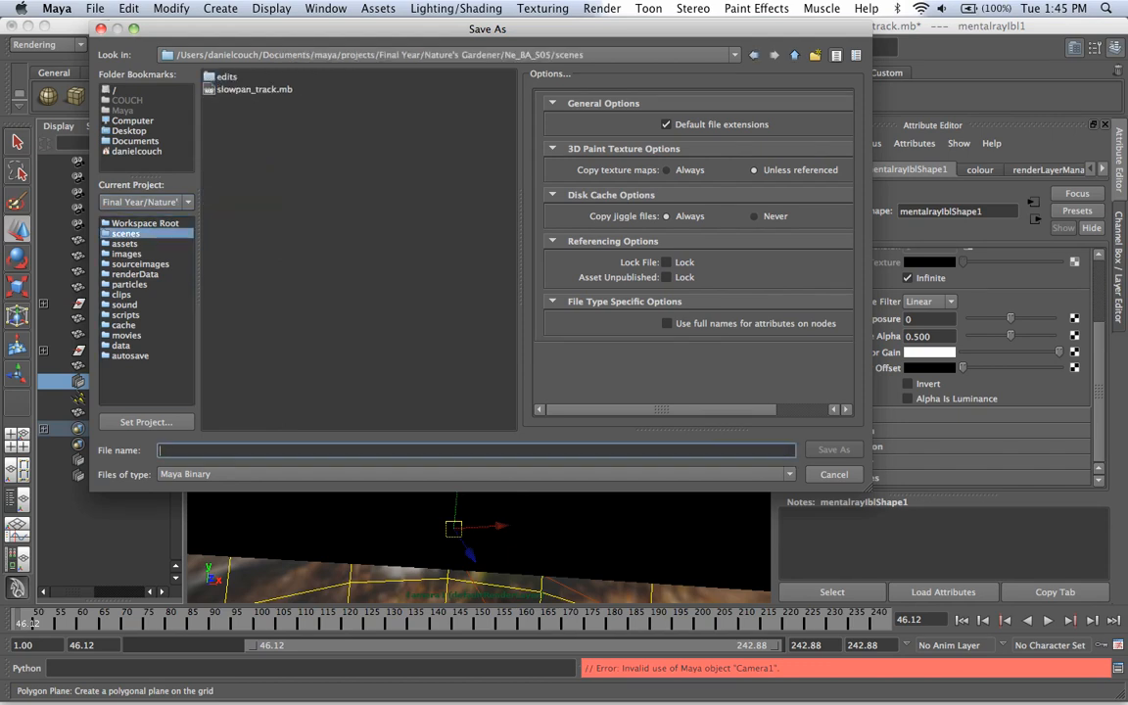
type("n")
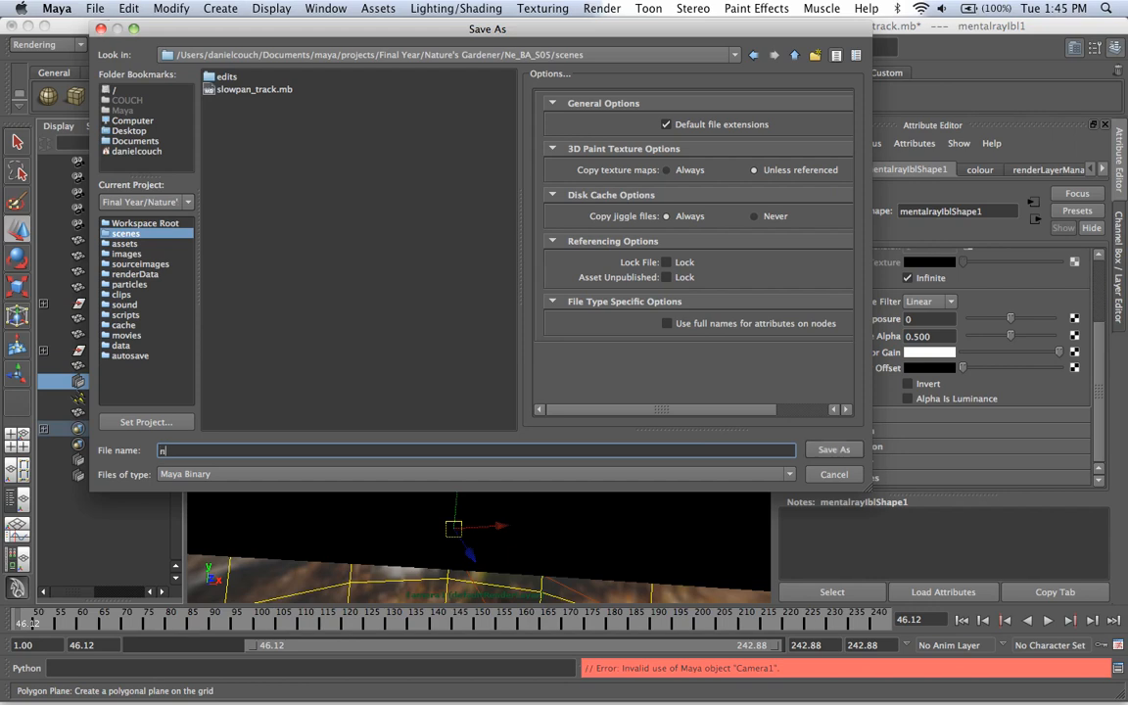
type("ear_bushy _area_render_layers_tutorial")
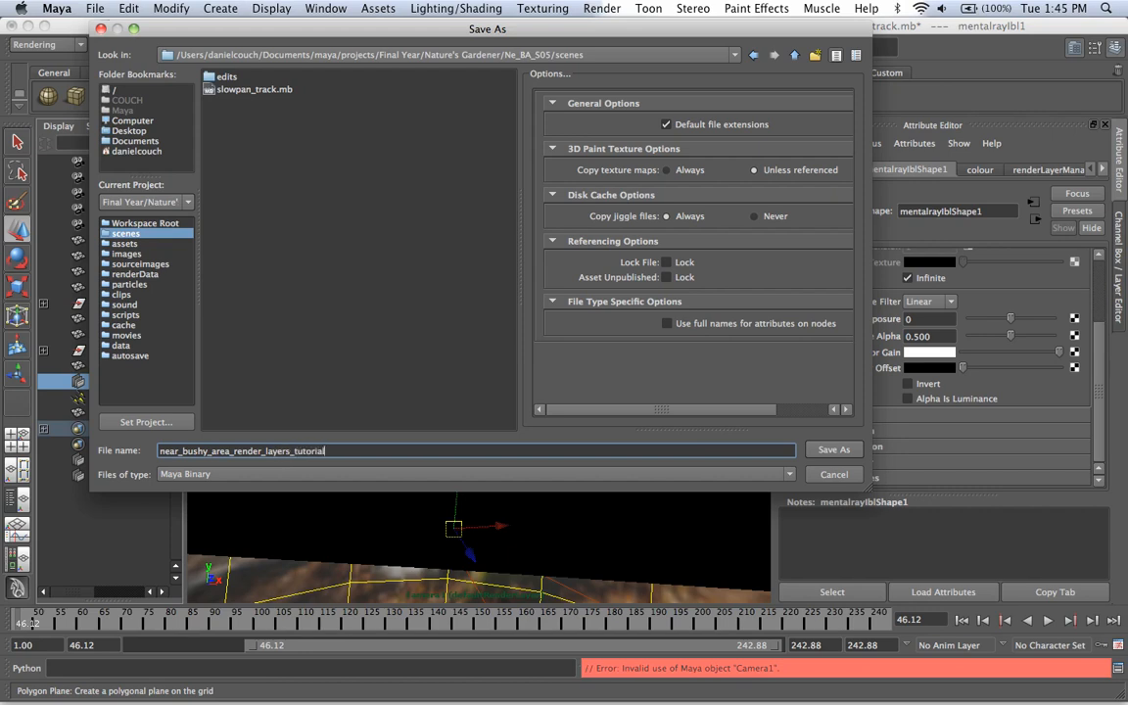
key("Return")
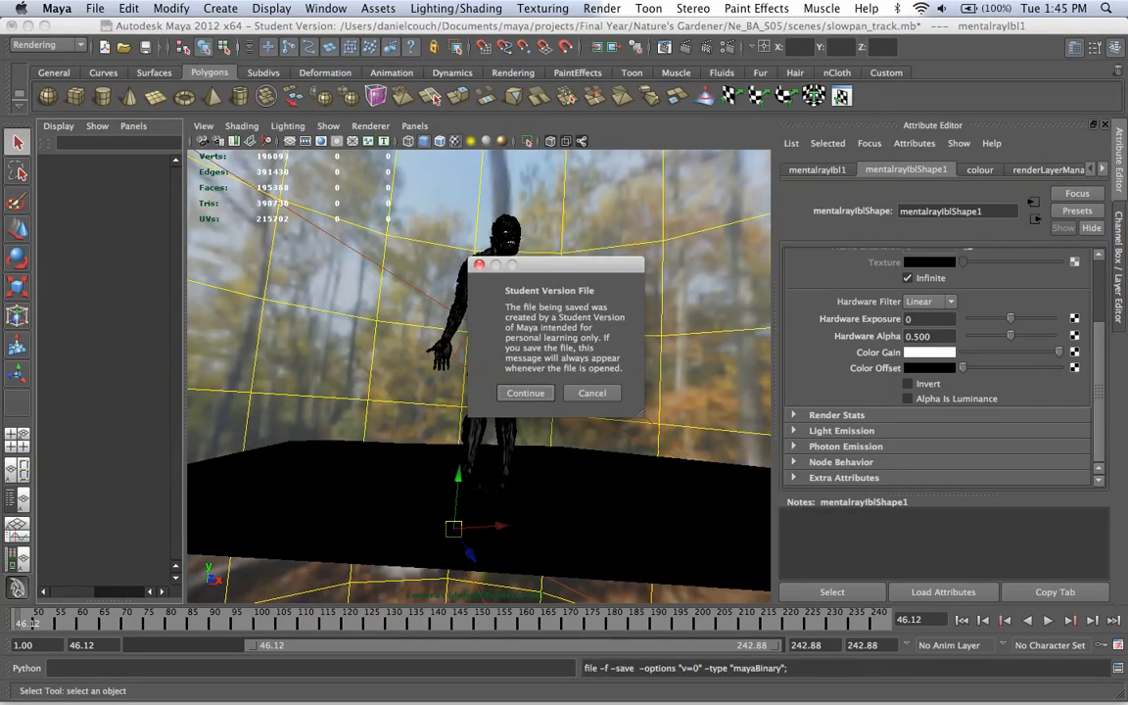
key("Return")
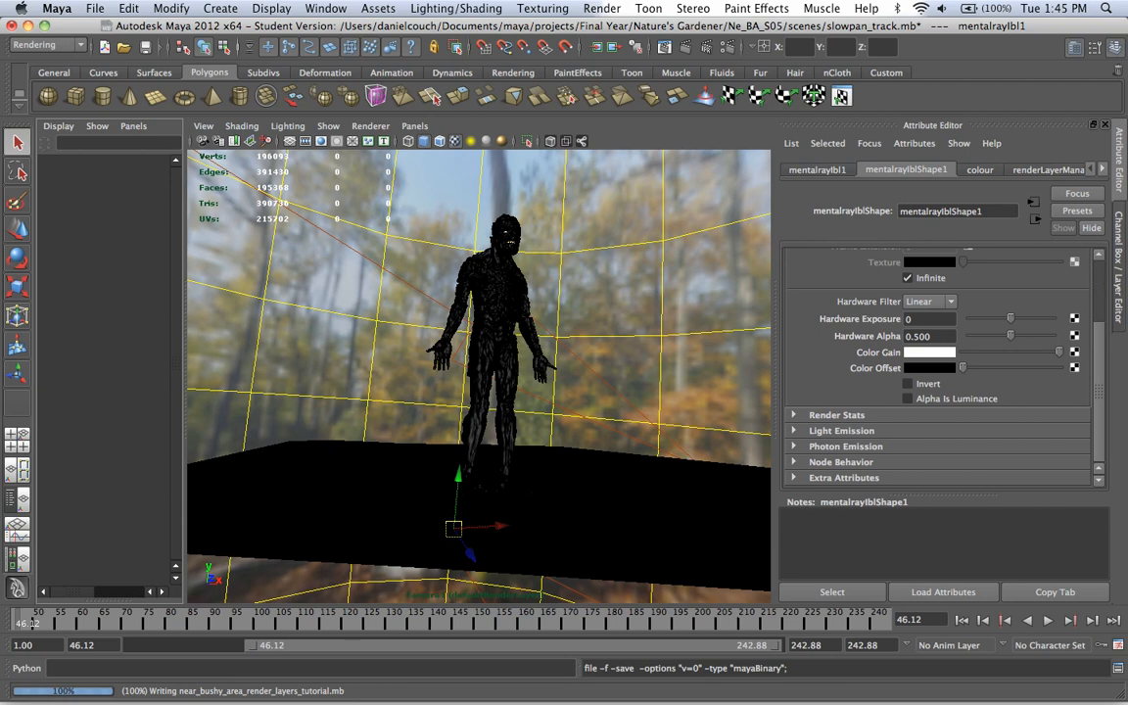